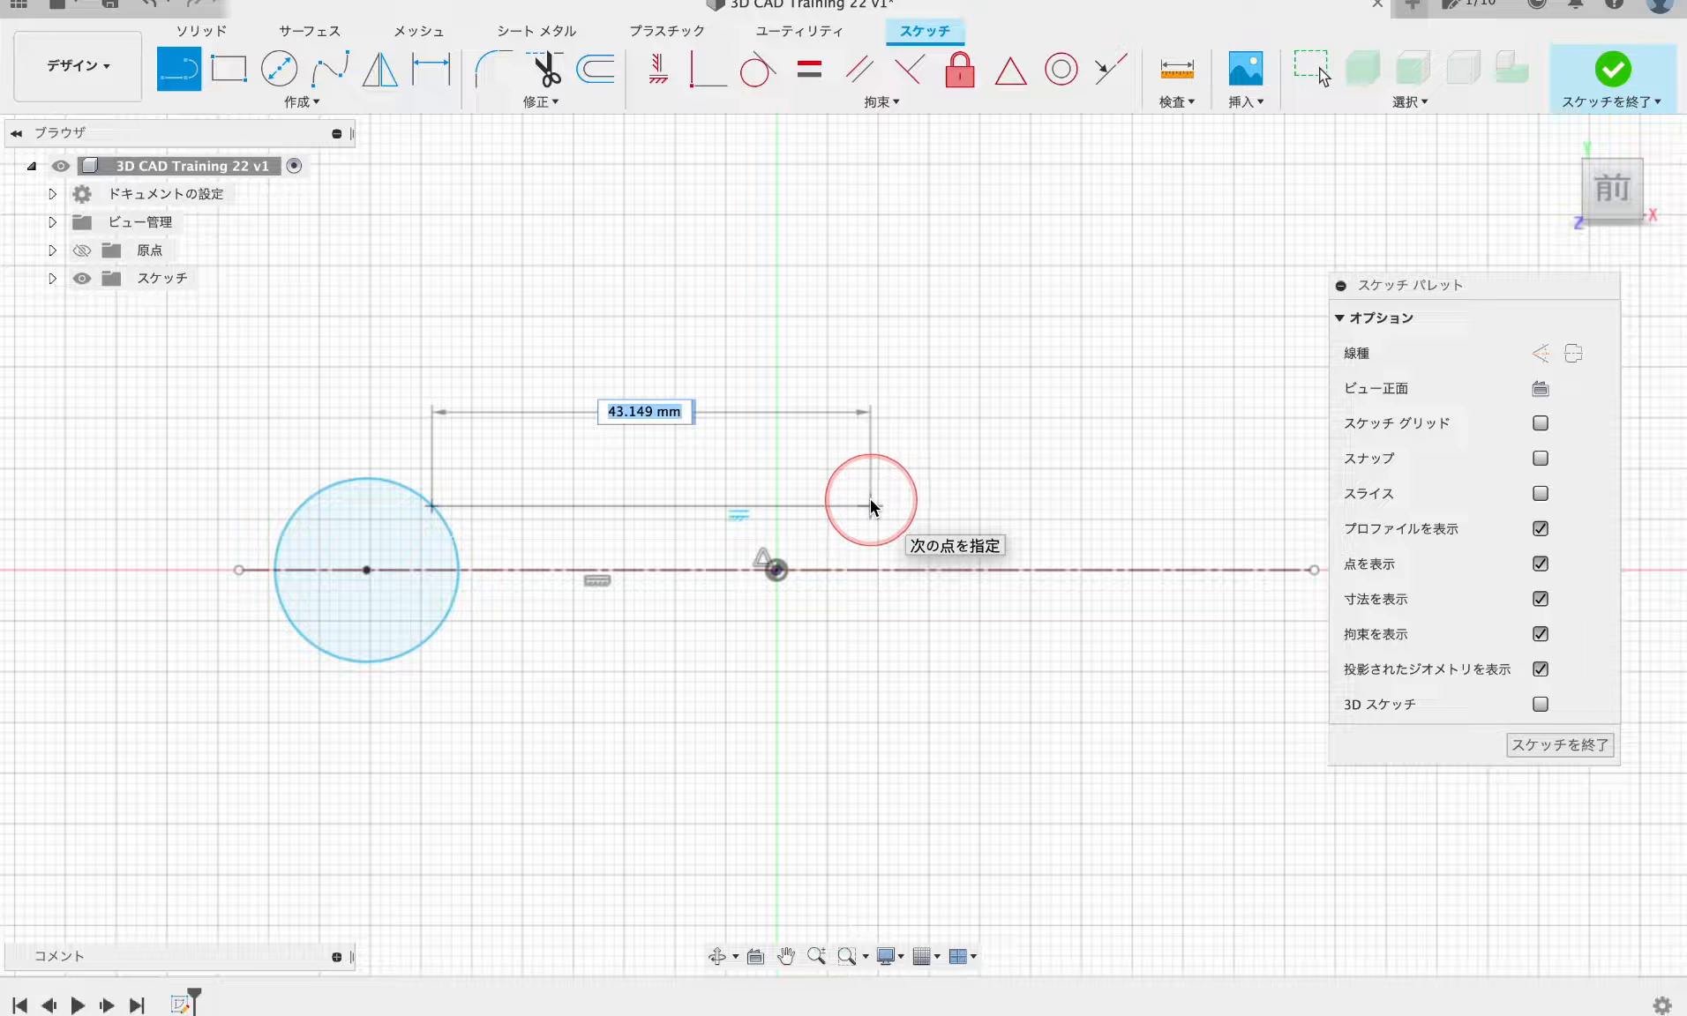
- Sketch a connected outline from the circle: a horizontal line about 45 mm, a downward slope, a horizontal line about 13 mm, and a vertical line to the centreline
{"action": "left_click", "coordinate": [882, 506]}
{"action": "left_click", "coordinate": [977, 535]}
{"action": "left_click", "coordinate": [1104, 536]}
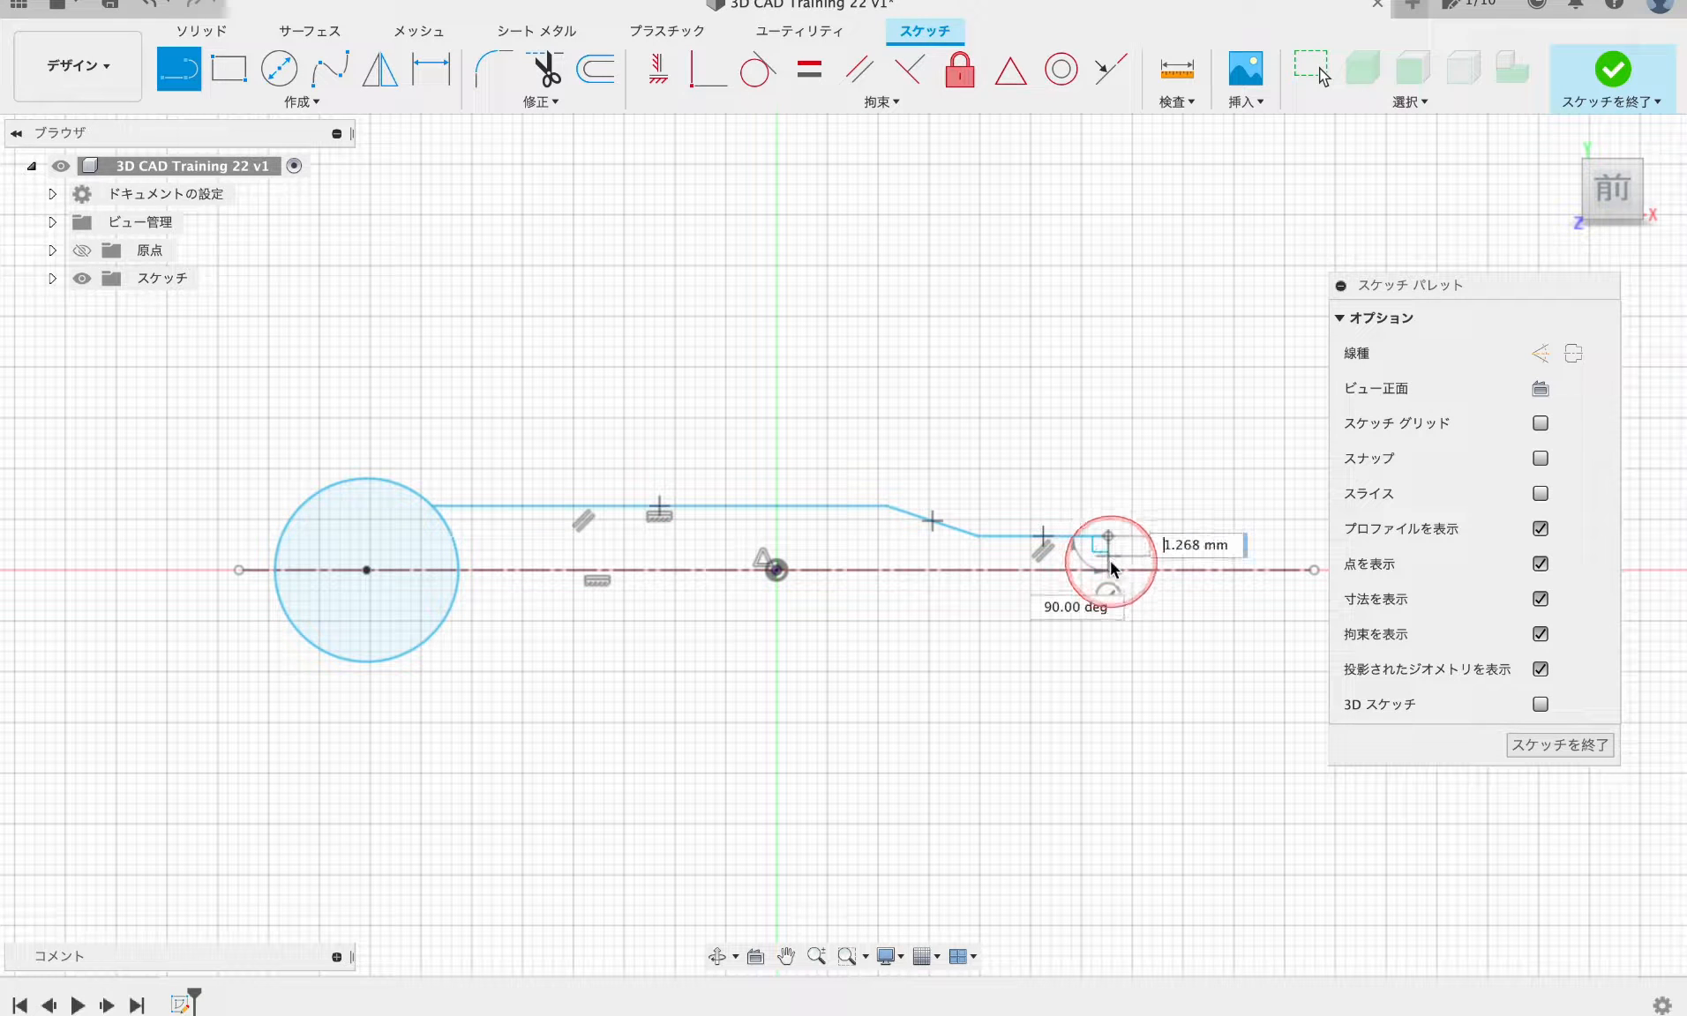
{"action": "left_click", "coordinate": [1104, 570]}
{"action": "key", "text": "Escape"}
{"action": "middle_click_drag", "start_coordinate": [971, 666], "coordinate": [828, 666]}
{"action": "scroll", "coordinate": [827, 667], "scroll_direction": "up", "scroll_amount": 1}
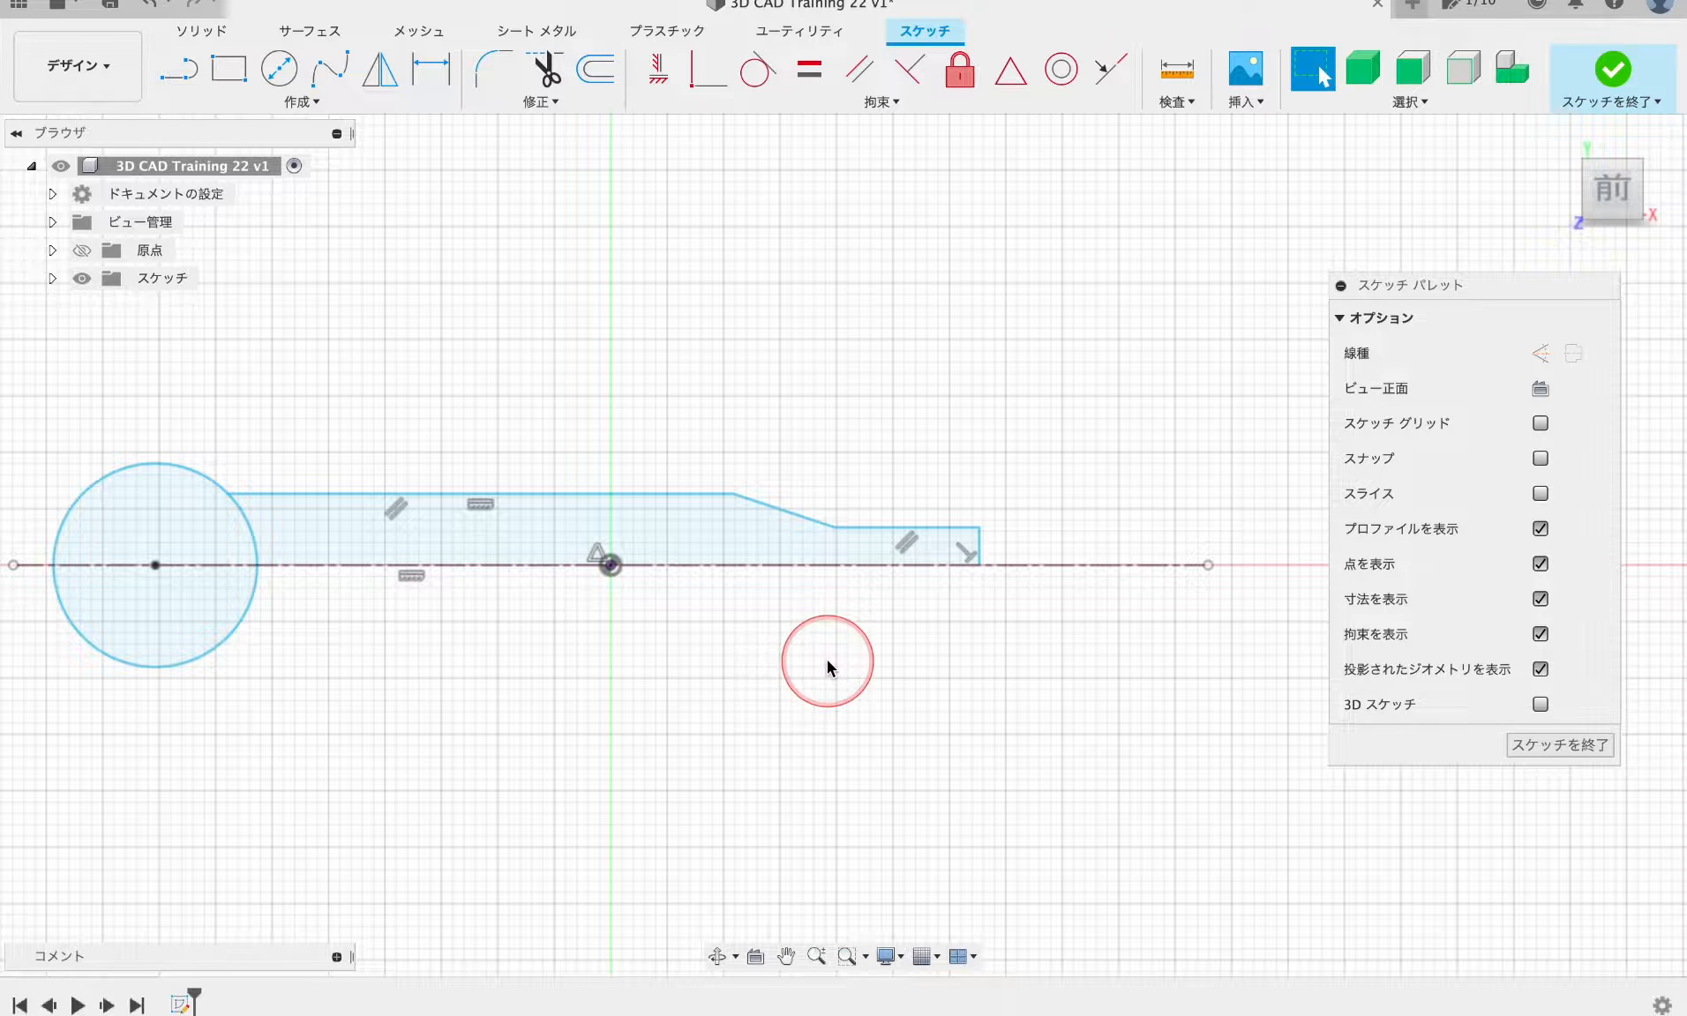
- Dimension the circle as a radius and set it to 15 mm
{"action": "left_click", "coordinate": [431, 69]}
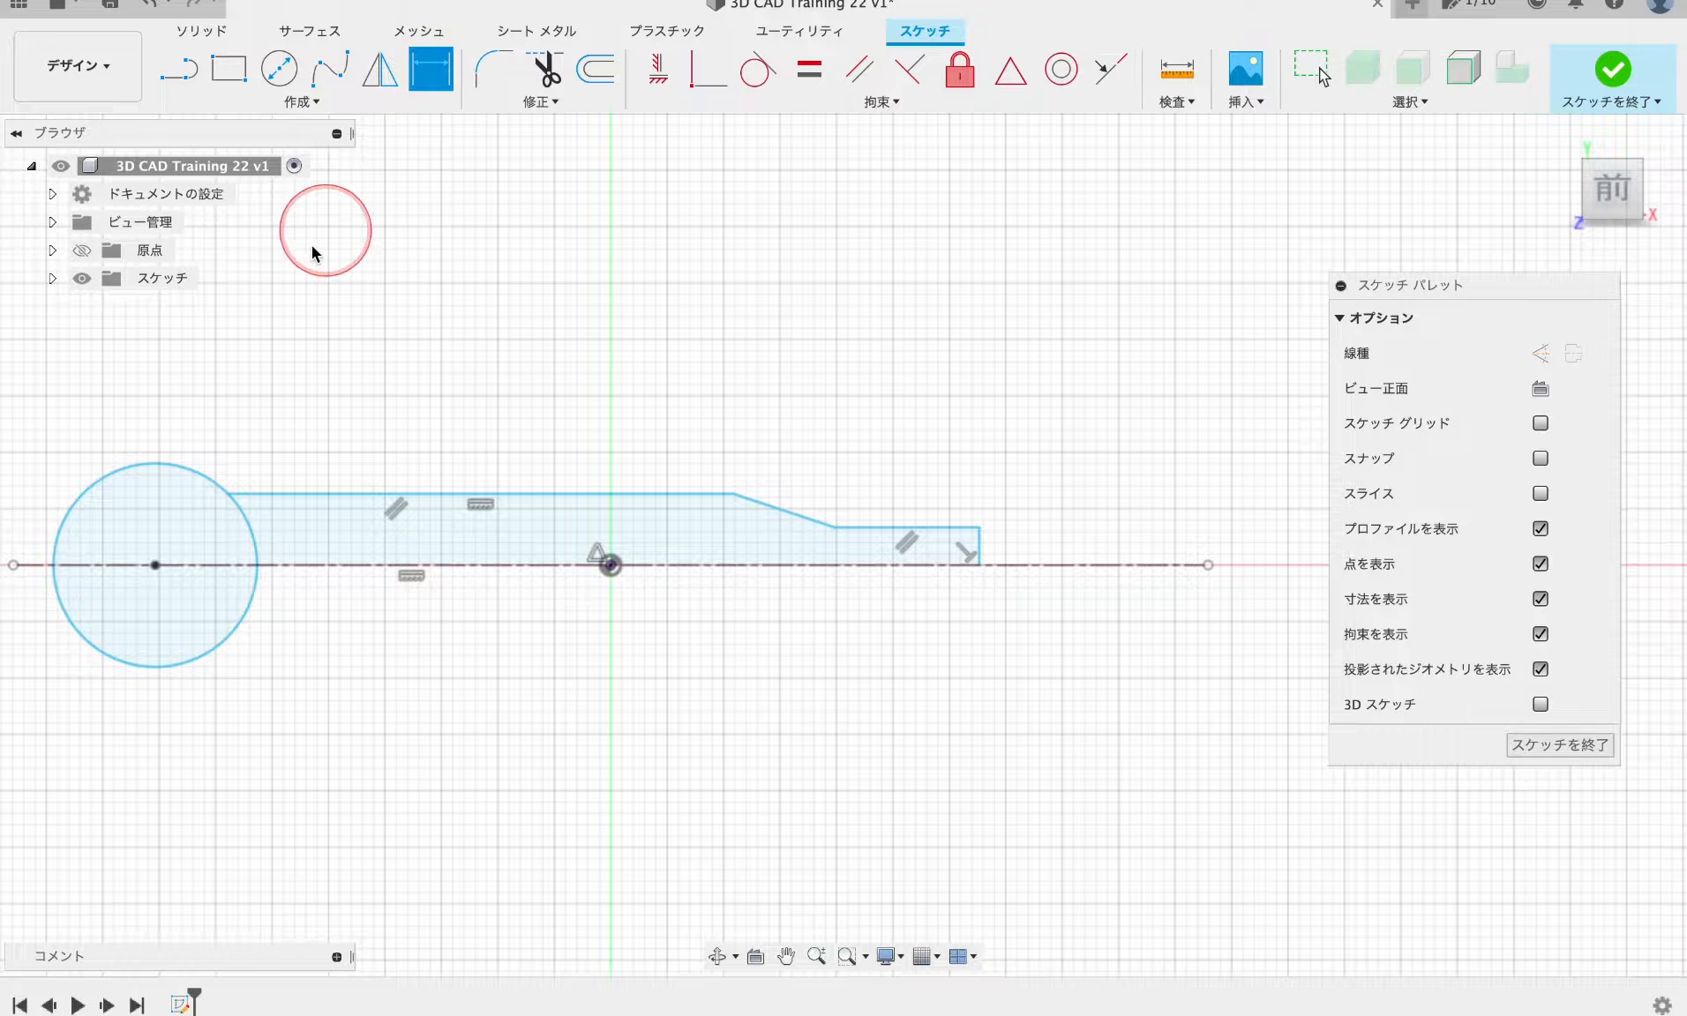
{"action": "left_click", "coordinate": [197, 476]}
{"action": "right_click", "coordinate": [277, 374]}
{"action": "left_click", "coordinate": [230, 499]}
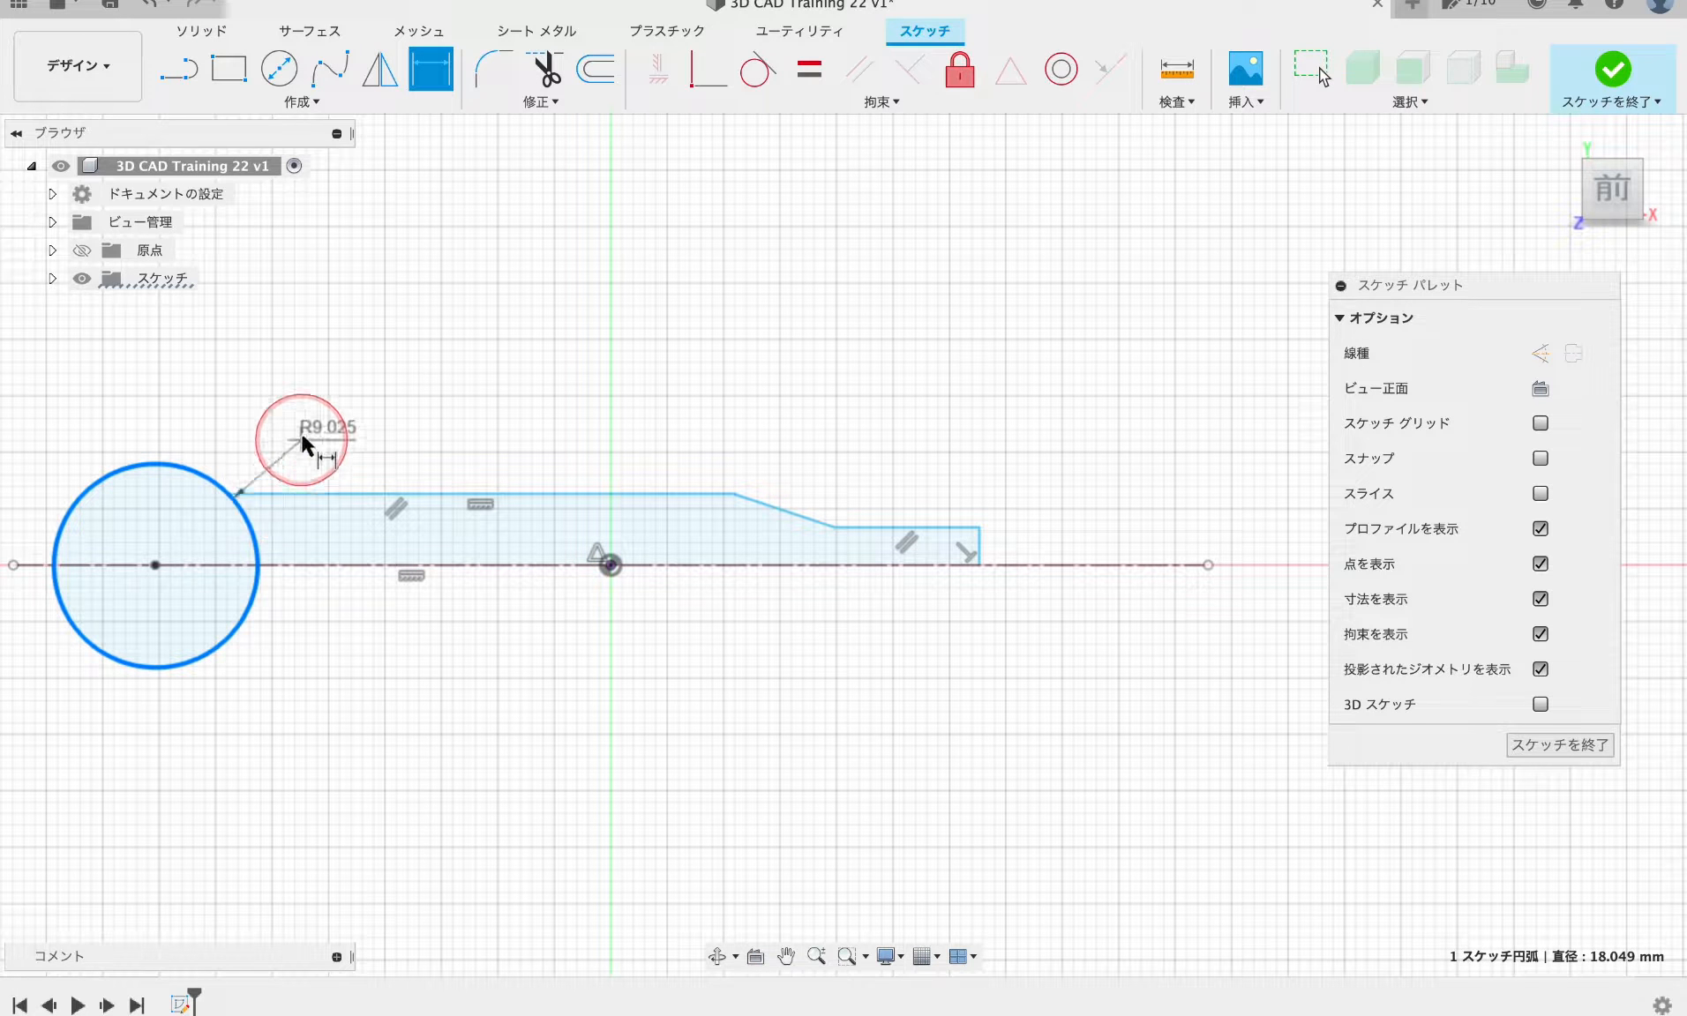
{"action": "left_click", "coordinate": [282, 393]}
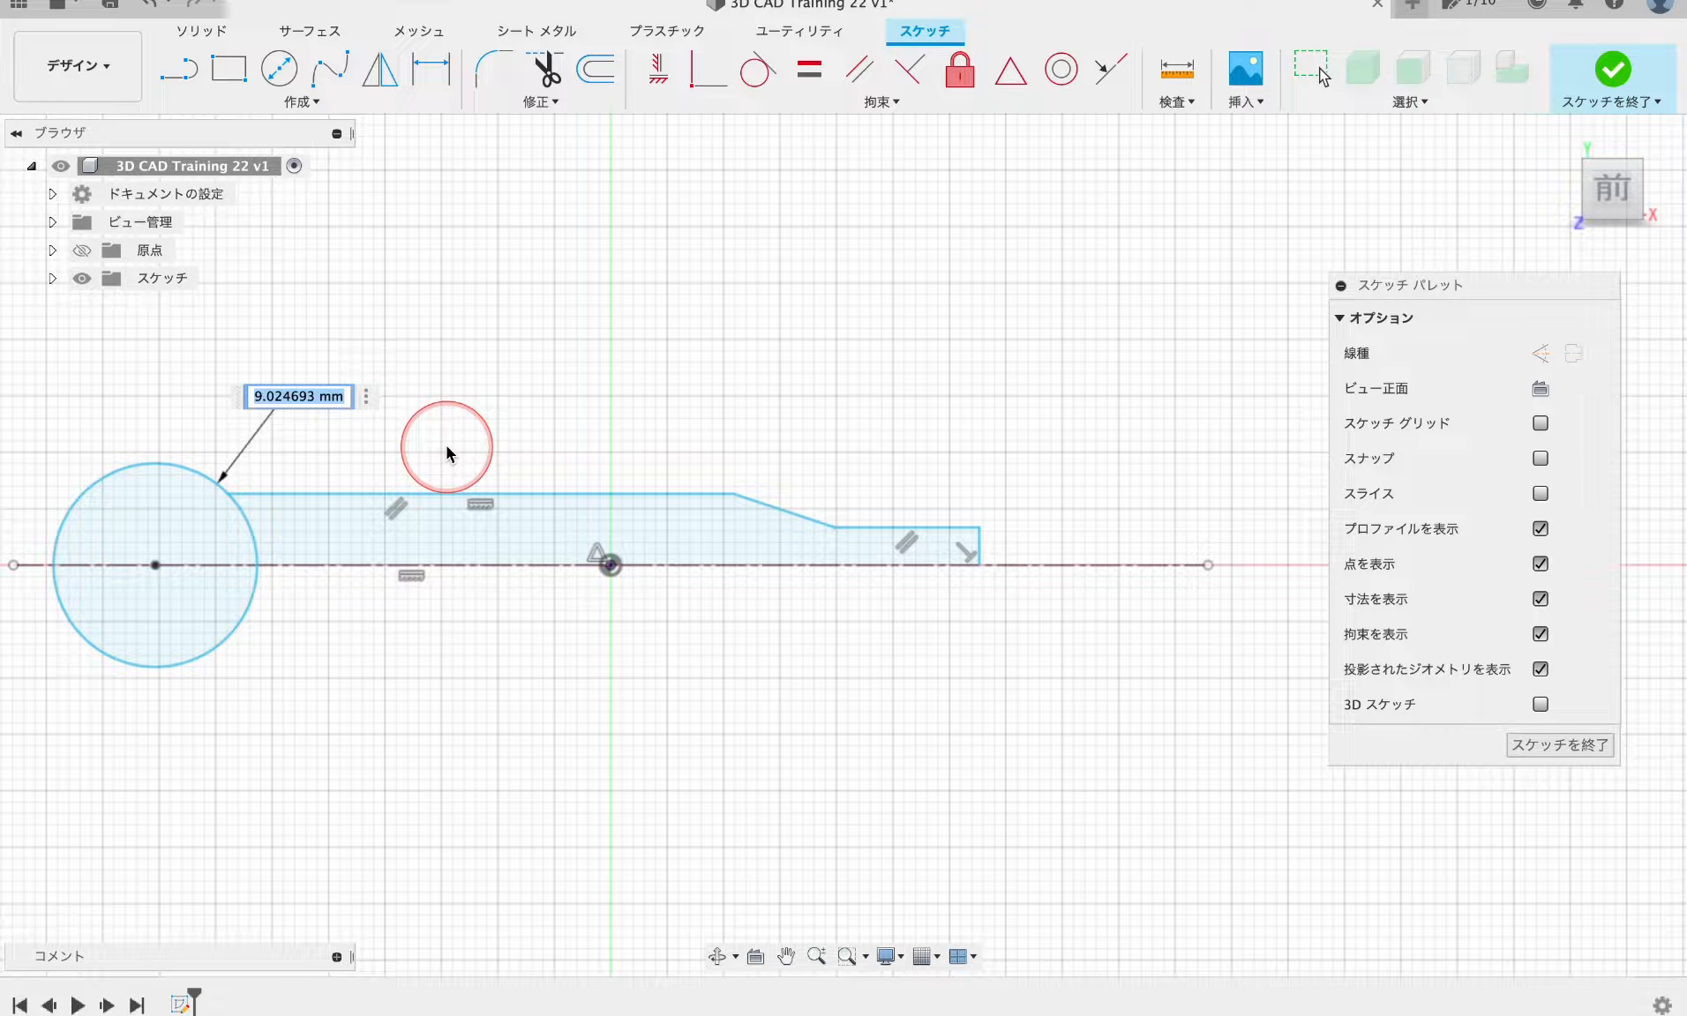
{"action": "type", "text": "15"}
{"action": "key", "text": "Return"}
{"action": "scroll", "coordinate": [521, 432], "scroll_direction": "down", "scroll_amount": 2}
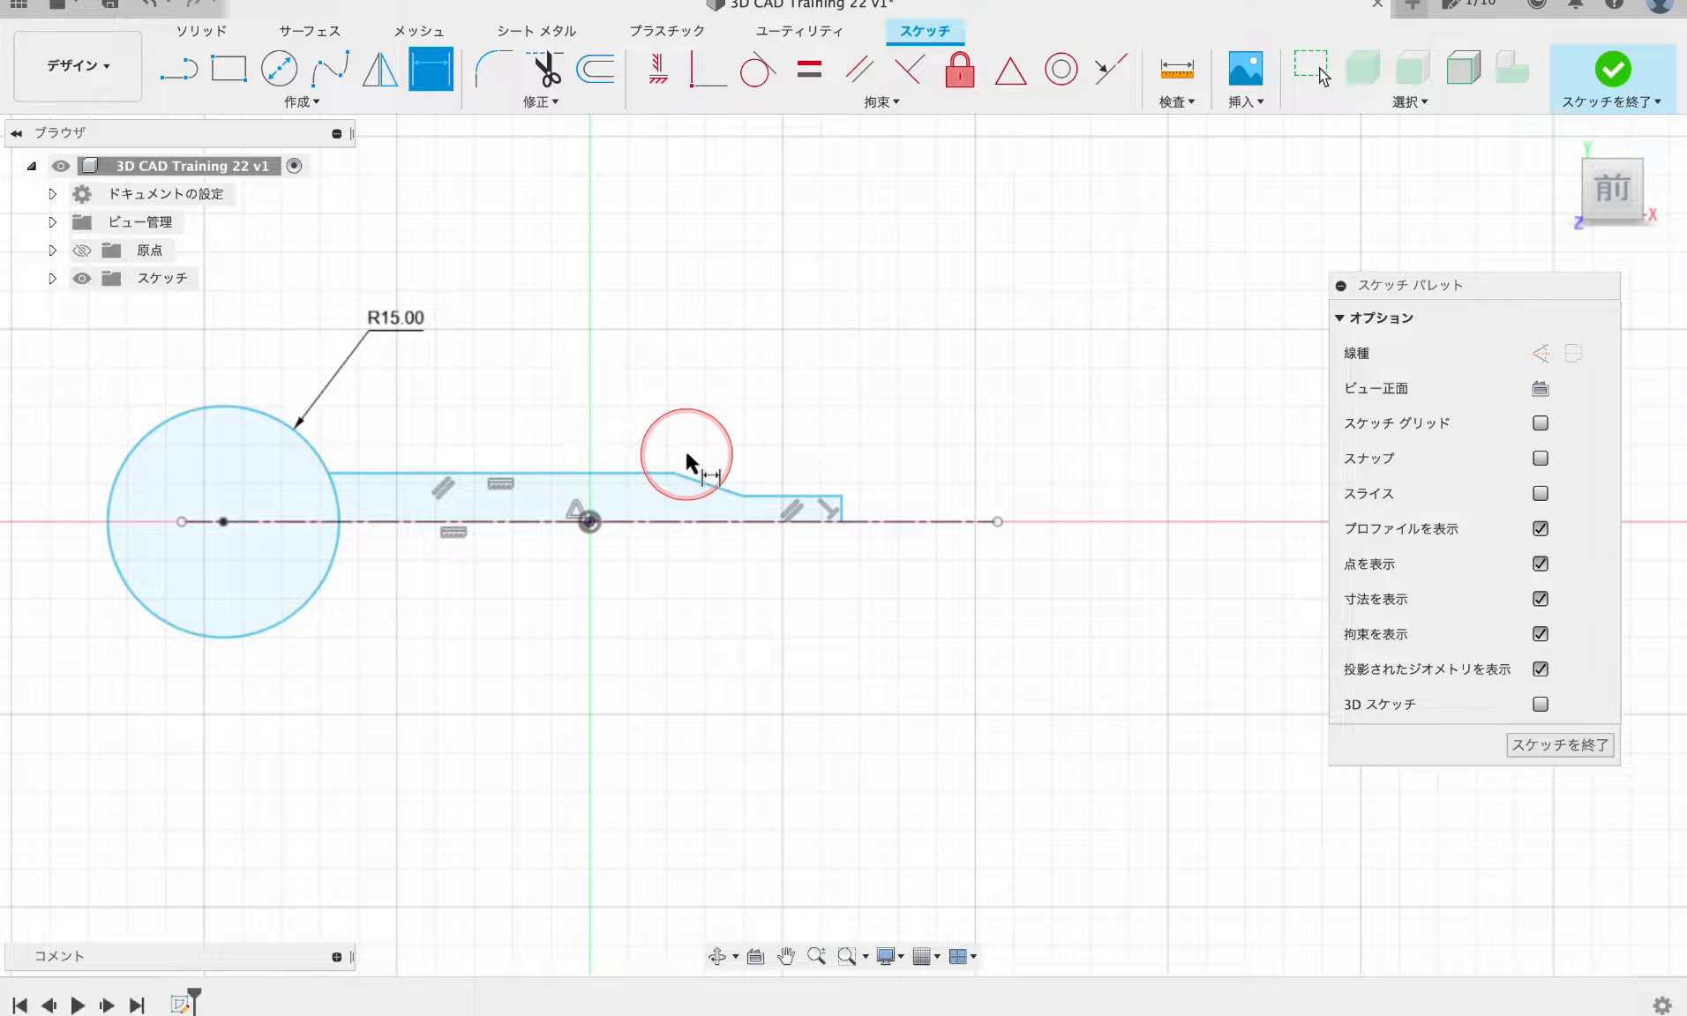
{"action": "key", "text": "Escape"}
- Add a diameter dimension of 25 mm between the long upper horizontal line and the centreline
{"action": "scroll", "coordinate": [740, 522], "scroll_direction": "up", "scroll_amount": 1}
{"action": "left_click", "coordinate": [428, 70]}
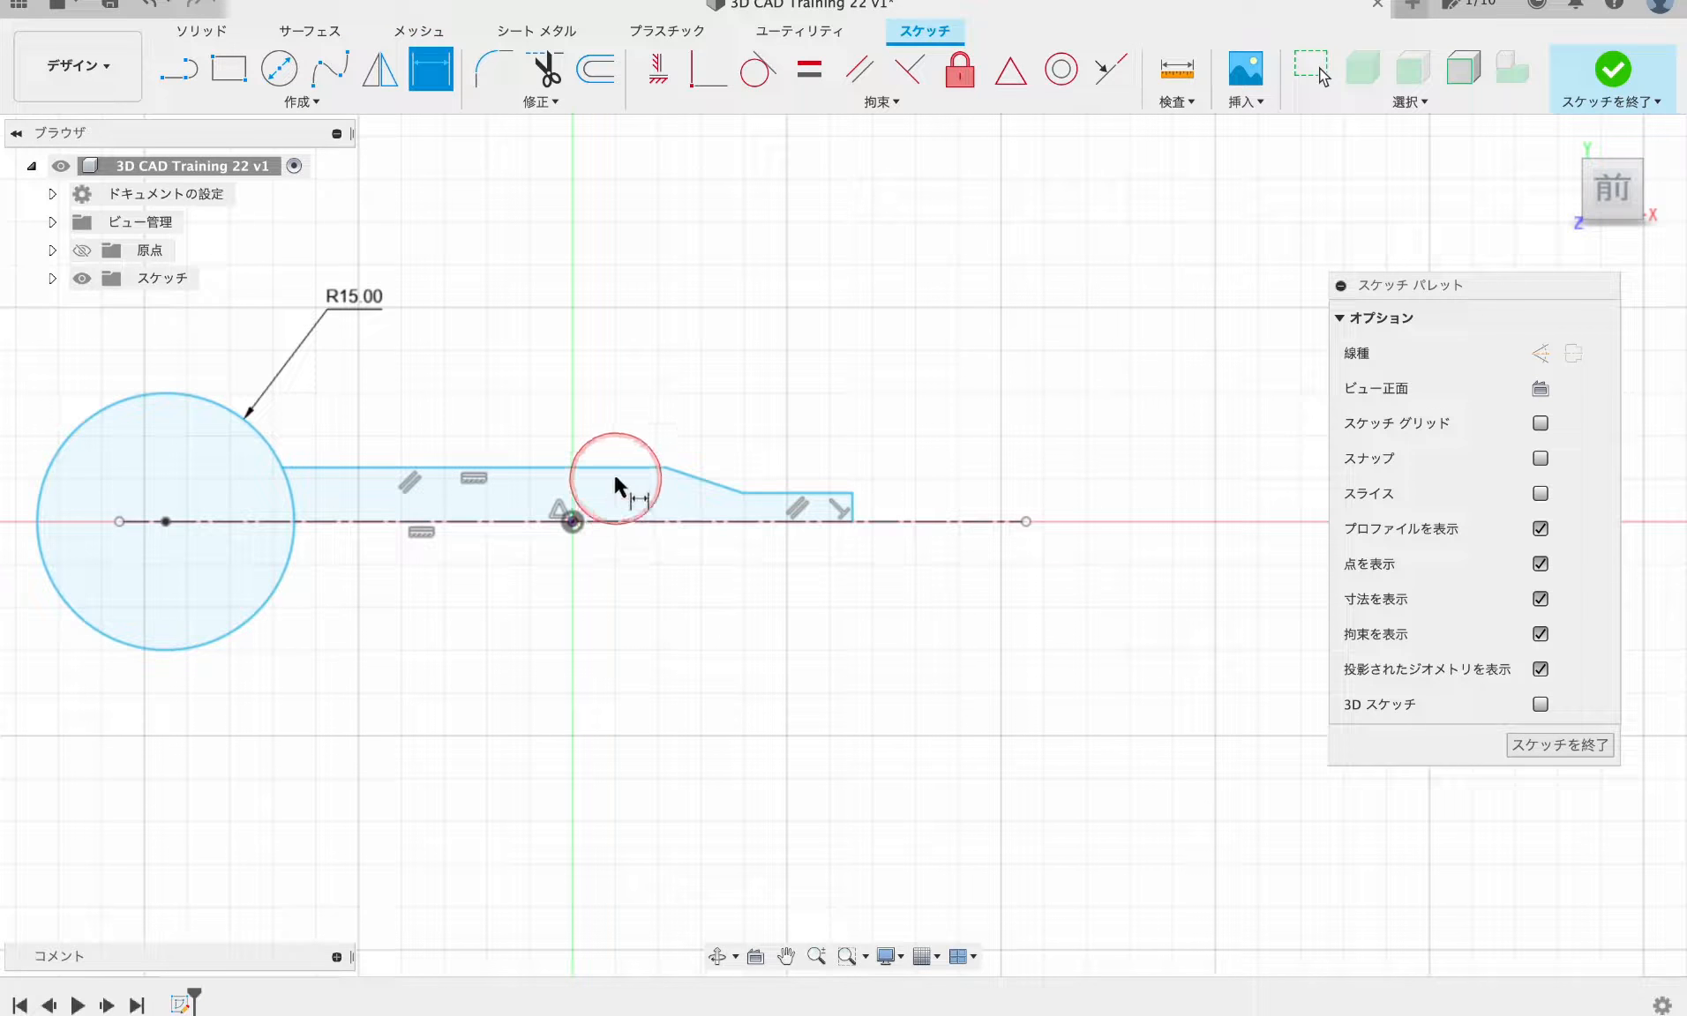
{"action": "left_click", "coordinate": [608, 467]}
{"action": "left_click", "coordinate": [948, 521]}
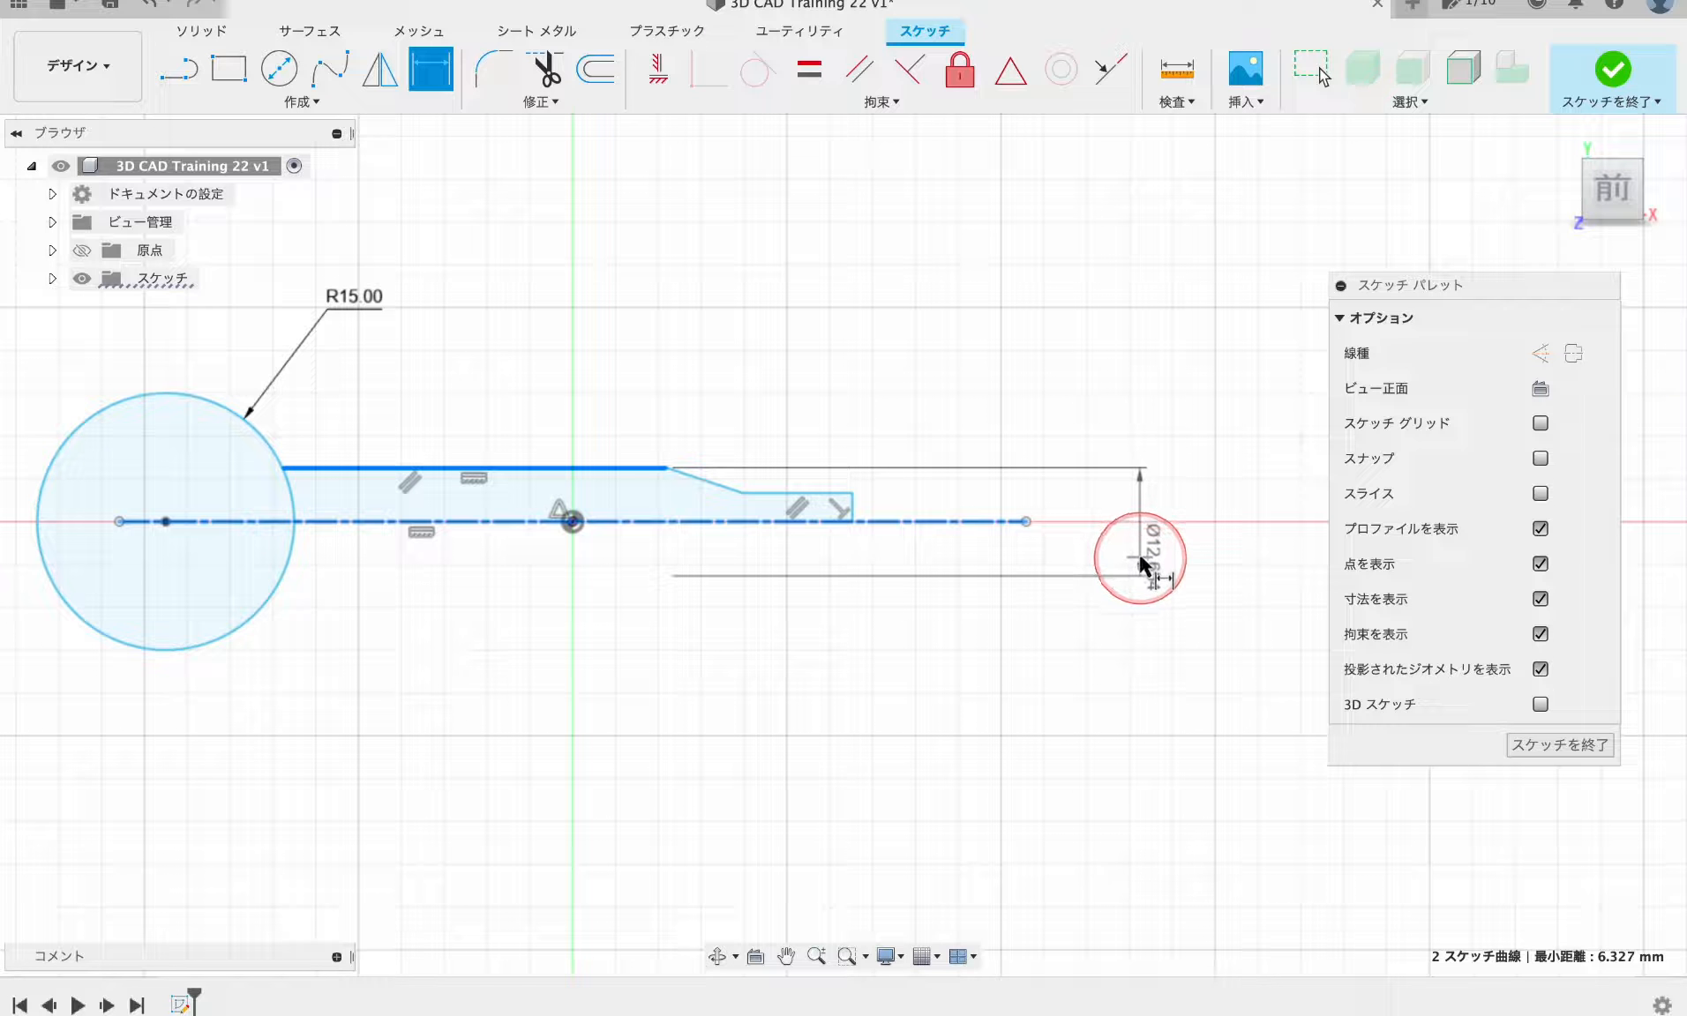
{"action": "left_click", "coordinate": [1139, 562]}
{"action": "type", "text": "25"}
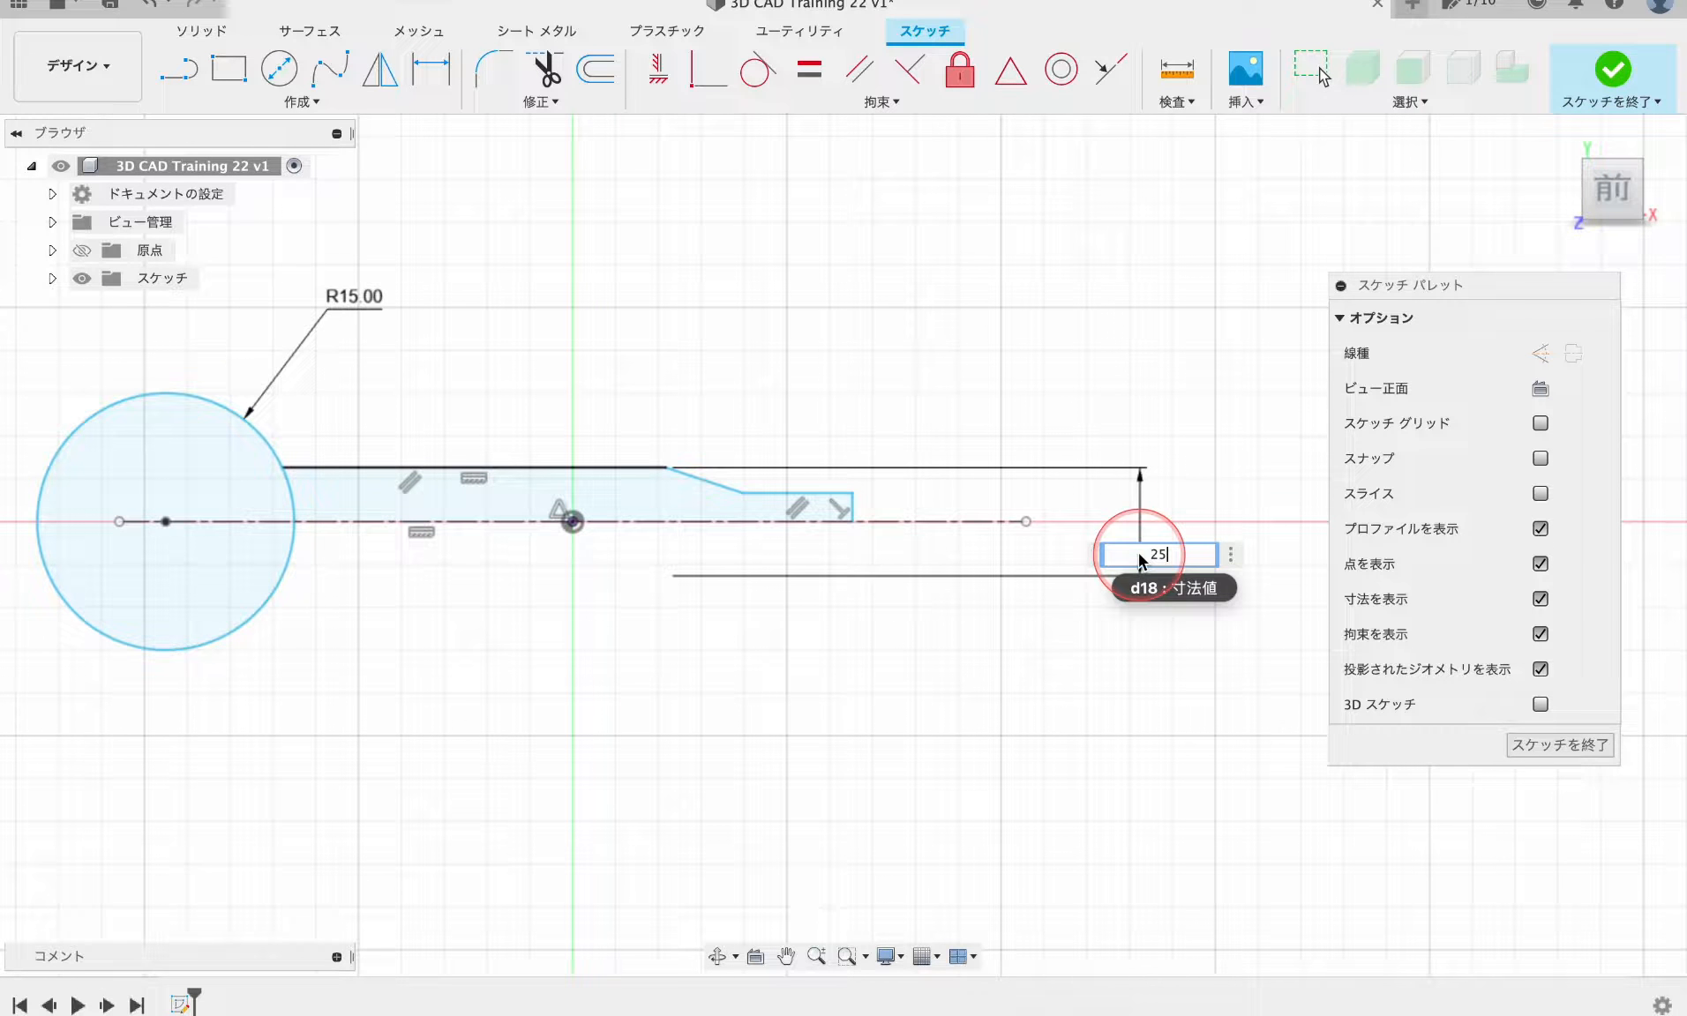
{"action": "key", "text": "Return"}
- Add a 15 mm diameter dimension between the short horizontal line and the centreline, and move the 25 mm diameter dimension farther outside the profile
{"action": "left_click", "coordinate": [825, 496]}
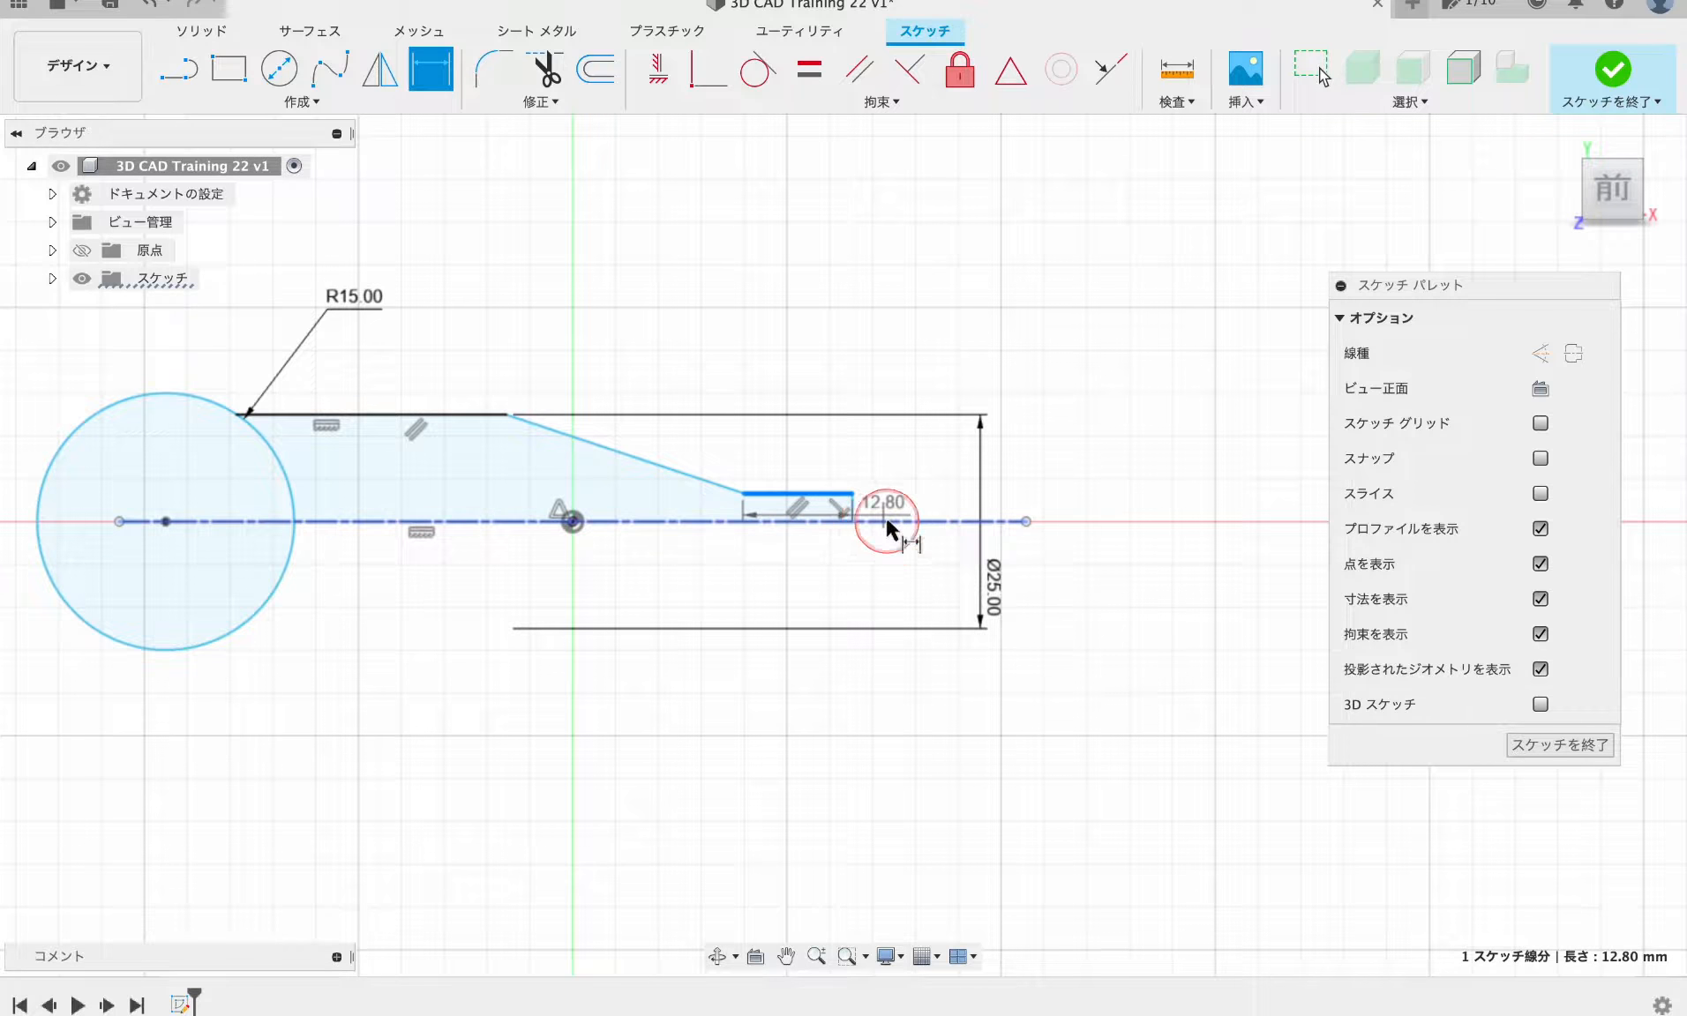
{"action": "left_click", "coordinate": [1083, 521]}
{"action": "left_click", "coordinate": [1103, 515]}
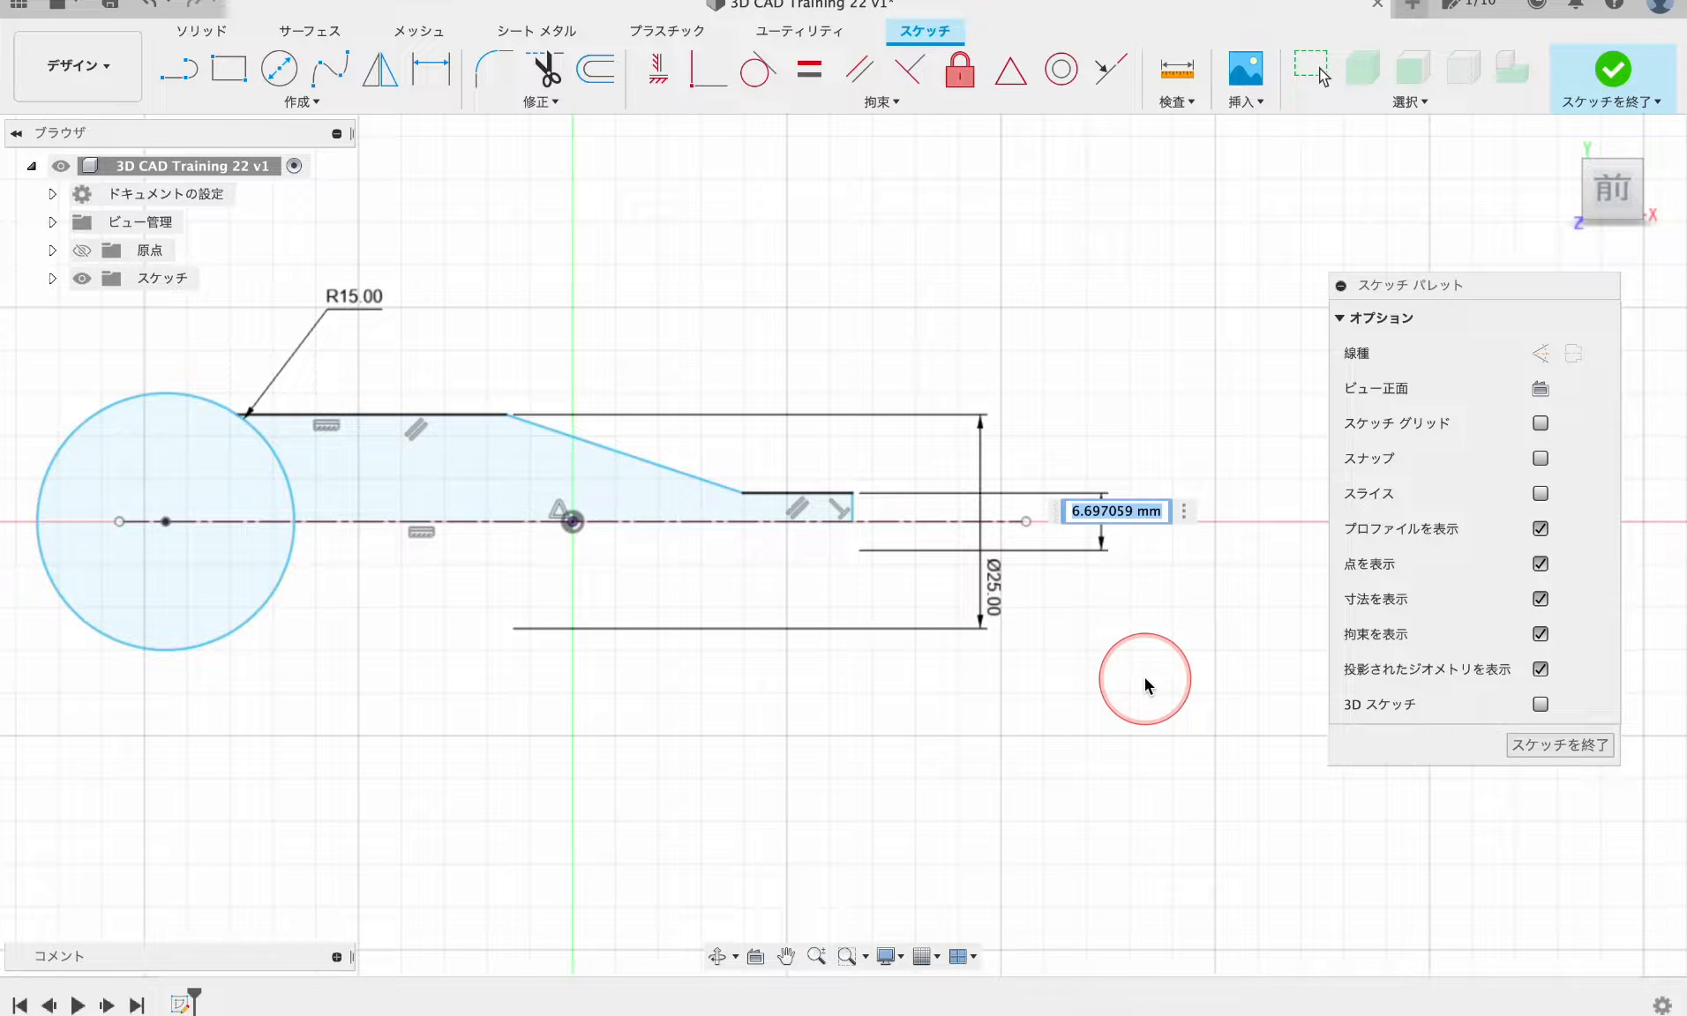
{"action": "type", "text": "15"}
{"action": "key", "text": "Return"}
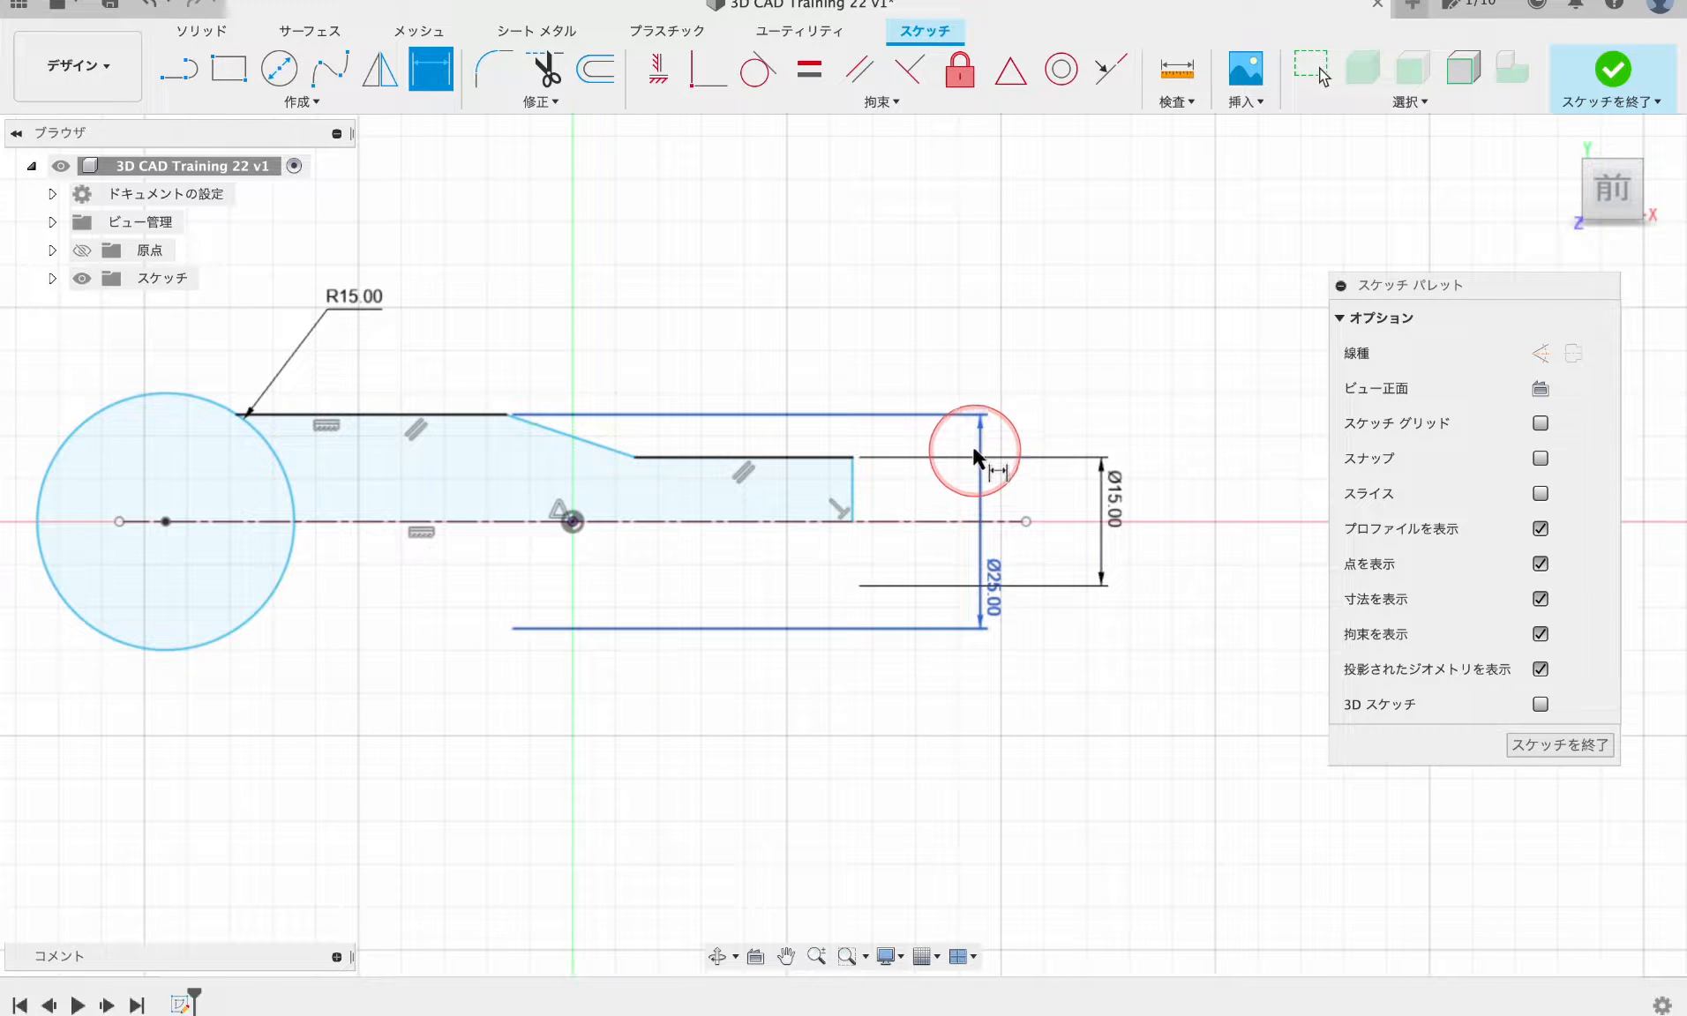
{"action": "key", "text": "Escape"}
{"action": "left_click_drag", "start_coordinate": [972, 445], "coordinate": [1162, 430]}
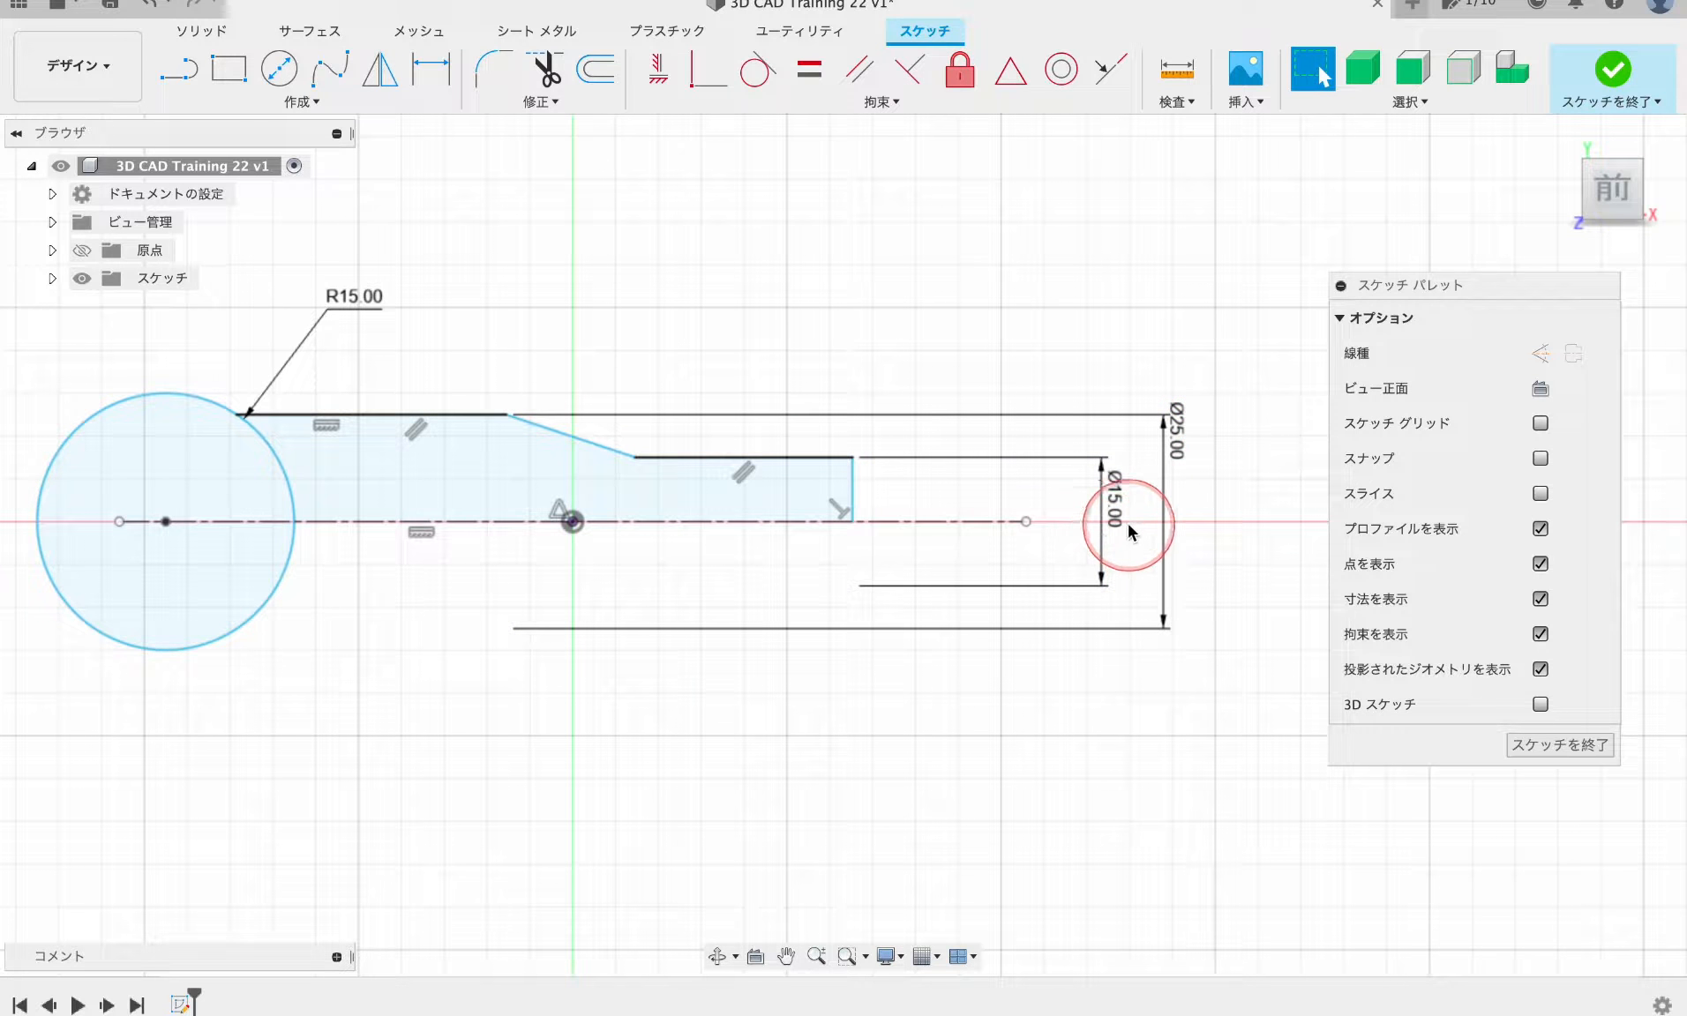
{"action": "left_click_drag", "start_coordinate": [1107, 530], "coordinate": [1186, 477]}
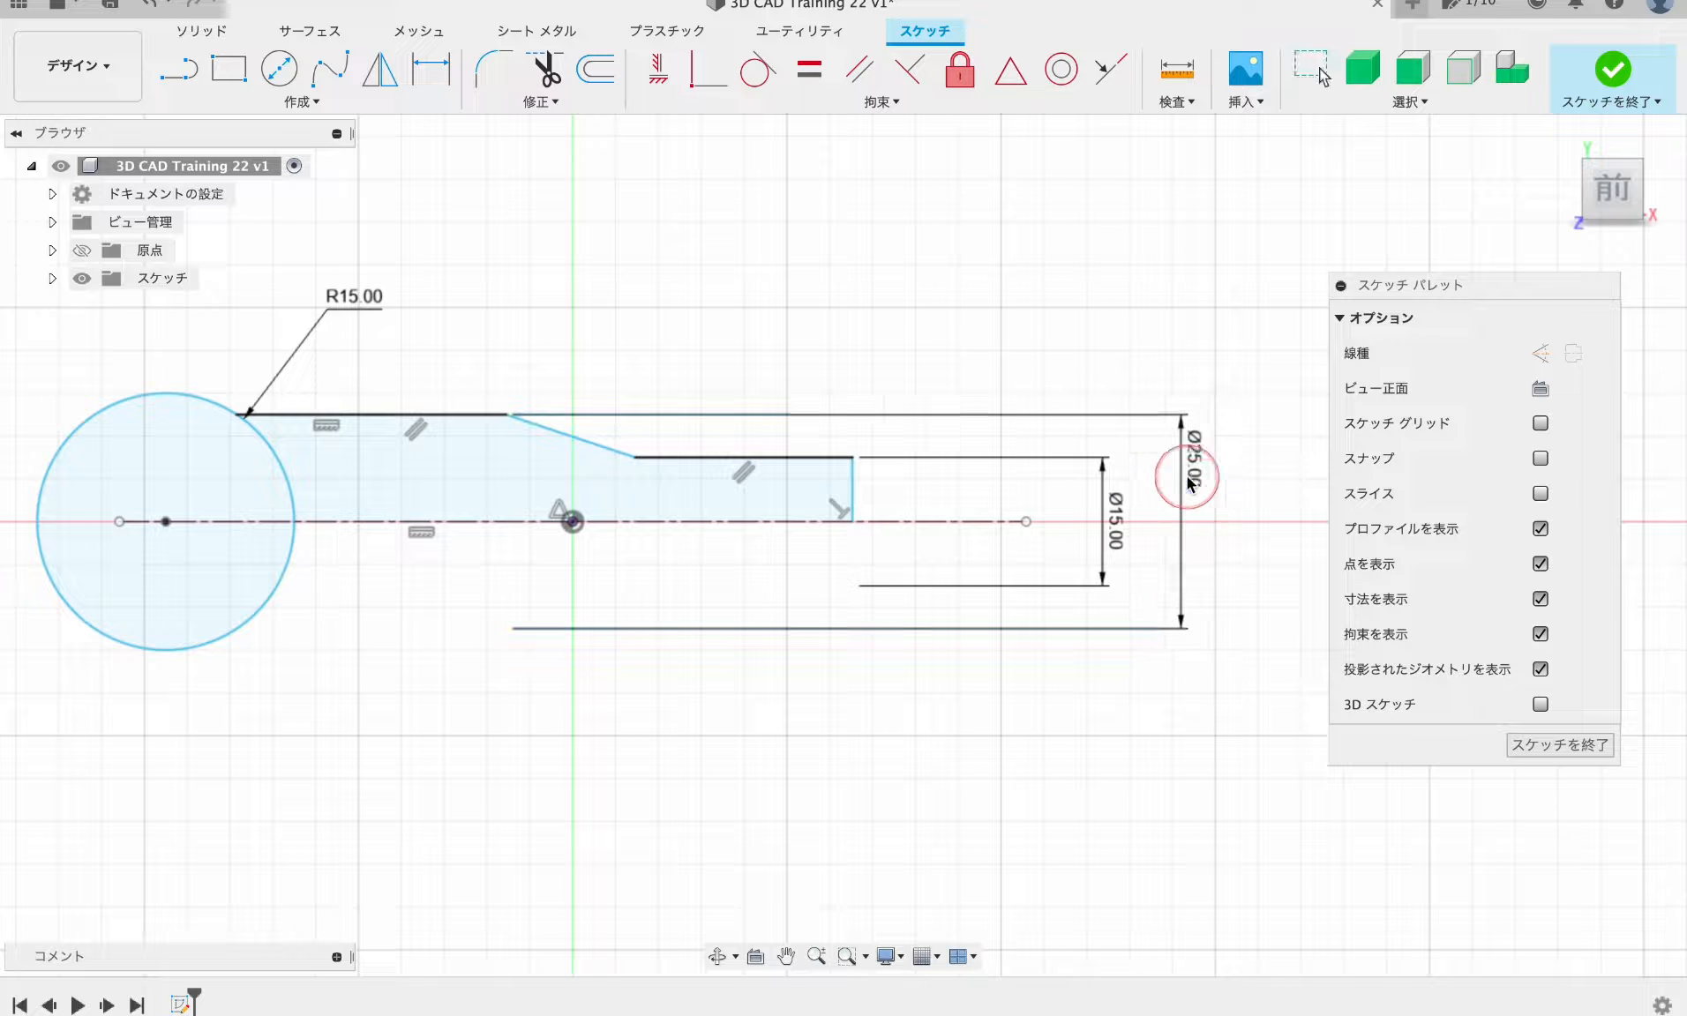
- Dimension the horizontal distance from the circle's centre to the start of the slope as 47 mm
{"action": "middle_click_drag", "start_coordinate": [553, 711], "coordinate": [711, 718]}
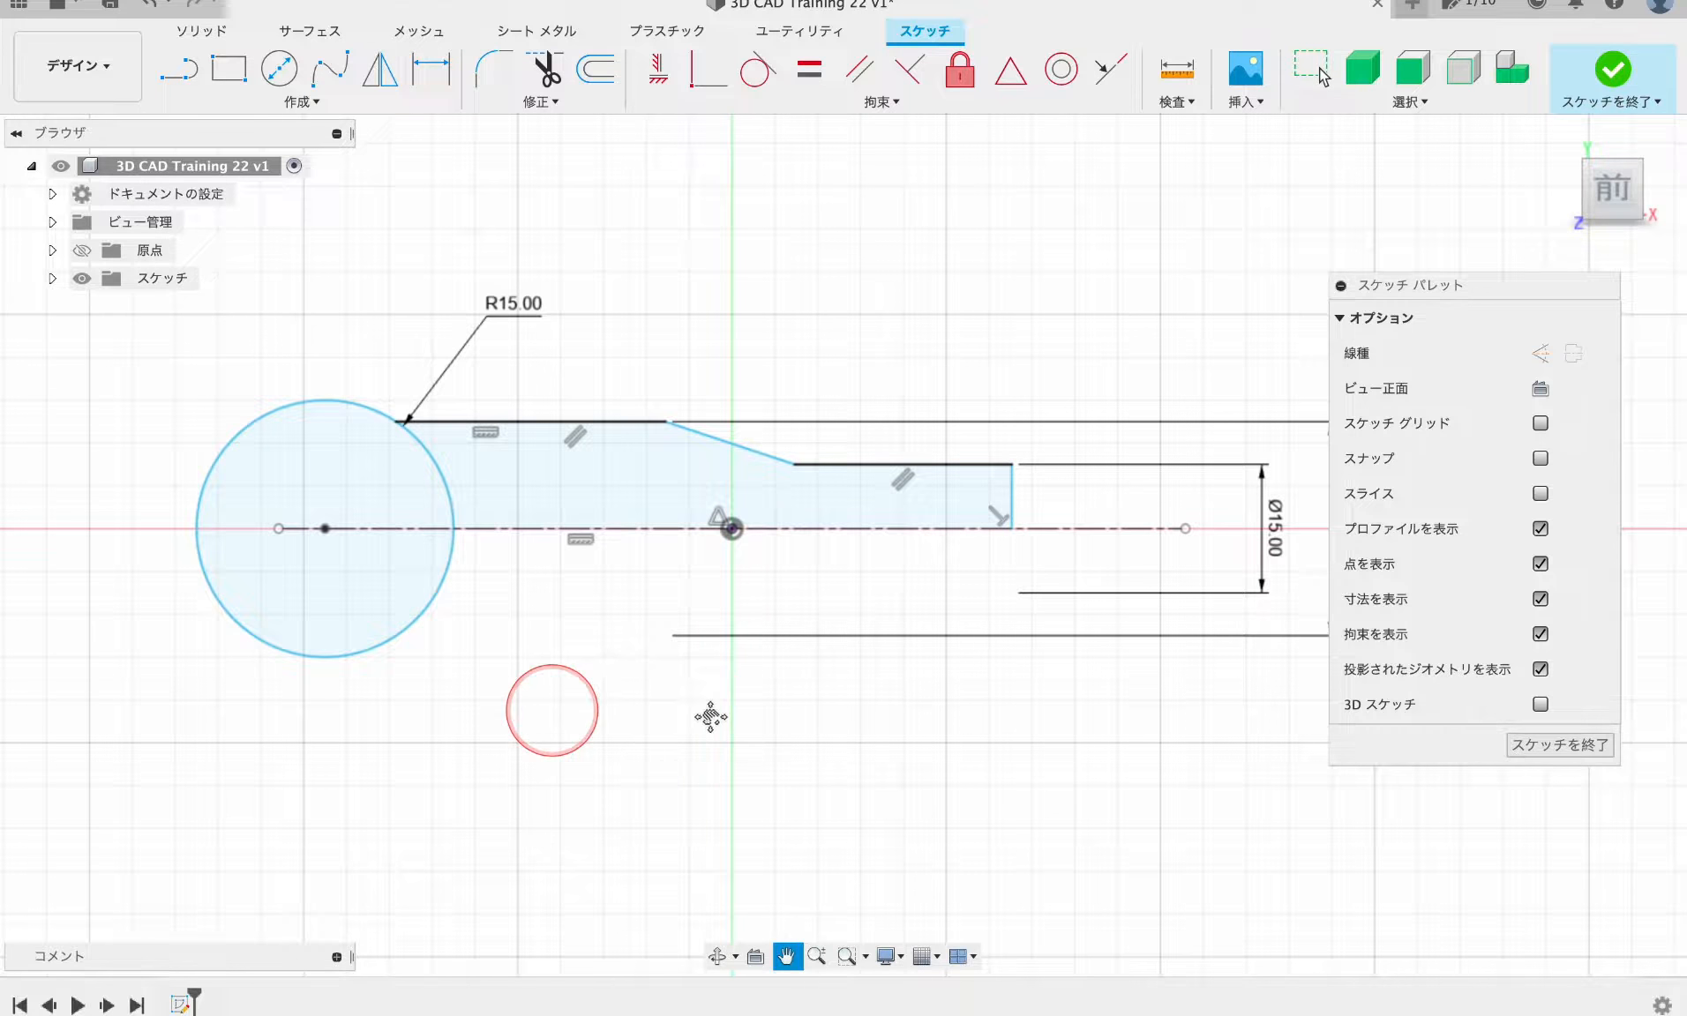
{"action": "left_click", "coordinate": [432, 70]}
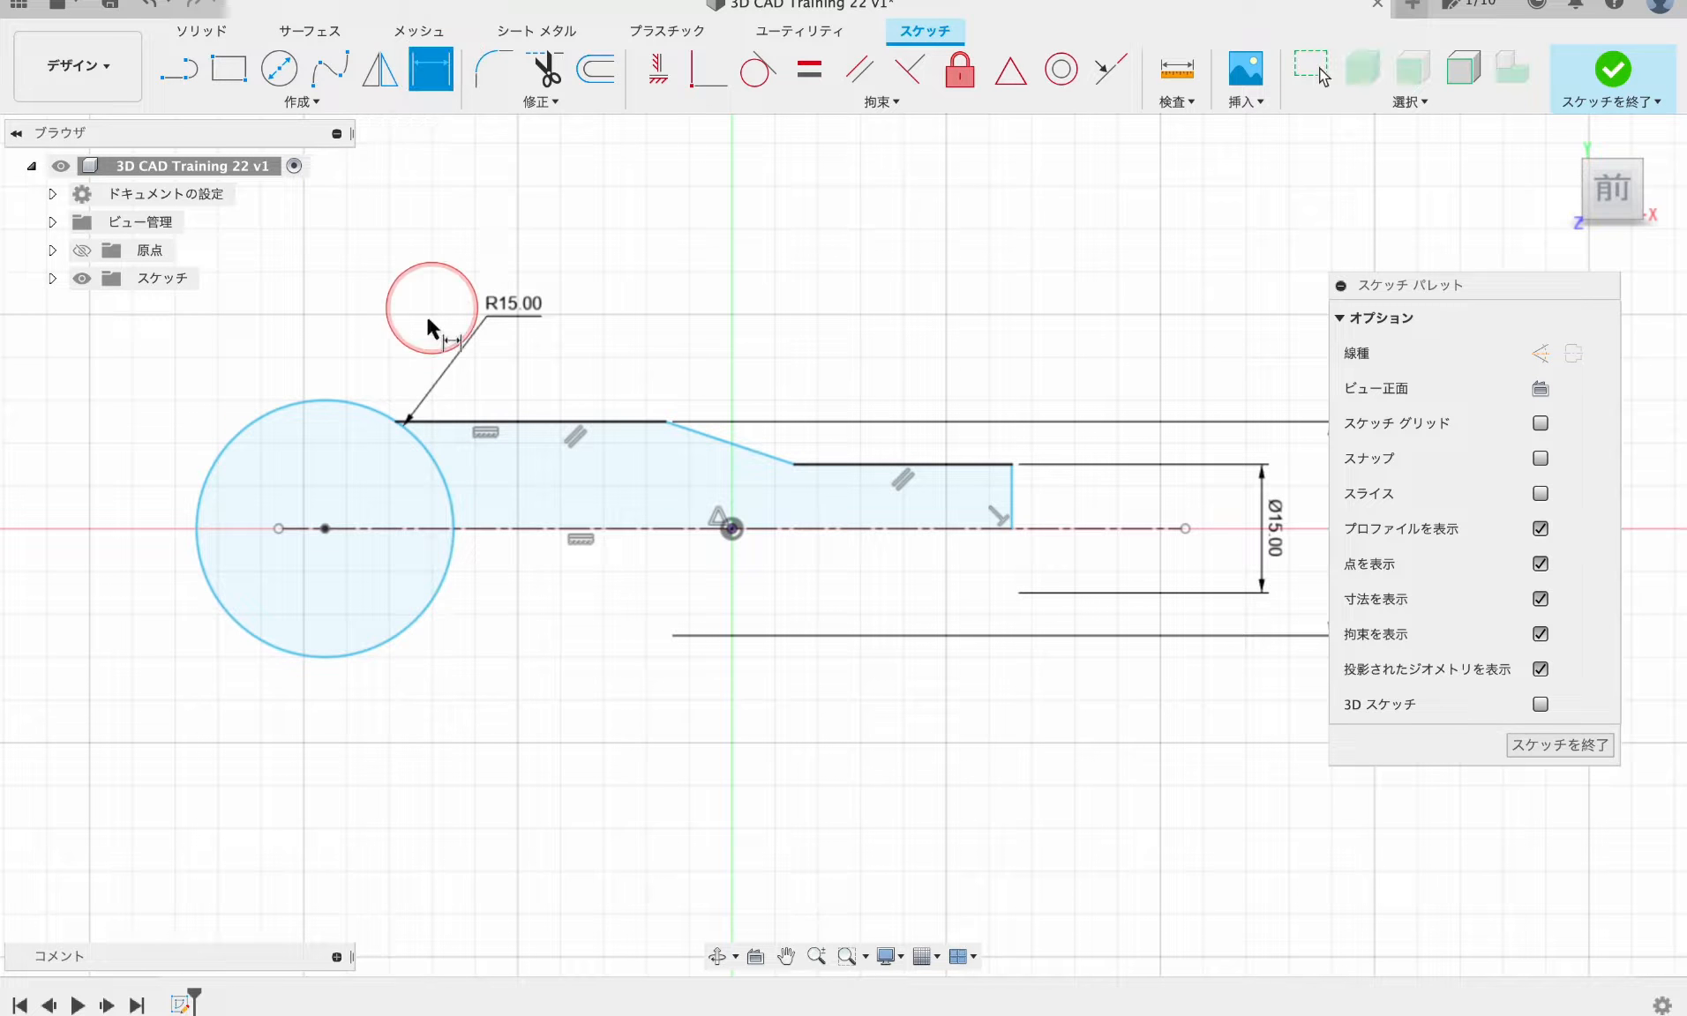
{"action": "left_click", "coordinate": [326, 399]}
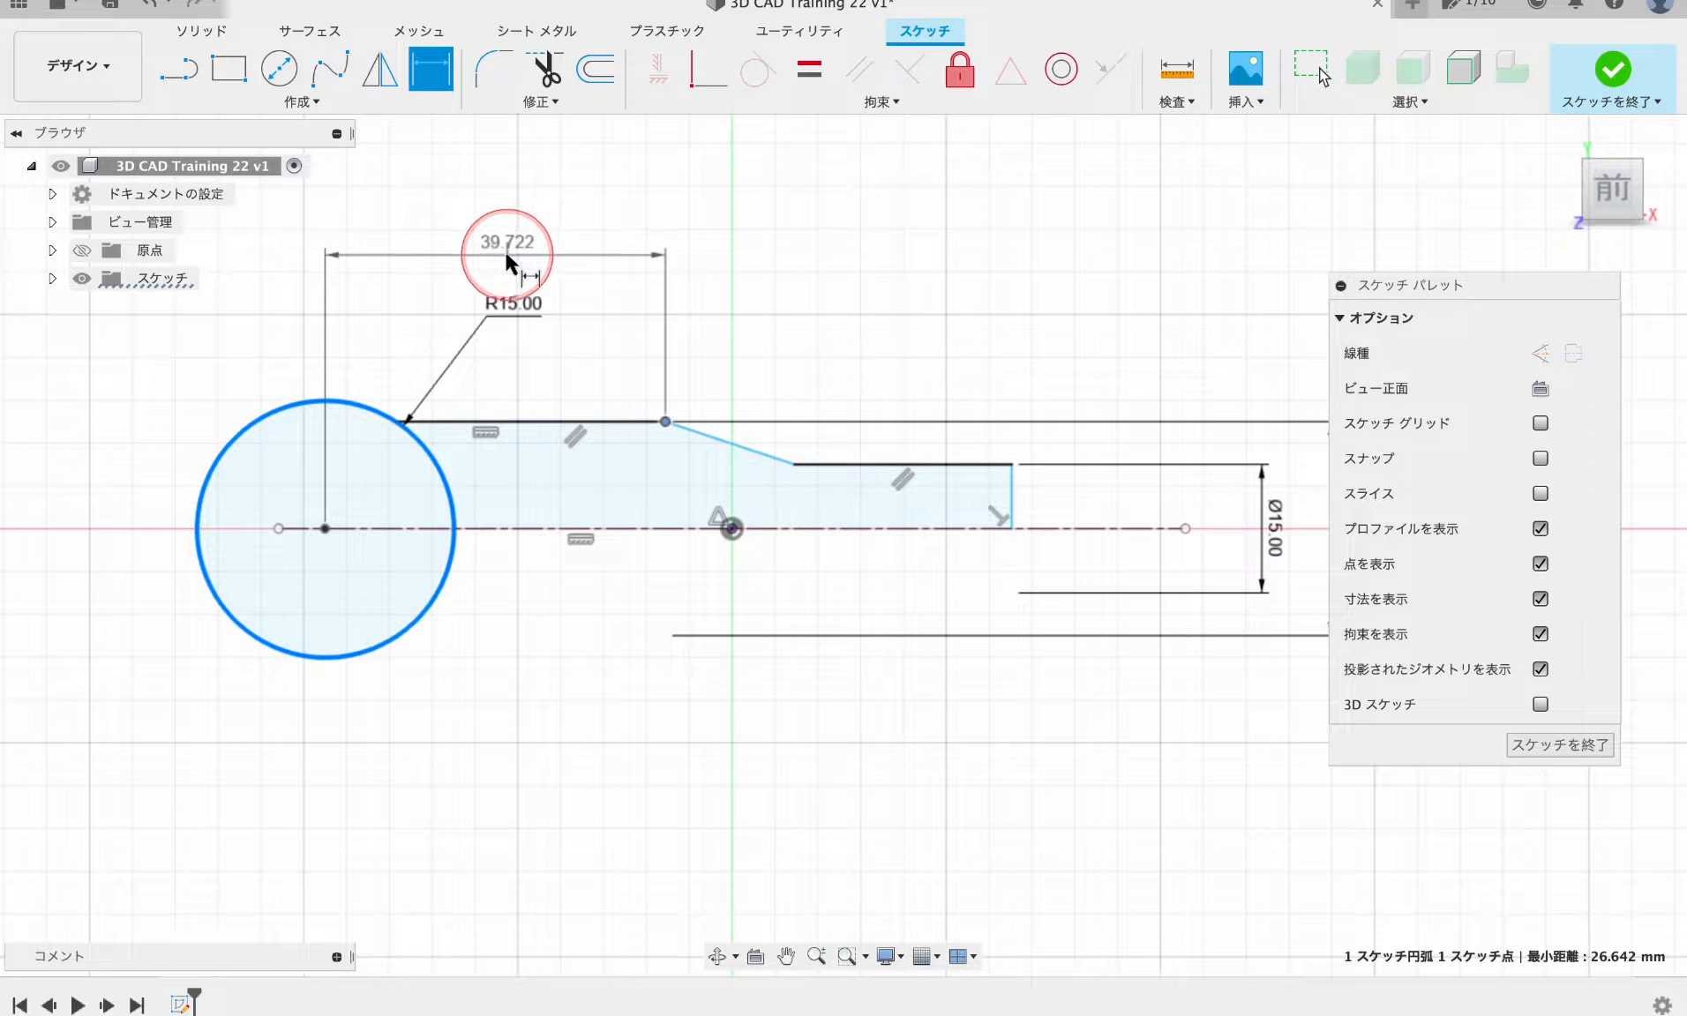
{"action": "left_click", "coordinate": [501, 253]}
{"action": "type", "text": "47"}
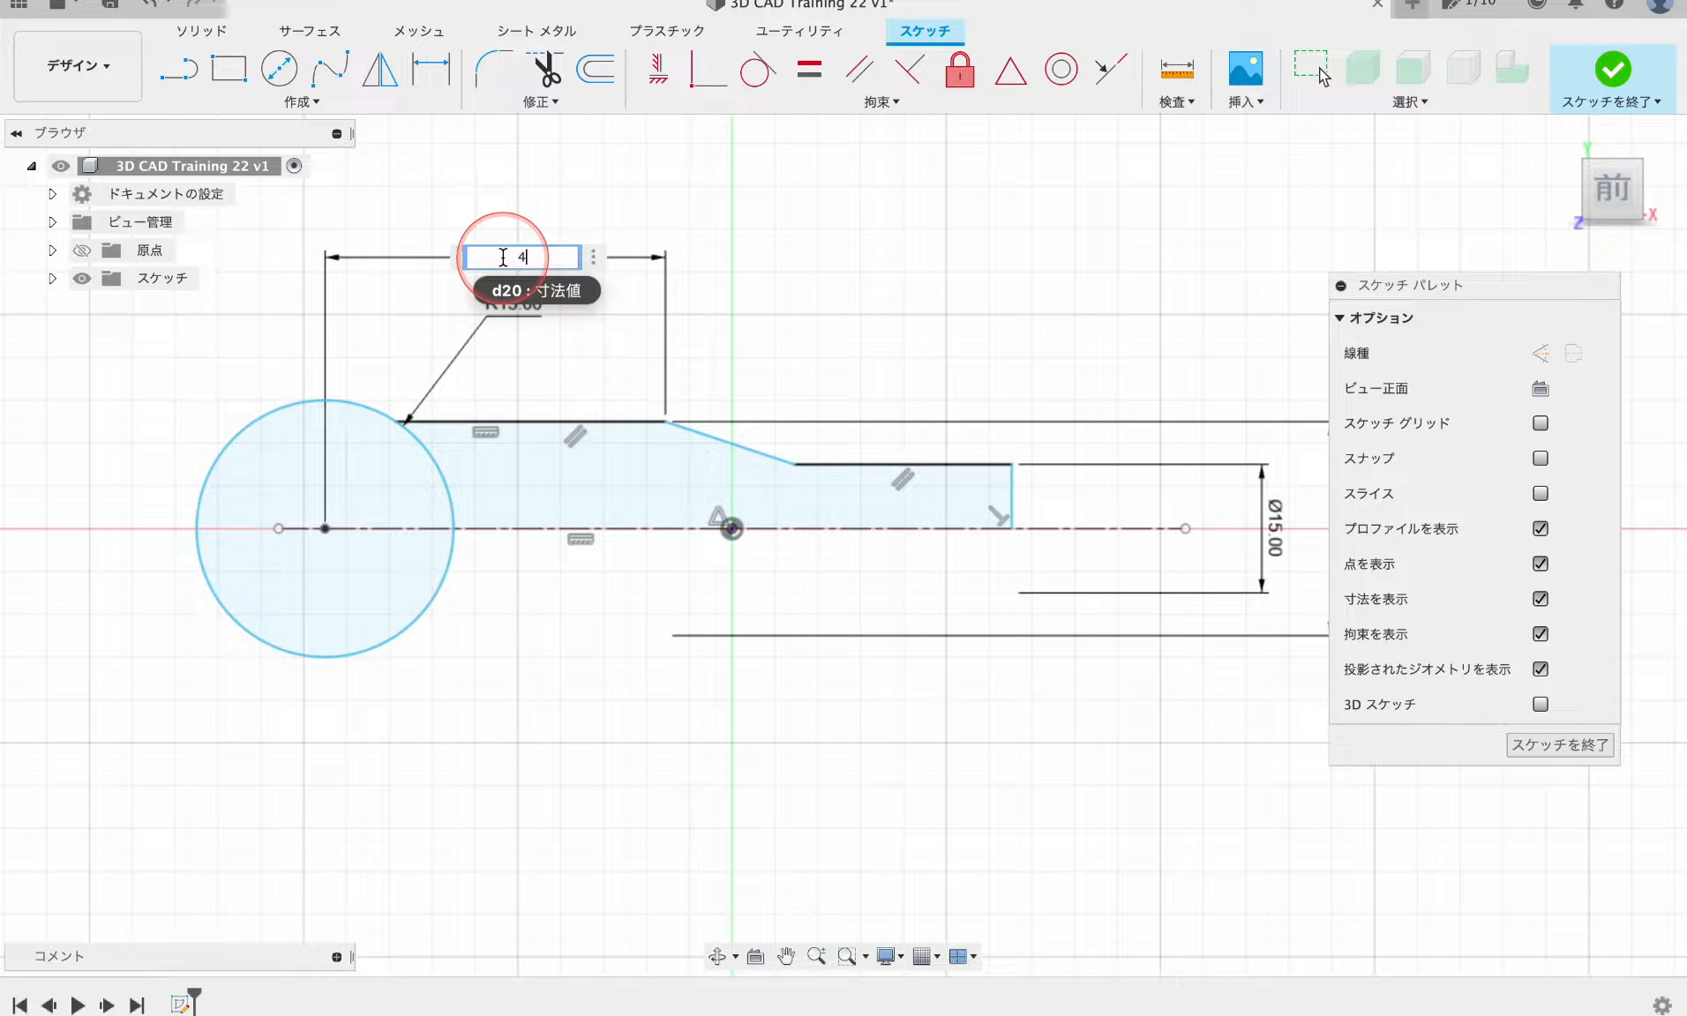
{"action": "key", "text": "Return"}
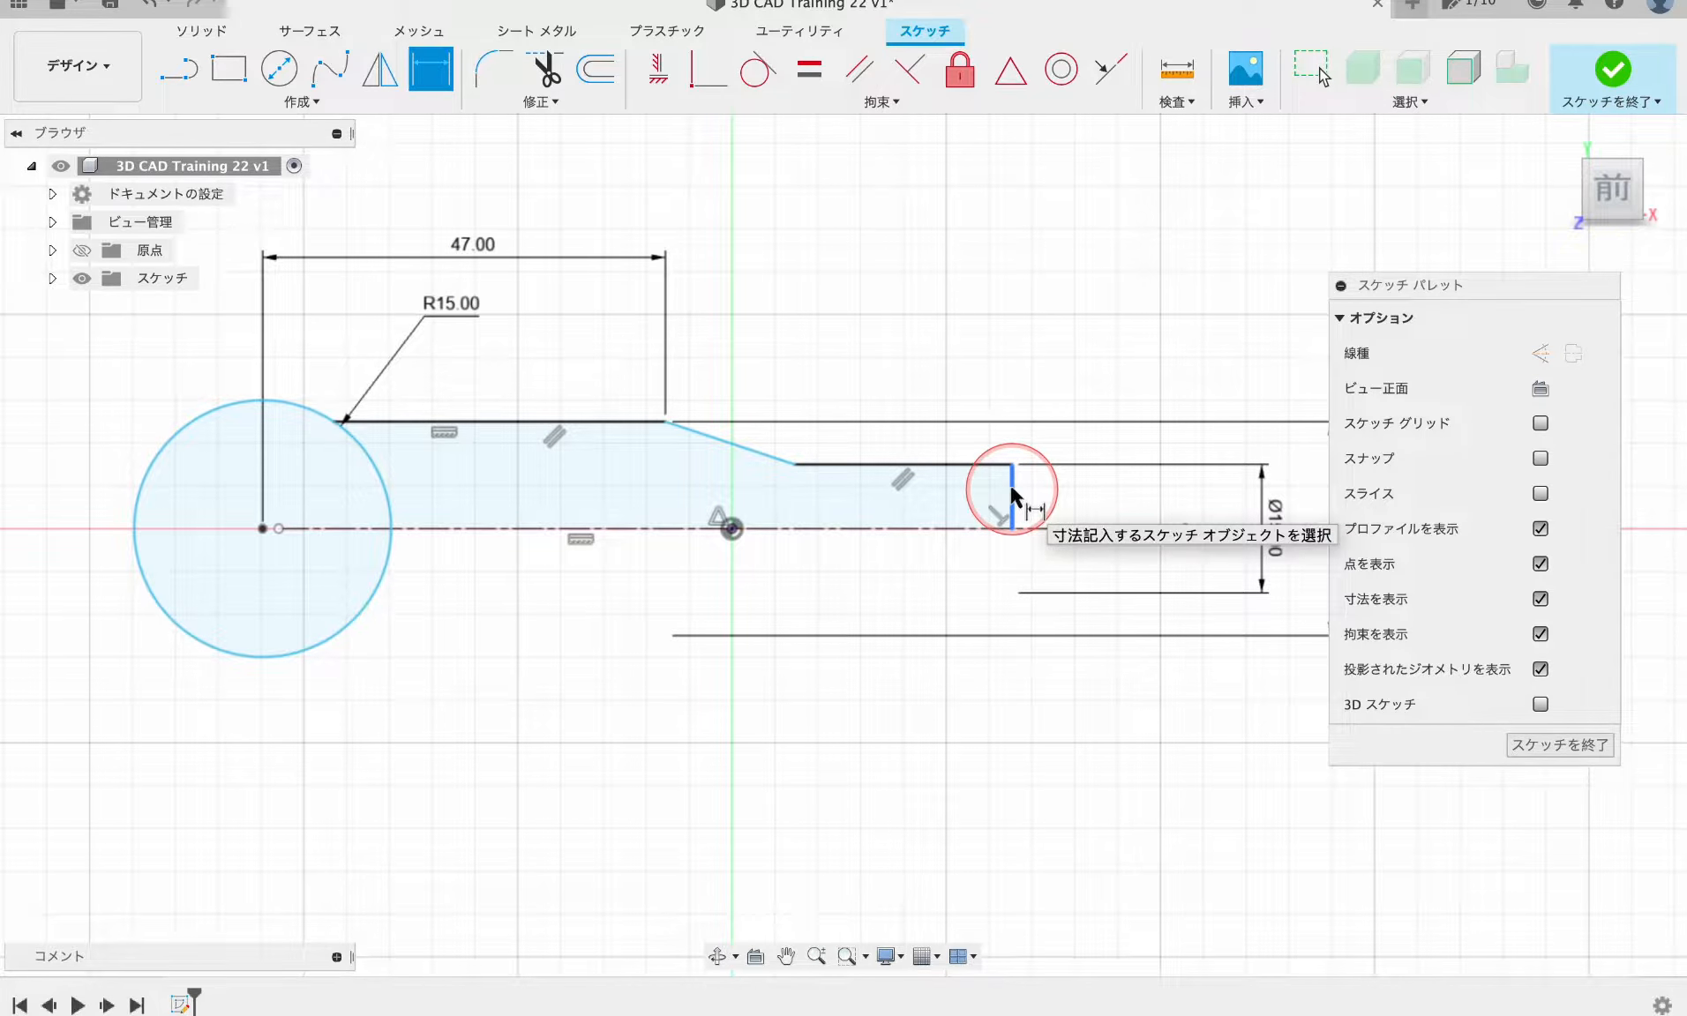
- Set the length of the short horizontal line at the narrow end to 15 mm
{"action": "left_click", "coordinate": [914, 465]}
{"action": "left_click", "coordinate": [878, 275]}
{"action": "type", "text": "1"}
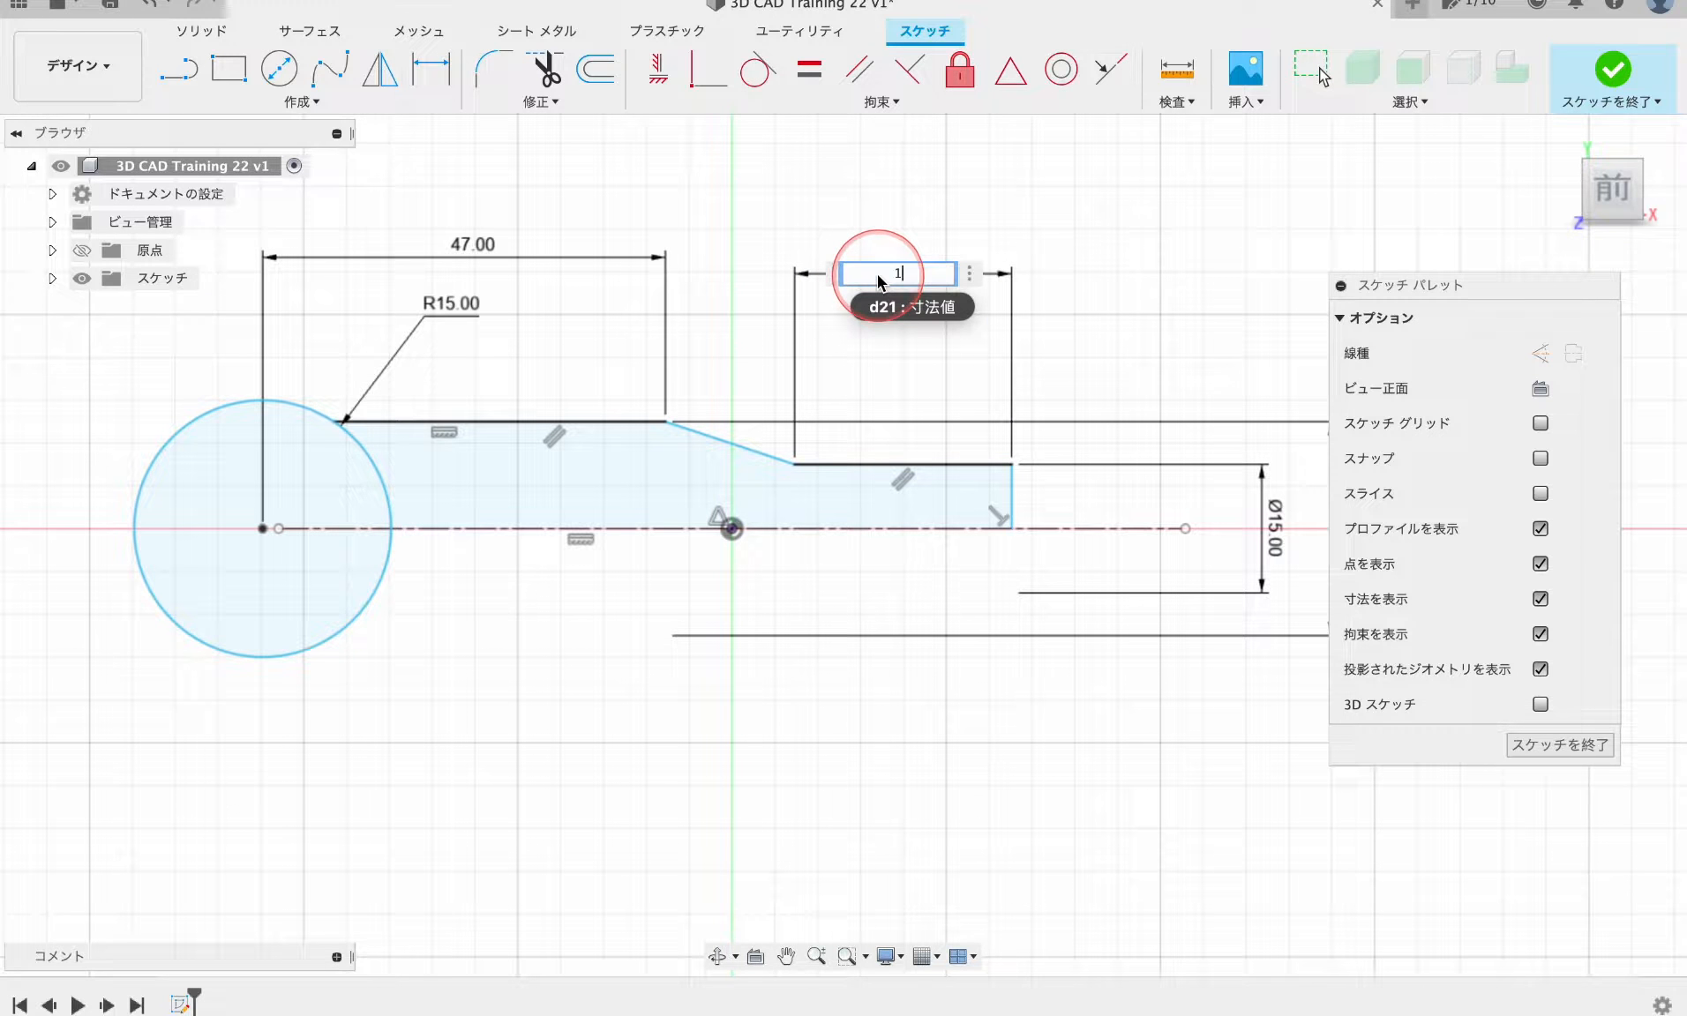
{"action": "type", "text": "5"}
{"action": "key", "text": "Return"}
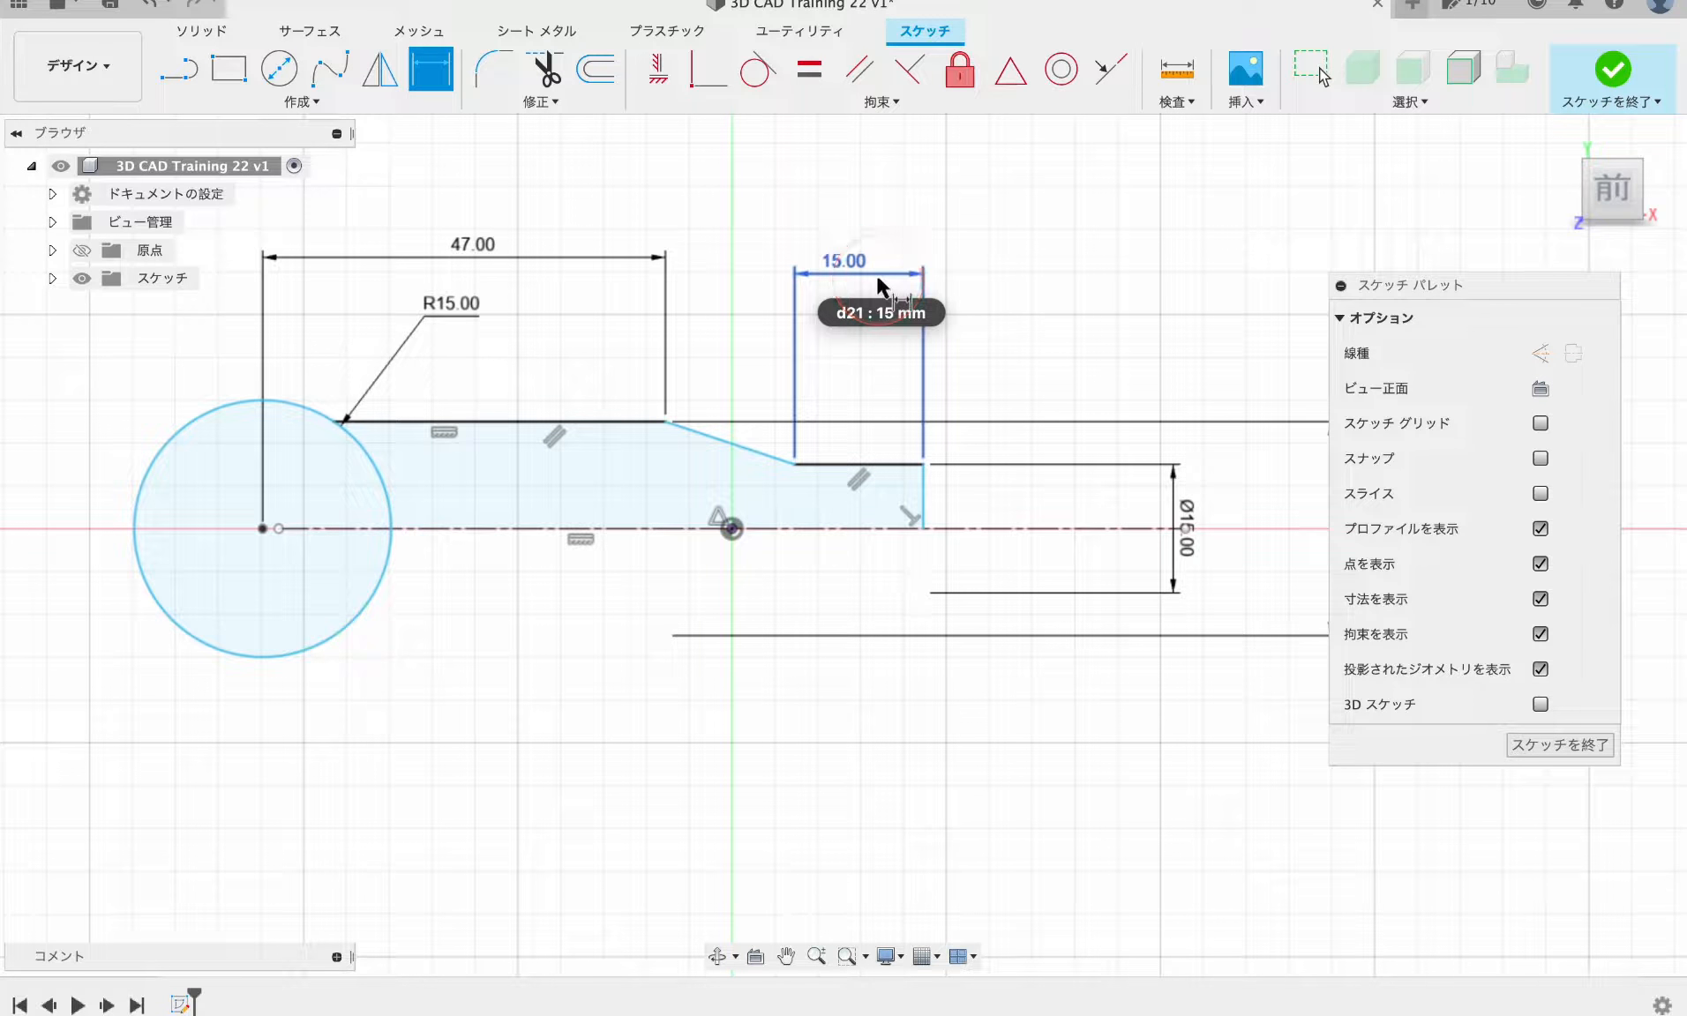
- Dimension the distance from the circle's centre to the vertical end line as 80 mm
{"action": "left_click", "coordinate": [917, 510]}
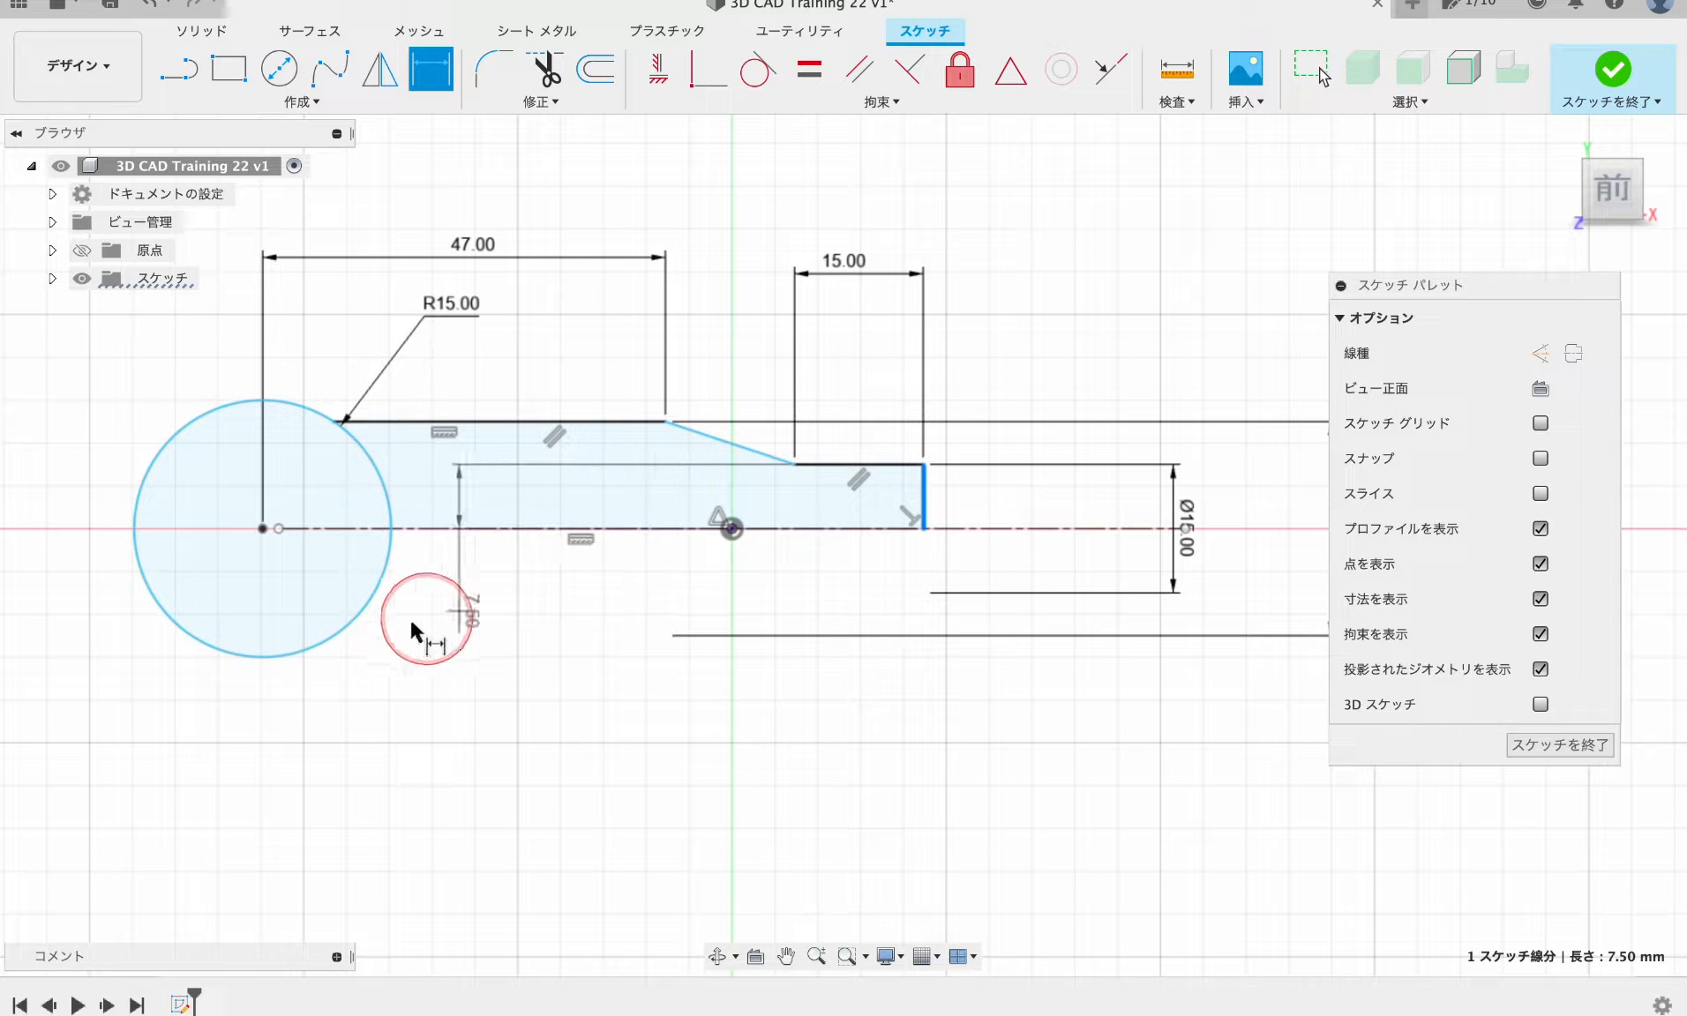
{"action": "left_click", "coordinate": [319, 648]}
{"action": "left_click", "coordinate": [577, 785]}
{"action": "type", "text": "80"}
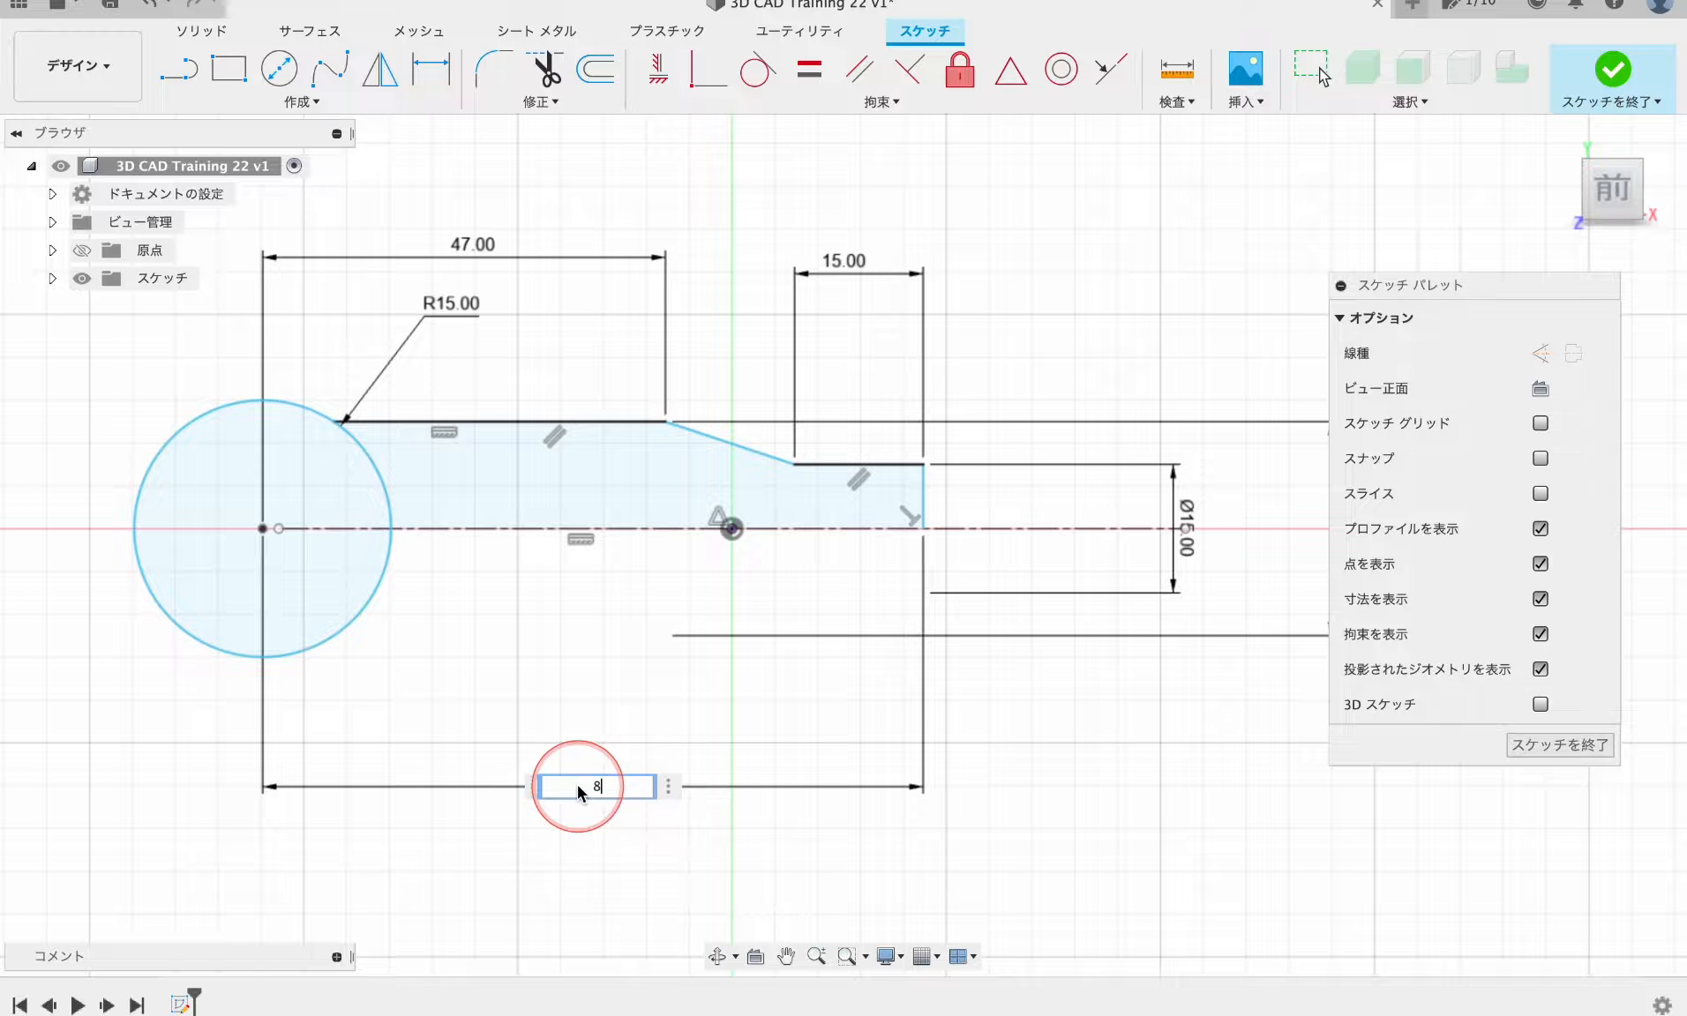
{"action": "key", "text": "Return"}
{"action": "key", "text": "Escape"}
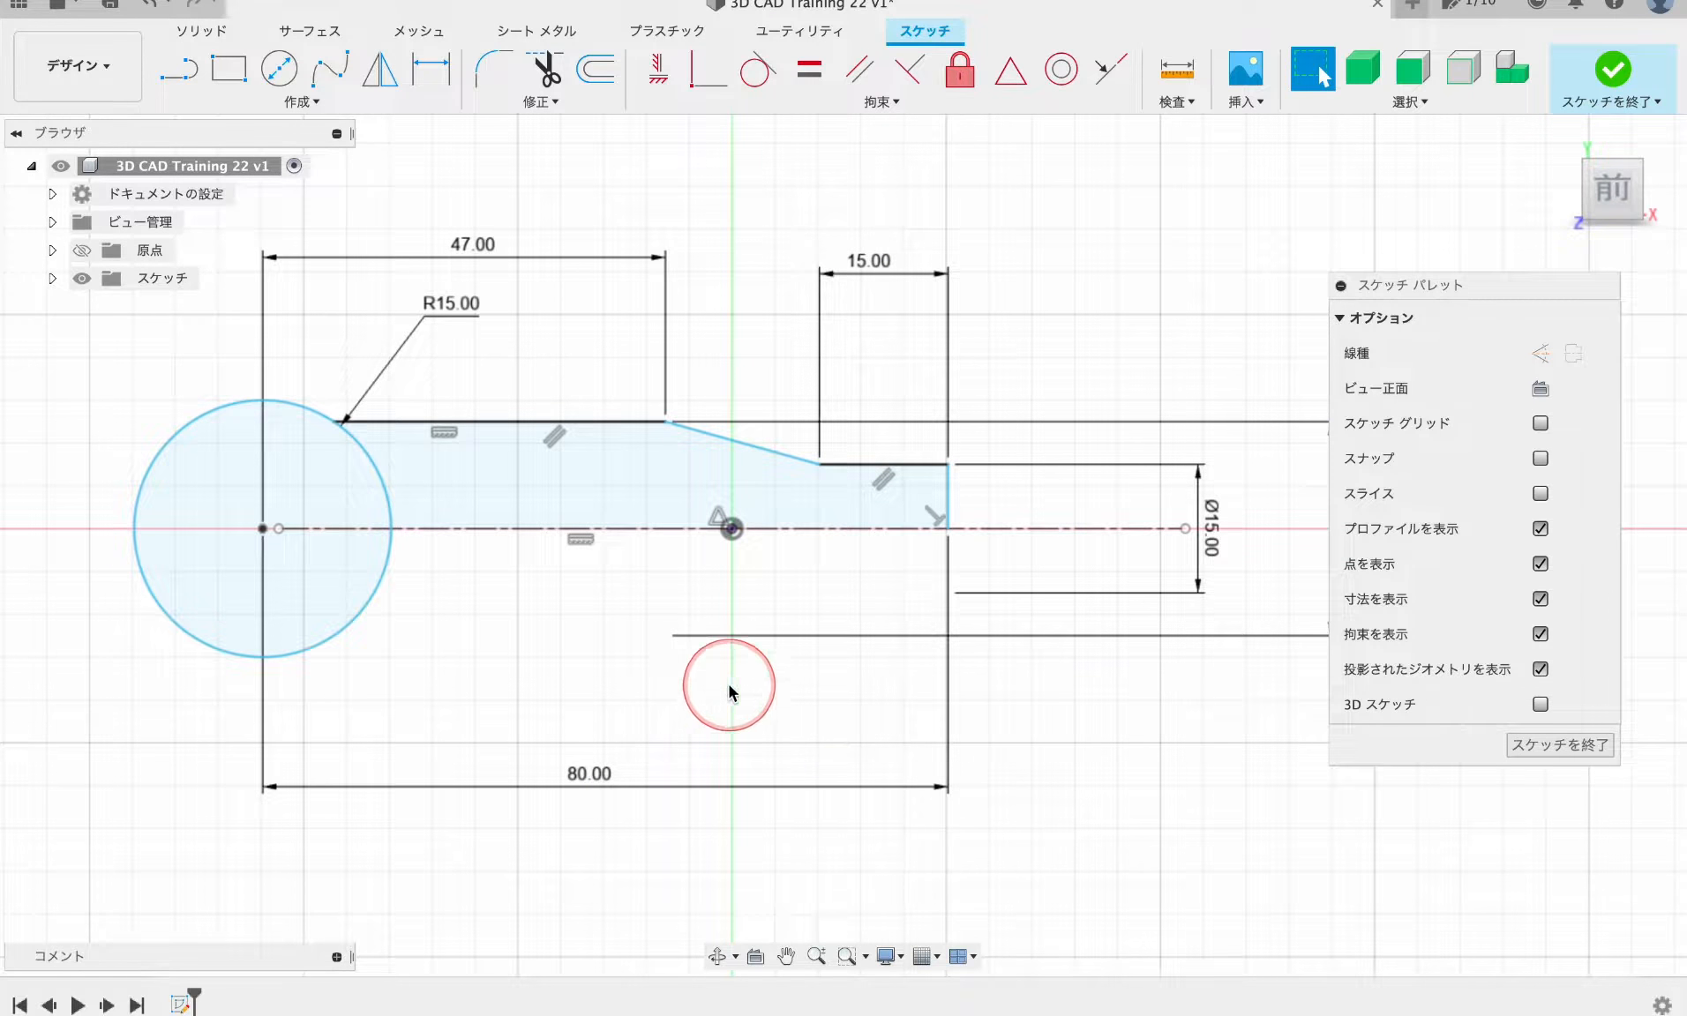
- Shift the profile along the centreline until the axis crosses the whole circle, and trim away the circle's lower half and the arc inside the profile
{"action": "mouse_move", "coordinate": [158, 452]}
{"action": "left_mouse_down"}
{"action": "mouse_move", "coordinate": [378, 441]}
{"action": "mouse_move", "coordinate": [356, 441]}
{"action": "left_mouse_up"}
{"action": "left_click", "coordinate": [247, 377]}
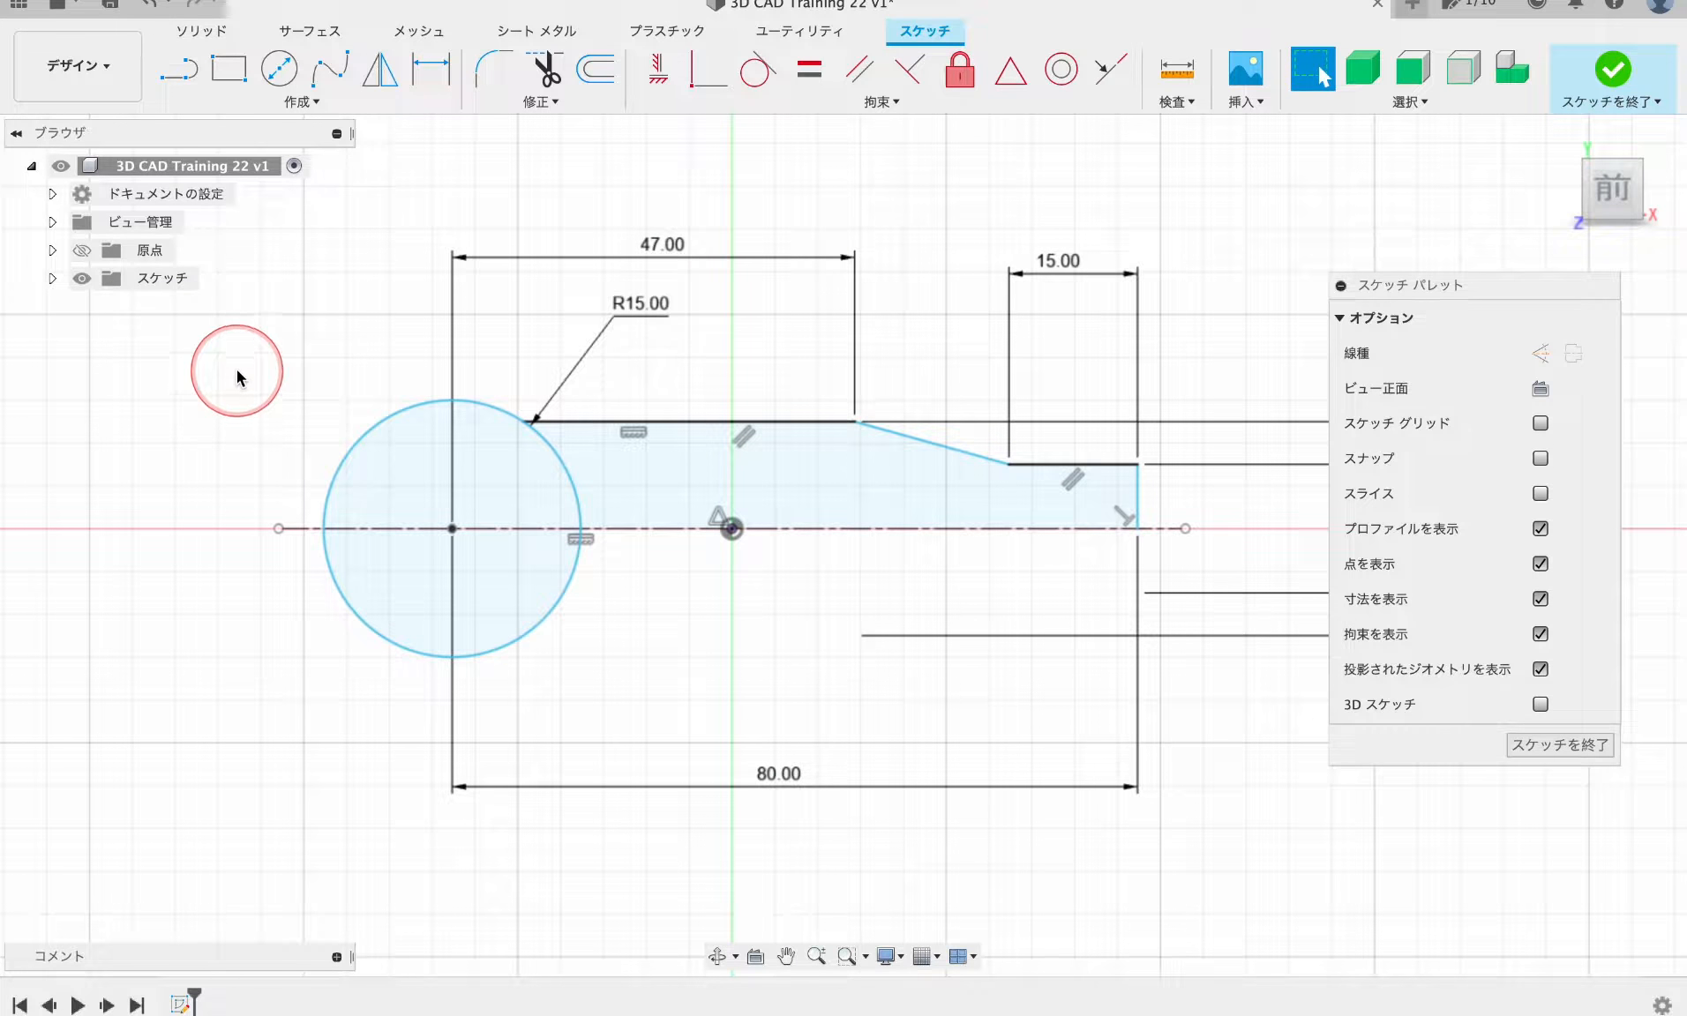
{"action": "left_click", "coordinate": [545, 76]}
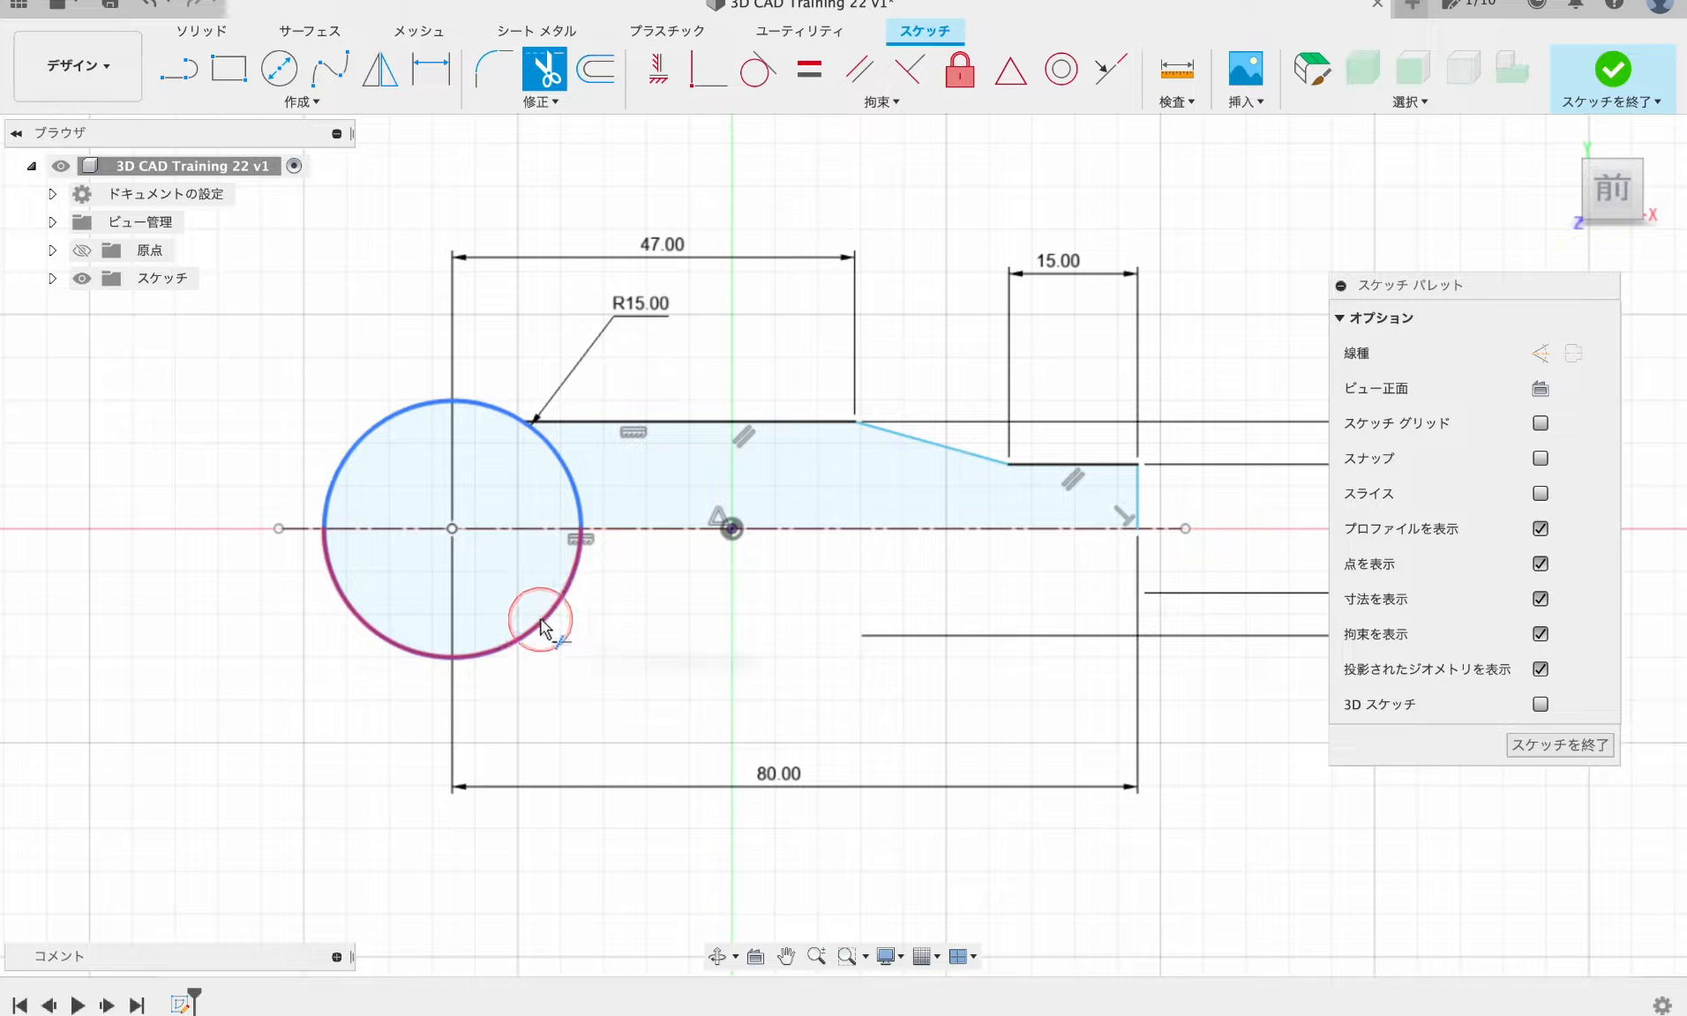
{"action": "left_click", "coordinate": [542, 625]}
{"action": "left_click", "coordinate": [583, 484]}
{"action": "key", "text": "Escape"}
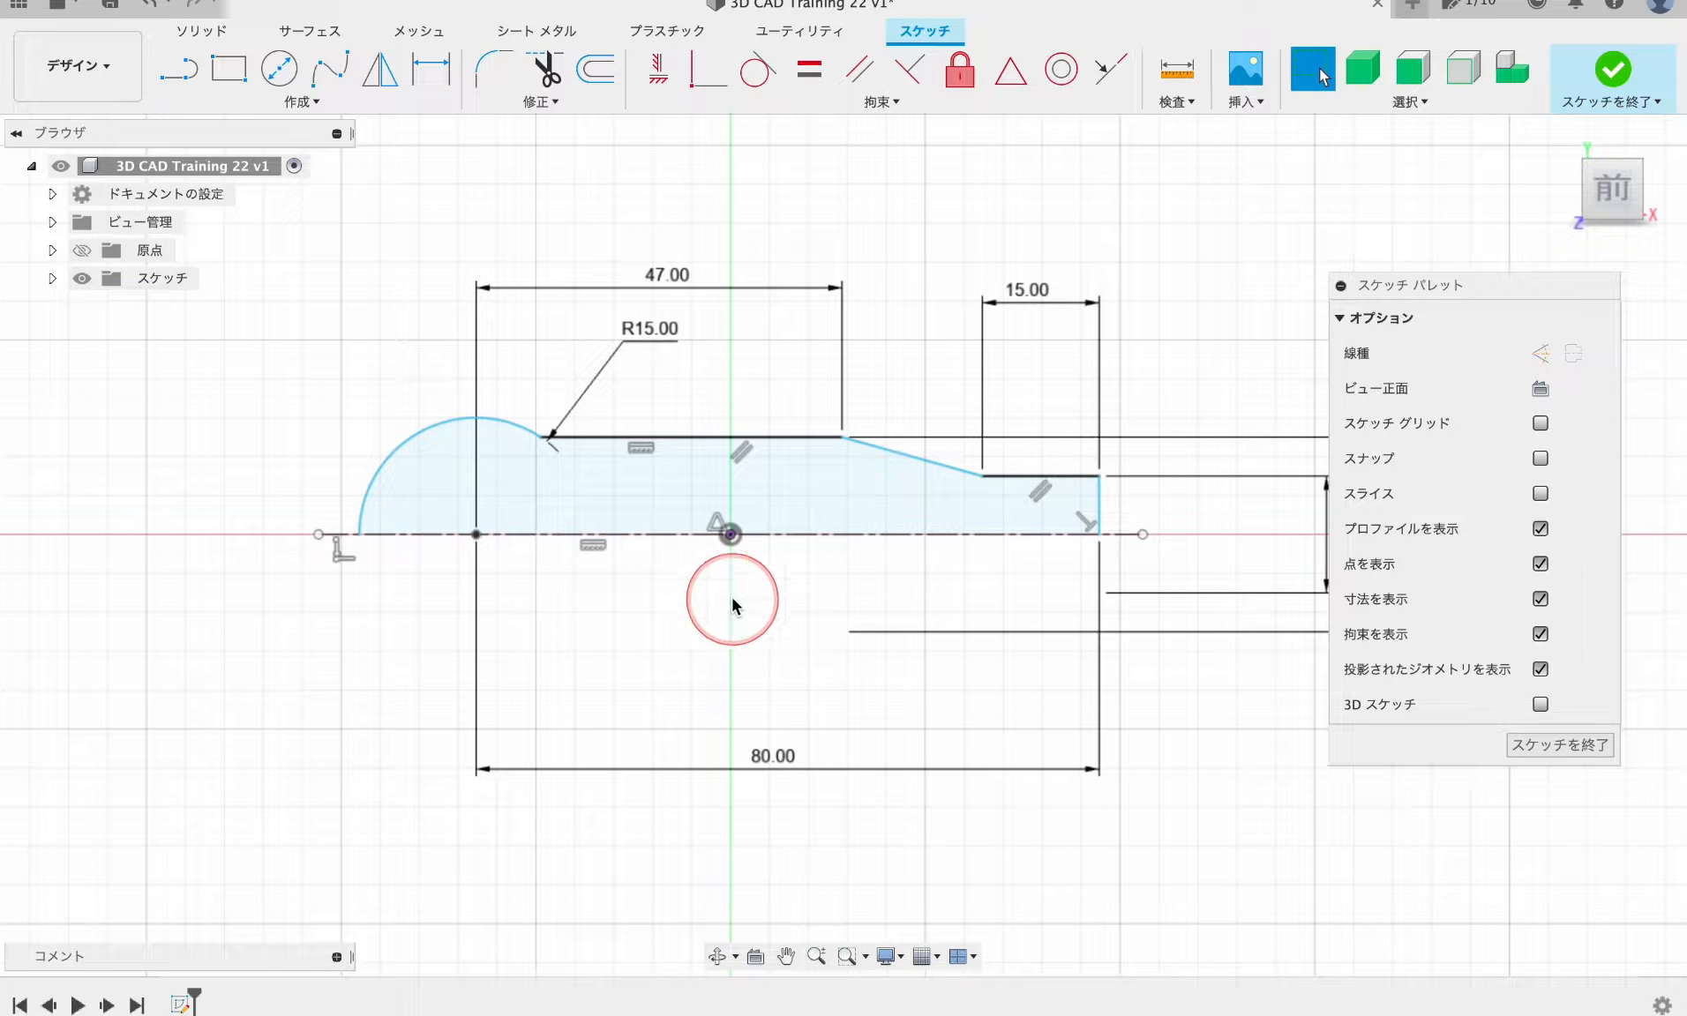
- Finish the sketch and revolve the closed profile 360 degrees about the centreline as a new body
{"action": "left_click", "coordinate": [1612, 70]}
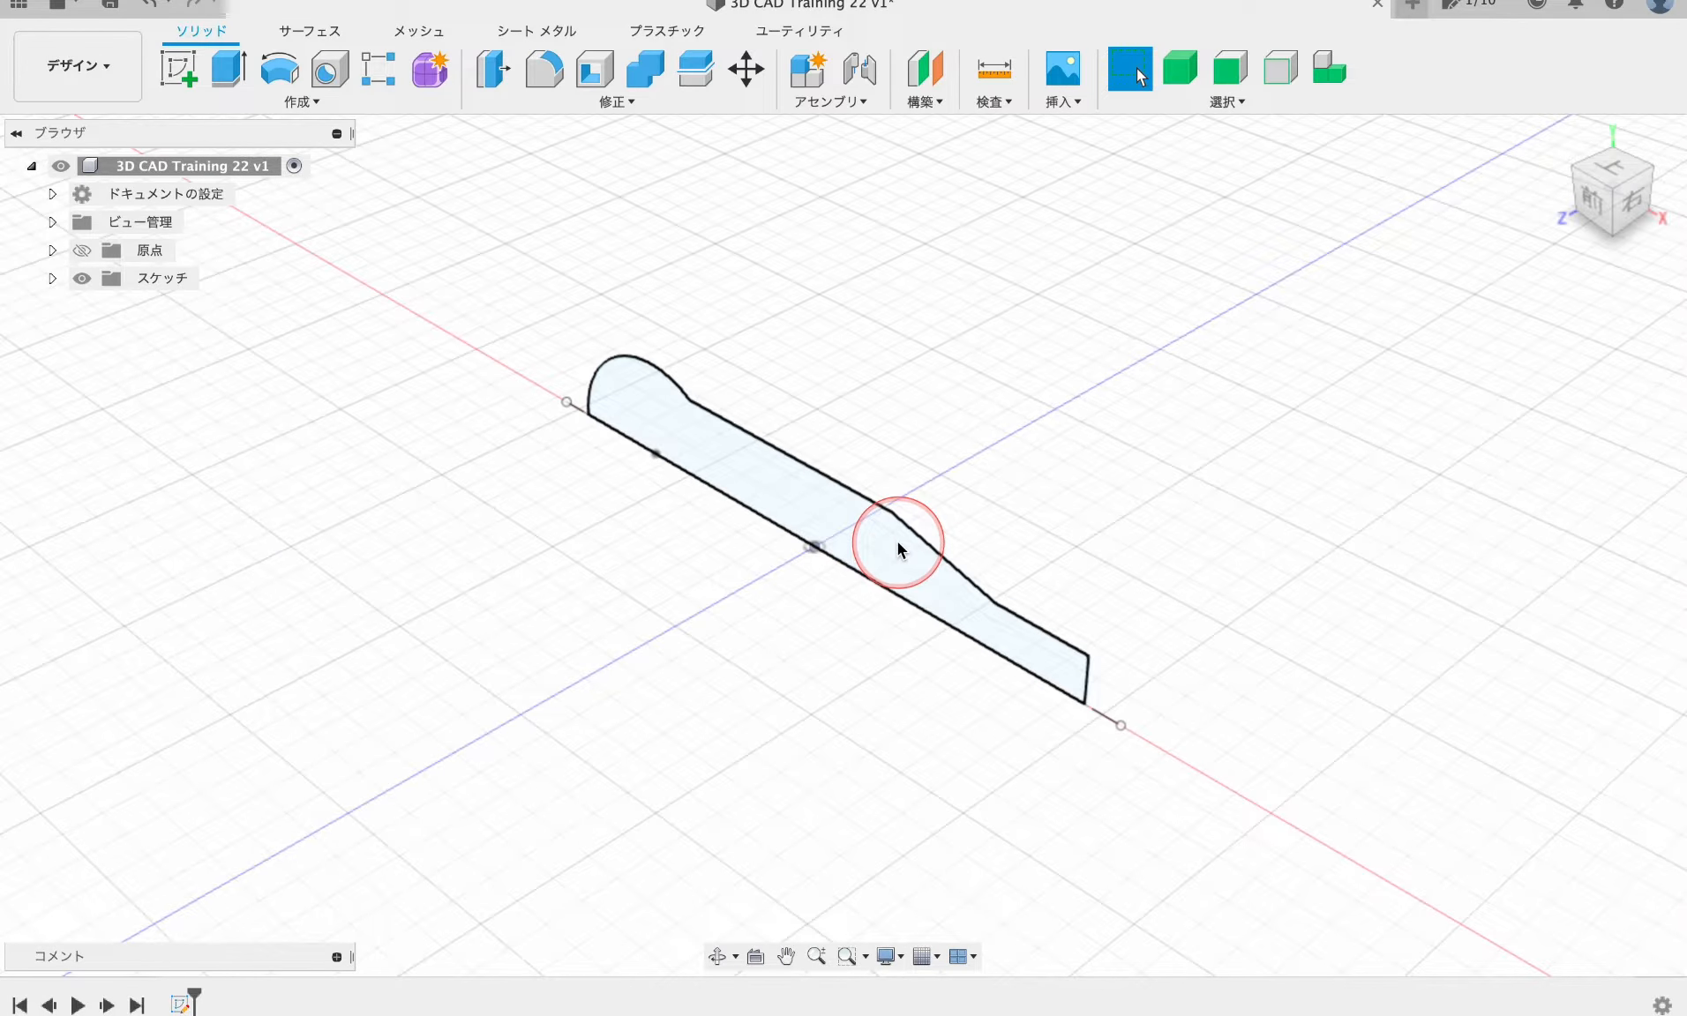
{"action": "left_click", "coordinate": [280, 70]}
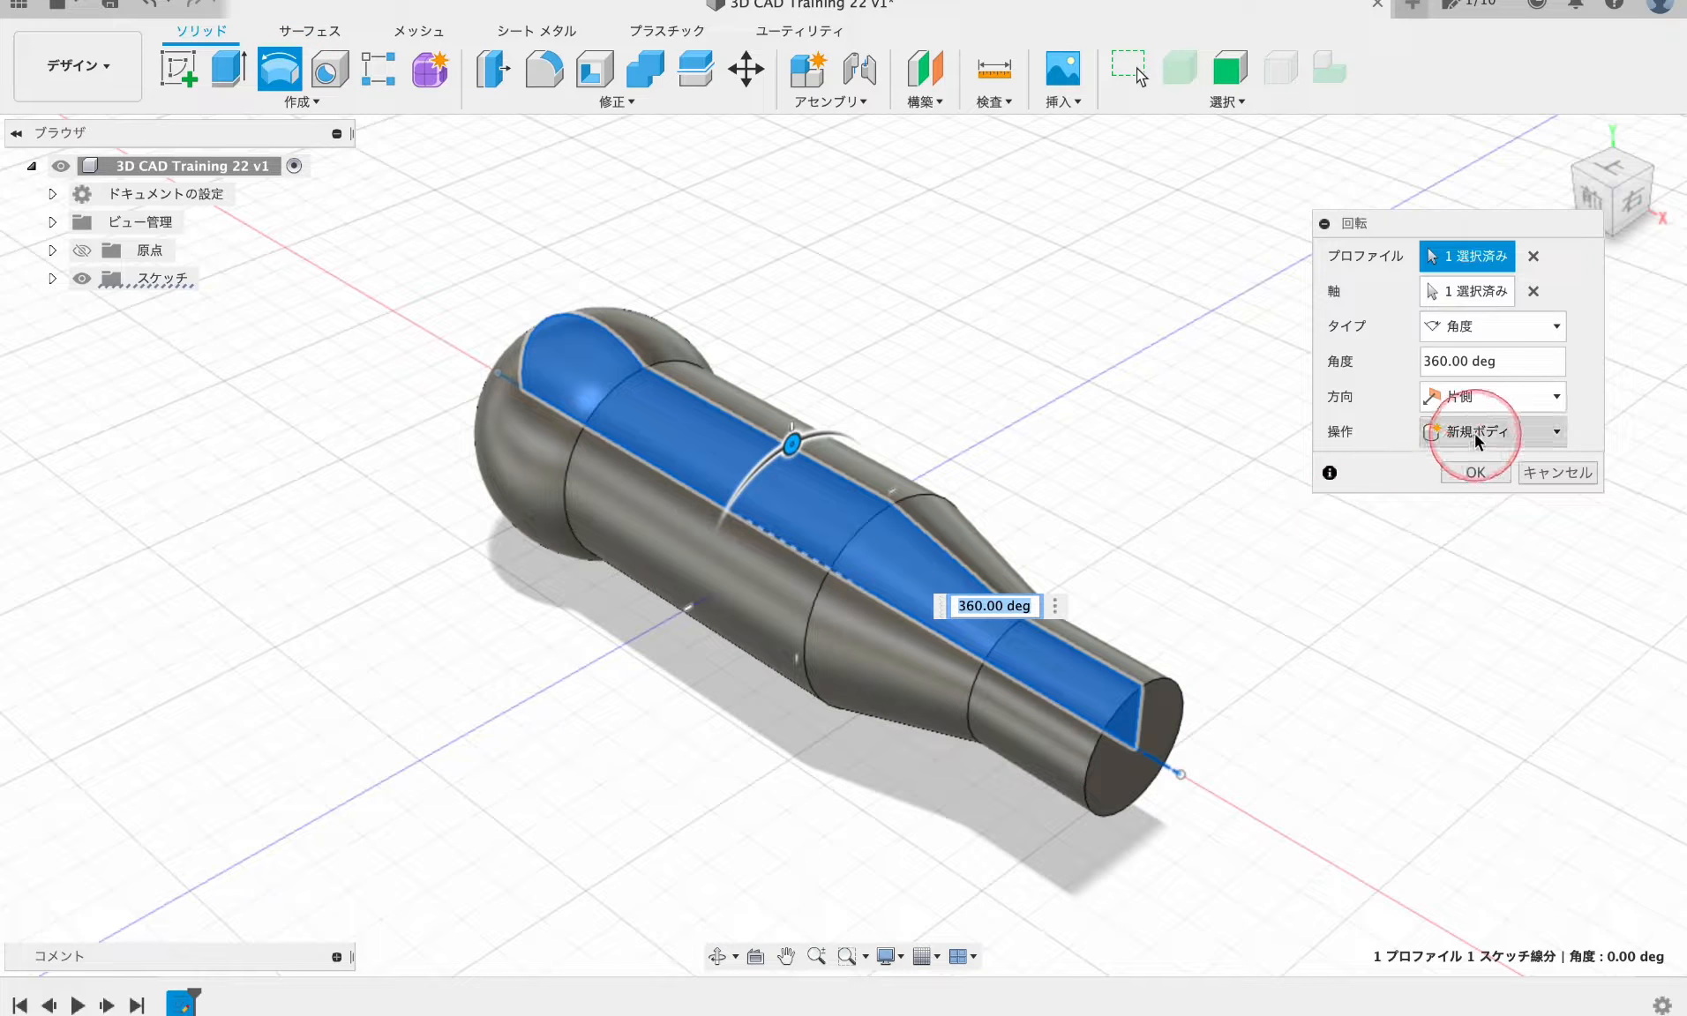
{"action": "left_click", "coordinate": [1482, 475]}
{"action": "mouse_move", "coordinate": [893, 755]}
{"action": "middle_mouse_down"}
{"action": "mouse_move", "coordinate": [870, 719]}
{"action": "mouse_move", "coordinate": [891, 722]}
{"action": "middle_mouse_up"}
{"action": "scroll", "coordinate": [889, 717], "scroll_direction": "down", "scroll_amount": 1}
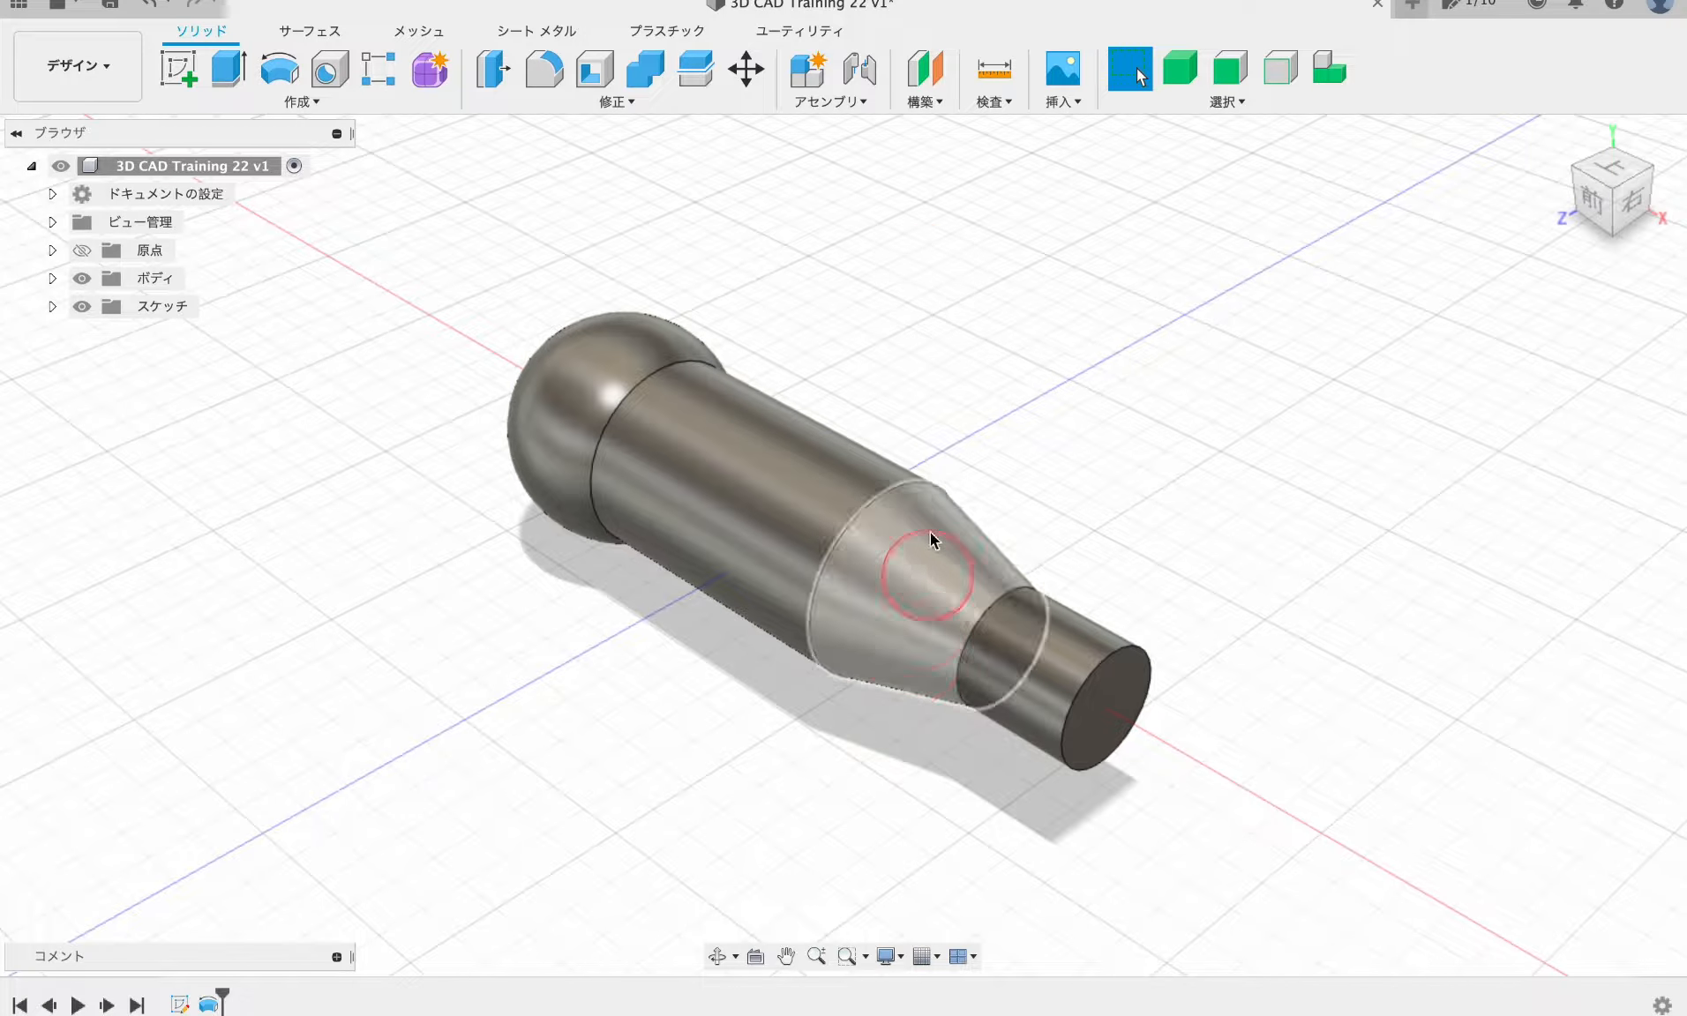
- Create a construction plane offset 10 mm upward from the XZ origin plane
{"action": "left_click", "coordinate": [932, 102]}
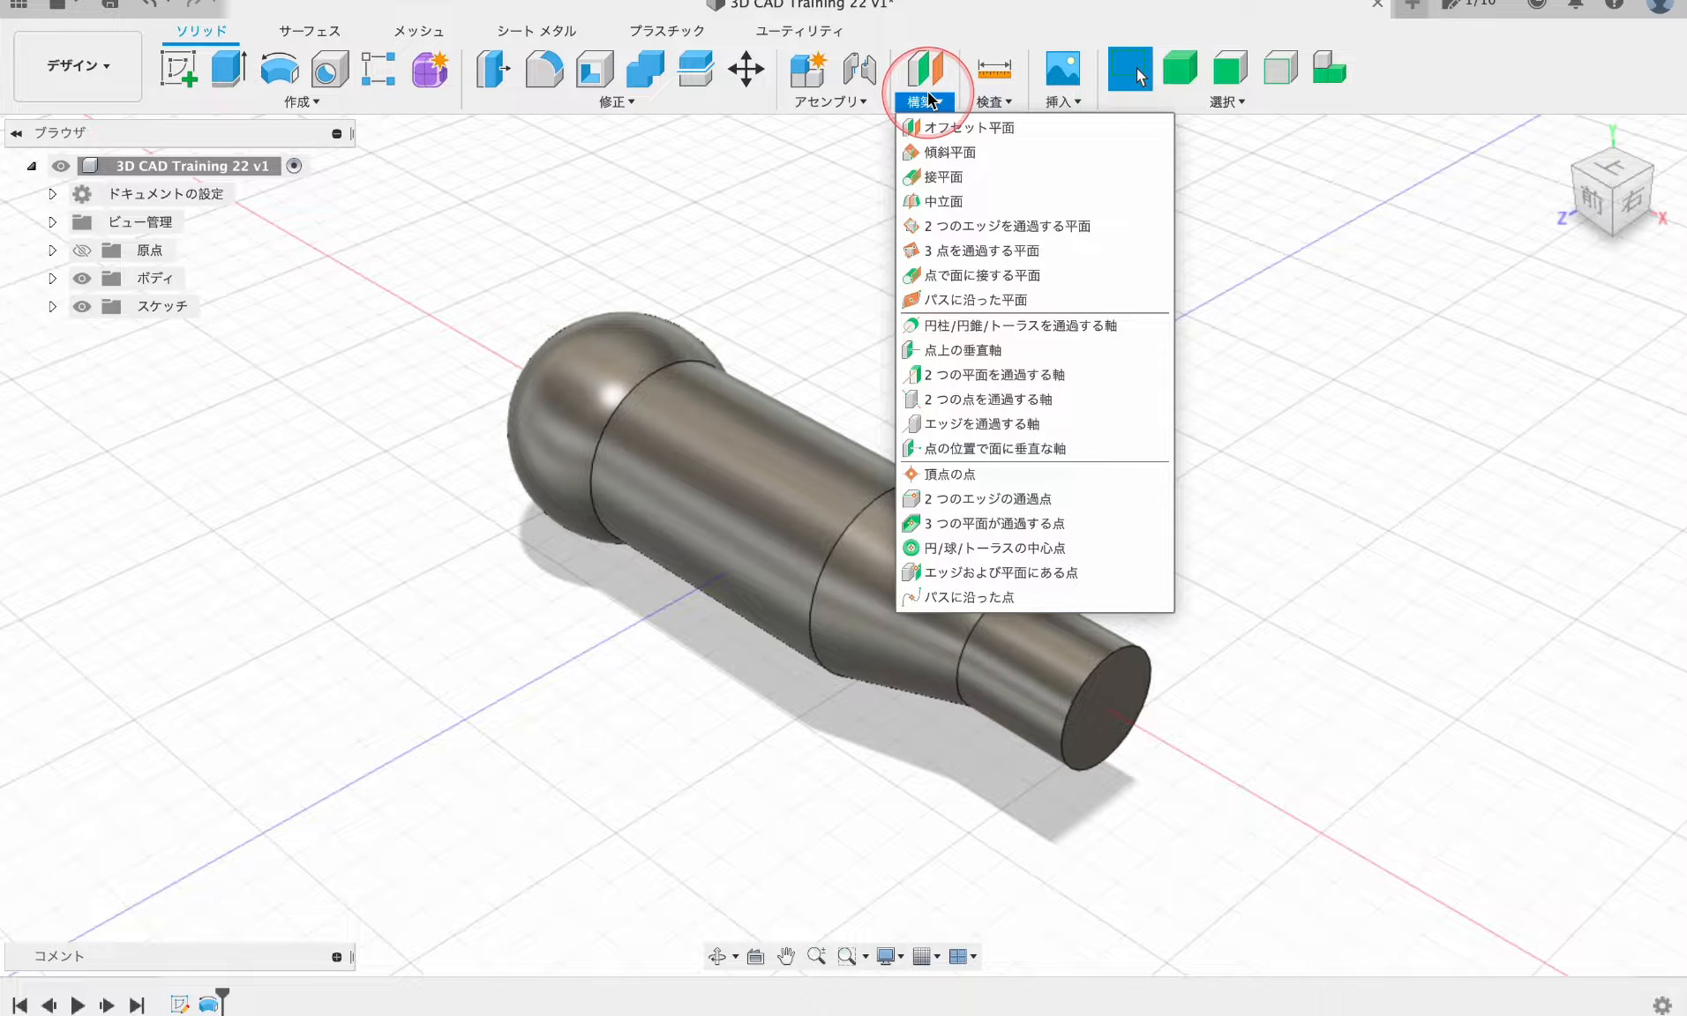
{"action": "left_click", "coordinate": [938, 129]}
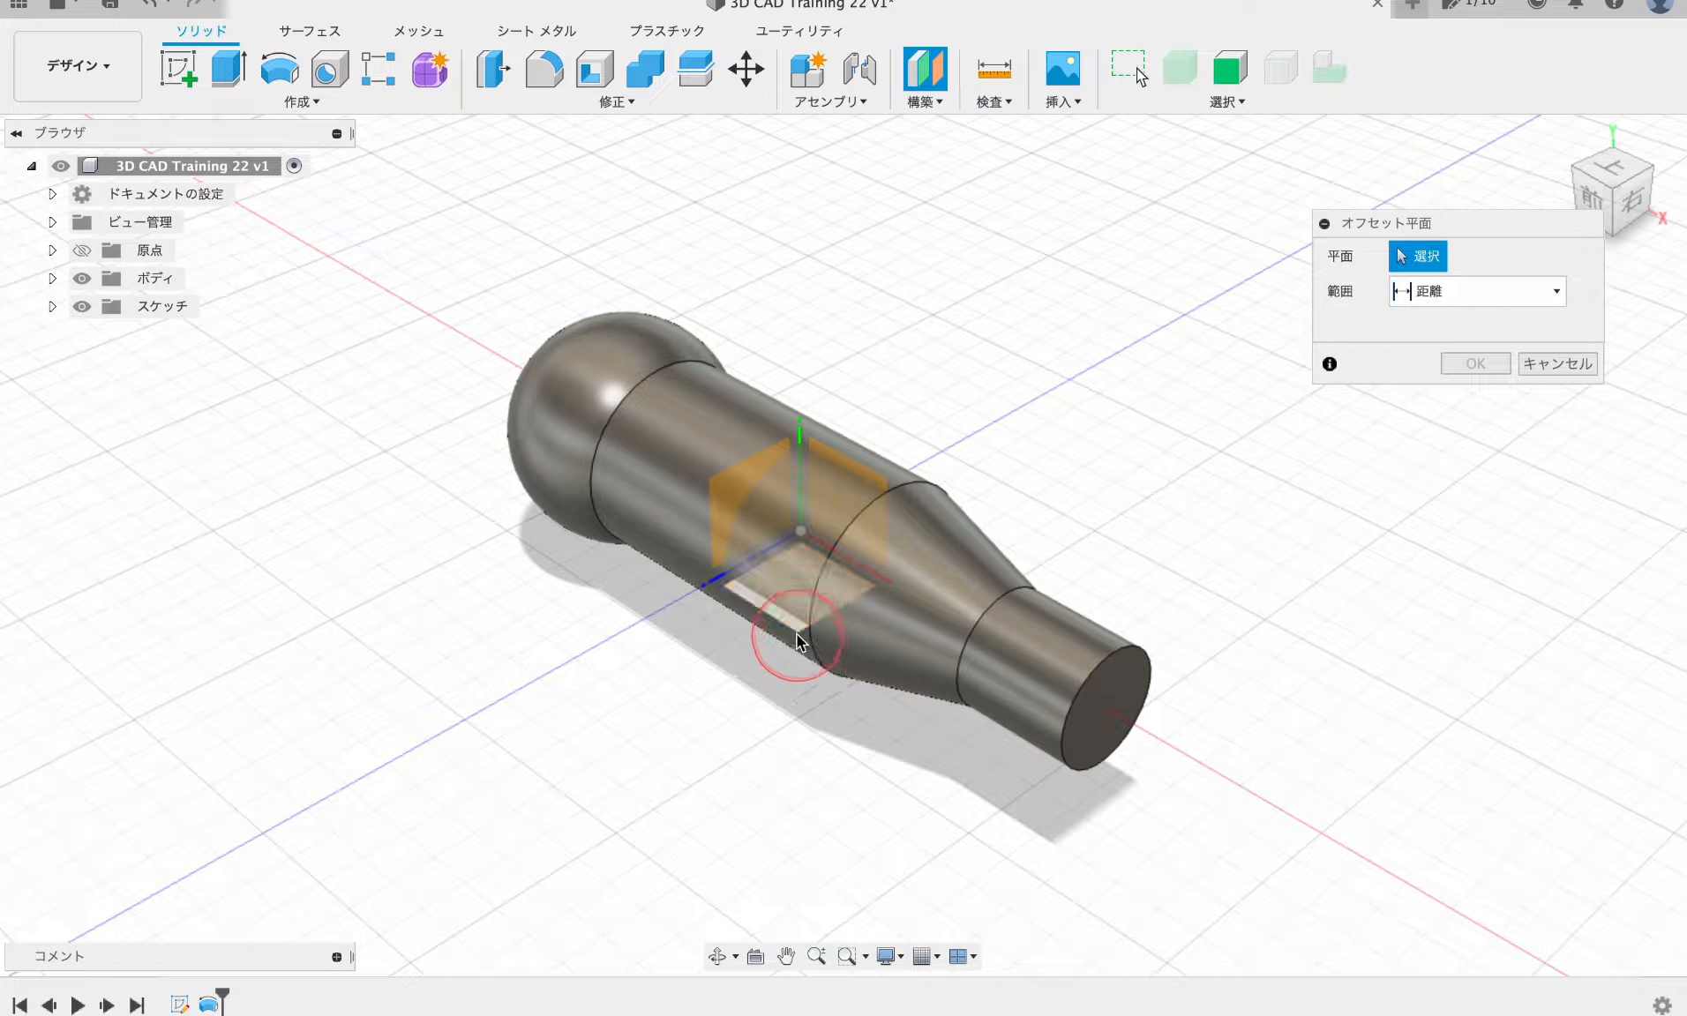
{"action": "scroll", "coordinate": [796, 632], "scroll_direction": "up", "scroll_amount": 3}
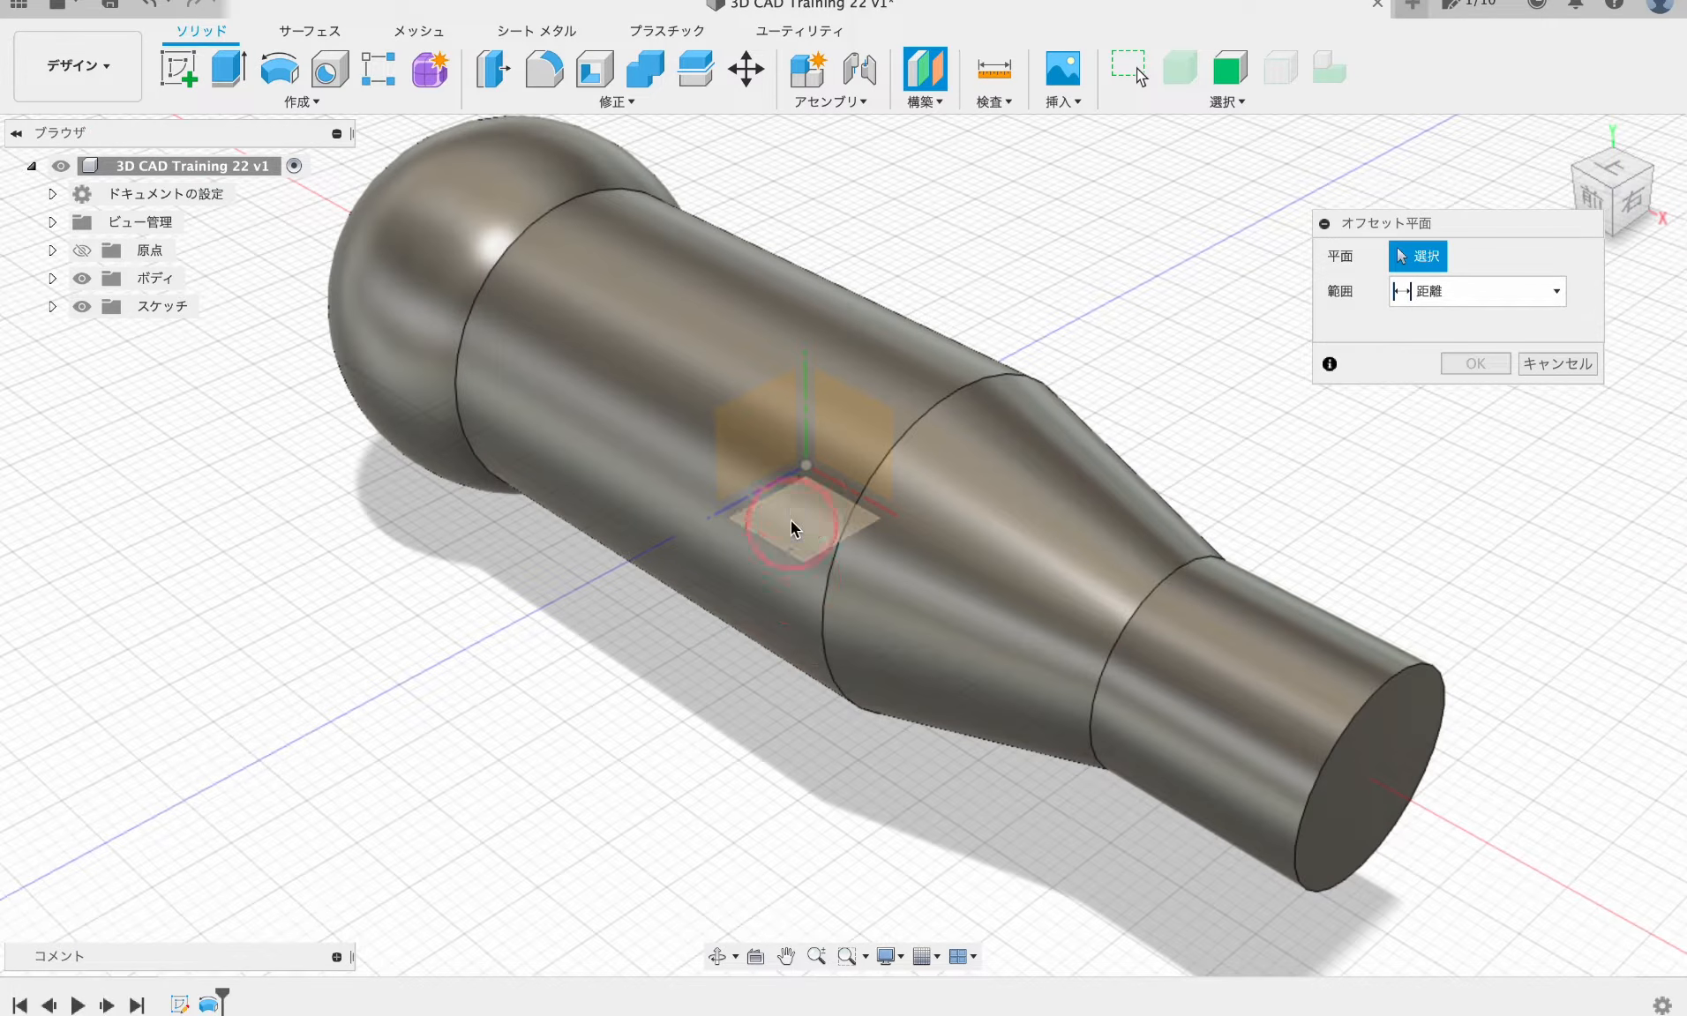
{"action": "scroll", "coordinate": [796, 546], "scroll_direction": "down", "scroll_amount": 3}
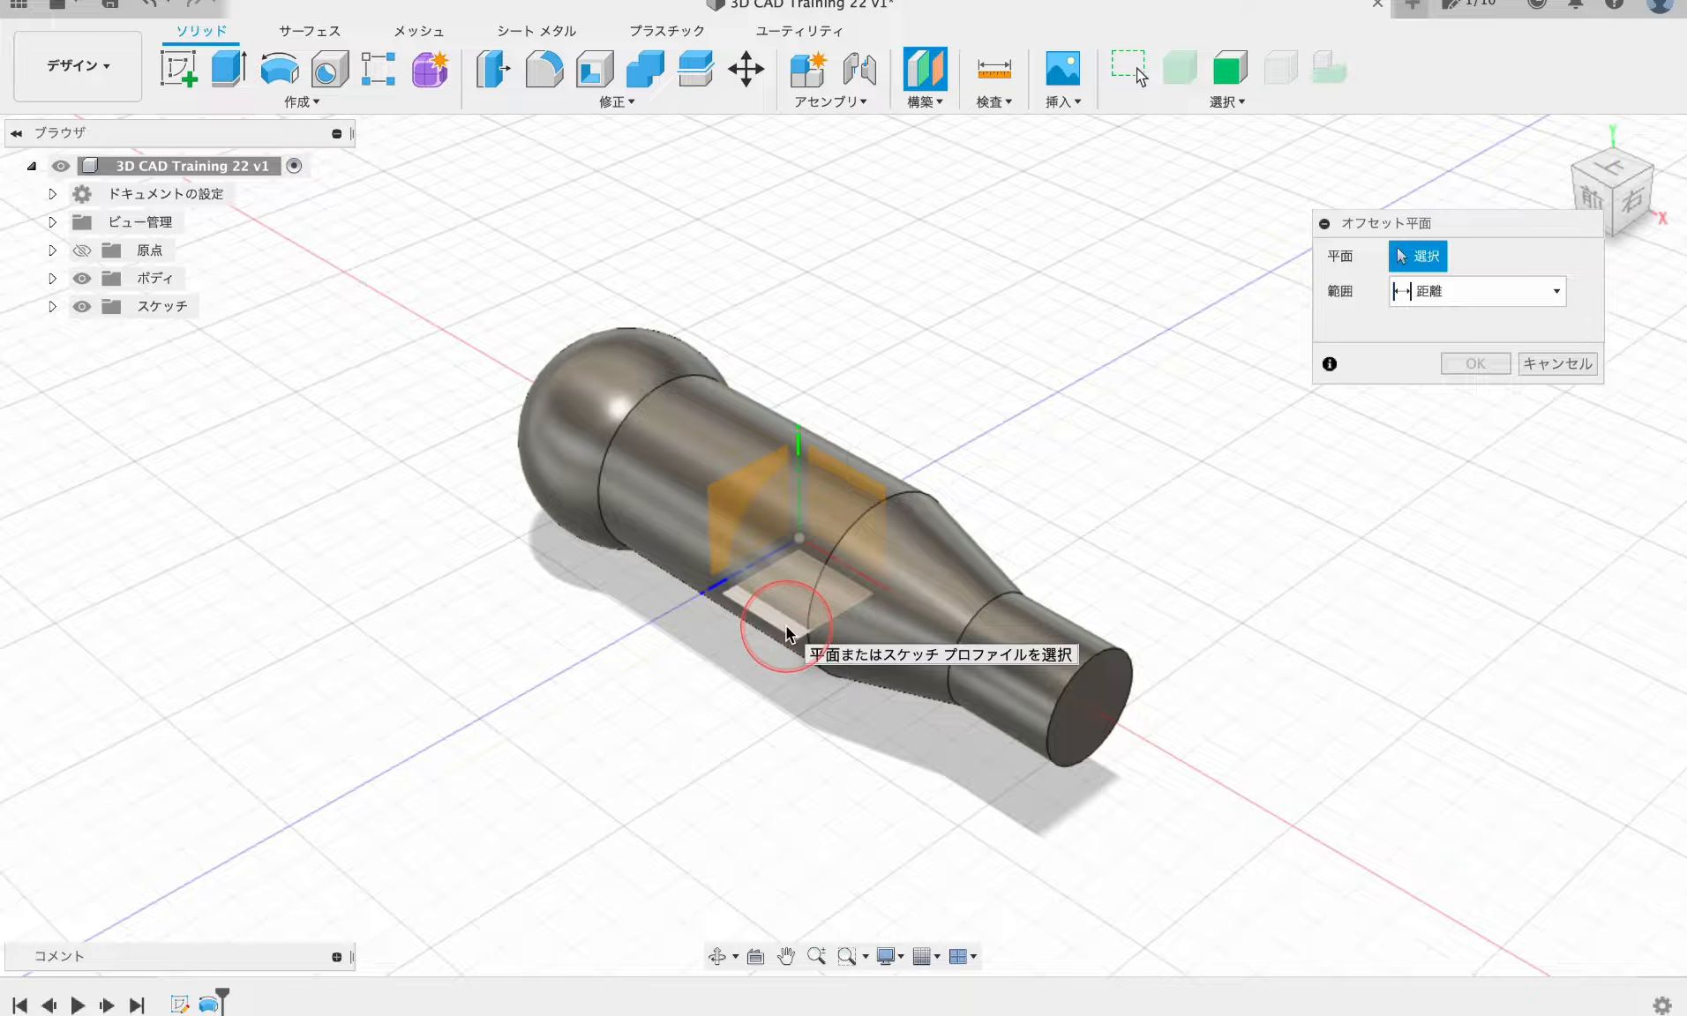
{"action": "left_click", "coordinate": [728, 628]}
{"action": "scroll", "coordinate": [971, 700], "scroll_direction": "up", "scroll_amount": 2}
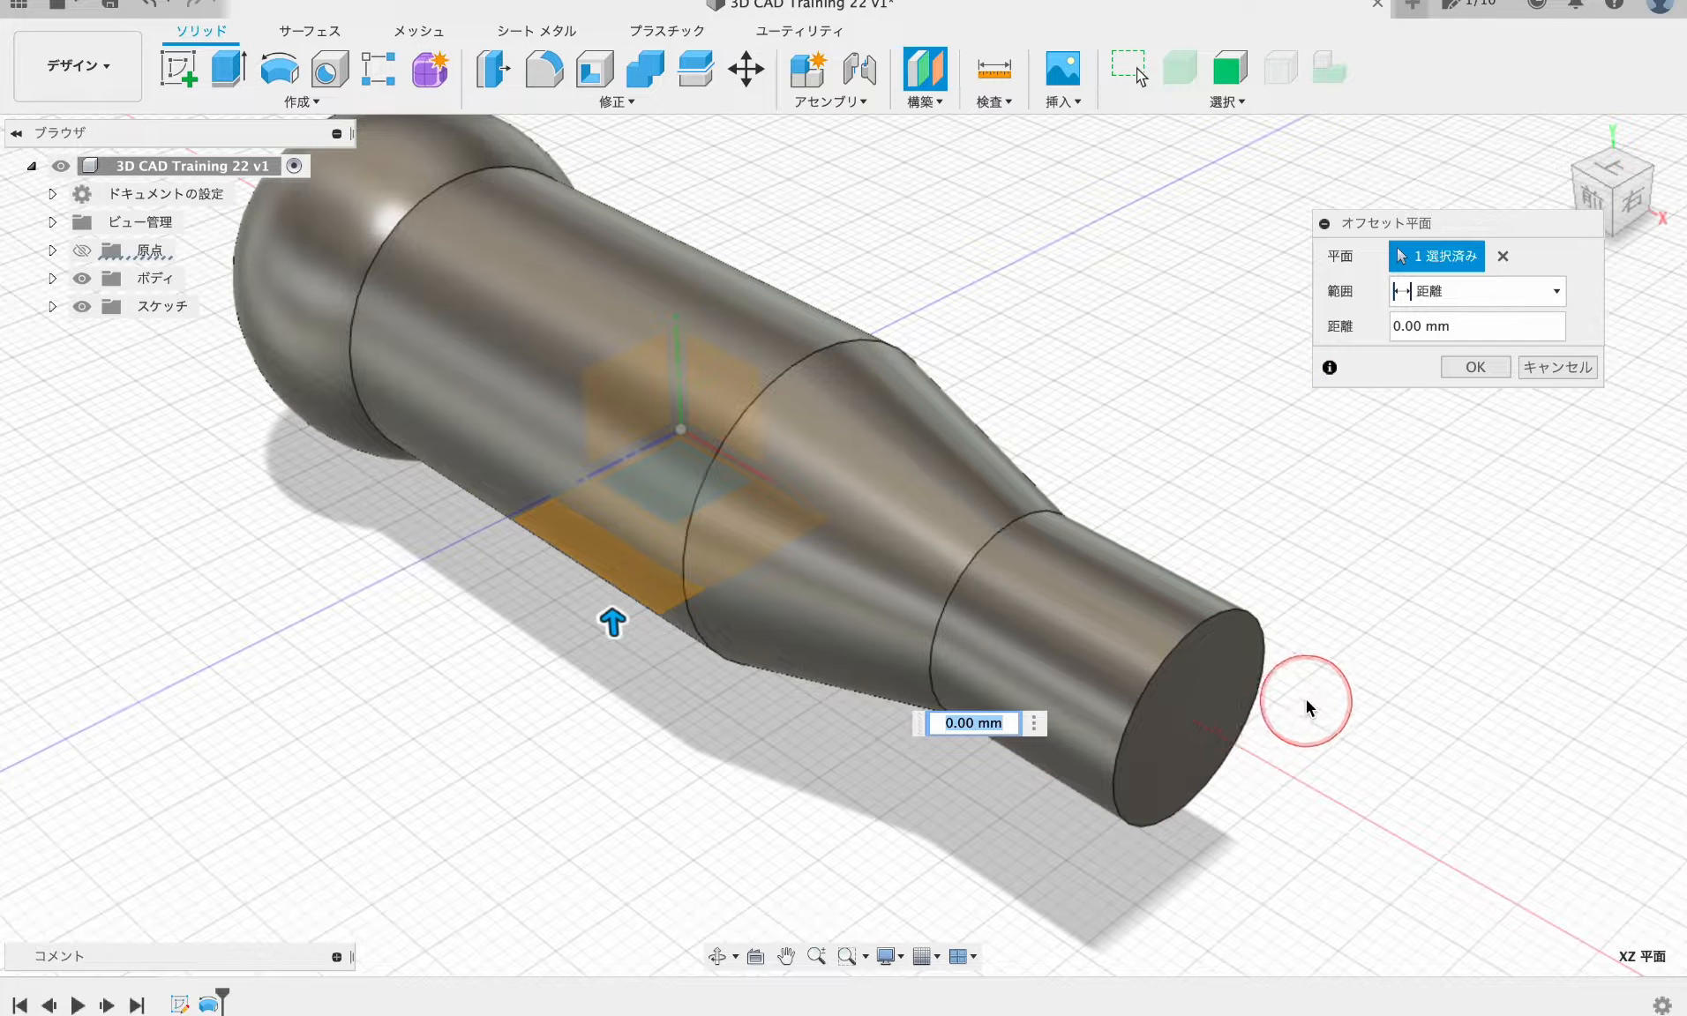
{"action": "type", "text": "20"}
{"action": "key", "text": "Return"}
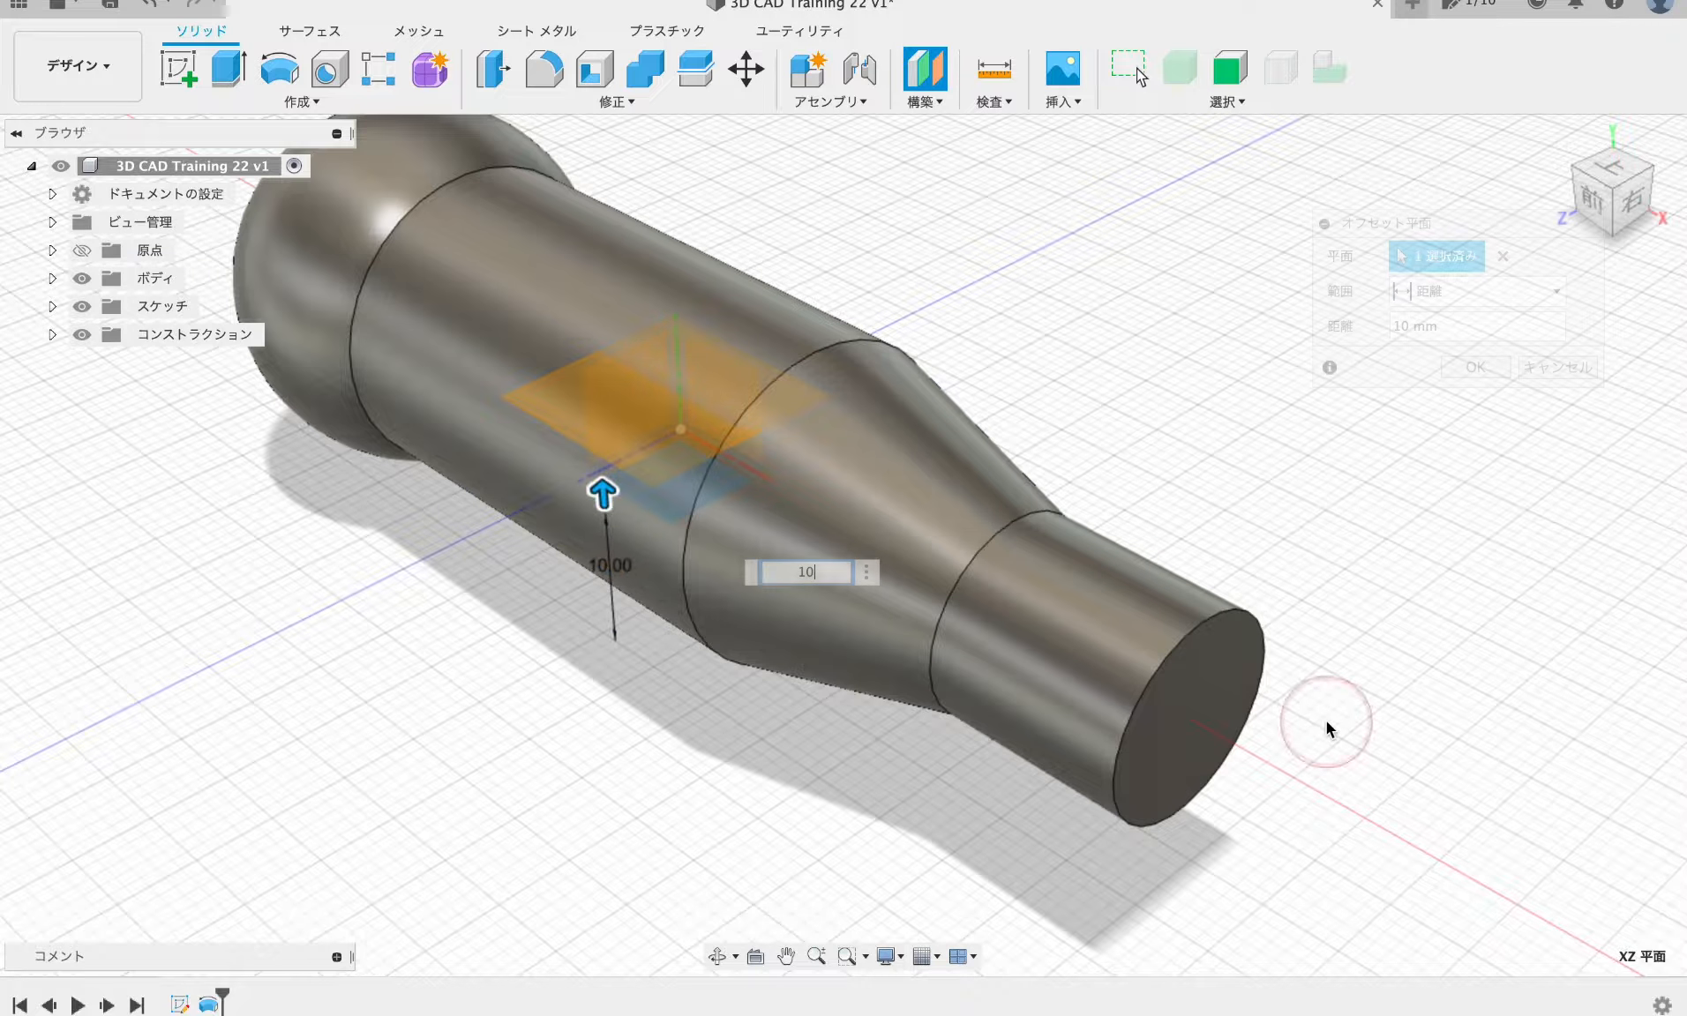
- Split the revolved body using the offset construction plane as the splitting tool
{"action": "left_click", "coordinate": [716, 955]}
{"action": "mouse_move", "coordinate": [742, 847]}
{"action": "left_mouse_down"}
{"action": "mouse_move", "coordinate": [707, 780]}
{"action": "mouse_move", "coordinate": [748, 750]}
{"action": "mouse_move", "coordinate": [764, 783]}
{"action": "mouse_move", "coordinate": [806, 779]}
{"action": "mouse_move", "coordinate": [742, 844]}
{"action": "left_mouse_up"}
{"action": "key", "text": "Escape"}
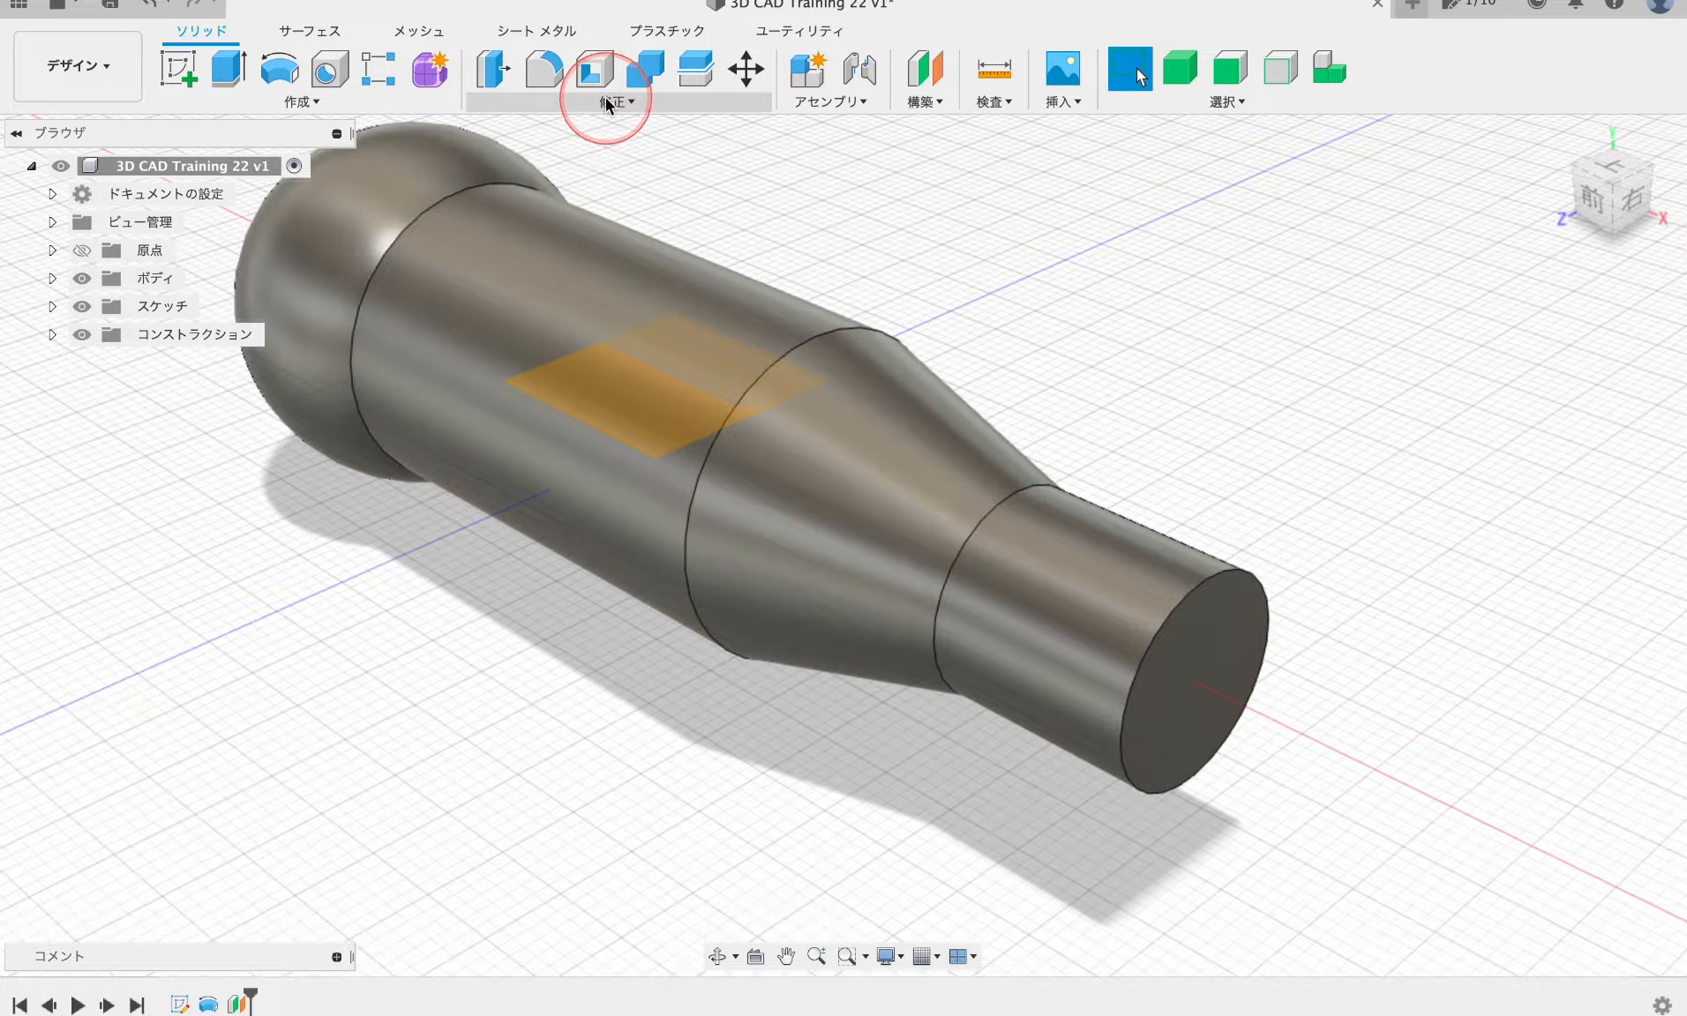
{"action": "left_click", "coordinate": [607, 97]}
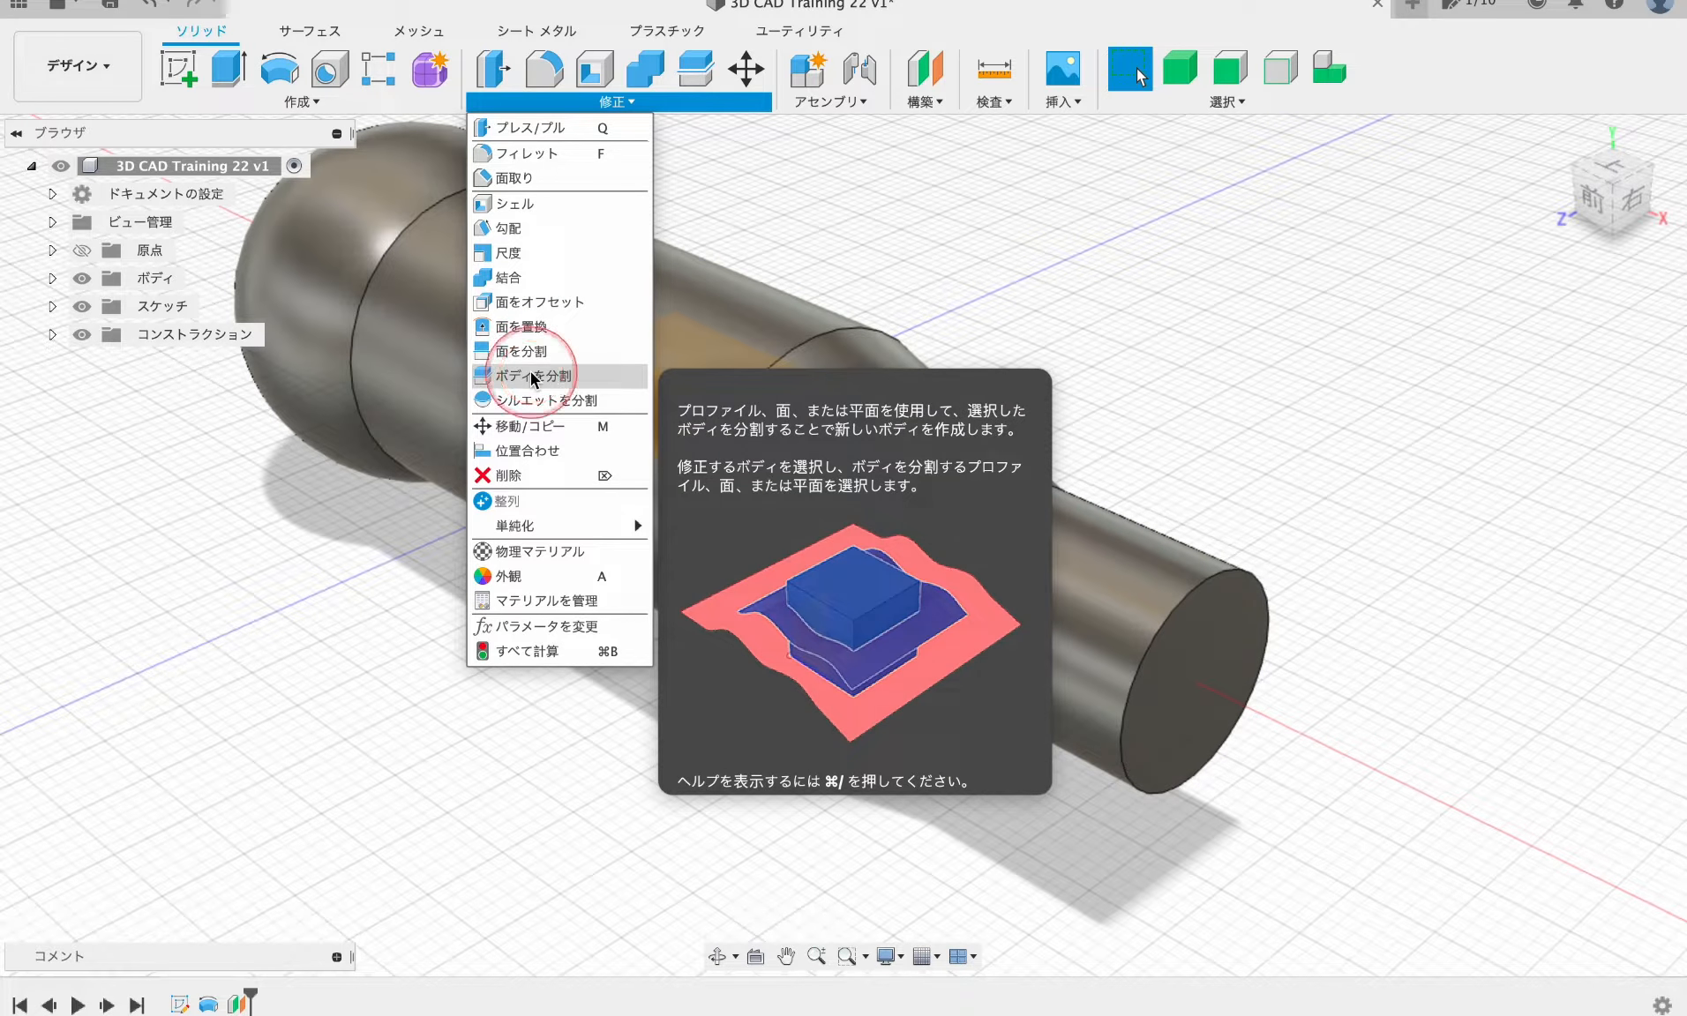
{"action": "left_click", "coordinate": [529, 375]}
{"action": "left_click", "coordinate": [1150, 547]}
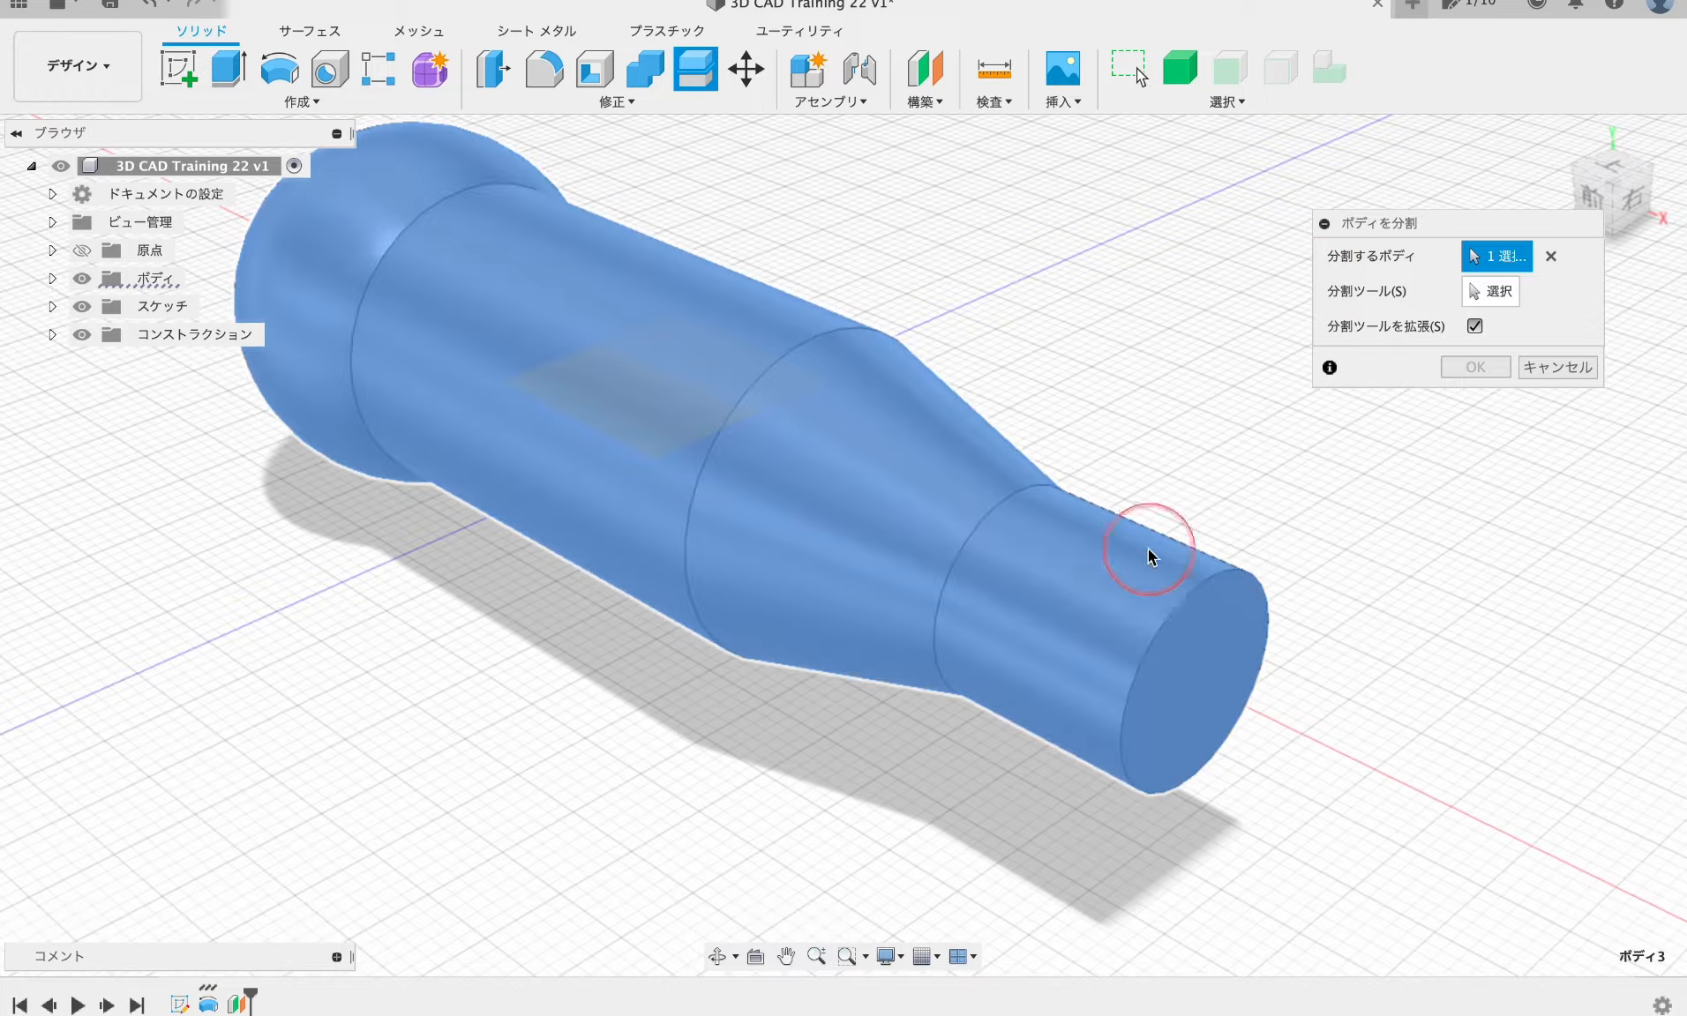
{"action": "left_click", "coordinate": [1491, 291]}
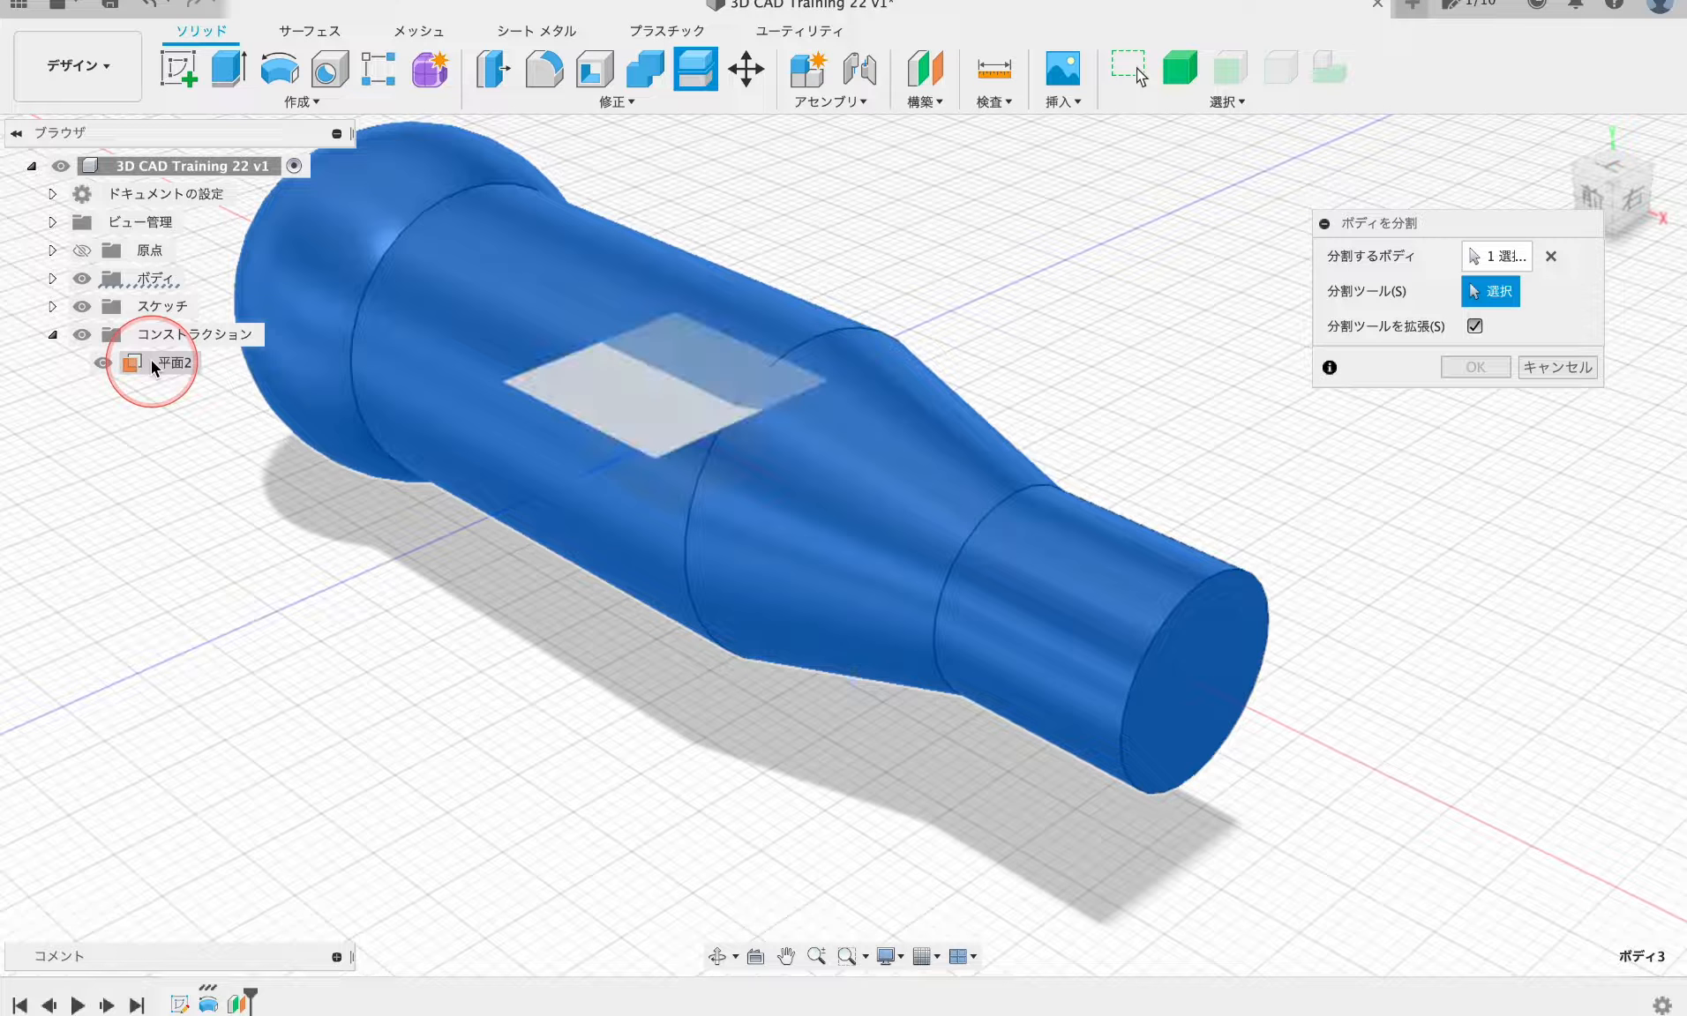
{"action": "left_click", "coordinate": [158, 364]}
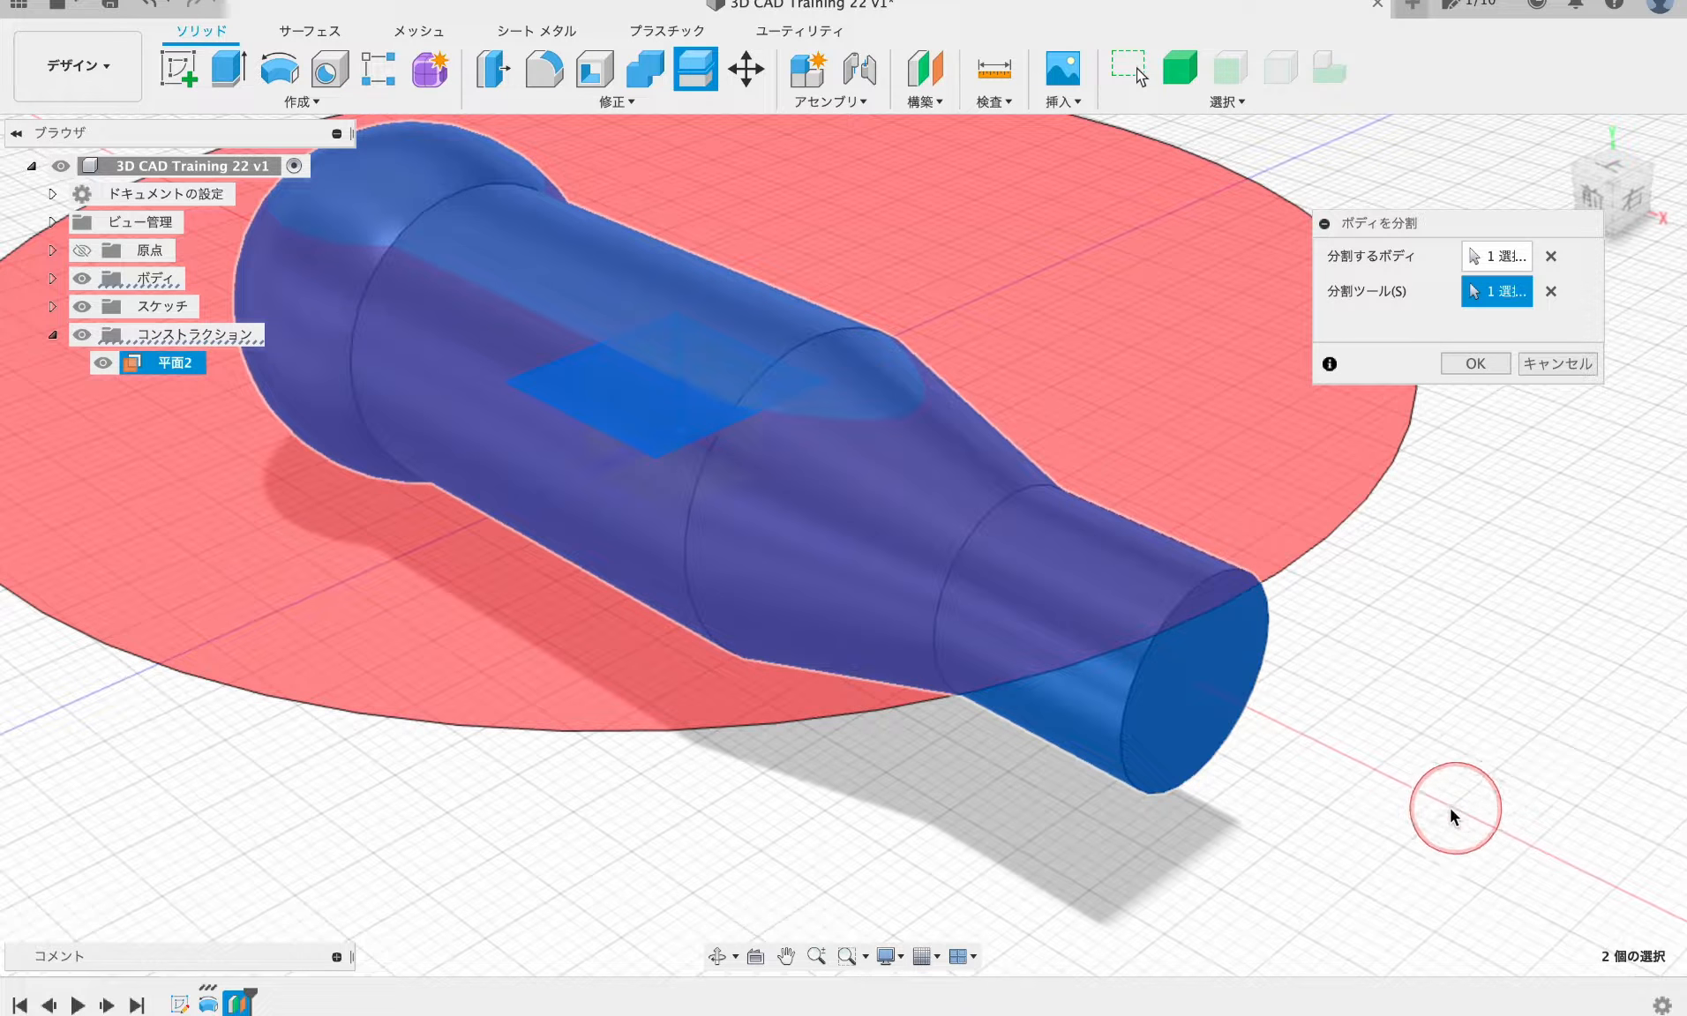
{"action": "middle_click_drag", "start_coordinate": [1394, 834], "coordinate": [1447, 476], "text": "shift"}
{"action": "left_click", "coordinate": [1473, 364]}
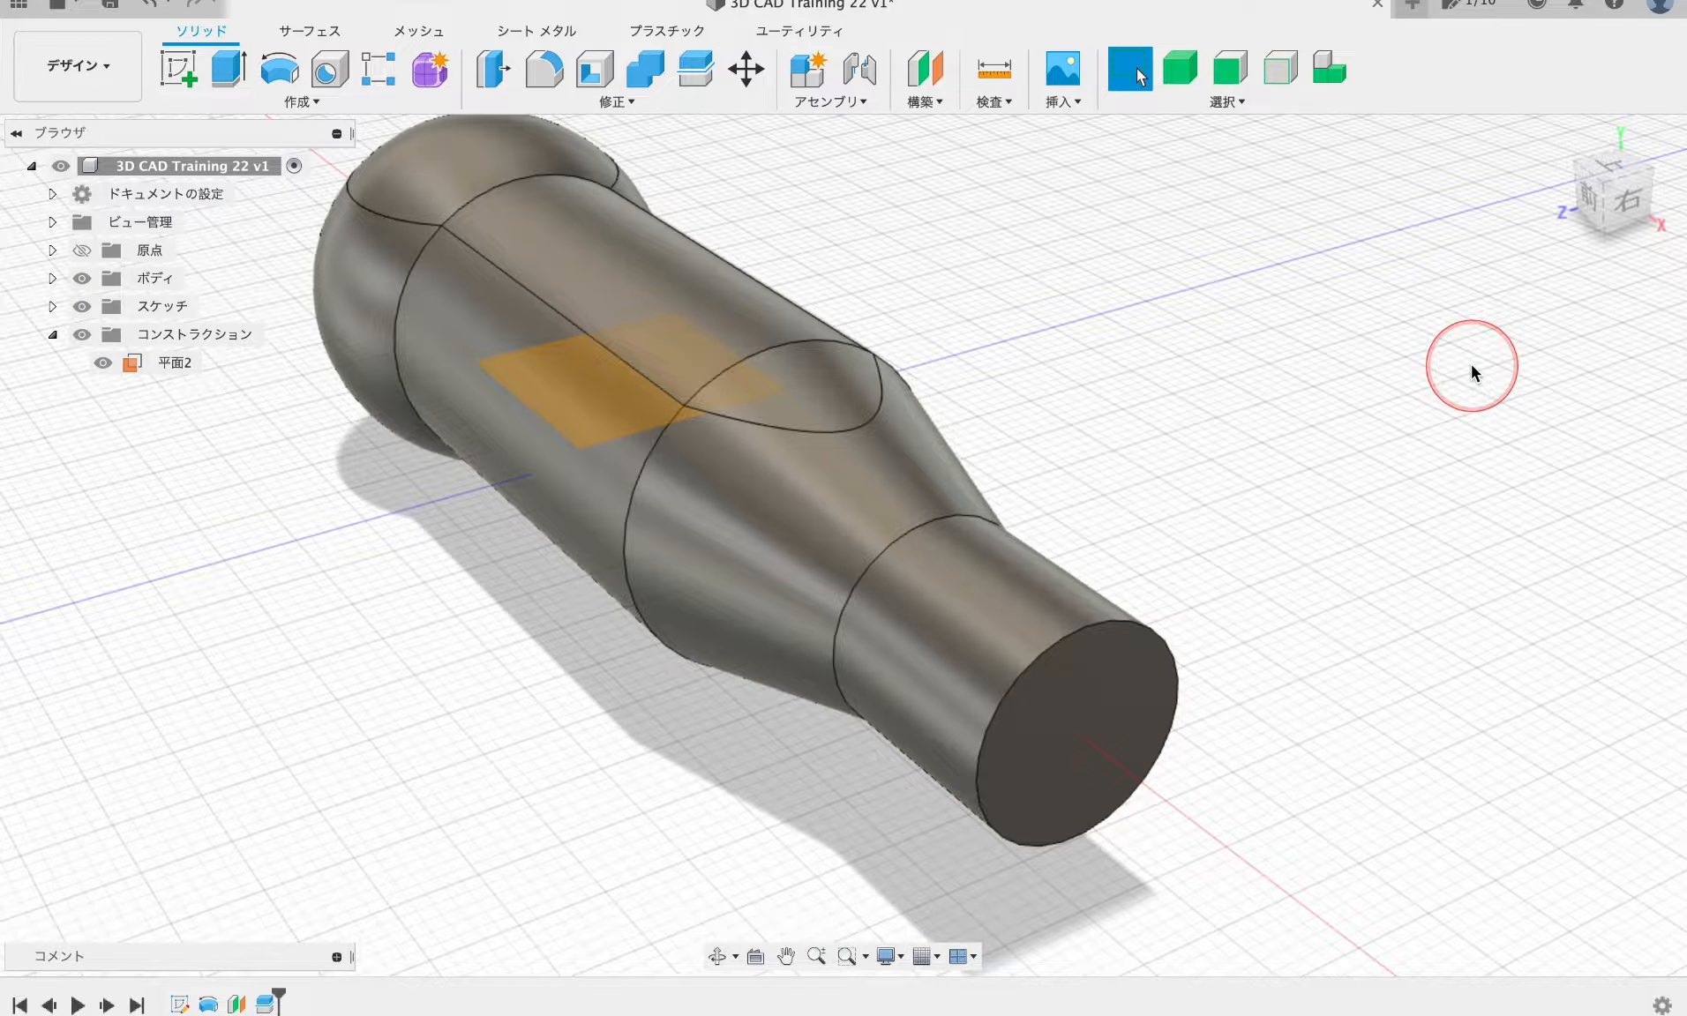
- Toggle the visibility of each split body to examine the cut-off upper piece and the flat beneath it
{"action": "middle_click_drag", "start_coordinate": [1224, 595], "coordinate": [1250, 653], "text": "shift"}
{"action": "scroll", "coordinate": [1250, 647], "scroll_direction": "down", "scroll_amount": 3}
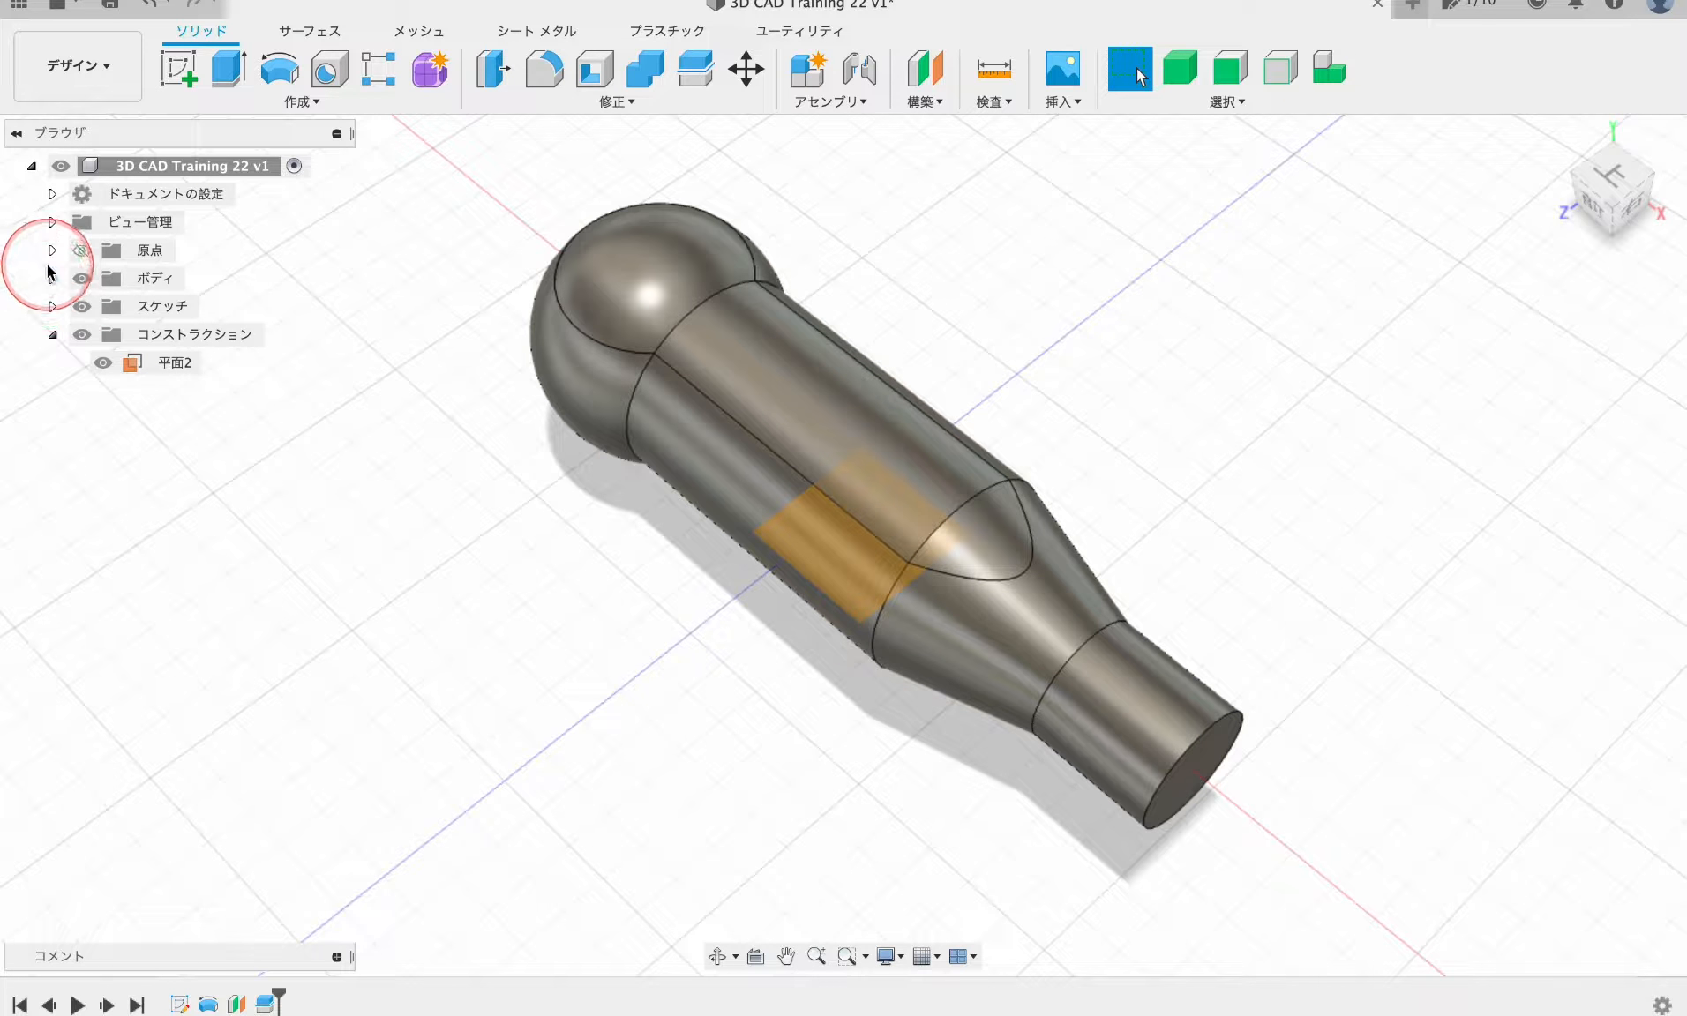
{"action": "left_click", "coordinate": [52, 276]}
{"action": "left_click", "coordinate": [104, 308]}
{"action": "left_click", "coordinate": [104, 308]}
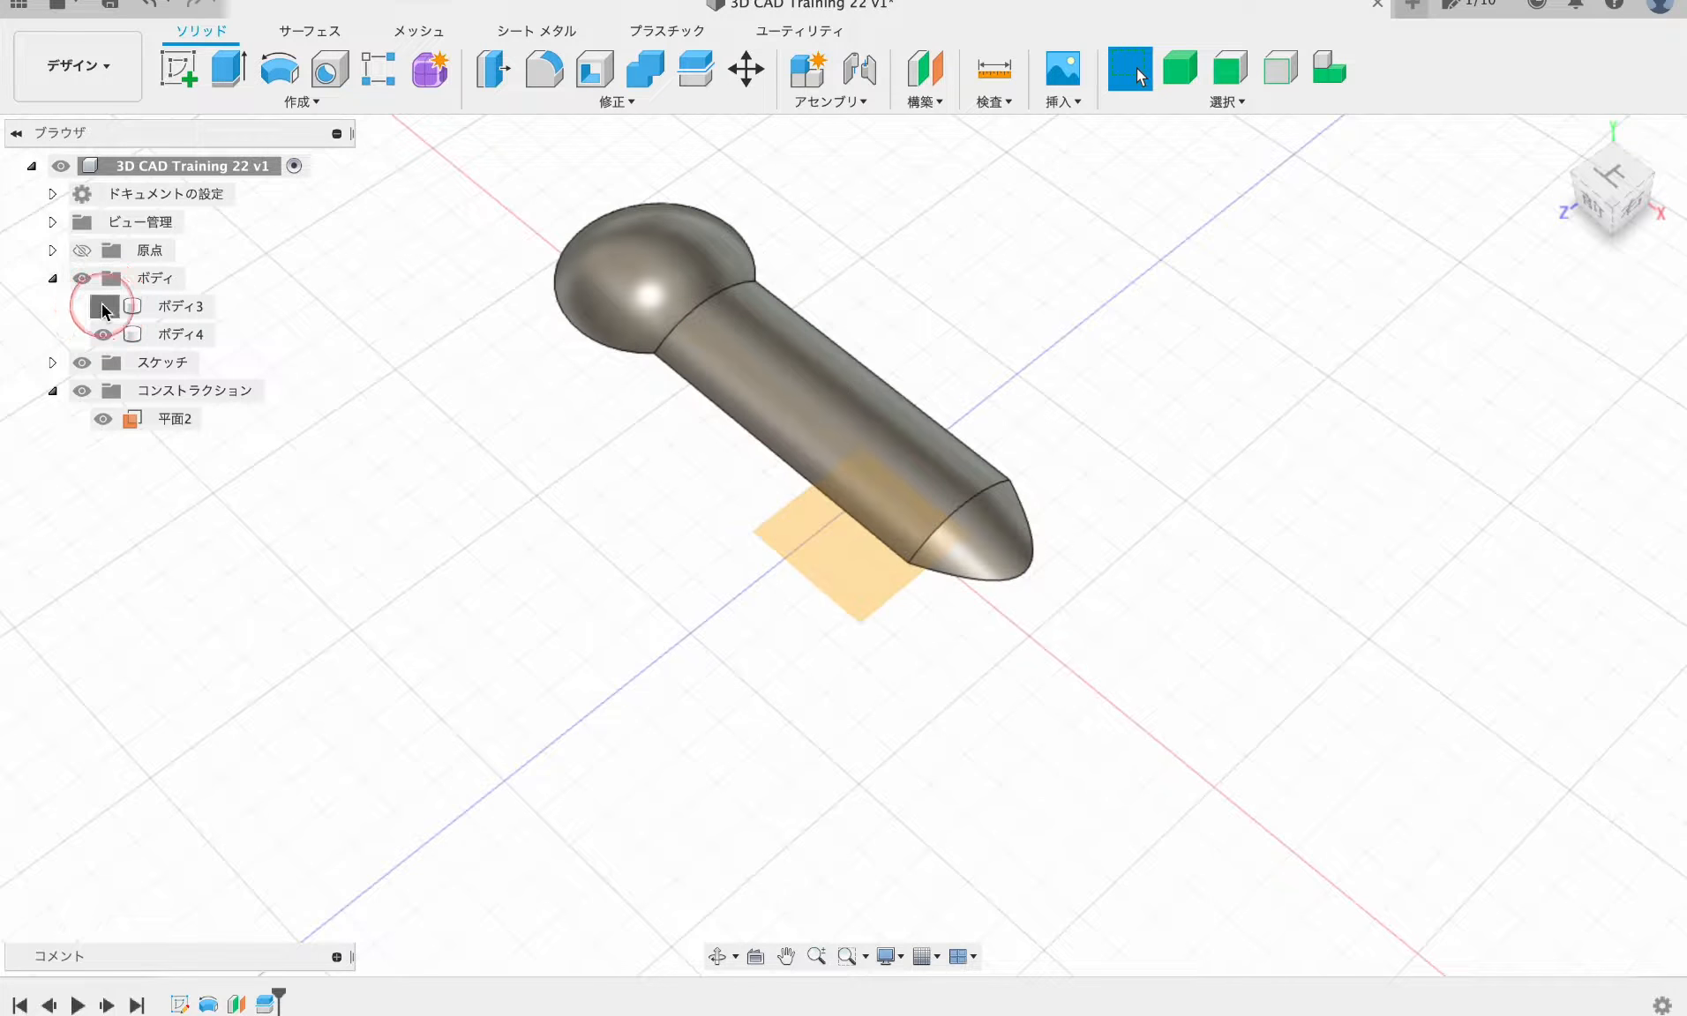
{"action": "left_click", "coordinate": [103, 336]}
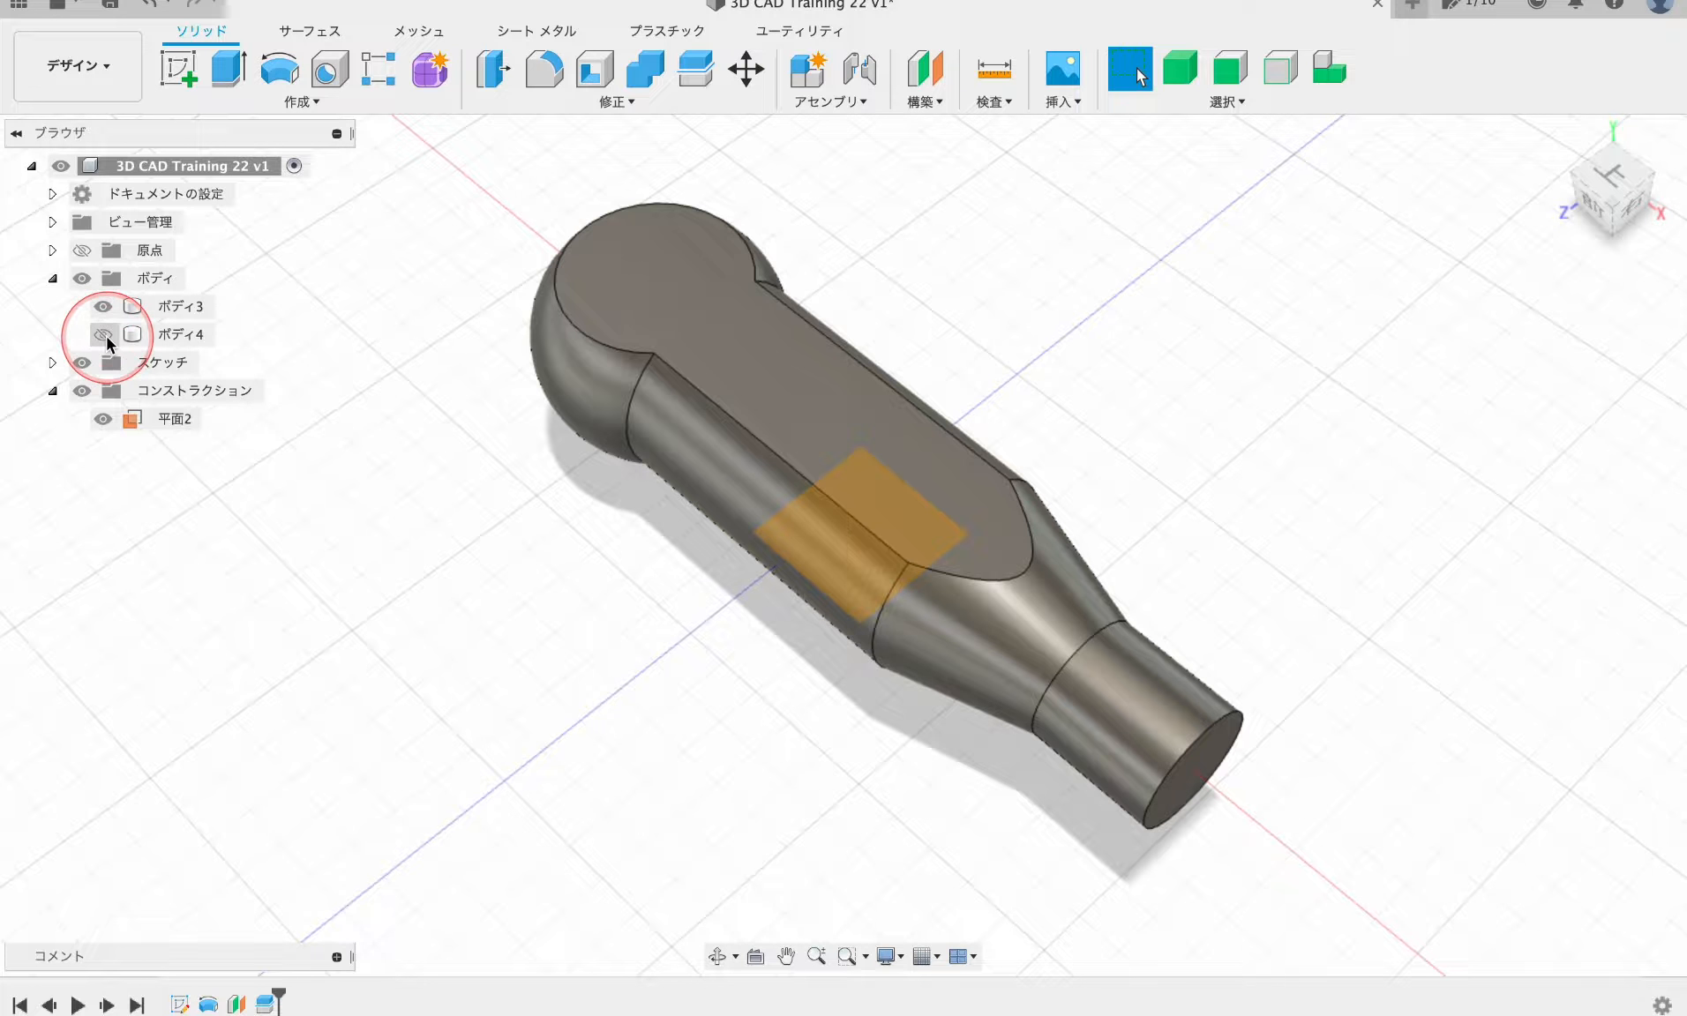
{"action": "left_click", "coordinate": [105, 336]}
{"action": "left_click", "coordinate": [104, 336]}
{"action": "left_click", "coordinate": [104, 335]}
{"action": "left_click", "coordinate": [104, 335]}
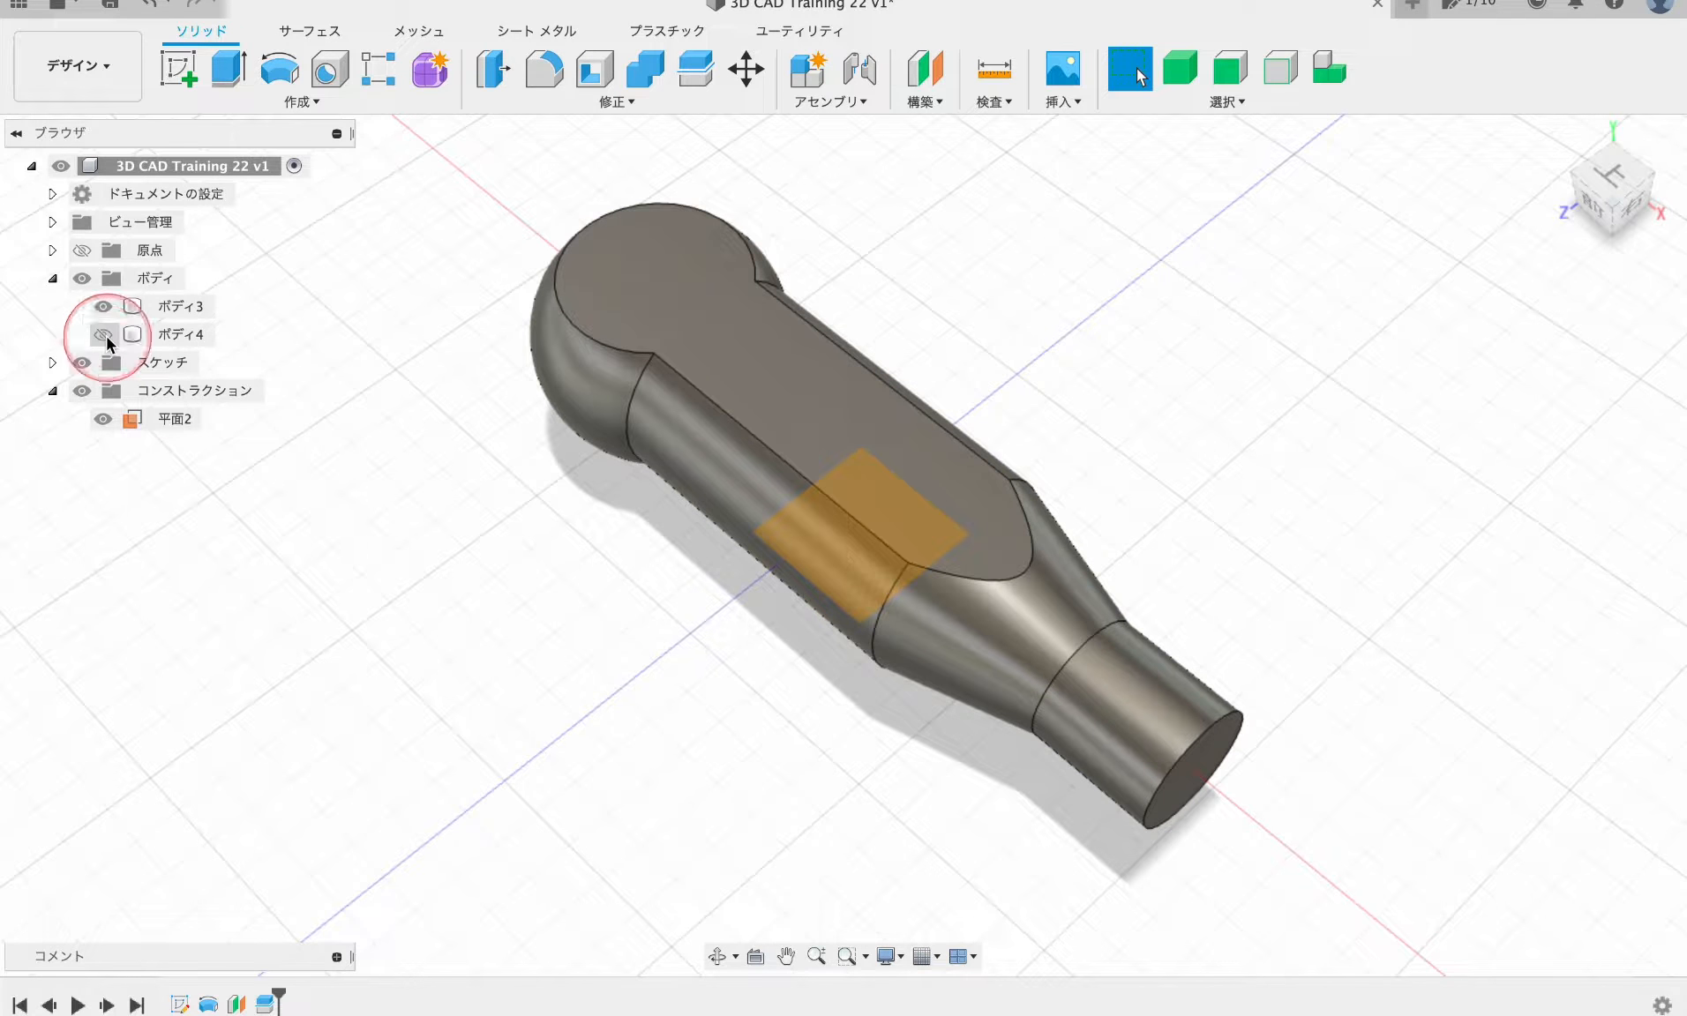
{"action": "left_click", "coordinate": [104, 335]}
{"action": "middle_click_drag", "start_coordinate": [701, 709], "coordinate": [689, 640], "text": "shift"}
{"action": "left_click", "coordinate": [104, 335]}
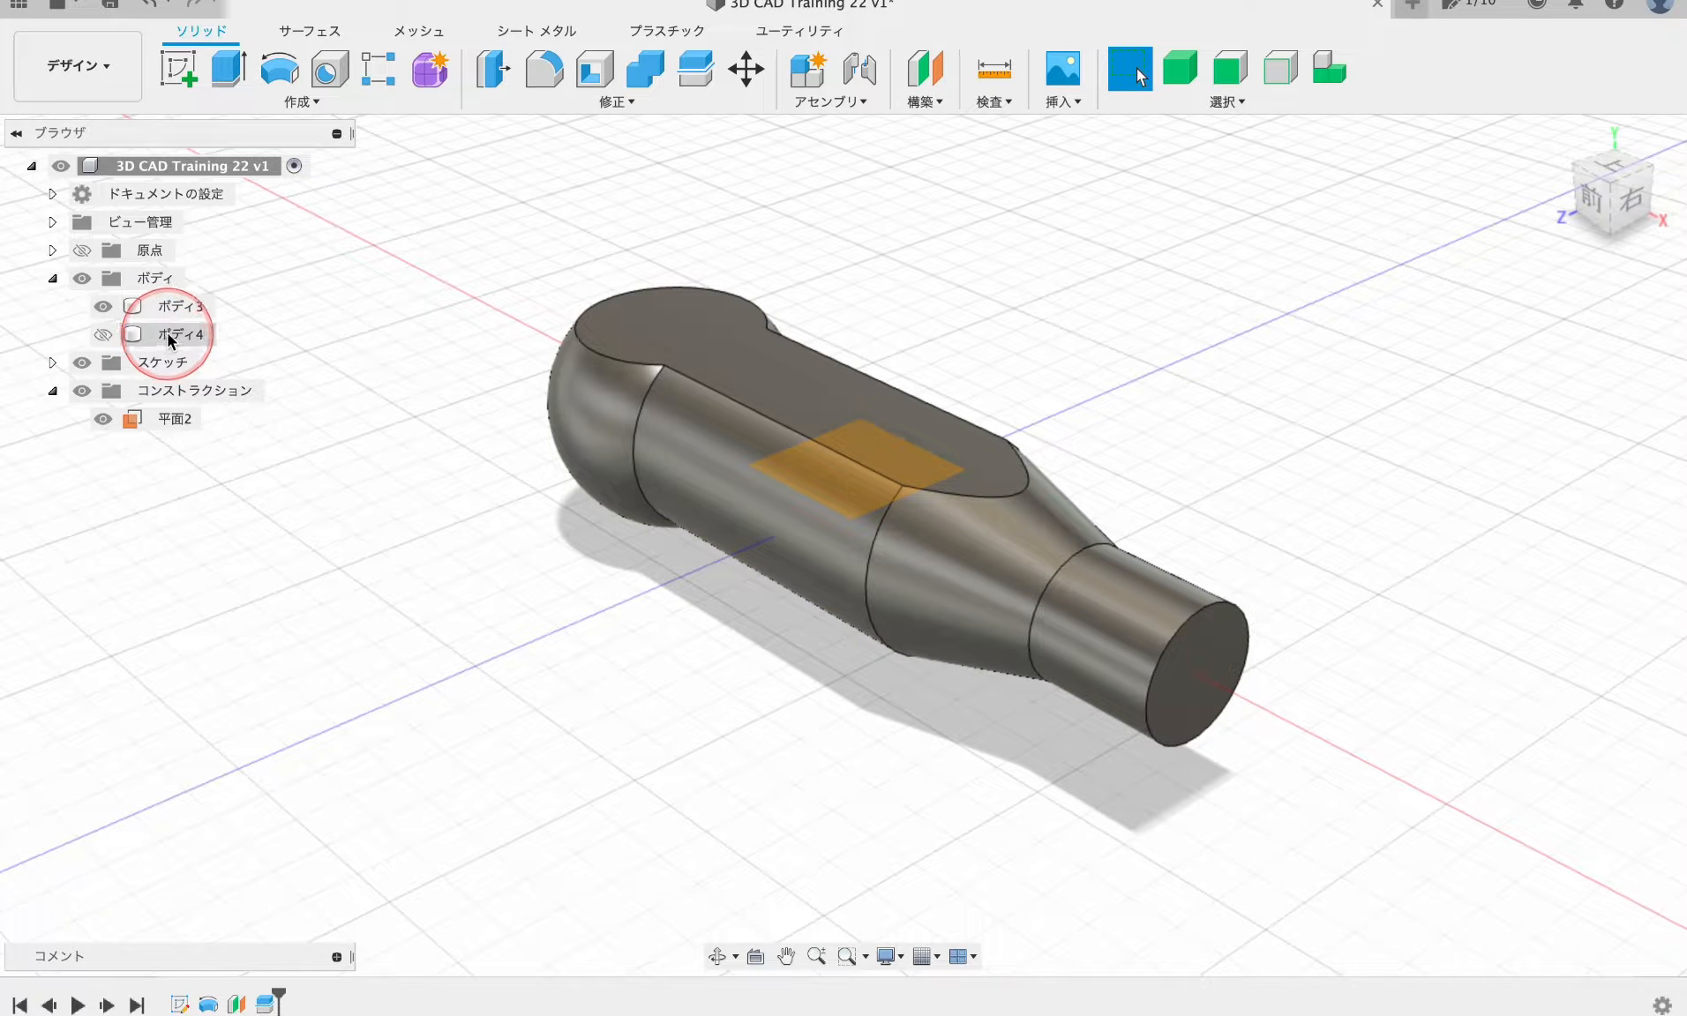
- Take the cut-off upper body out of the design with the Remove command, keeping the main body
{"action": "right_click", "coordinate": [172, 336]}
{"action": "left_click", "coordinate": [294, 291]}
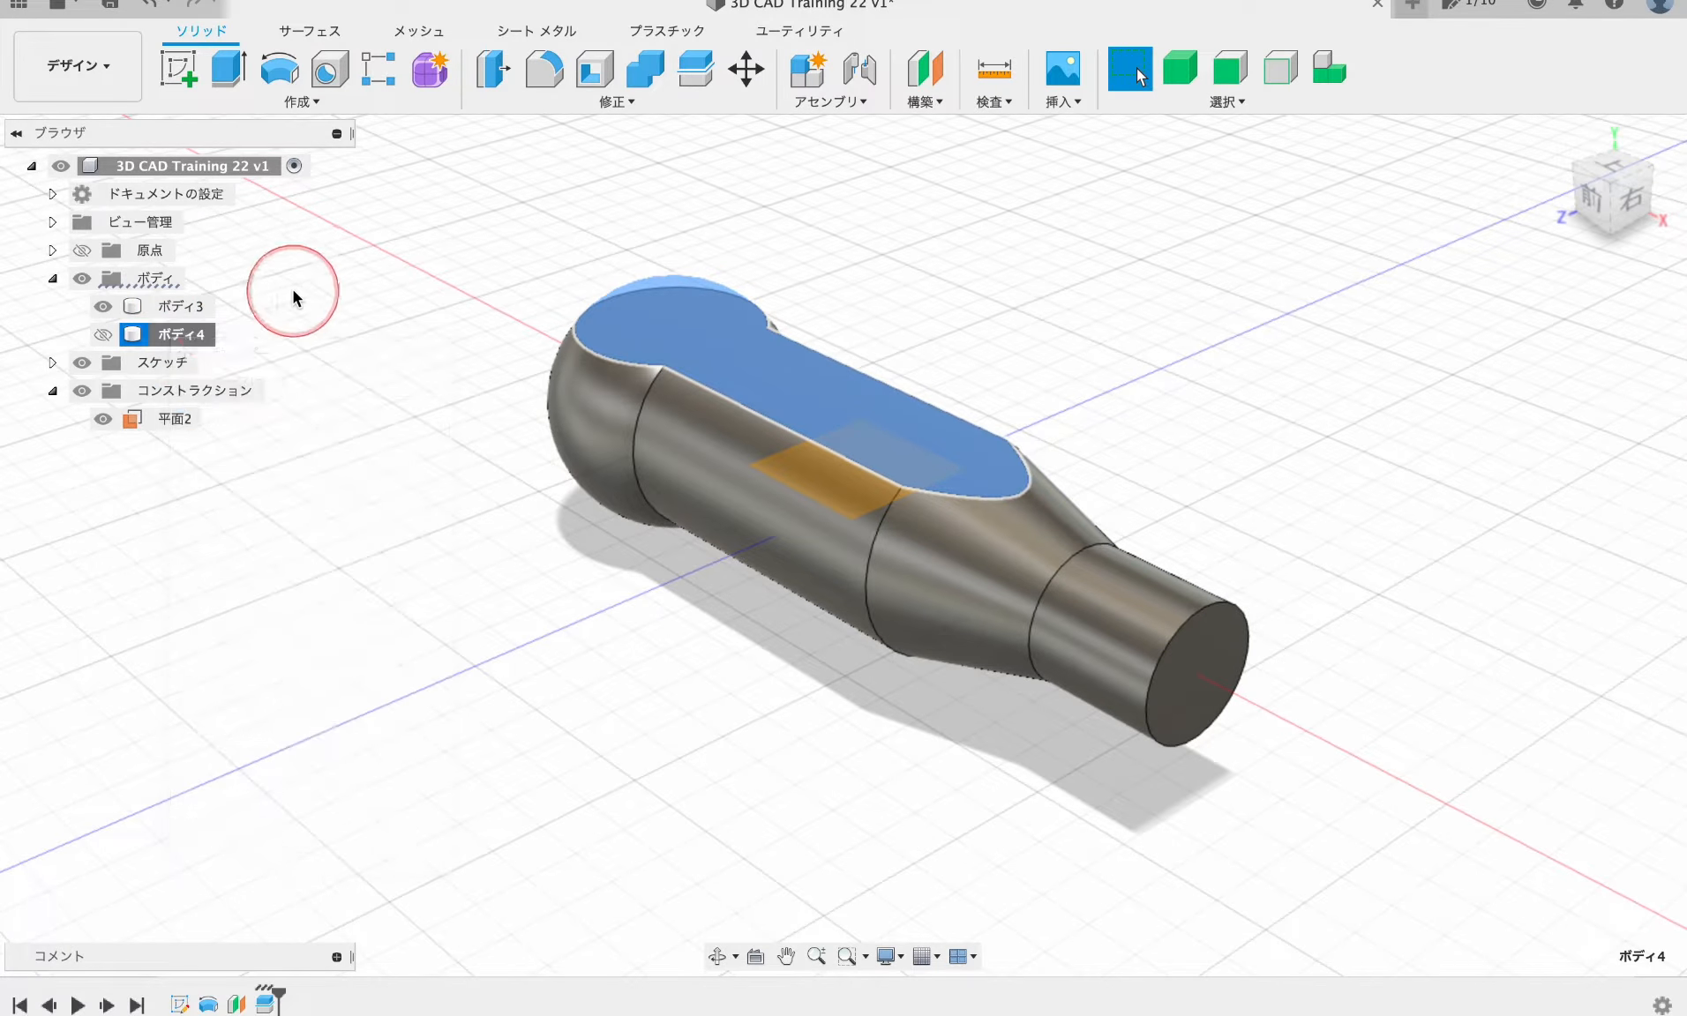
{"action": "double_click", "coordinate": [182, 333]}
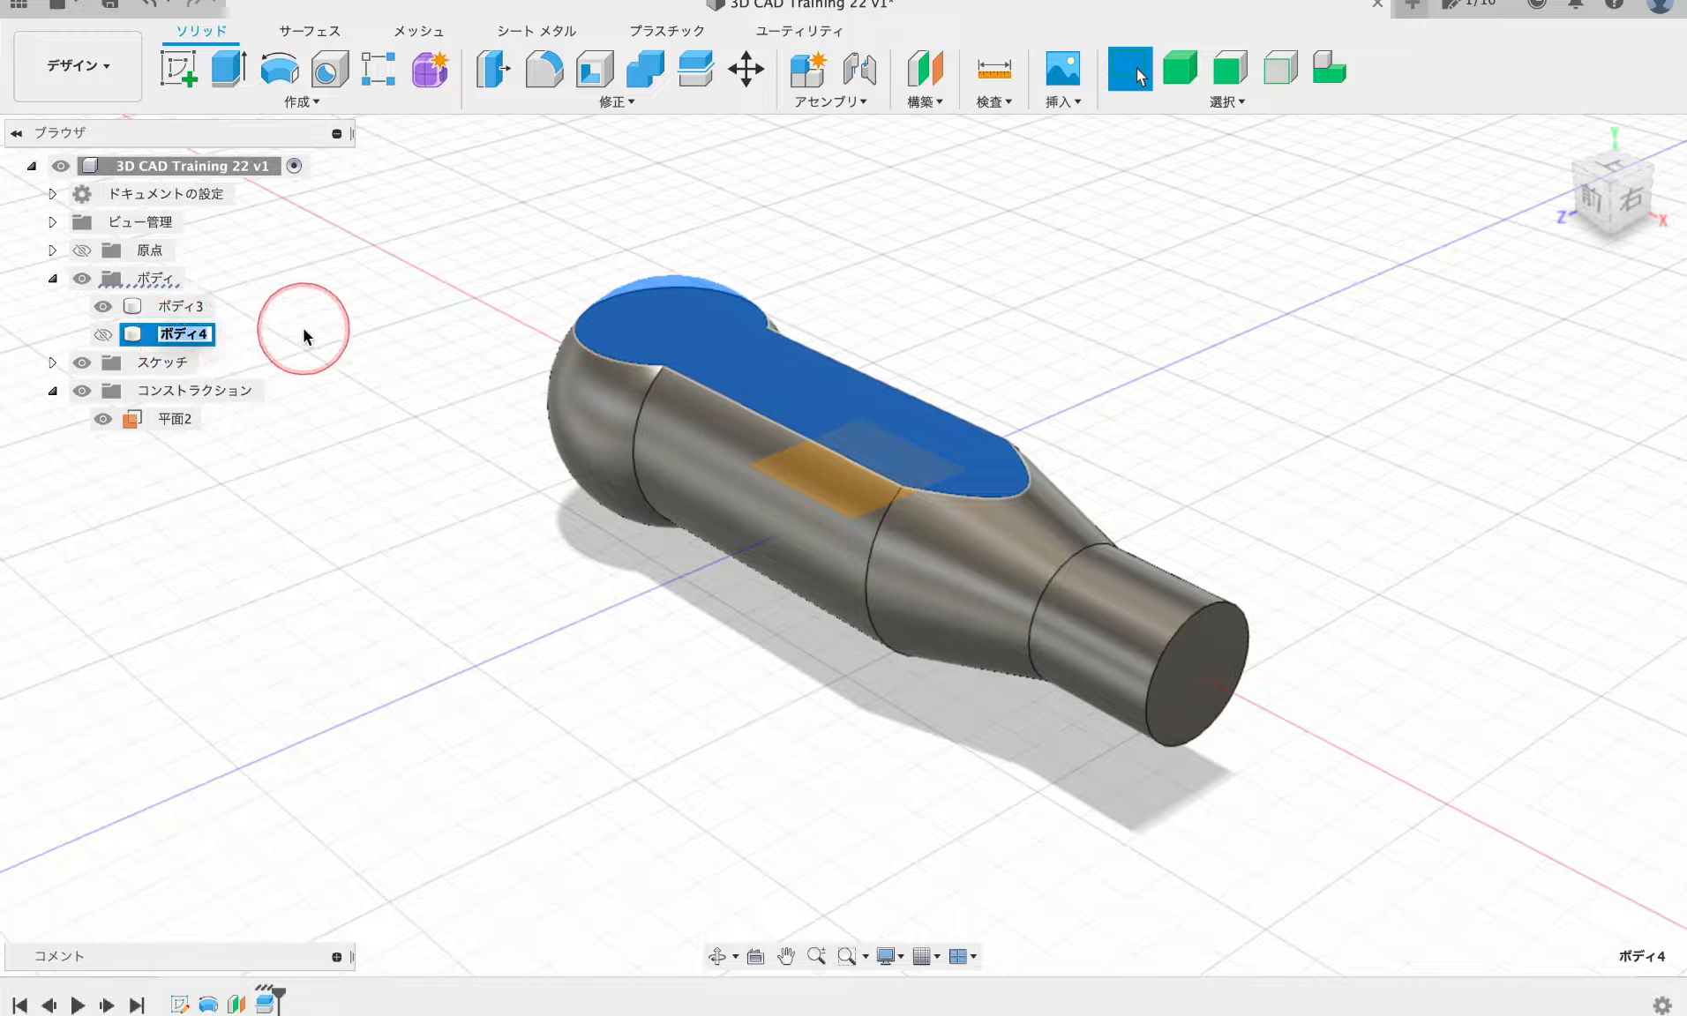
{"action": "right_click", "coordinate": [172, 336]}
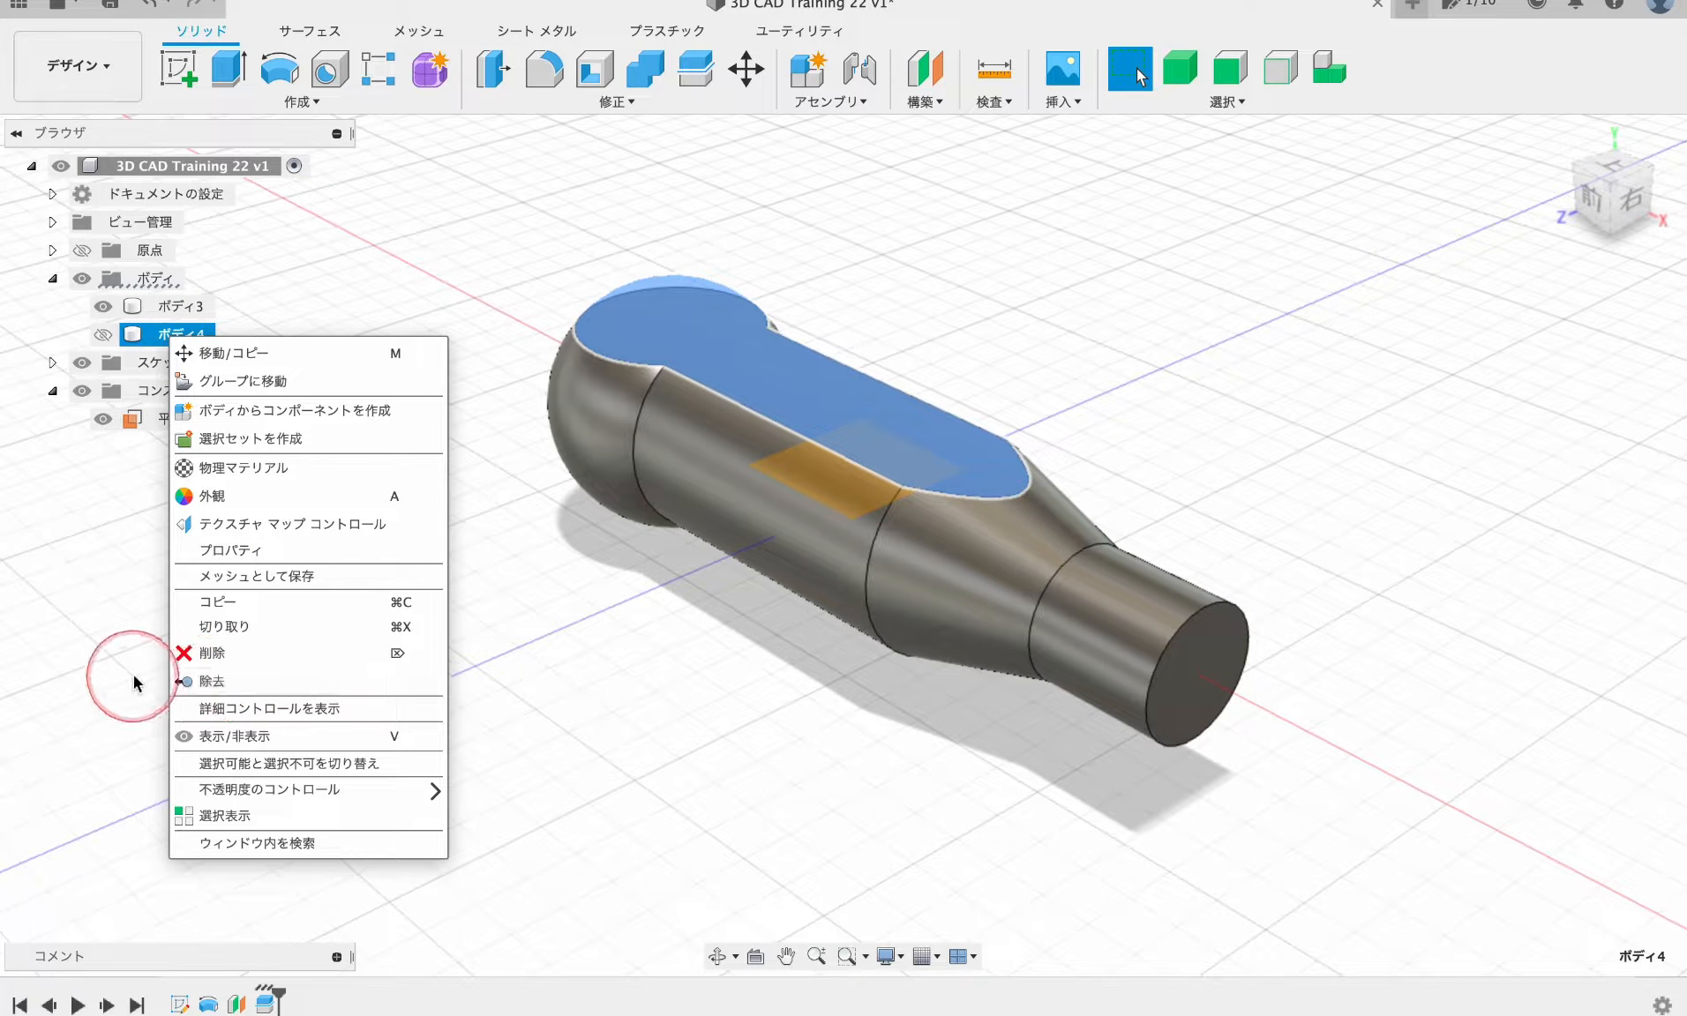
{"action": "left_click", "coordinate": [207, 682]}
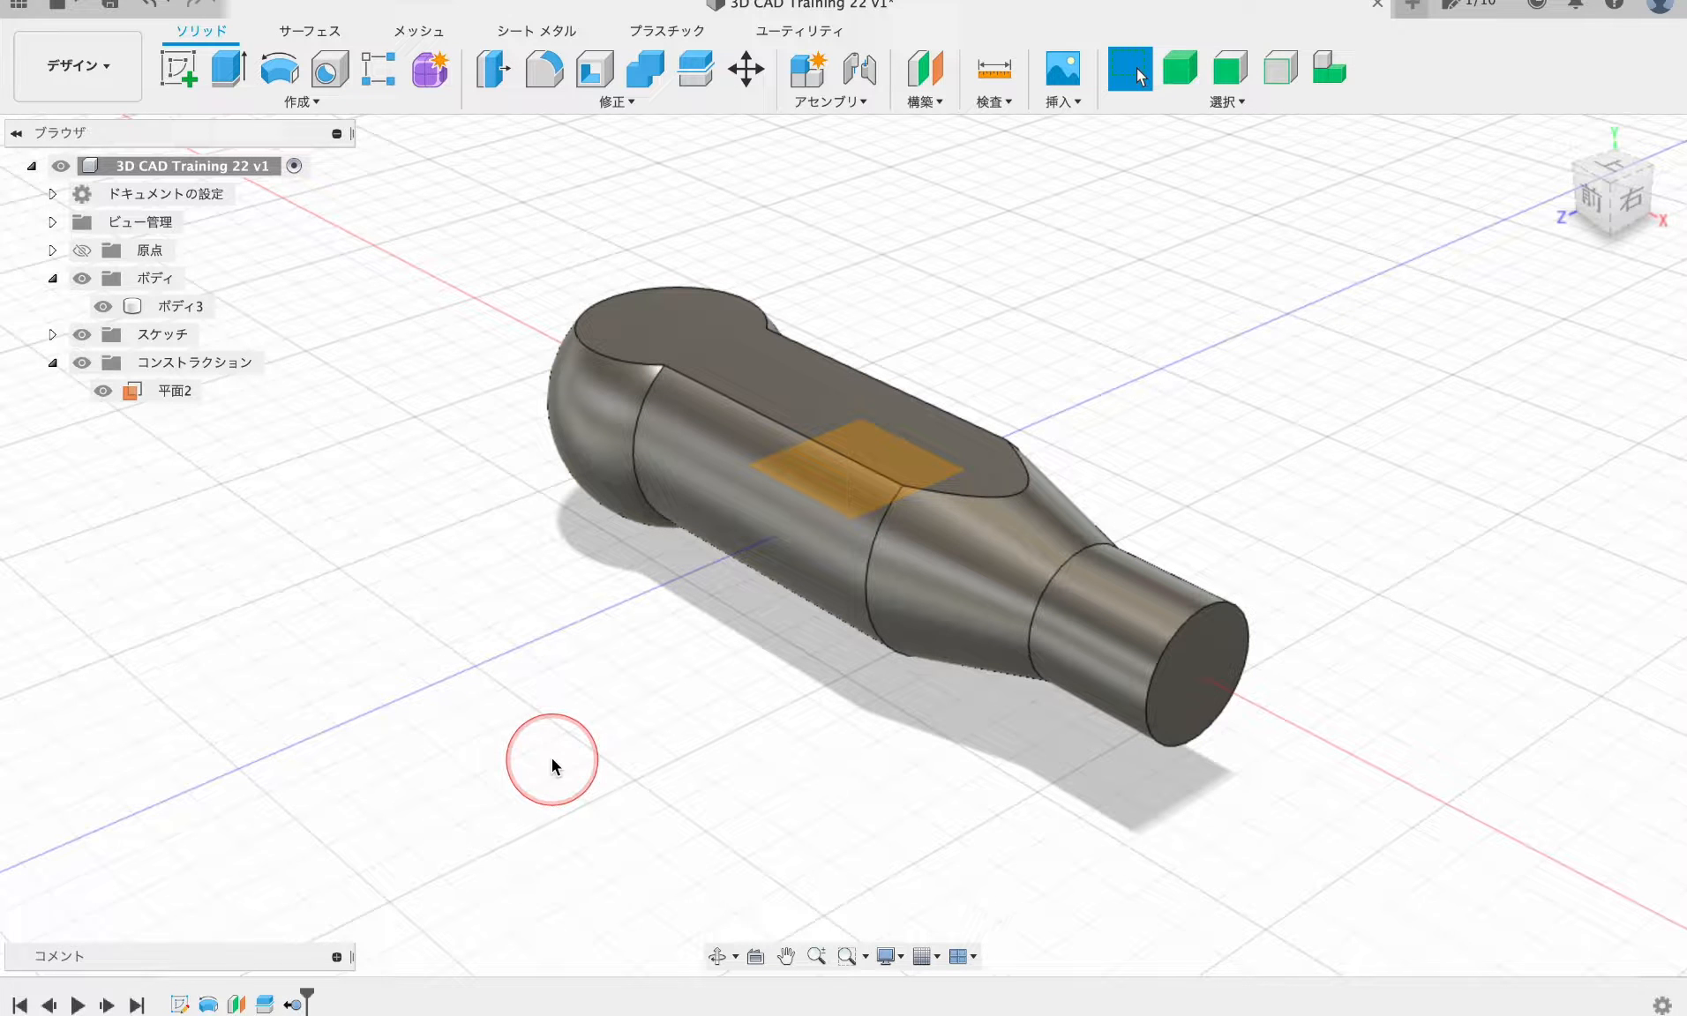
- Mirror the flat cut made by the split feature across the XZ origin plane to the underside of the body
{"action": "left_click", "coordinate": [322, 102]}
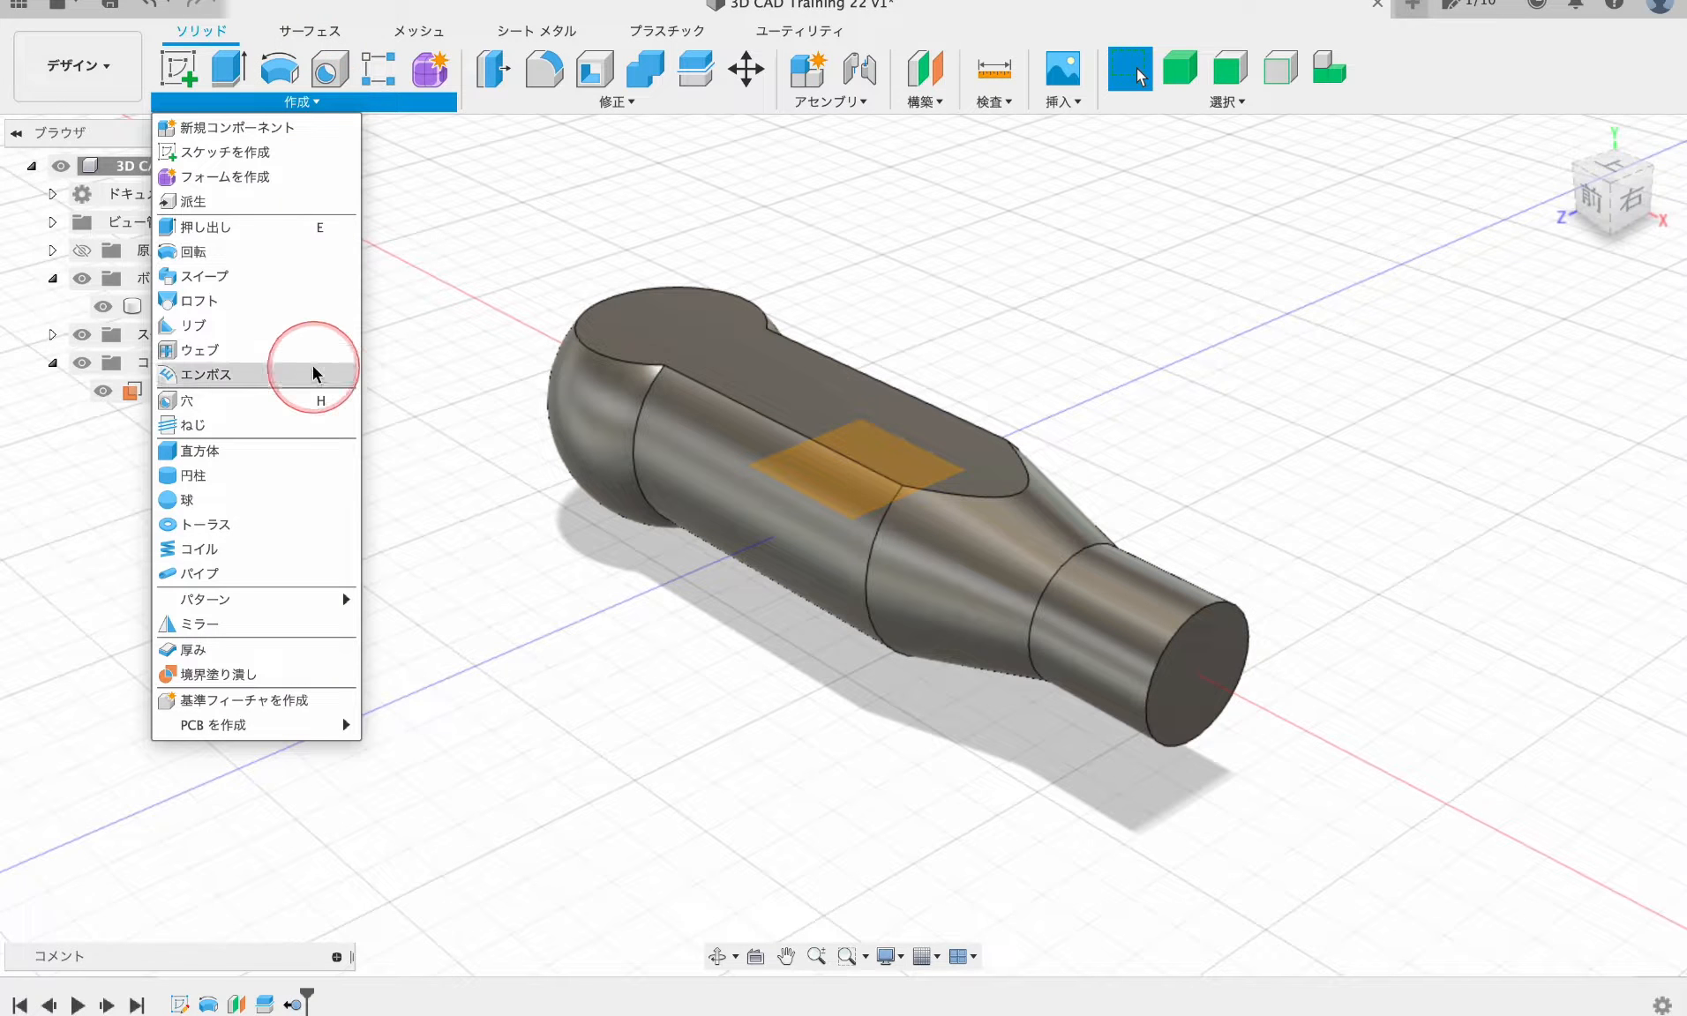
{"action": "left_click", "coordinate": [248, 629]}
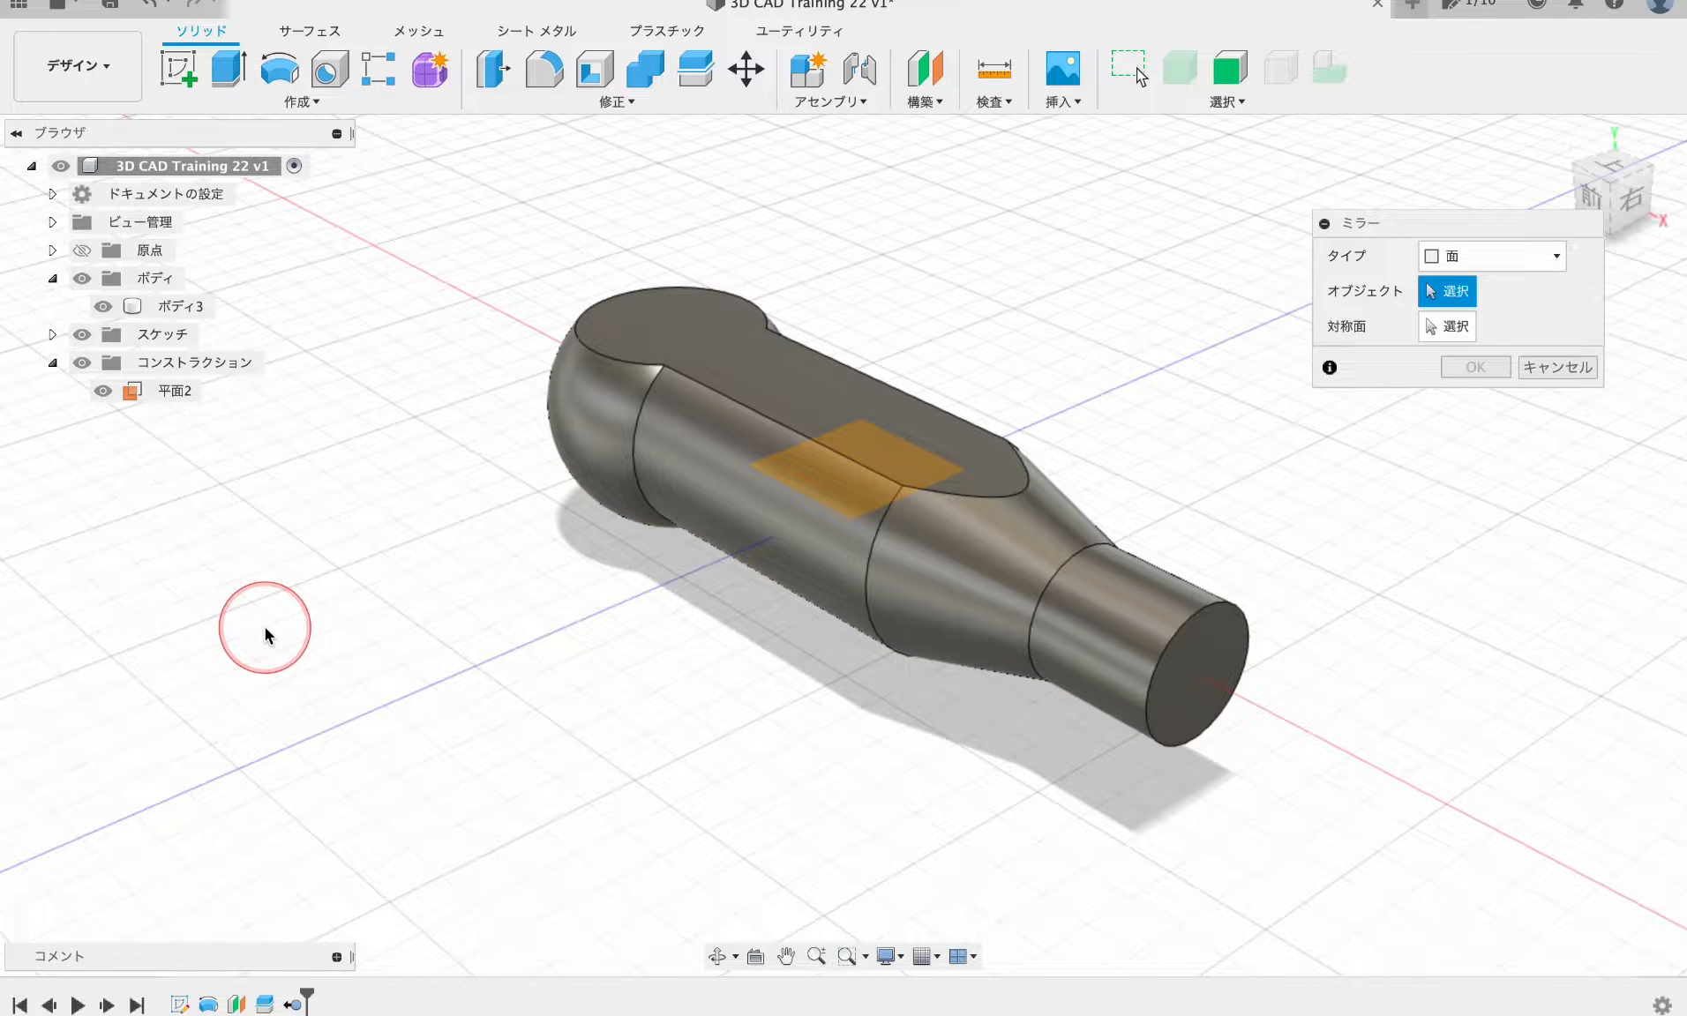
{"action": "left_click", "coordinate": [265, 1001]}
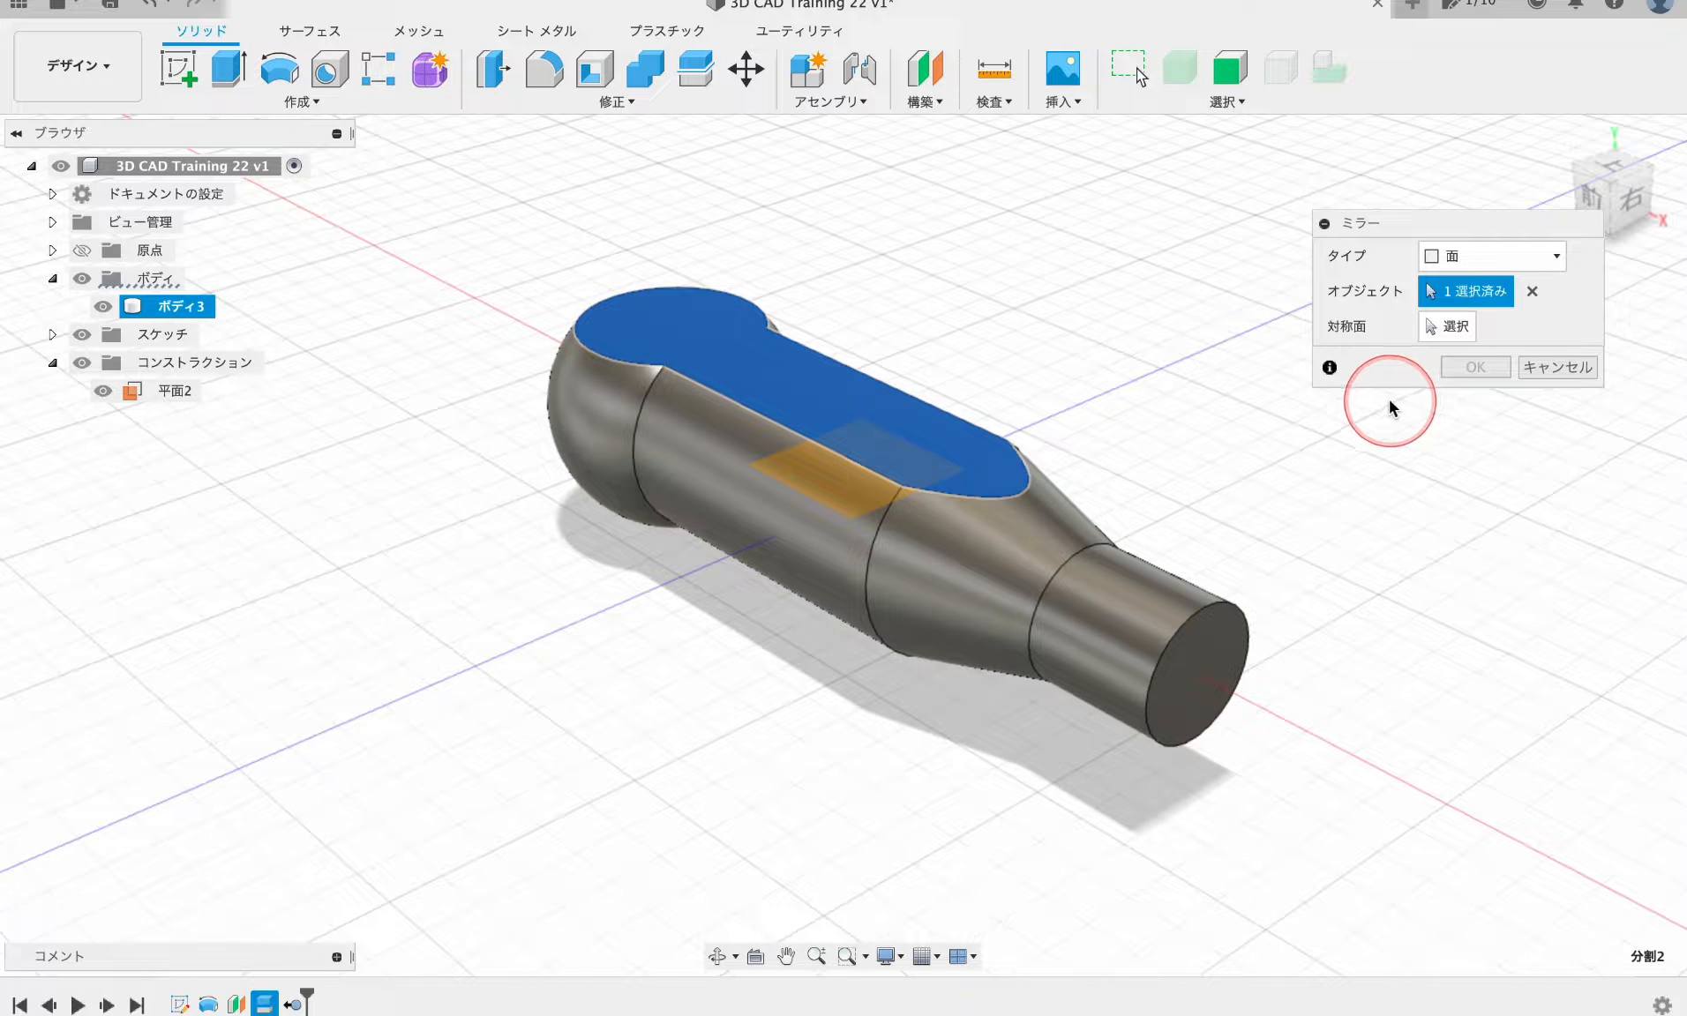
{"action": "left_click", "coordinate": [1446, 327]}
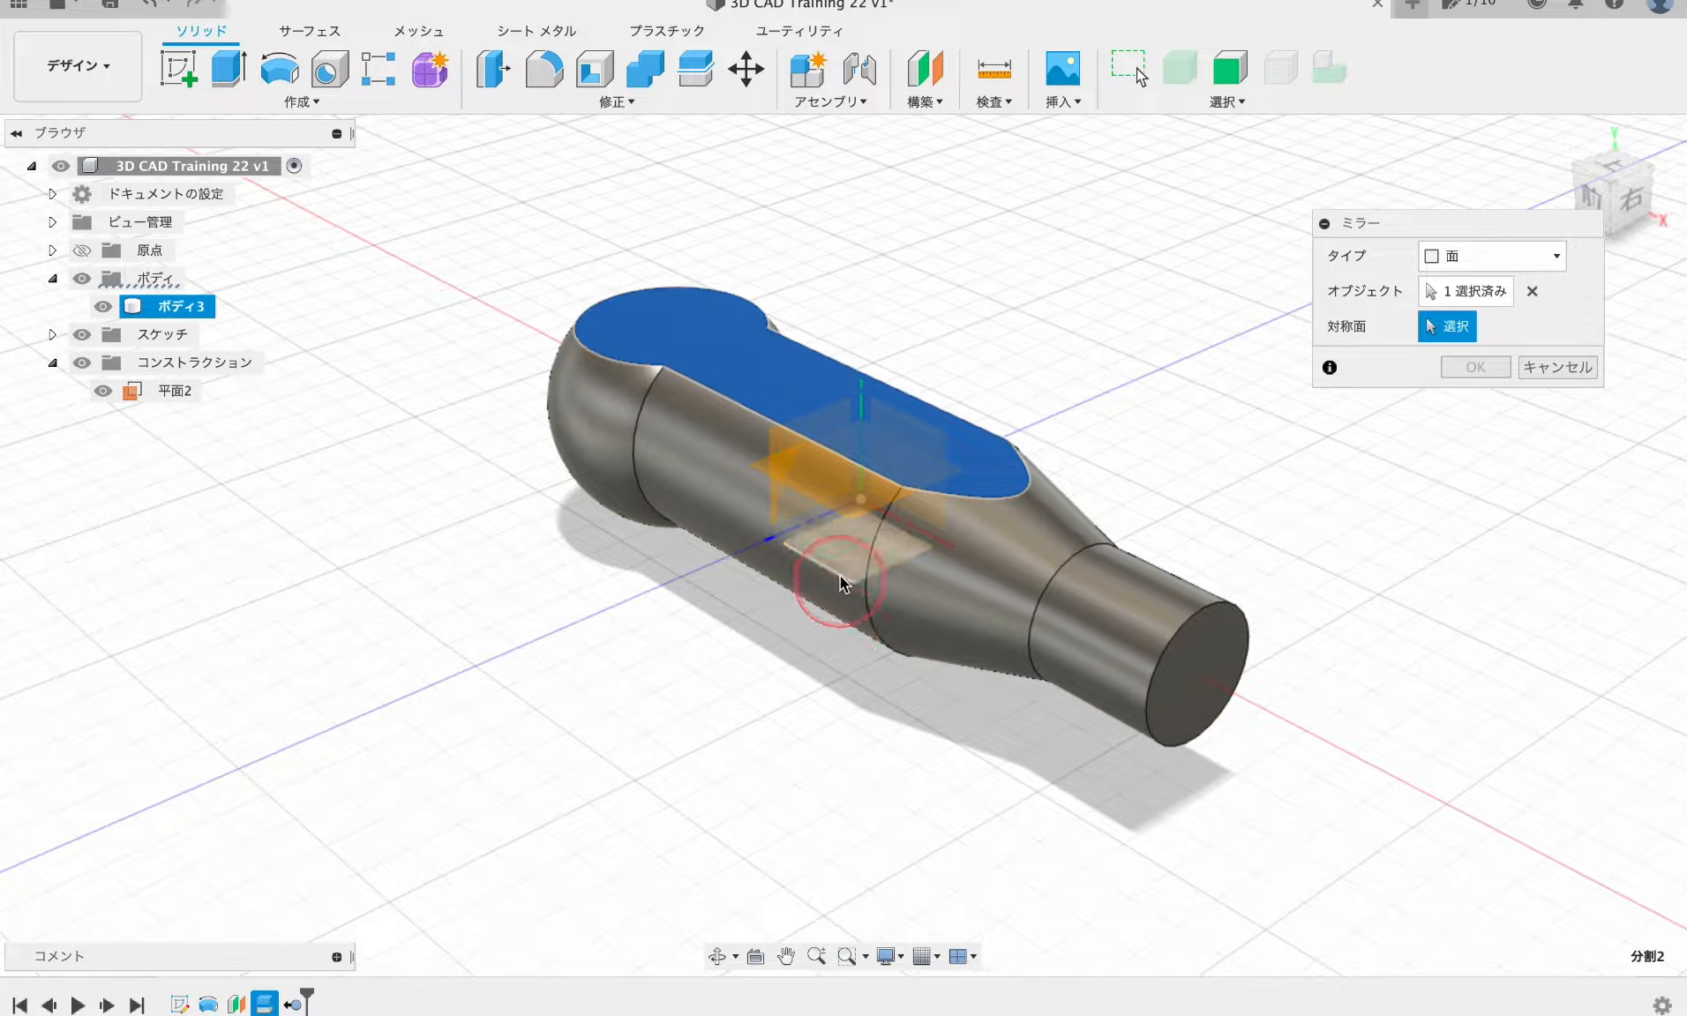
{"action": "left_click", "coordinate": [52, 251]}
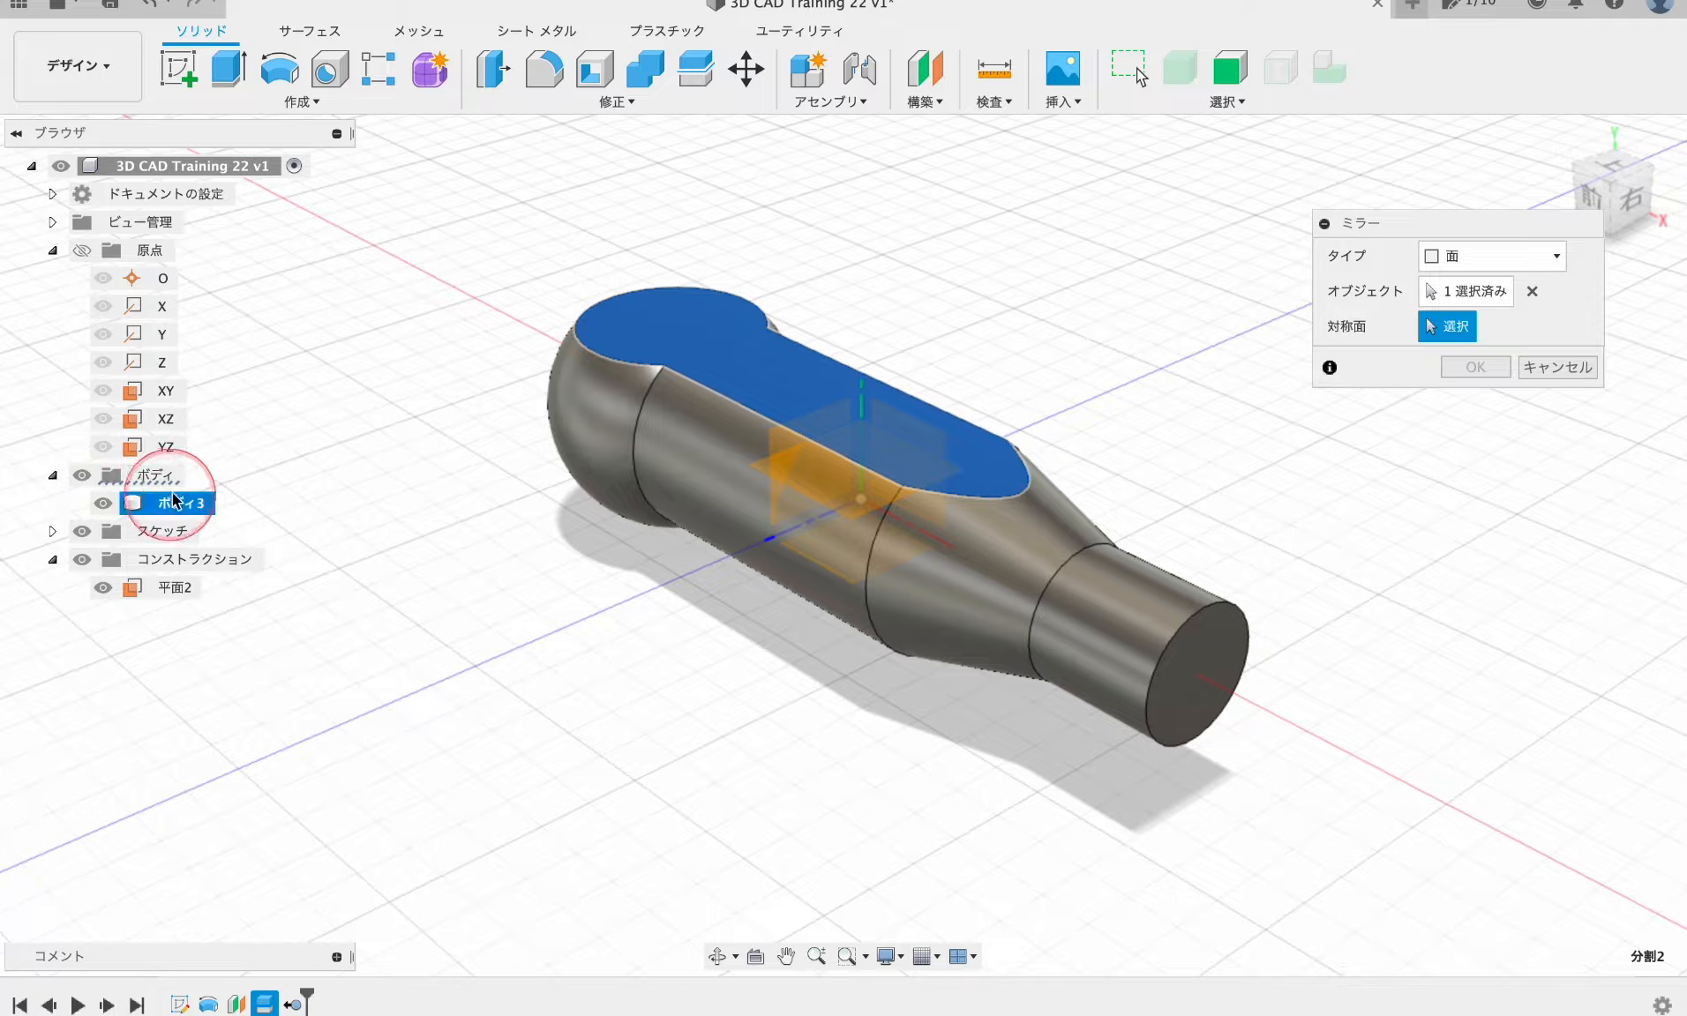
{"action": "left_click", "coordinate": [165, 420]}
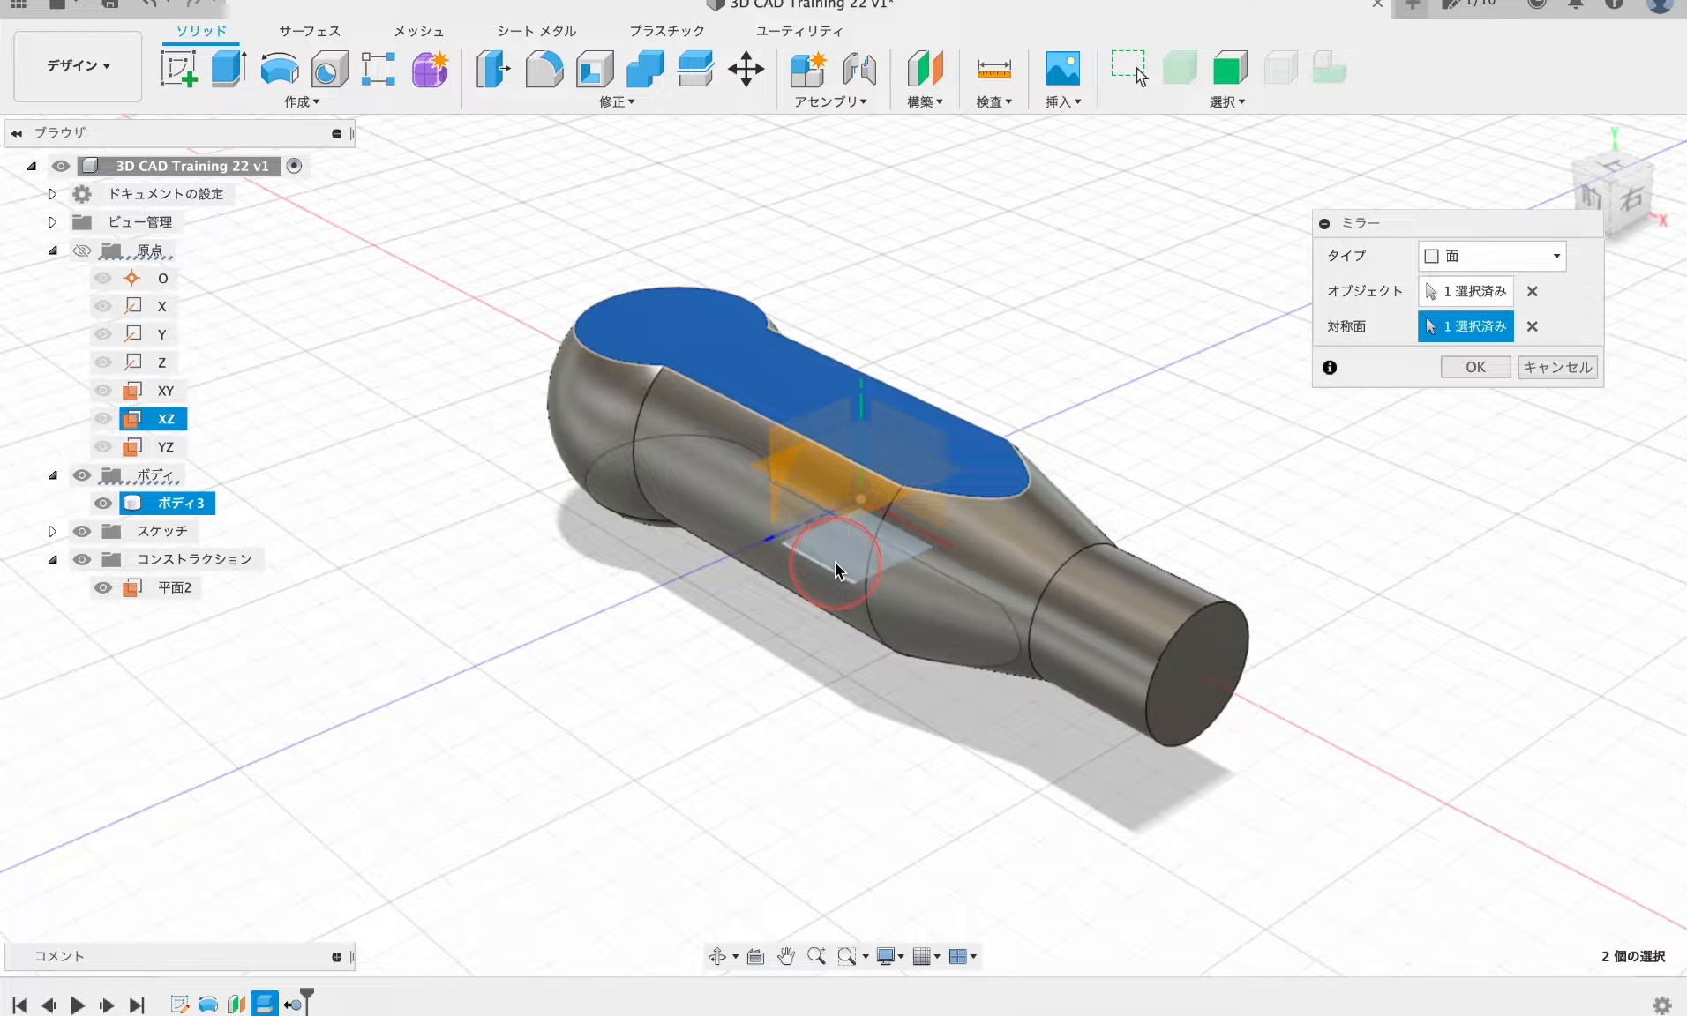
{"action": "left_click", "coordinate": [1471, 367]}
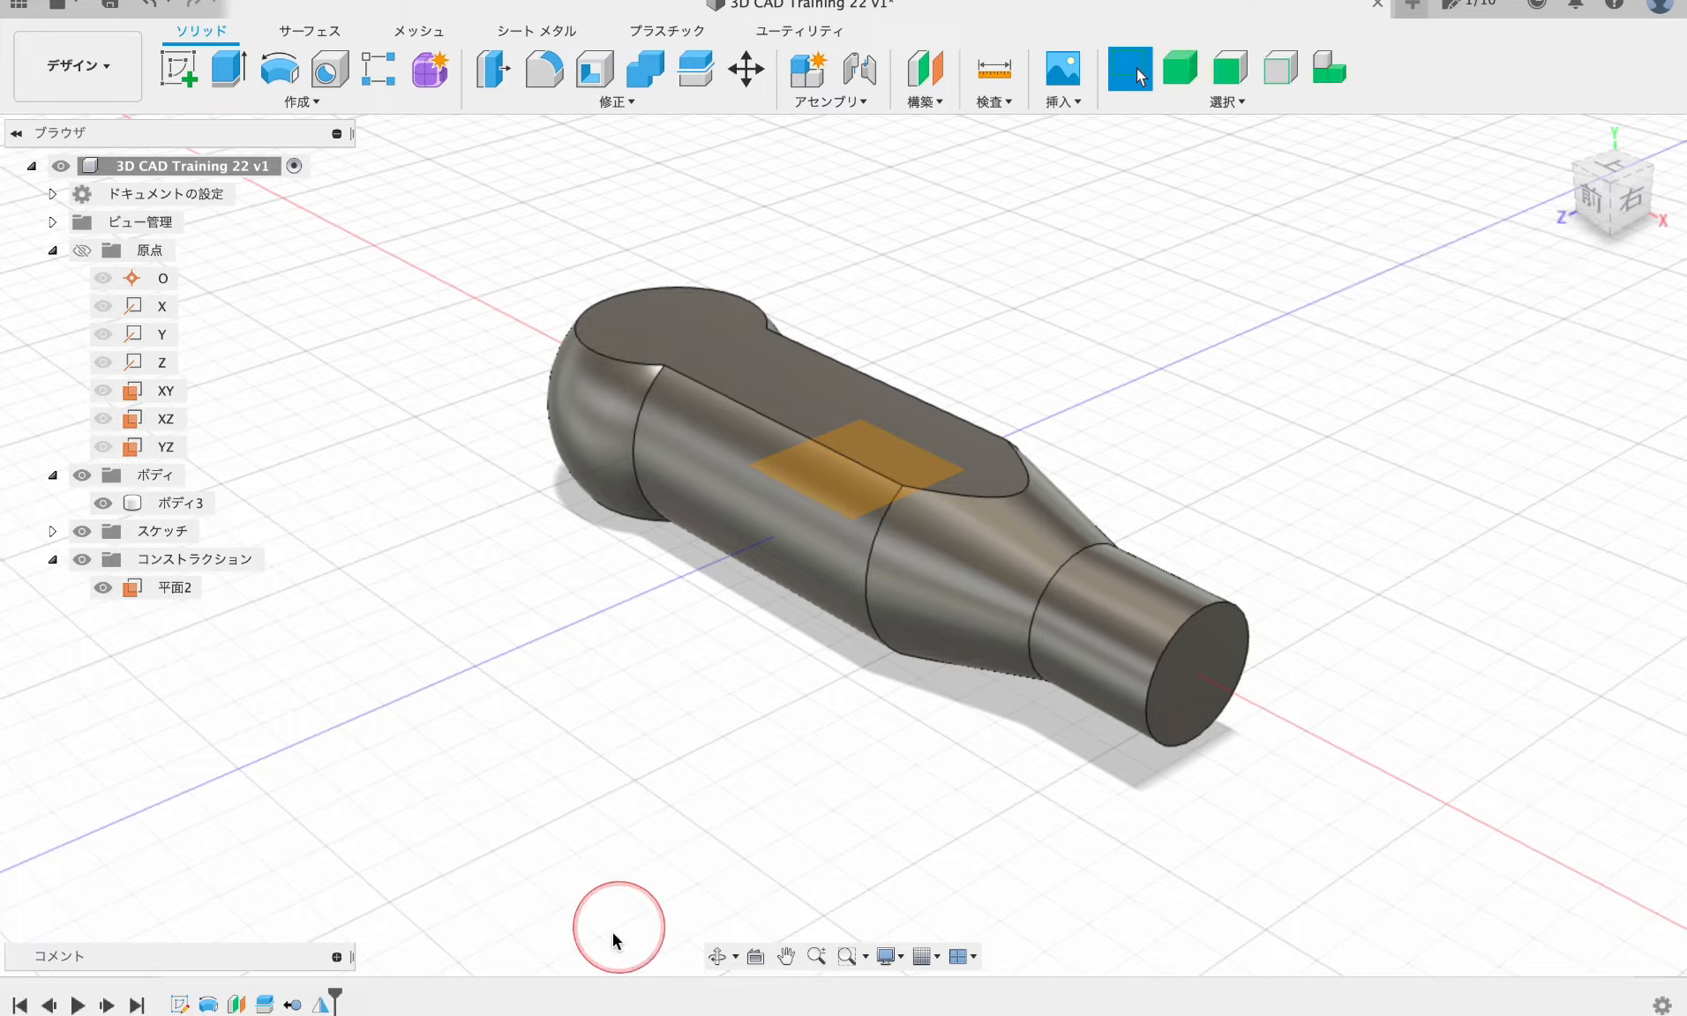
- Hide the offset construction plane that was used for the split
{"action": "left_click", "coordinate": [717, 956]}
{"action": "mouse_move", "coordinate": [1051, 893]}
{"action": "left_mouse_down"}
{"action": "mouse_move", "coordinate": [1016, 811]}
{"action": "mouse_move", "coordinate": [934, 779]}
{"action": "mouse_move", "coordinate": [933, 727]}
{"action": "mouse_move", "coordinate": [881, 742]}
{"action": "mouse_move", "coordinate": [850, 778]}
{"action": "mouse_move", "coordinate": [888, 855]}
{"action": "mouse_move", "coordinate": [1081, 836]}
{"action": "mouse_move", "coordinate": [1069, 923]}
{"action": "mouse_move", "coordinate": [1028, 873]}
{"action": "left_mouse_up"}
{"action": "key", "text": "Escape"}
{"action": "left_click", "coordinate": [852, 503]}
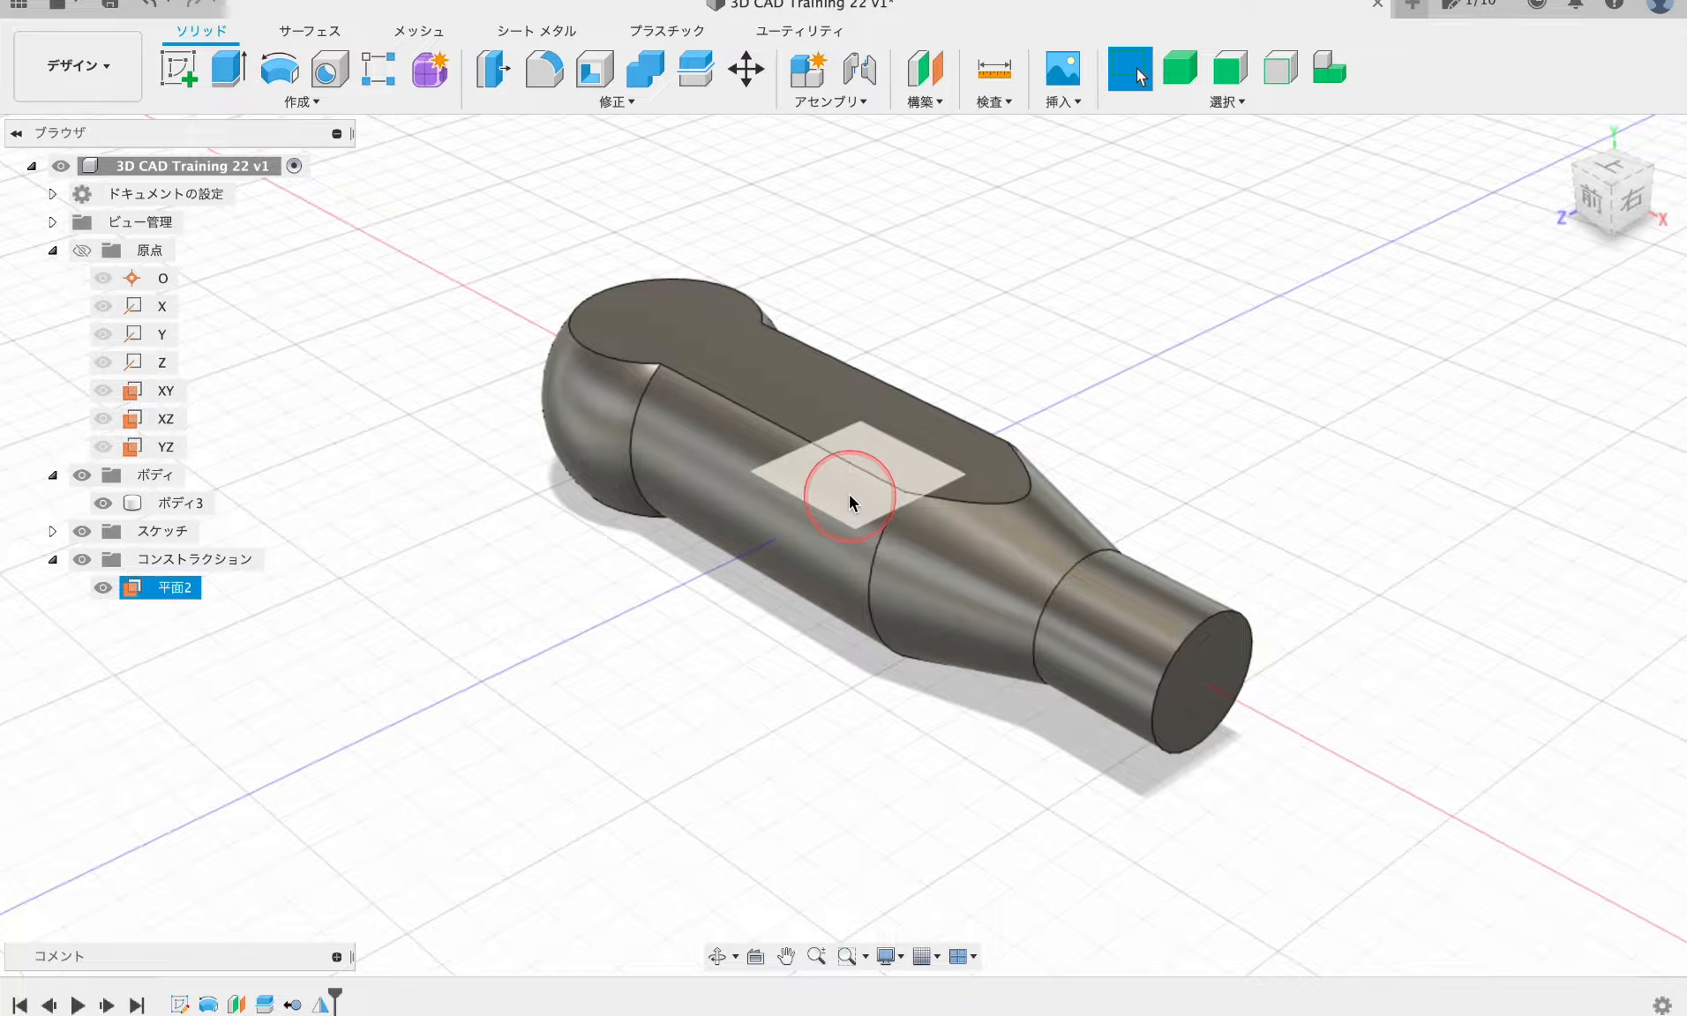
{"action": "left_click", "coordinate": [102, 587]}
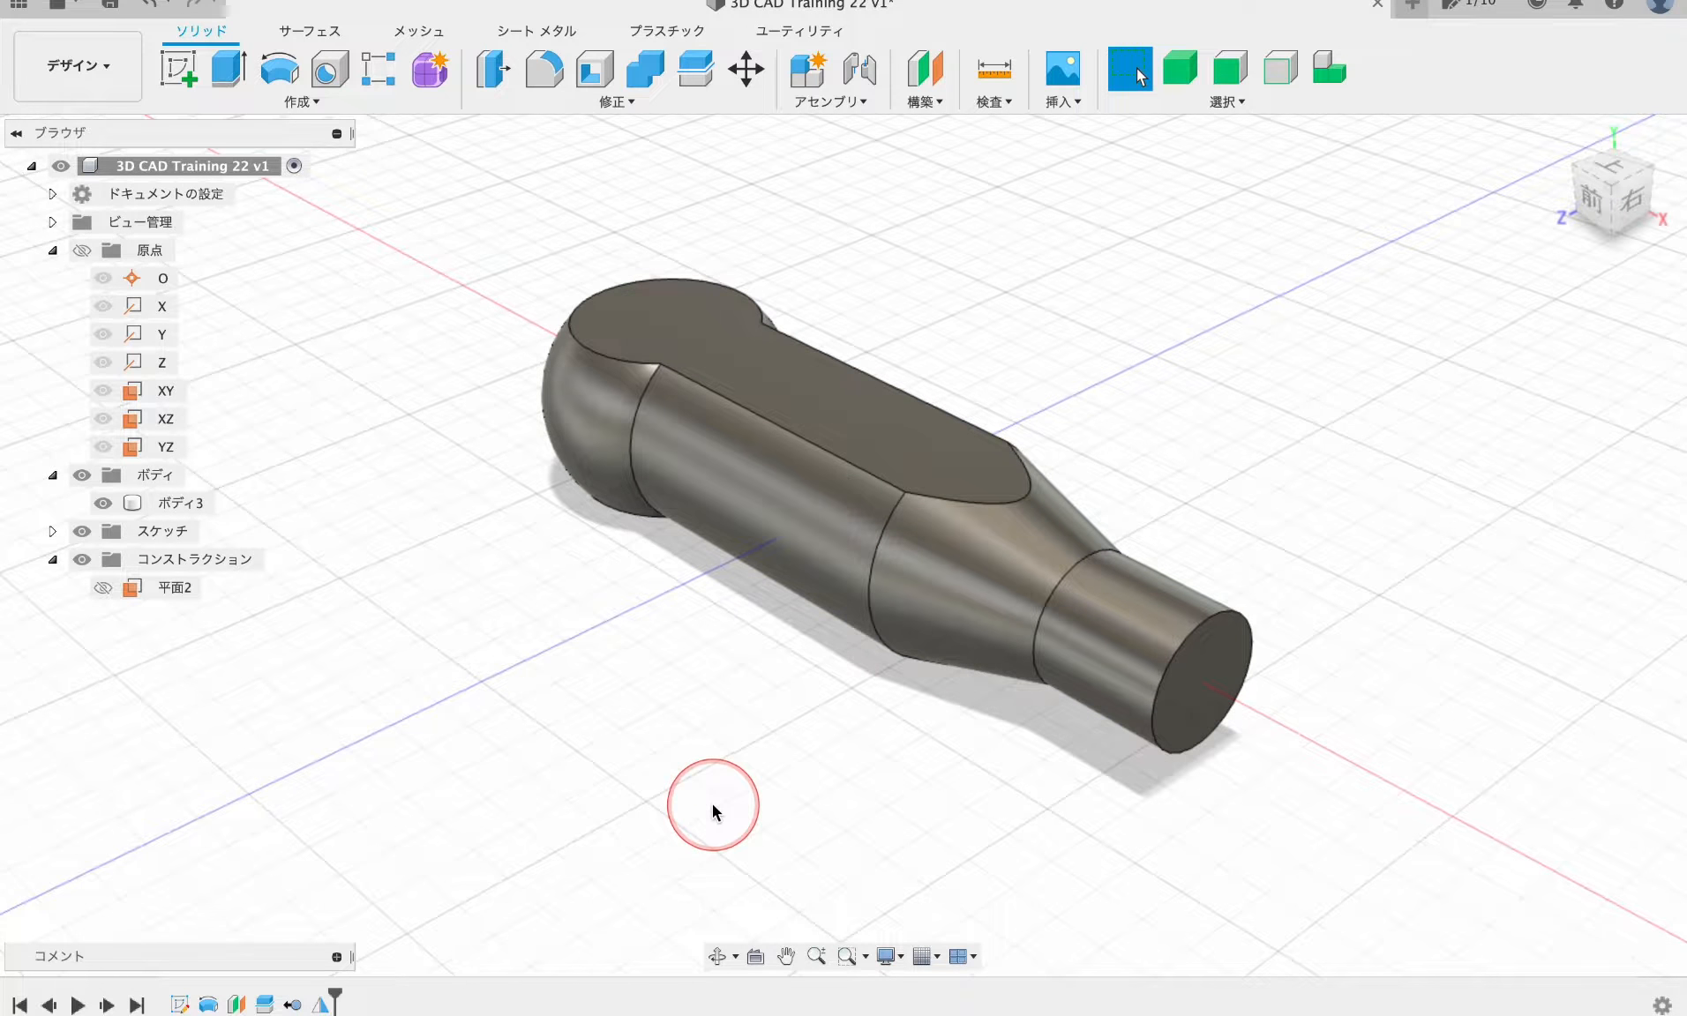
- Cut a simple 12 mm hole with a flat tip through all of the round head, centred on the head's upper flat
{"action": "middle_click_drag", "start_coordinate": [697, 764], "coordinate": [719, 796], "text": "shift"}
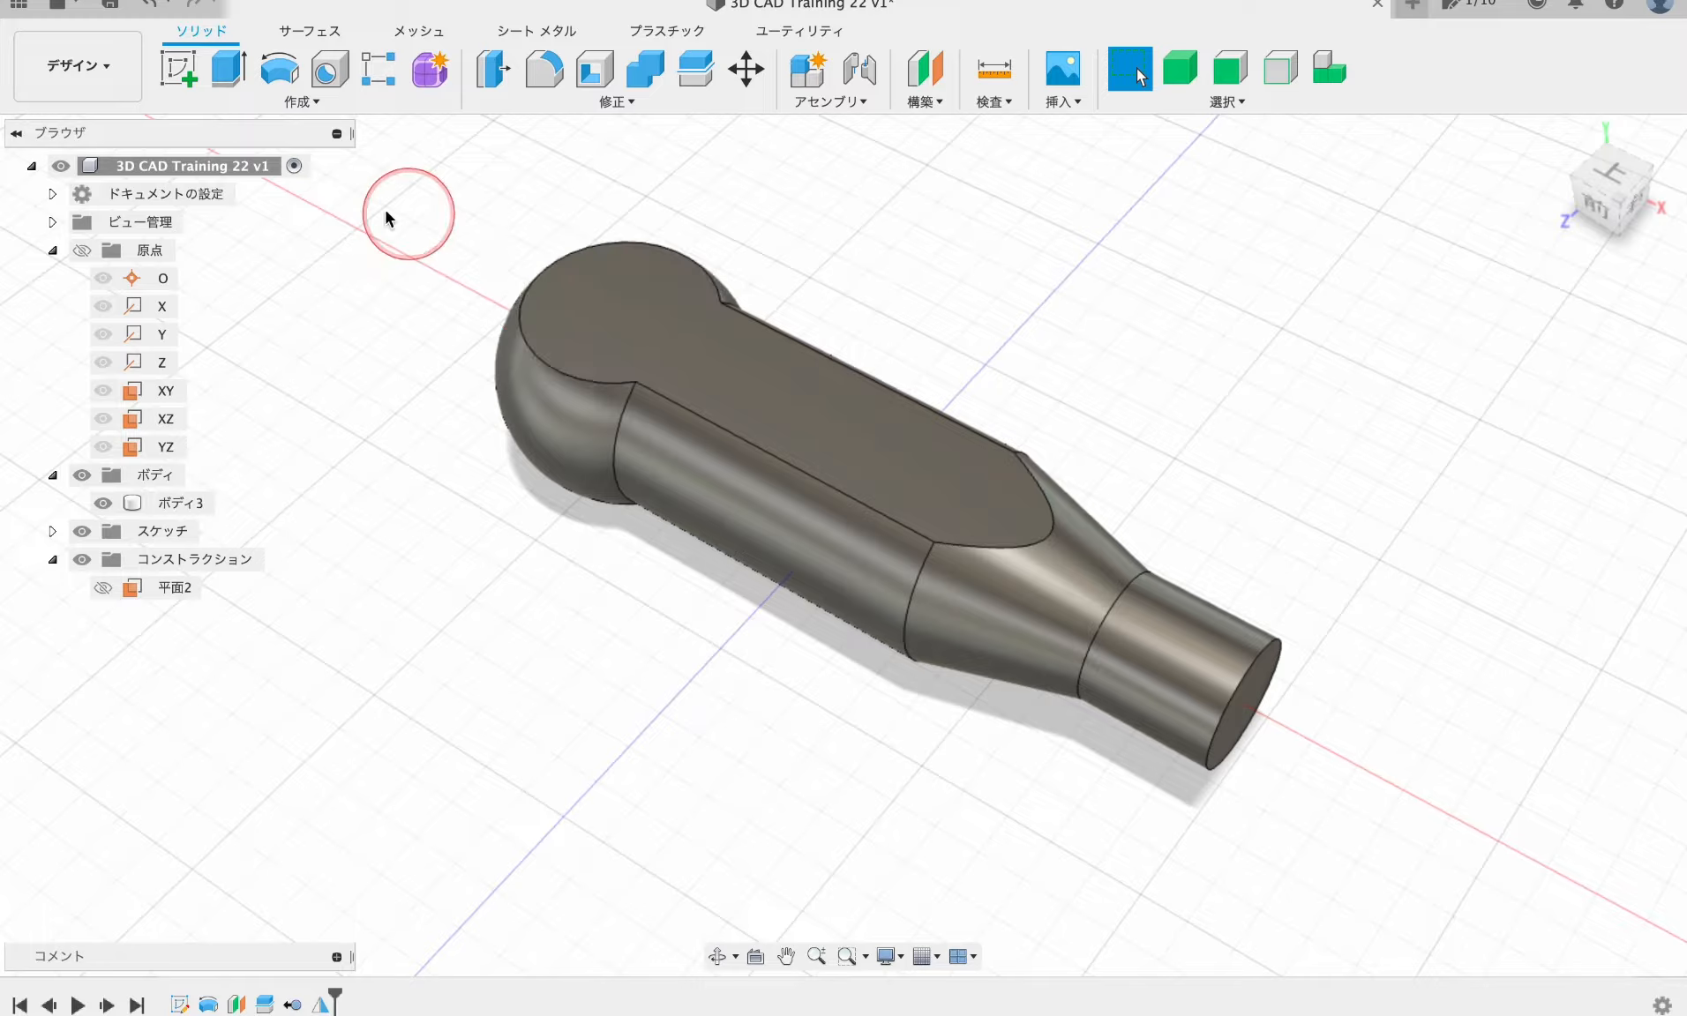
{"action": "left_click", "coordinate": [337, 77]}
{"action": "scroll", "coordinate": [600, 300], "scroll_direction": "up", "scroll_amount": 5}
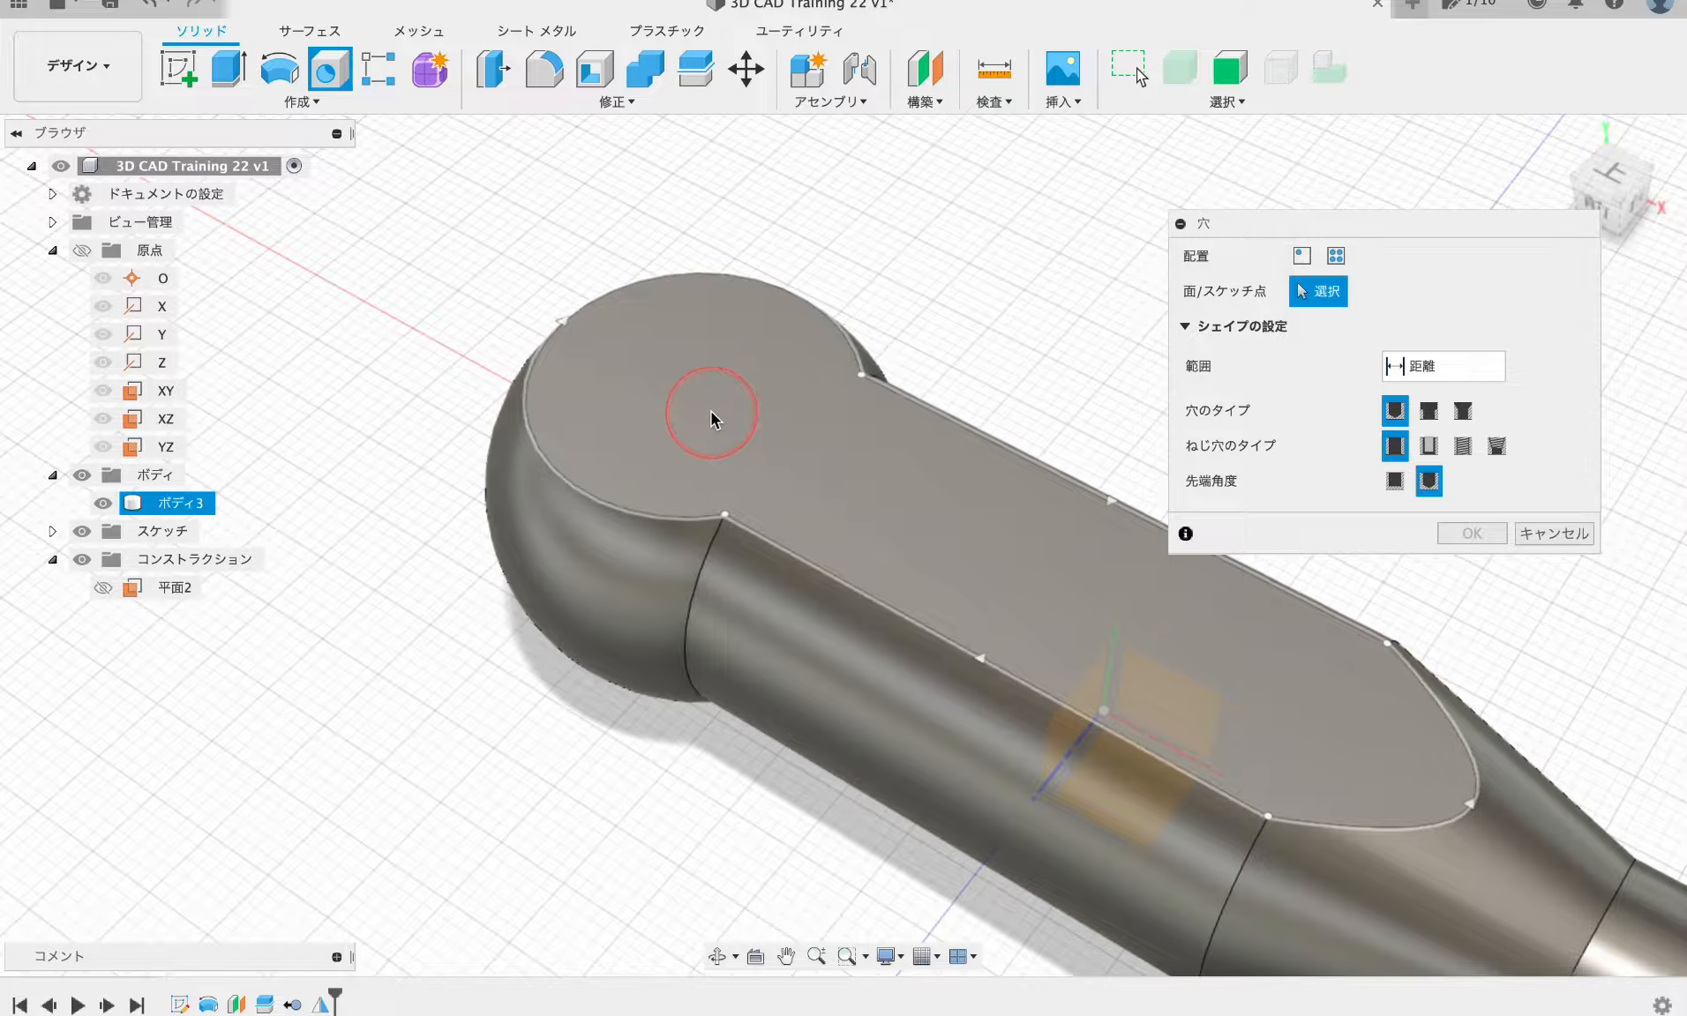
{"action": "left_click", "coordinate": [706, 394]}
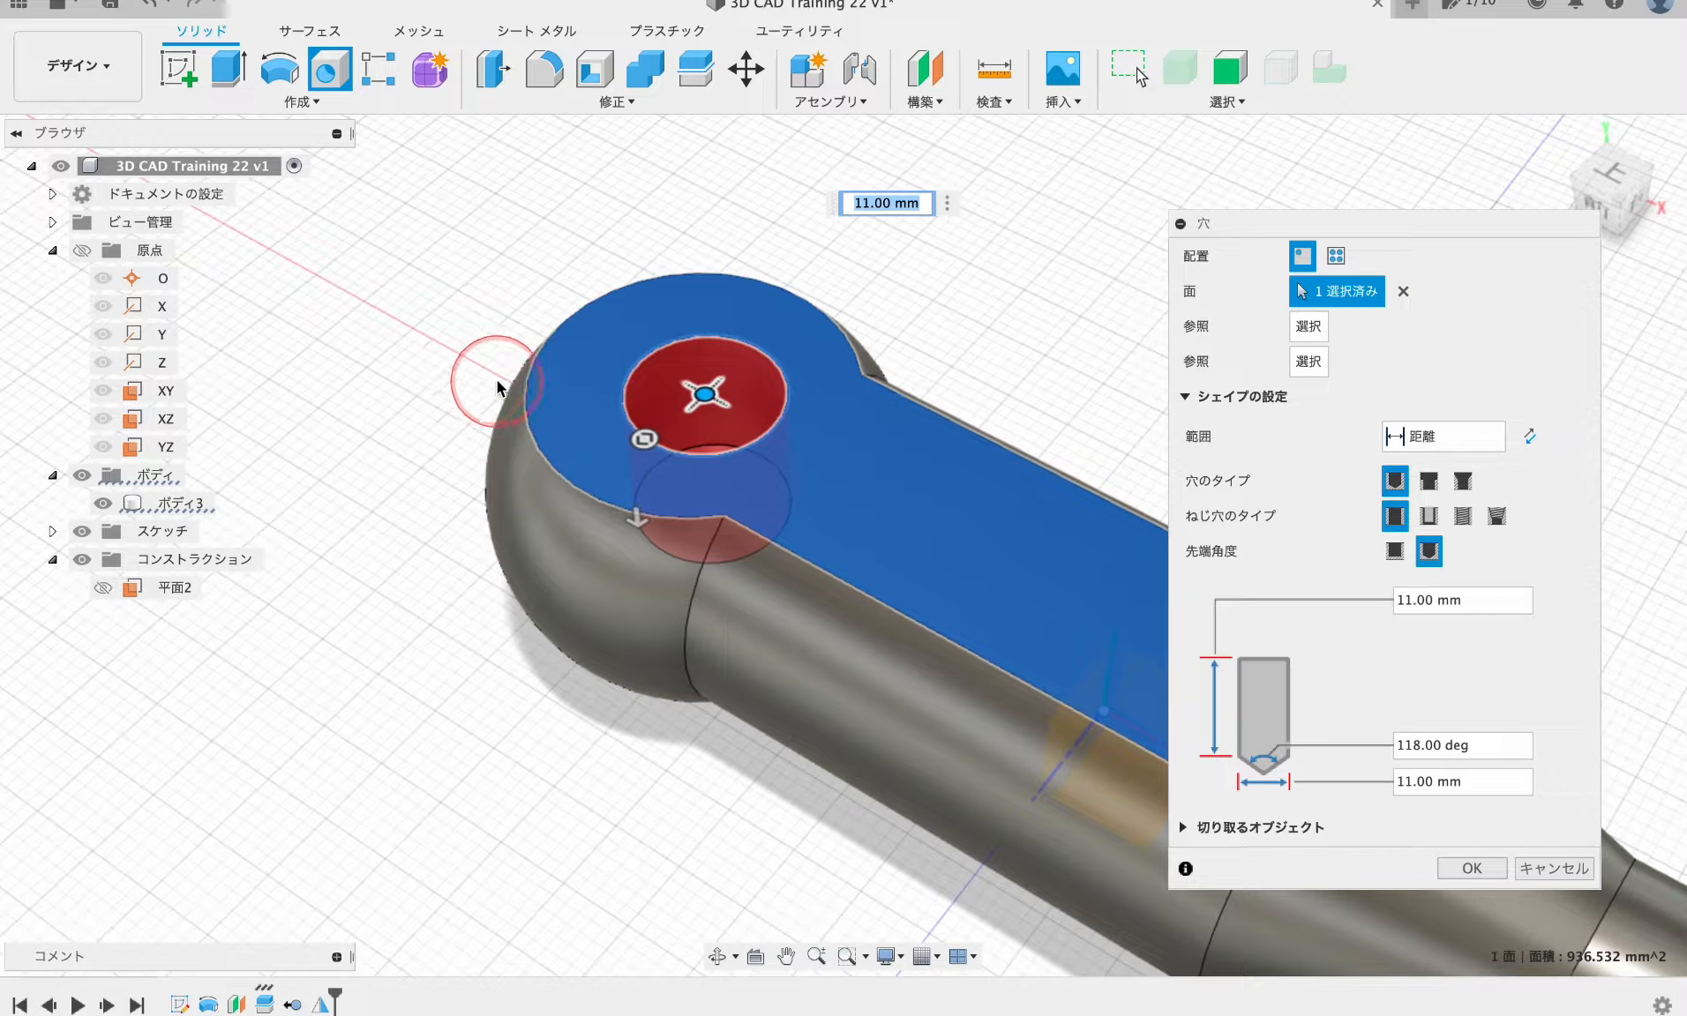
{"action": "left_click", "coordinate": [1394, 551]}
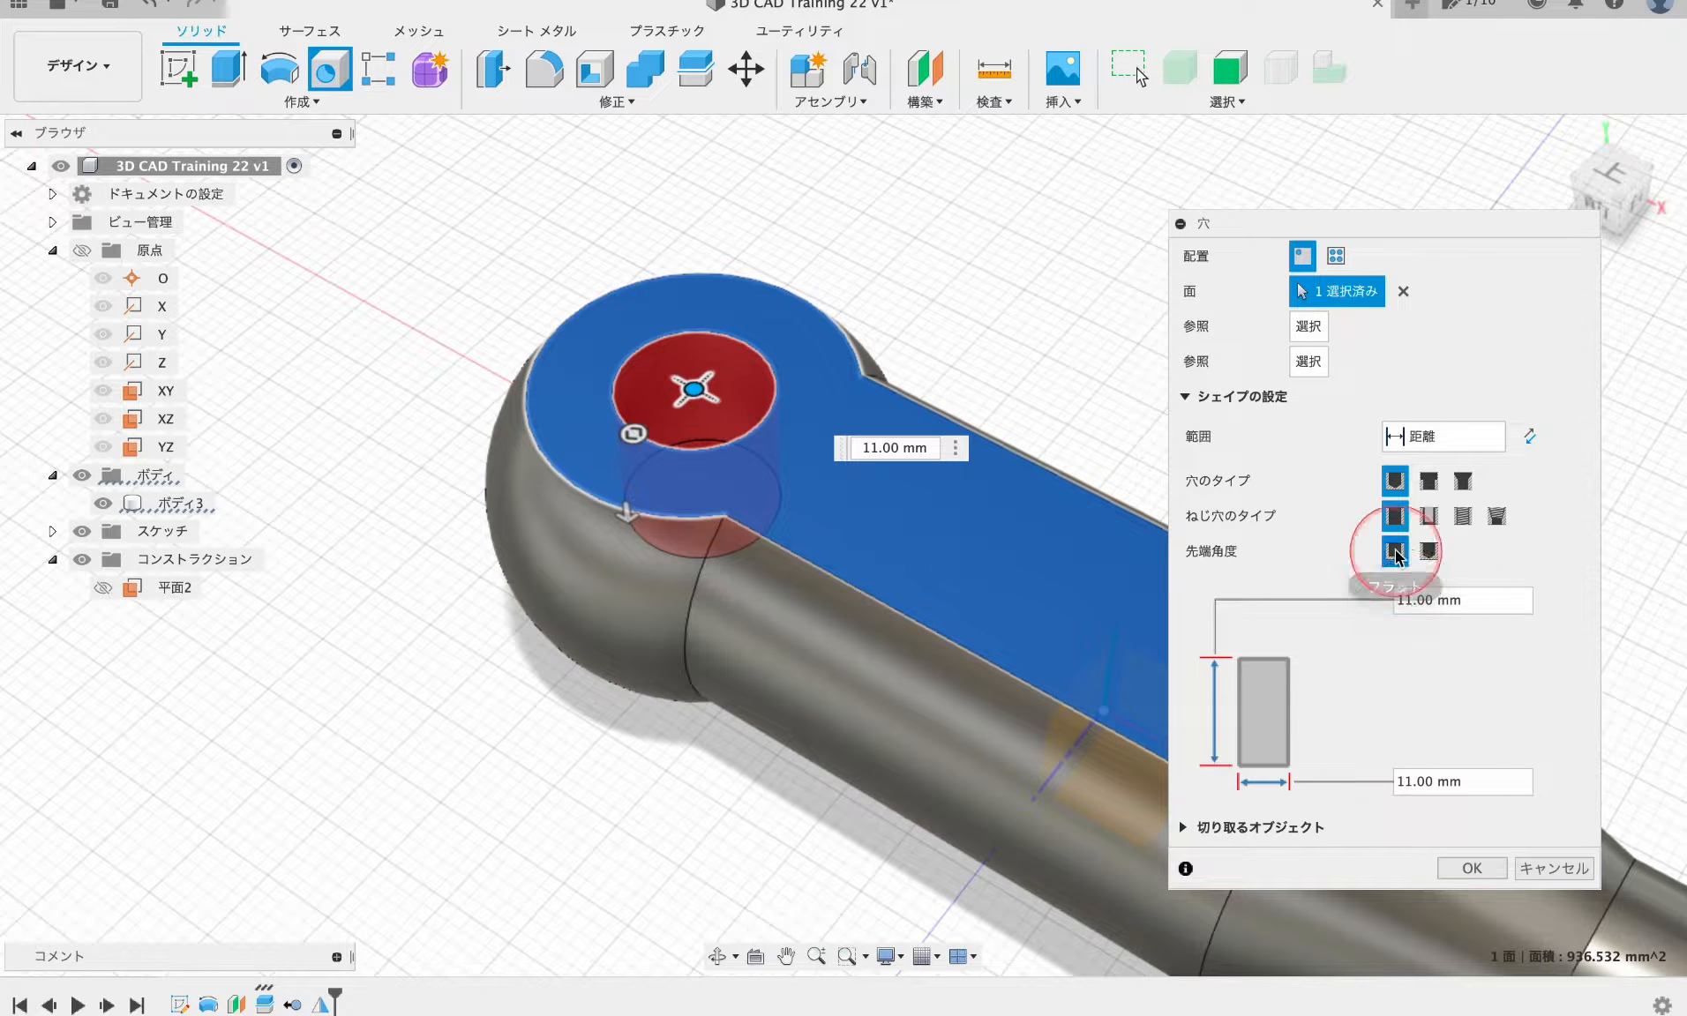
{"action": "left_click", "coordinate": [1461, 436]}
{"action": "left_click", "coordinate": [1422, 521]}
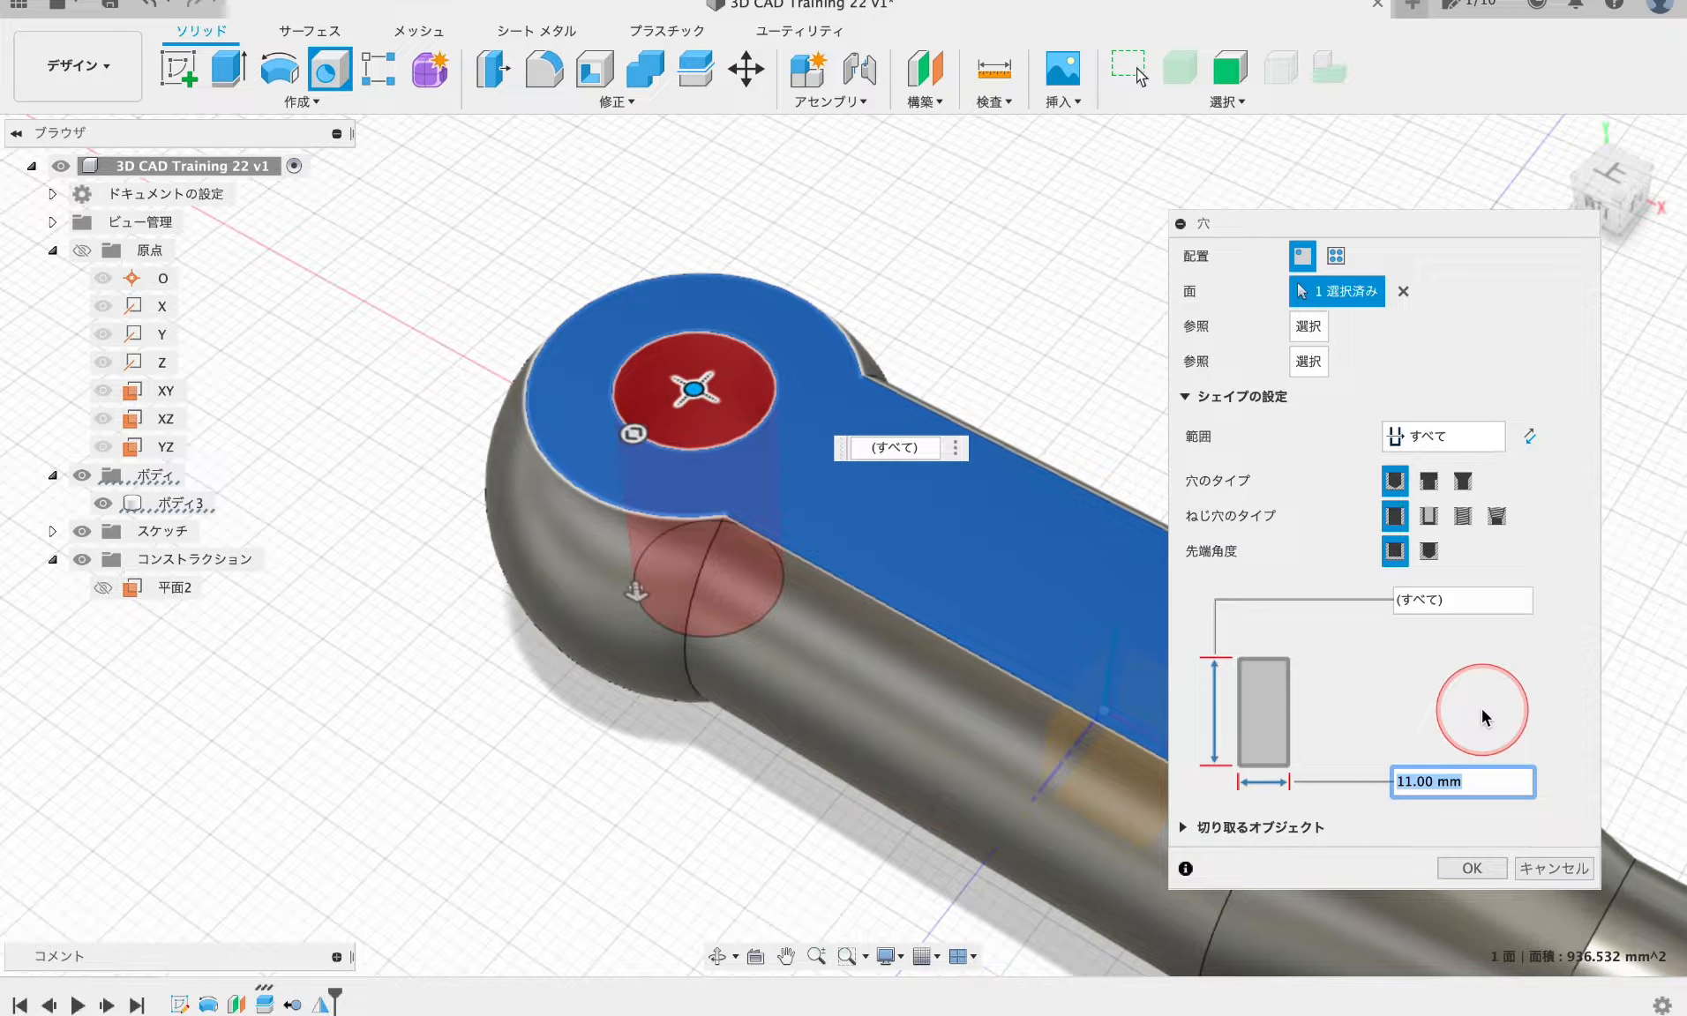
{"action": "type", "text": "12"}
{"action": "left_click", "coordinate": [1471, 868]}
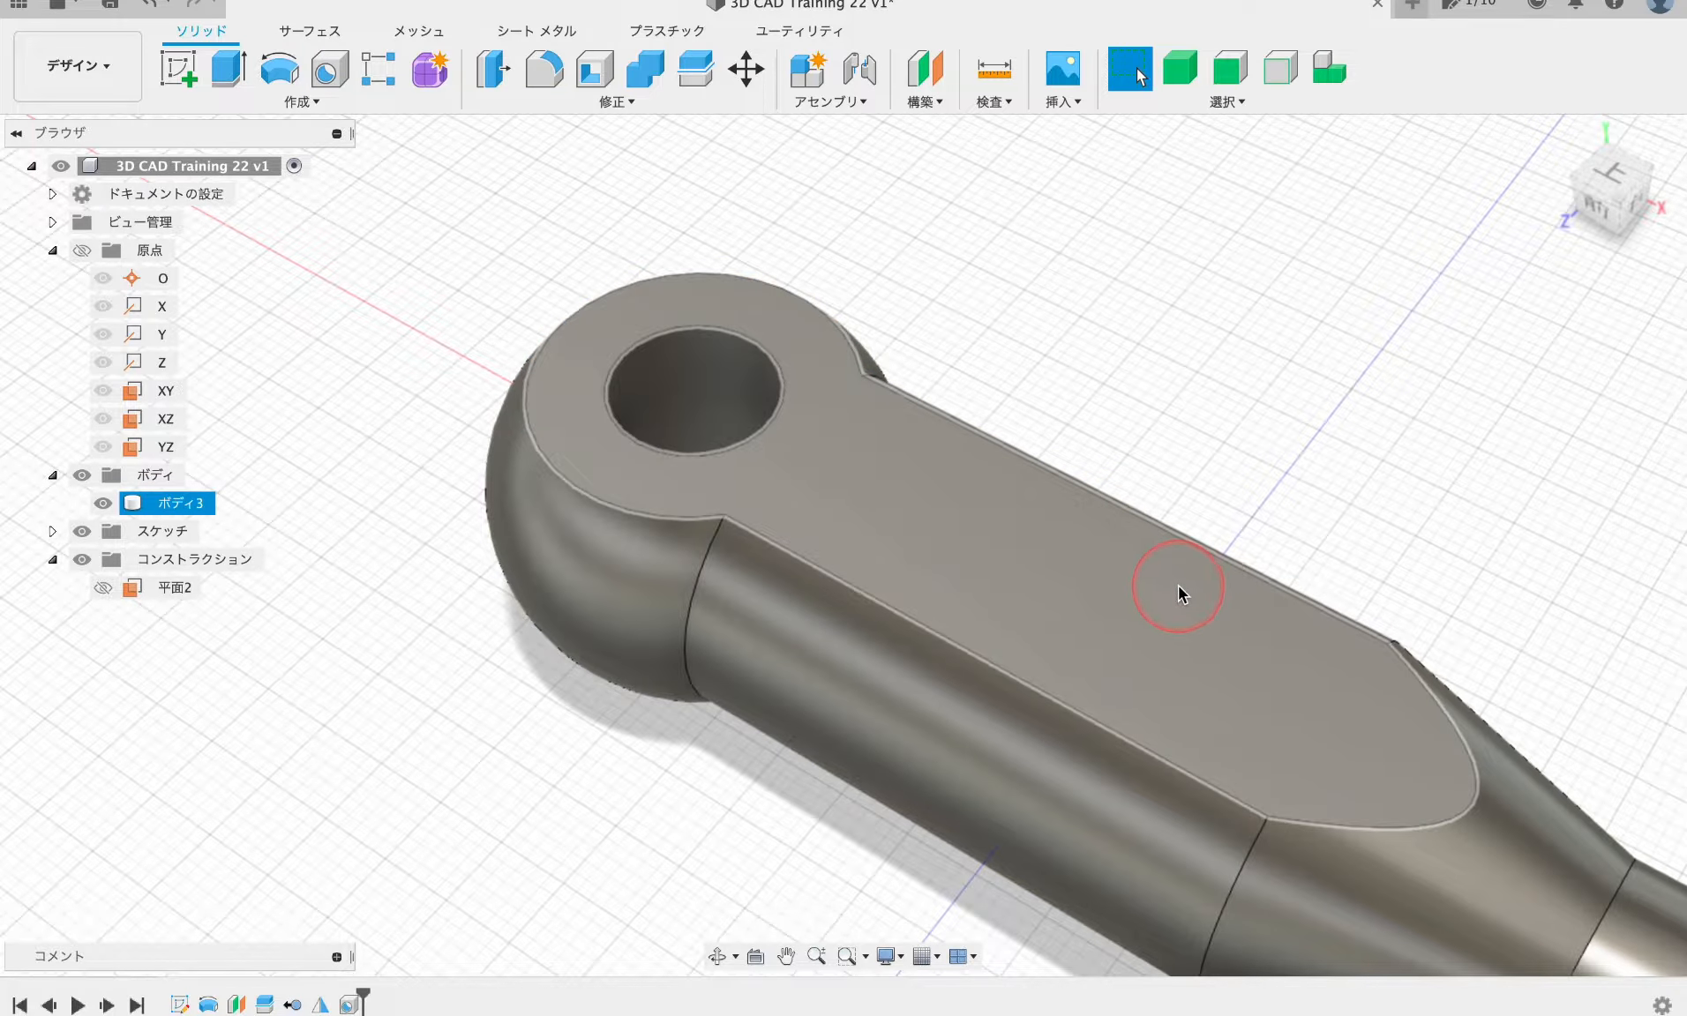
- Create a sketch on the circular end face of the narrow neck
{"action": "scroll", "coordinate": [1178, 587], "scroll_direction": "down", "scroll_amount": 5}
{"action": "middle_click_drag", "start_coordinate": [1201, 776], "coordinate": [1103, 719]}
{"action": "scroll", "coordinate": [1142, 684], "scroll_direction": "up", "scroll_amount": 5}
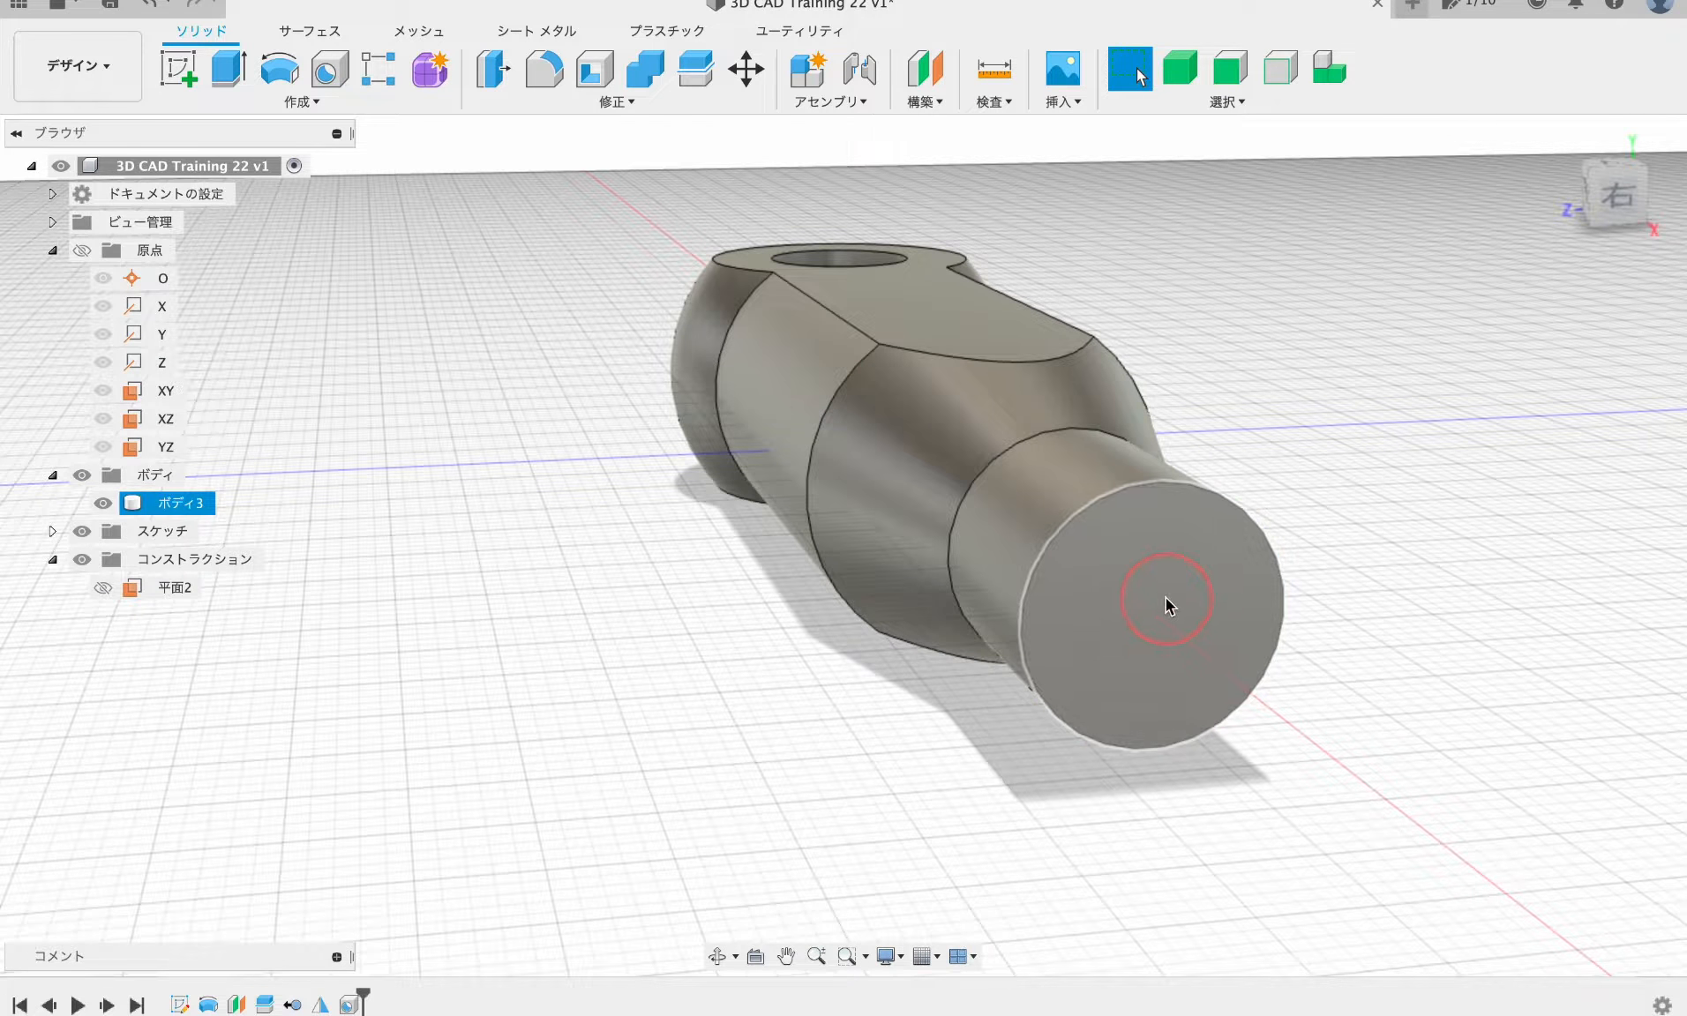
{"action": "right_click", "coordinate": [1168, 606]}
{"action": "left_click", "coordinate": [1129, 226]}
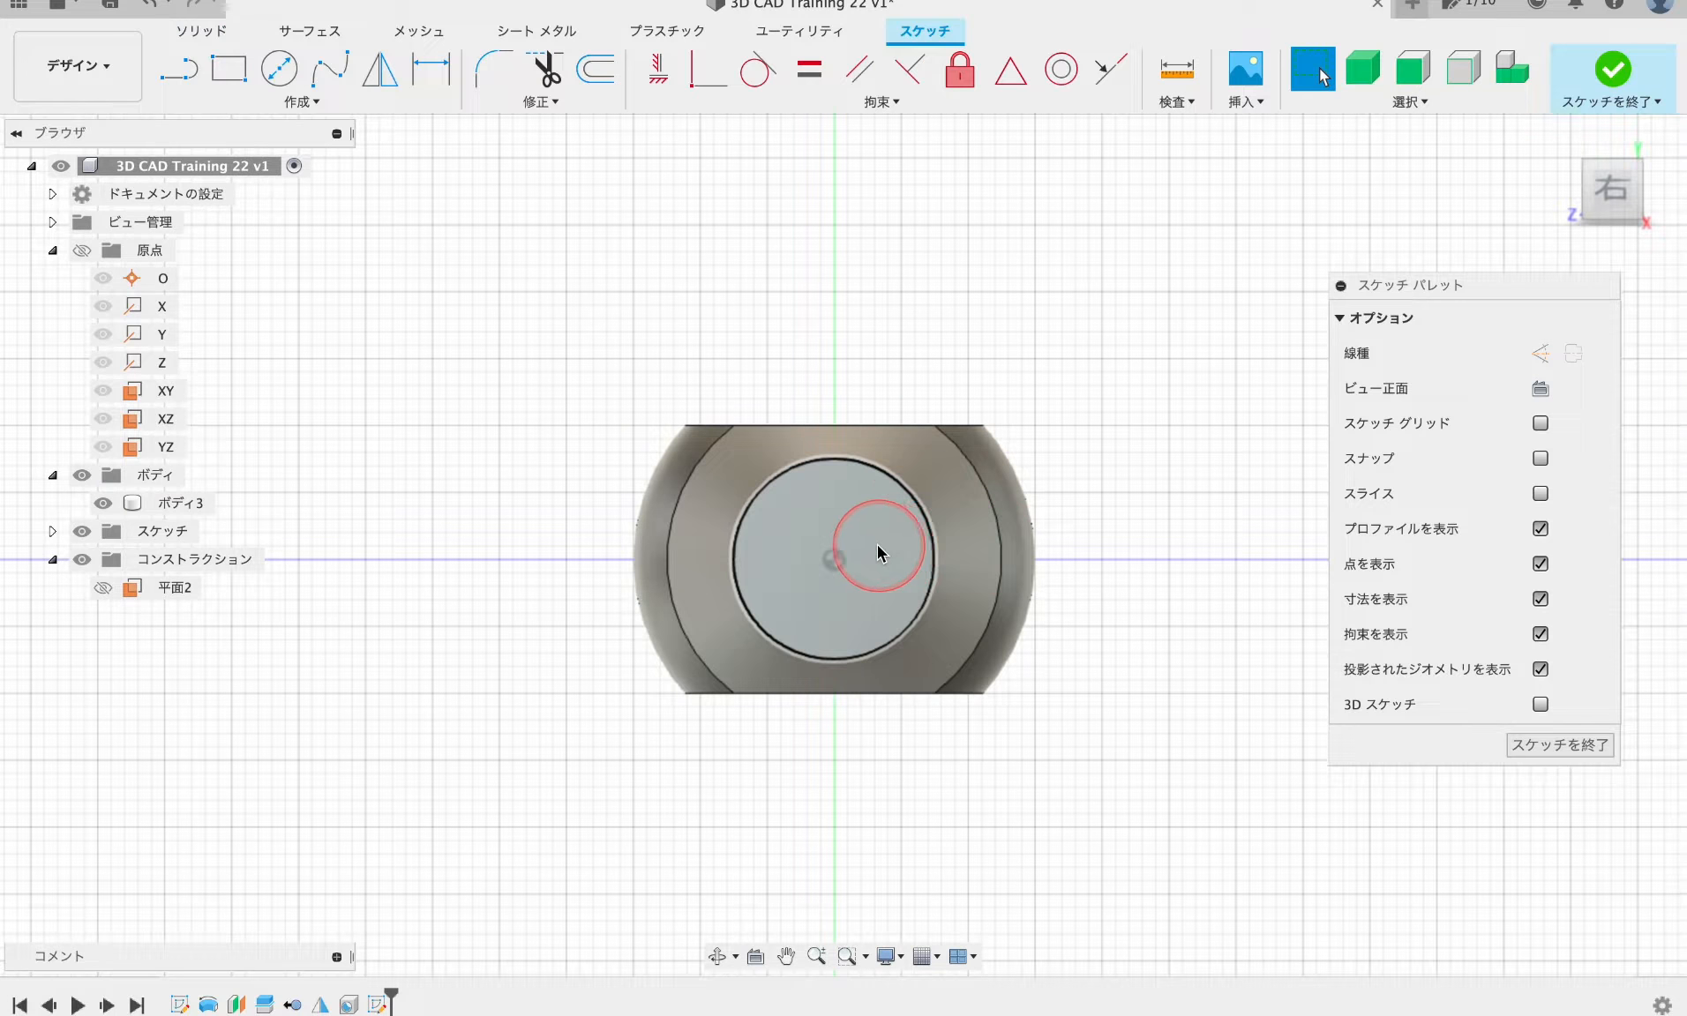
- Draw two vertical lines across the circular end face, one on each side of the centre, ending on the circle
{"action": "scroll", "coordinate": [876, 545], "scroll_direction": "up", "scroll_amount": 3}
{"action": "left_click", "coordinate": [183, 70]}
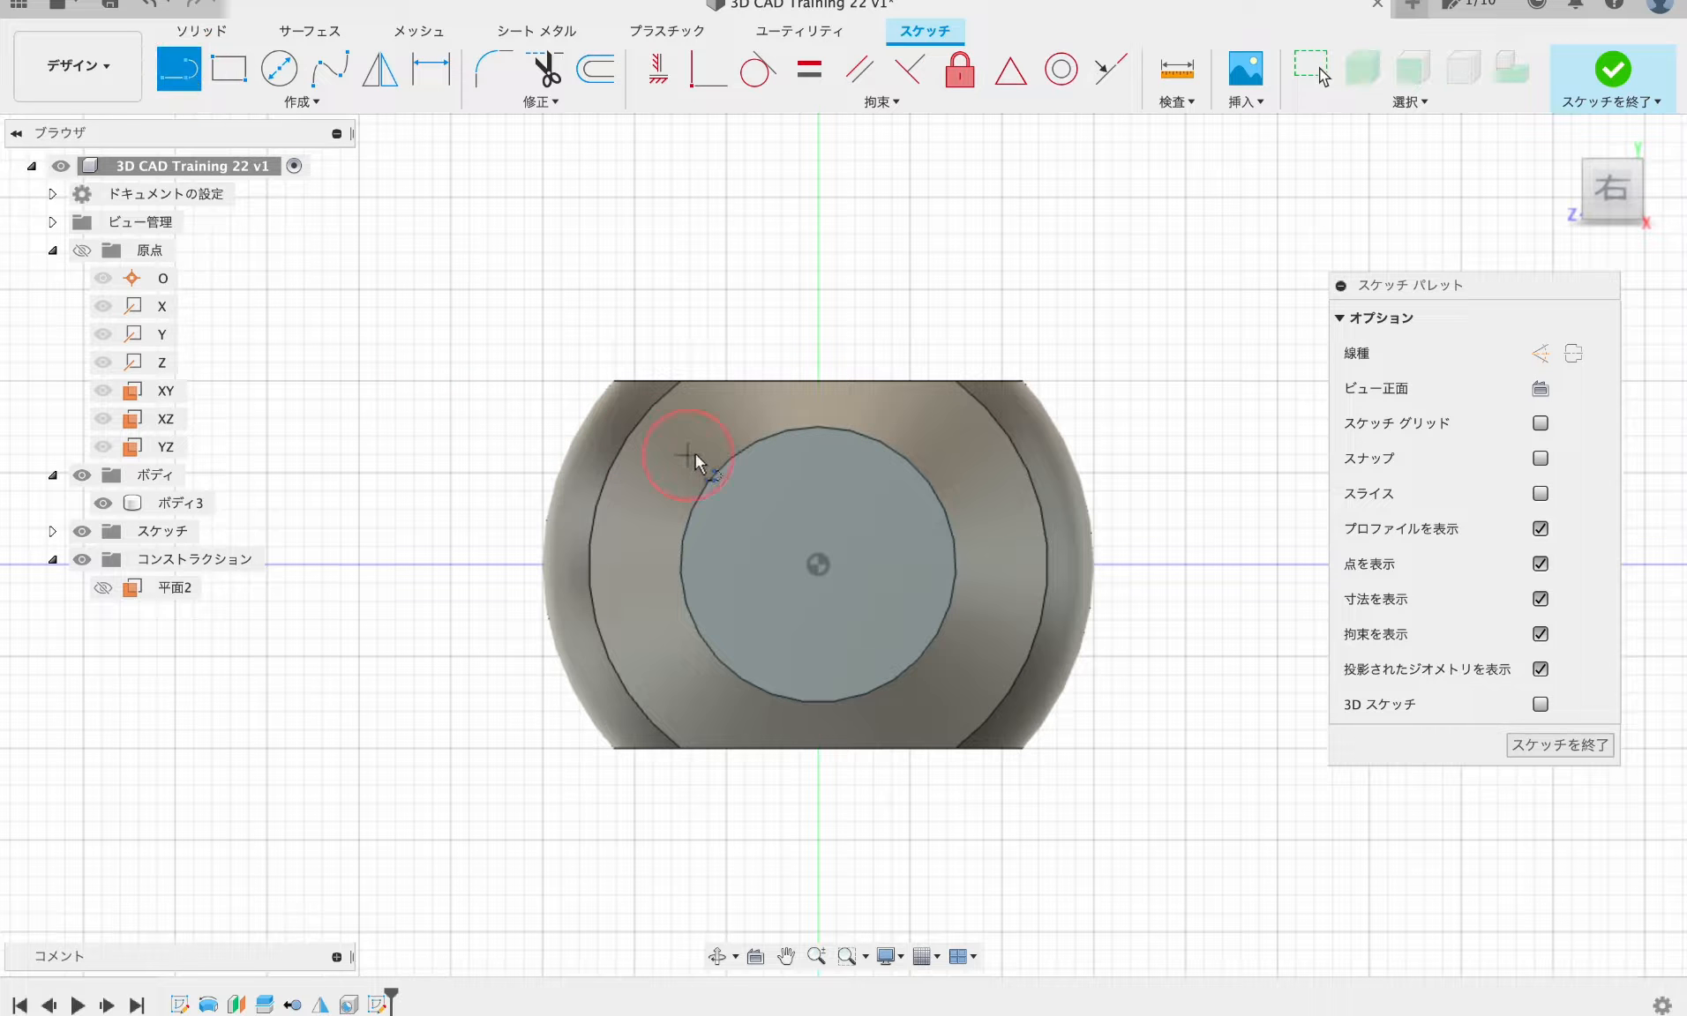
{"action": "left_click", "coordinate": [757, 441]}
{"action": "left_click", "coordinate": [757, 689]}
{"action": "key", "text": "Escape"}
{"action": "left_click", "coordinate": [927, 457]}
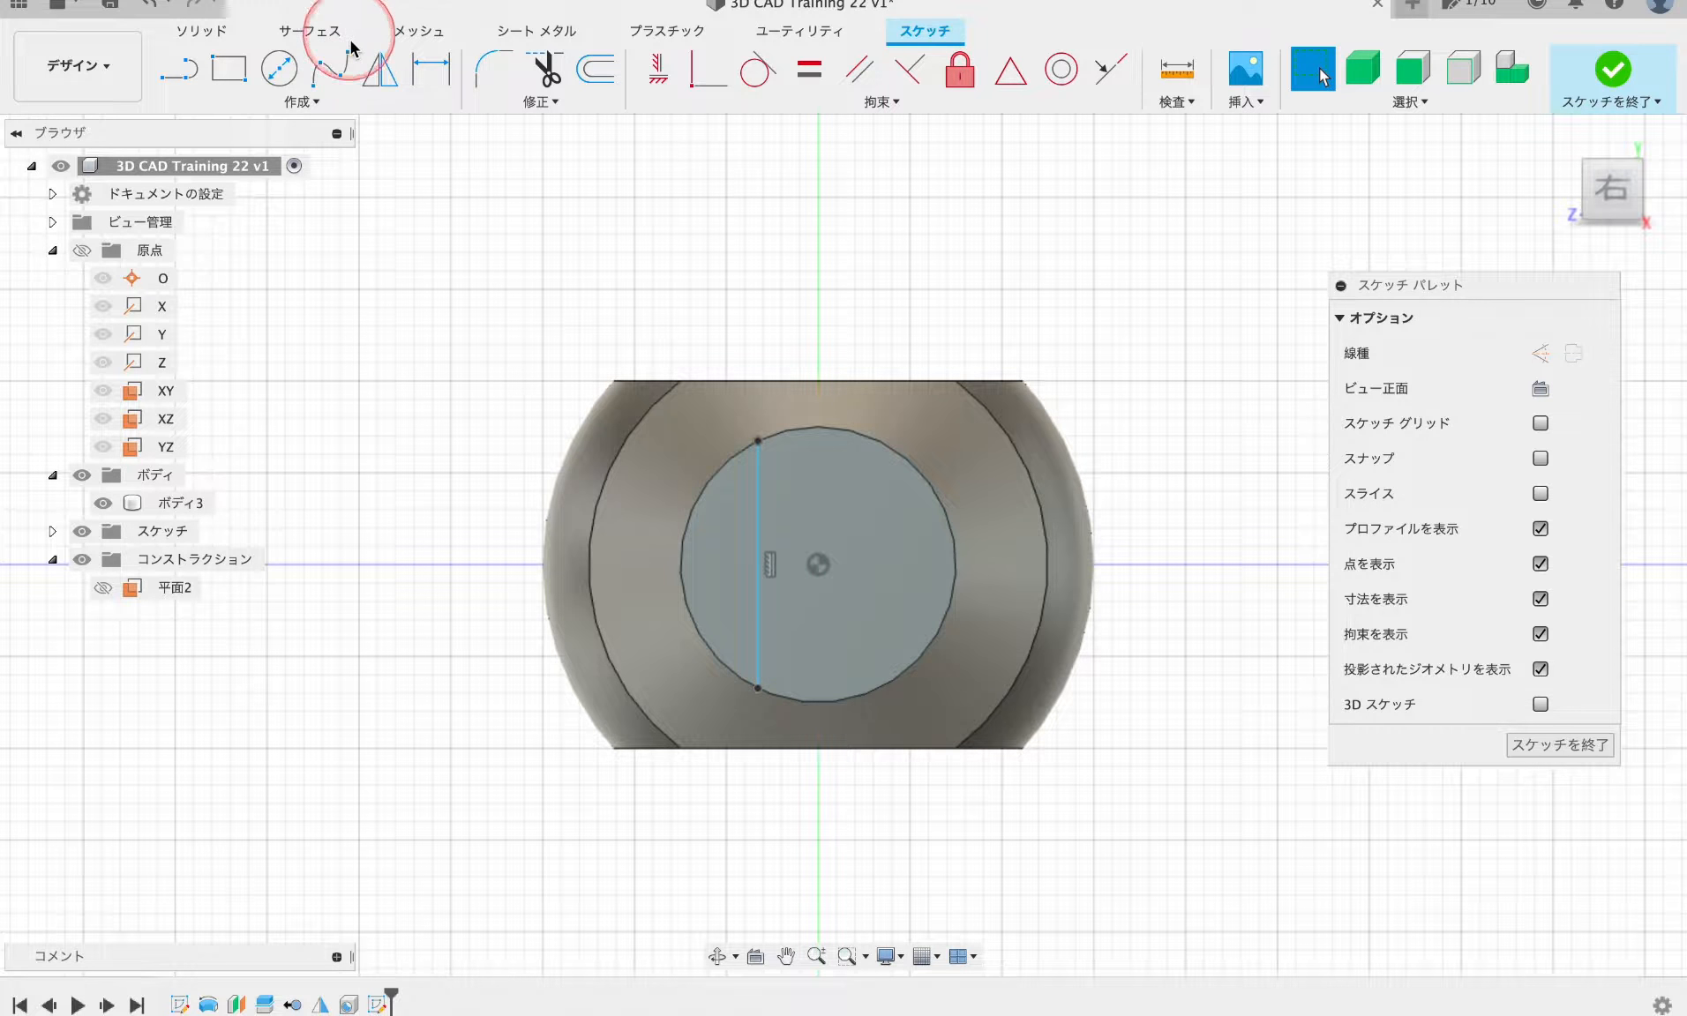
{"action": "left_click", "coordinate": [183, 69]}
{"action": "left_click", "coordinate": [876, 441]}
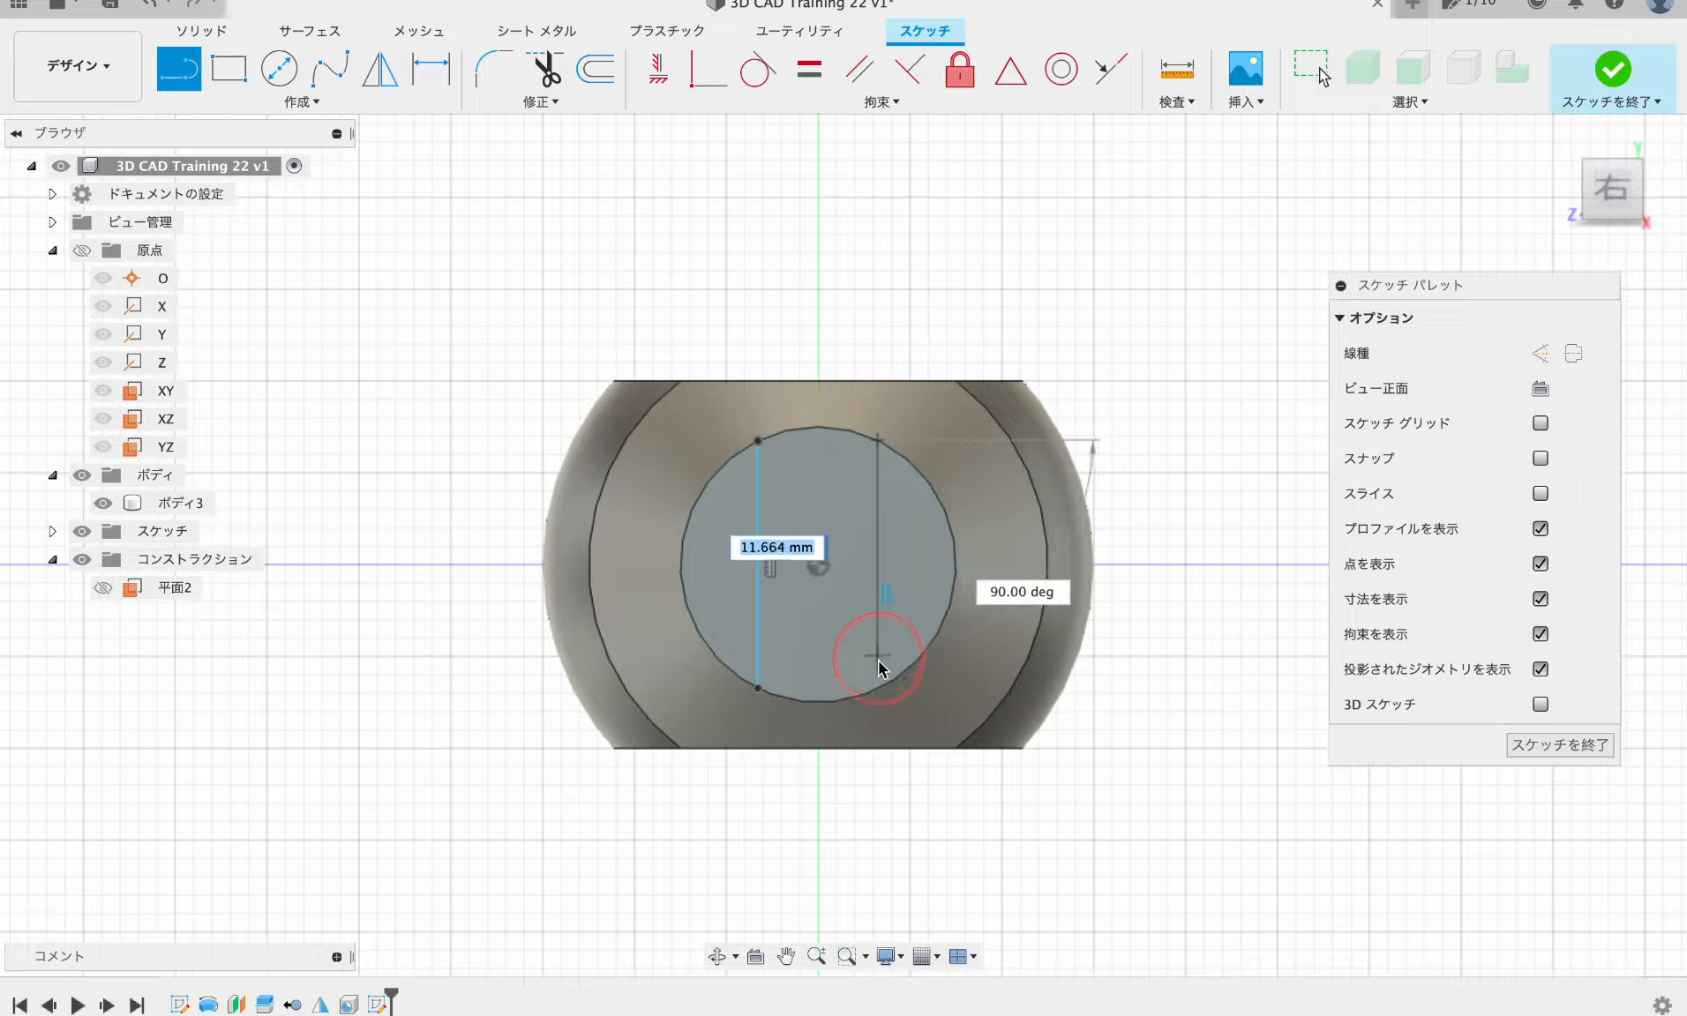
{"action": "left_click", "coordinate": [878, 687]}
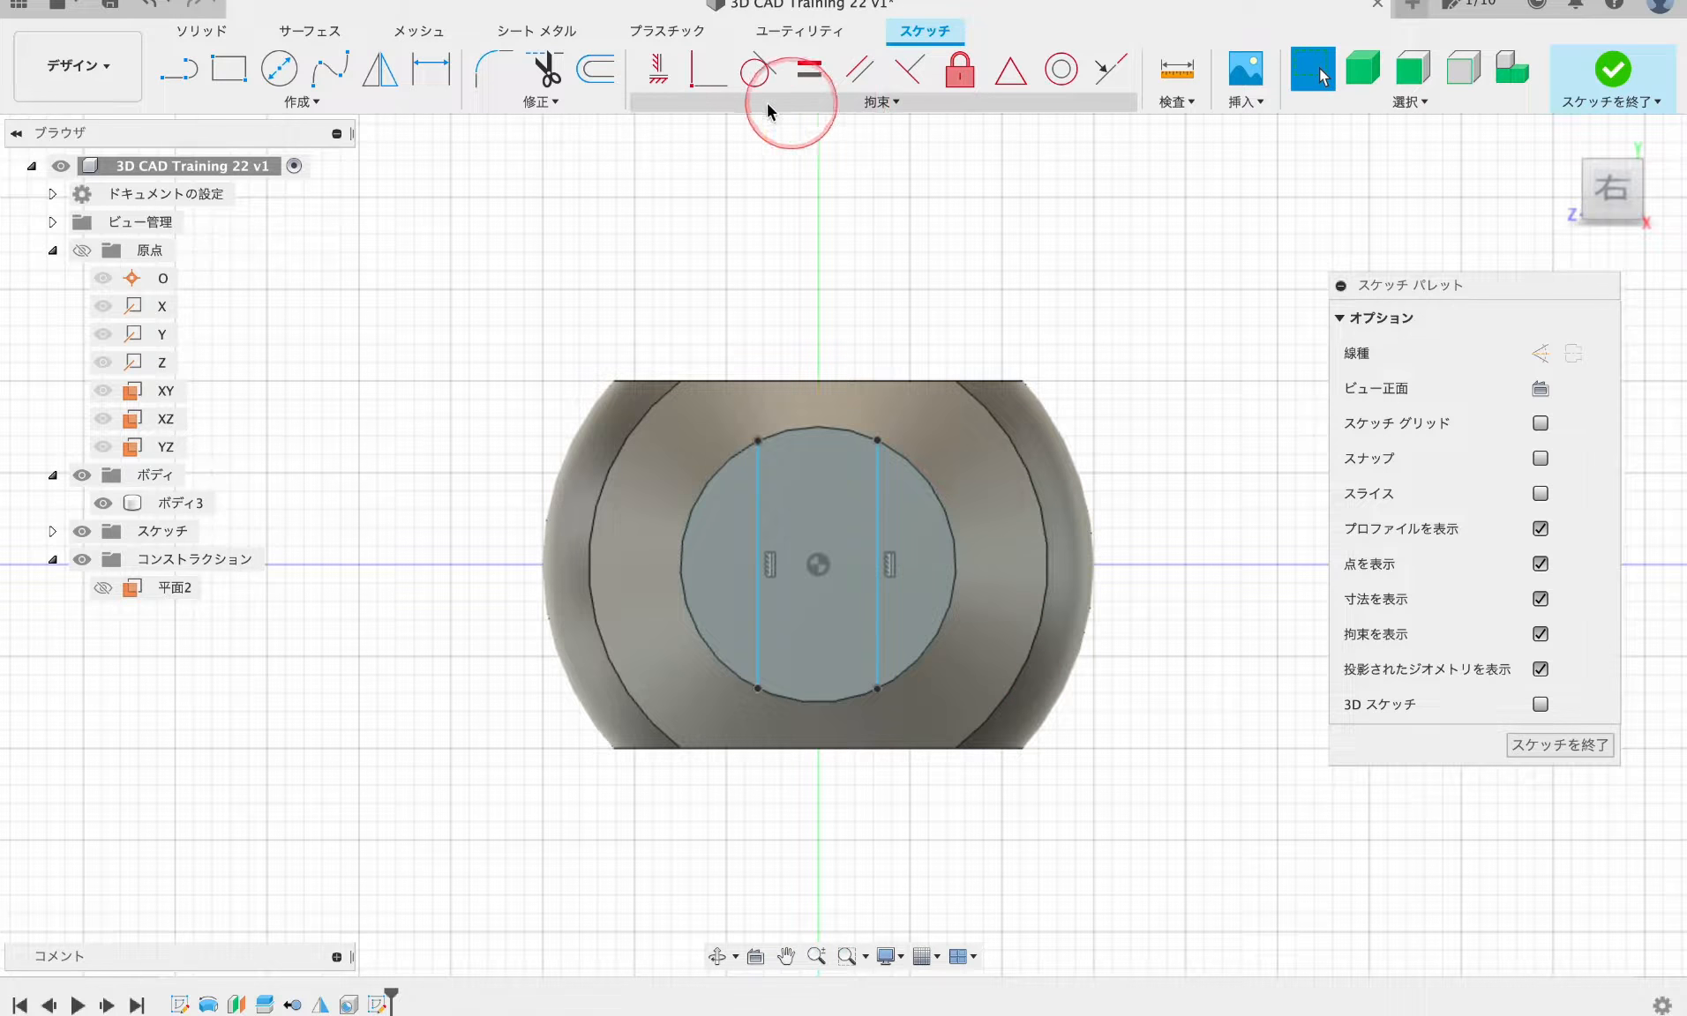
- Dimension the distance between the two vertical lines as 7 mm
{"action": "left_click", "coordinate": [431, 69]}
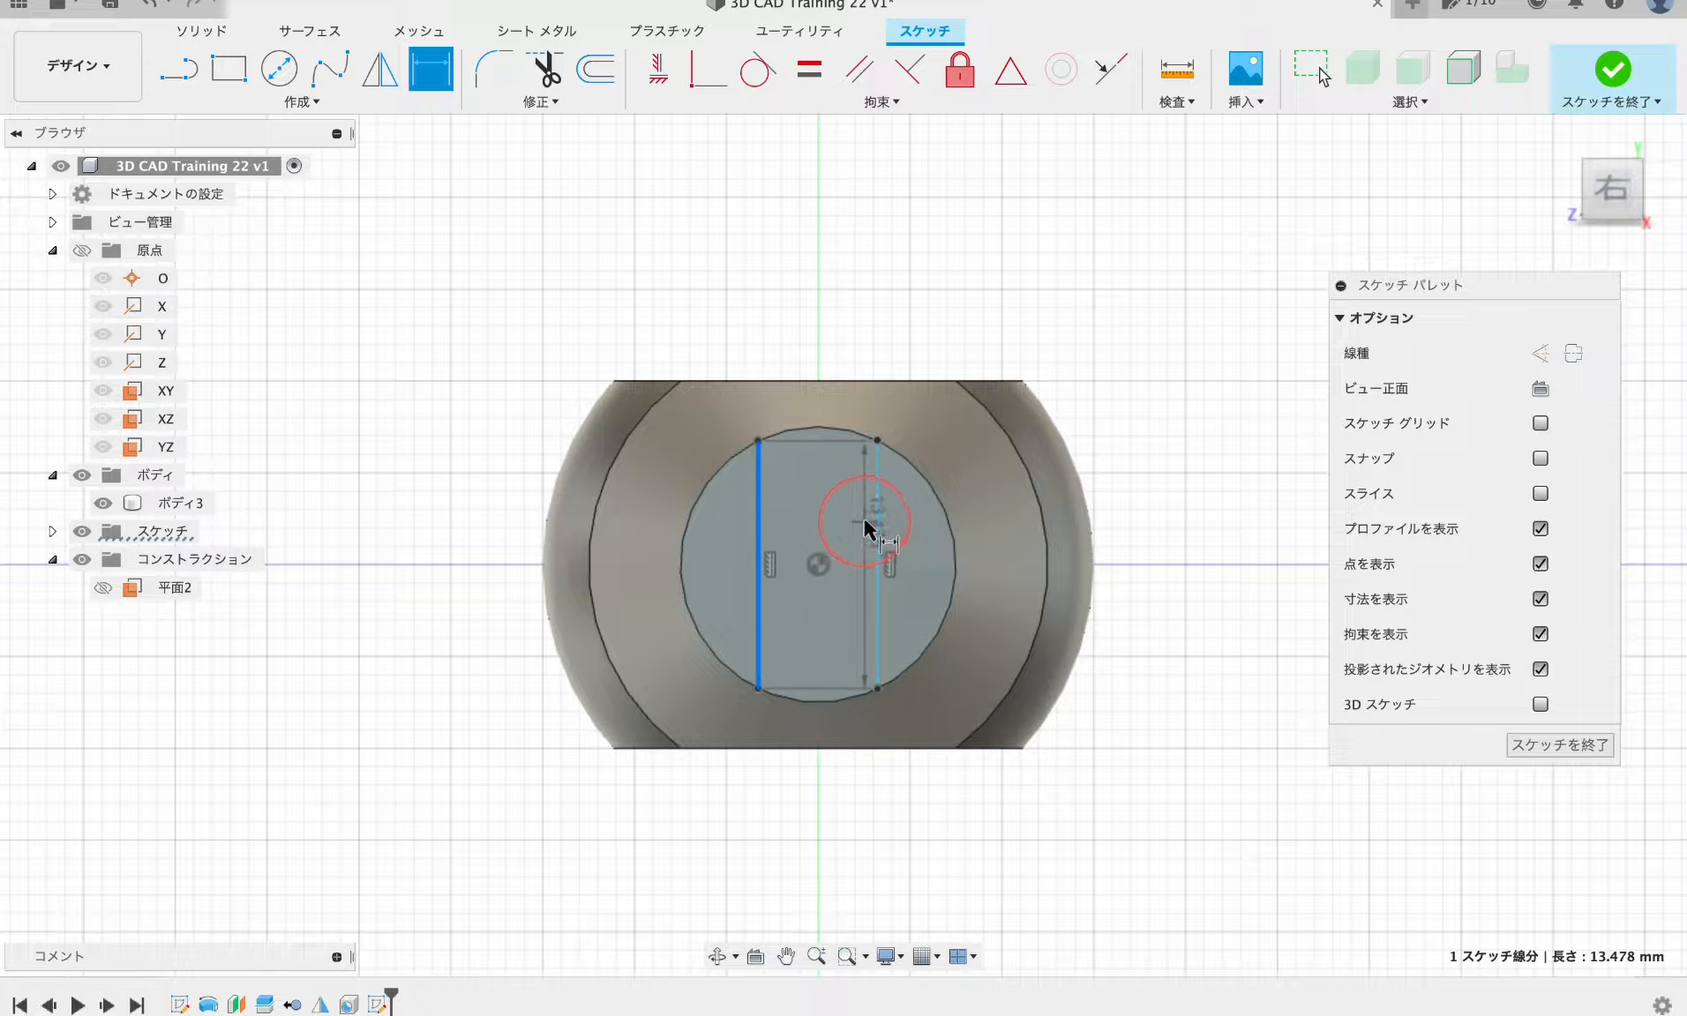
{"action": "left_click", "coordinate": [864, 521]}
{"action": "left_click", "coordinate": [821, 840]}
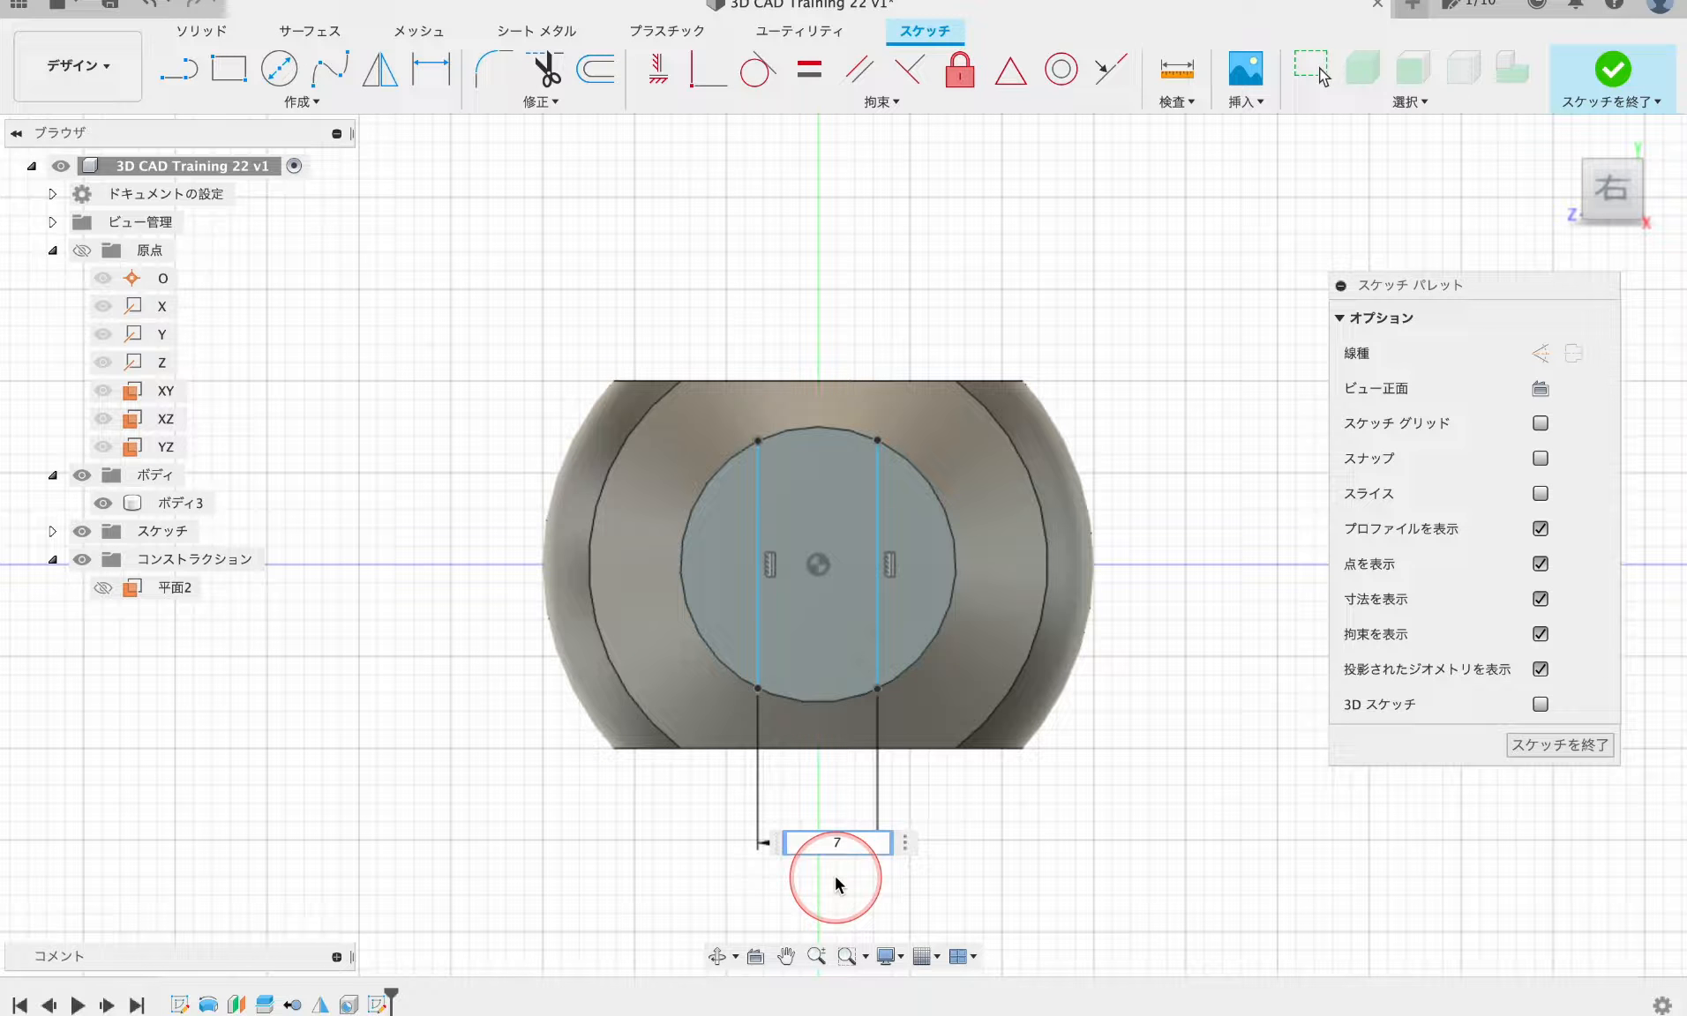
{"action": "type", "text": "7"}
{"action": "key", "text": "Return"}
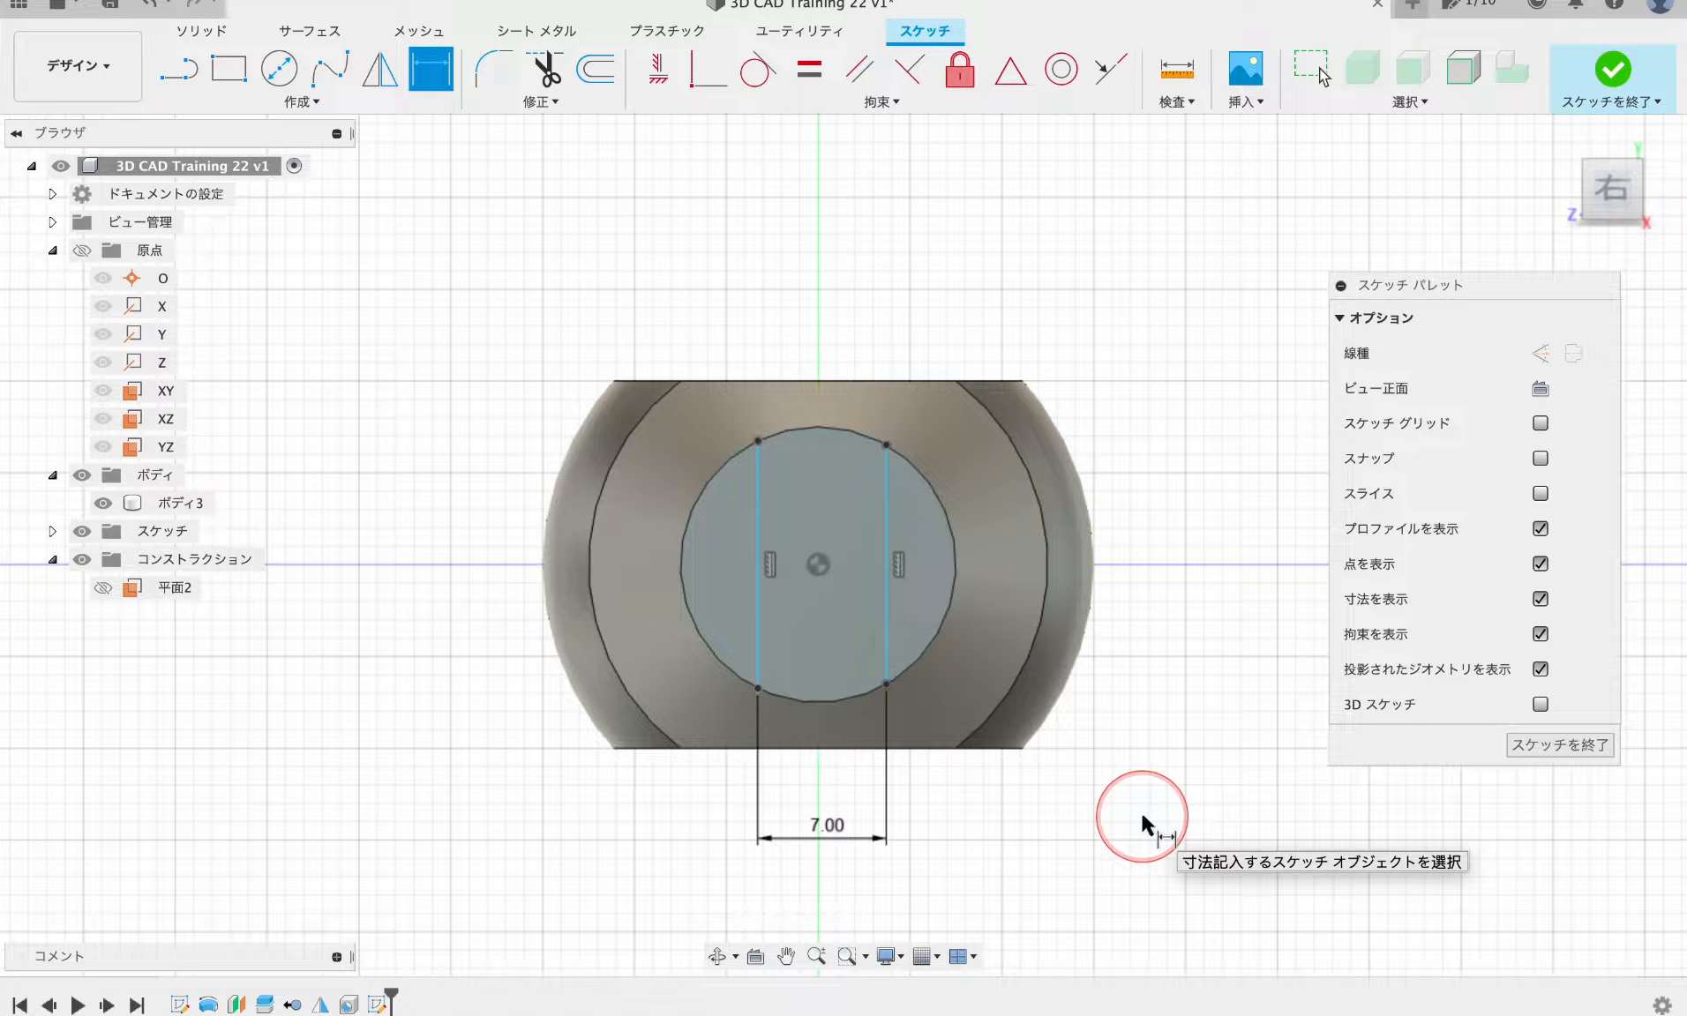
{"action": "key", "text": "Escape"}
- Apply an Equal constraint to the two vertical lines so they sit symmetrically about the centre, and finish the sketch
{"action": "mouse_move", "coordinate": [887, 623]}
{"action": "left_mouse_down"}
{"action": "mouse_move", "coordinate": [844, 611]}
{"action": "mouse_move", "coordinate": [913, 622]}
{"action": "mouse_move", "coordinate": [829, 619]}
{"action": "mouse_move", "coordinate": [860, 621]}
{"action": "left_mouse_up"}
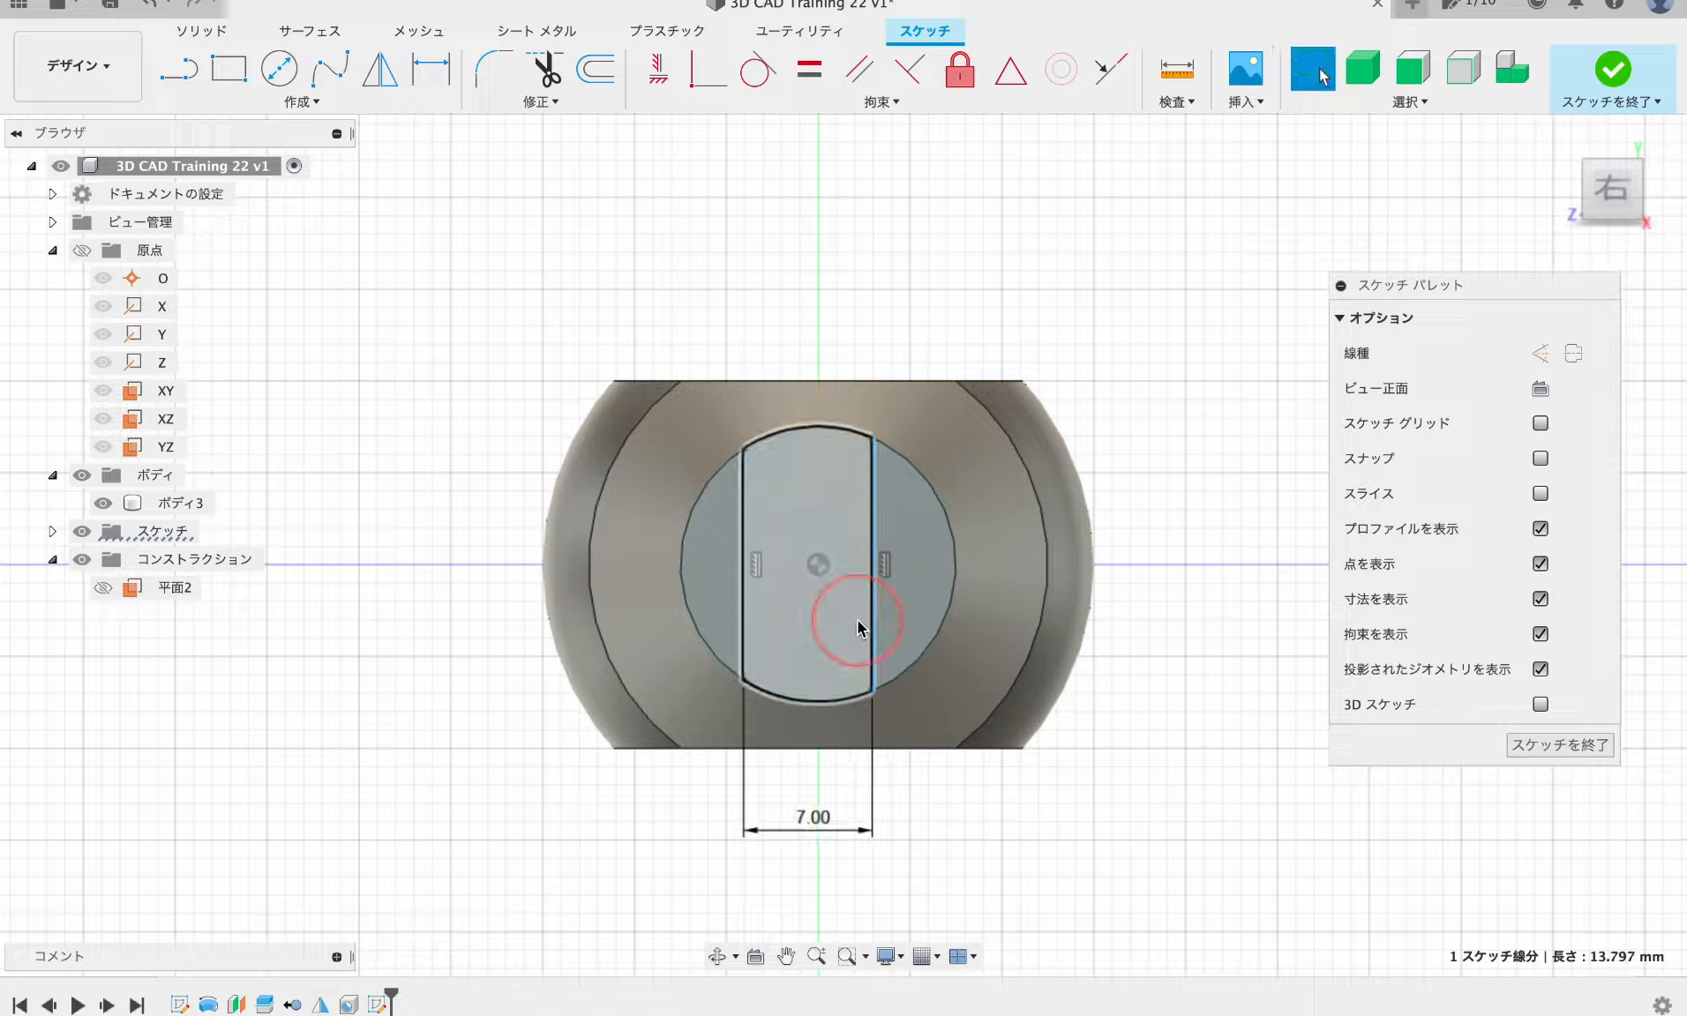
{"action": "left_click", "coordinate": [809, 69]}
{"action": "left_click", "coordinate": [746, 535]}
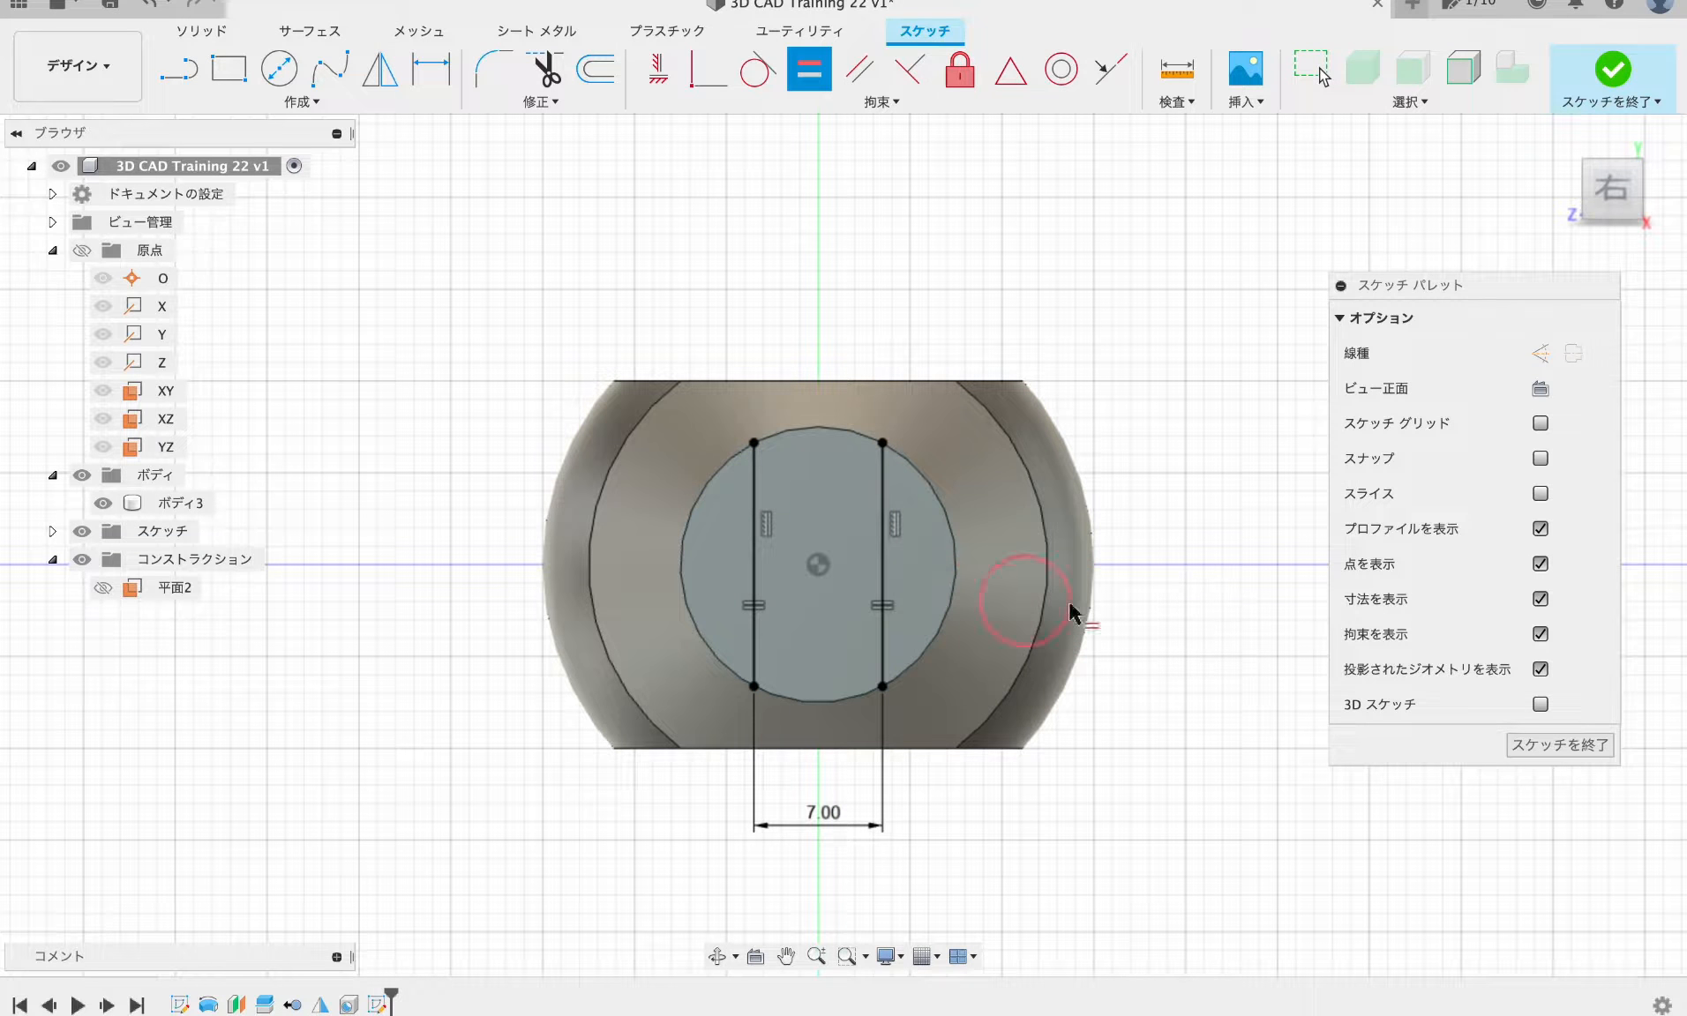
{"action": "key", "text": "Escape"}
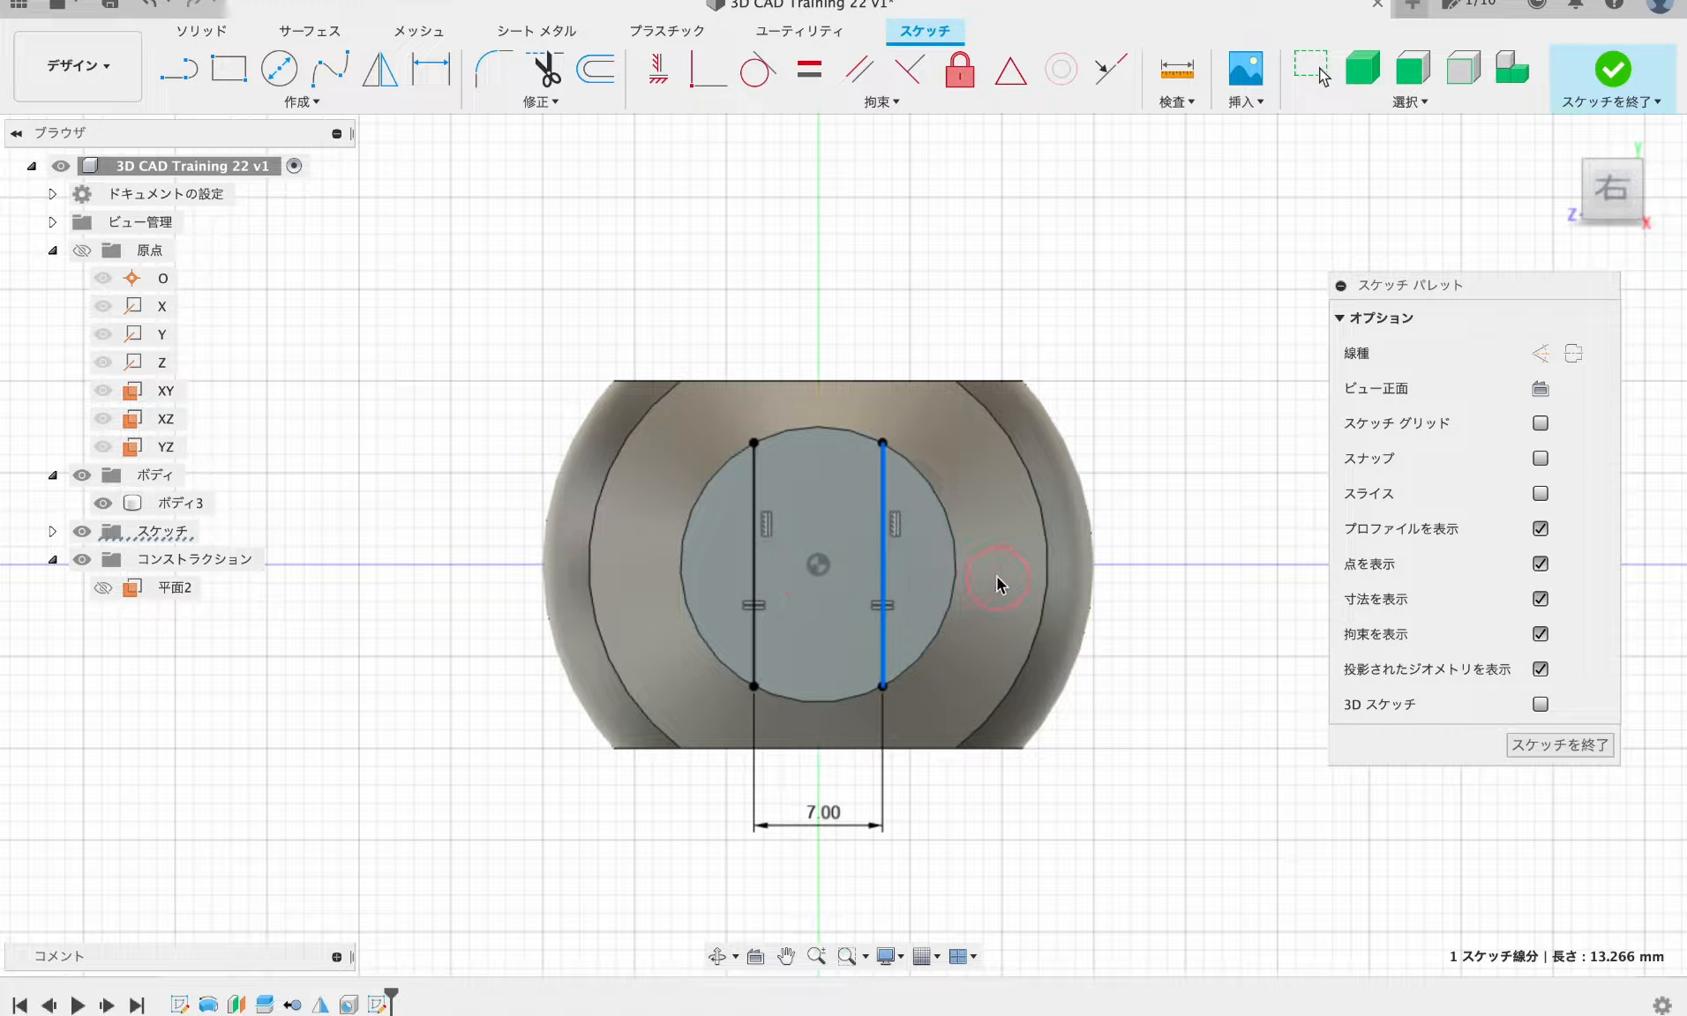
{"action": "left_click", "coordinate": [955, 592], "text": "shift"}
{"action": "left_click", "coordinate": [751, 584], "text": "shift"}
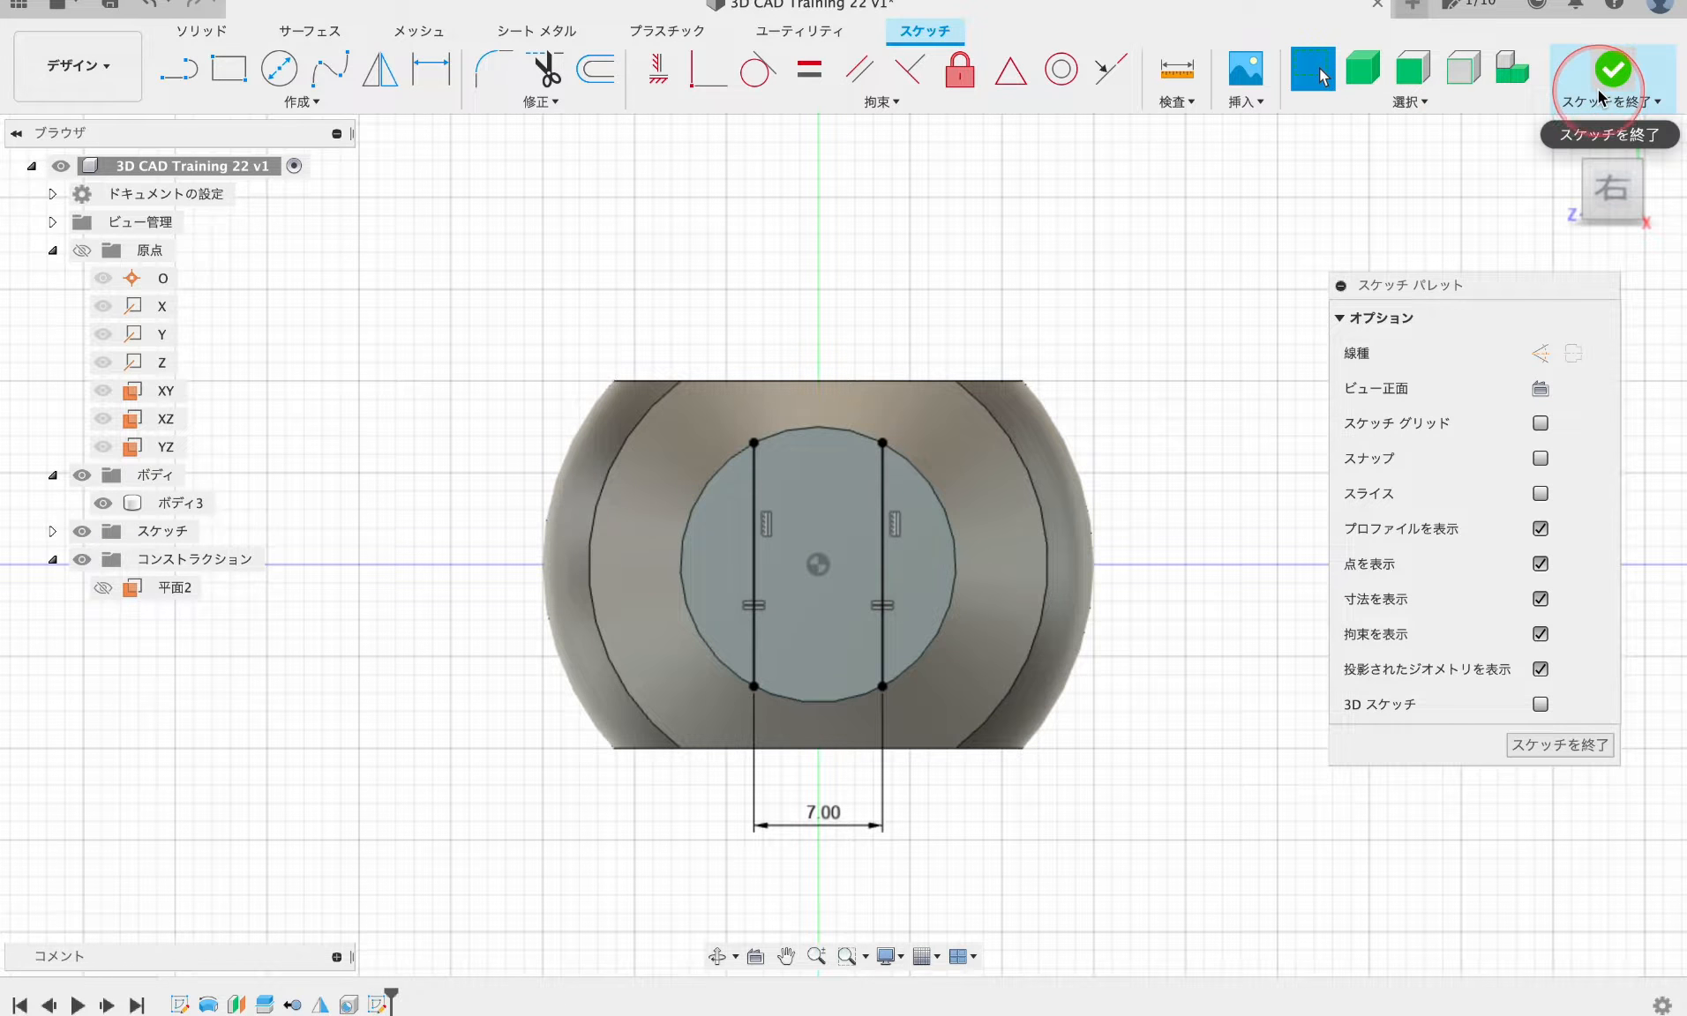
{"action": "left_click", "coordinate": [1566, 75]}
- Extrude the middle profile between the two lines 15 mm outward from the neck's end face, joined to the body
{"action": "mouse_move", "coordinate": [1227, 644]}
{"action": "middle_mouse_down"}
{"action": "mouse_move", "coordinate": [998, 606]}
{"action": "mouse_move", "coordinate": [1077, 622]}
{"action": "mouse_move", "coordinate": [1130, 603]}
{"action": "mouse_move", "coordinate": [1116, 574]}
{"action": "middle_mouse_up"}
{"action": "scroll", "coordinate": [997, 606], "scroll_direction": "down", "scroll_amount": 2}
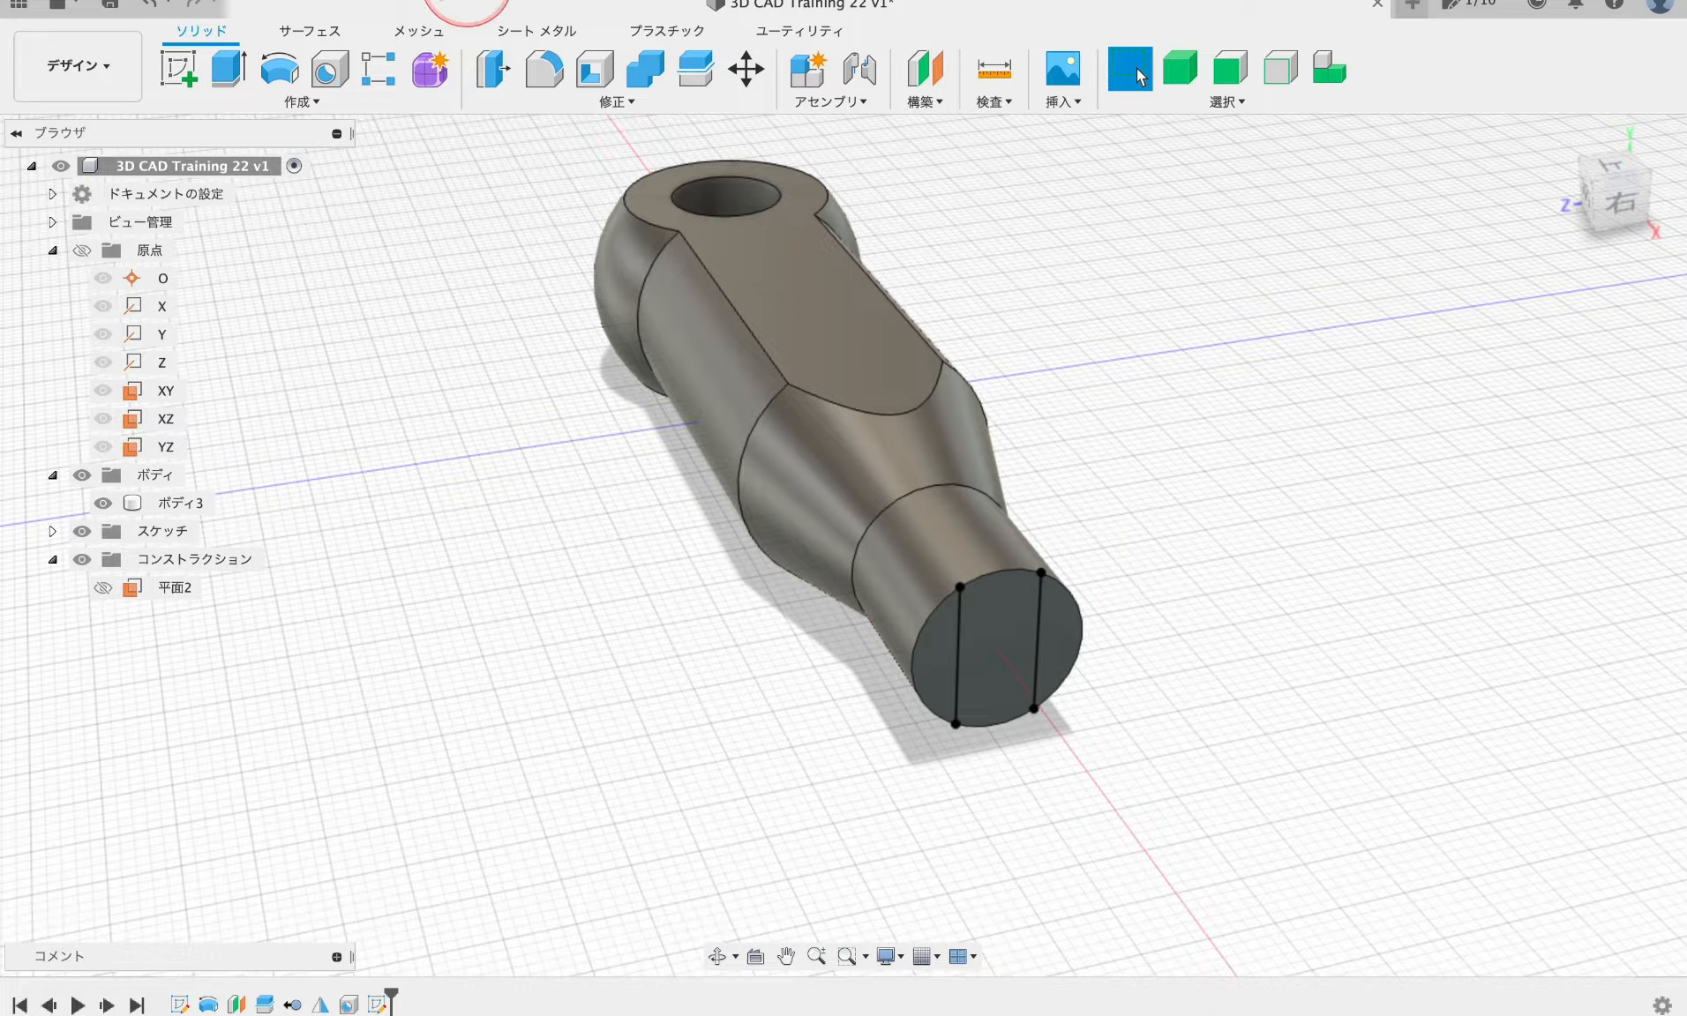
{"action": "left_click", "coordinate": [229, 68]}
{"action": "left_click", "coordinate": [988, 675]}
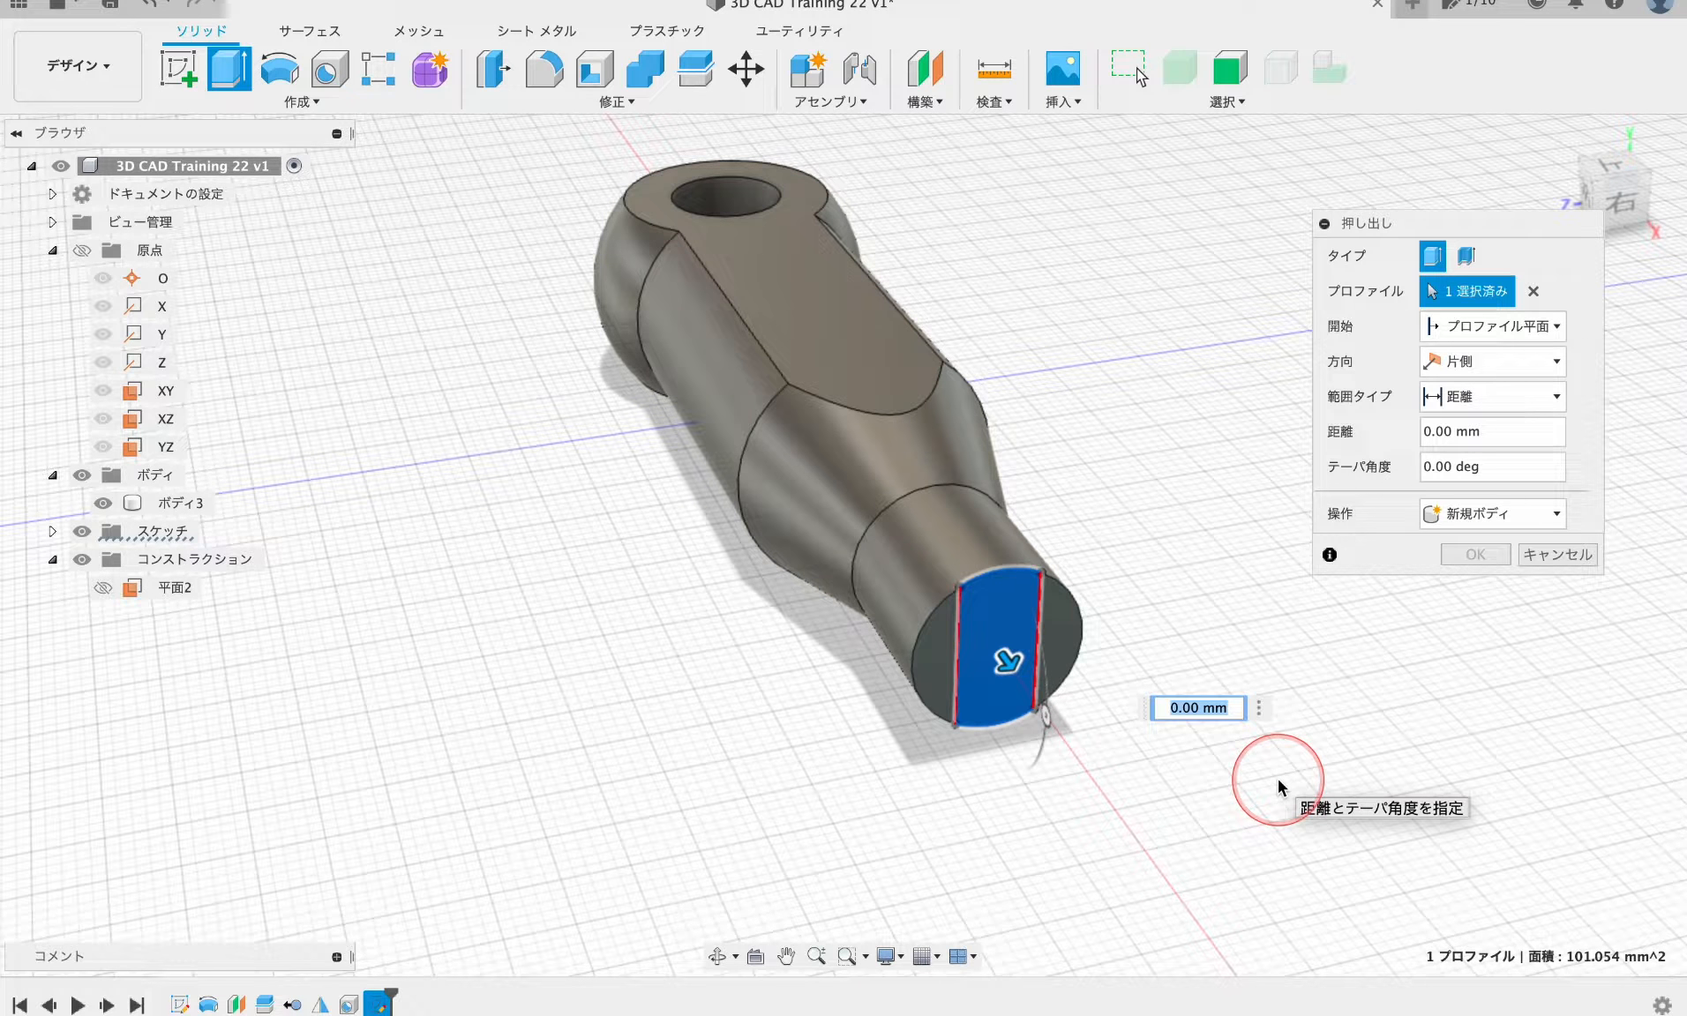
{"action": "type", "text": "15"}
{"action": "key", "text": "Return"}
- Create a sketch on the front flat side face of the extruded tongue
{"action": "scroll", "coordinate": [1276, 783], "scroll_direction": "down", "scroll_amount": 2}
{"action": "middle_click_drag", "start_coordinate": [1208, 819], "coordinate": [1194, 679], "text": "shift"}
{"action": "scroll", "coordinate": [1193, 668], "scroll_direction": "up", "scroll_amount": 2}
{"action": "scroll", "coordinate": [1195, 675], "scroll_direction": "up", "scroll_amount": 1}
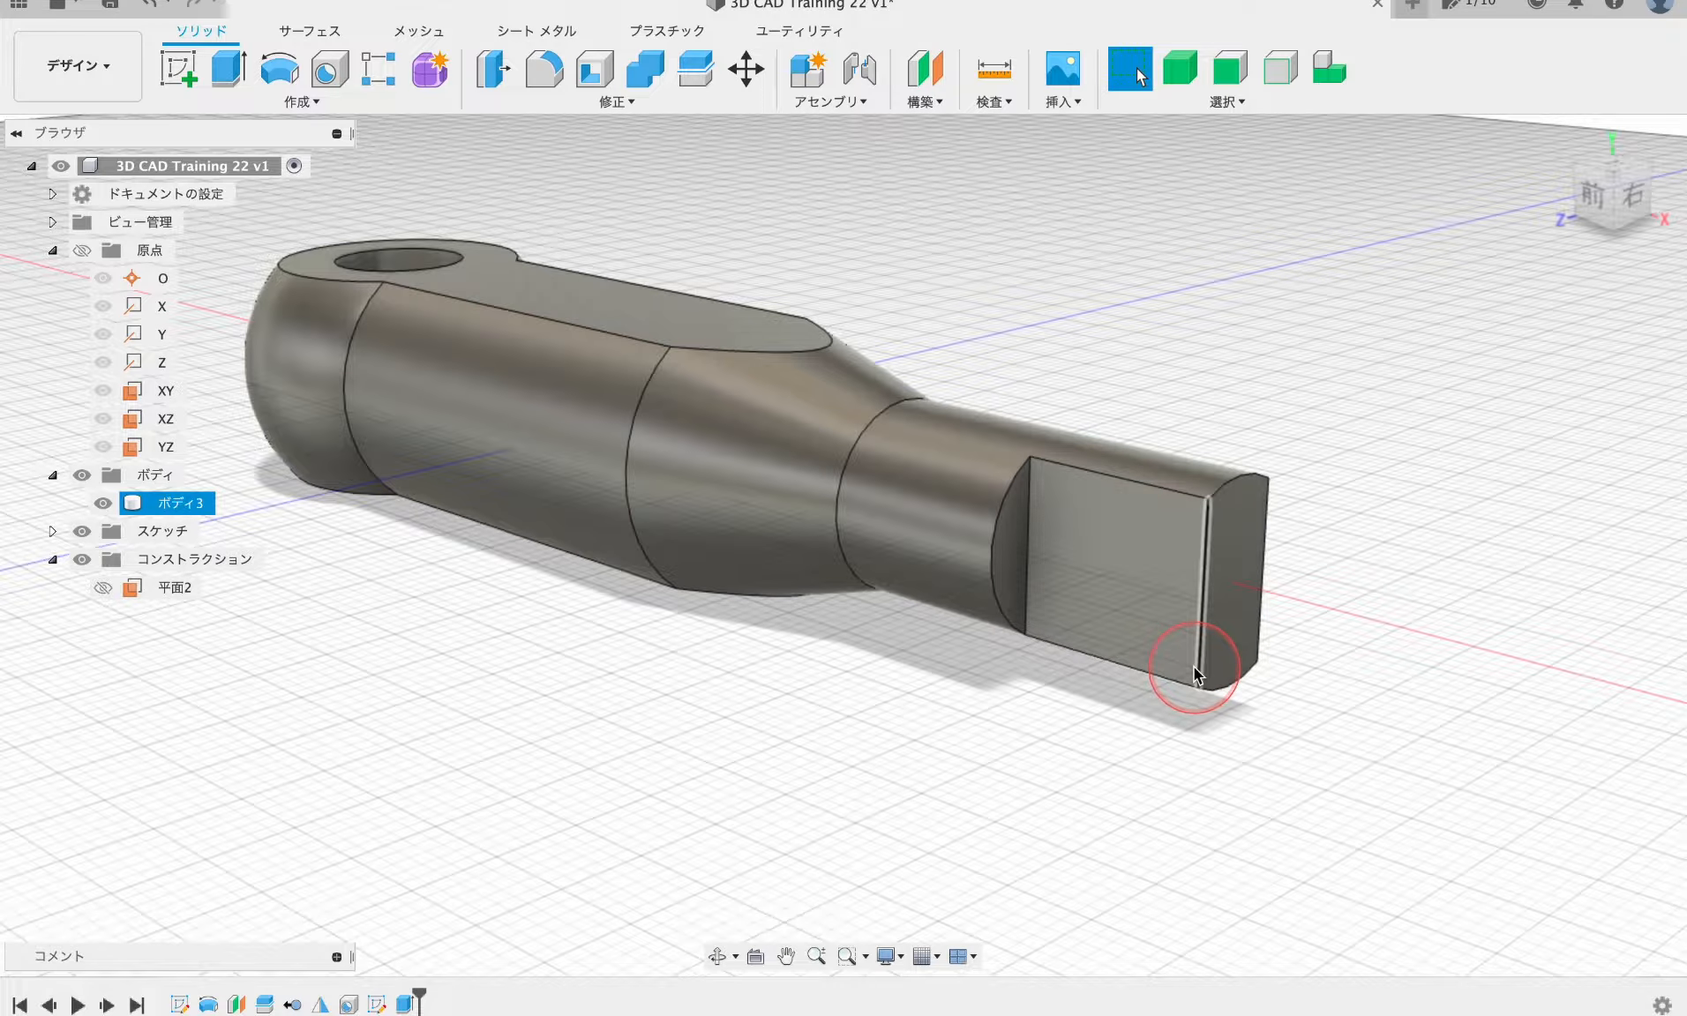
{"action": "left_click", "coordinate": [1122, 572]}
{"action": "right_click", "coordinate": [1122, 573]}
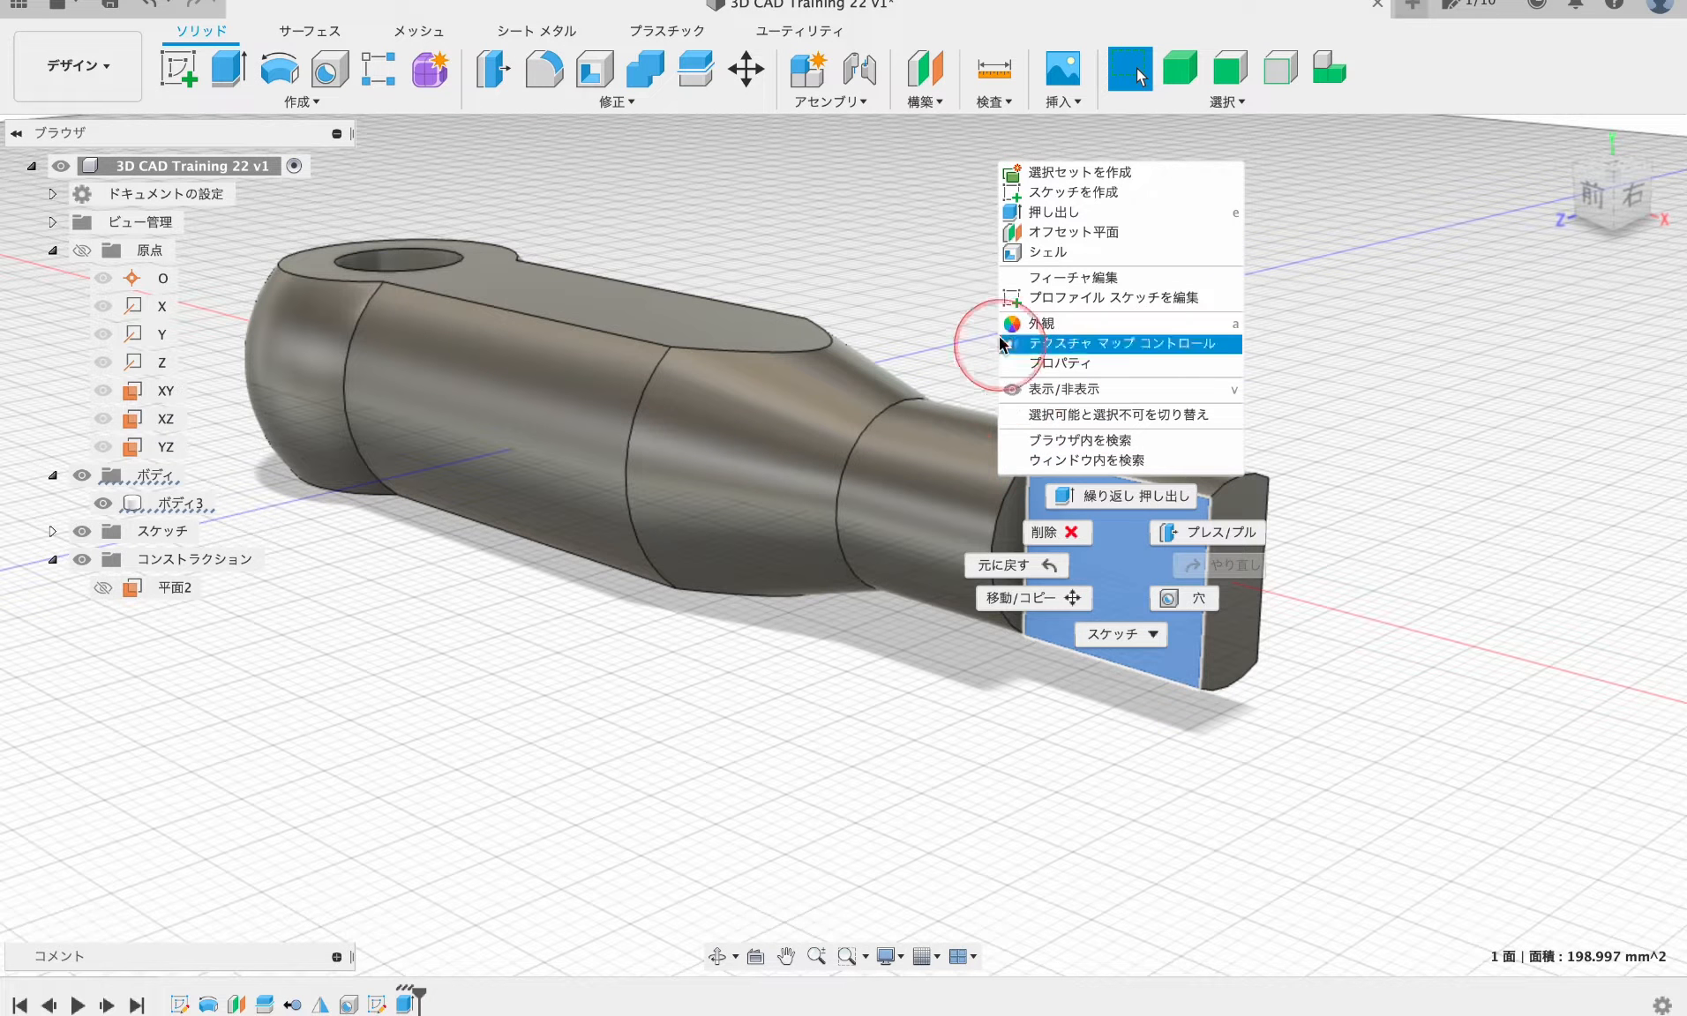
{"action": "left_click", "coordinate": [1066, 192]}
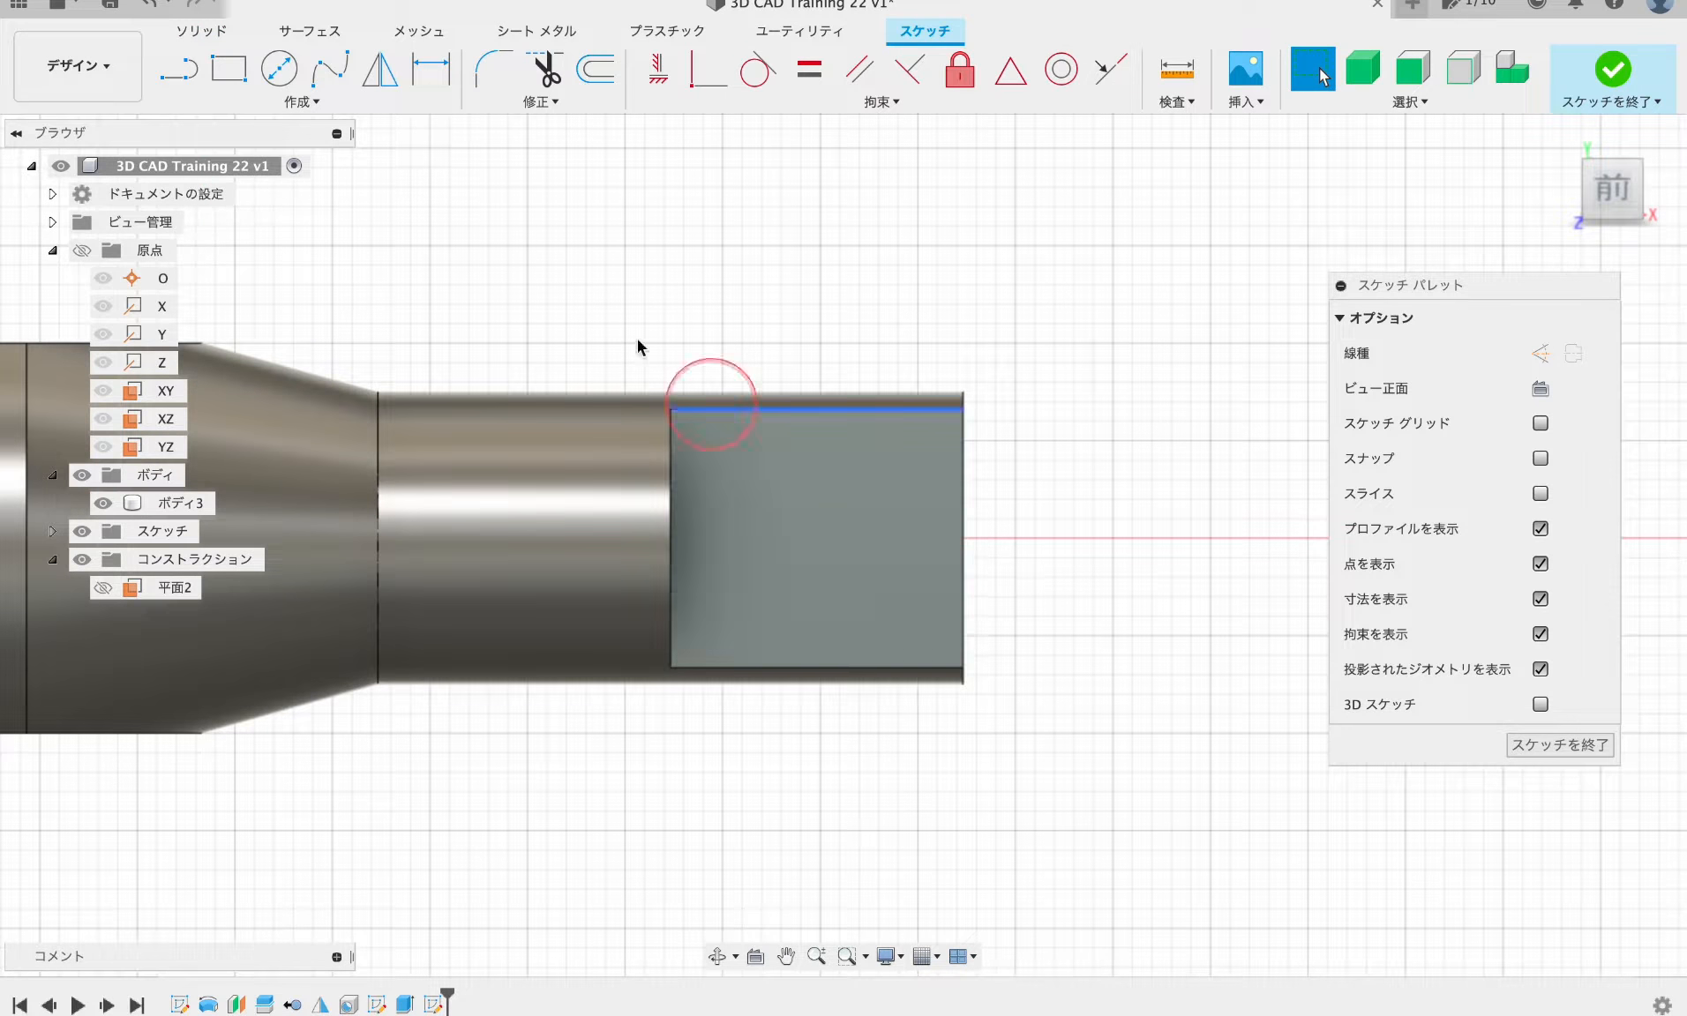
- Place a sketch point on the tongue's flat face and constrain it horizontally in line with the origin
{"action": "left_click", "coordinate": [294, 104]}
{"action": "left_click", "coordinate": [212, 348]}
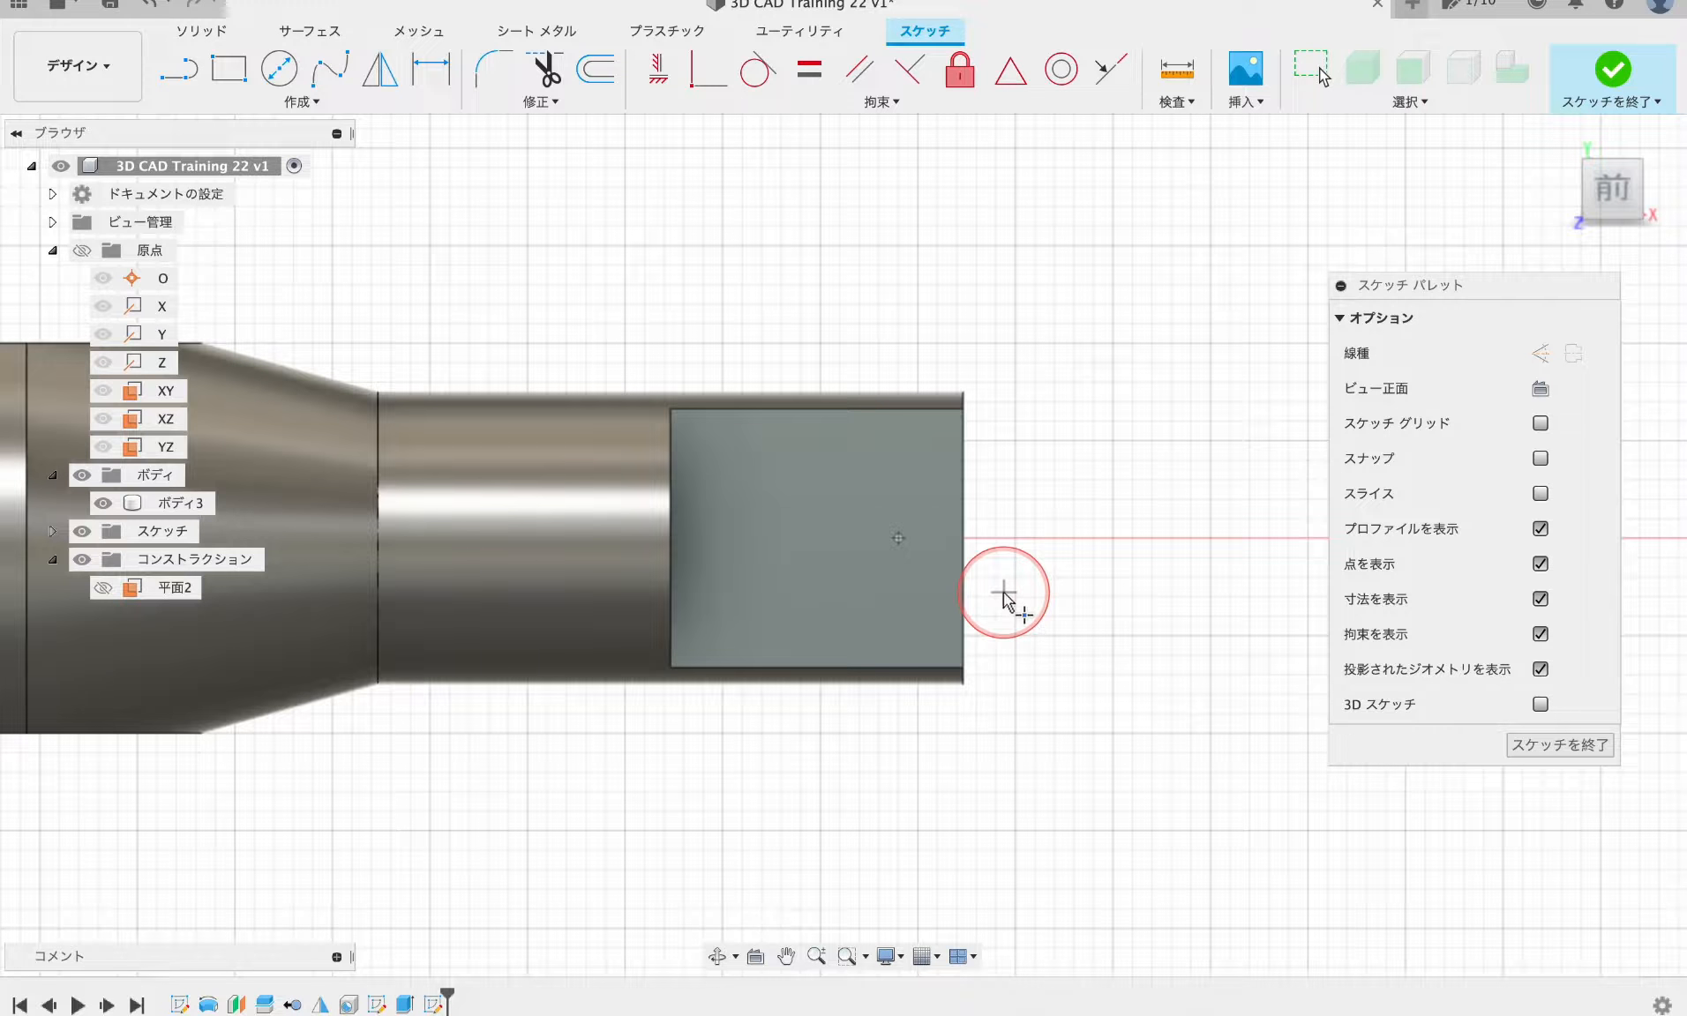
{"action": "key", "text": "Escape"}
{"action": "scroll", "coordinate": [1009, 594], "scroll_direction": "down", "scroll_amount": 5}
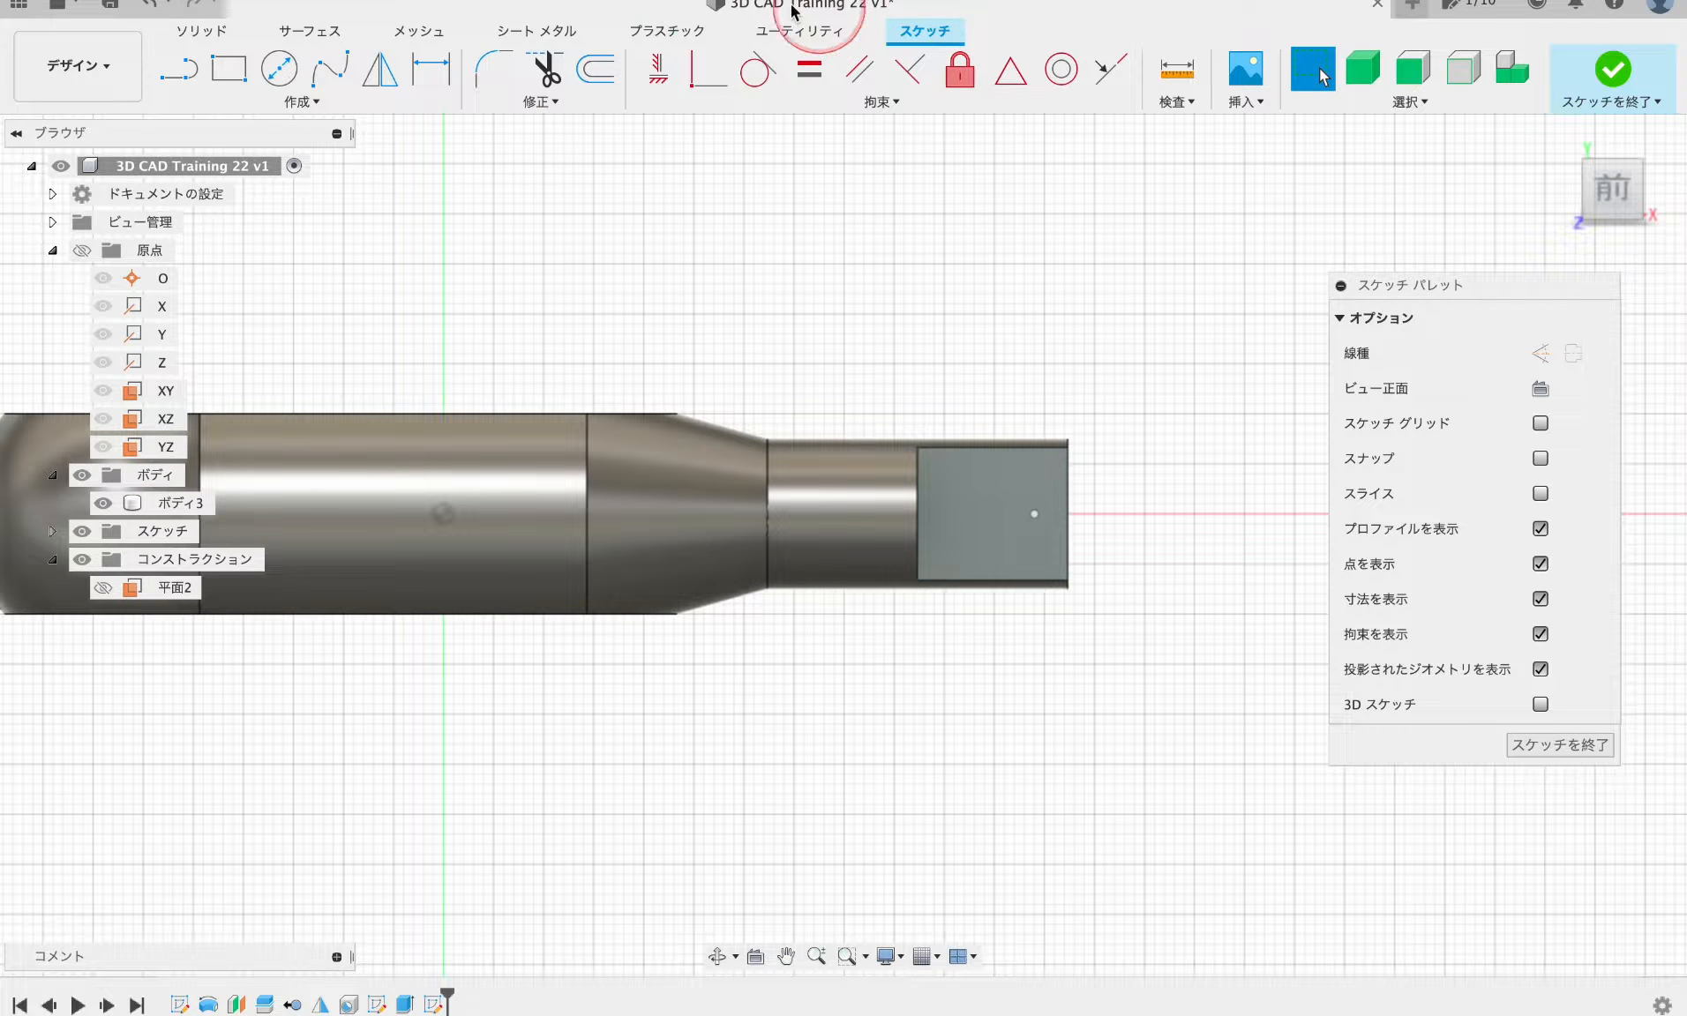
{"action": "left_click", "coordinate": [657, 71]}
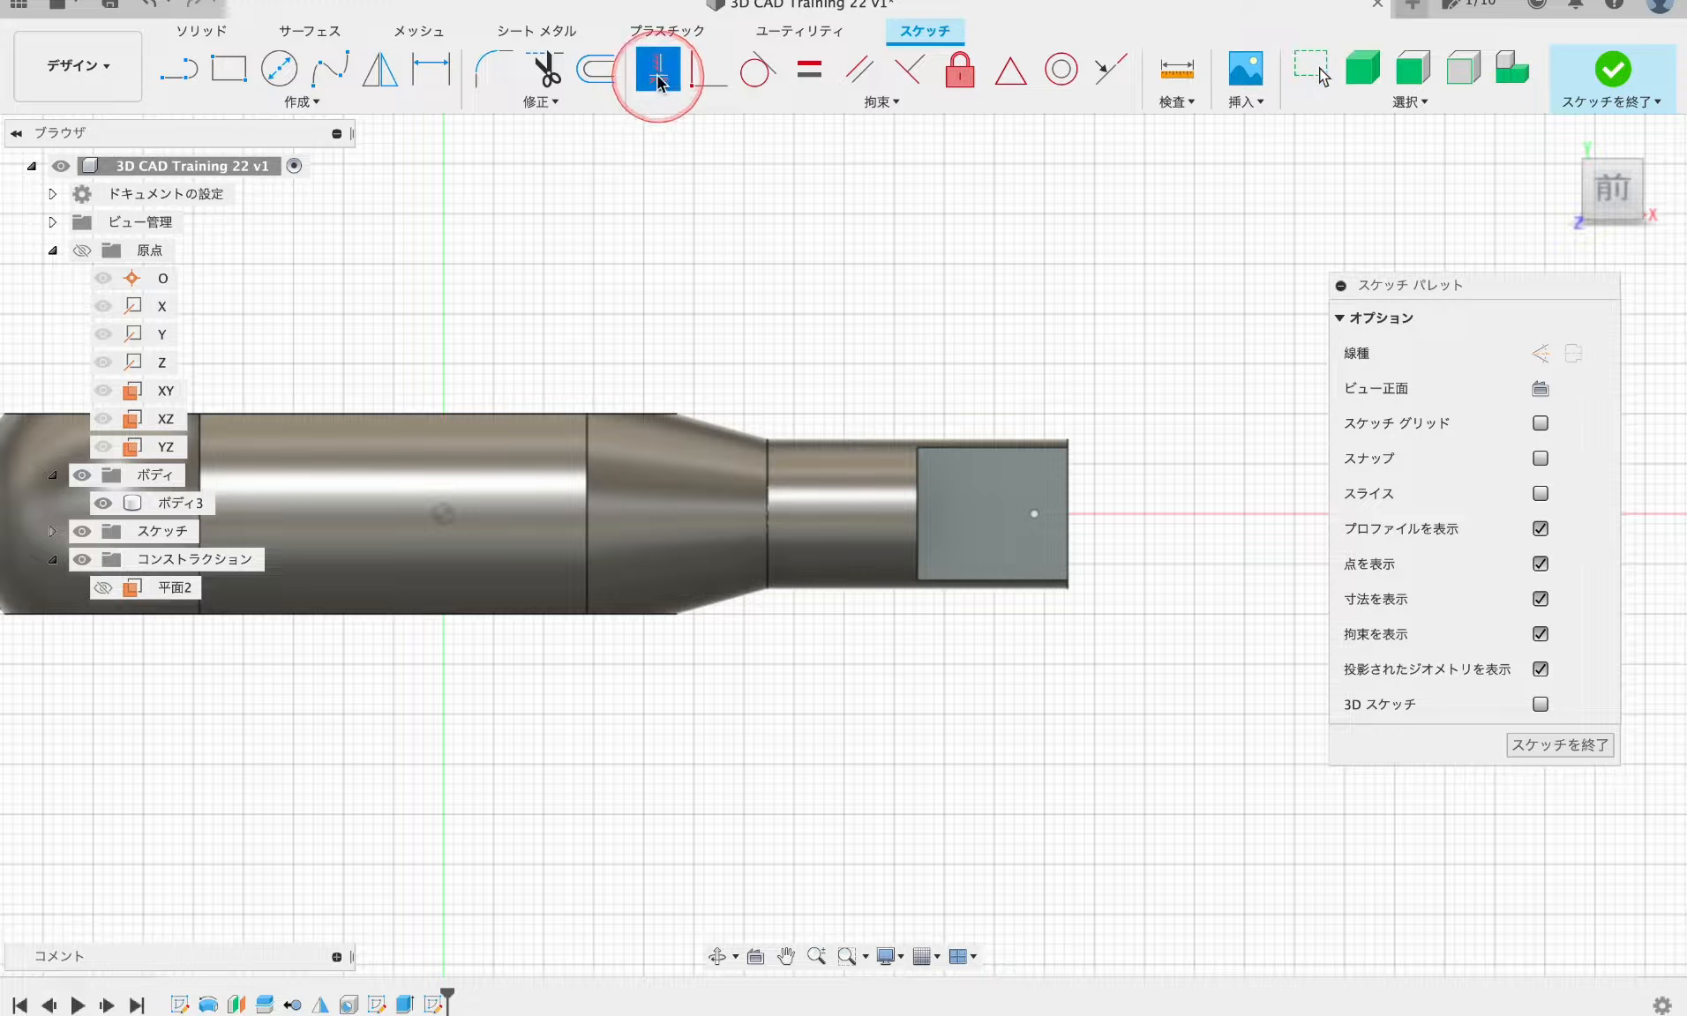
{"action": "left_click", "coordinate": [1032, 513]}
{"action": "key", "text": "Escape"}
{"action": "scroll", "coordinate": [1095, 527], "scroll_direction": "up", "scroll_amount": 4}
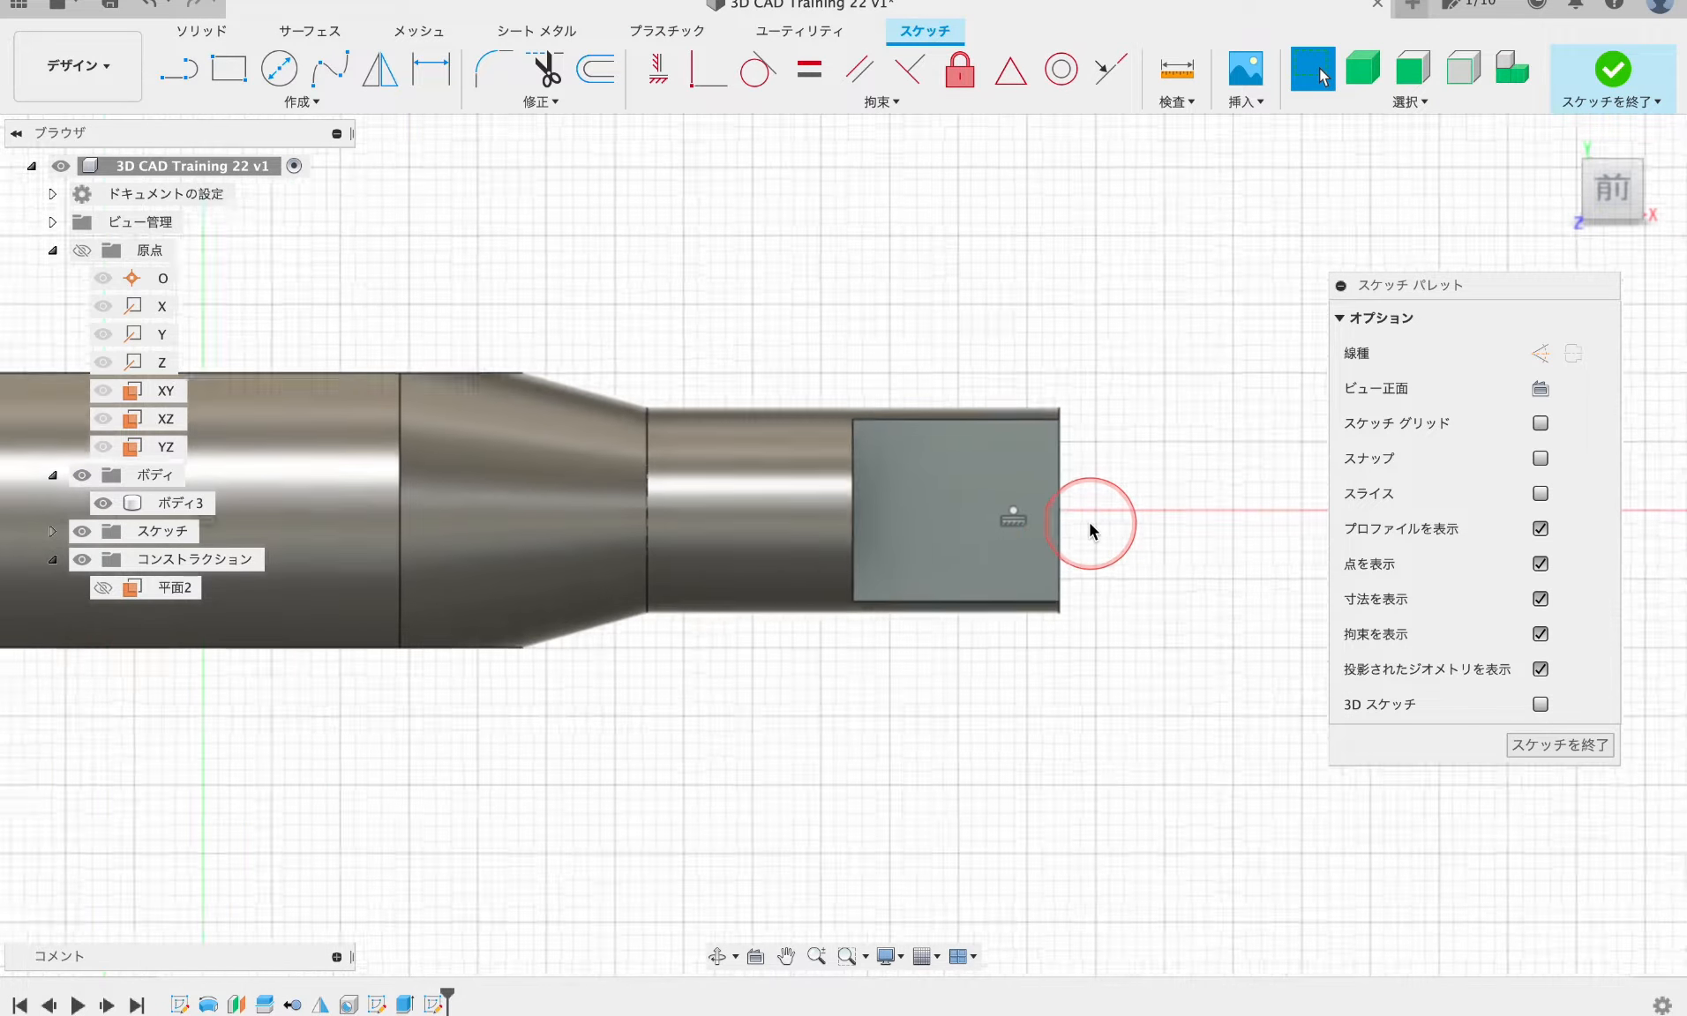
- Dimension the sketch point 7.5 mm from the tongue's end edge and finish the sketch
{"action": "left_click", "coordinate": [432, 69]}
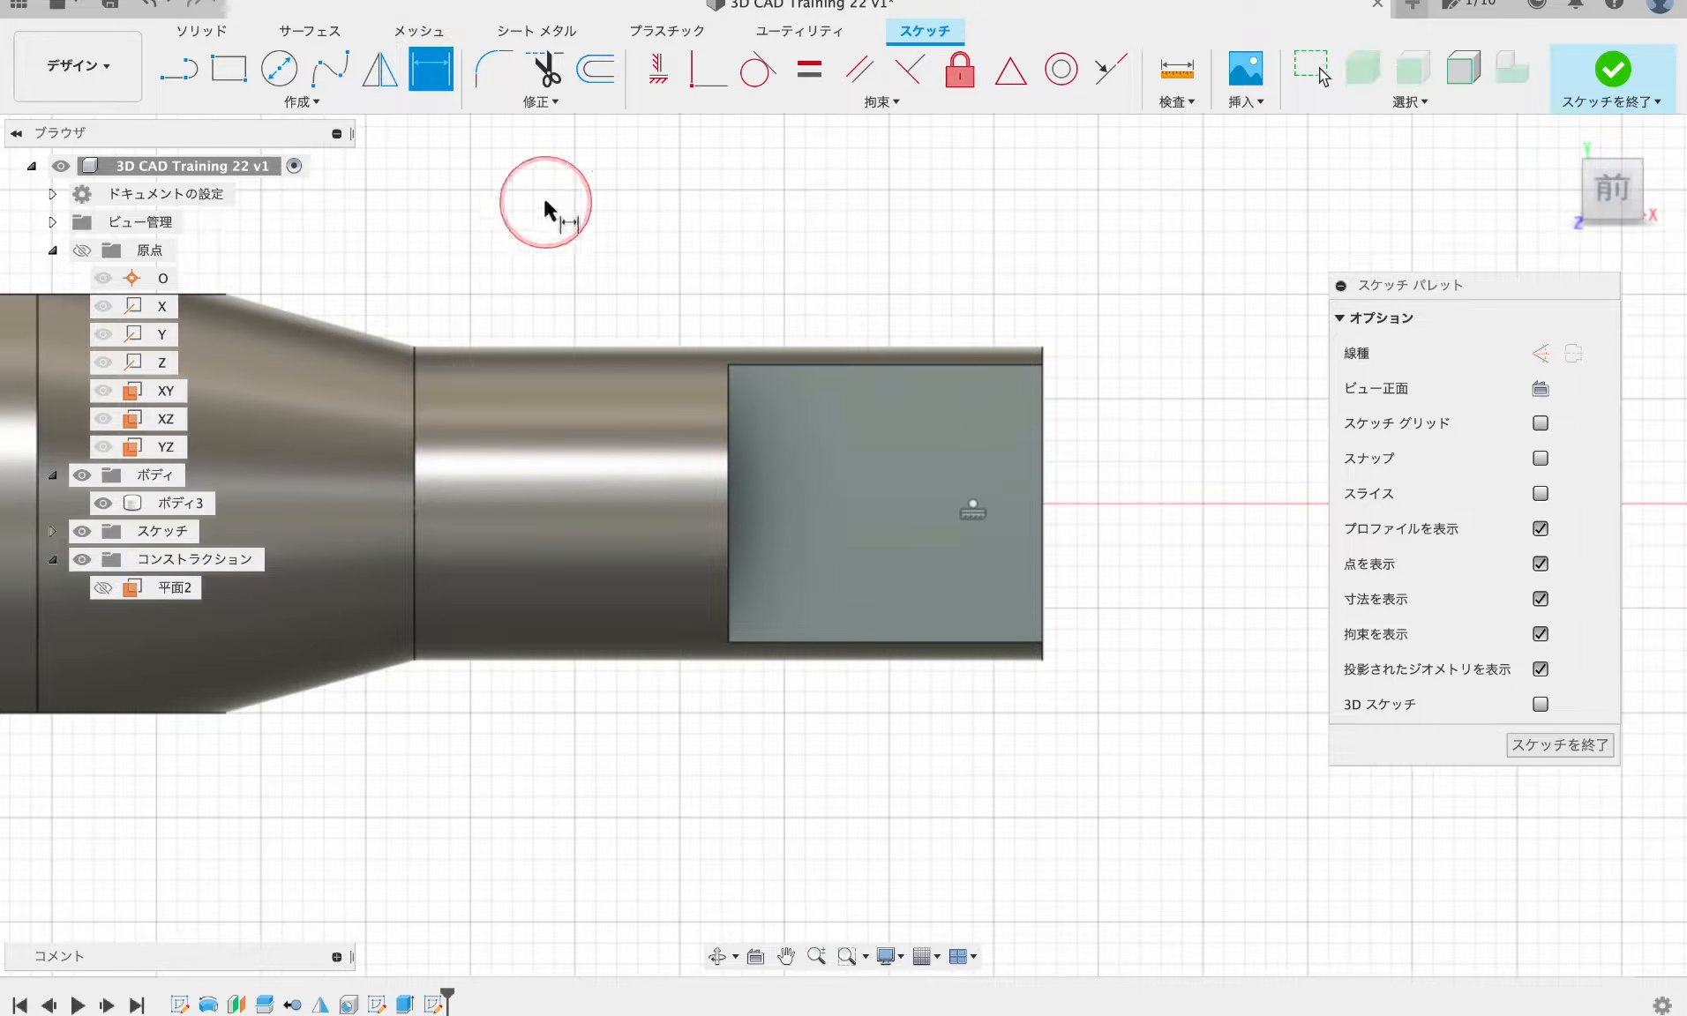
{"action": "left_click", "coordinate": [972, 509]}
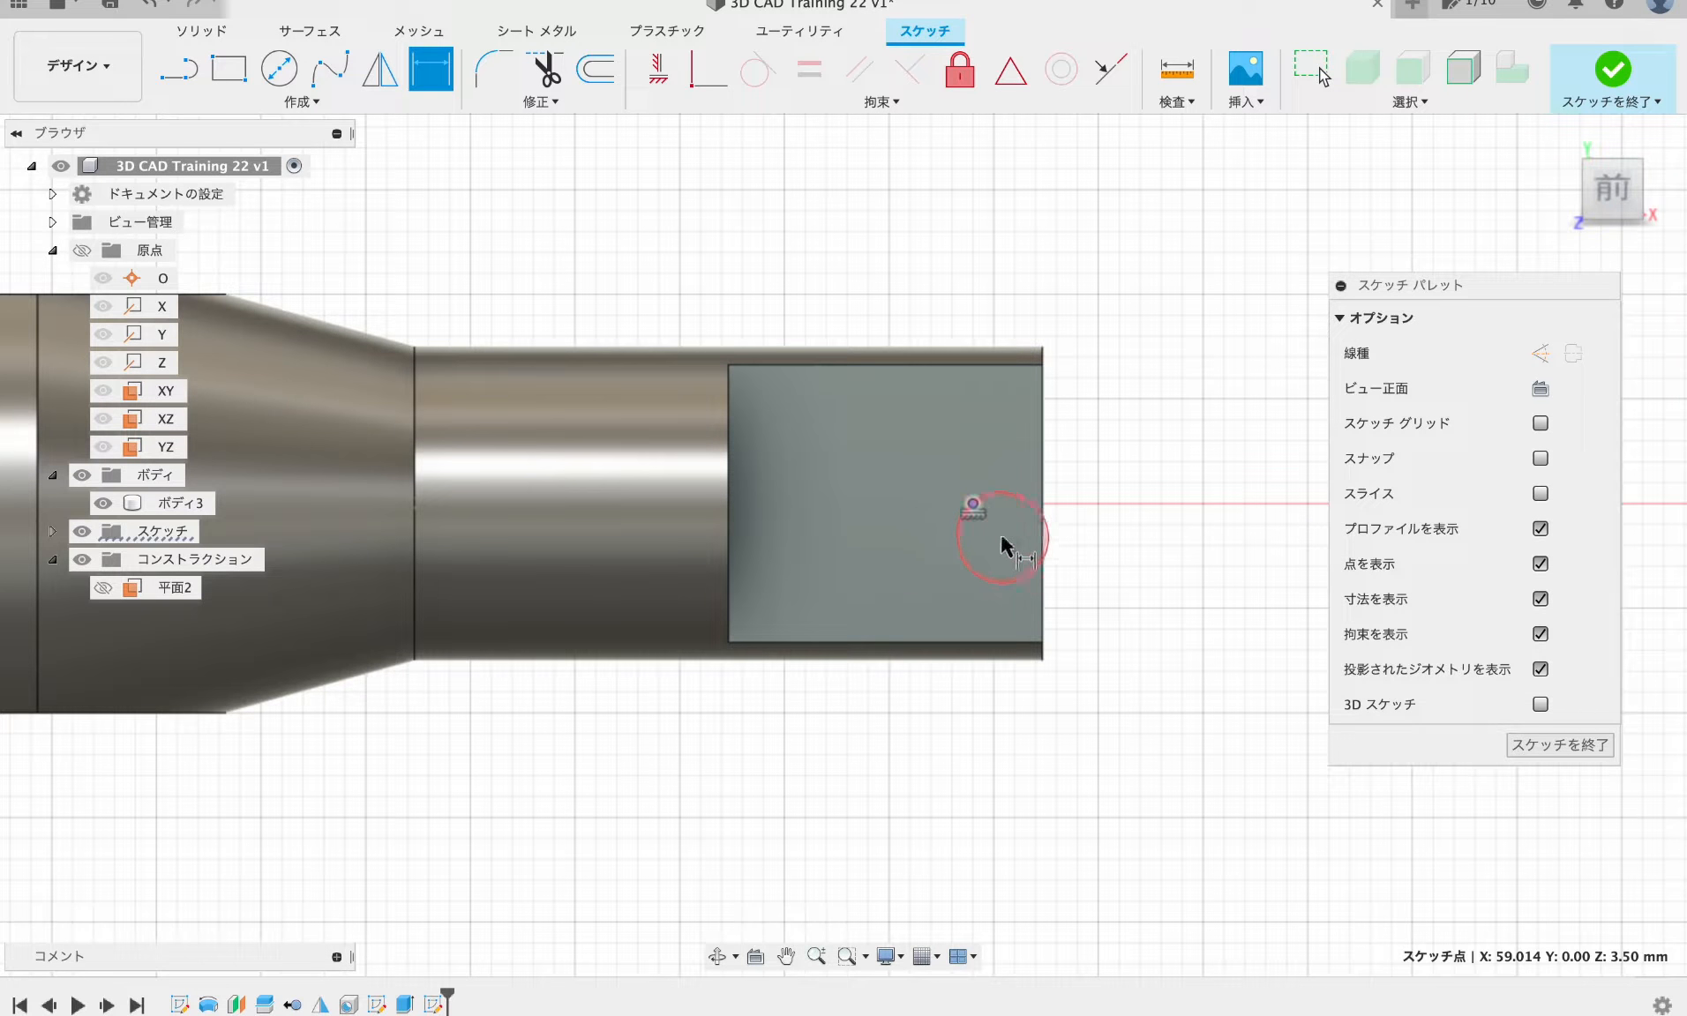
{"action": "left_click", "coordinate": [1041, 573]}
{"action": "left_click", "coordinate": [979, 776]}
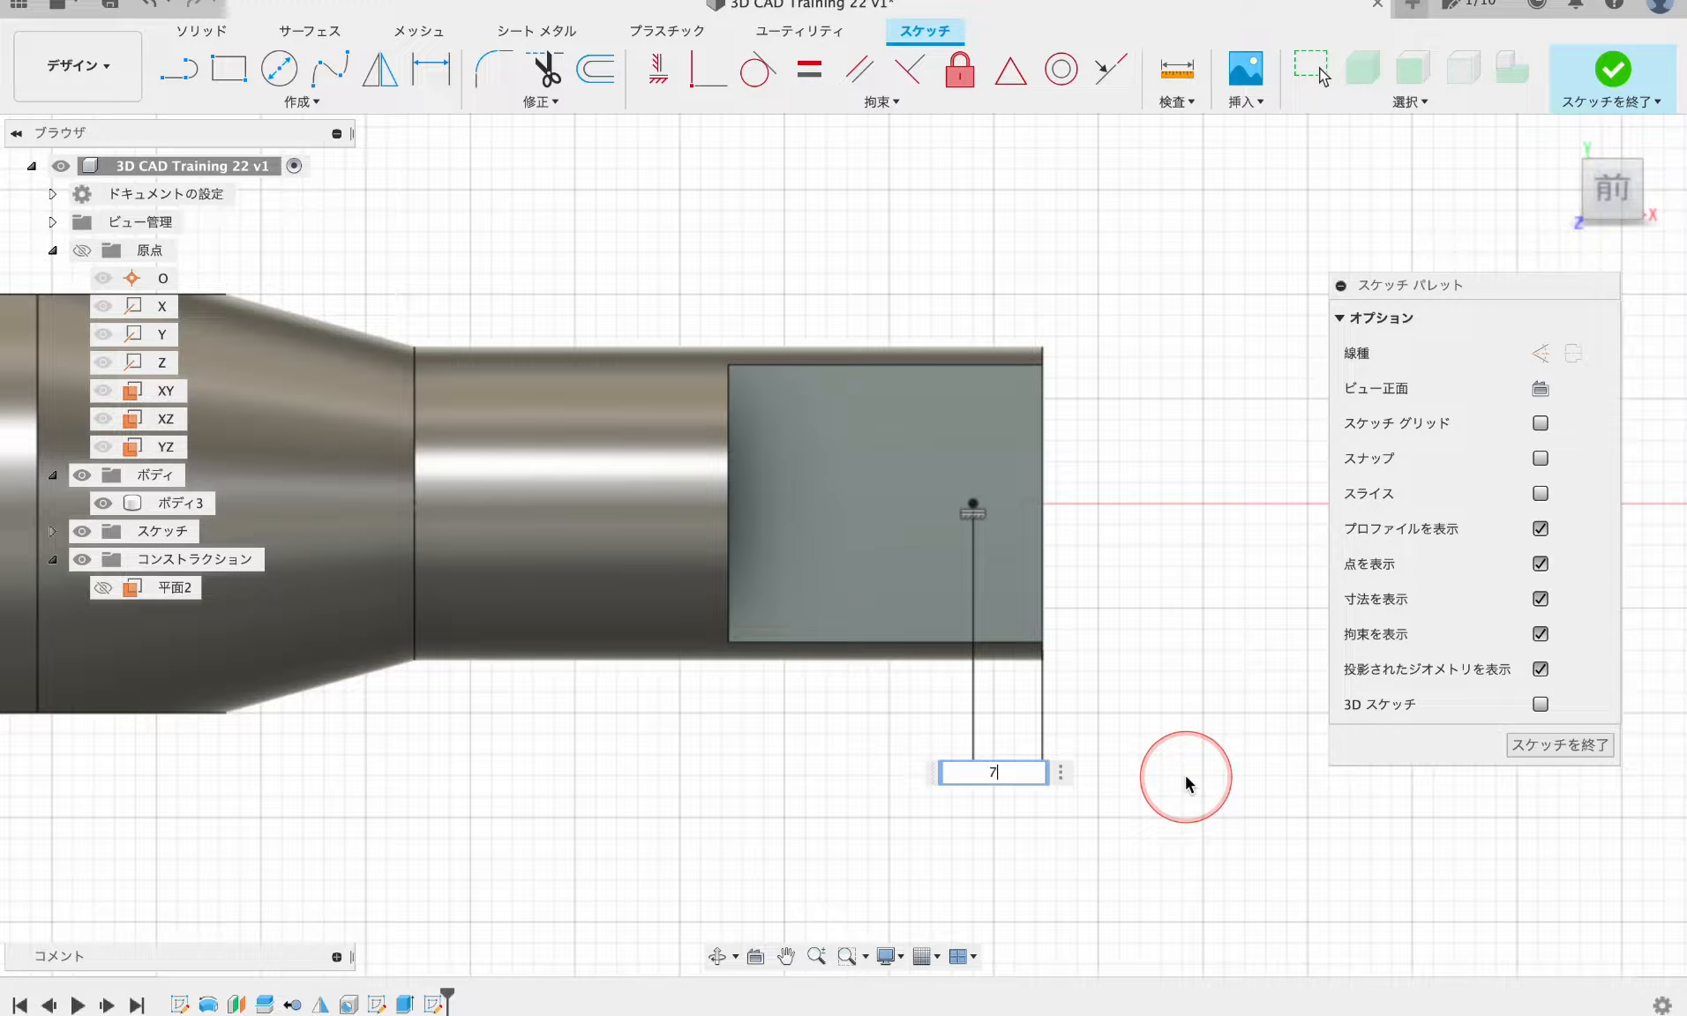
{"action": "type", "text": "7.5"}
{"action": "key", "text": "Return"}
{"action": "scroll", "coordinate": [1162, 720], "scroll_direction": "down", "scroll_amount": 3}
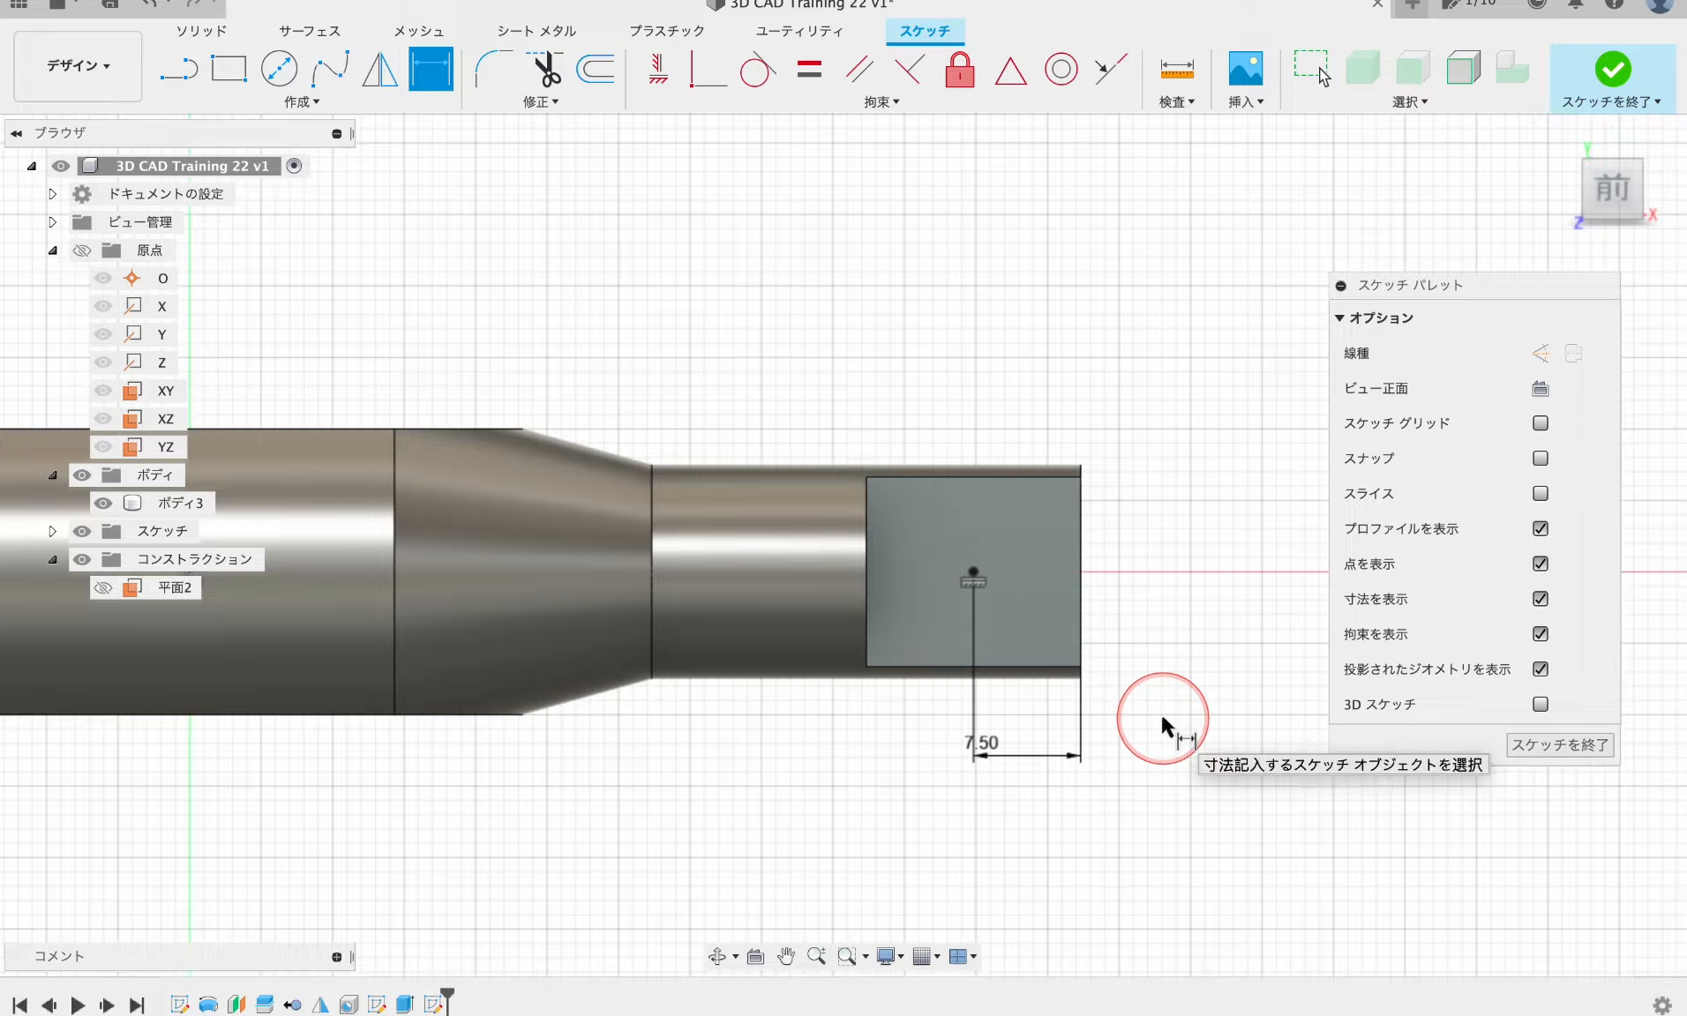
{"action": "key", "text": "Escape"}
{"action": "left_click", "coordinate": [1559, 71]}
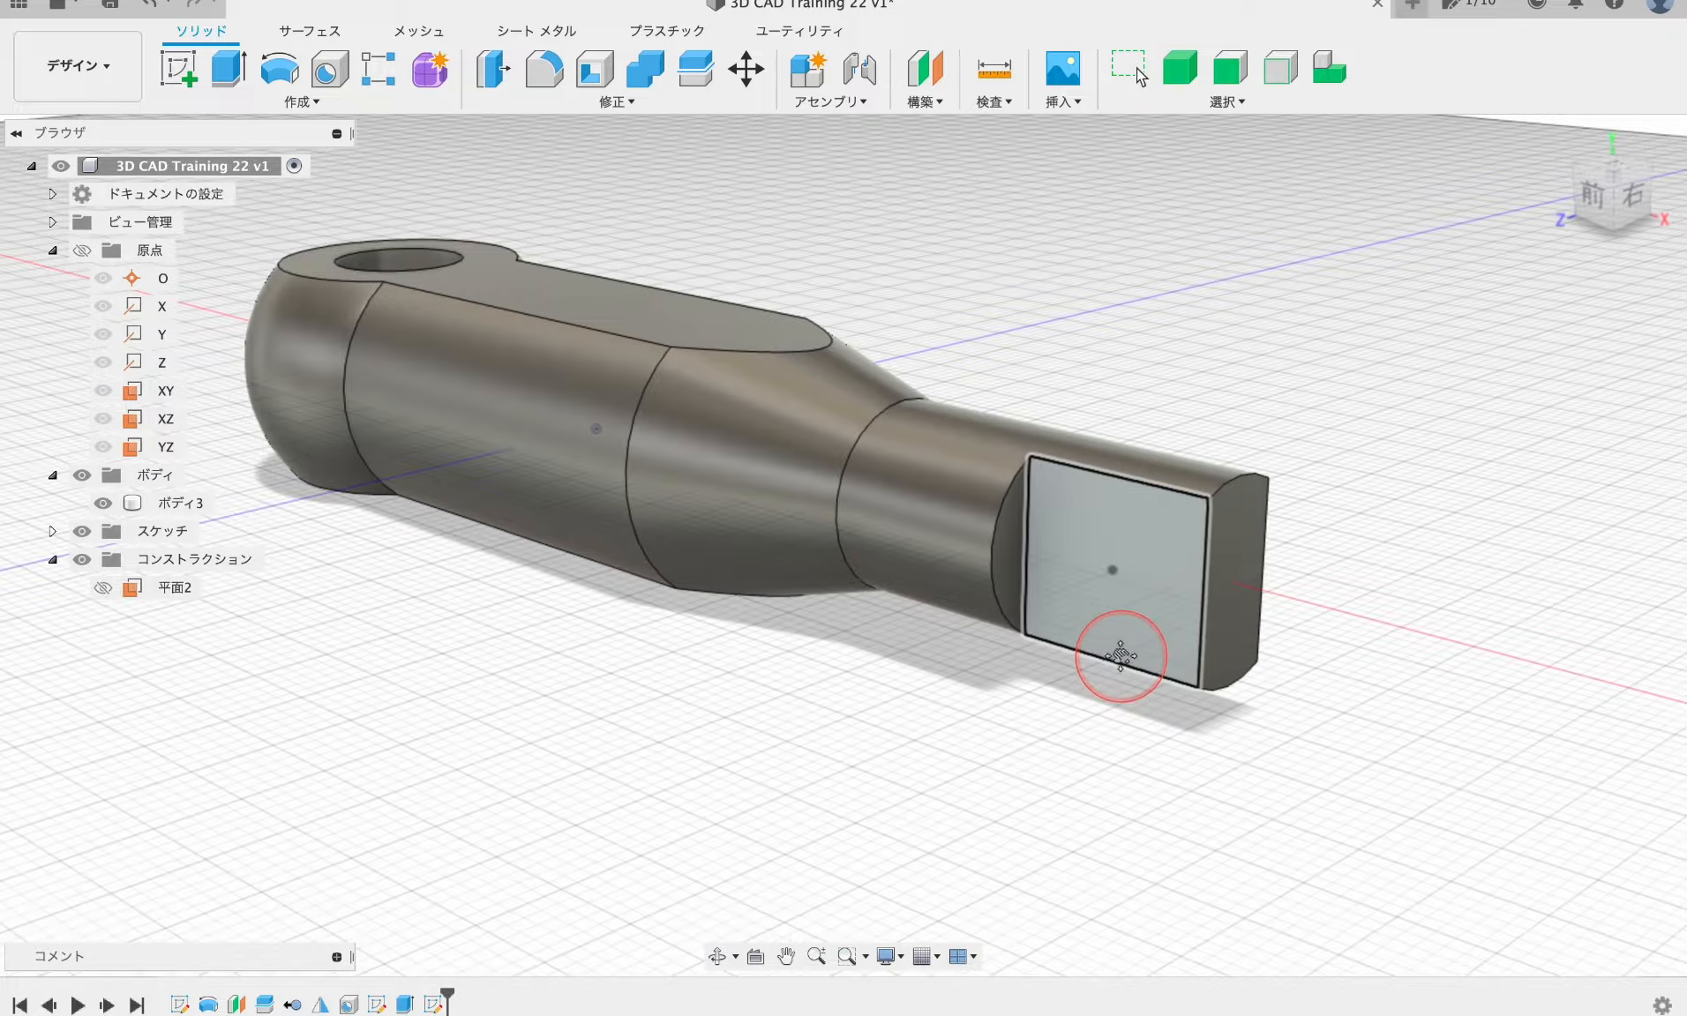
- Create a simple 5 mm hole through the entire tongue at the sketch point
{"action": "left_click", "coordinate": [343, 67]}
{"action": "left_click", "coordinate": [956, 557]}
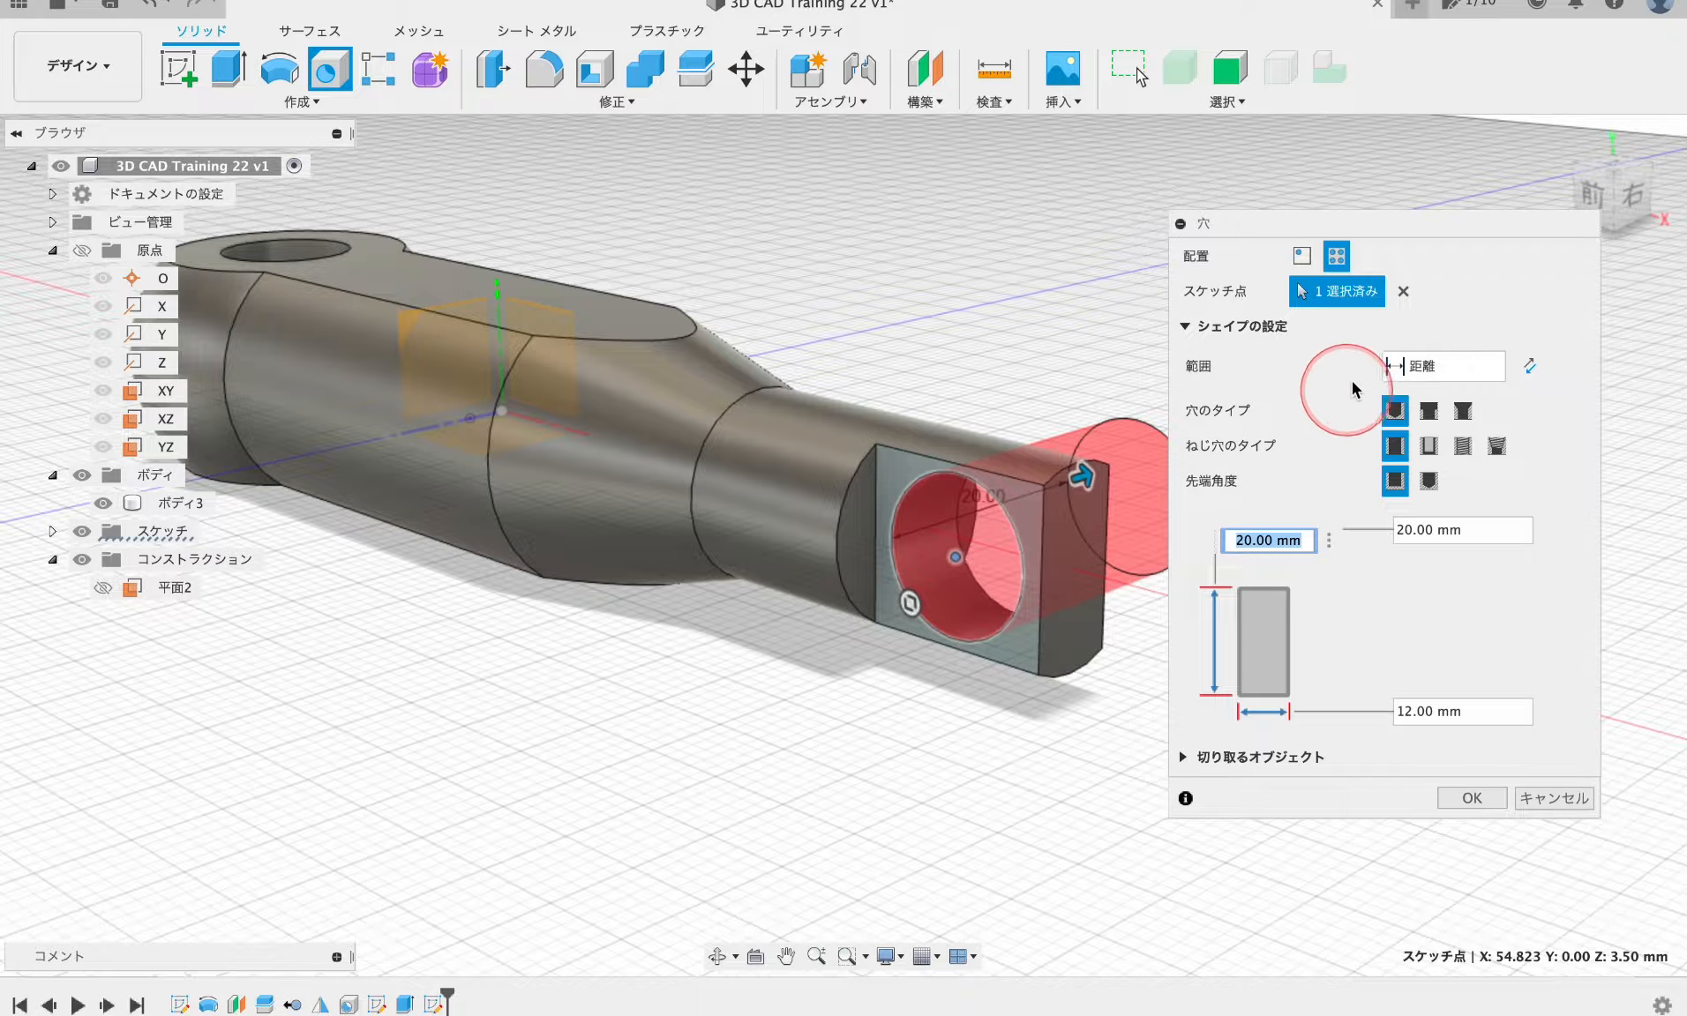
{"action": "left_click", "coordinate": [1445, 368]}
{"action": "left_click", "coordinate": [1438, 416]}
{"action": "left_click", "coordinate": [1486, 717]}
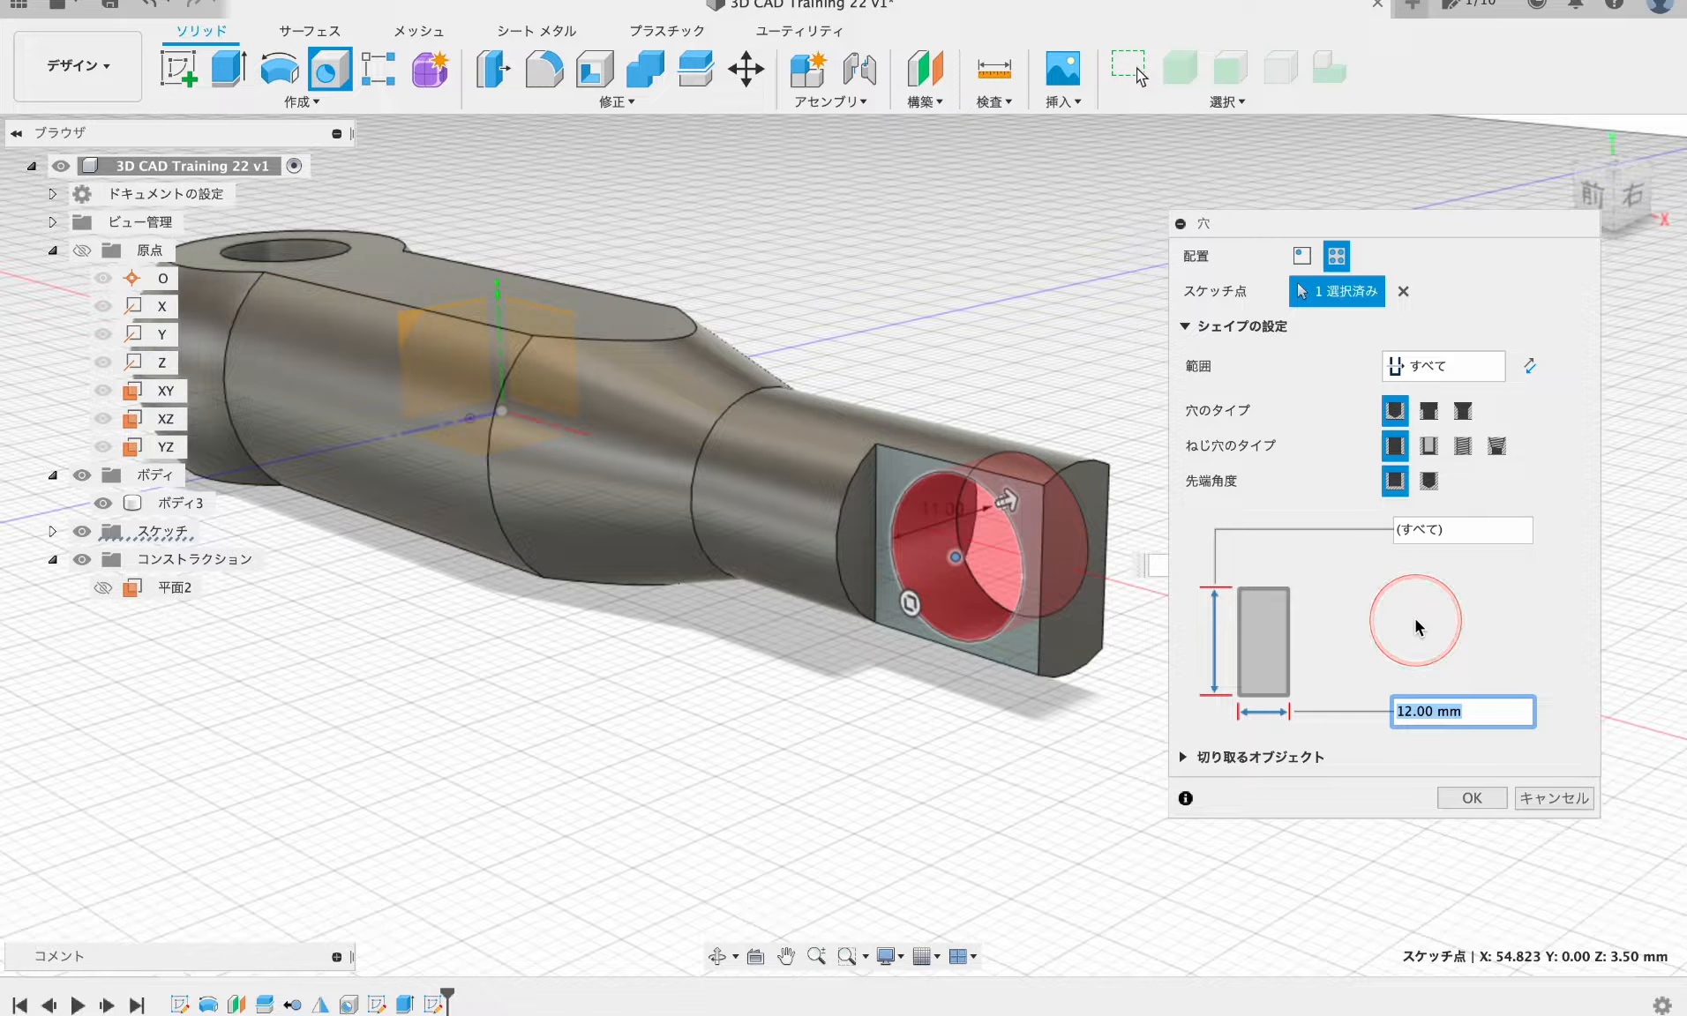
{"action": "type", "text": "5"}
{"action": "key", "text": "Return"}
{"action": "scroll", "coordinate": [1146, 696], "scroll_direction": "down", "scroll_amount": 5}
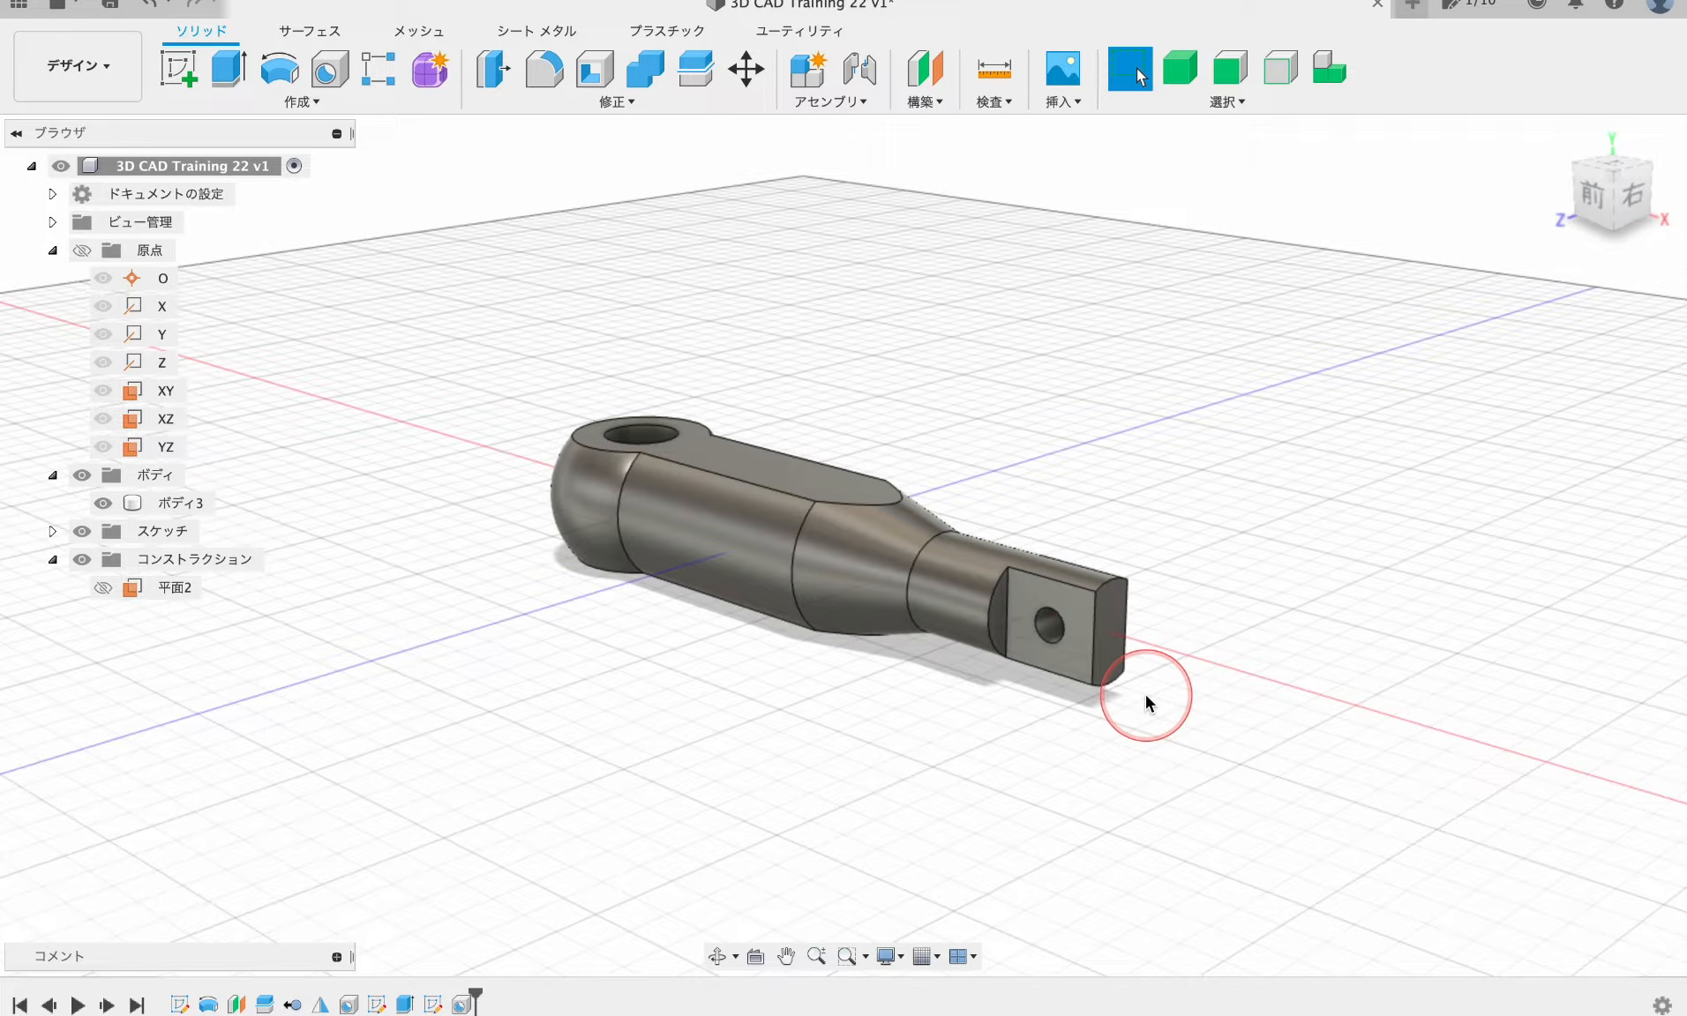
{"action": "middle_click_drag", "start_coordinate": [1168, 697], "coordinate": [214, 715], "text": "shift"}
{"action": "scroll", "coordinate": [1152, 748], "scroll_direction": "down", "scroll_amount": 2}
{"action": "scroll", "coordinate": [1128, 688], "scroll_direction": "up", "scroll_amount": 2}
{"action": "middle_click_drag", "start_coordinate": [745, 772], "coordinate": [620, 641], "text": "shift"}
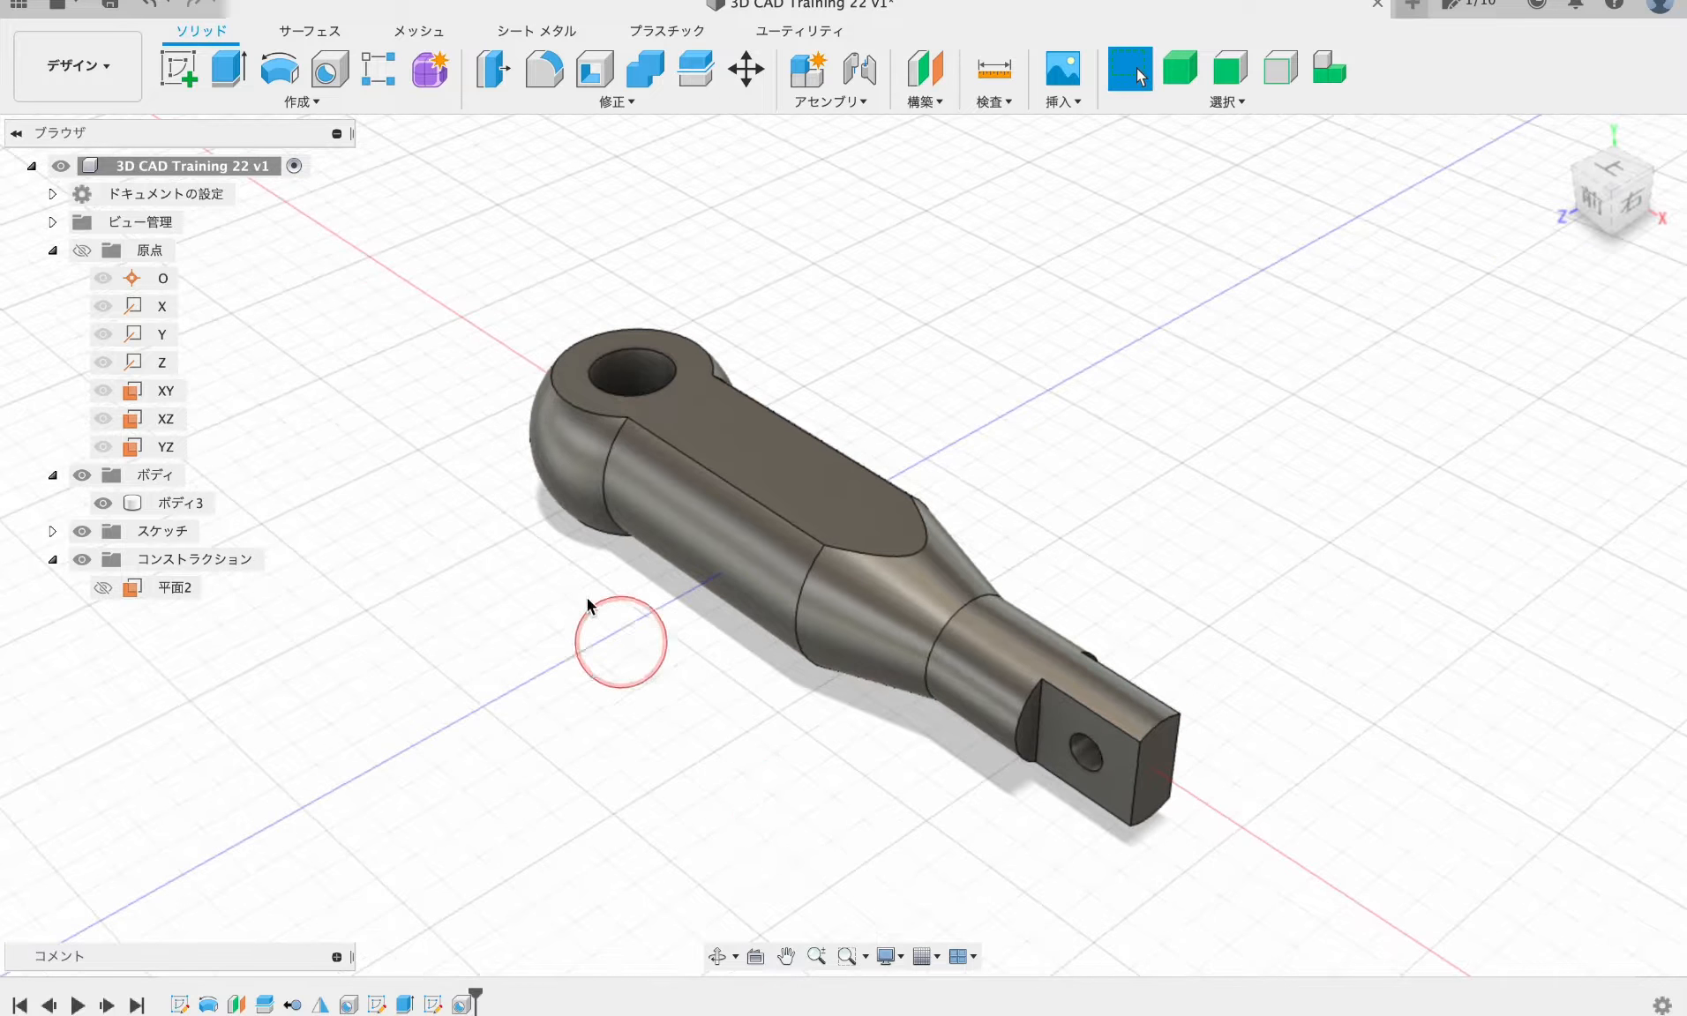
- Create a new drawing of the full assembly from scratch with ISO standard, mm units and A4 (297 mm x 210 mm) sheet size
{"action": "right_click", "coordinate": [195, 189]}
{"action": "left_click", "coordinate": [276, 238]}
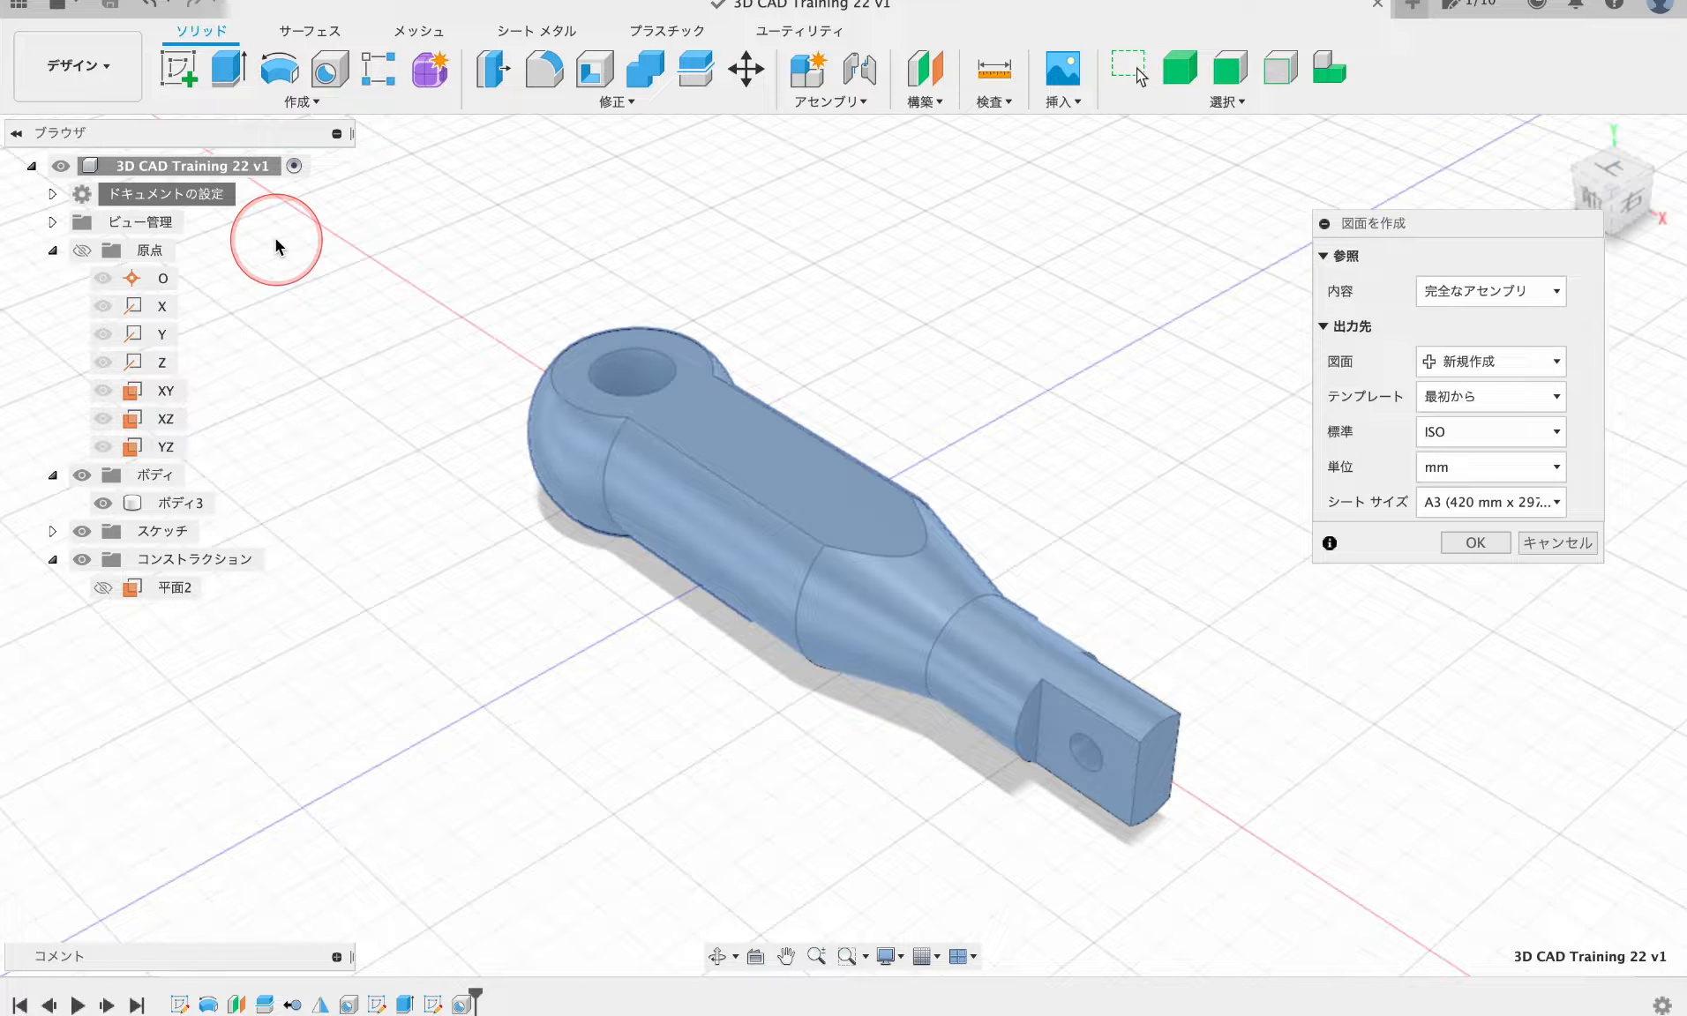
{"action": "left_click", "coordinate": [1506, 502]}
{"action": "left_click", "coordinate": [1500, 556]}
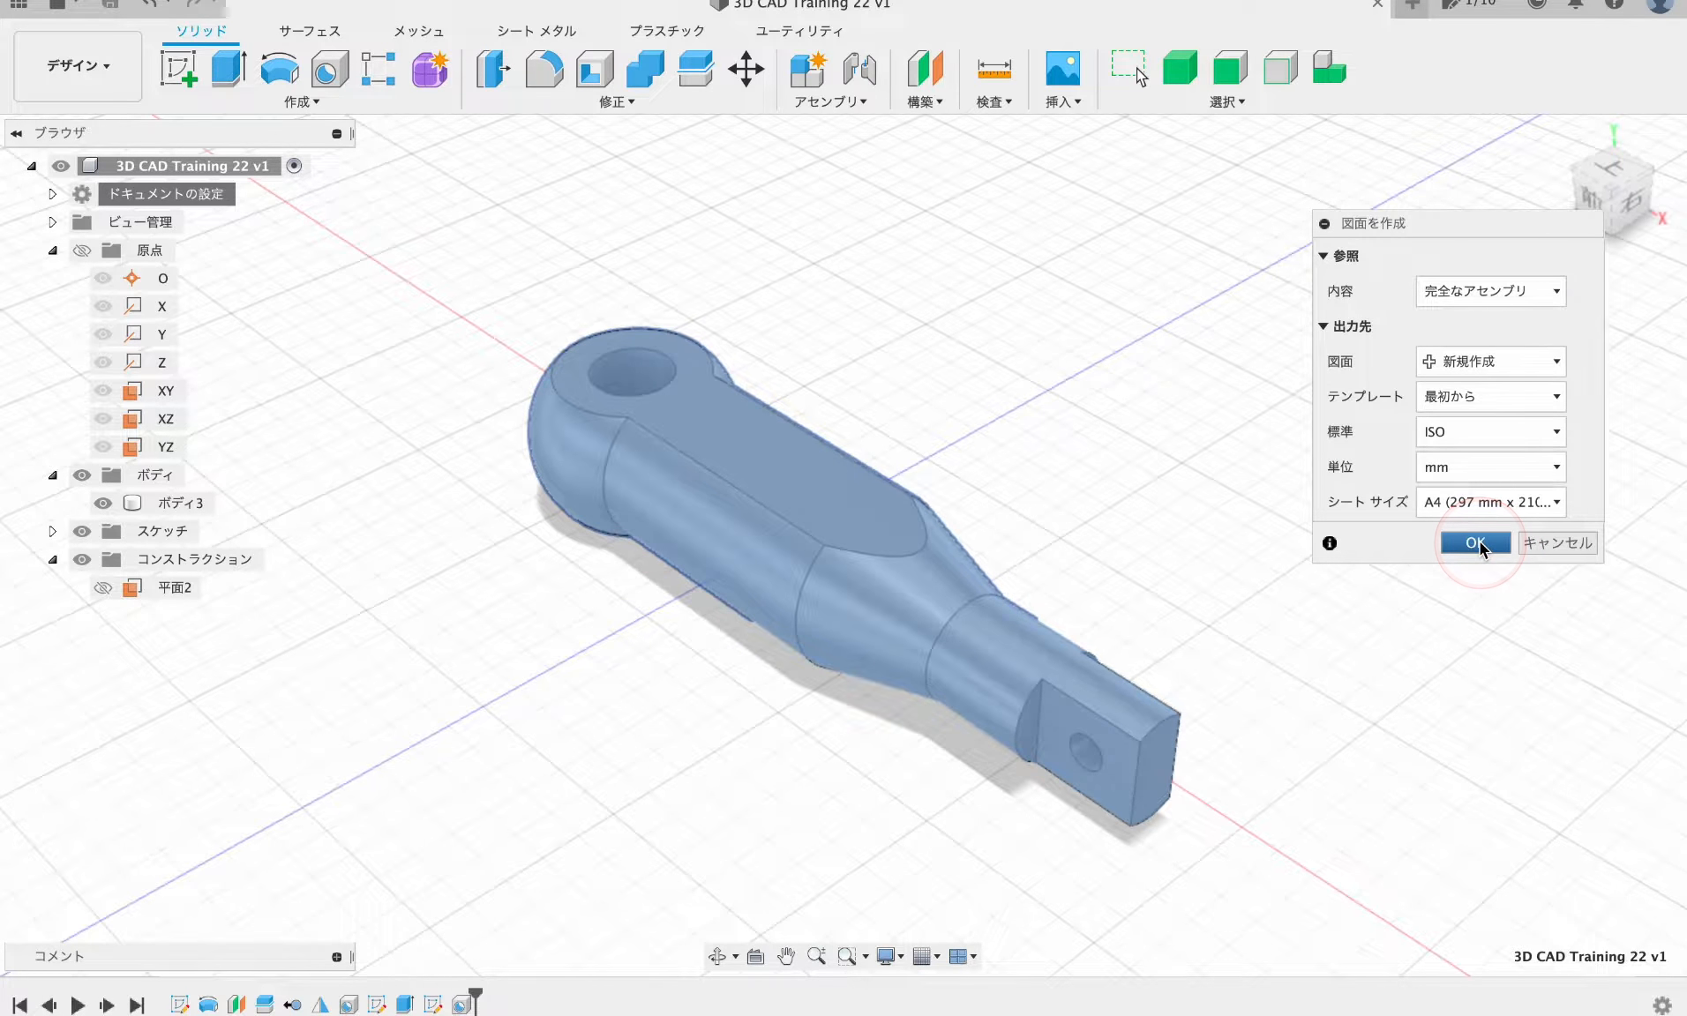
{"action": "left_click", "coordinate": [1477, 543]}
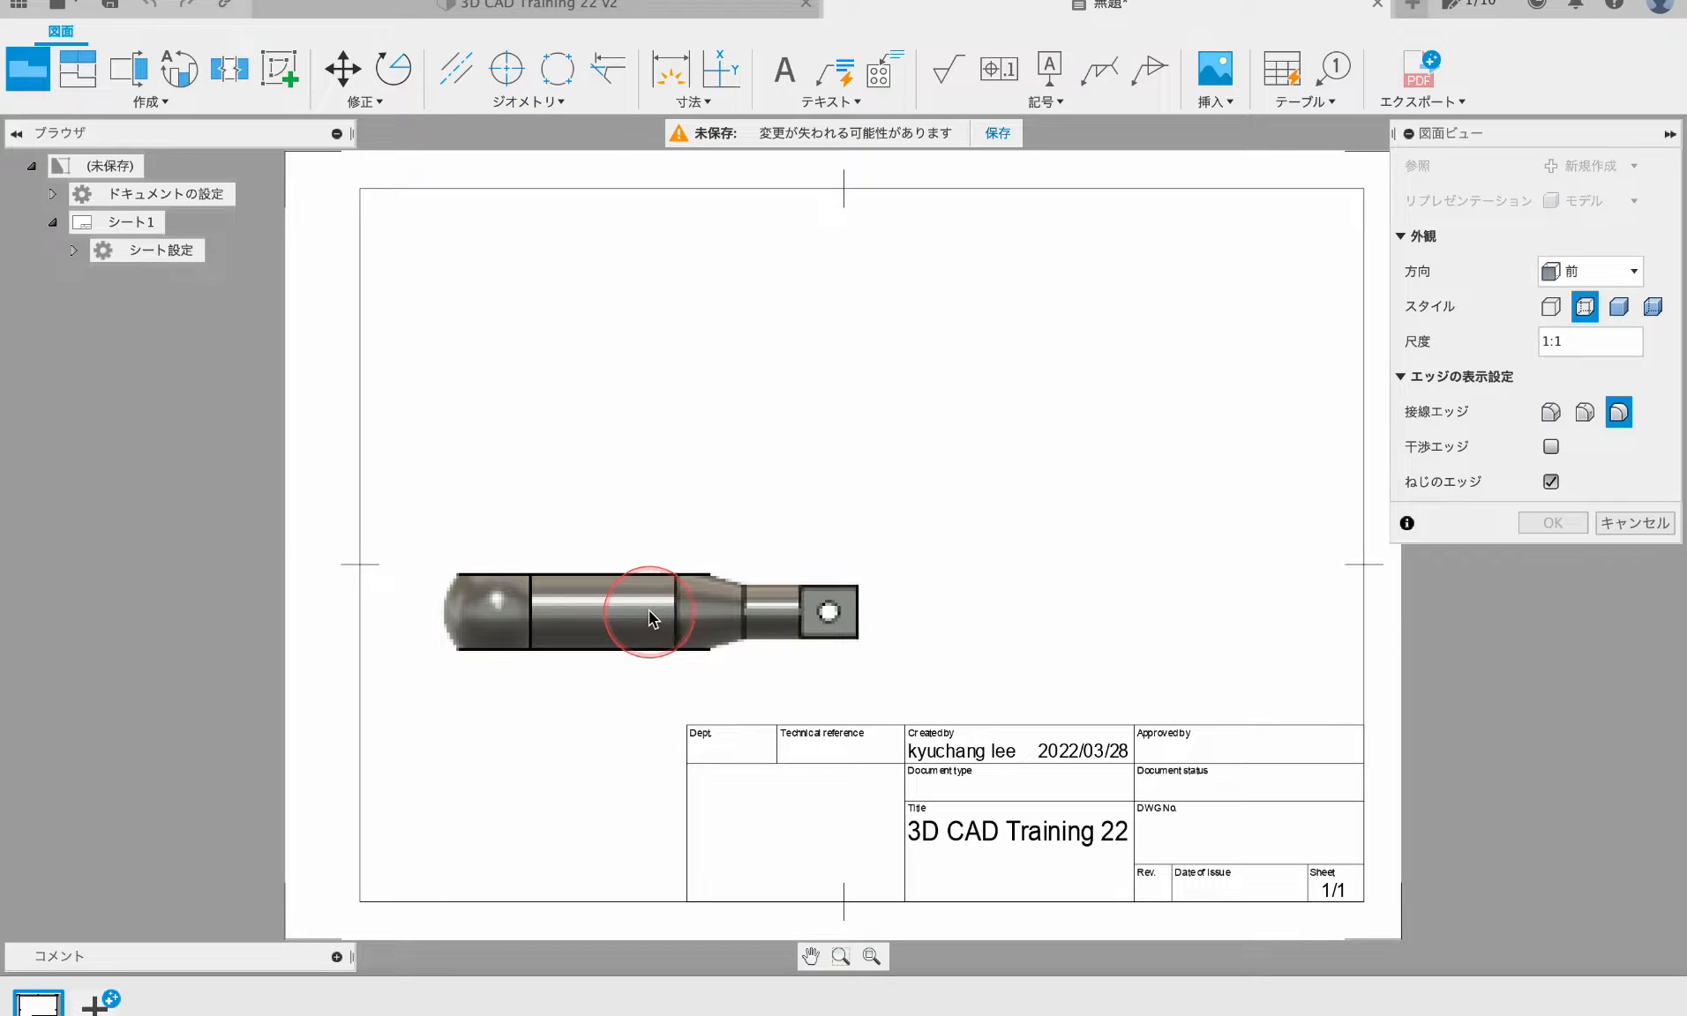
- Place the front view at 1:1 scale and project the side, top and isometric views from it
{"action": "left_click", "coordinate": [660, 592]}
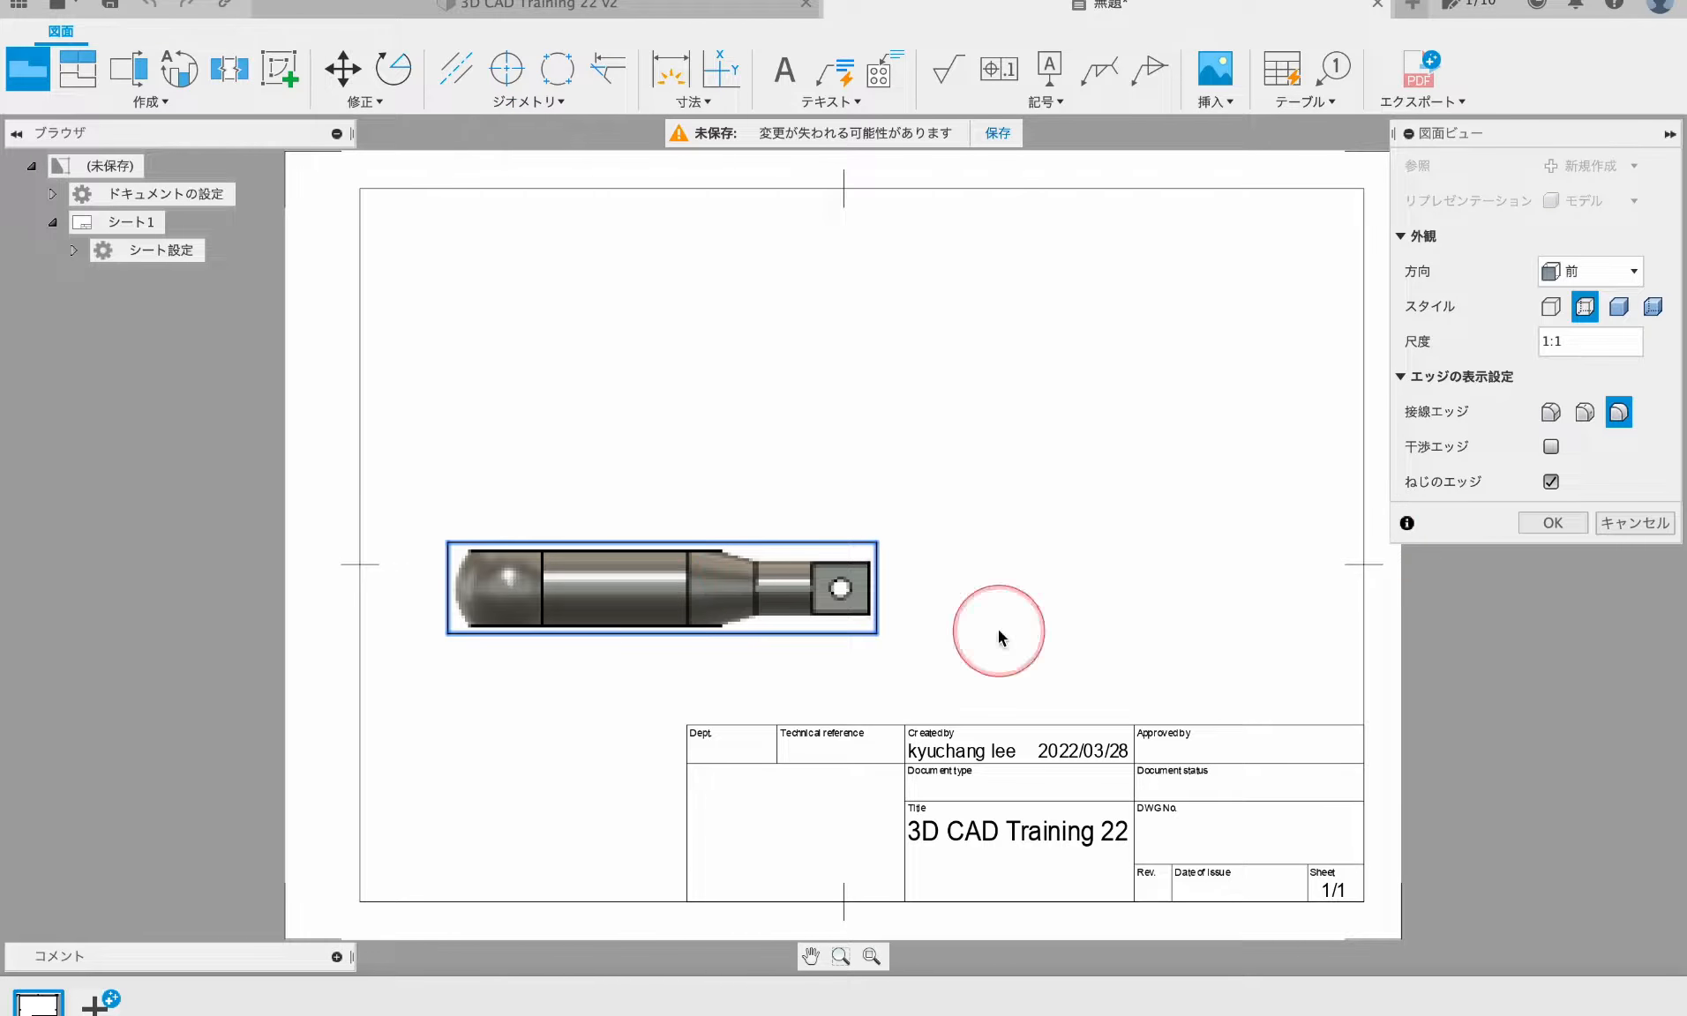
{"action": "key", "text": "Return"}
{"action": "left_click", "coordinate": [615, 562]}
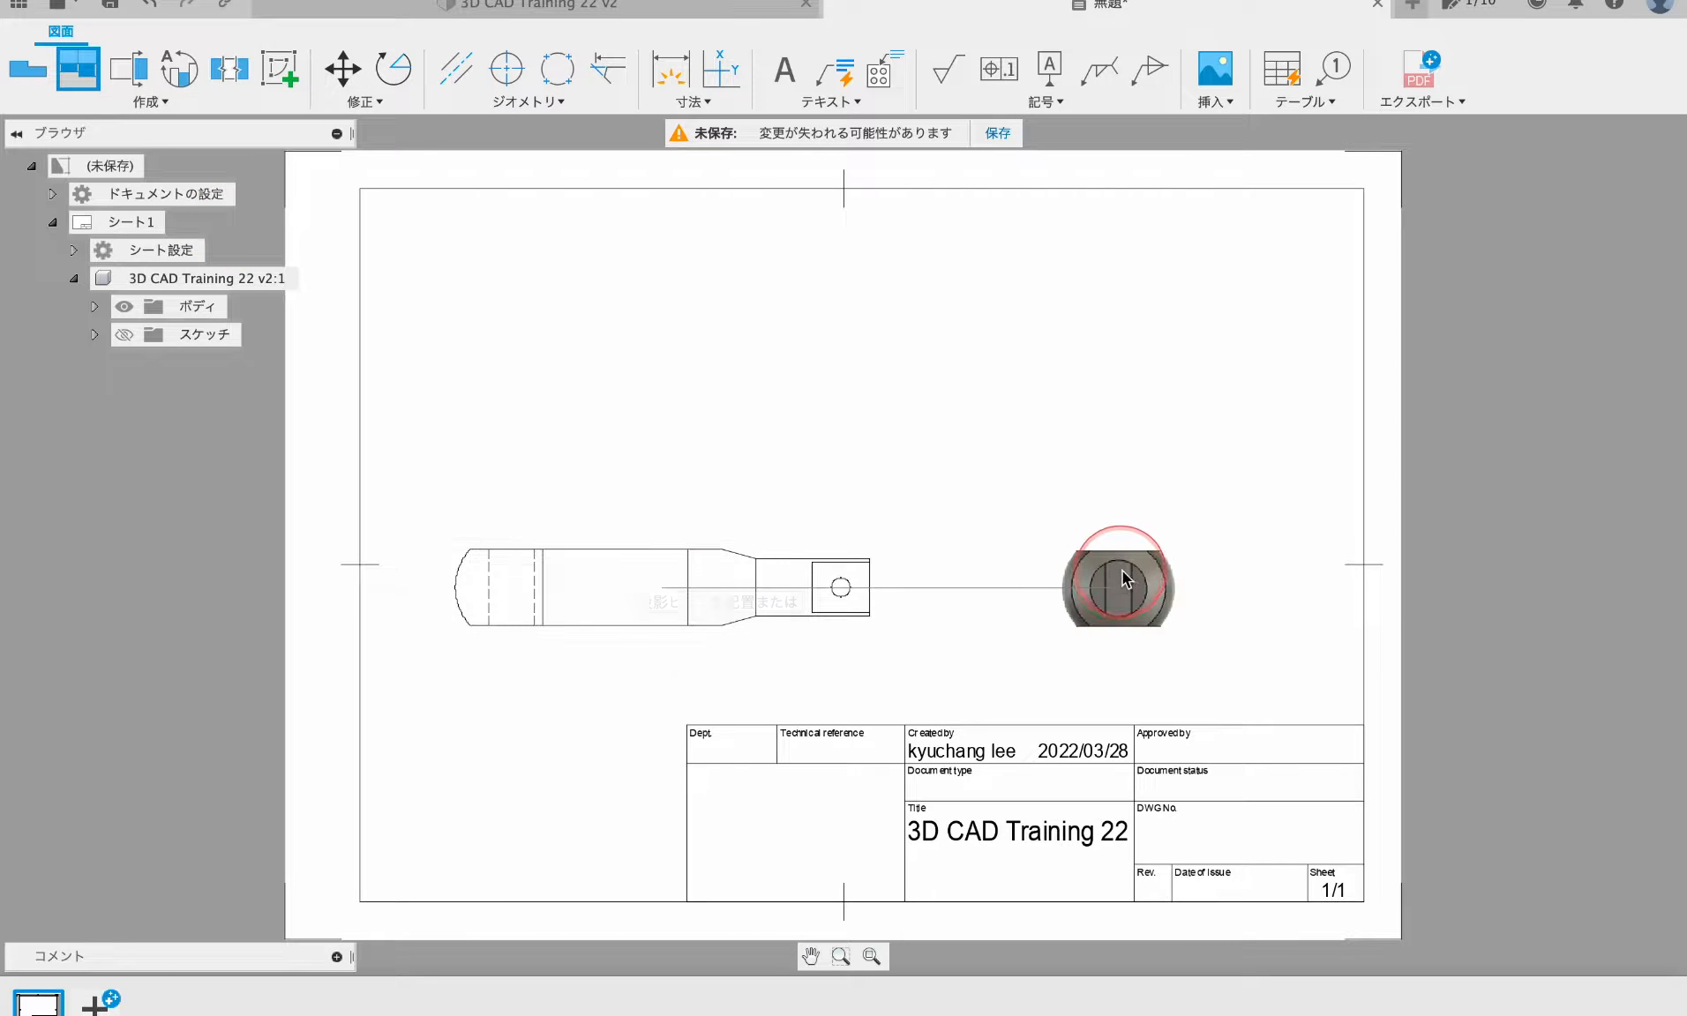
{"action": "left_click", "coordinate": [1113, 585]}
{"action": "left_click", "coordinate": [582, 362]}
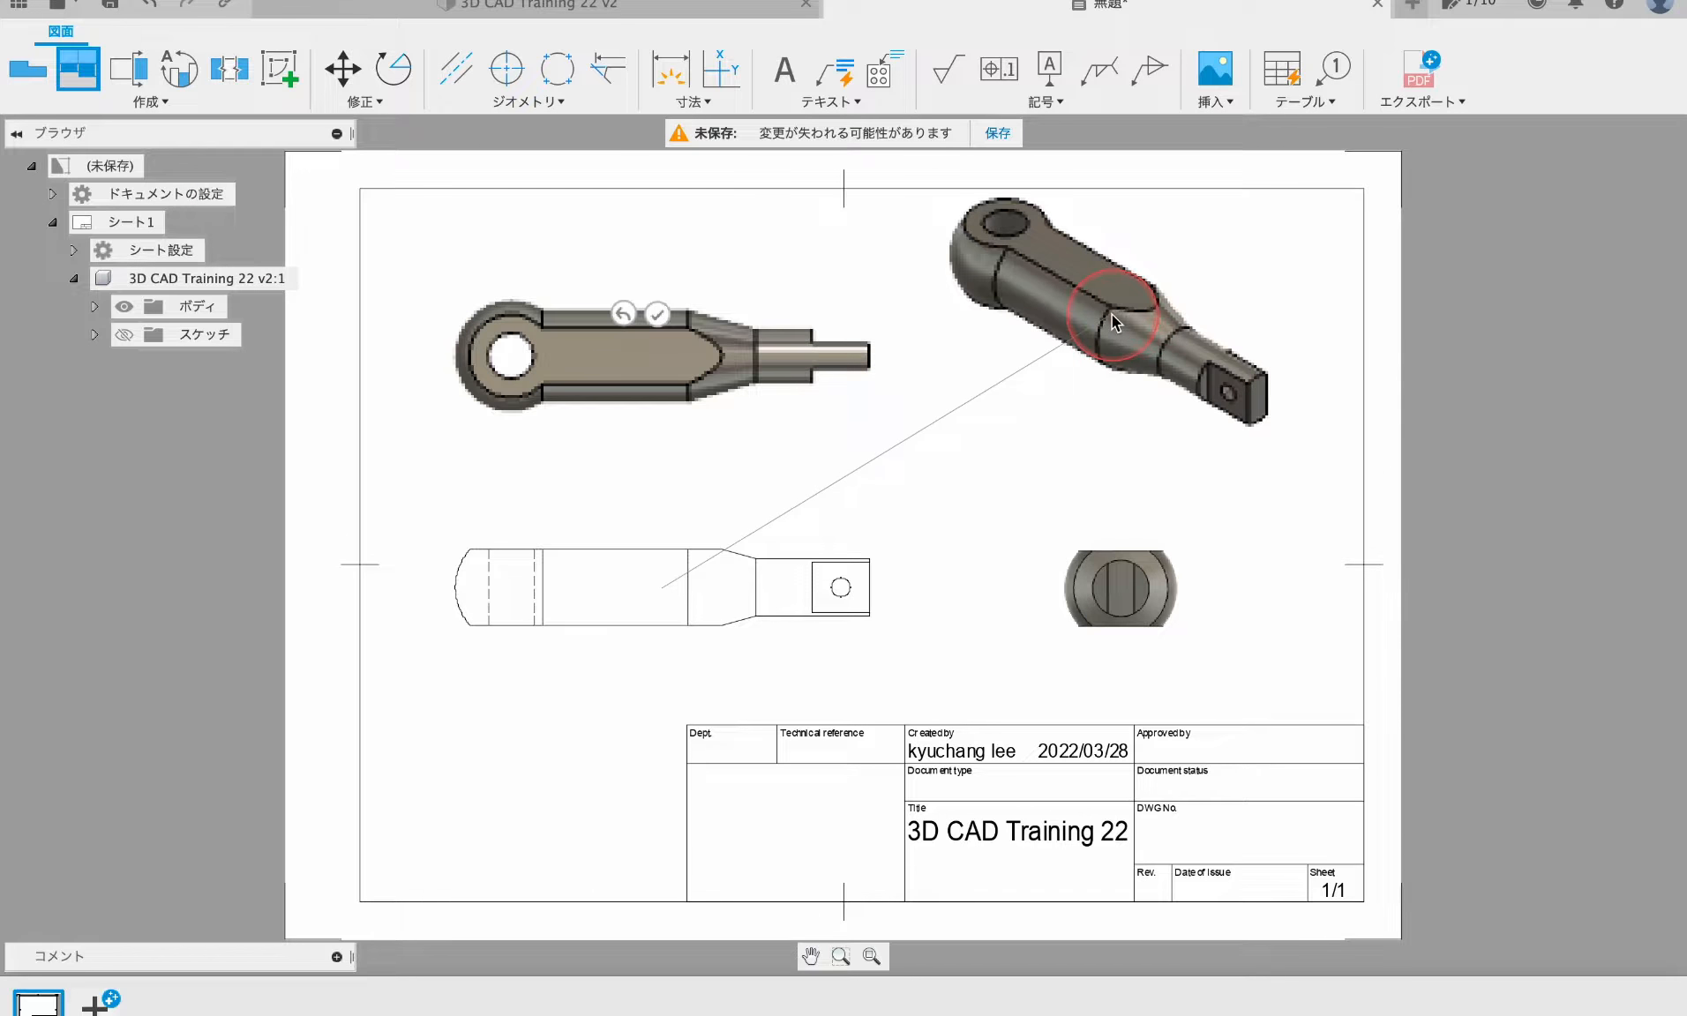
{"action": "left_click", "coordinate": [1138, 339]}
{"action": "left_click", "coordinate": [1219, 298]}
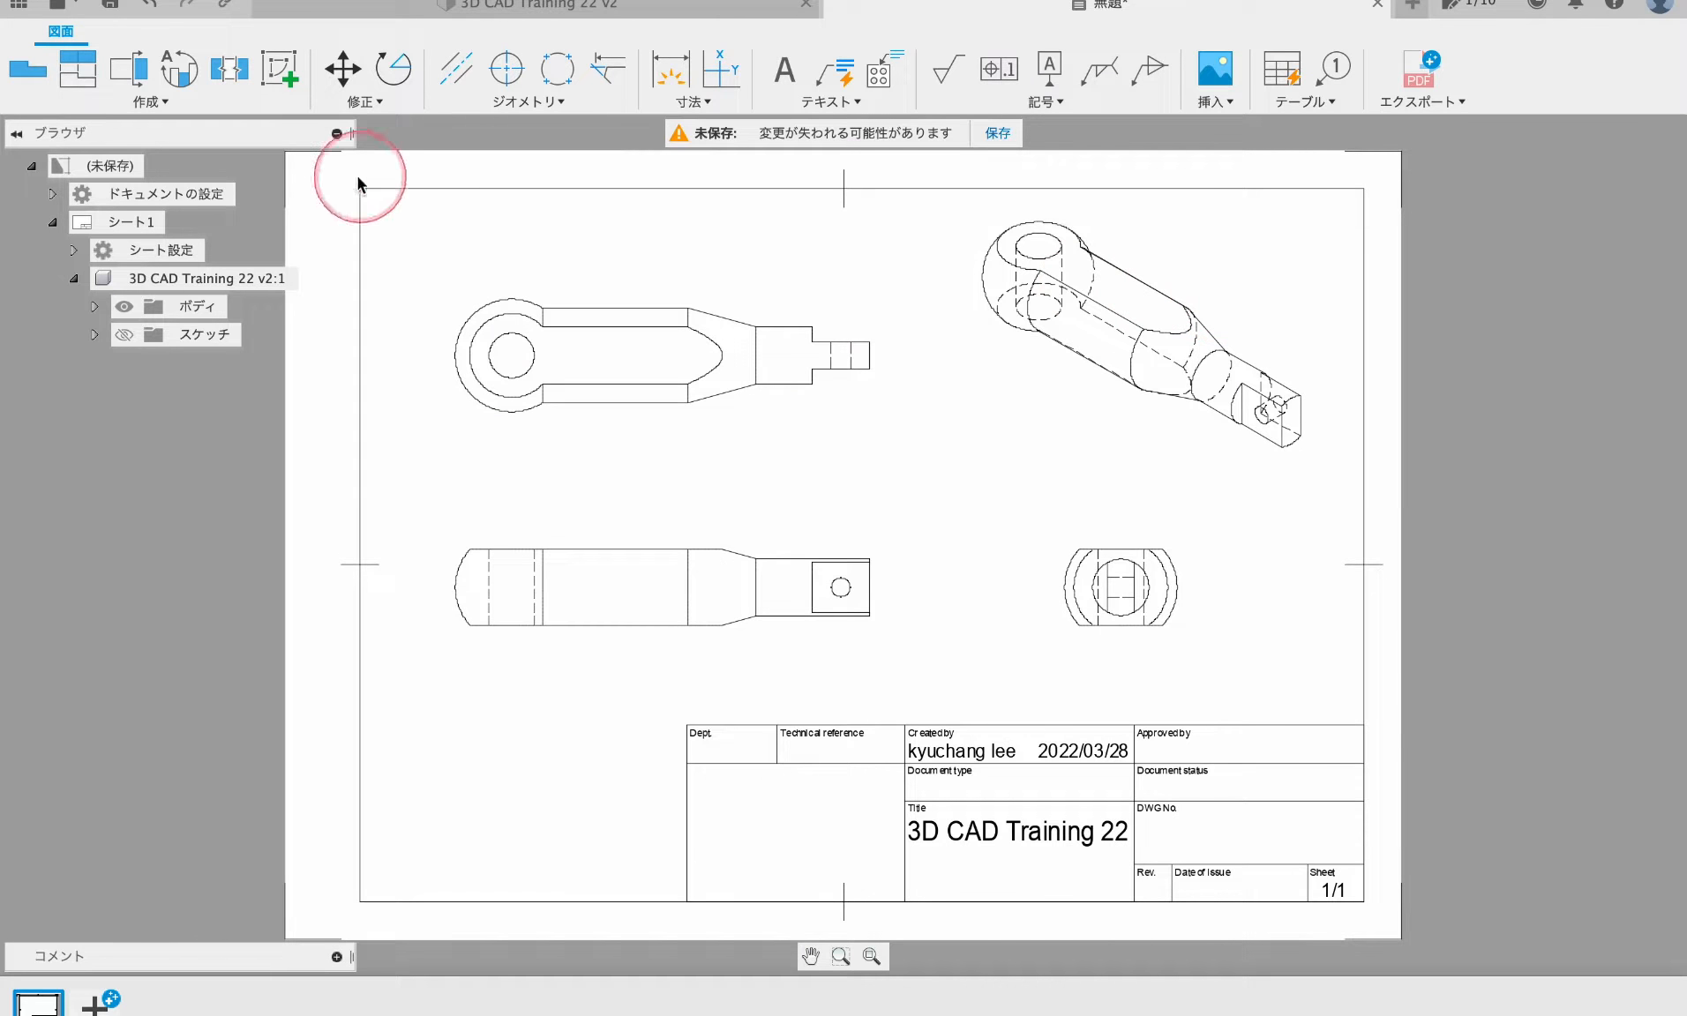
- Change the drawing's sheet size to A3 (420 mm x 297 mm)
{"action": "left_click", "coordinate": [74, 250]}
{"action": "left_click", "coordinate": [339, 278]}
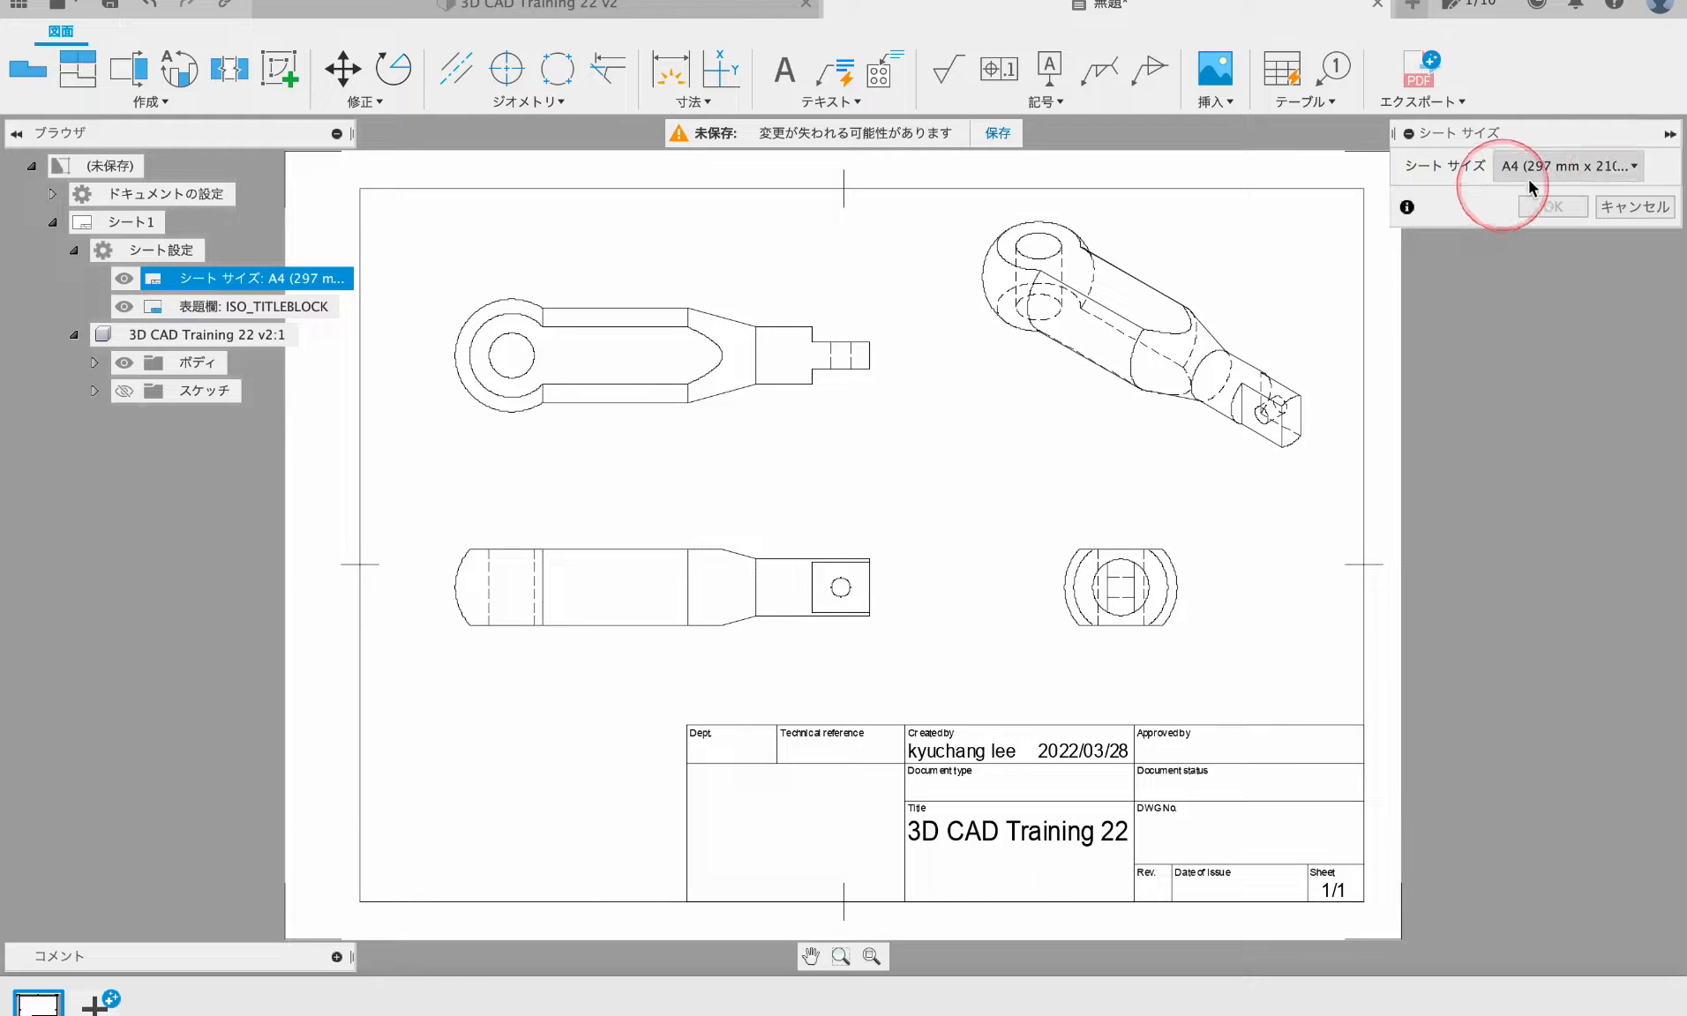
{"action": "left_click", "coordinate": [1566, 166]}
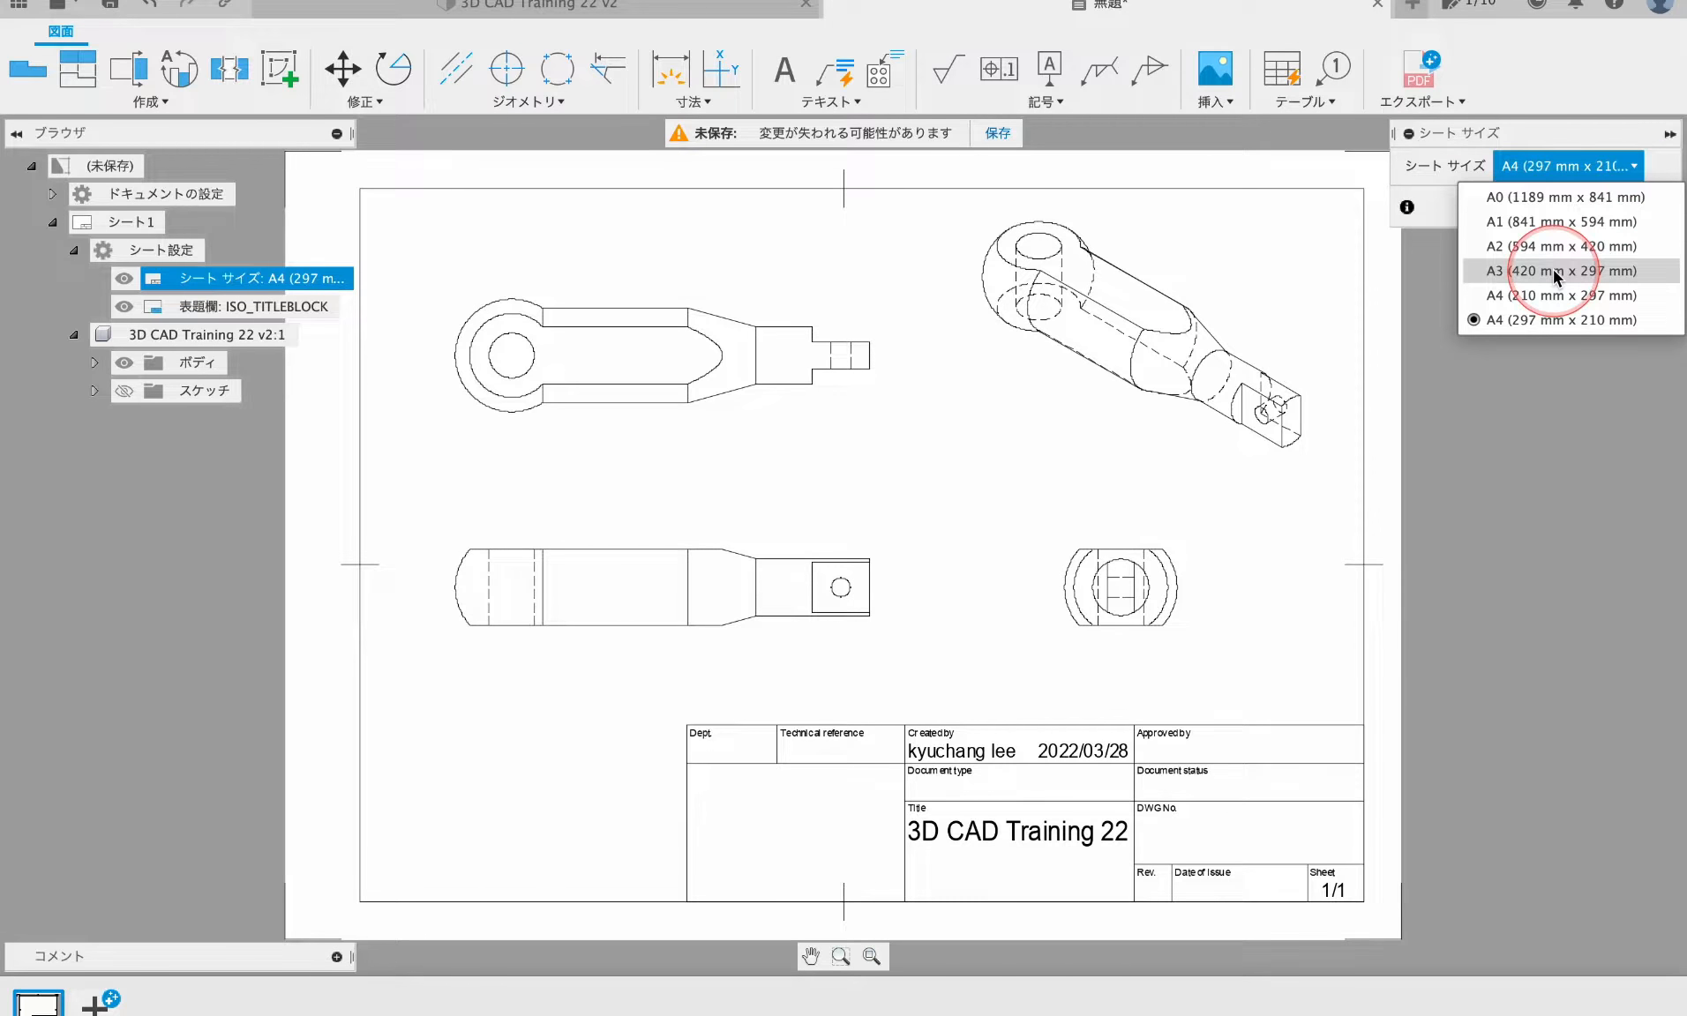
{"action": "left_click", "coordinate": [1544, 271]}
{"action": "left_click", "coordinate": [1553, 207]}
- Rearrange the front, top, side and isometric views so they are well spaced on the A3 sheet
{"action": "left_click_drag", "start_coordinate": [858, 594], "coordinate": [1195, 331]}
{"action": "left_click_drag", "start_coordinate": [467, 708], "coordinate": [662, 689]}
{"action": "left_click_drag", "start_coordinate": [888, 683], "coordinate": [1135, 683]}
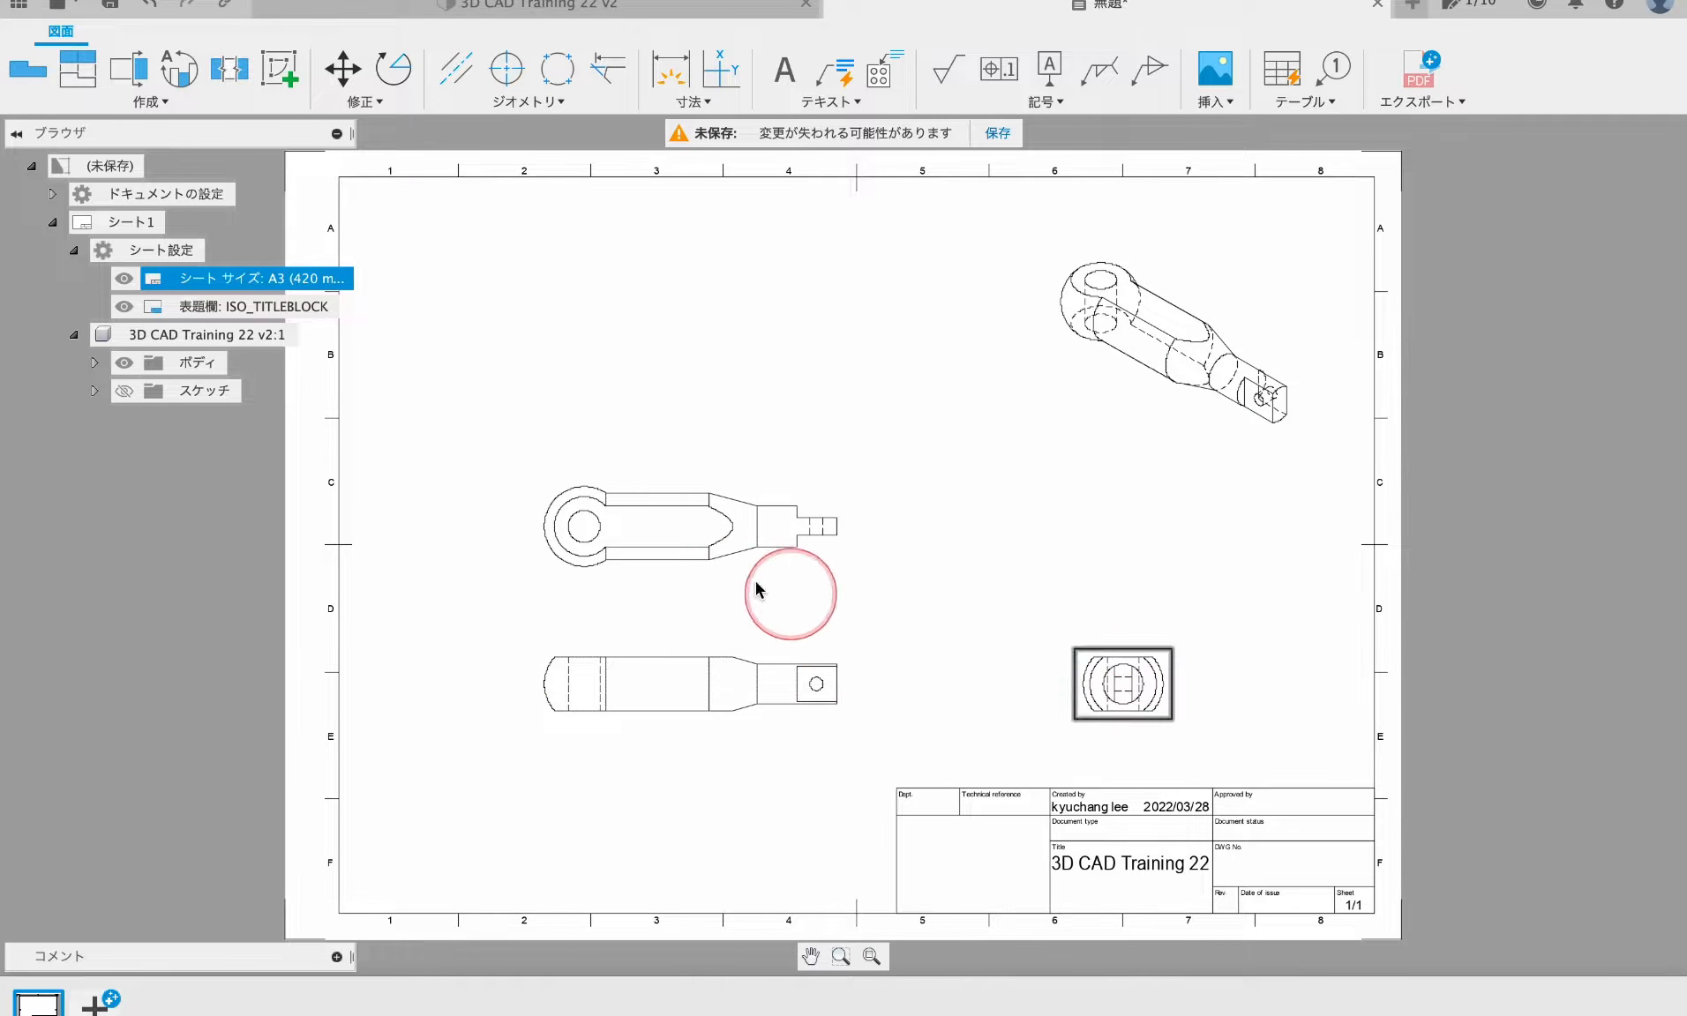
{"action": "left_click_drag", "start_coordinate": [689, 528], "coordinate": [688, 384]}
{"action": "left_click_drag", "start_coordinate": [677, 704], "coordinate": [682, 648]}
{"action": "left_click_drag", "start_coordinate": [683, 377], "coordinate": [683, 366]}
{"action": "left_click_drag", "start_coordinate": [1187, 342], "coordinate": [1151, 362]}
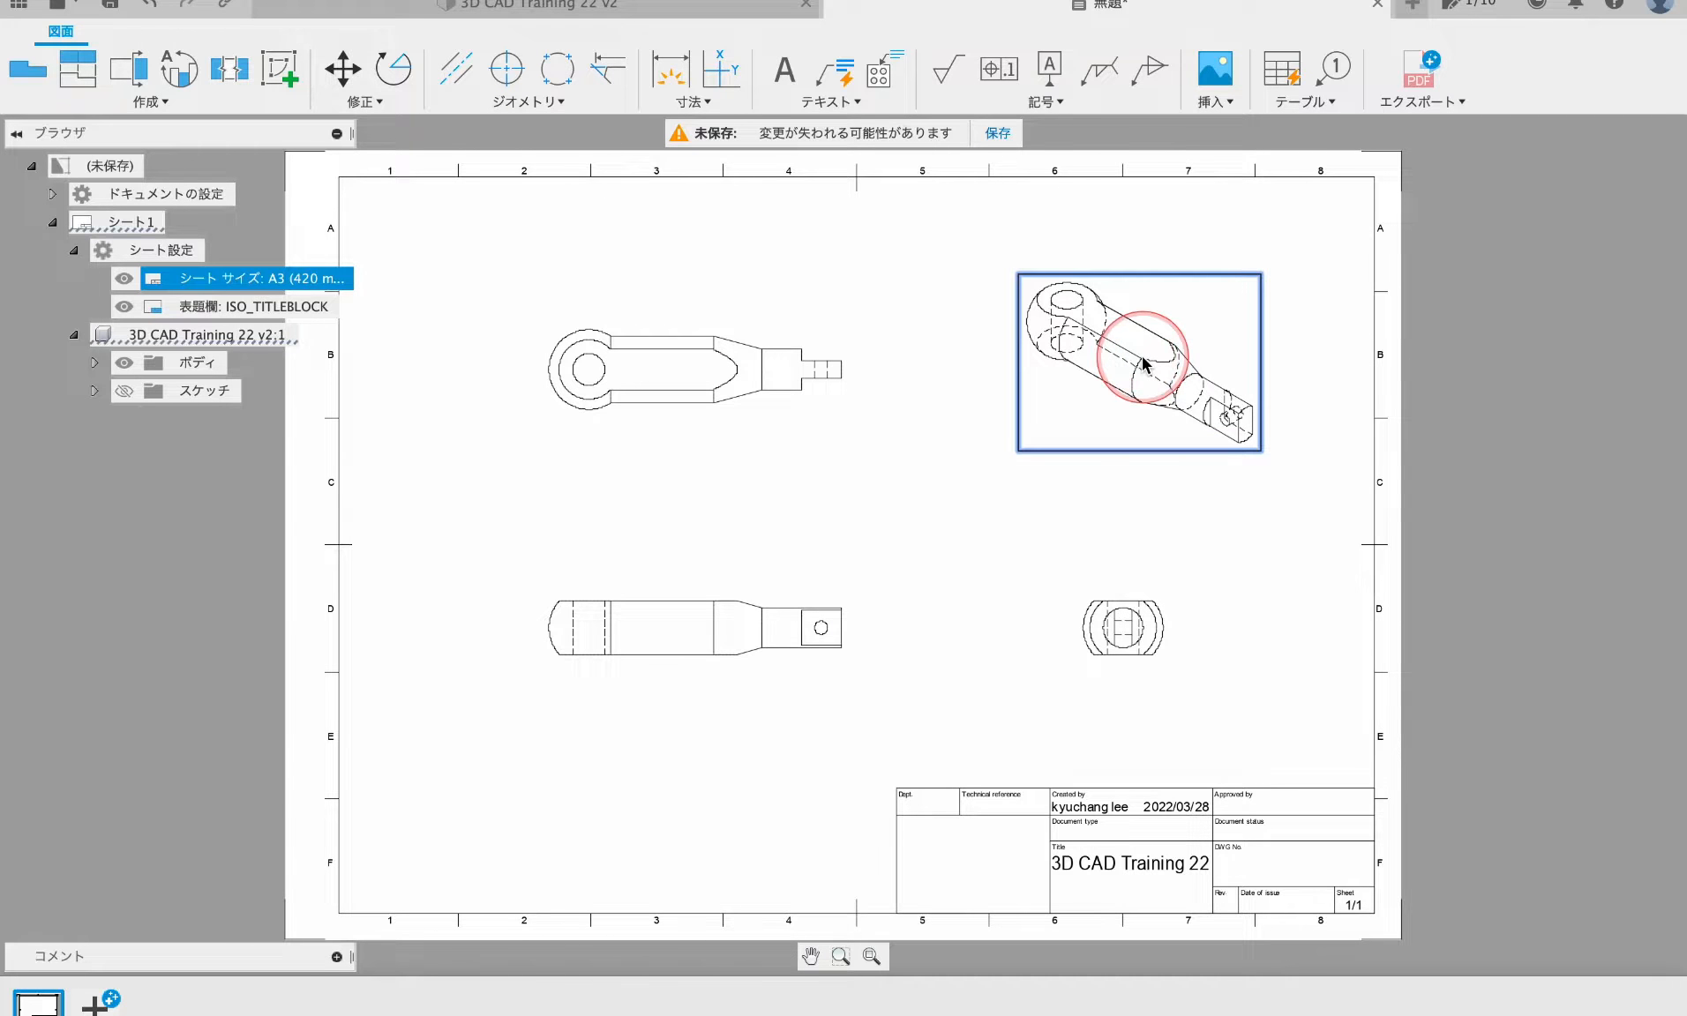
- Set the isometric view's style to shaded
{"action": "double_click", "coordinate": [1143, 363]}
{"action": "left_click", "coordinate": [1612, 196]}
{"action": "left_click", "coordinate": [1631, 413]}
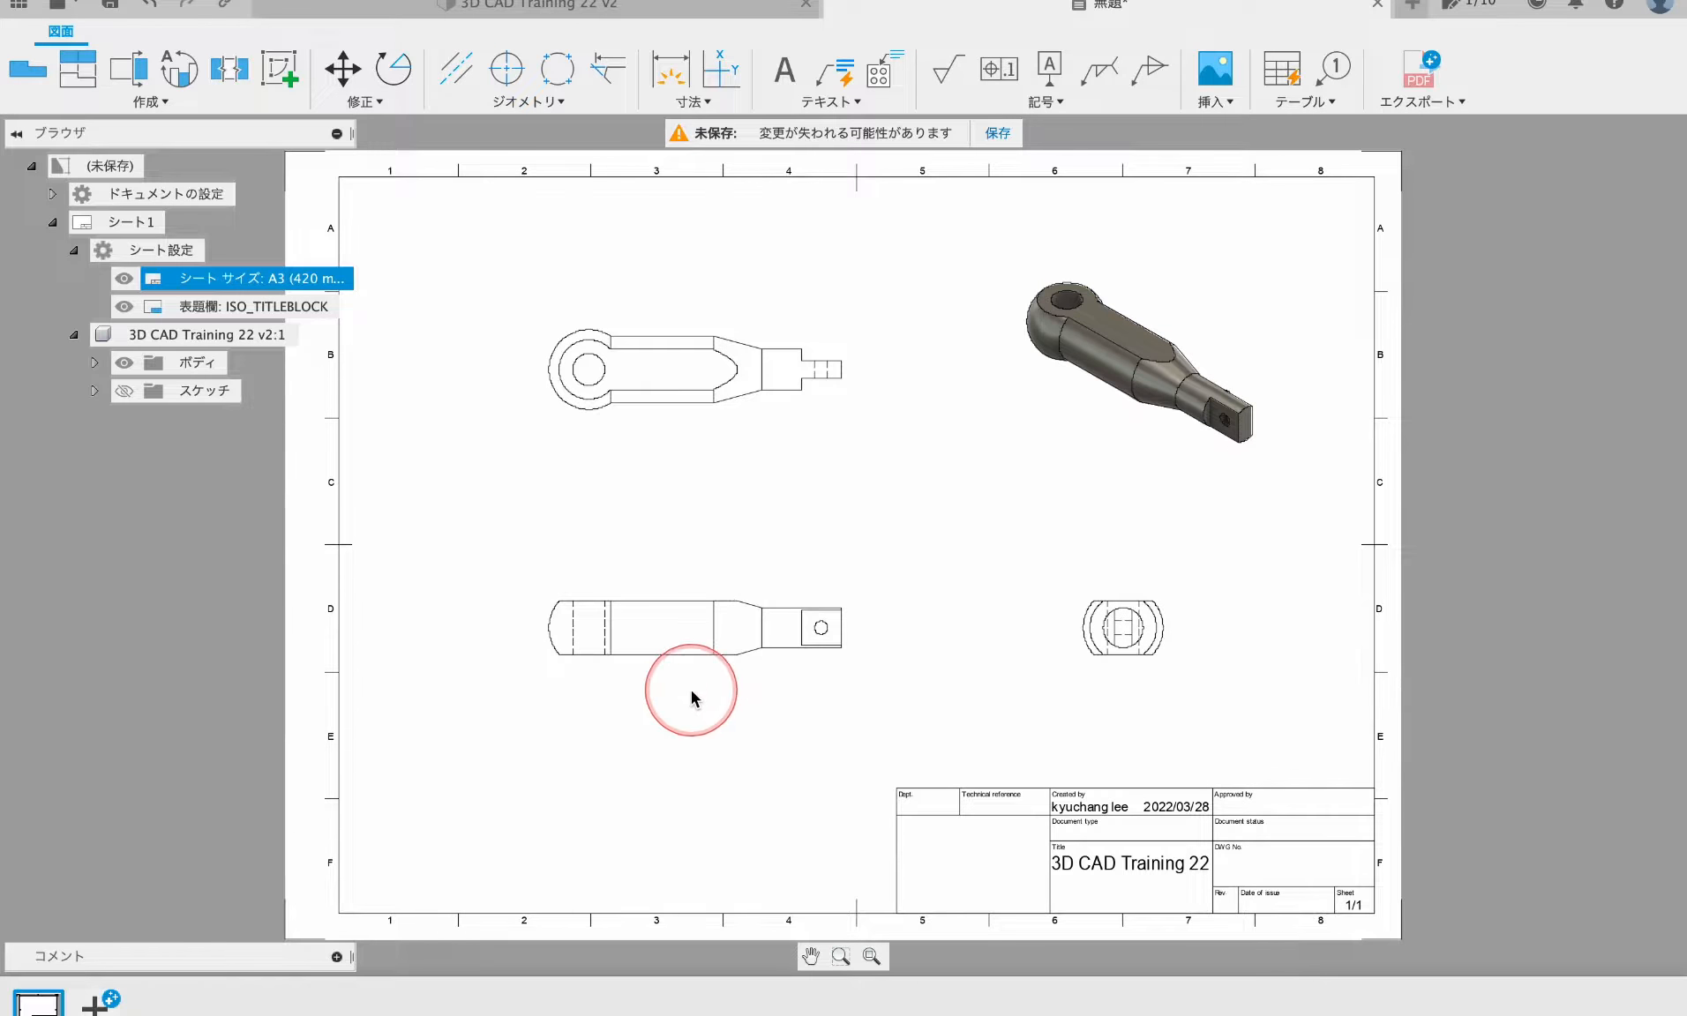
- Try the front view with visible edges only, then keep visible and hidden edges with full-length tangent edges
{"action": "scroll", "coordinate": [691, 699], "scroll_direction": "up", "scroll_amount": 5}
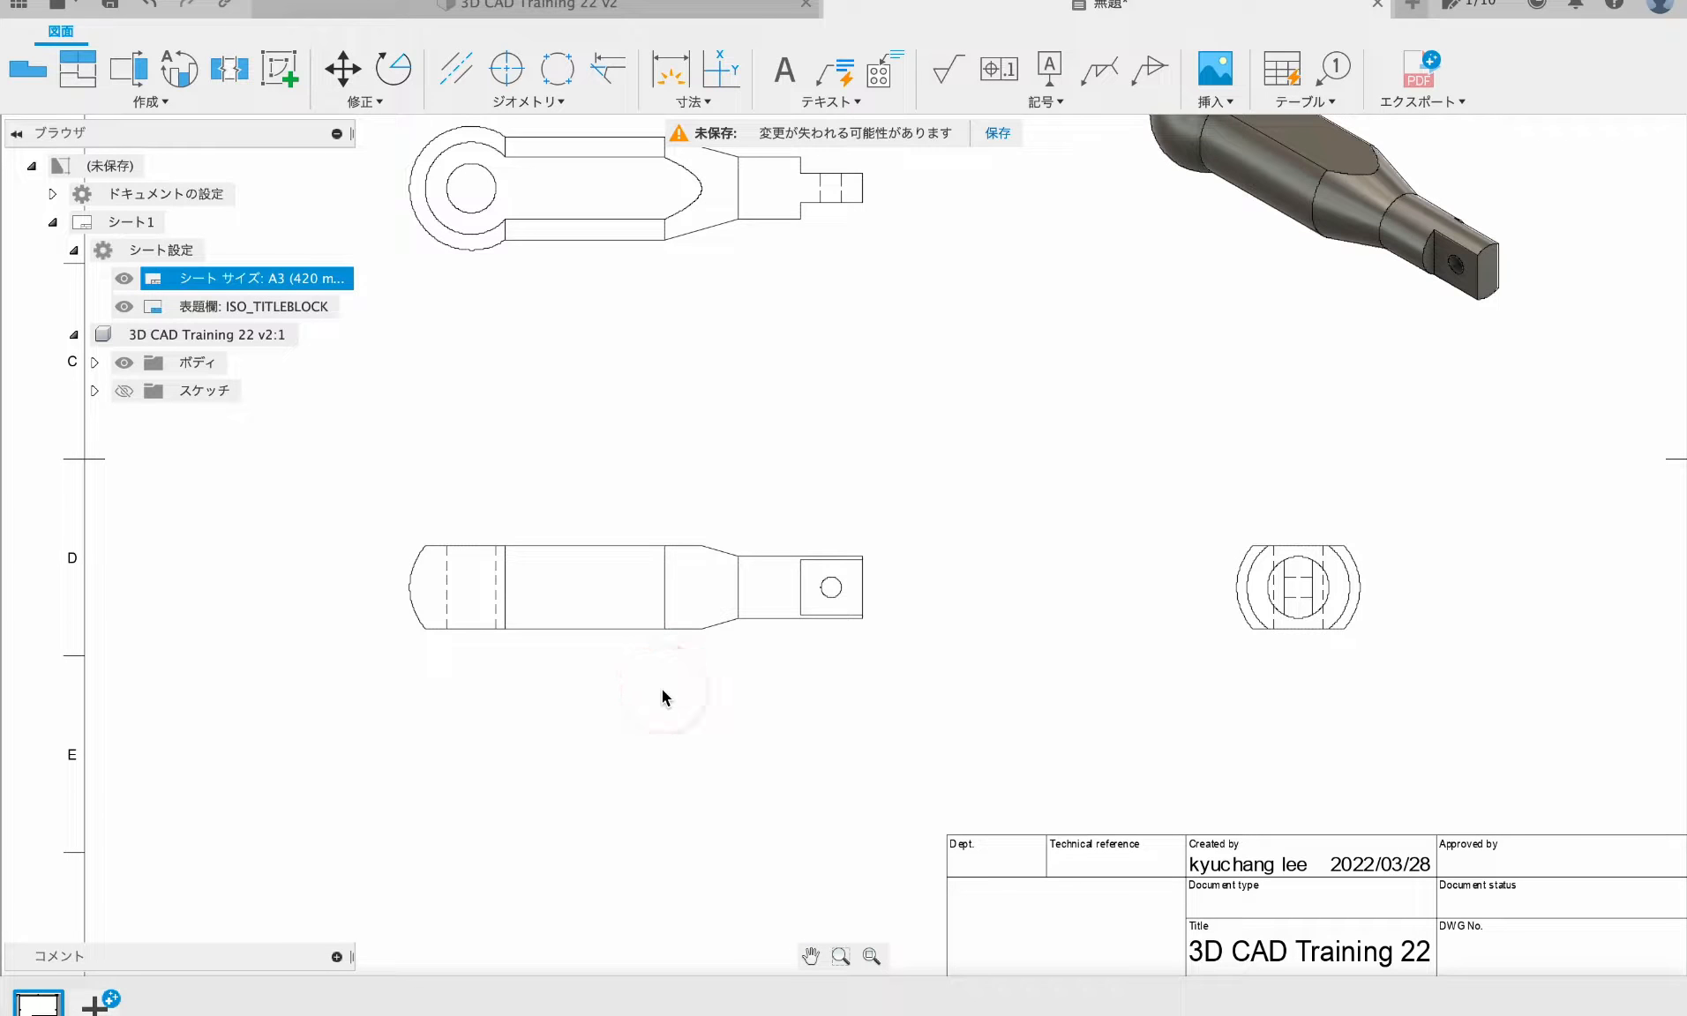
{"action": "left_click", "coordinate": [676, 621]}
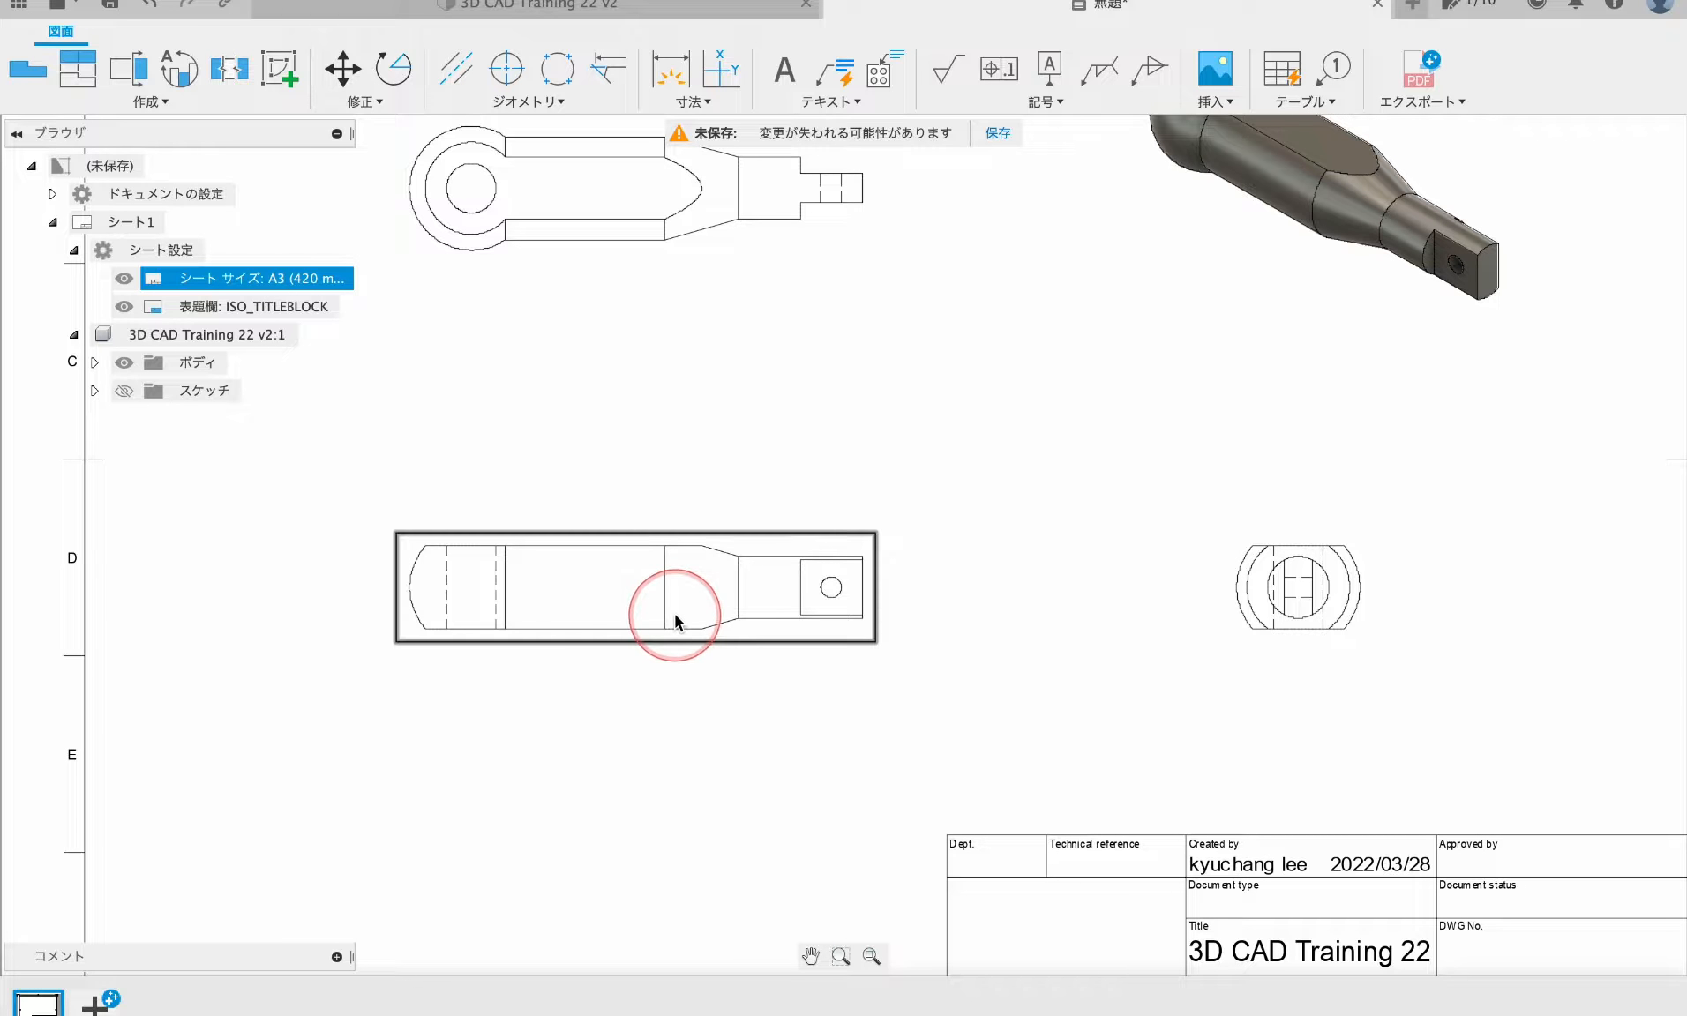
{"action": "double_click", "coordinate": [631, 595]}
{"action": "left_click", "coordinate": [1513, 237]}
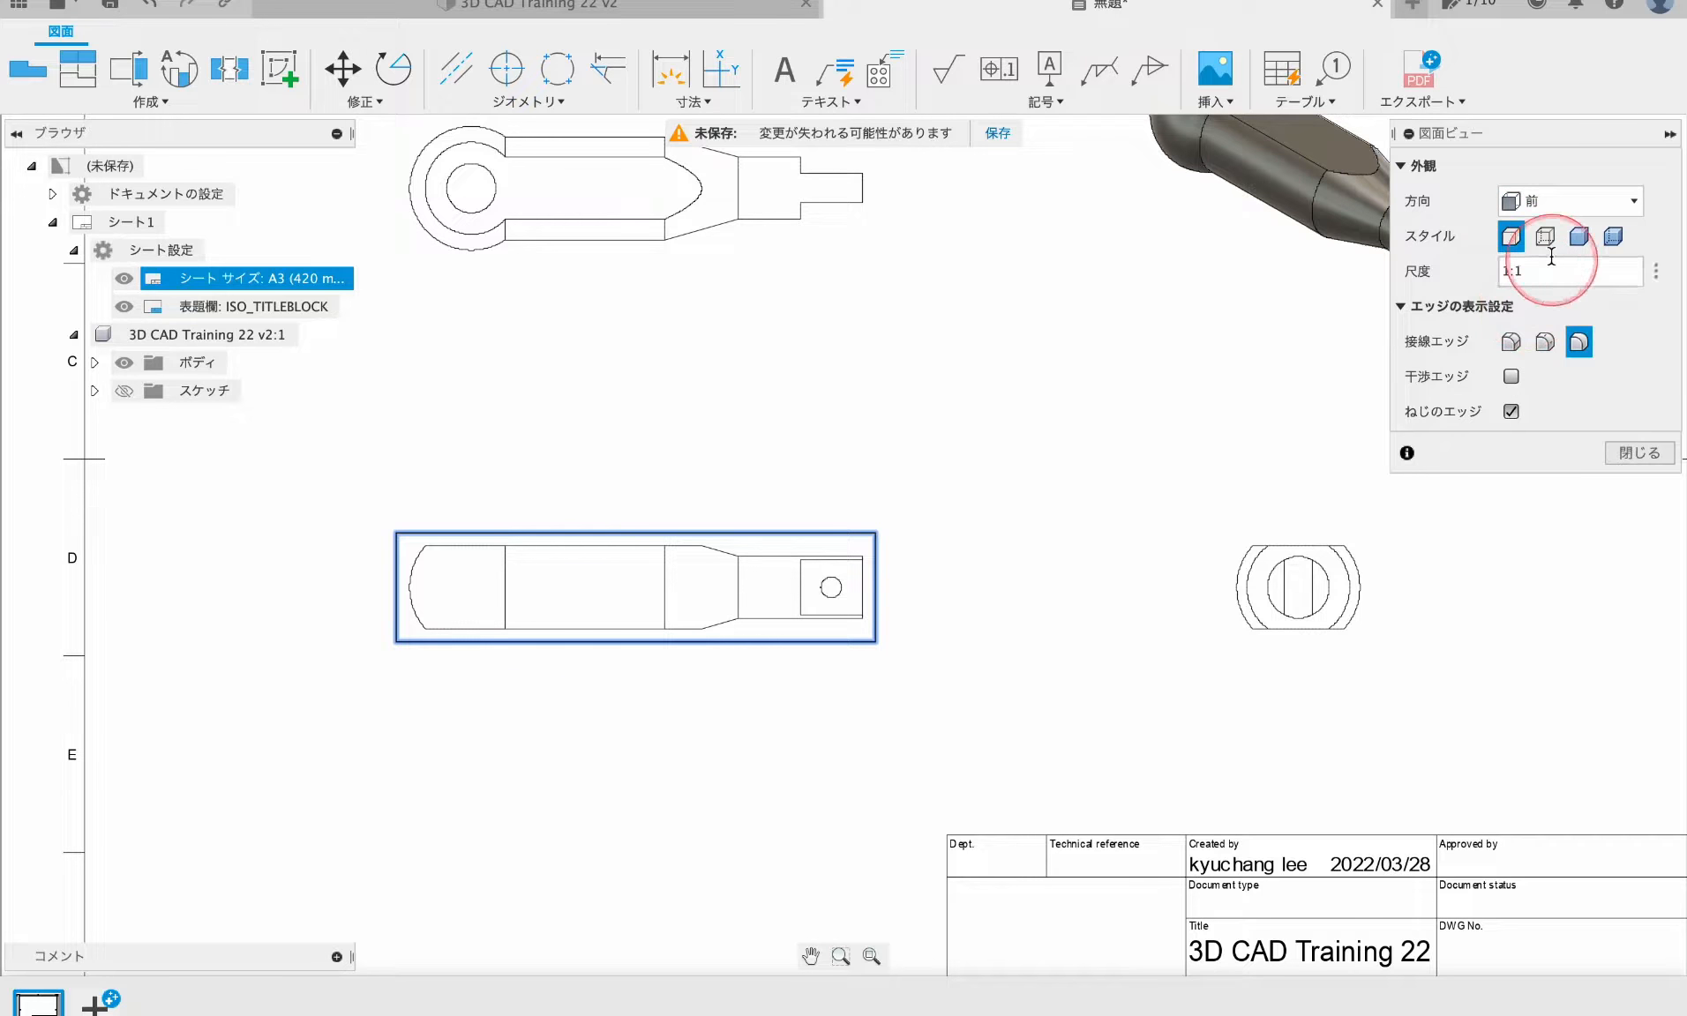
{"action": "left_click", "coordinate": [1545, 237]}
{"action": "left_click", "coordinate": [1510, 342]}
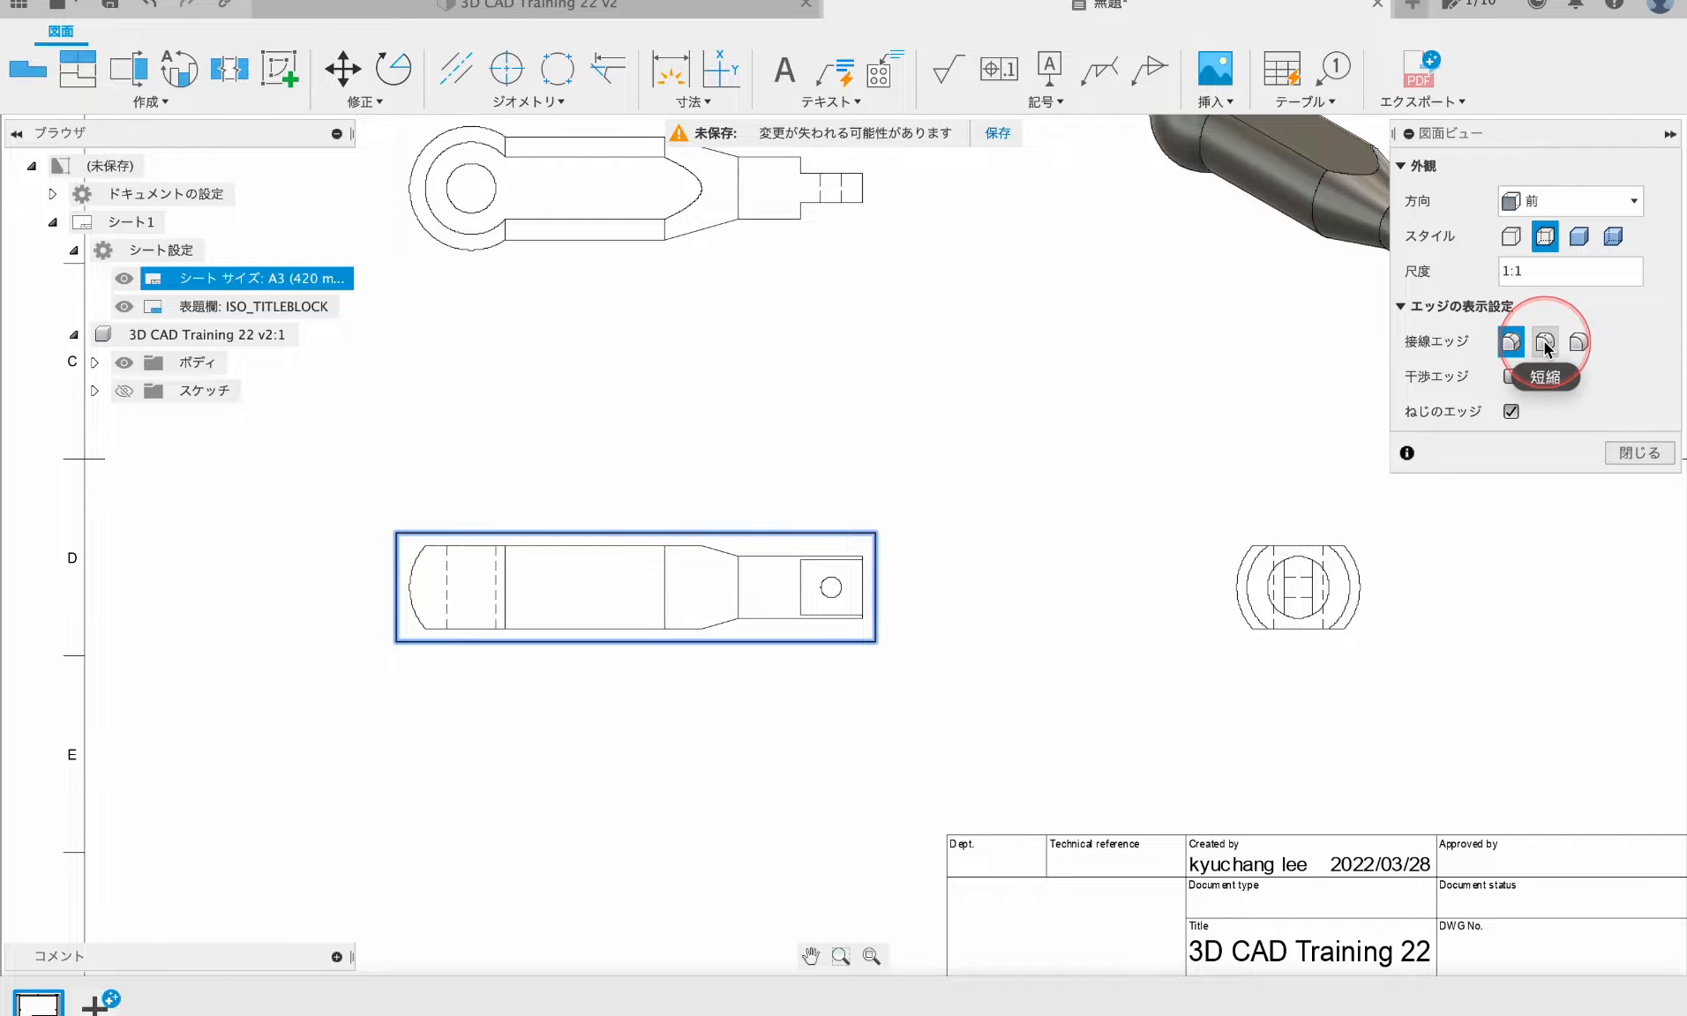
{"action": "left_click", "coordinate": [1632, 453]}
- Add a center mark to the round head in the top view and a centerline along the part's axis past the tongue's end
{"action": "mouse_move", "coordinate": [572, 286]}
{"action": "middle_mouse_down"}
{"action": "mouse_move", "coordinate": [575, 358]}
{"action": "mouse_move", "coordinate": [640, 401]}
{"action": "middle_mouse_up"}
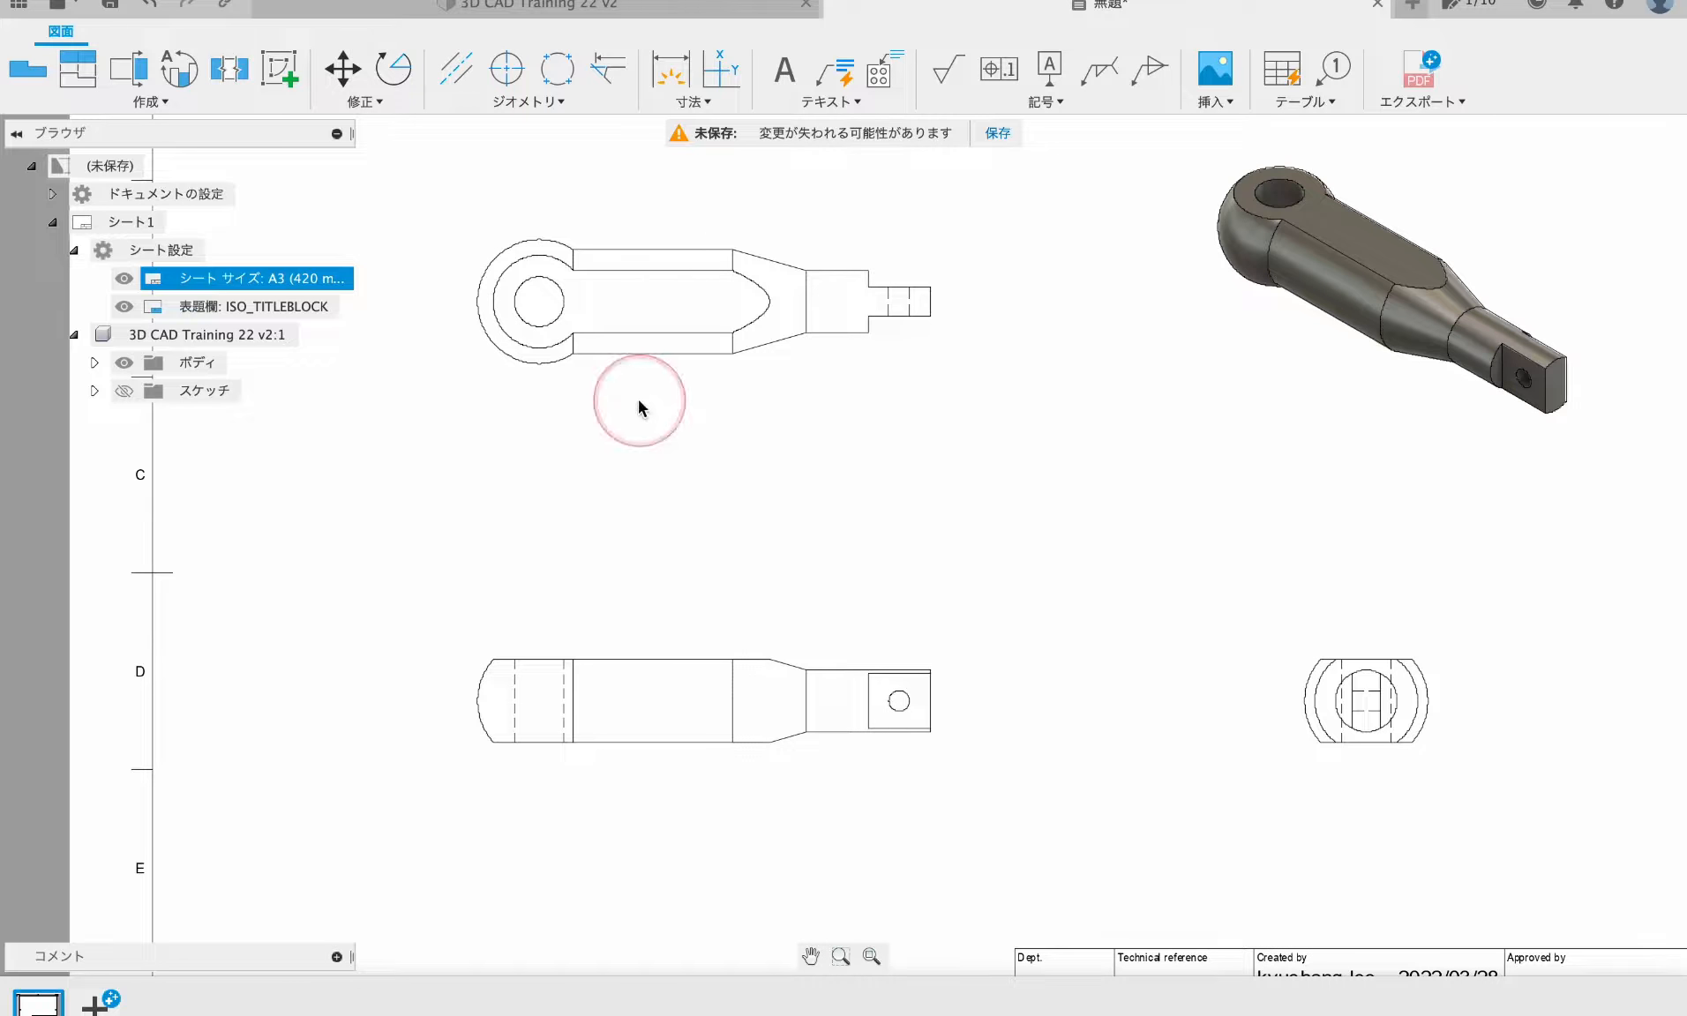
{"action": "left_click", "coordinate": [495, 71]}
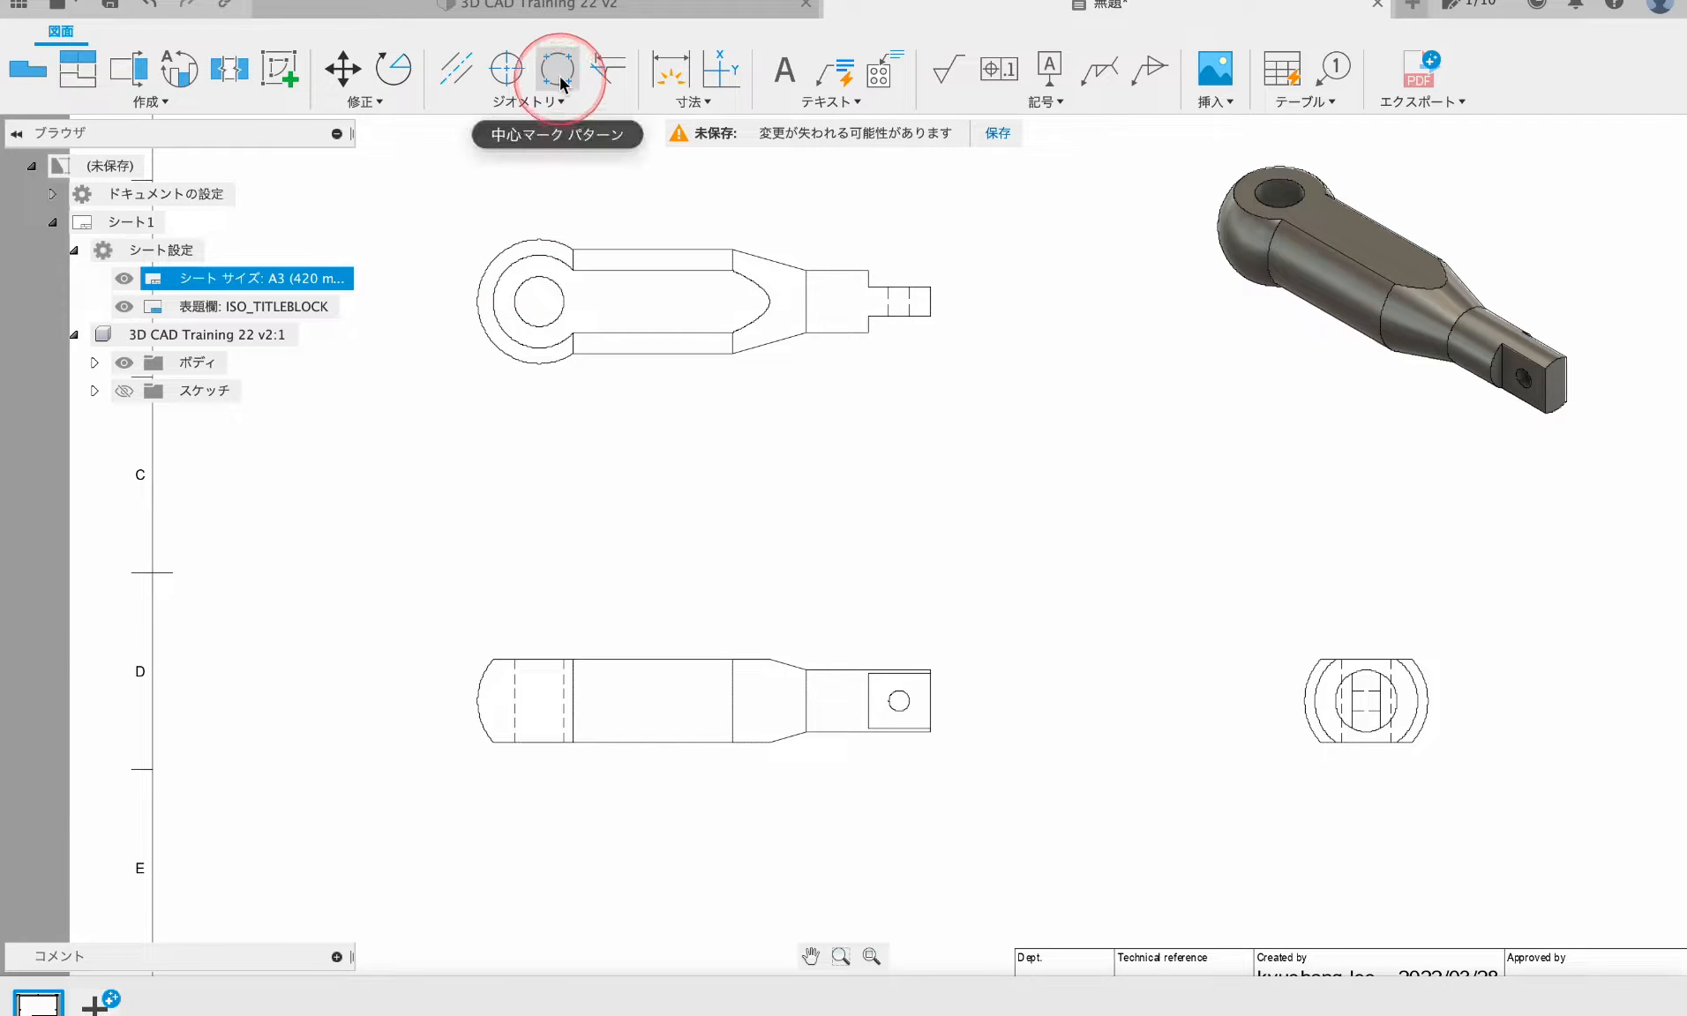
{"action": "left_click", "coordinate": [557, 68]}
{"action": "left_click", "coordinate": [491, 260]}
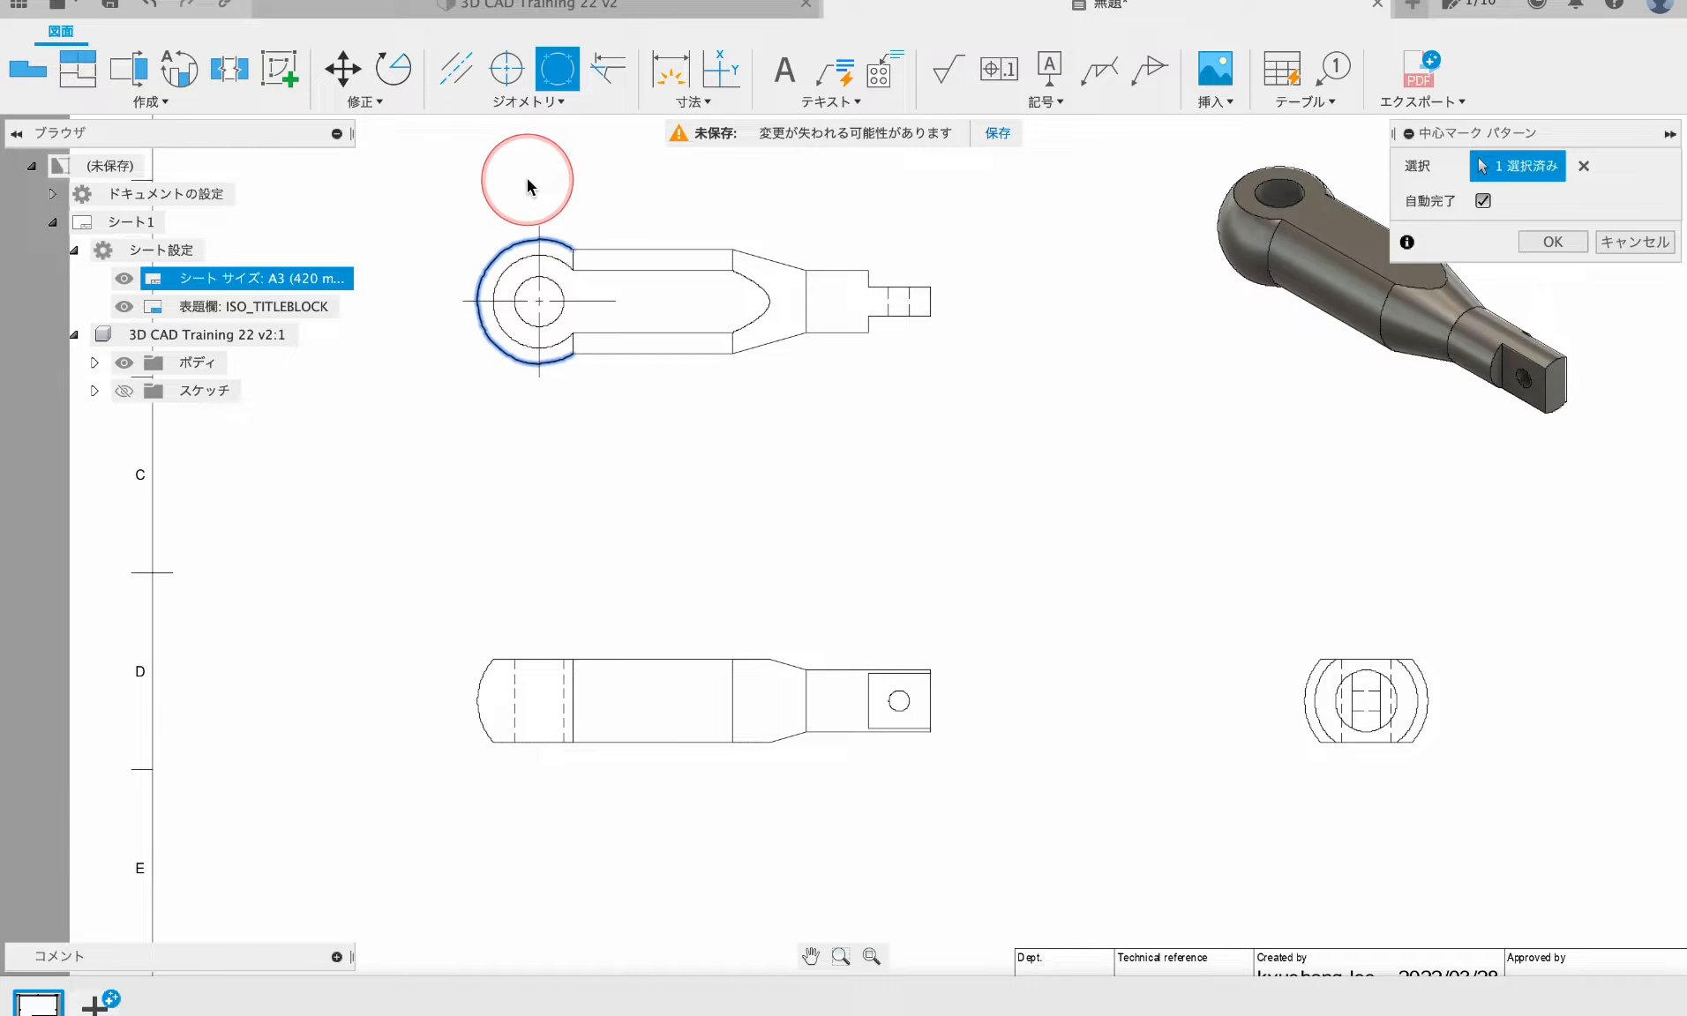
{"action": "key", "text": "Return"}
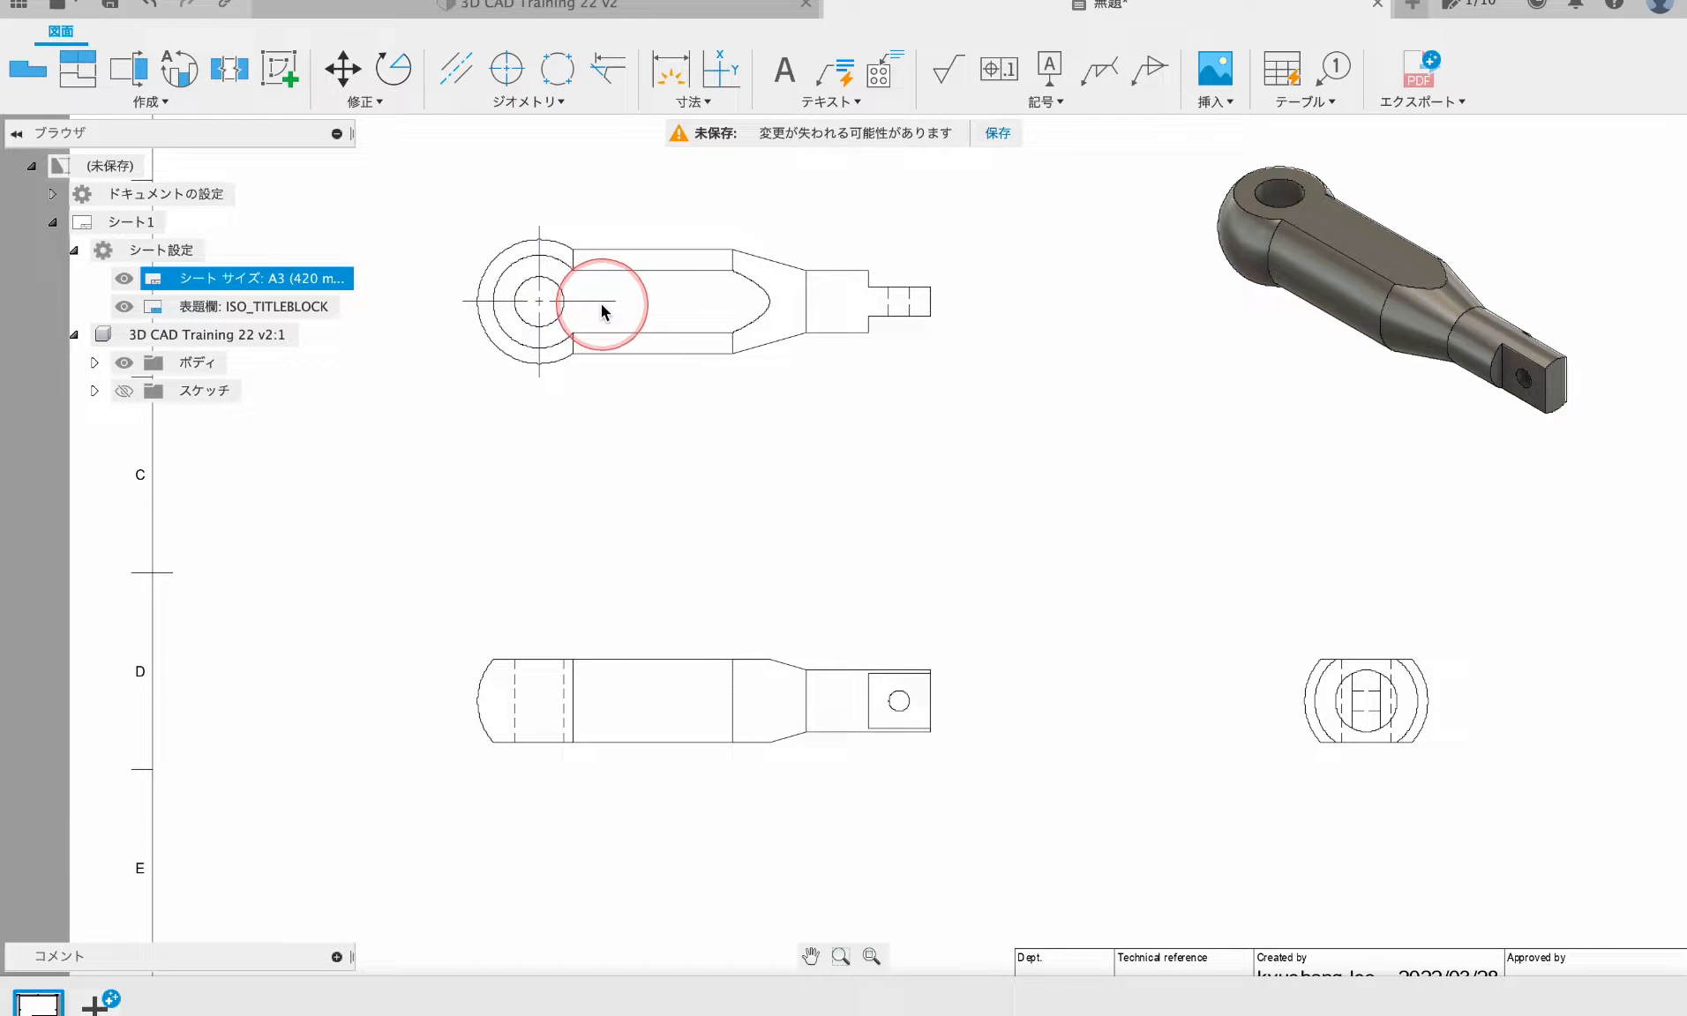
{"action": "left_click", "coordinate": [457, 67]}
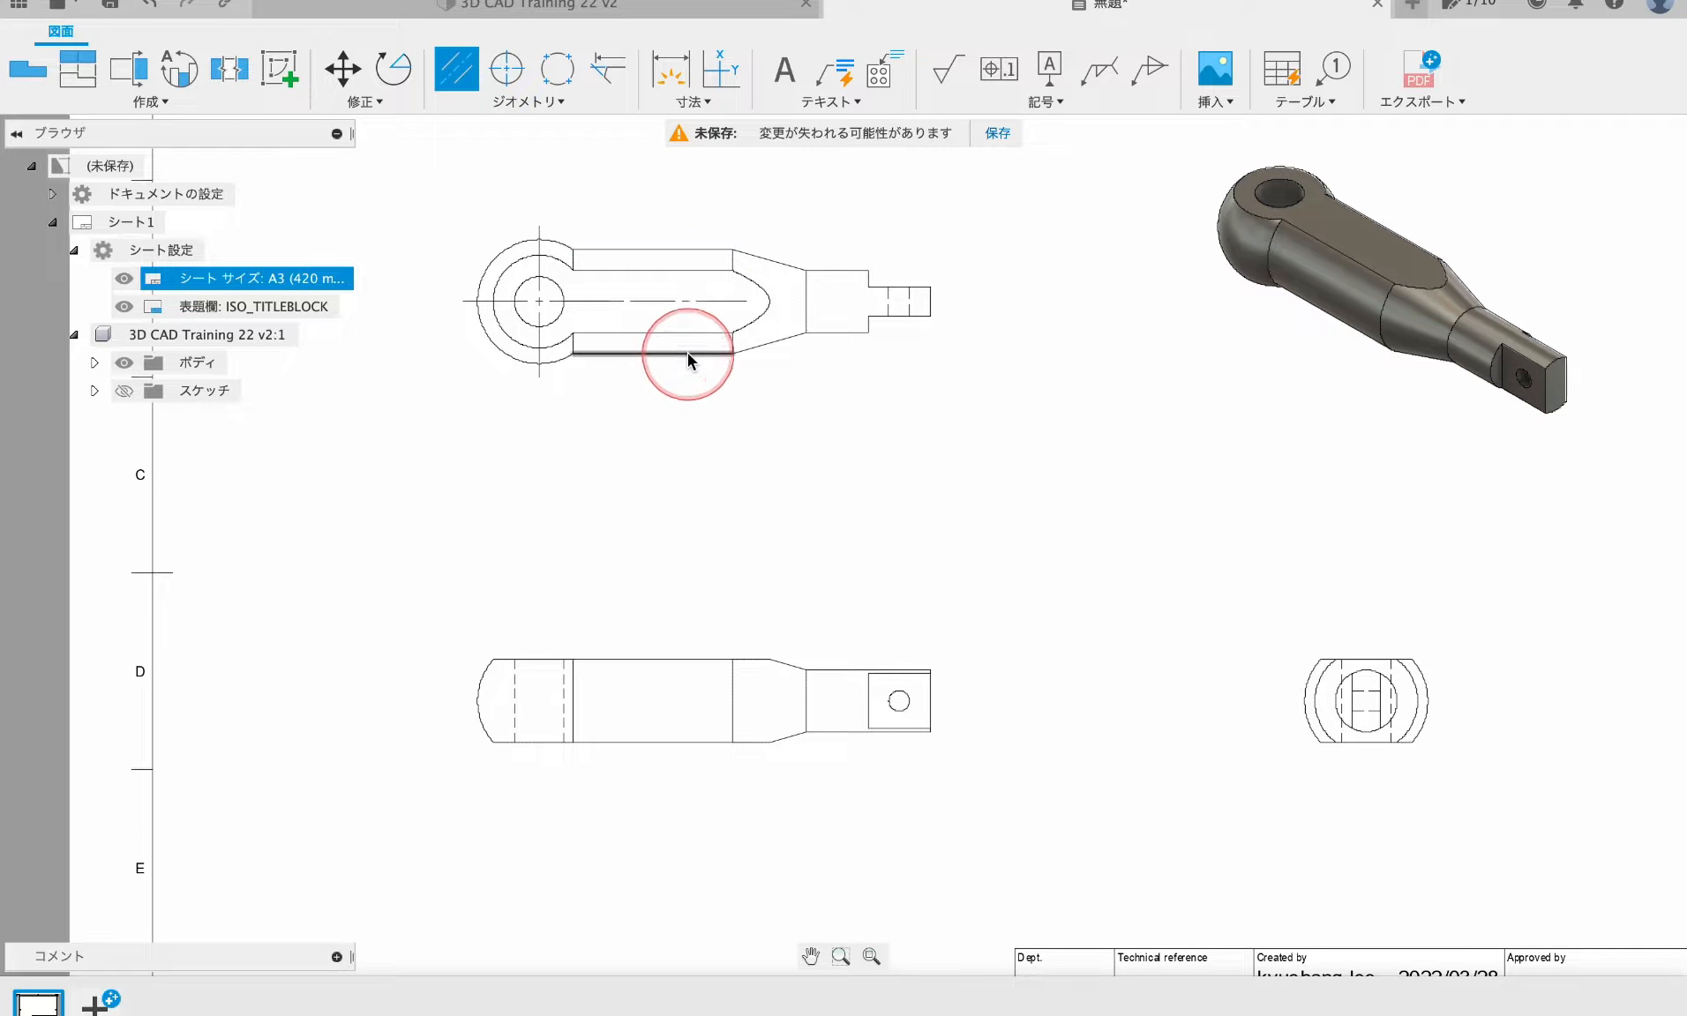
{"action": "left_click", "coordinate": [956, 300]}
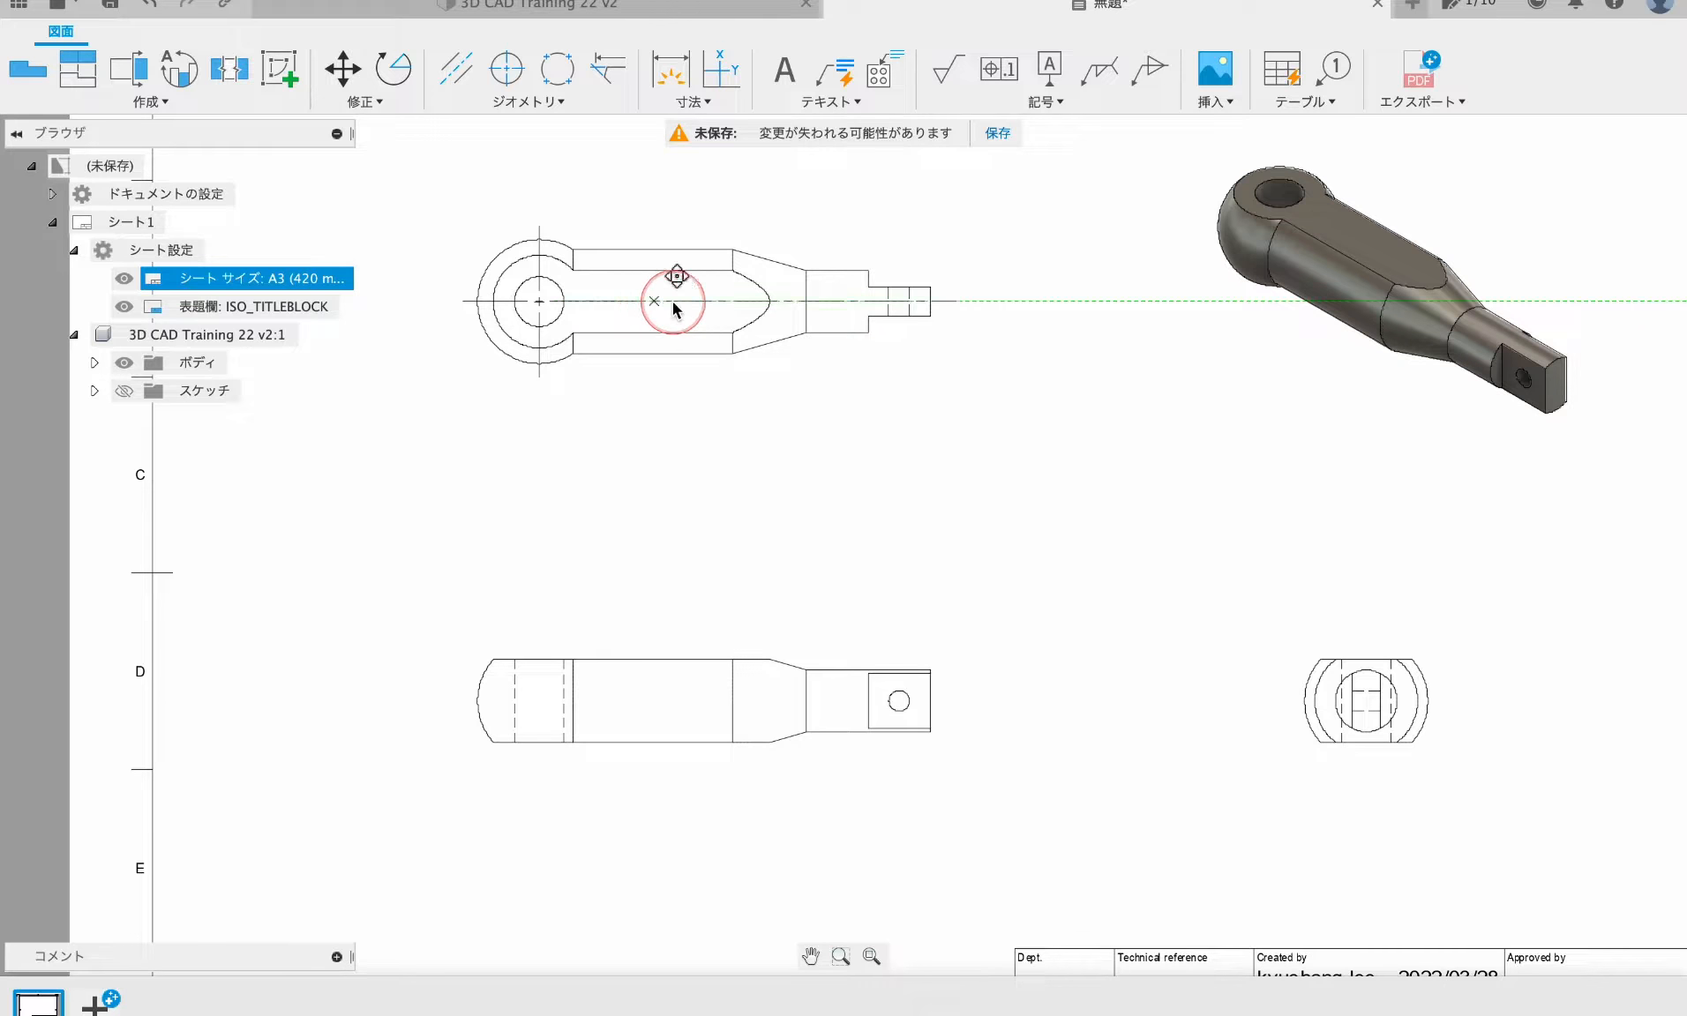
- Add a centerline through the head hole and a center mark on the tongue's cross hole in the front view
{"action": "middle_click_drag", "start_coordinate": [780, 589], "coordinate": [796, 481]}
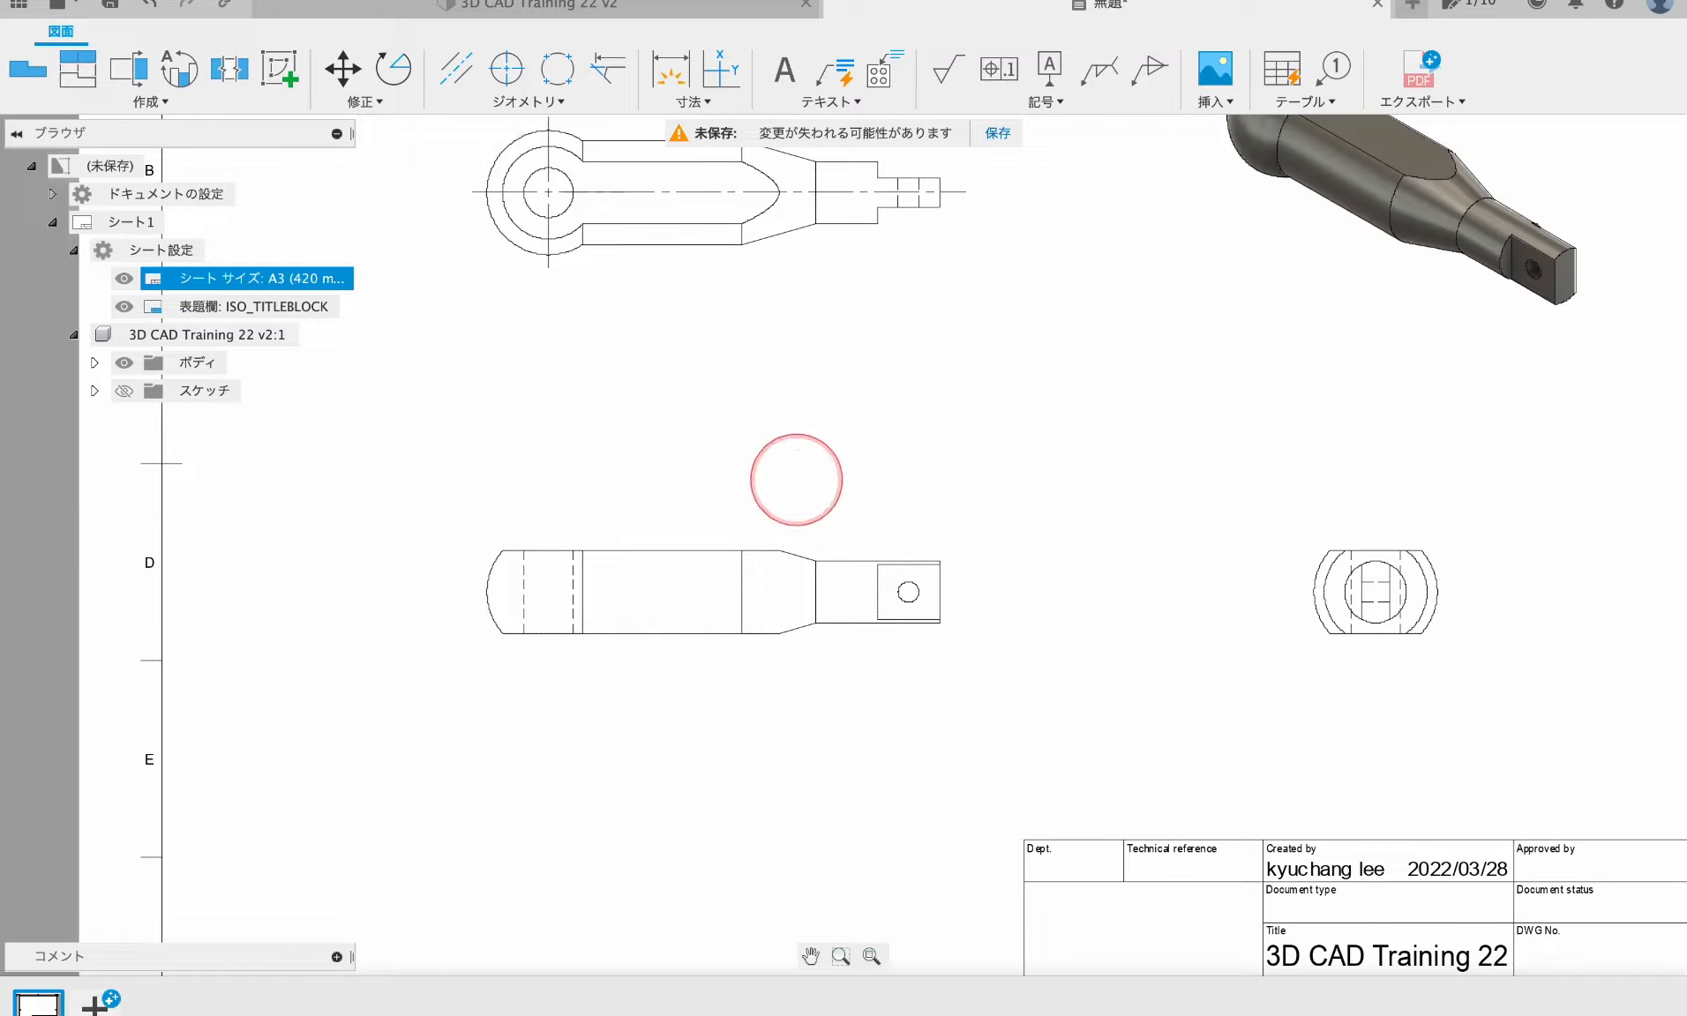
{"action": "scroll", "coordinate": [529, 558], "scroll_direction": "up", "scroll_amount": 3}
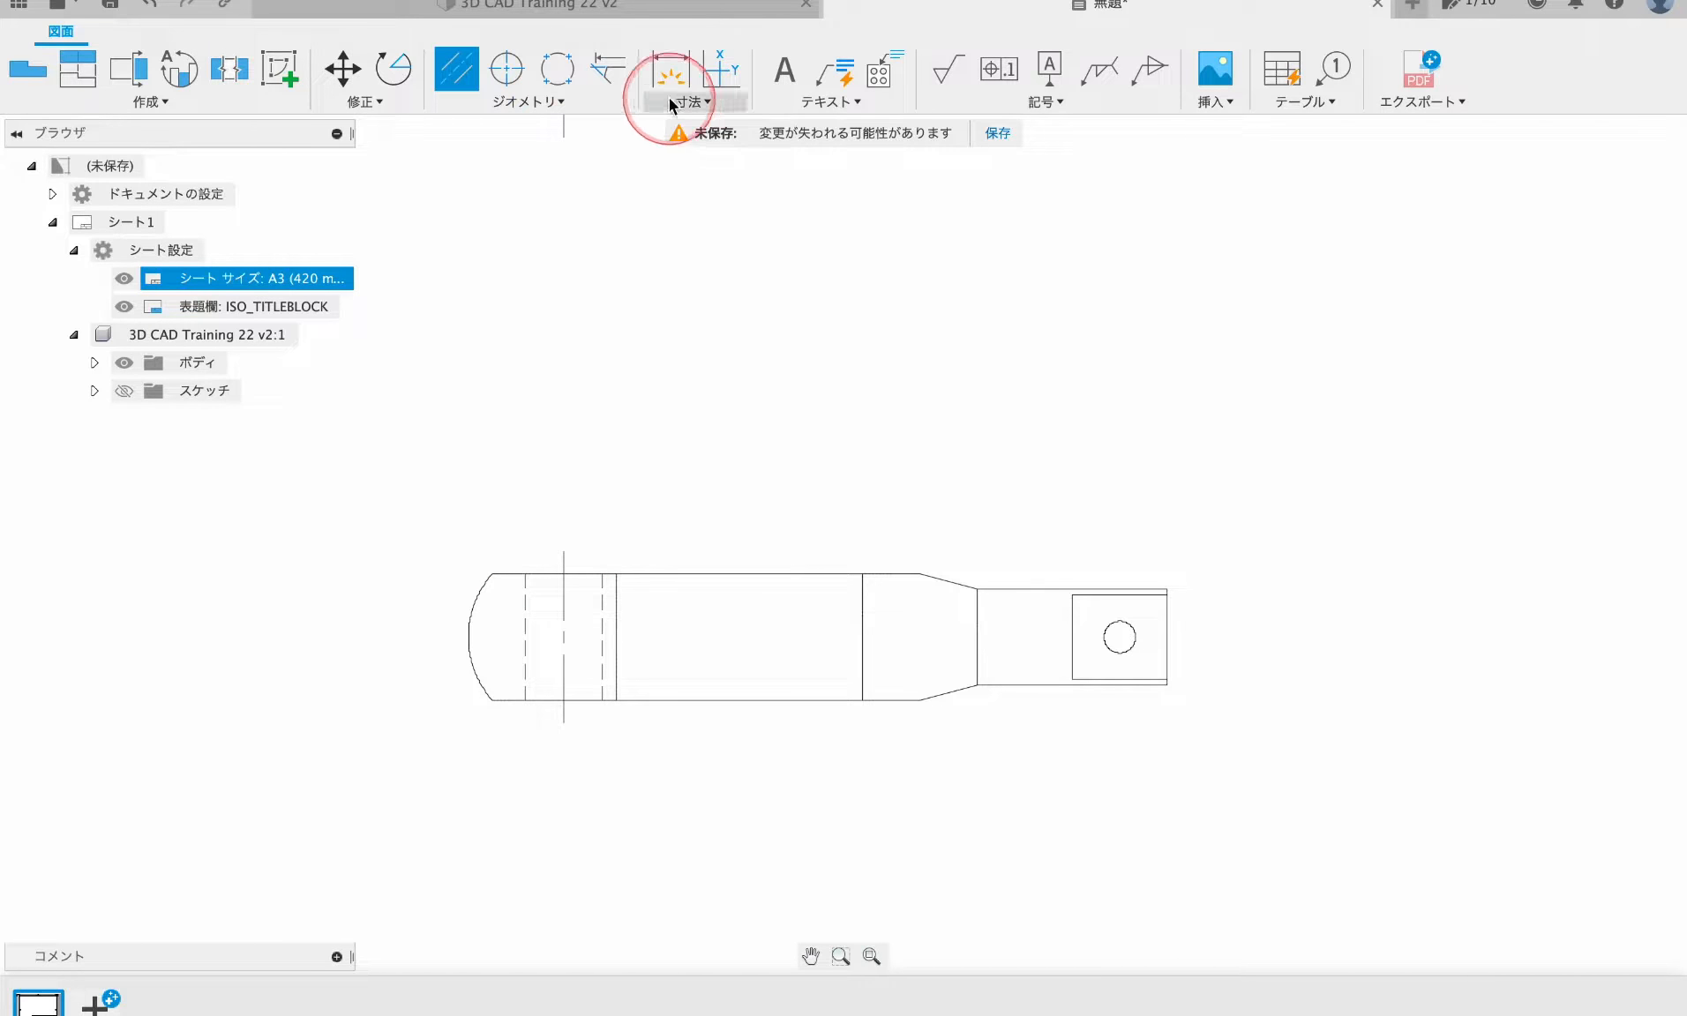
{"action": "left_click", "coordinate": [1046, 668]}
{"action": "scroll", "coordinate": [1125, 668], "scroll_direction": "down", "scroll_amount": 3}
{"action": "key", "text": "Escape"}
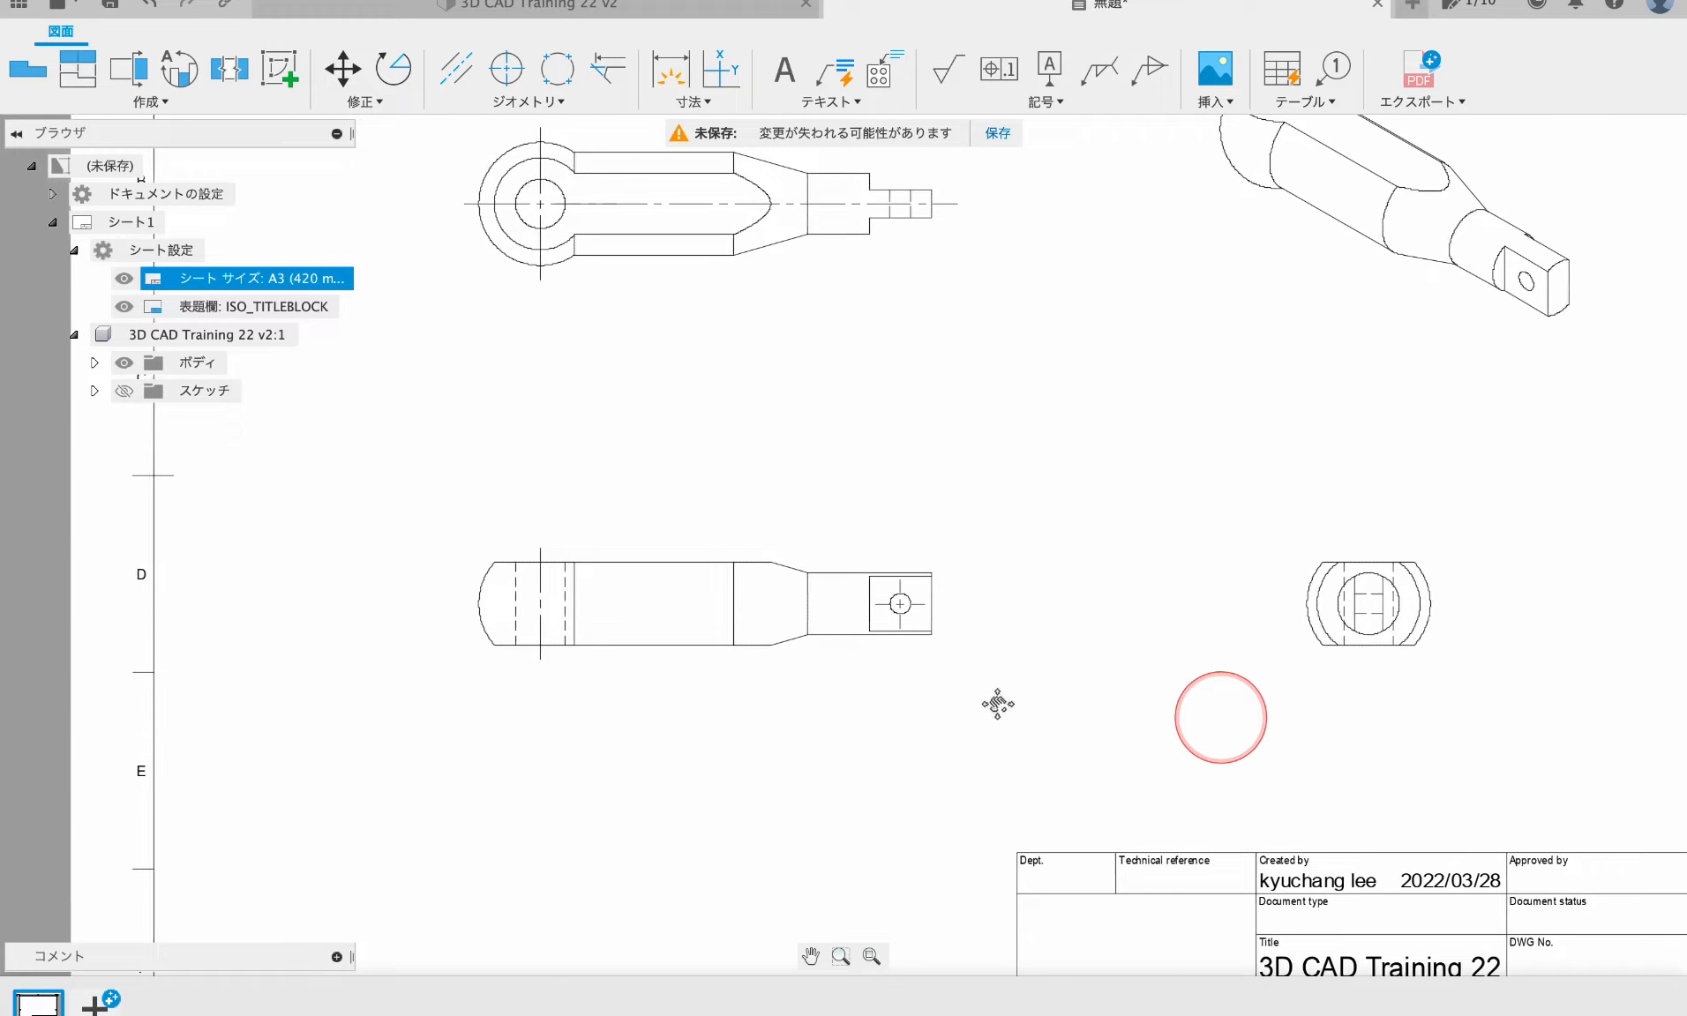
- Set the side view's style to visible edges only and add a center mark to its concentric circles
{"action": "middle_click_drag", "start_coordinate": [998, 704], "coordinate": [821, 686]}
{"action": "left_click", "coordinate": [1157, 631]}
{"action": "scroll", "coordinate": [1155, 618], "scroll_direction": "up", "scroll_amount": 3}
{"action": "double_click", "coordinate": [1196, 557]}
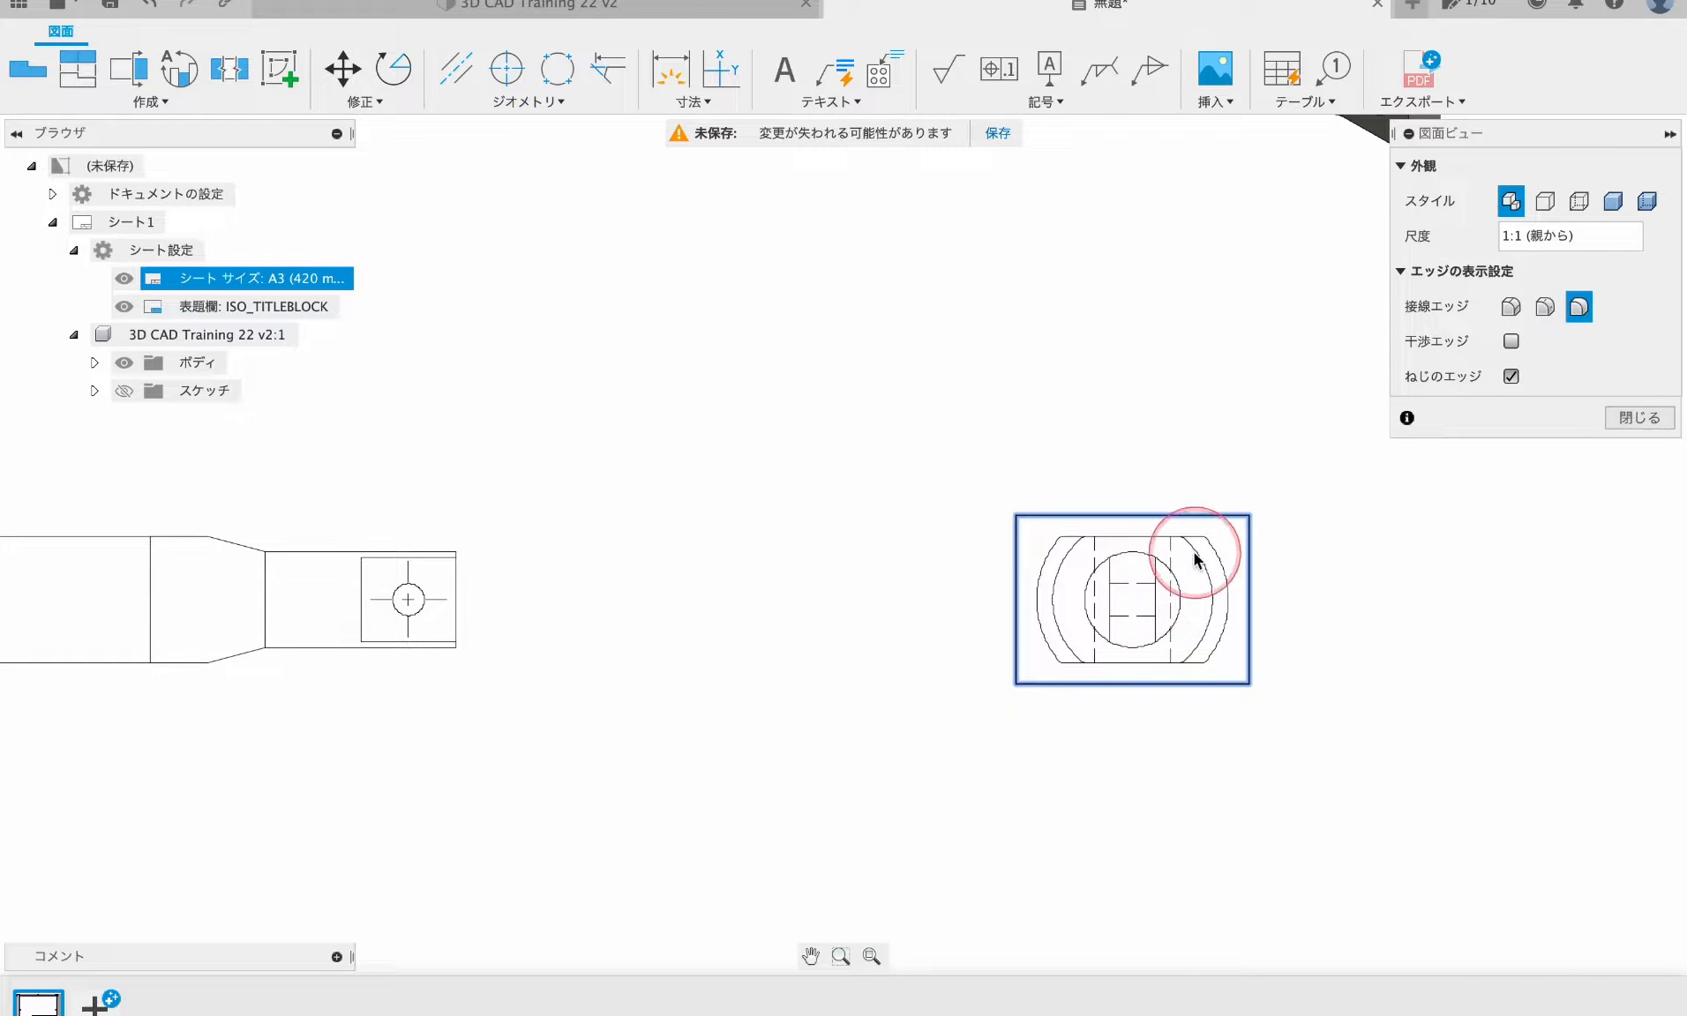
{"action": "left_click", "coordinate": [1543, 202]}
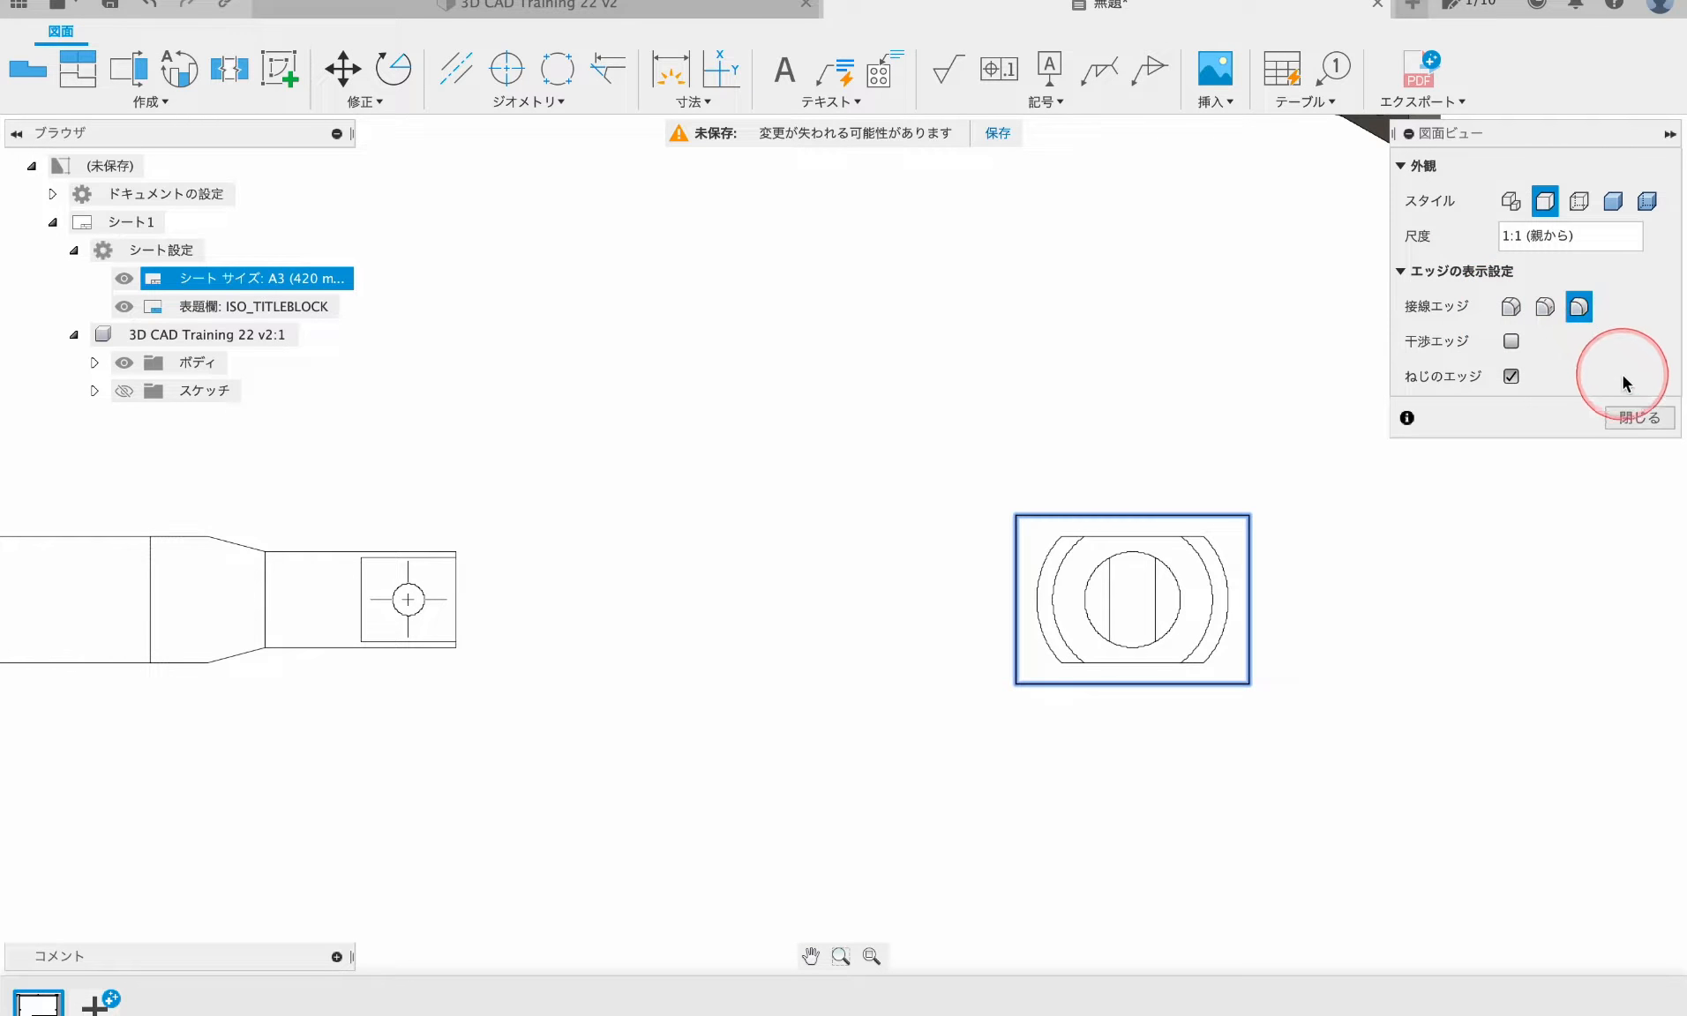
{"action": "left_click", "coordinate": [1637, 417]}
{"action": "scroll", "coordinate": [1209, 516], "scroll_direction": "down", "scroll_amount": 2}
{"action": "left_click", "coordinate": [506, 68]}
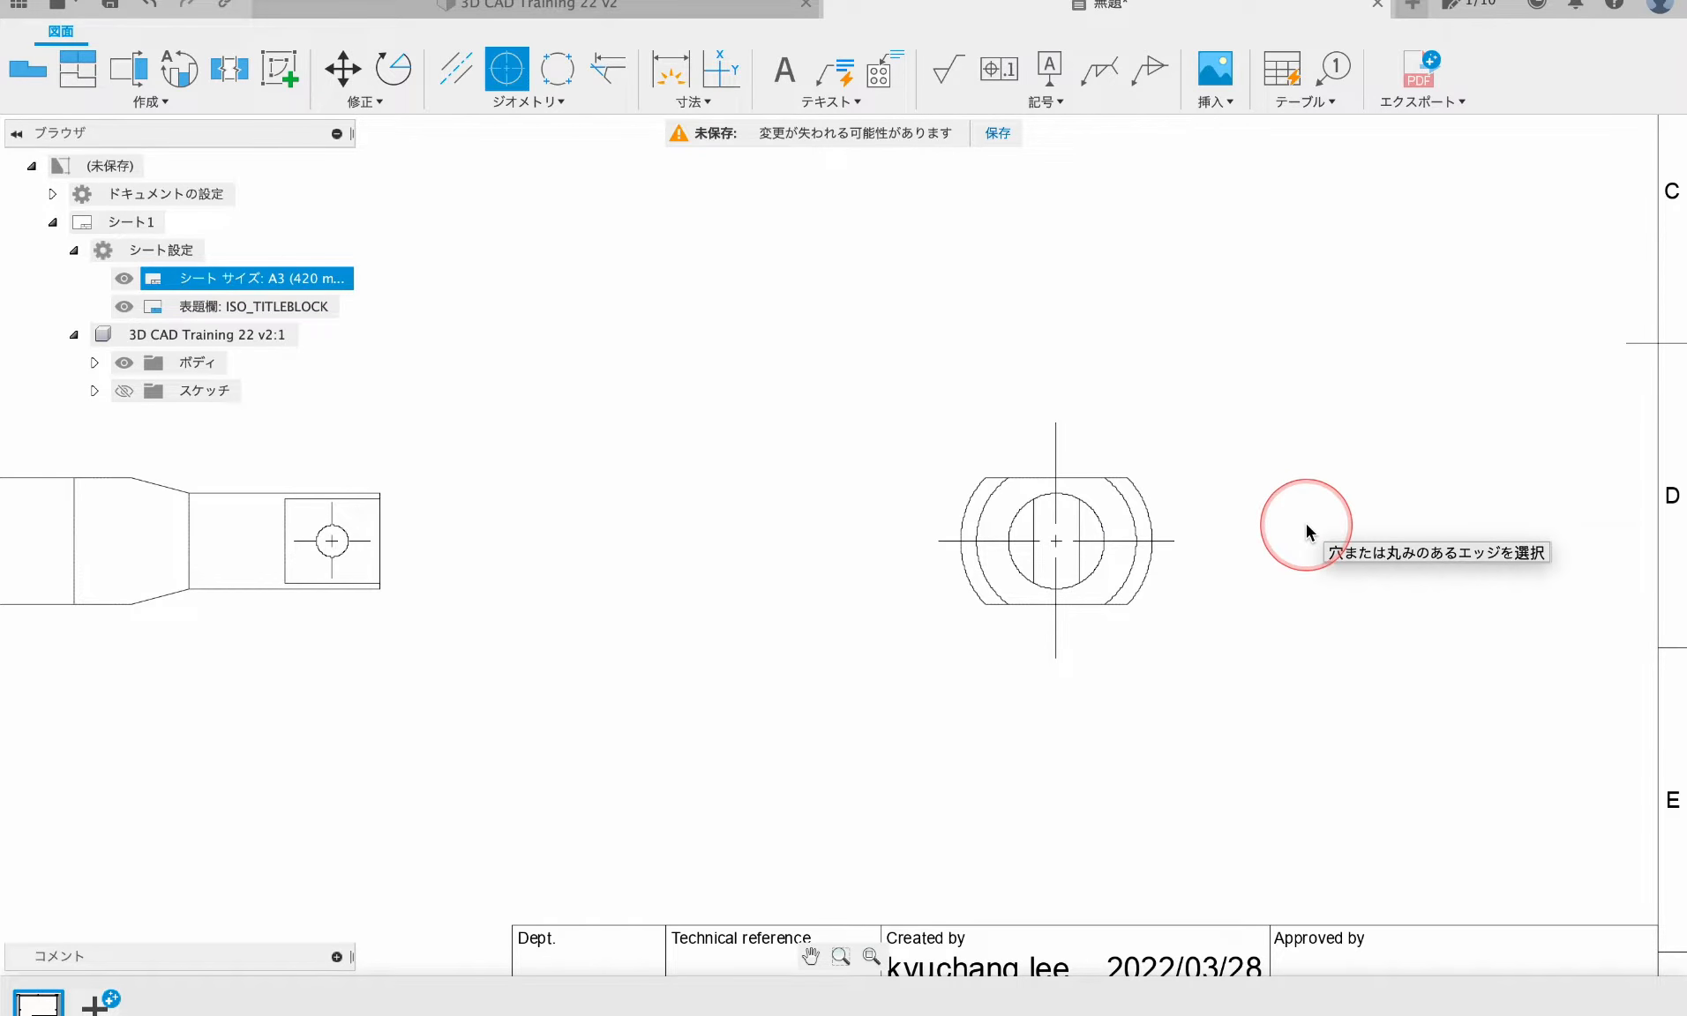
- Dimension the width between the head hole's hidden edges in the front view, placing the dimension below the part
{"action": "scroll", "coordinate": [882, 521], "scroll_direction": "down", "scroll_amount": 3}
{"action": "scroll", "coordinate": [991, 648], "scroll_direction": "up", "scroll_amount": 1}
{"action": "left_click", "coordinate": [668, 66]}
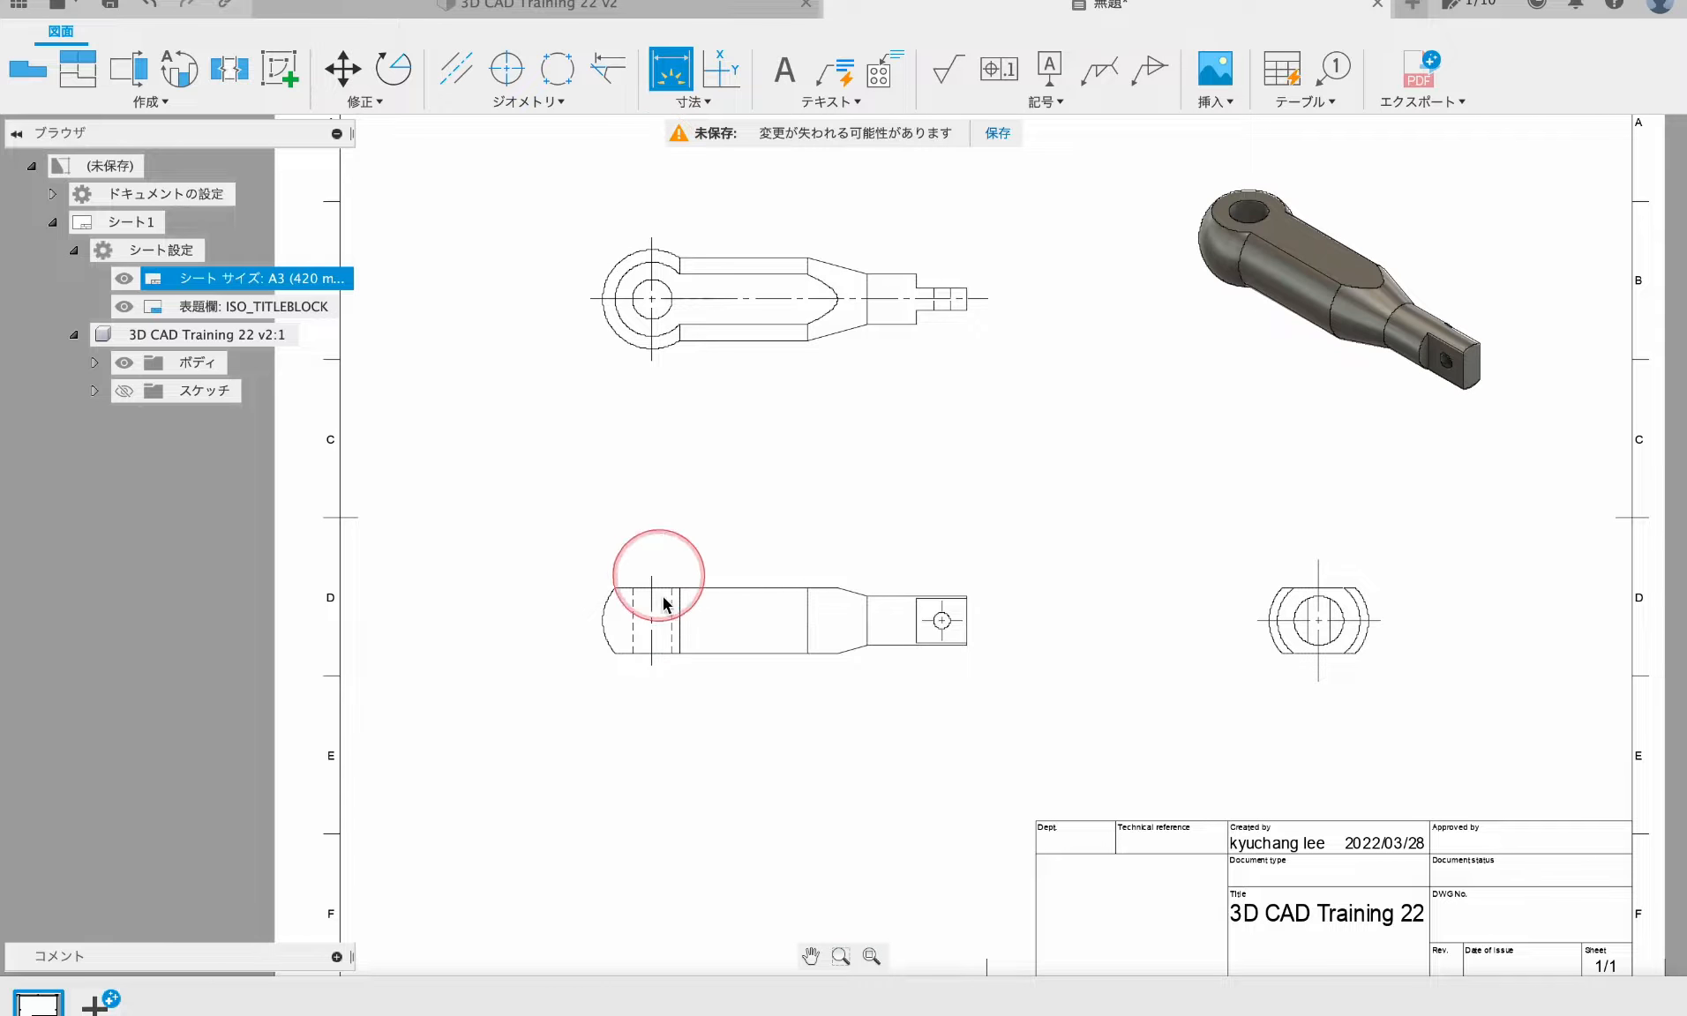
{"action": "scroll", "coordinate": [664, 602], "scroll_direction": "up", "scroll_amount": 4}
{"action": "left_click", "coordinate": [512, 618]}
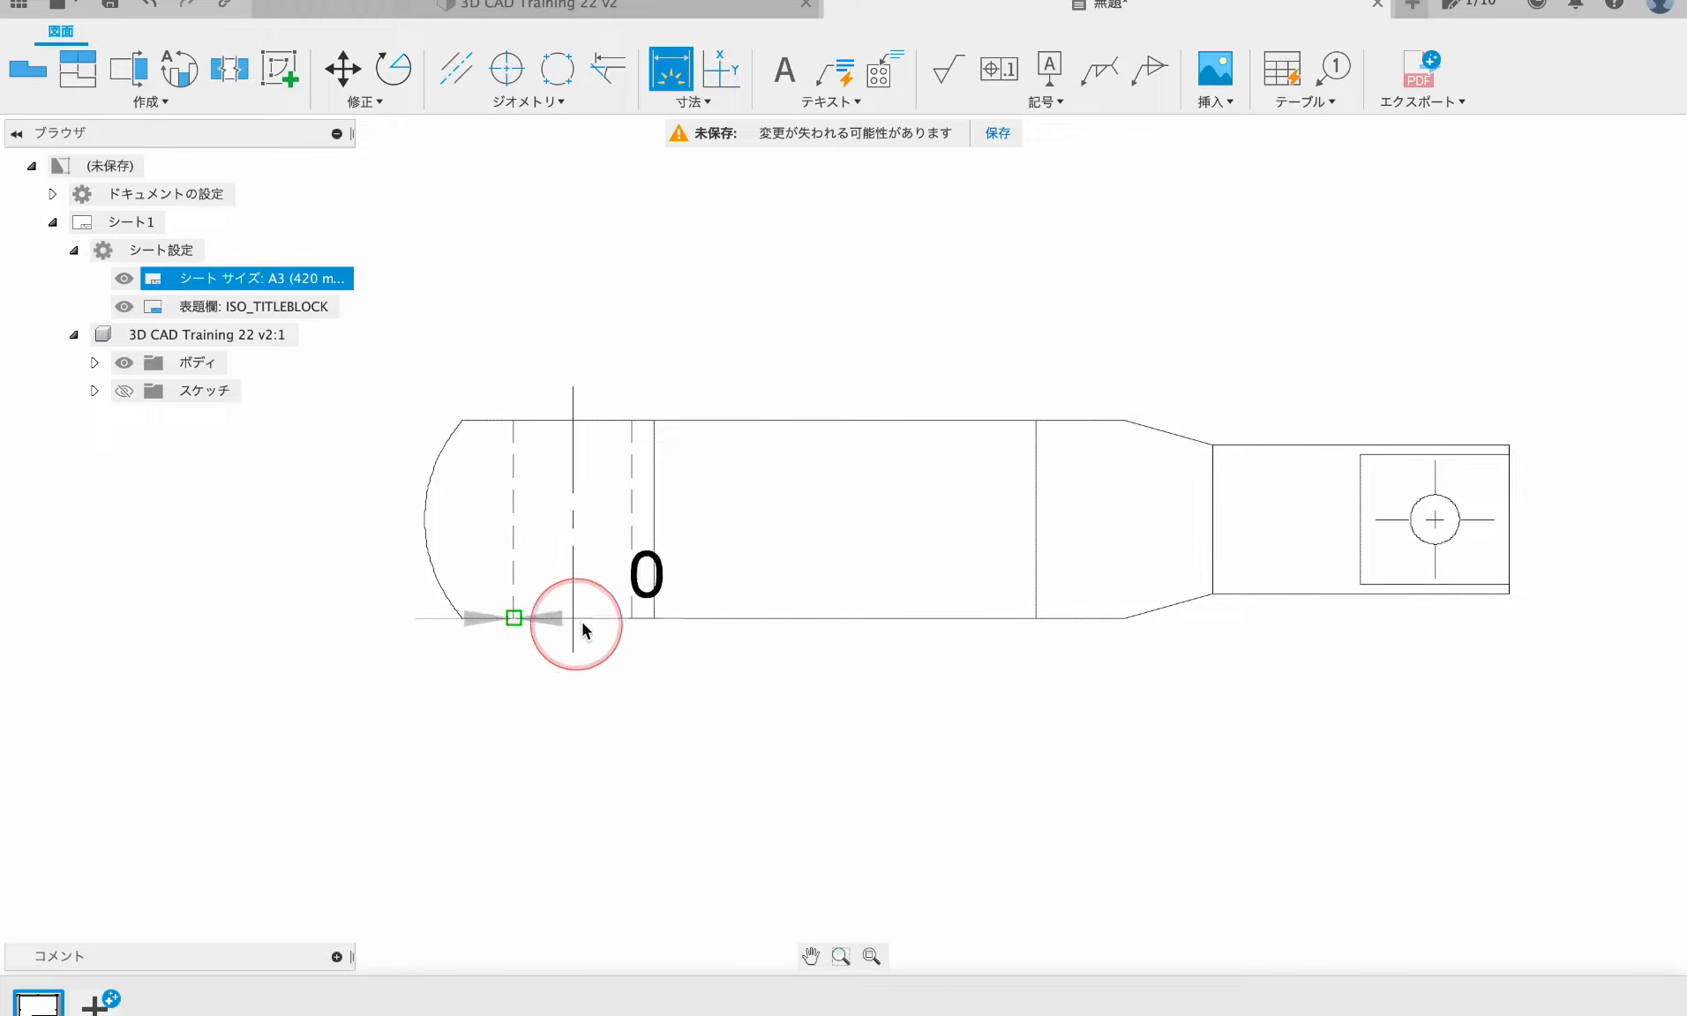
{"action": "left_click", "coordinate": [632, 618]}
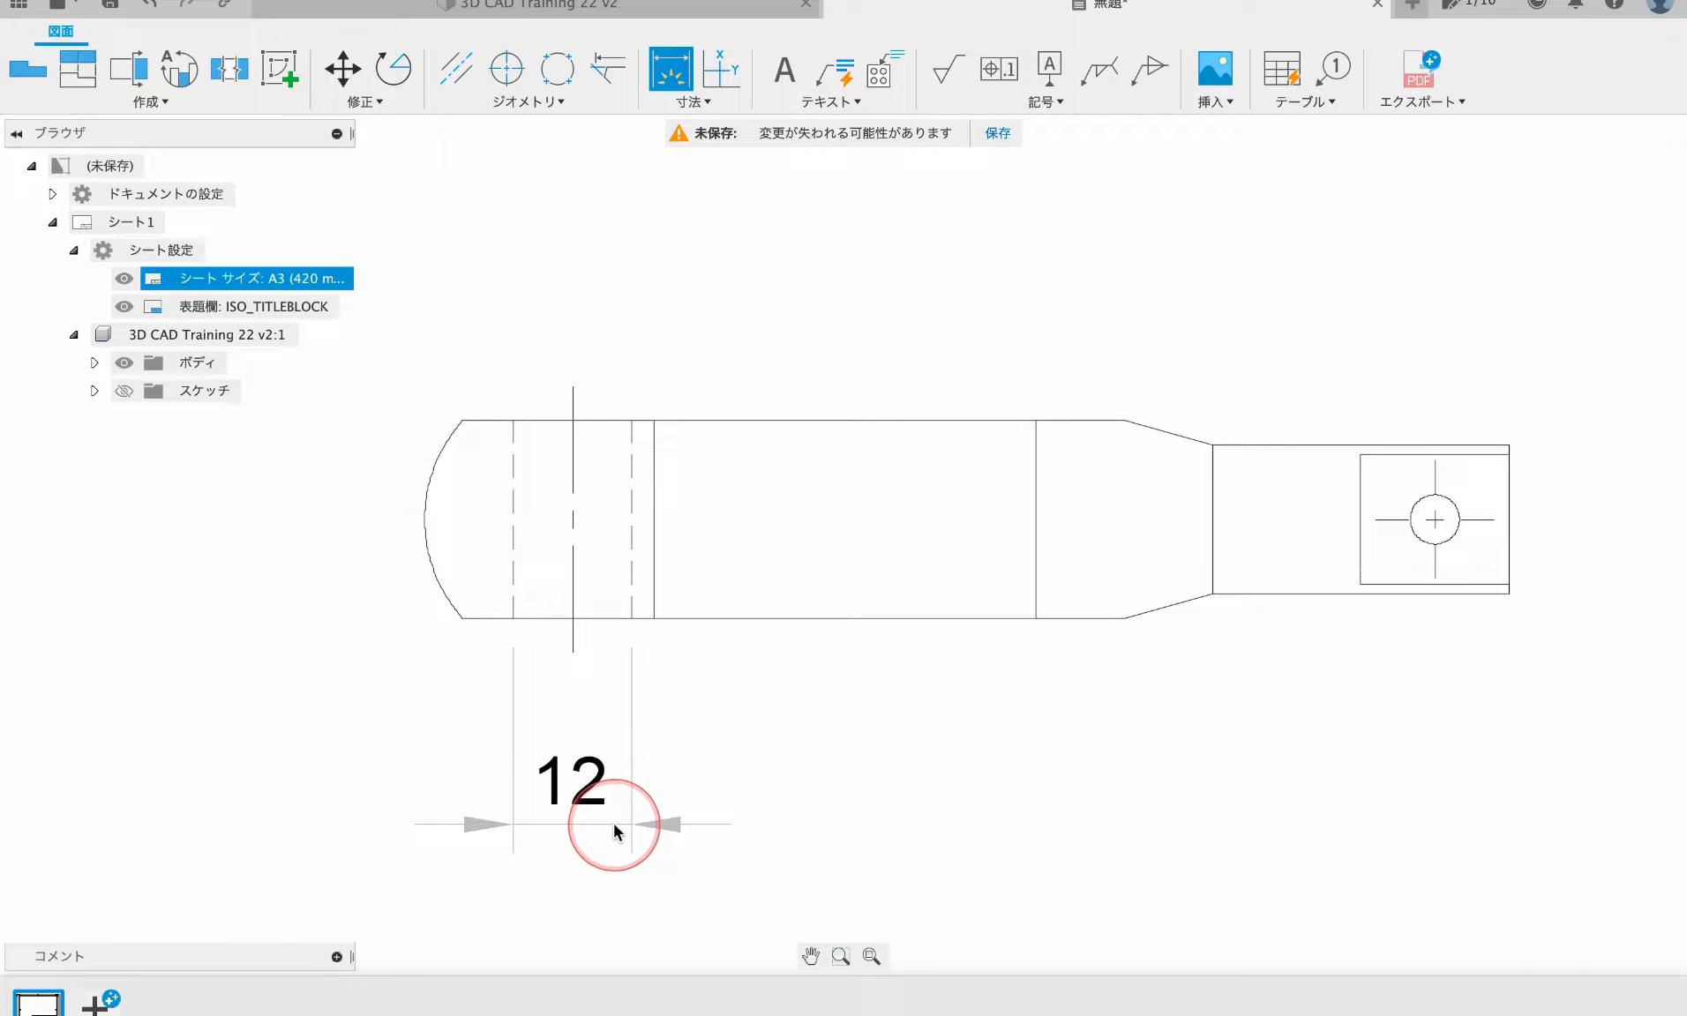
{"action": "left_click", "coordinate": [628, 823]}
{"action": "scroll", "coordinate": [670, 759], "scroll_direction": "down", "scroll_amount": 5}
{"action": "key", "text": "Escape"}
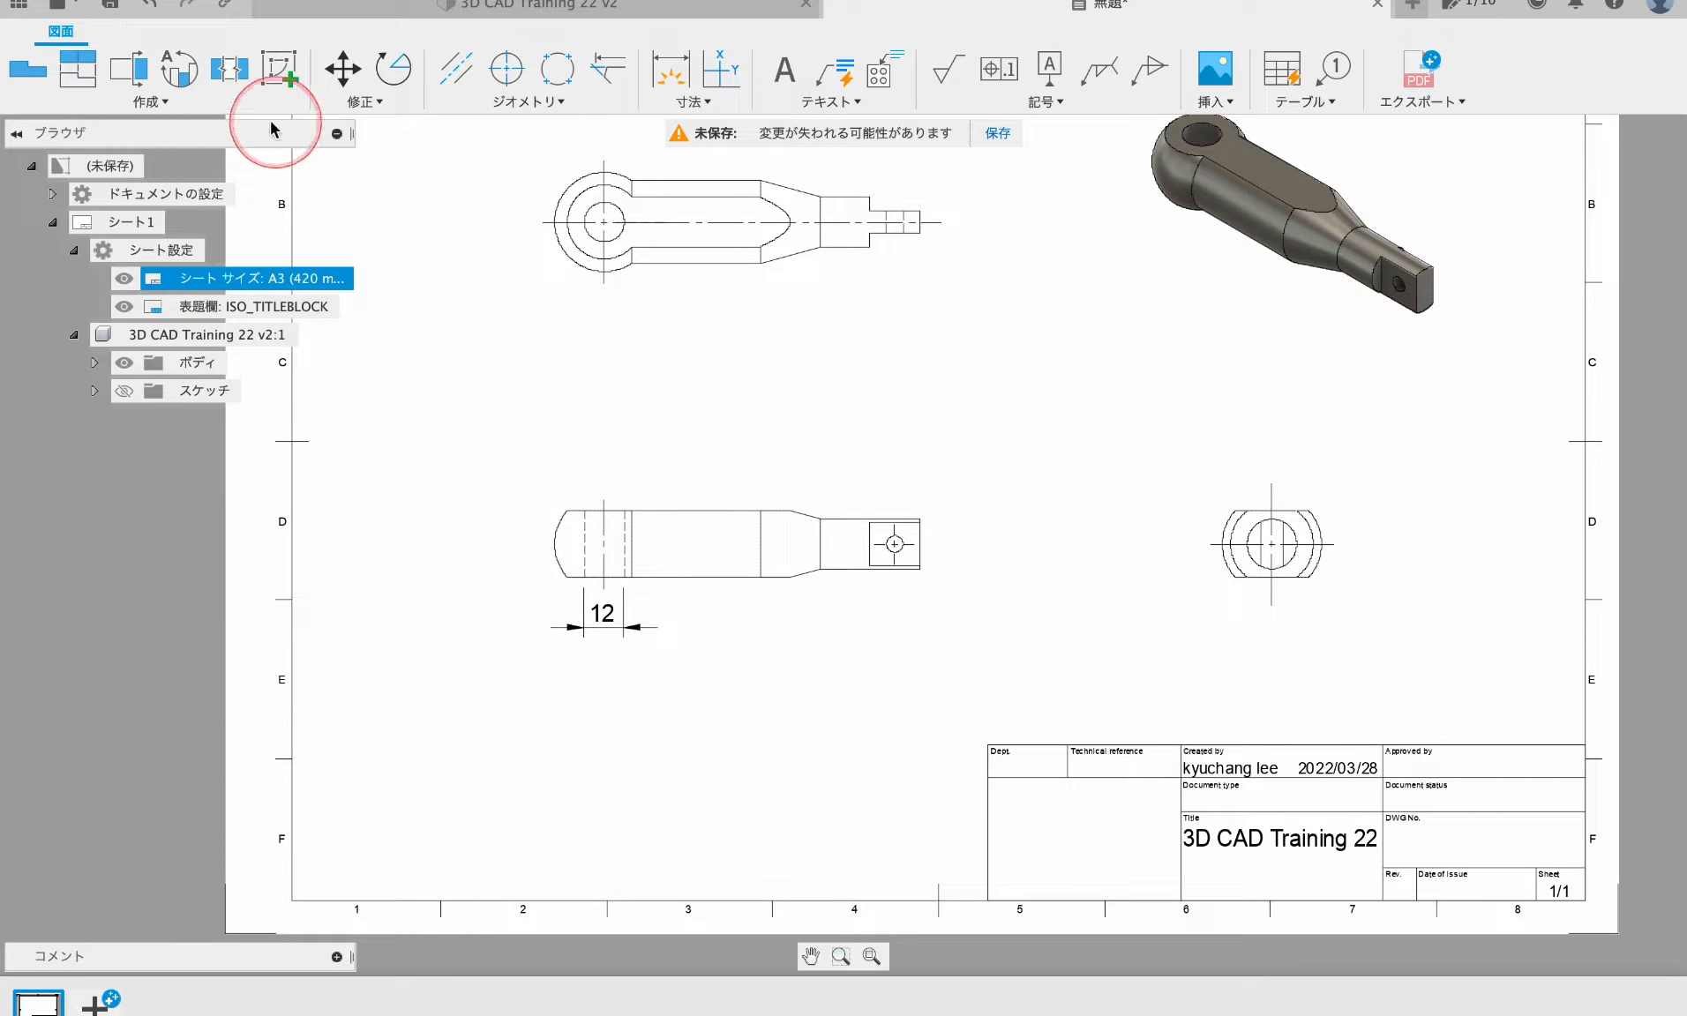
- Set the drawing's text height group to small (小) in the document settings
{"action": "left_click", "coordinate": [247, 194]}
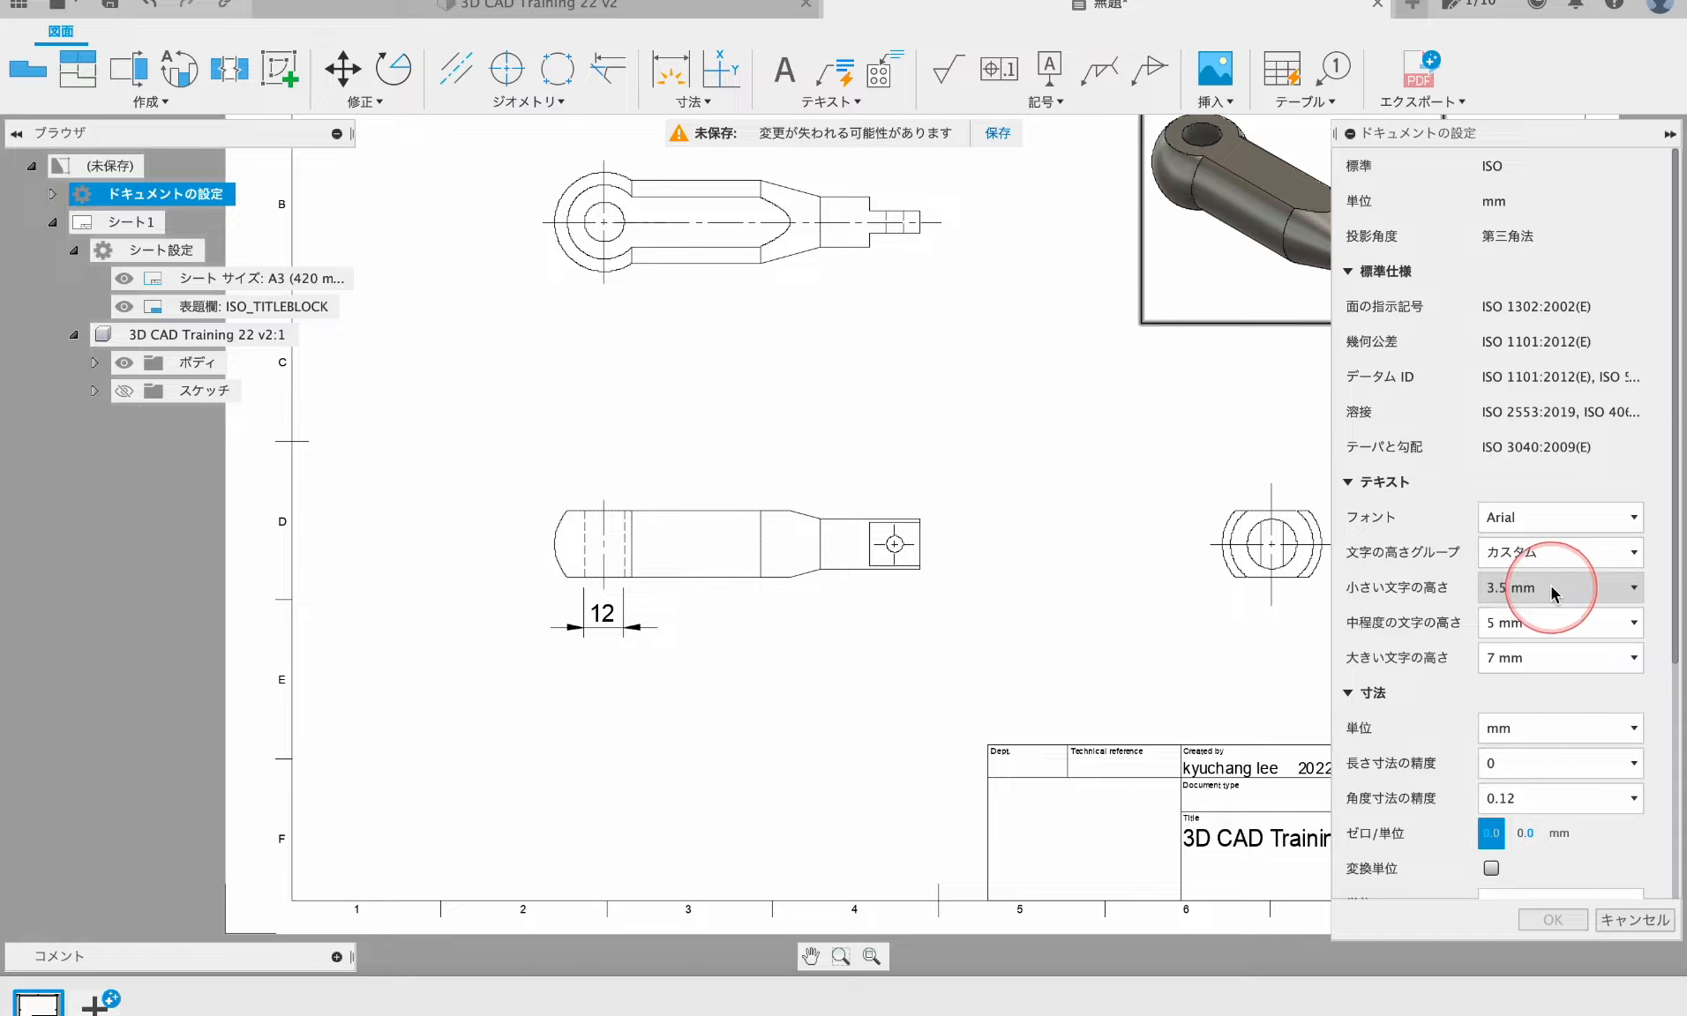
{"action": "left_click", "coordinate": [1546, 554]}
{"action": "left_click", "coordinate": [1503, 603]}
{"action": "left_click", "coordinate": [1551, 918]}
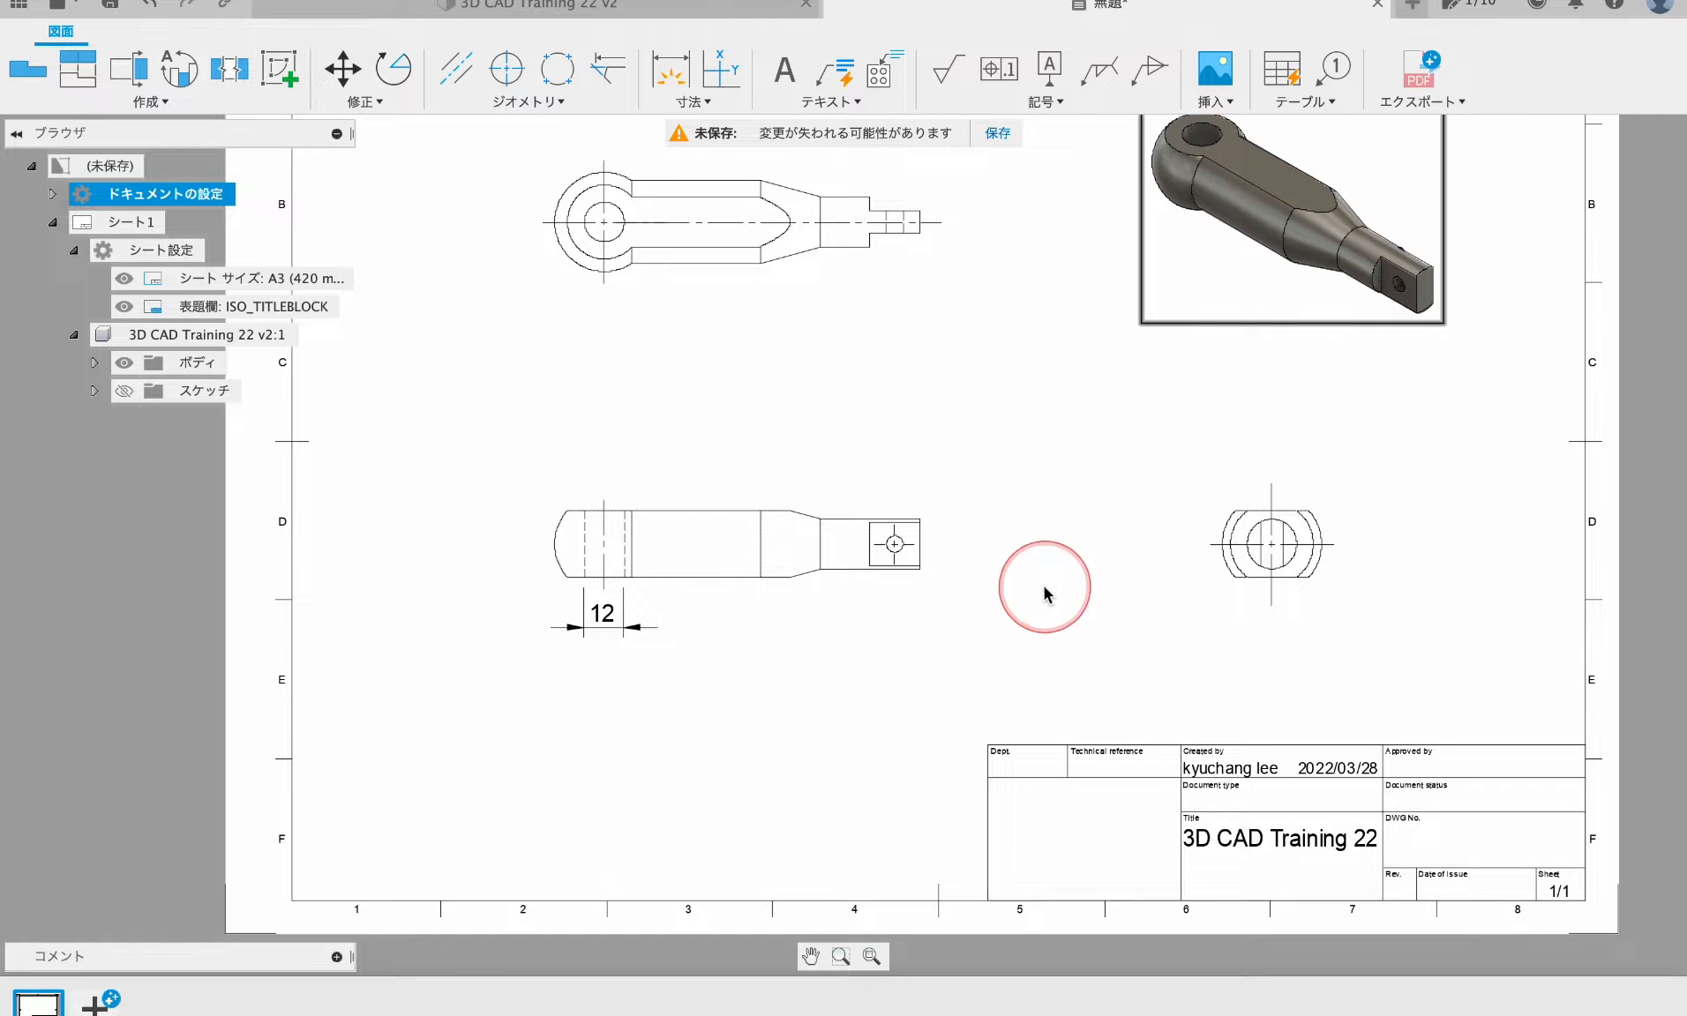
{"action": "left_click", "coordinate": [246, 196]}
{"action": "left_click", "coordinate": [1561, 553]}
{"action": "left_click", "coordinate": [1536, 580]}
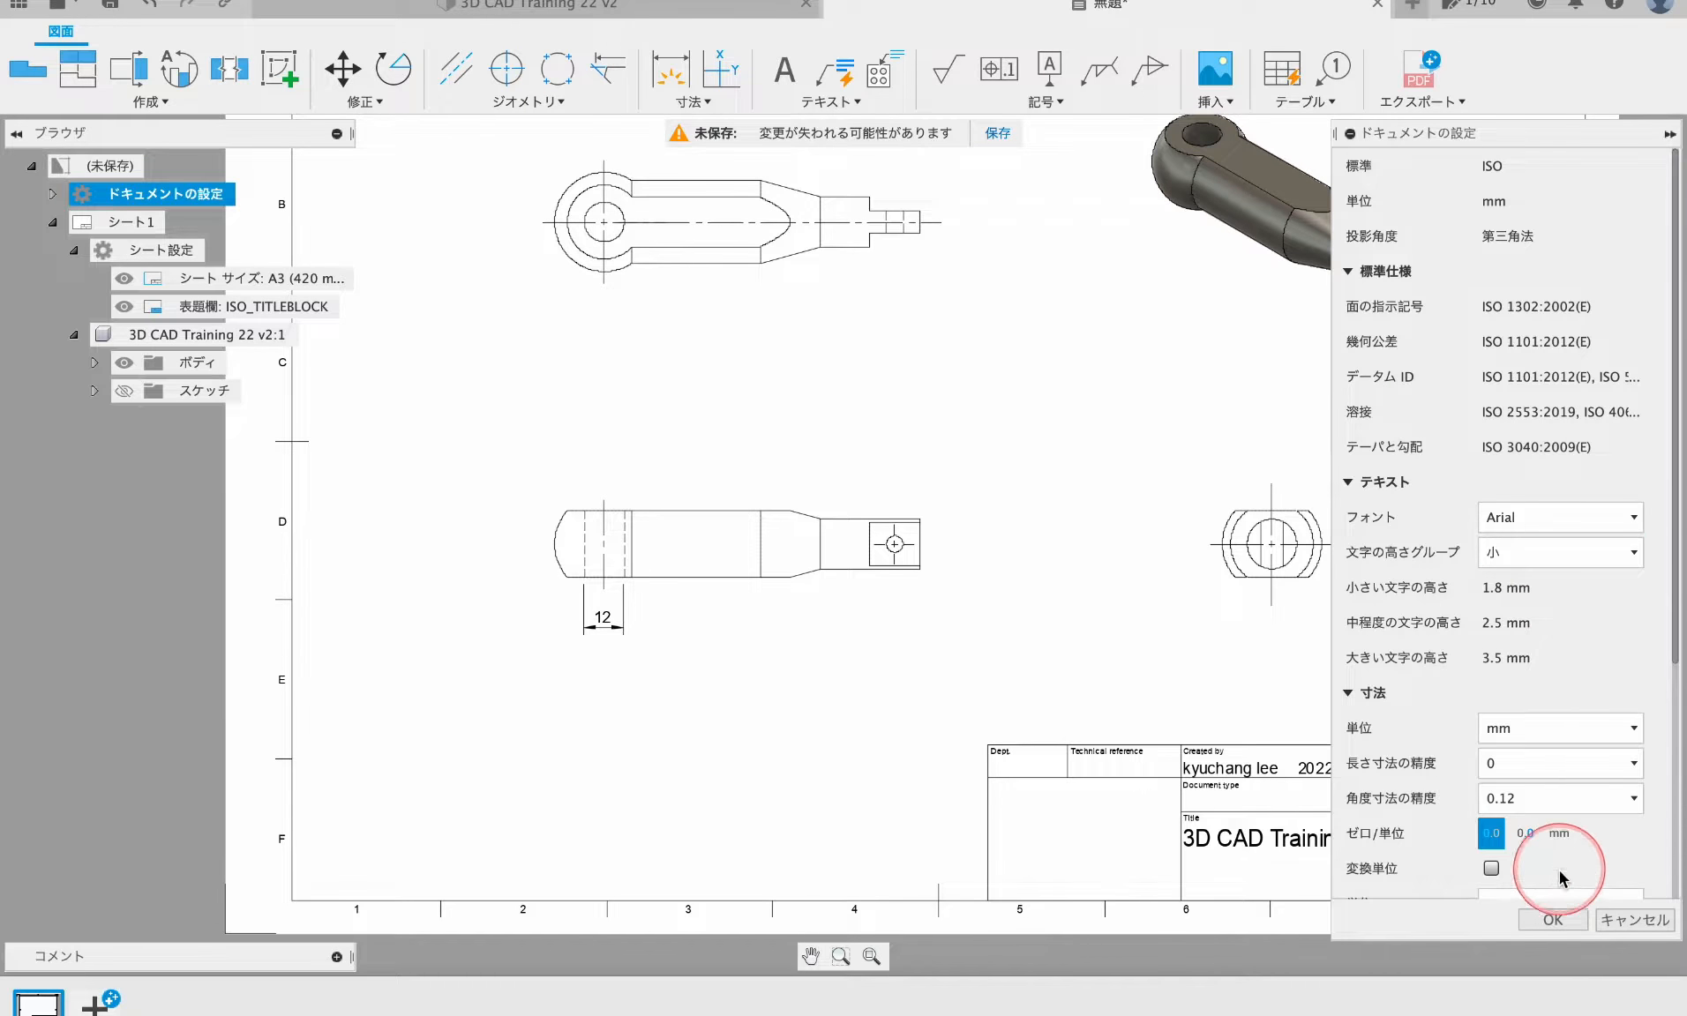
{"action": "left_click", "coordinate": [1551, 918]}
- Dimension the horizontal distance from the tongue's cross hole to the tongue's end in the front view
{"action": "scroll", "coordinate": [729, 589], "scroll_direction": "up", "scroll_amount": 5}
{"action": "left_click", "coordinate": [670, 69]}
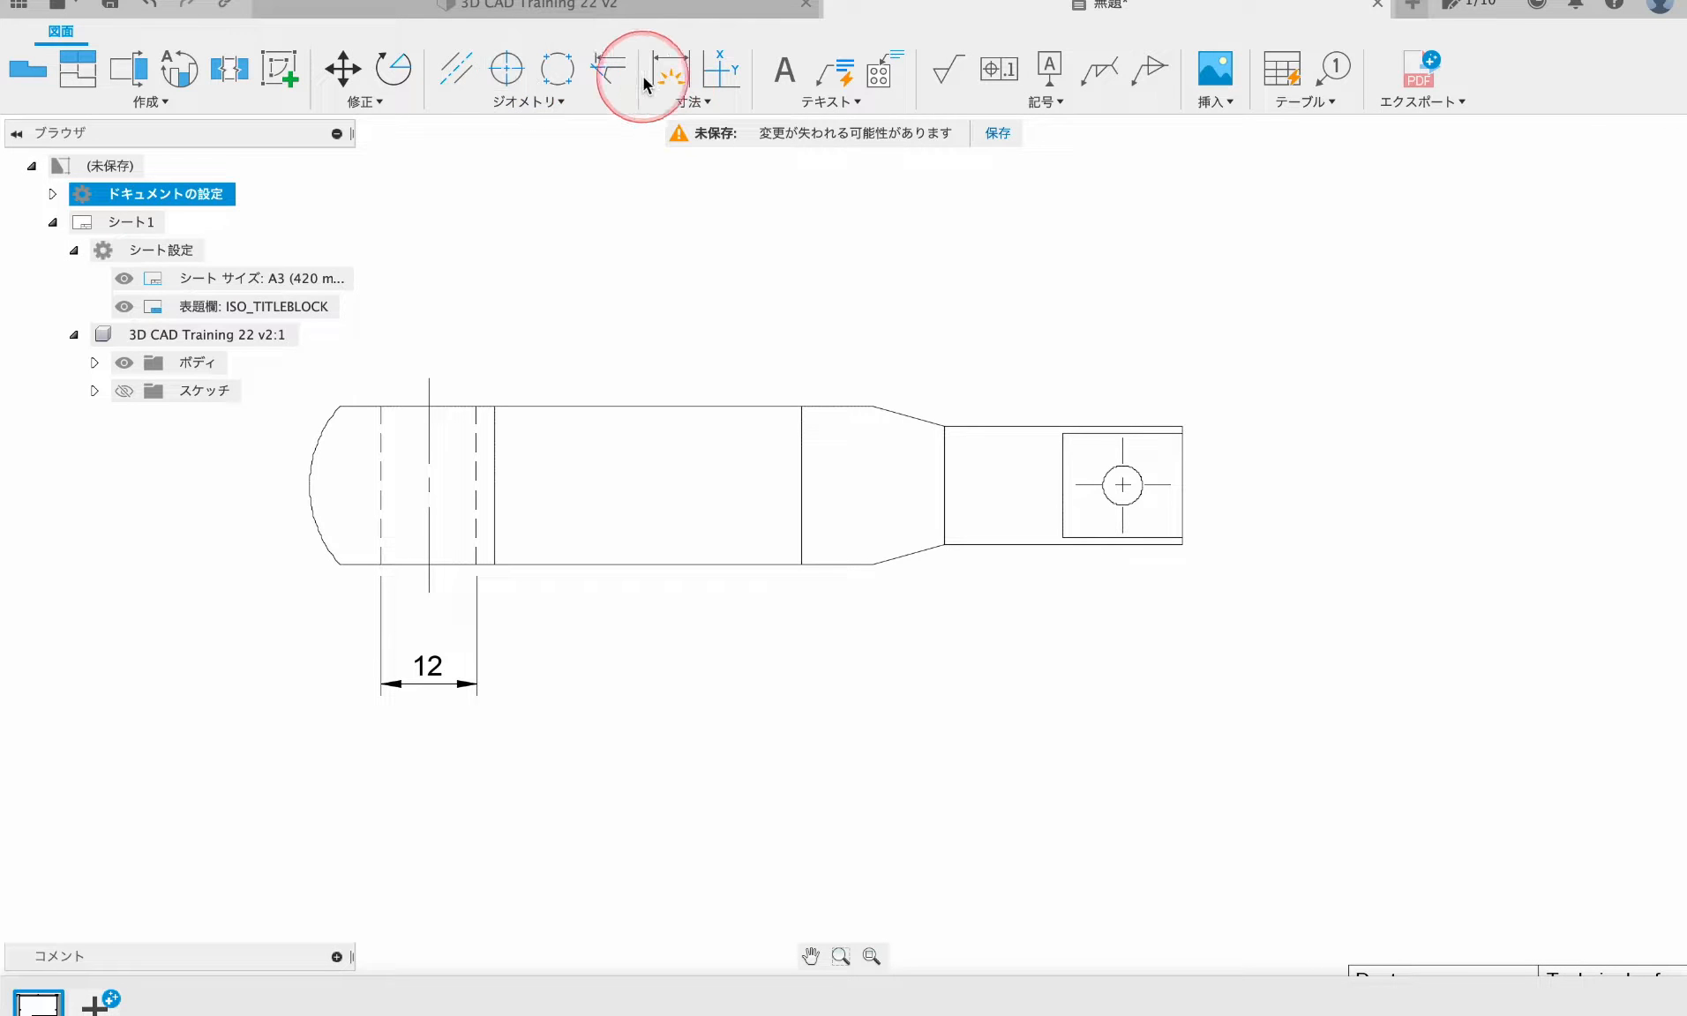
{"action": "left_click", "coordinate": [1114, 540]}
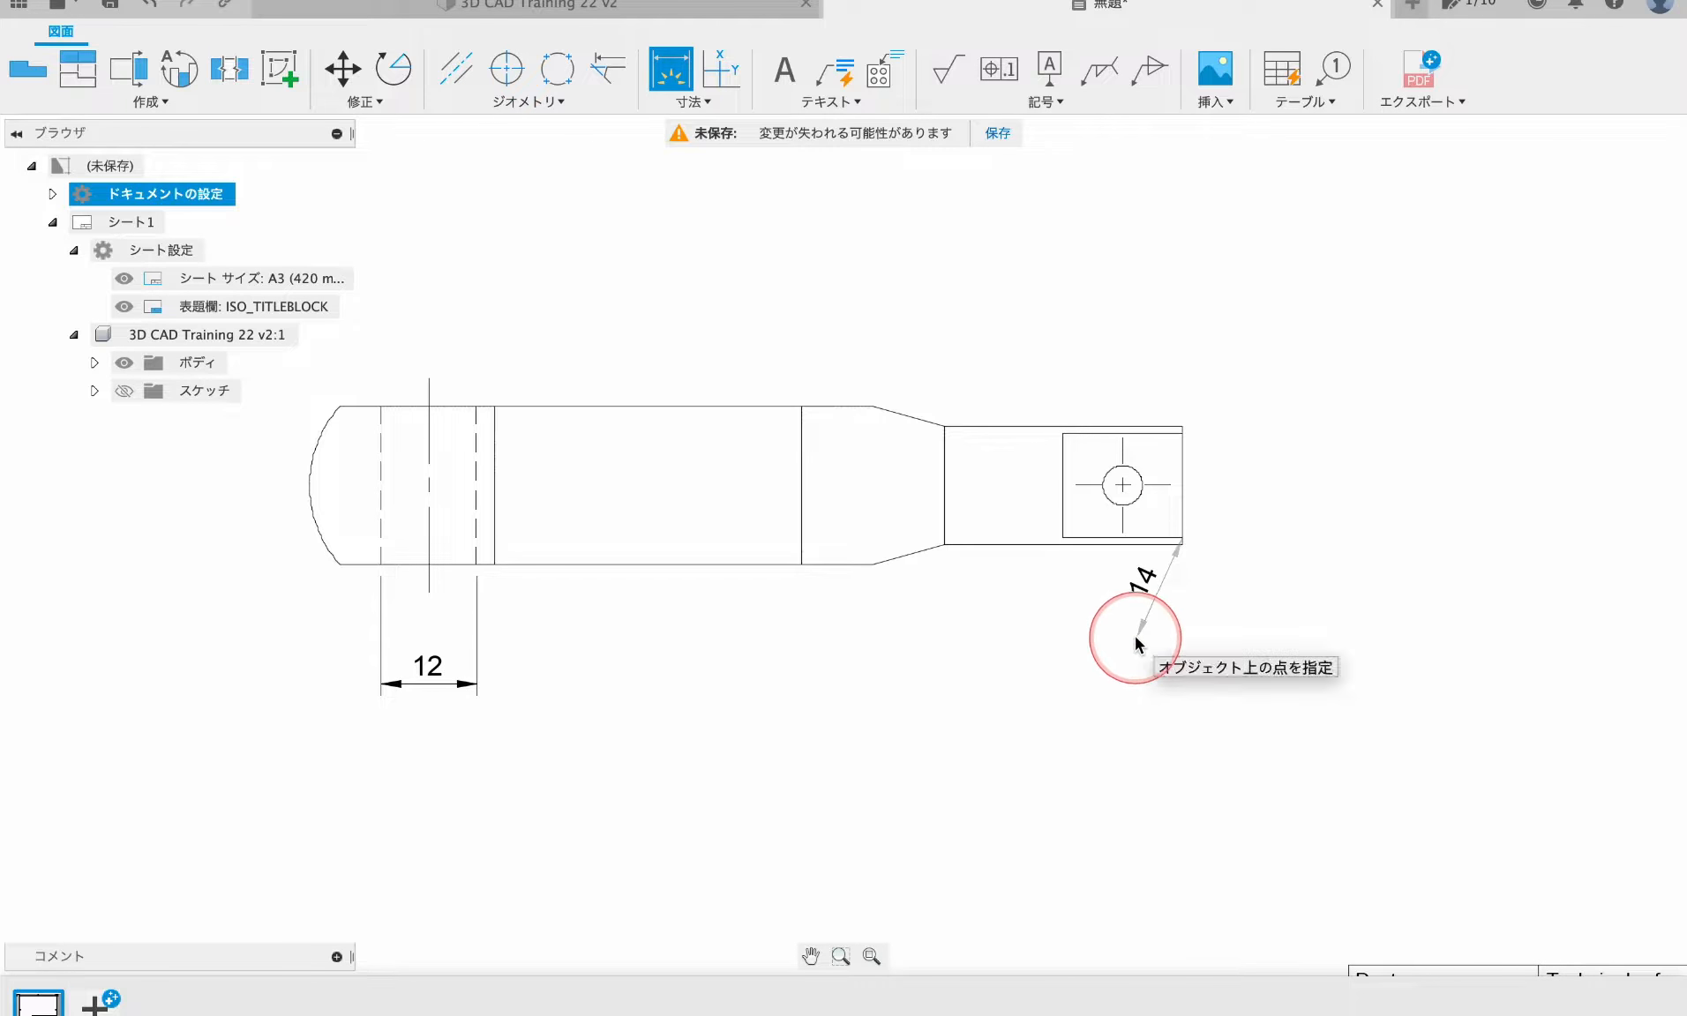
{"action": "left_click", "coordinate": [670, 71]}
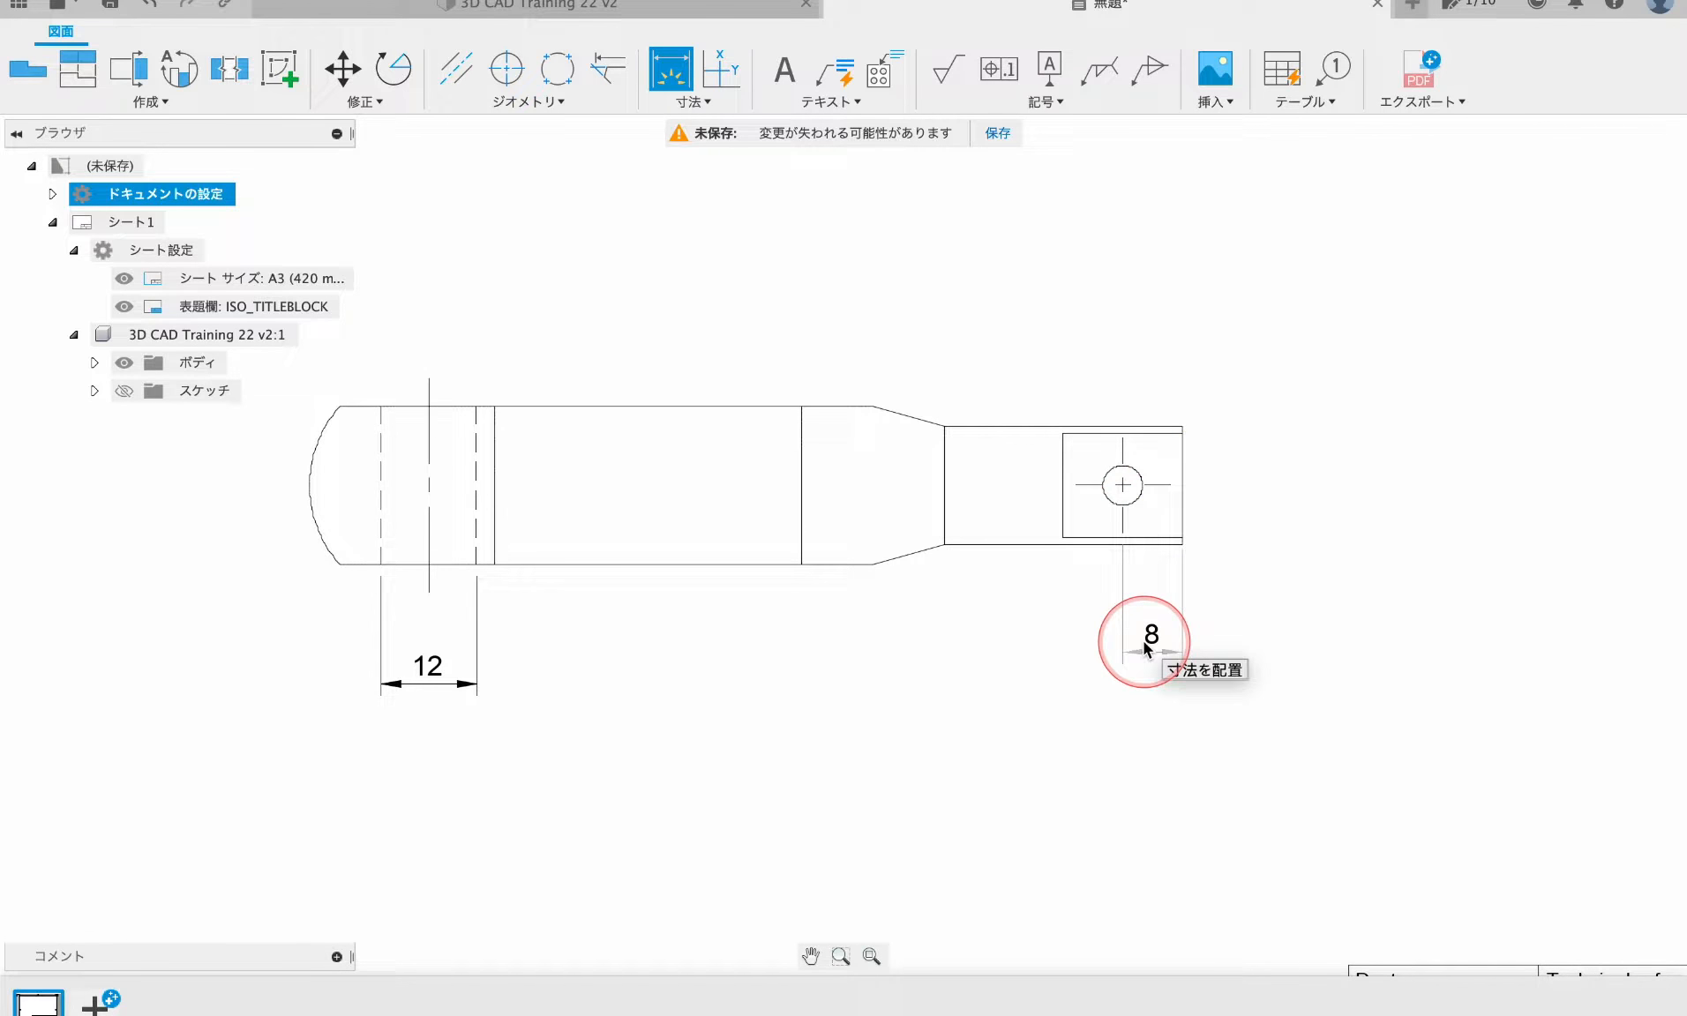
{"action": "left_click", "coordinate": [1147, 649]}
{"action": "key", "text": "Escape"}
- Delete the cross hole's center mark and its distance dimension to the tongue's end in the front view
{"action": "scroll", "coordinate": [1226, 574], "scroll_direction": "up", "scroll_amount": 3}
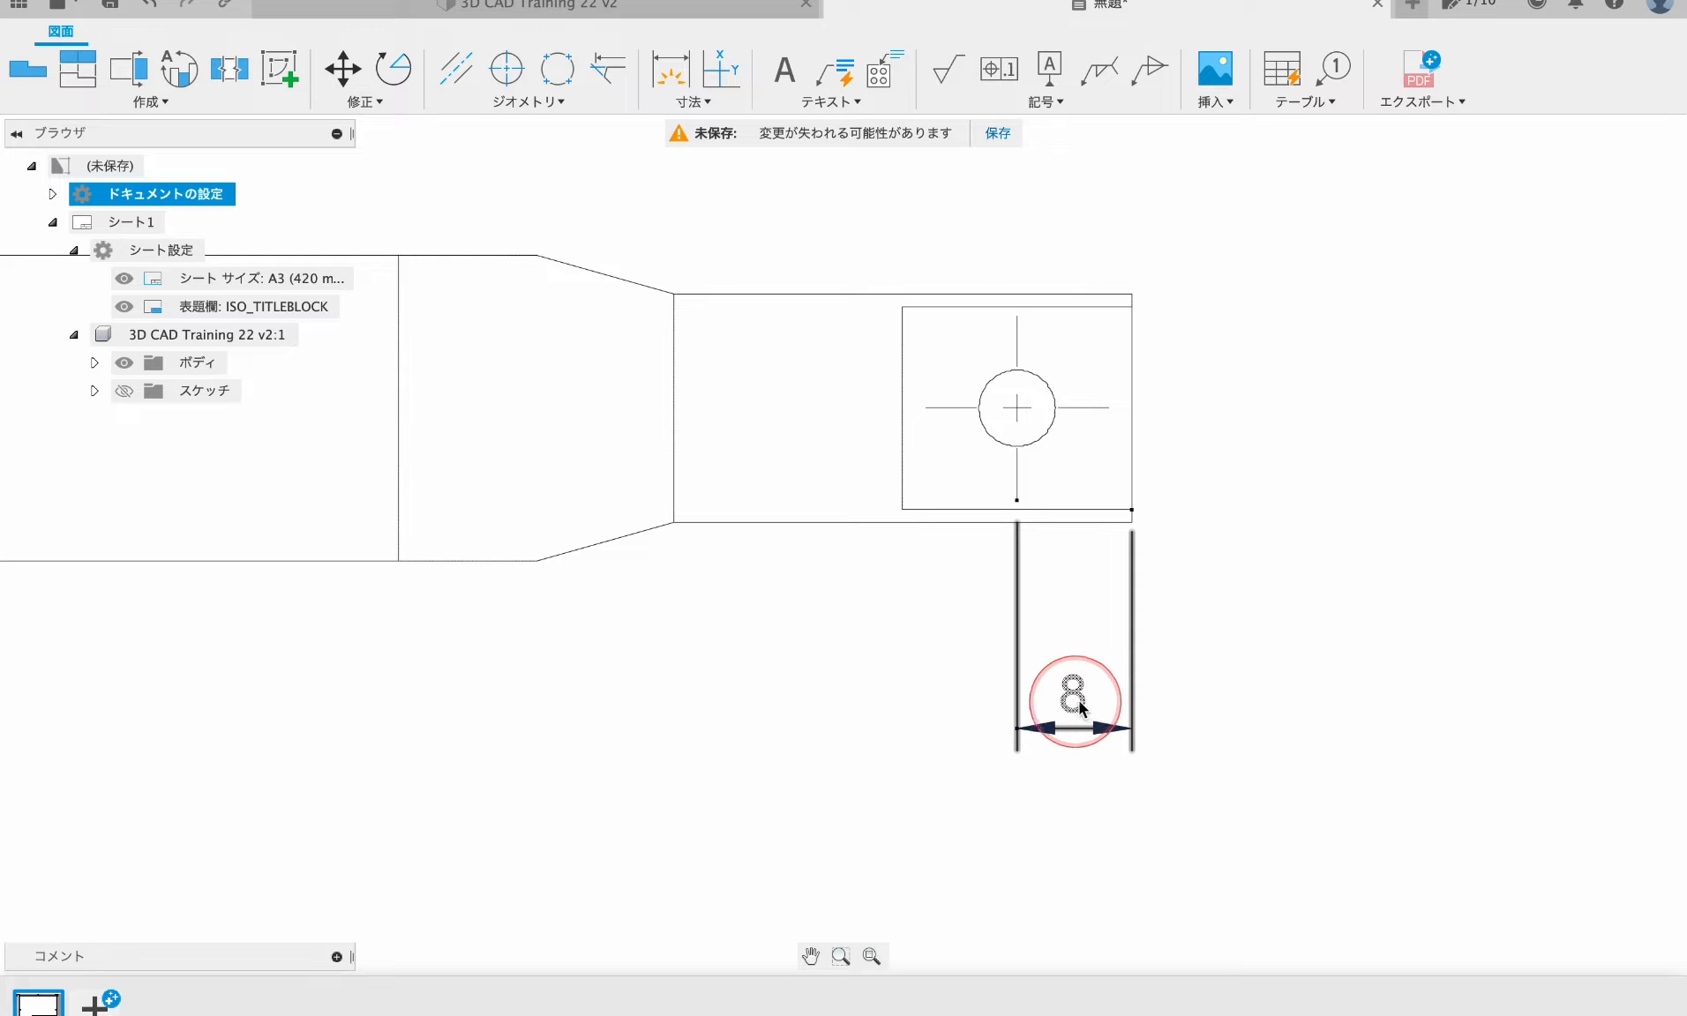
{"action": "left_click", "coordinate": [1017, 408]}
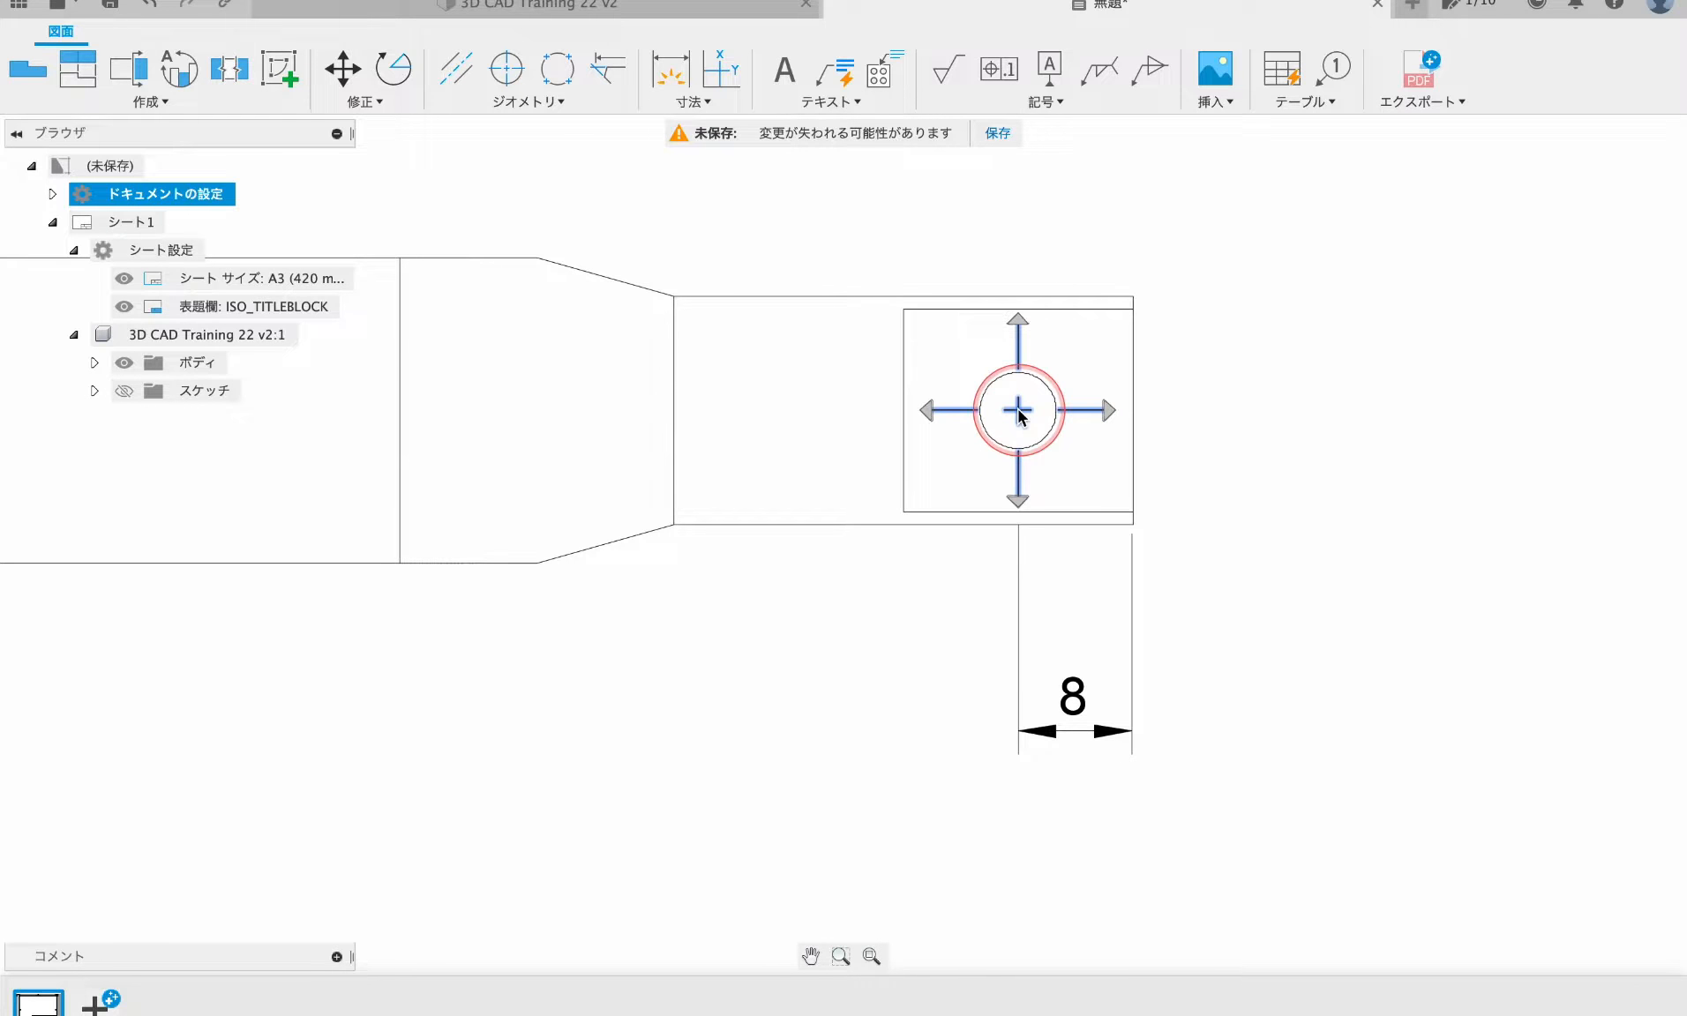
{"action": "key", "text": "Delete"}
{"action": "left_click", "coordinate": [1073, 697]}
{"action": "key", "text": "Delete"}
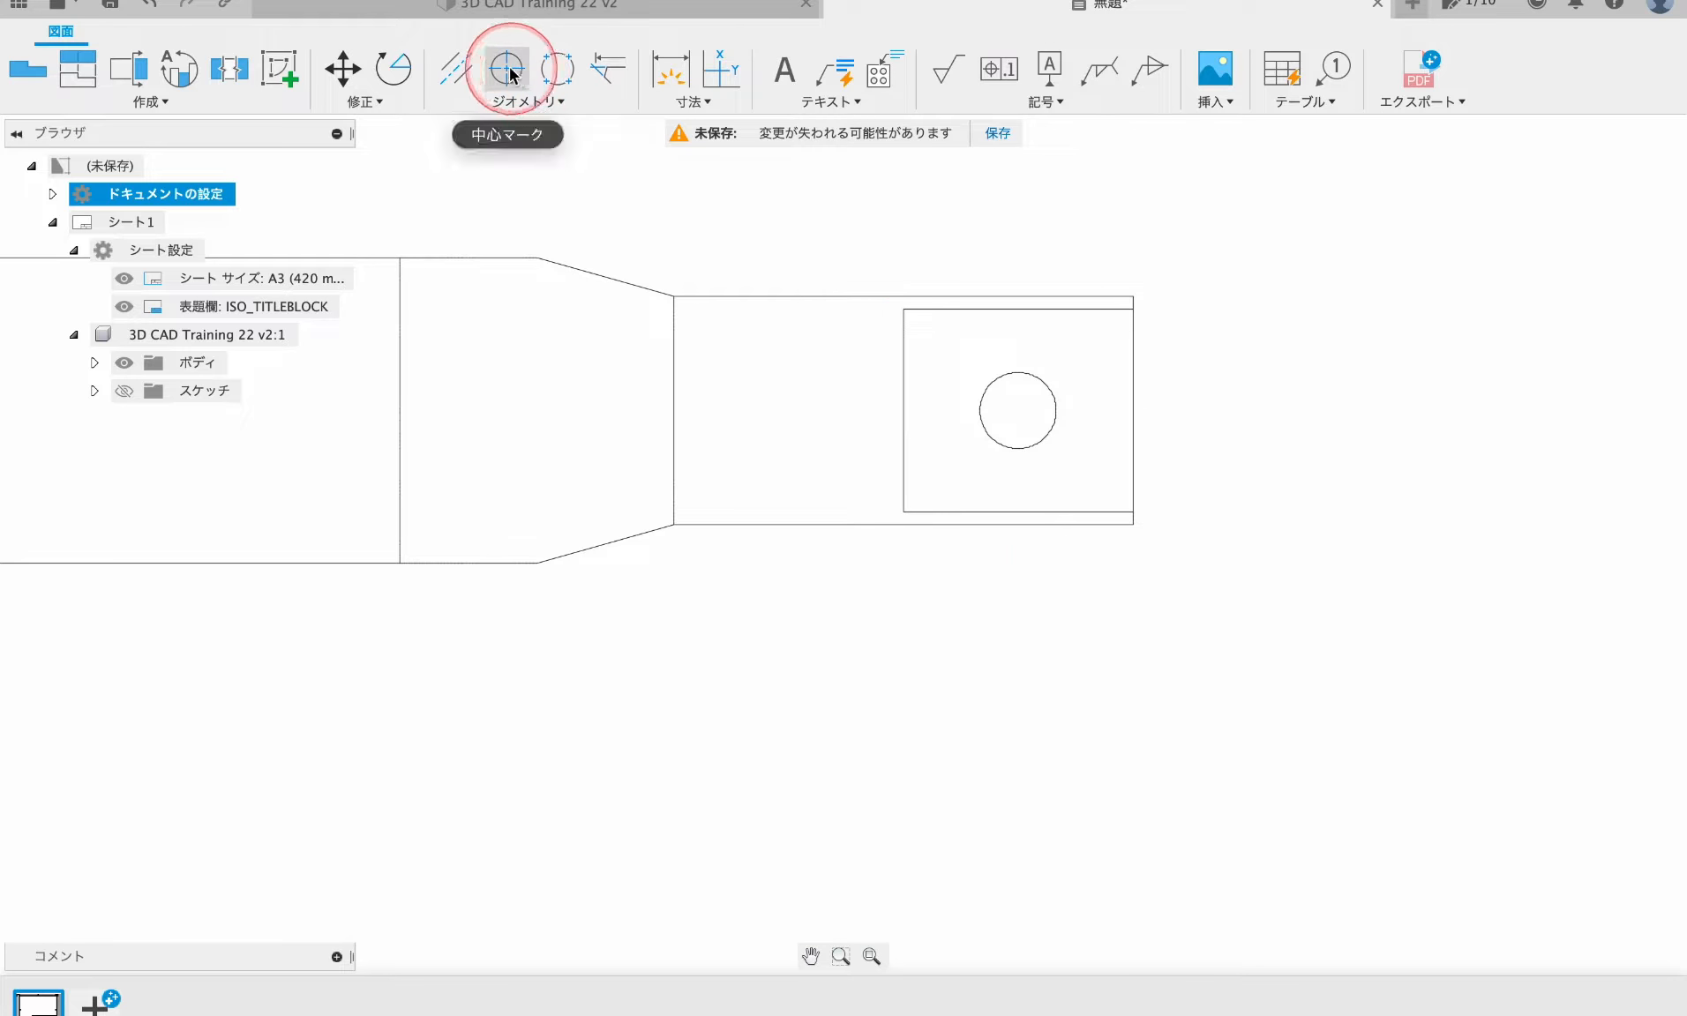
- Add the cross hole's center mark again and redo the horizontal dimension from it to the tongue's end, below the front view
{"action": "left_click", "coordinate": [506, 68]}
{"action": "left_click", "coordinate": [671, 68]}
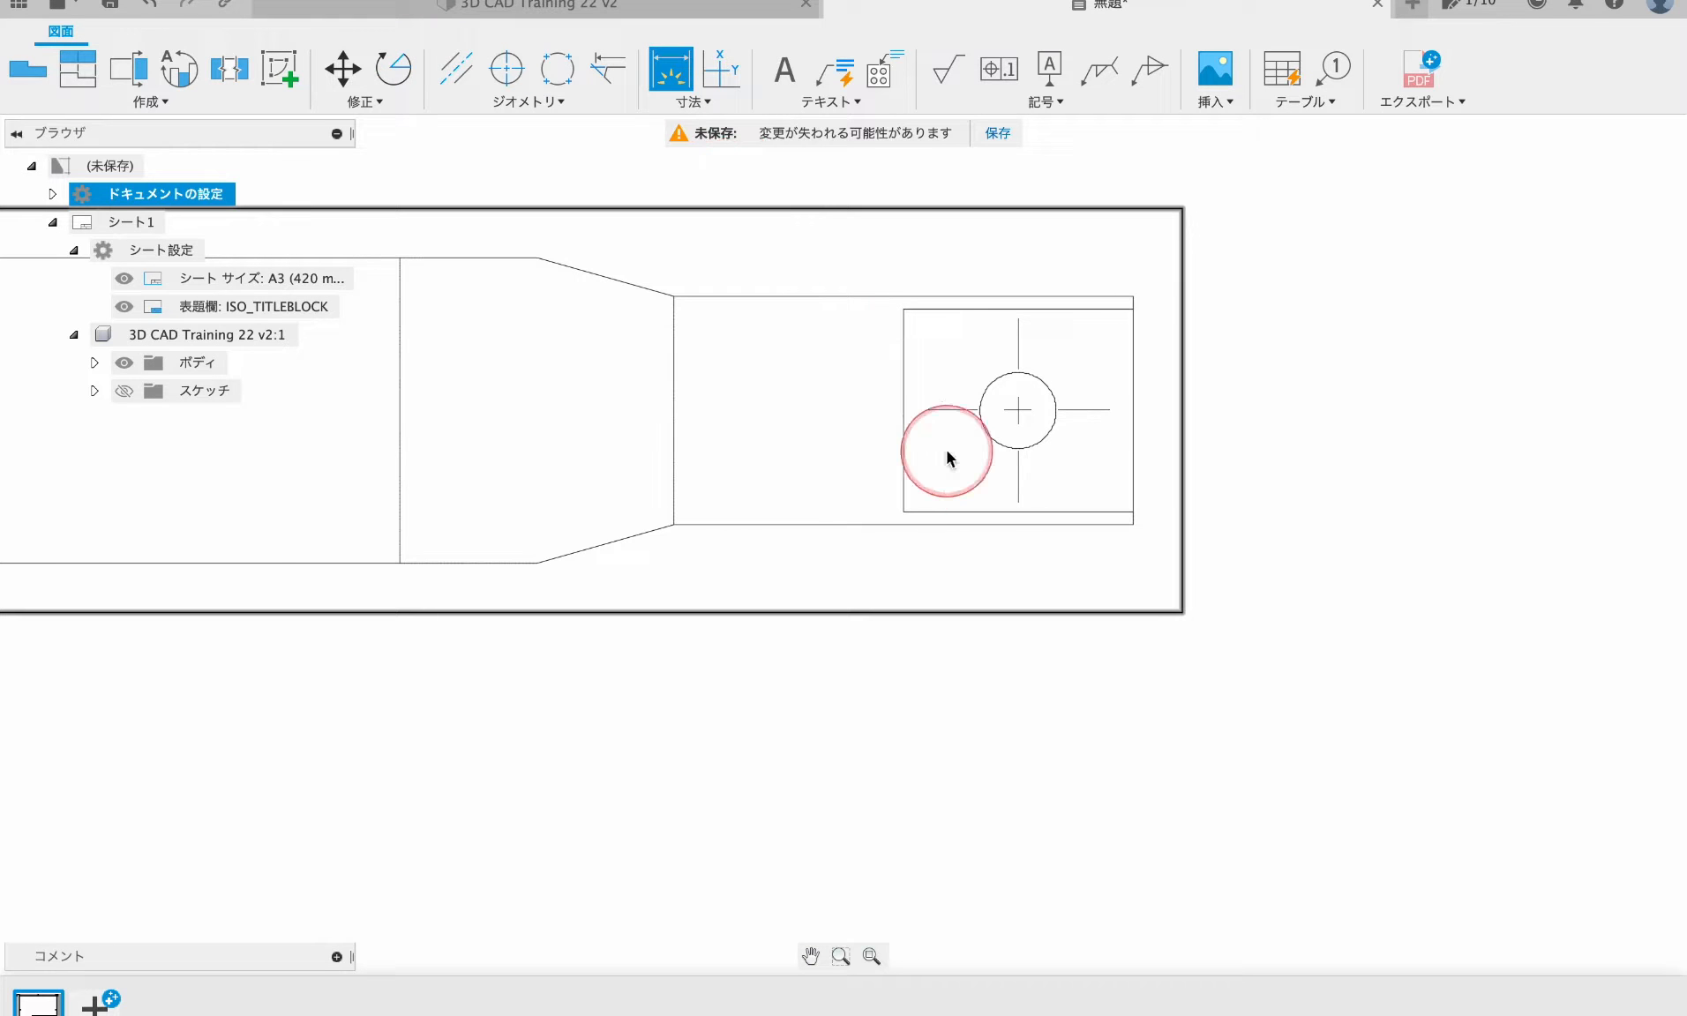
{"action": "left_click", "coordinate": [1018, 503]}
{"action": "left_click", "coordinate": [1133, 524]}
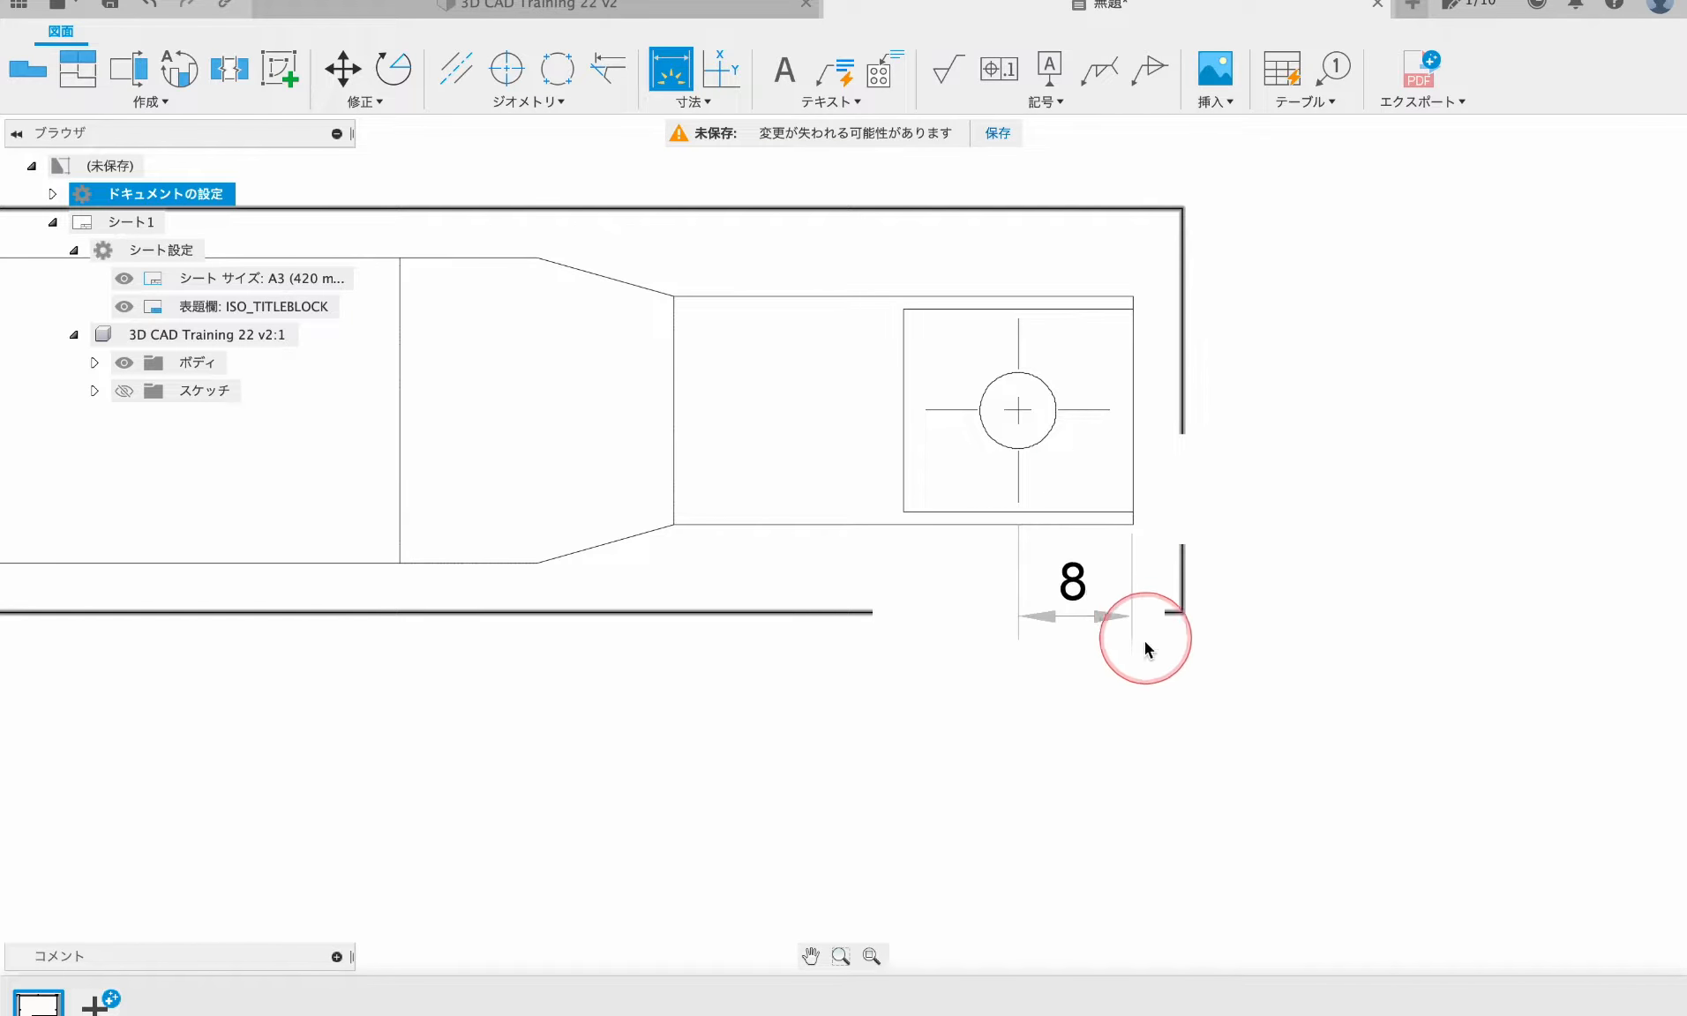
{"action": "left_click", "coordinate": [1150, 734]}
{"action": "key", "text": "Escape"}
{"action": "scroll", "coordinate": [1224, 714], "scroll_direction": "down", "scroll_amount": 5}
{"action": "scroll", "coordinate": [1049, 710], "scroll_direction": "up", "scroll_amount": 2}
- Switch to the 3D design and open the tongue hole's point sketch to check the point's distance from the tongue's end
{"action": "left_click", "coordinate": [500, 5]}
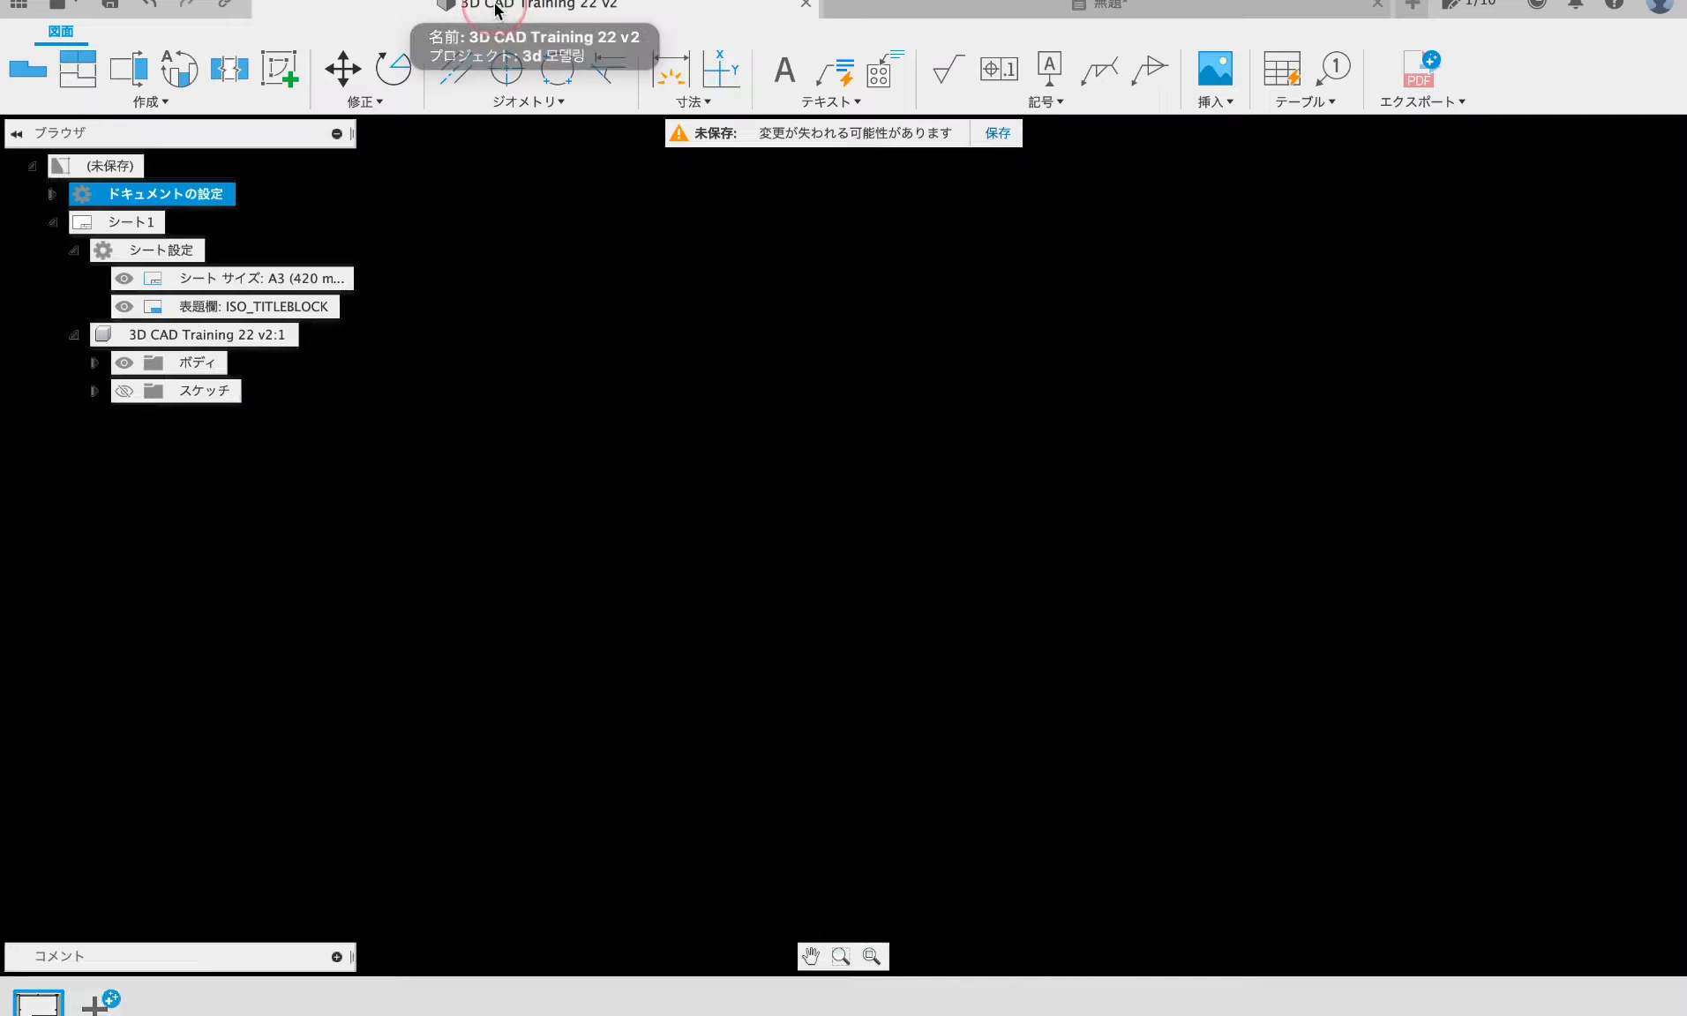
{"action": "double_click", "coordinate": [433, 1006]}
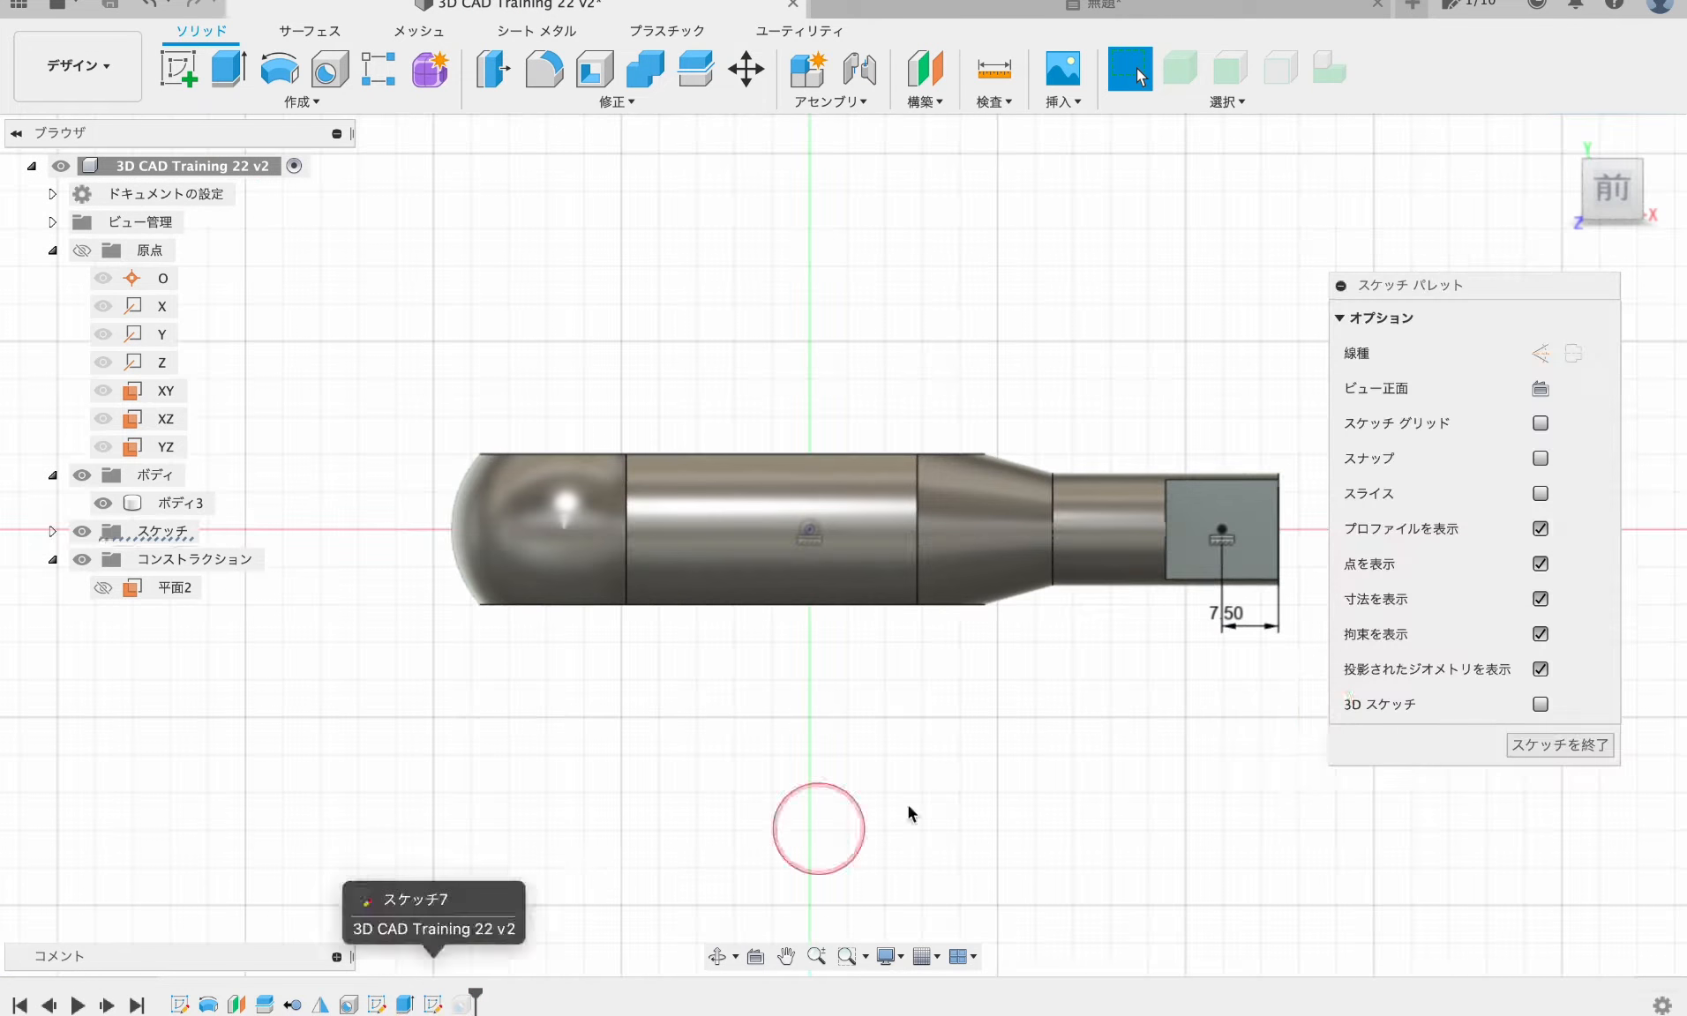
{"action": "scroll", "coordinate": [1288, 651], "scroll_direction": "up", "scroll_amount": 5}
{"action": "middle_click_drag", "start_coordinate": [1177, 663], "coordinate": [964, 714]}
{"action": "scroll", "coordinate": [964, 715], "scroll_direction": "up", "scroll_amount": 2}
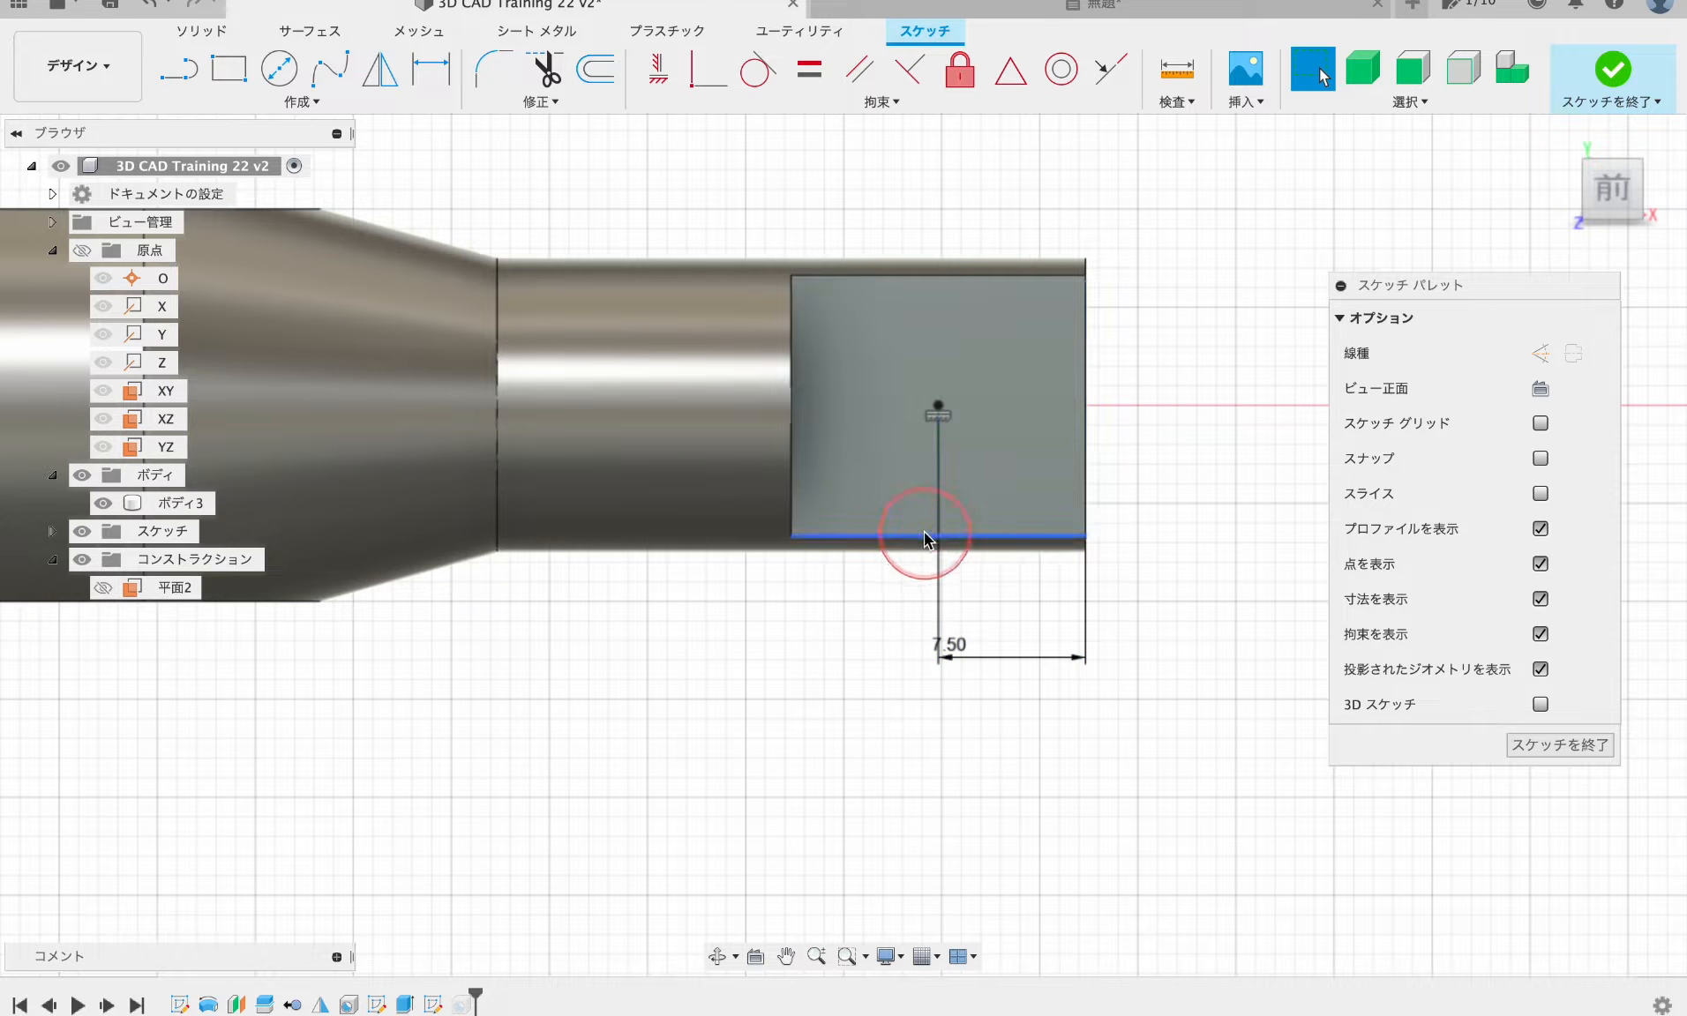
{"action": "left_click_drag", "start_coordinate": [1025, 644], "coordinate": [1015, 690]}
{"action": "scroll", "coordinate": [1086, 690], "scroll_direction": "up", "scroll_amount": 3}
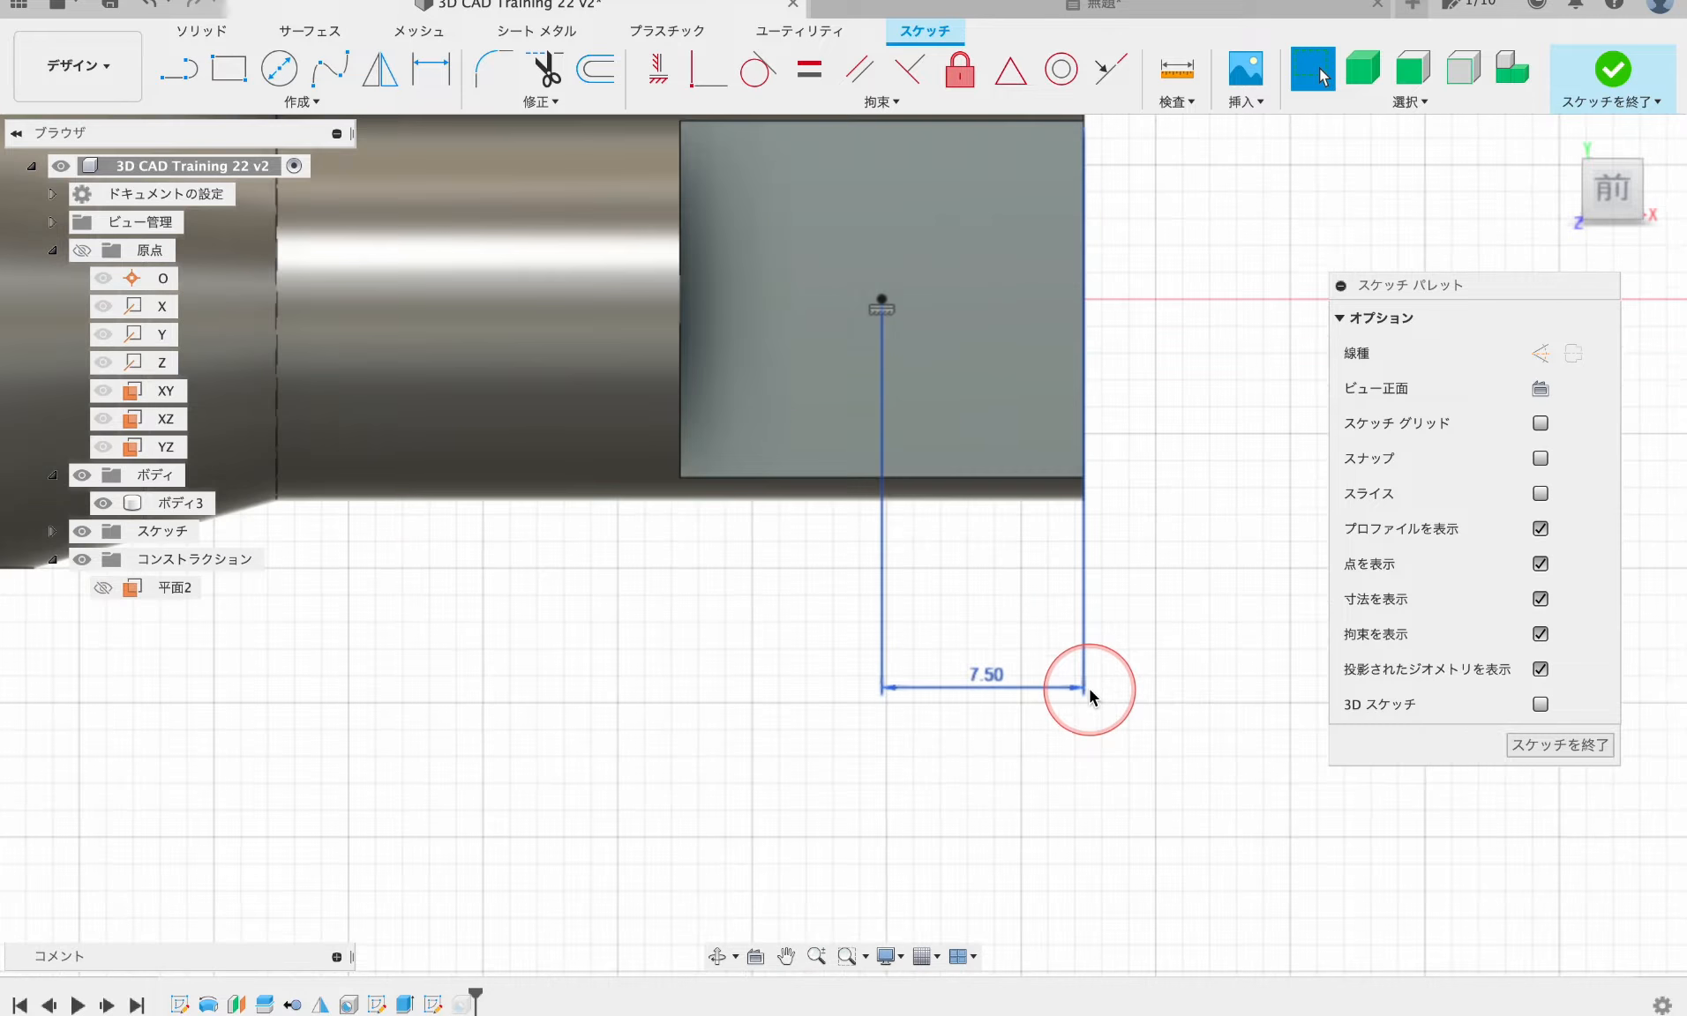
{"action": "scroll", "coordinate": [1086, 690], "scroll_direction": "down", "scroll_amount": 4}
{"action": "left_click", "coordinate": [1613, 69]}
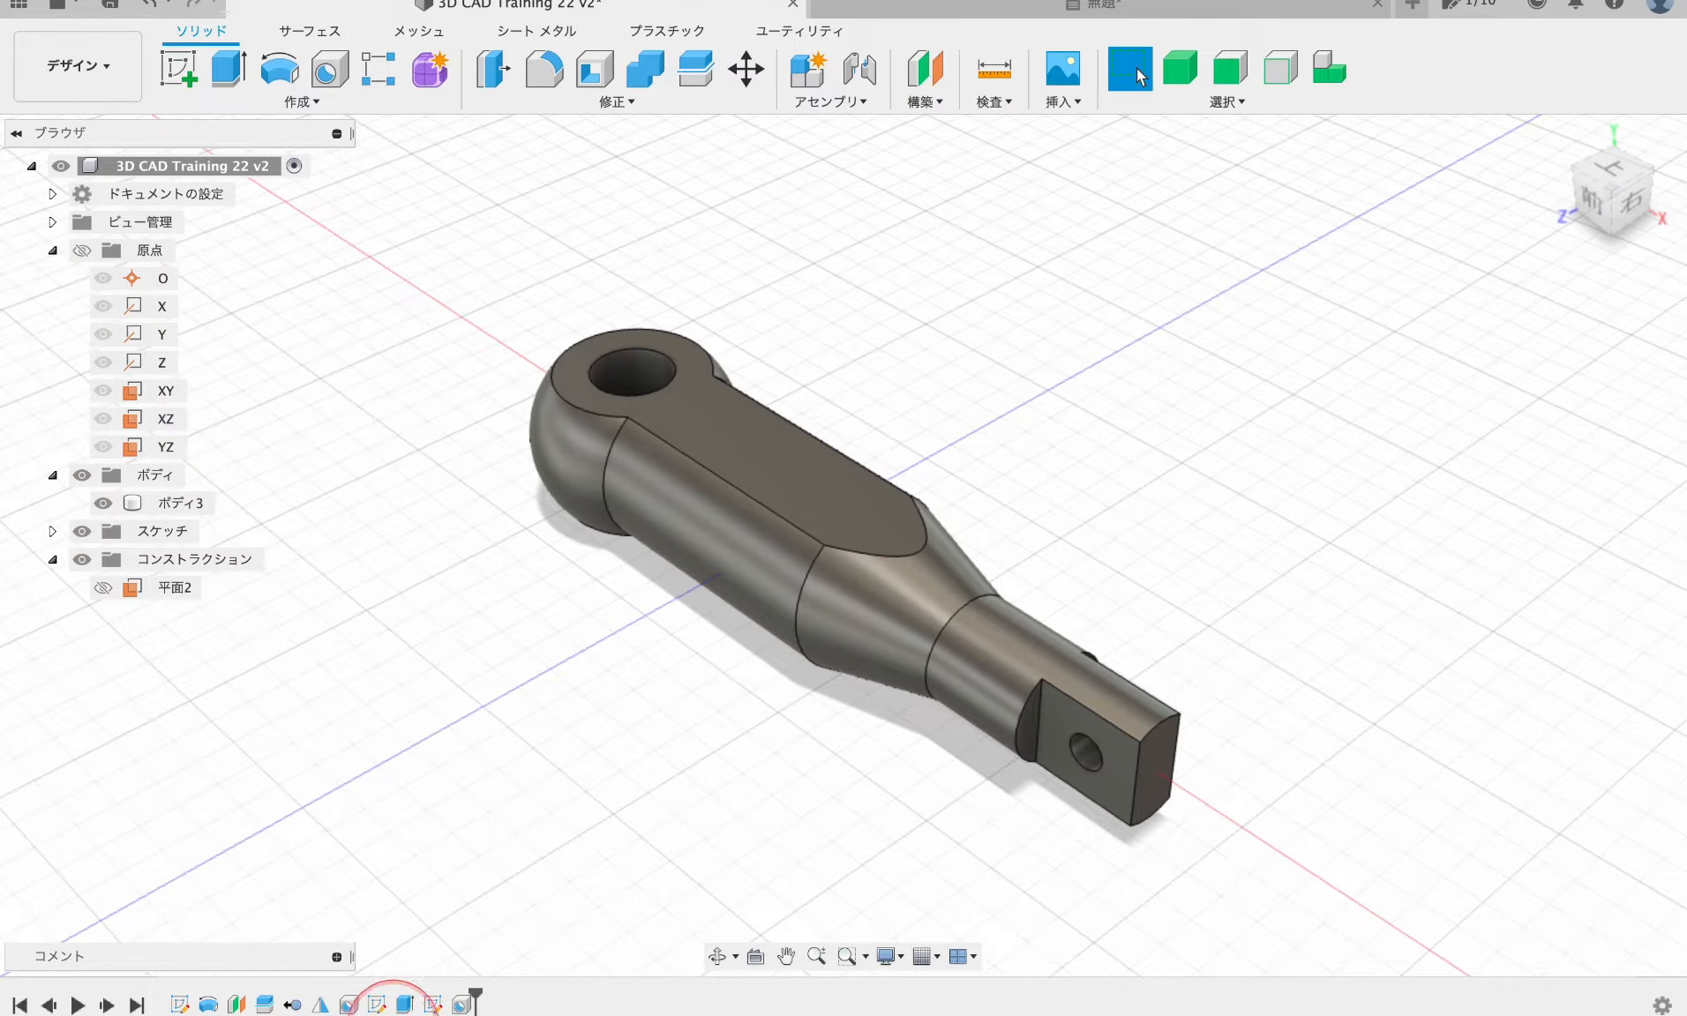
- Open the tongue's cross hole feature for editing and check its sketch point, extent and diameter settings
{"action": "scroll", "coordinate": [1109, 769], "scroll_direction": "up", "scroll_amount": 3}
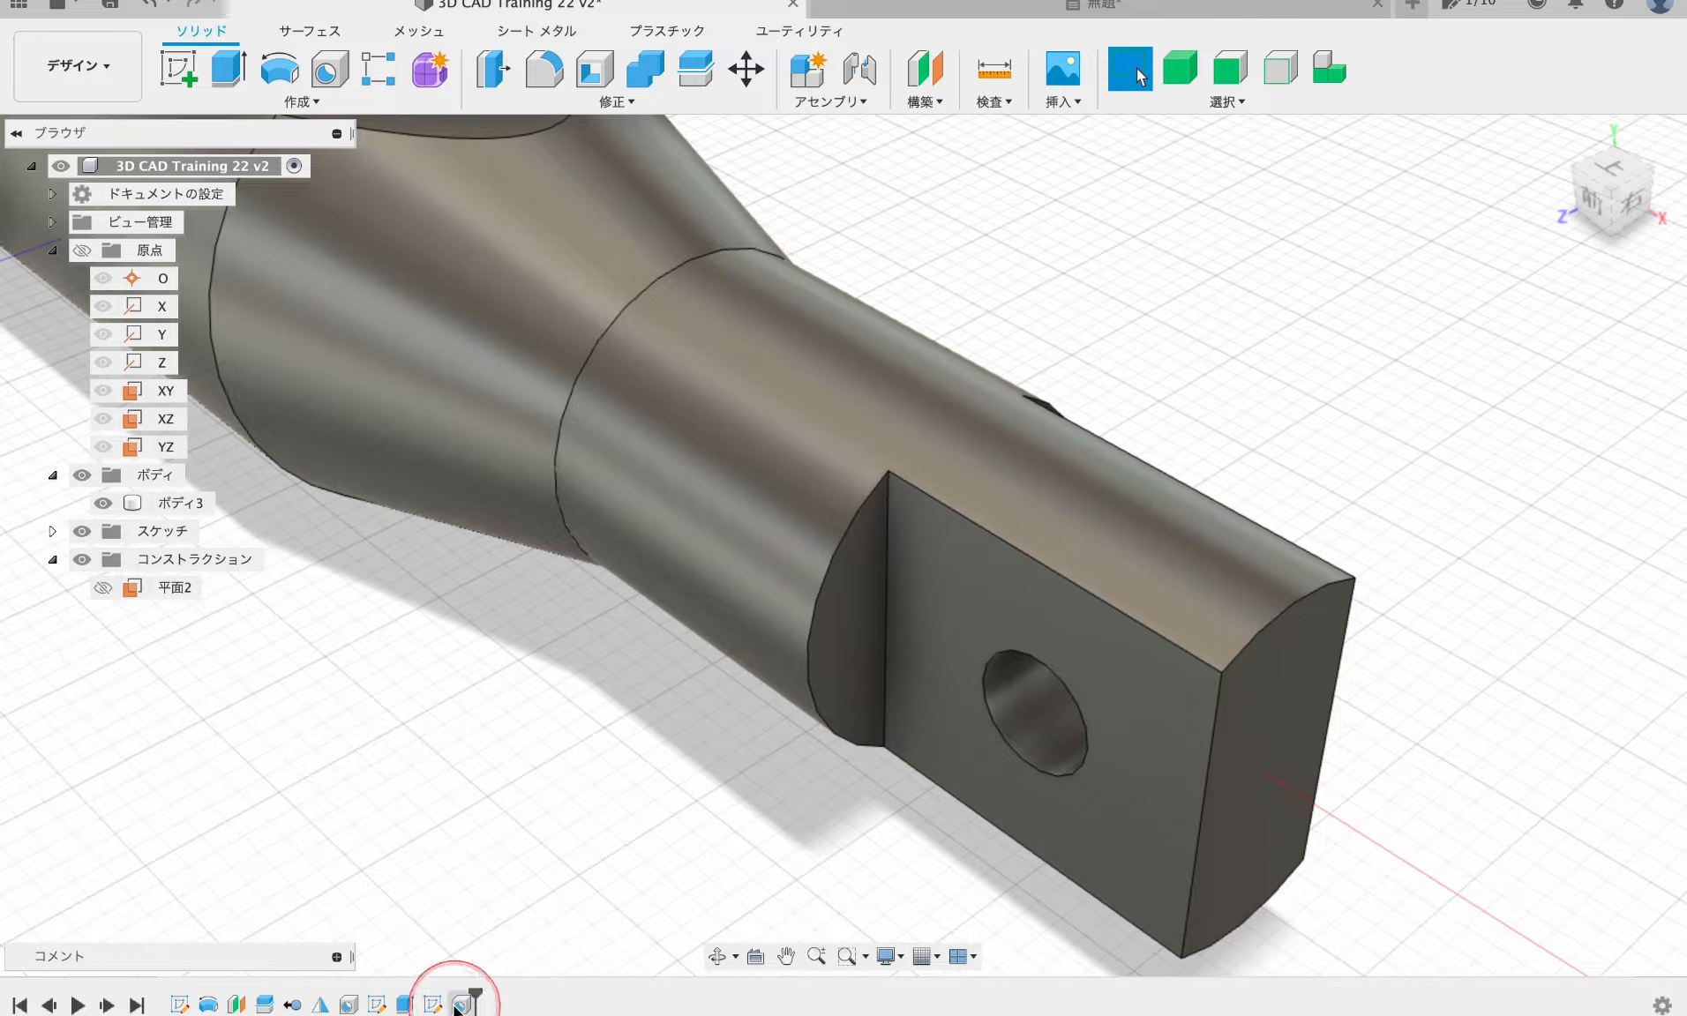
{"action": "double_click", "coordinate": [462, 1004]}
{"action": "scroll", "coordinate": [1113, 768], "scroll_direction": "up", "scroll_amount": 4}
{"action": "scroll", "coordinate": [1107, 770], "scroll_direction": "down", "scroll_amount": 2}
{"action": "middle_click_drag", "start_coordinate": [1069, 783], "coordinate": [835, 732]}
{"action": "left_click", "coordinate": [711, 962]}
{"action": "middle_click_drag", "start_coordinate": [677, 854], "coordinate": [736, 693], "text": "shift"}
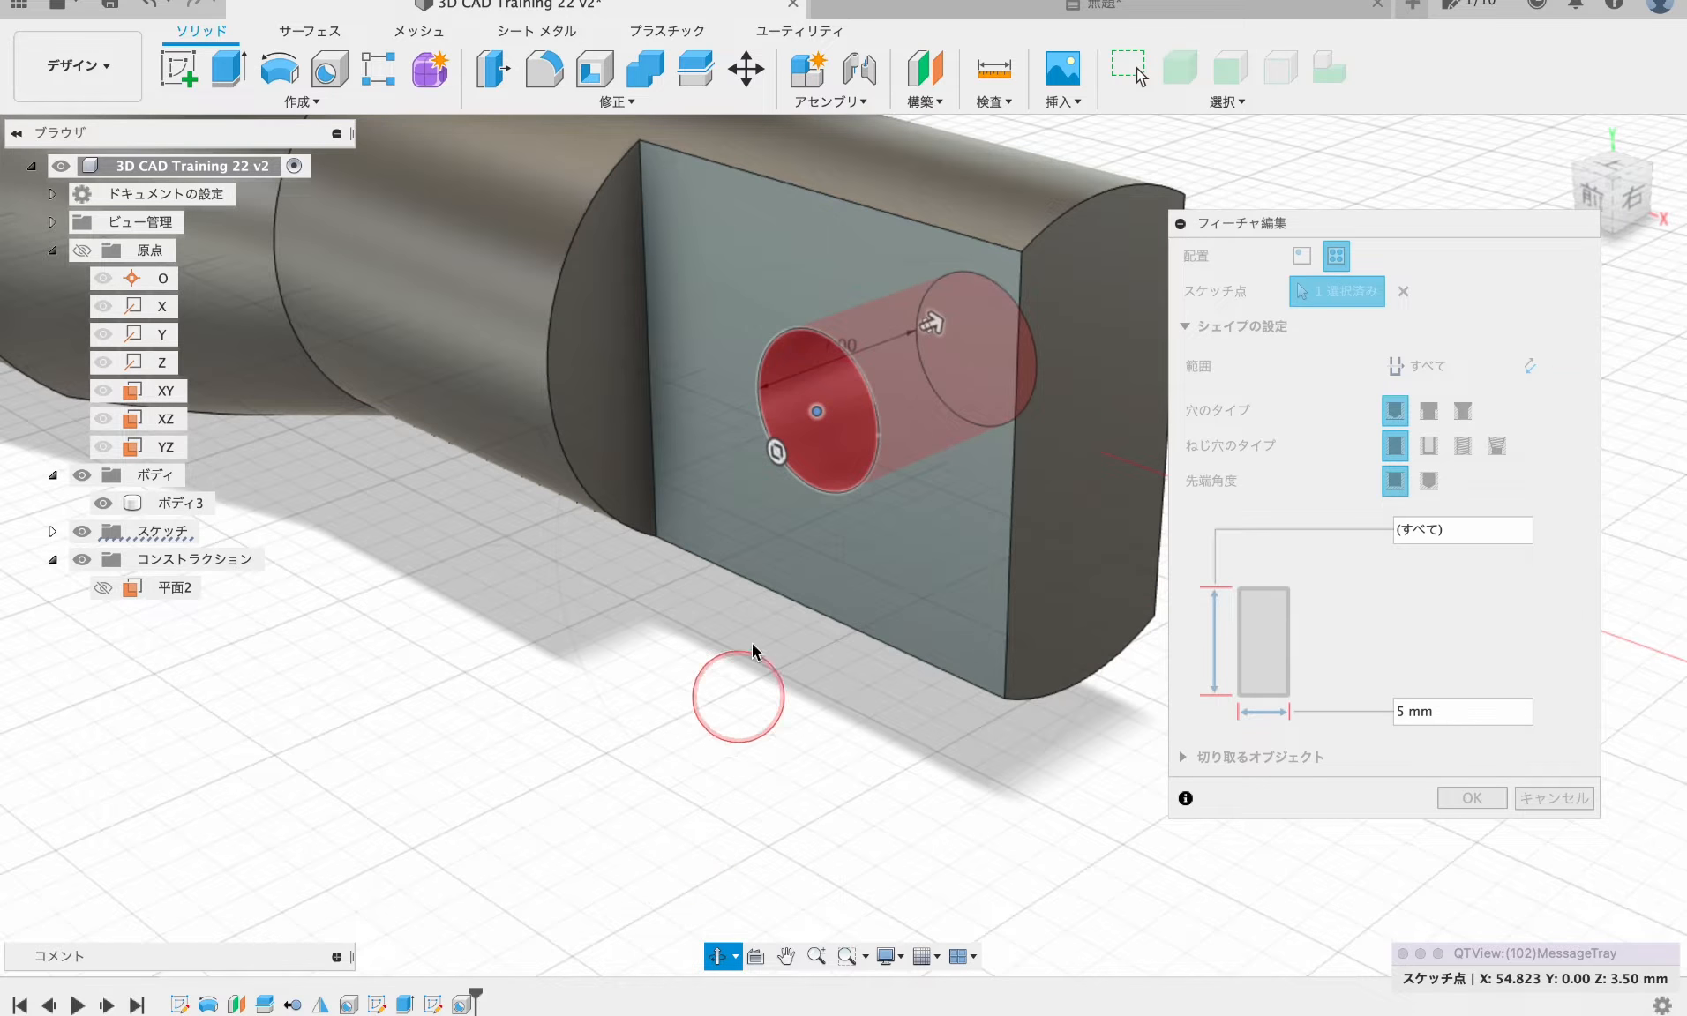
{"action": "key", "text": "Return"}
{"action": "double_click", "coordinate": [461, 1004]}
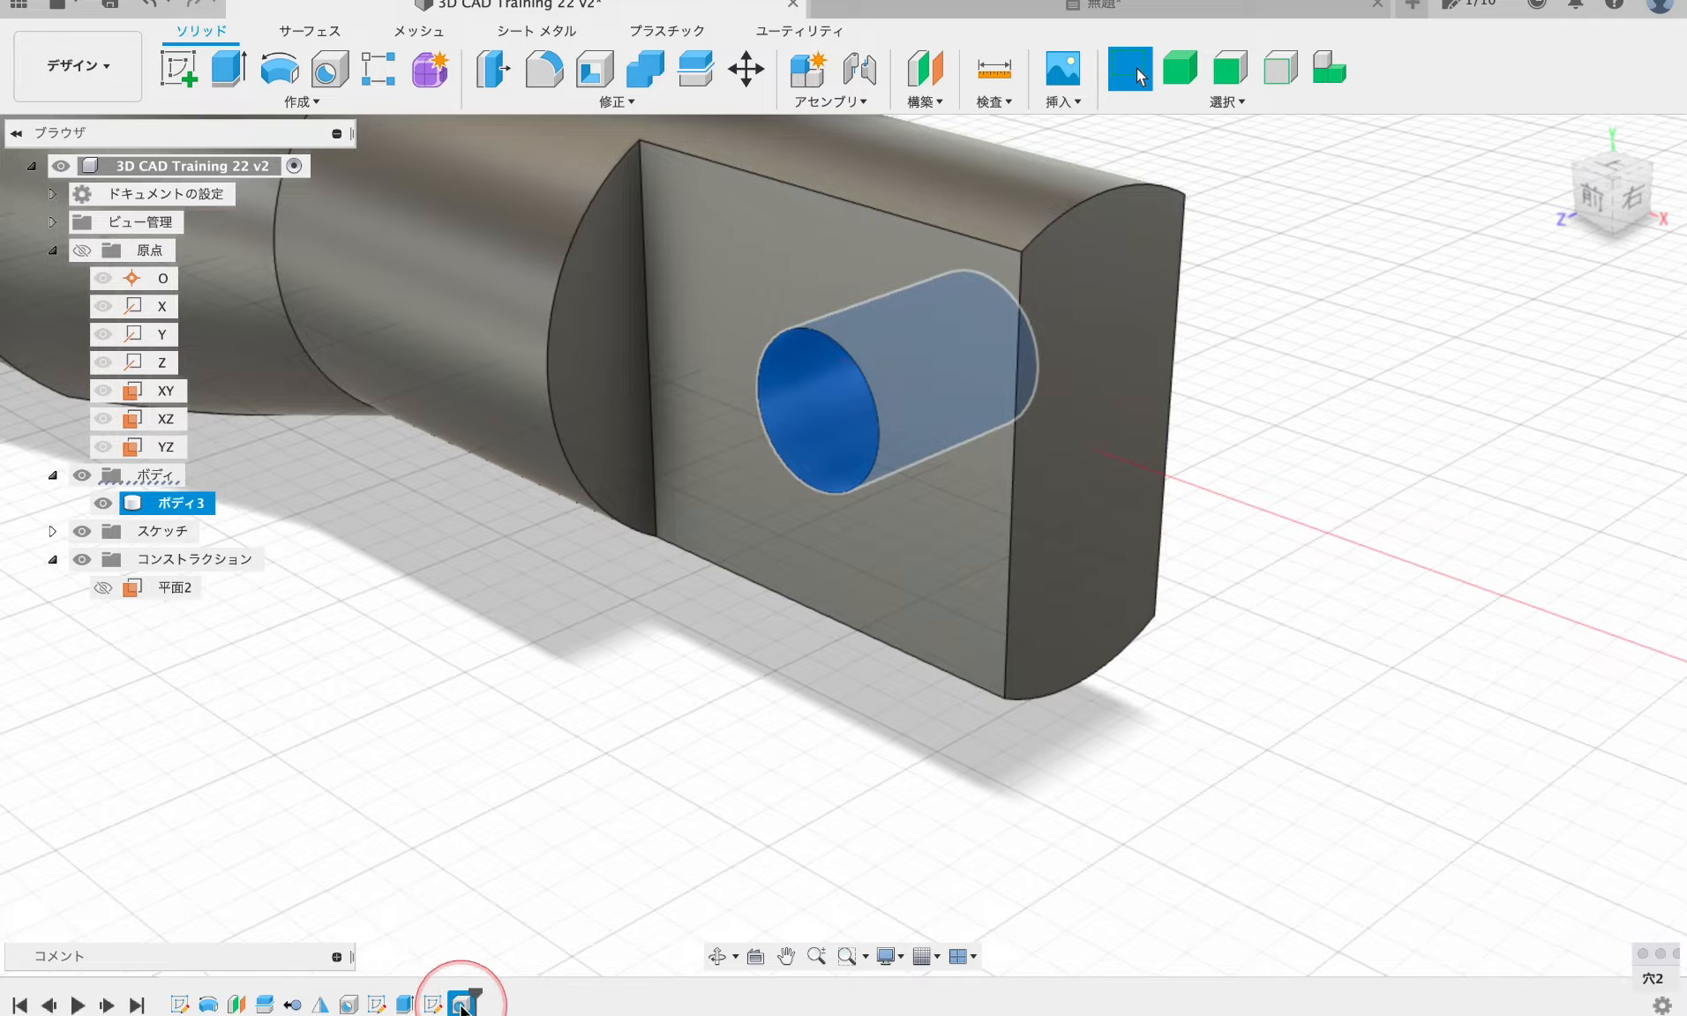
{"action": "left_click", "coordinate": [817, 411]}
{"action": "left_click", "coordinate": [817, 412]}
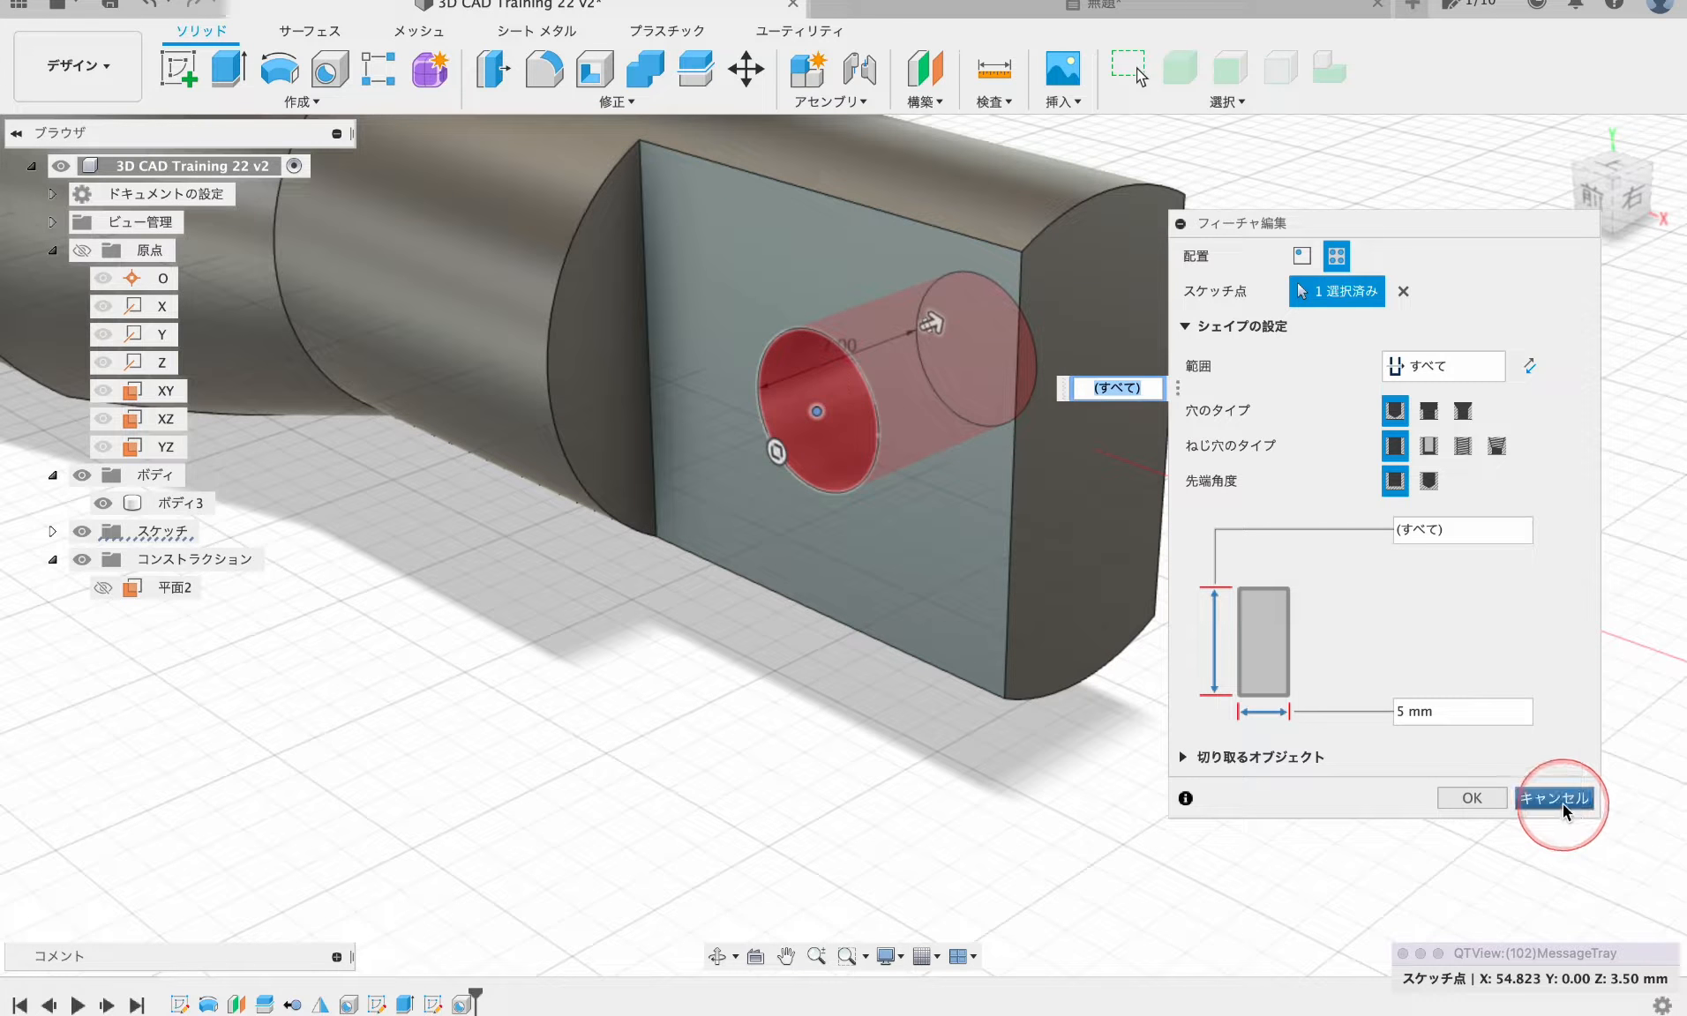
{"action": "left_click", "coordinate": [1471, 799]}
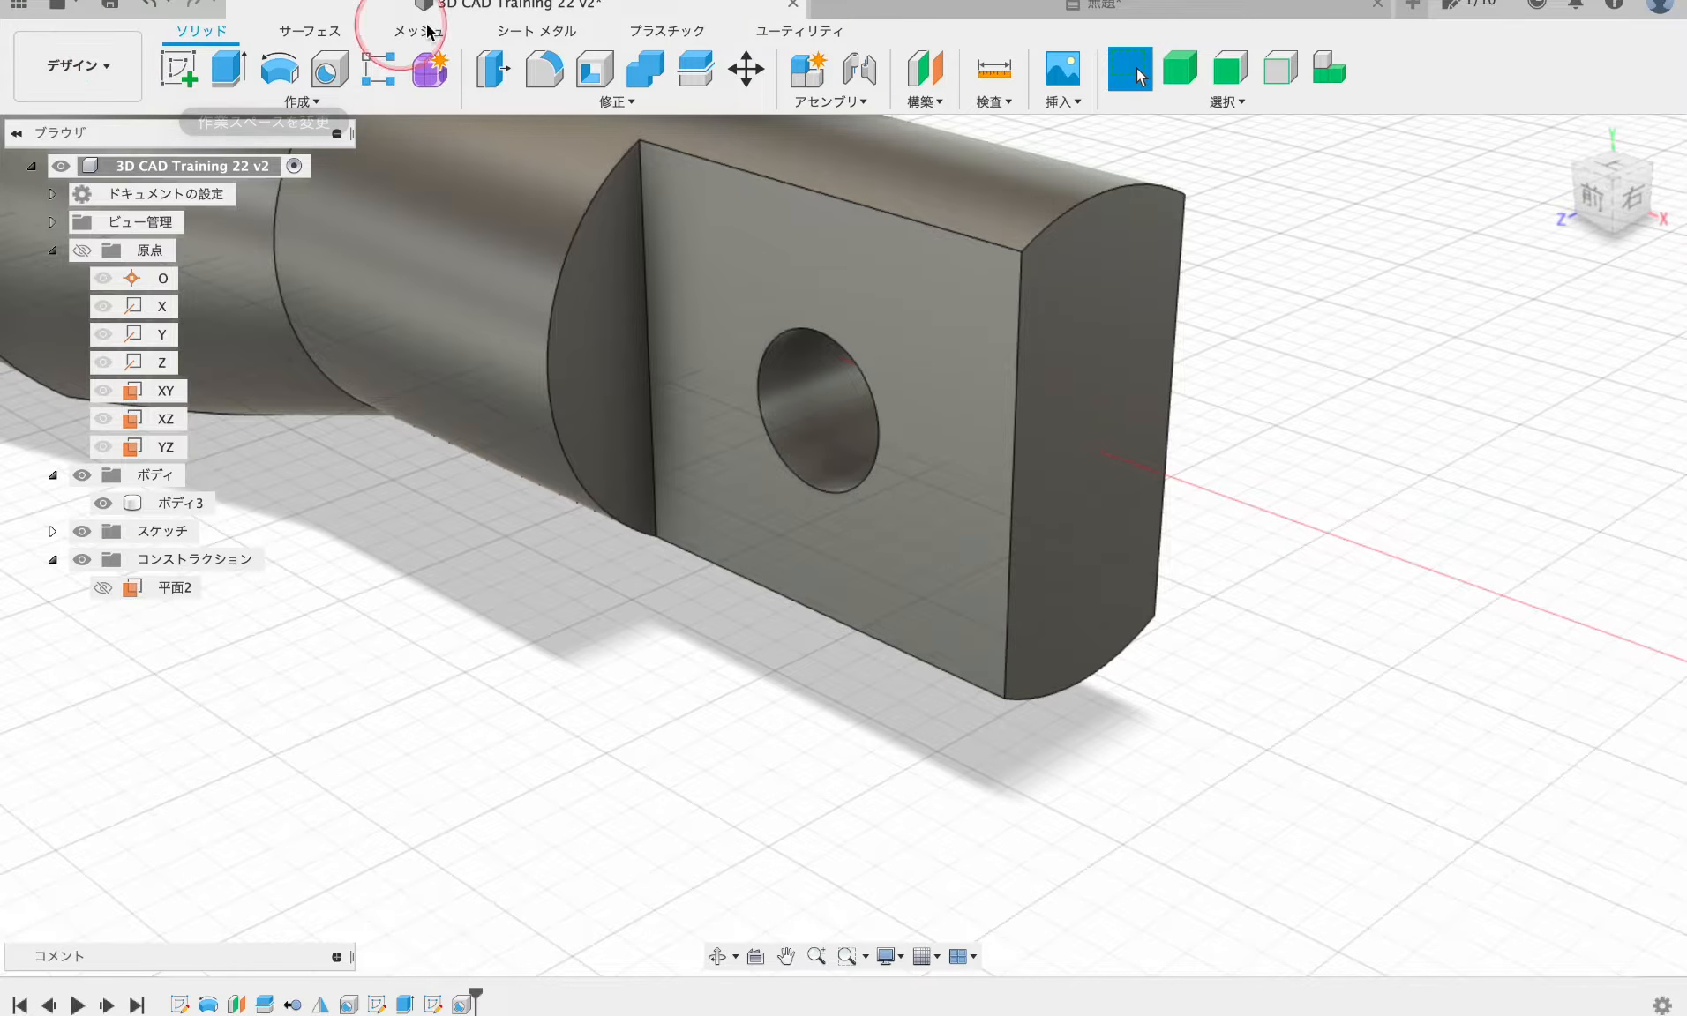
- Save the design as a new version with the default description, return to the drawing and update it to that version
{"action": "left_click", "coordinate": [933, 7]}
{"action": "left_click", "coordinate": [547, 7]}
{"action": "left_click", "coordinate": [111, 6]}
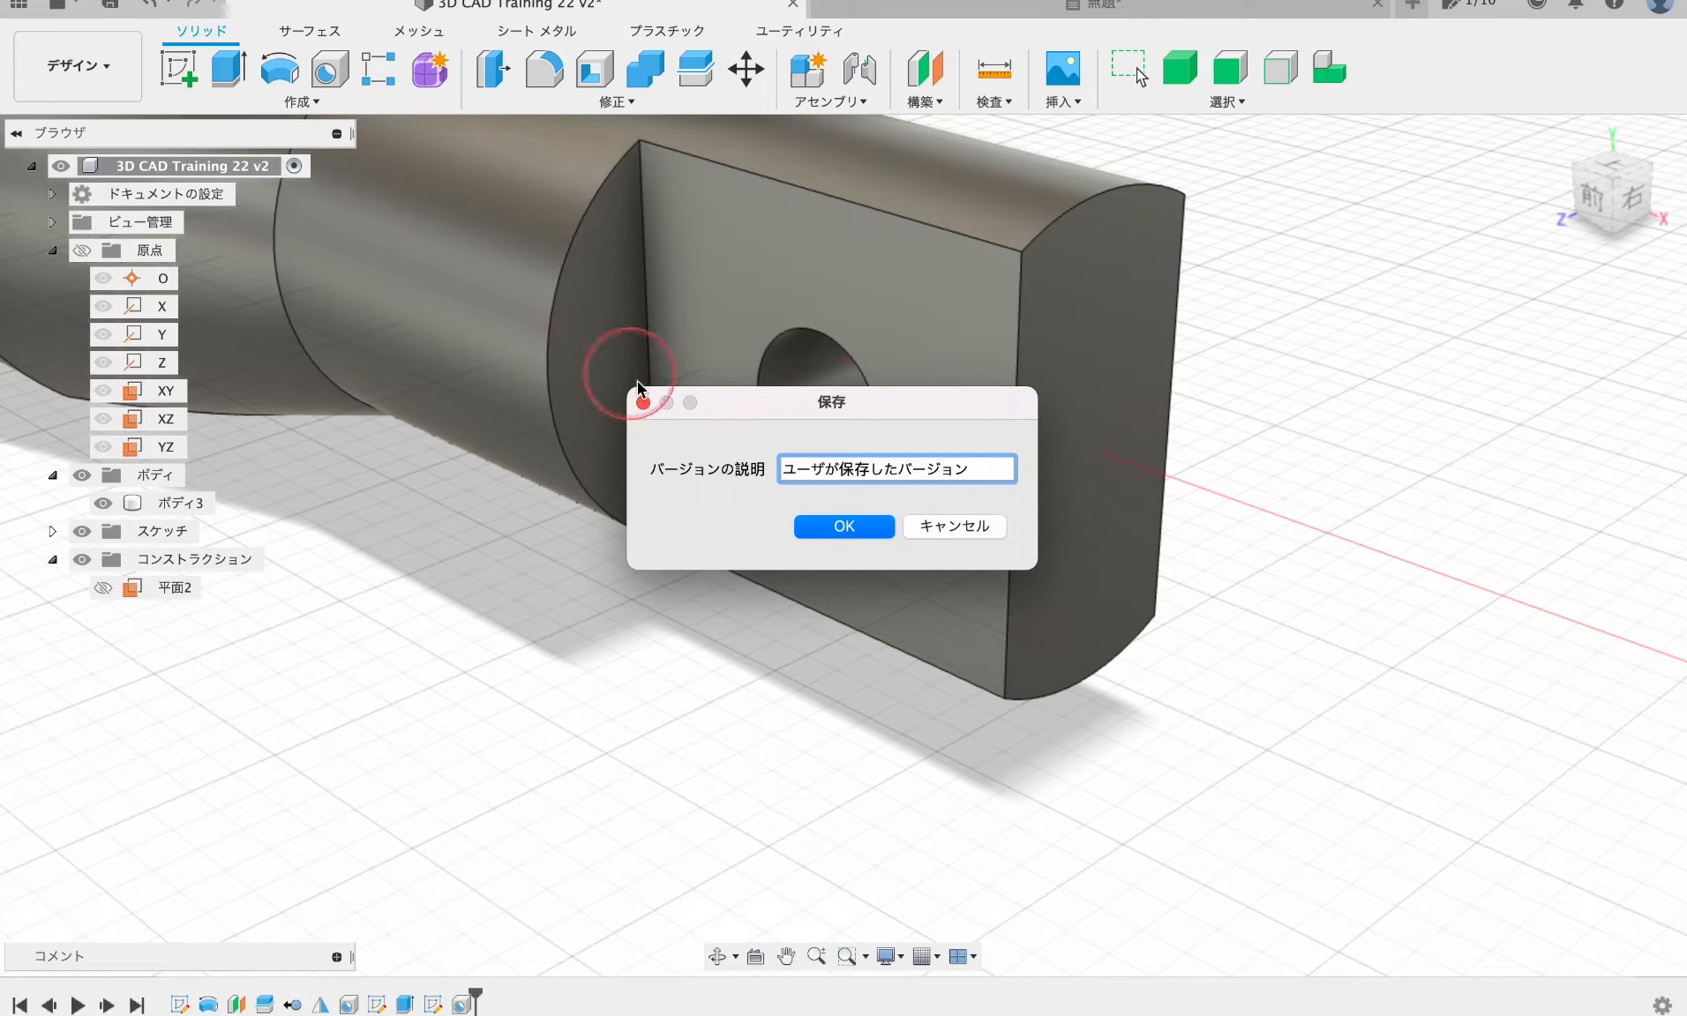
{"action": "left_click", "coordinate": [840, 529]}
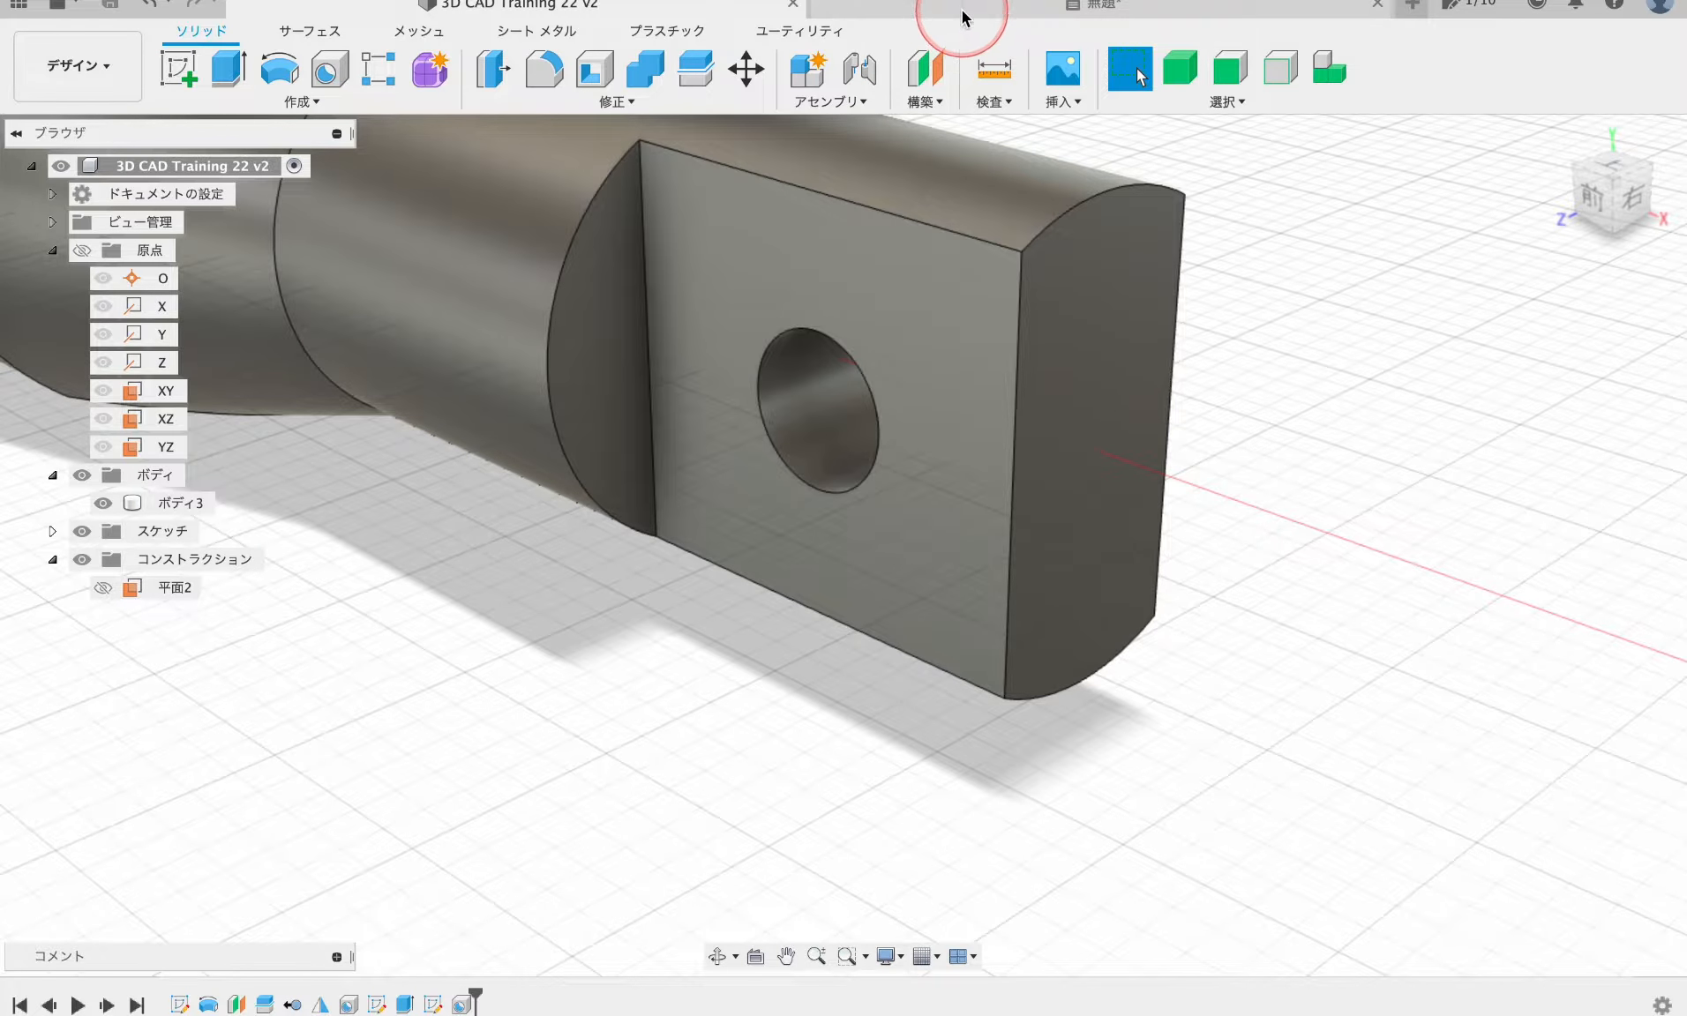
{"action": "left_click", "coordinate": [965, 10]}
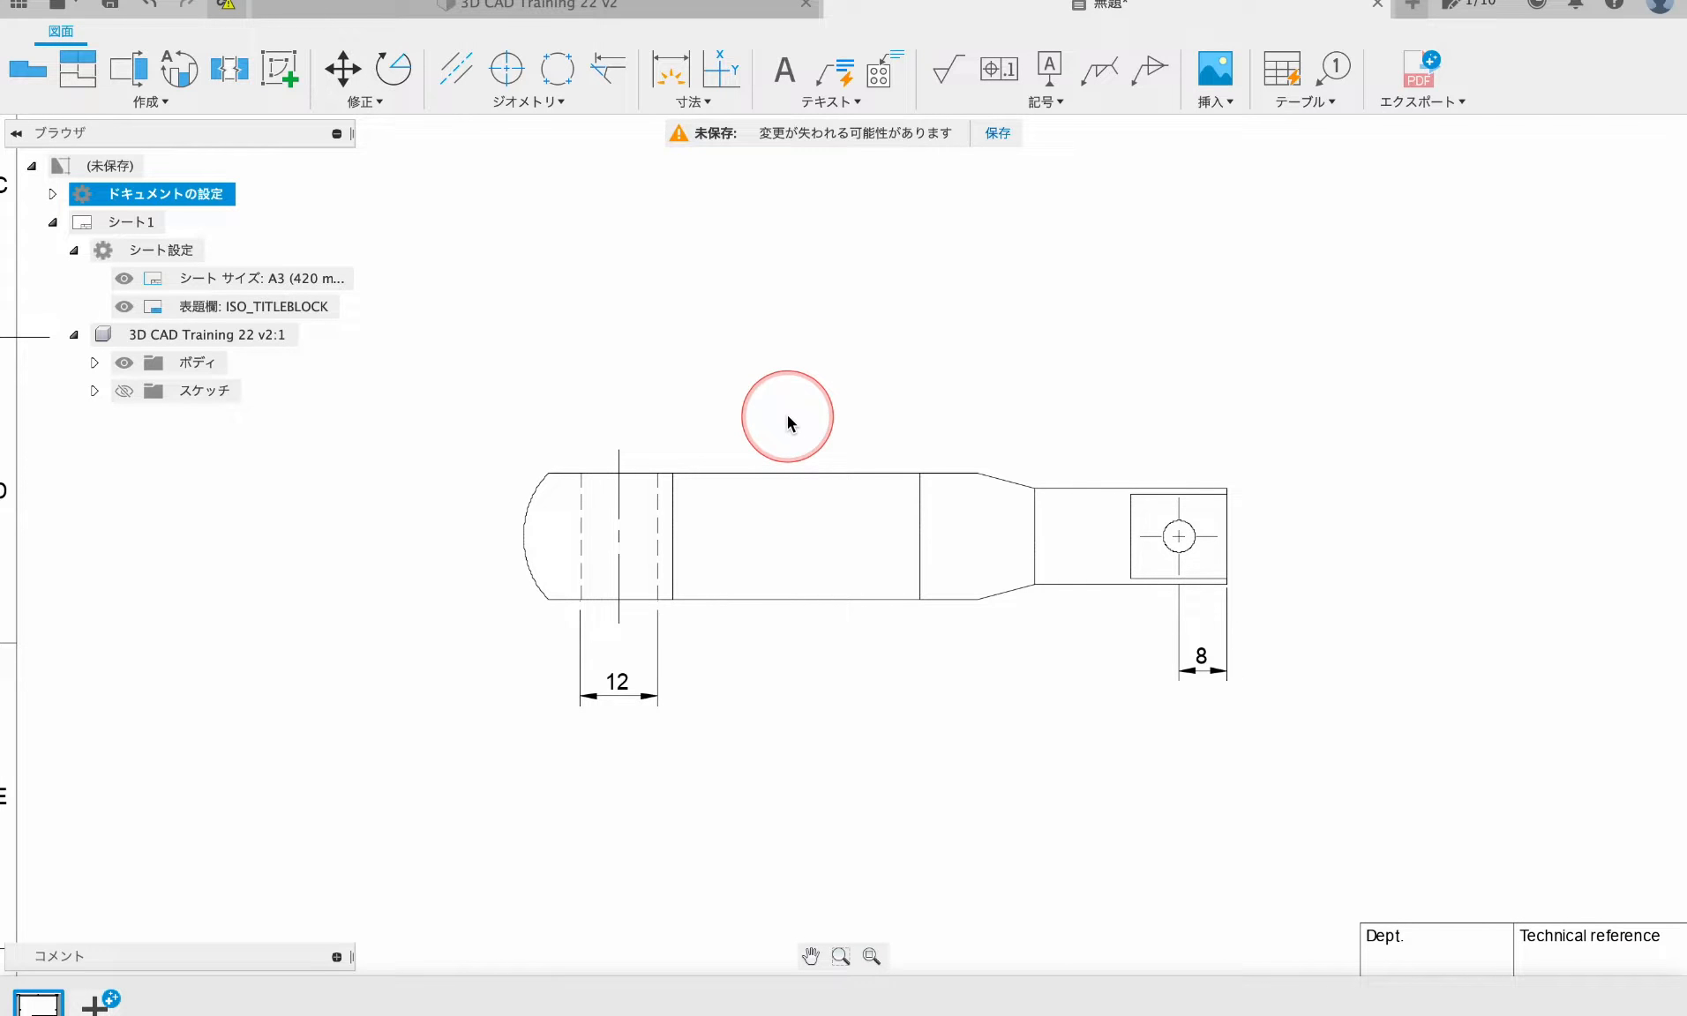
- Try to move the distance dimension's origin point onto the cross hole's center, and delete the dimension
{"action": "scroll", "coordinate": [1235, 679], "scroll_direction": "up", "scroll_amount": 5}
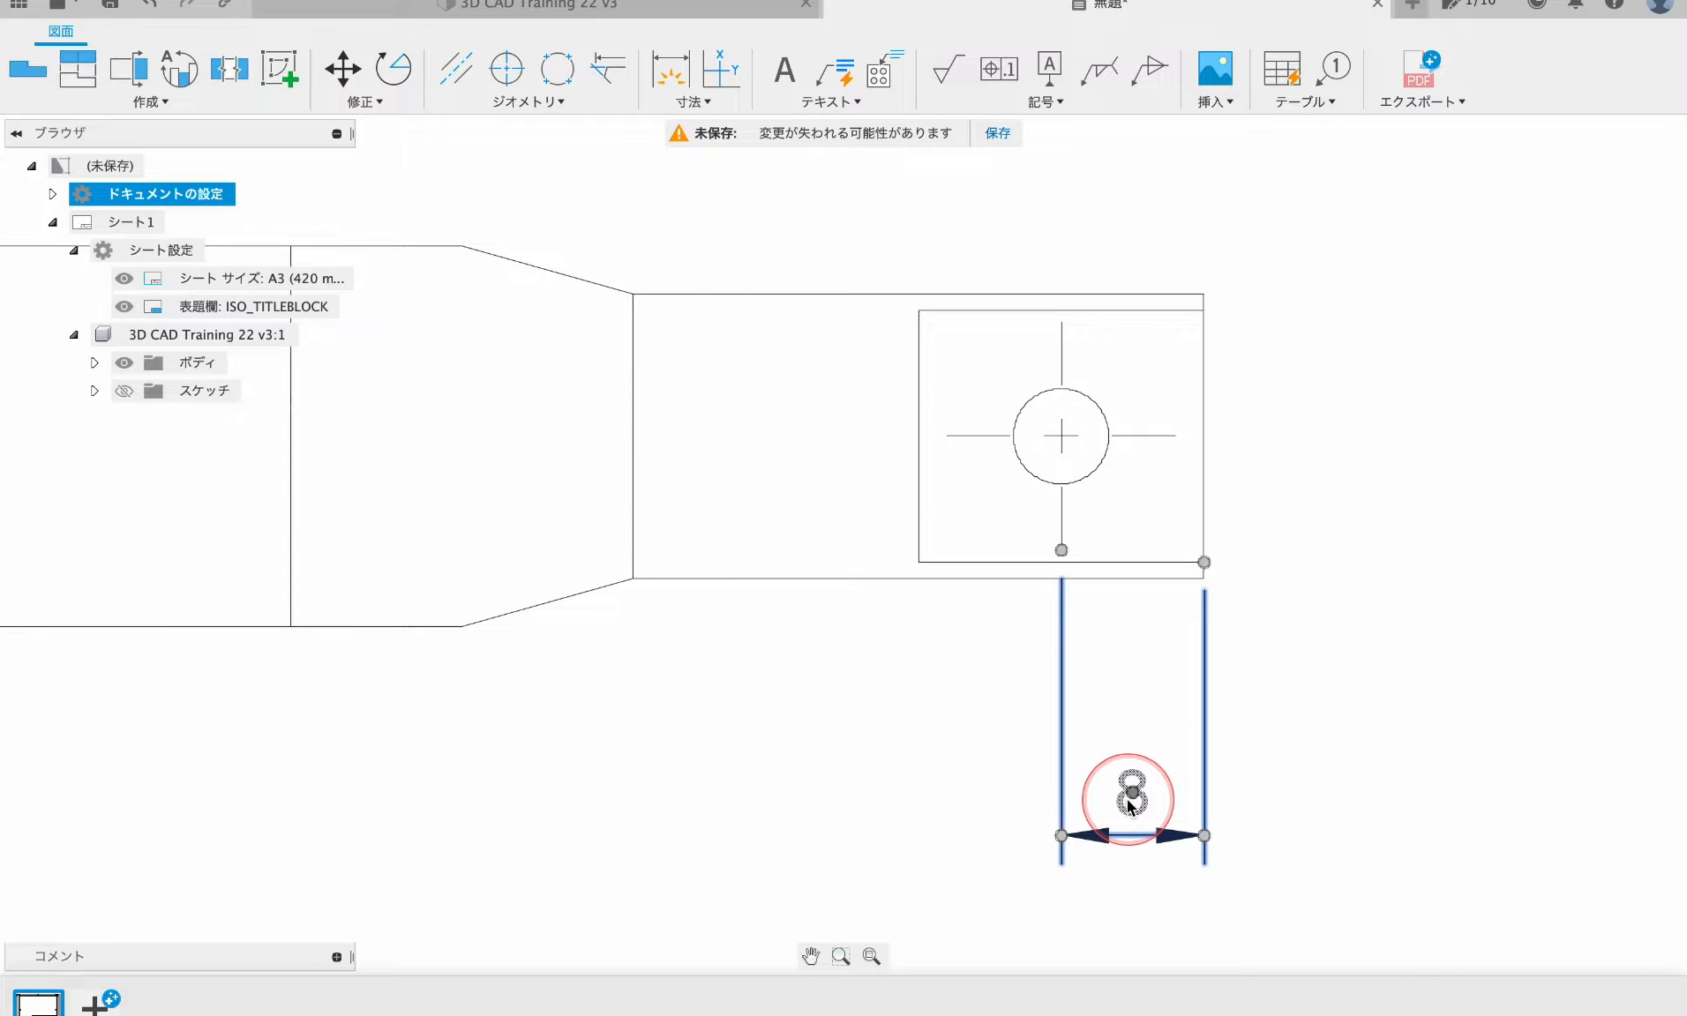
{"action": "scroll", "coordinate": [1253, 607], "scroll_direction": "up", "scroll_amount": 5}
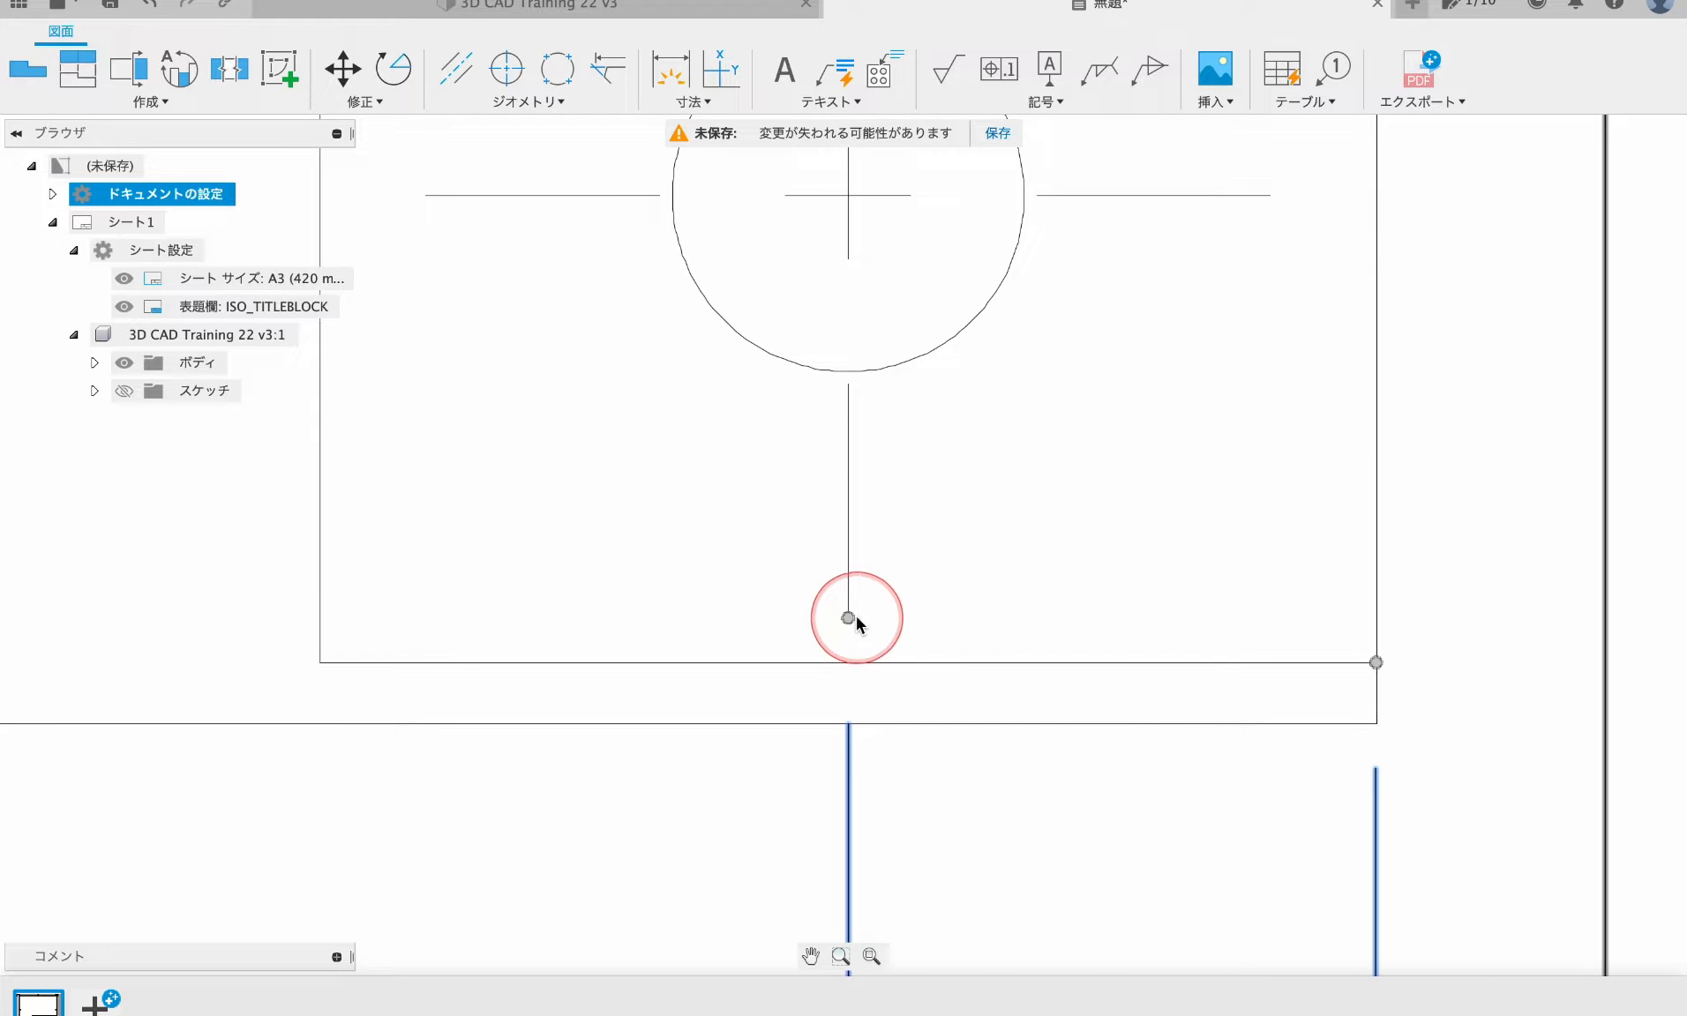
{"action": "left_click", "coordinate": [902, 679]}
{"action": "left_click_drag", "start_coordinate": [848, 624], "coordinate": [846, 197]}
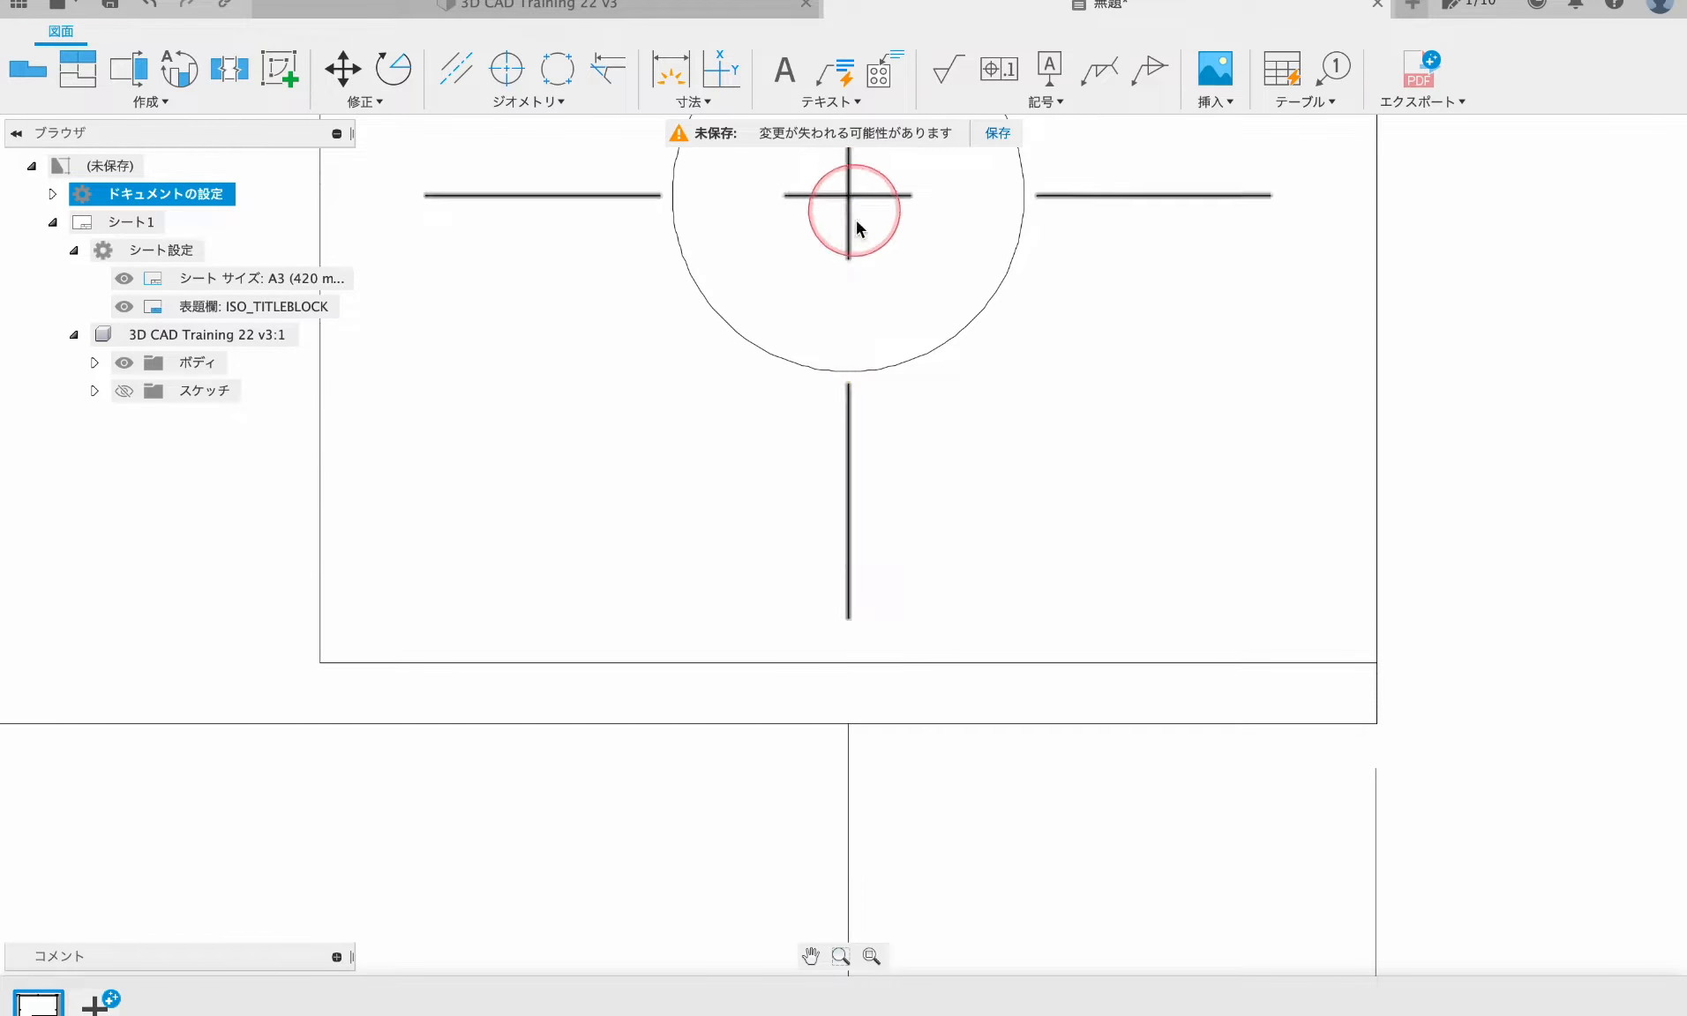
{"action": "scroll", "coordinate": [914, 291], "scroll_direction": "down", "scroll_amount": 5}
{"action": "scroll", "coordinate": [954, 454], "scroll_direction": "down", "scroll_amount": 3}
{"action": "scroll", "coordinate": [970, 483], "scroll_direction": "up", "scroll_amount": 5}
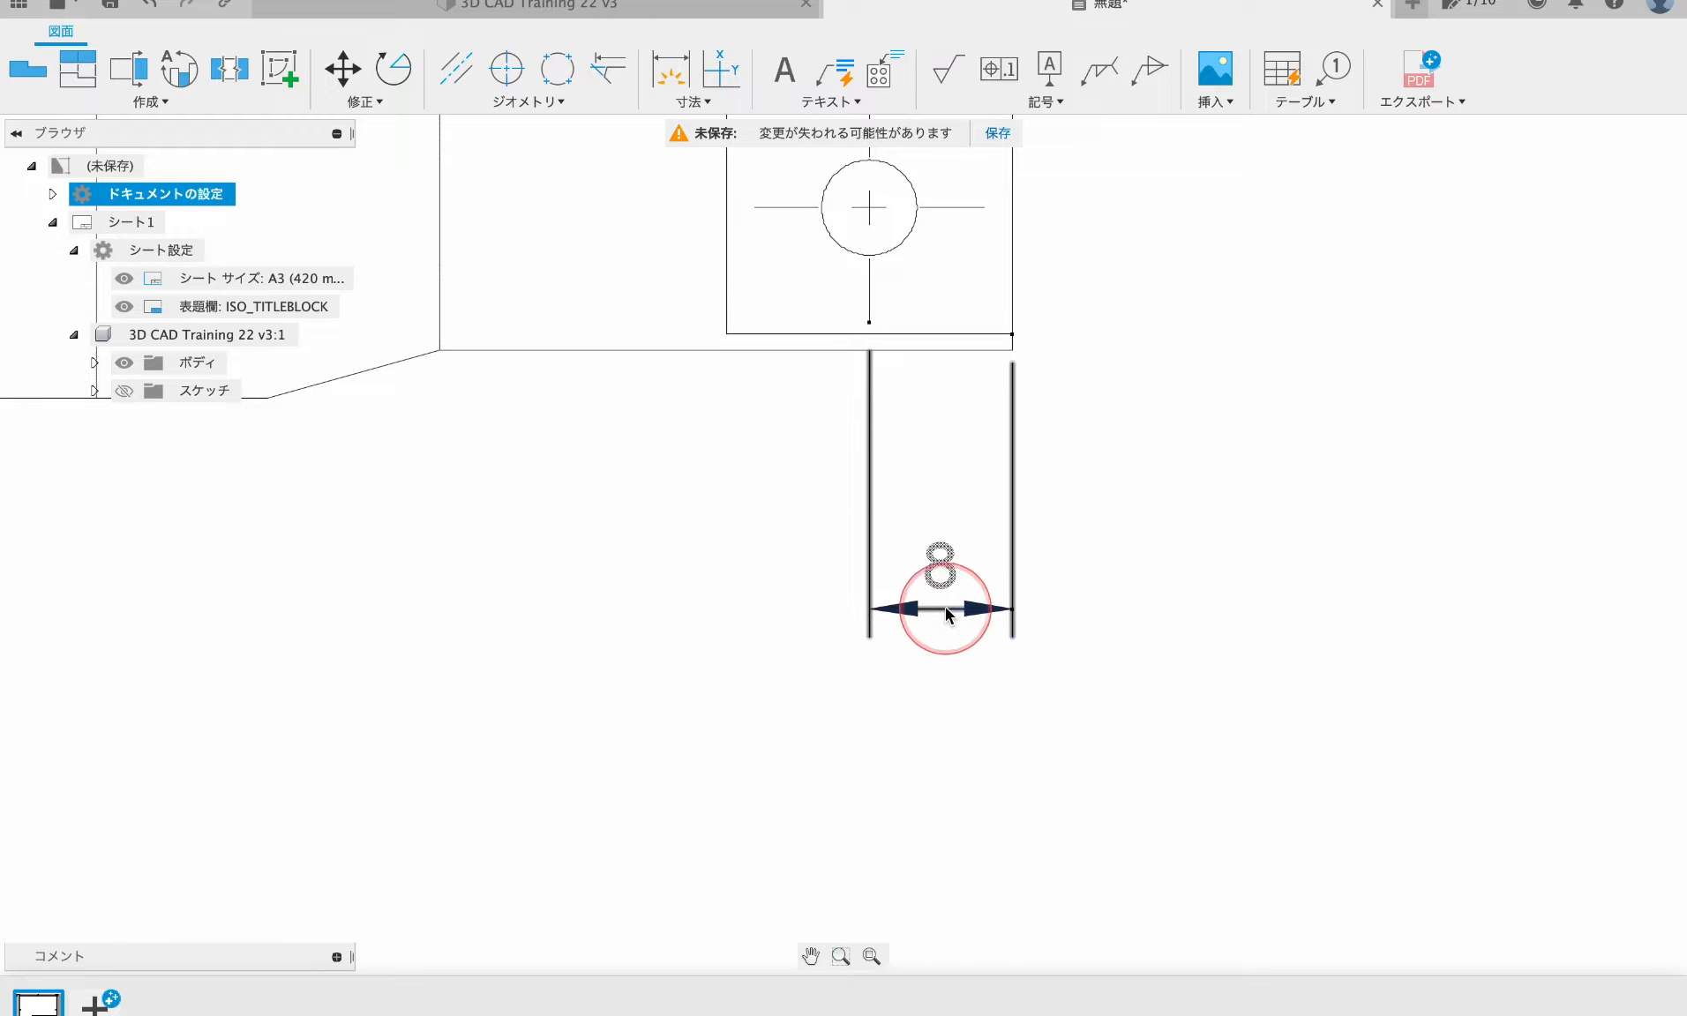
{"action": "left_click", "coordinate": [946, 610]}
{"action": "key", "text": "Delete"}
- Try to dimension the diameter of the tongue's cross hole in the front view
{"action": "scroll", "coordinate": [944, 221], "scroll_direction": "up", "scroll_amount": 5}
{"action": "mouse_move", "coordinate": [893, 265]}
{"action": "middle_mouse_down"}
{"action": "mouse_move", "coordinate": [928, 499]}
{"action": "mouse_move", "coordinate": [944, 393]}
{"action": "middle_mouse_up"}
{"action": "left_click", "coordinate": [679, 84]}
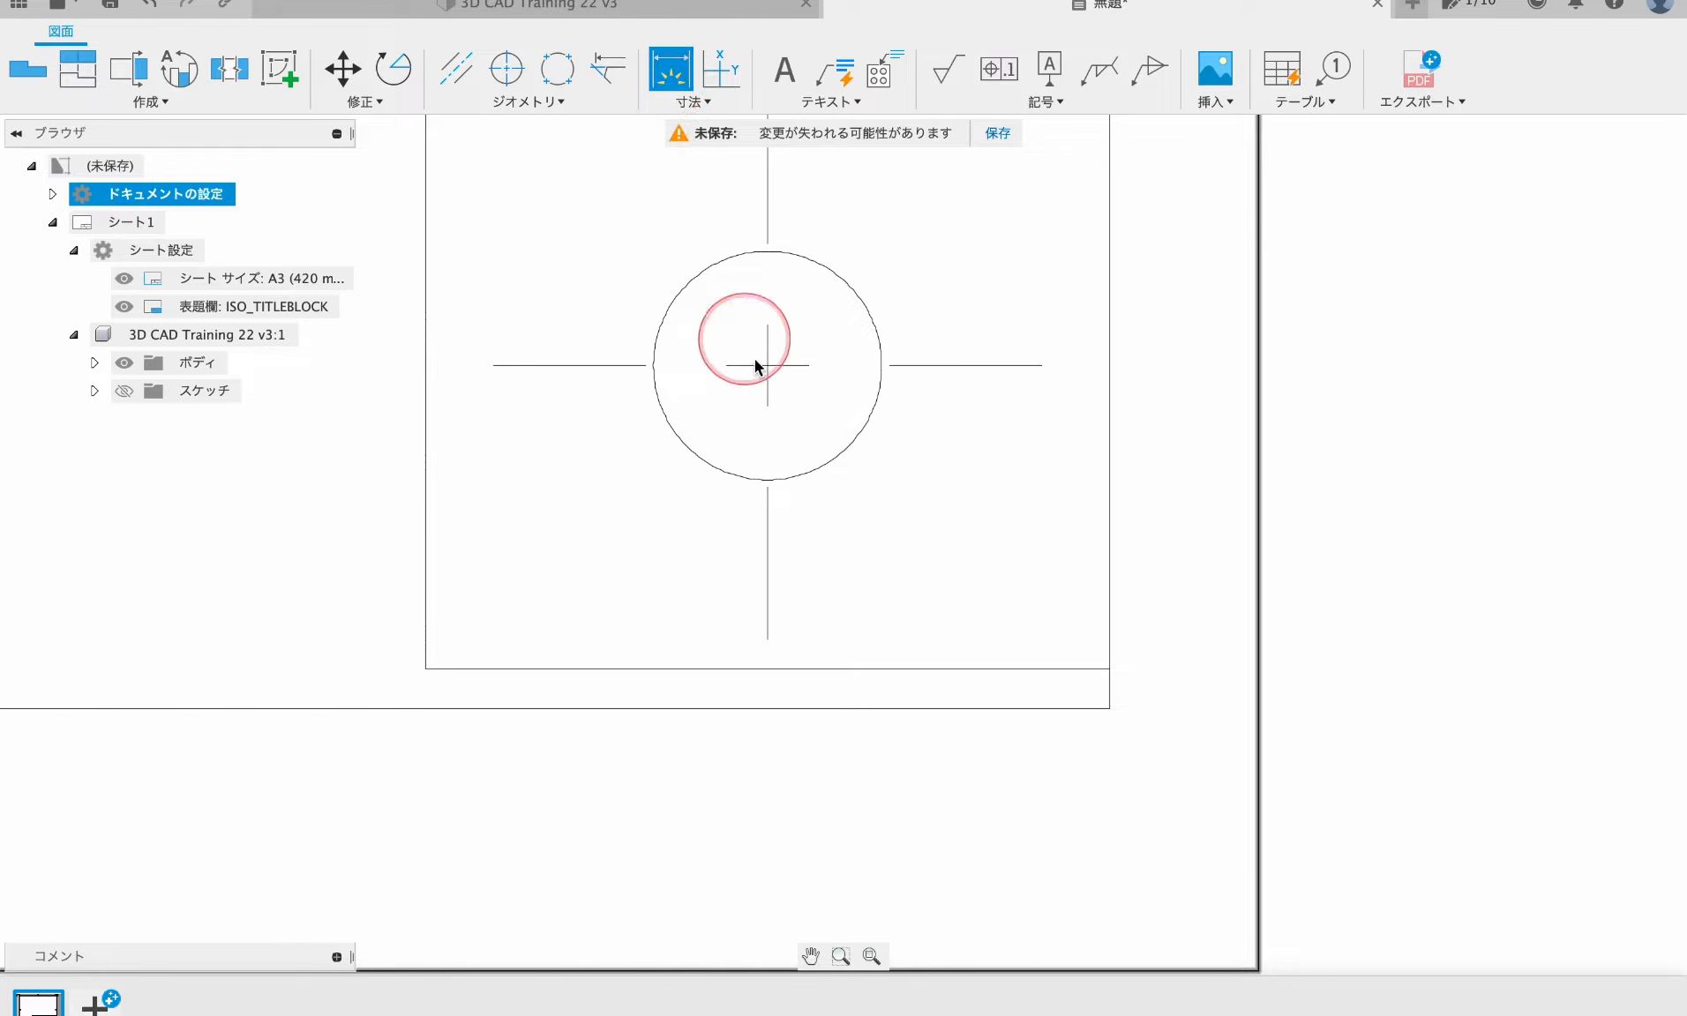
{"action": "left_click", "coordinate": [866, 433]}
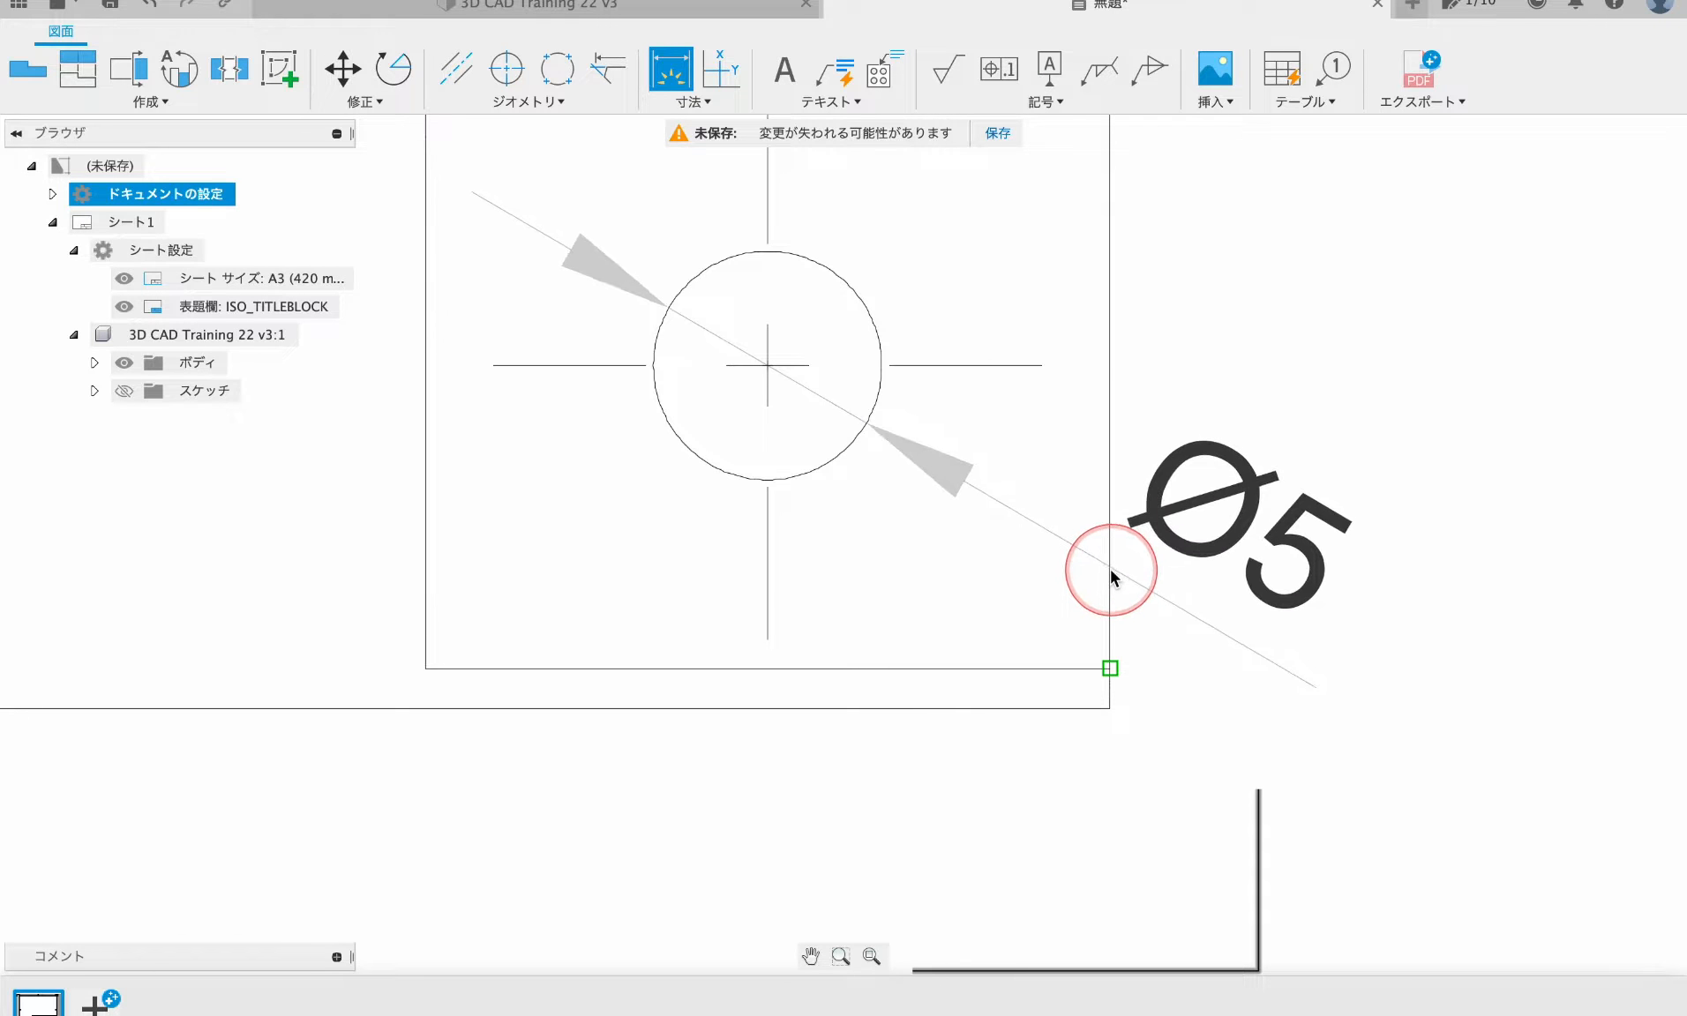
{"action": "left_click", "coordinate": [1069, 628]}
{"action": "scroll", "coordinate": [1009, 758], "scroll_direction": "down", "scroll_amount": 5}
{"action": "key", "text": "Escape"}
{"action": "left_click", "coordinate": [1008, 650]}
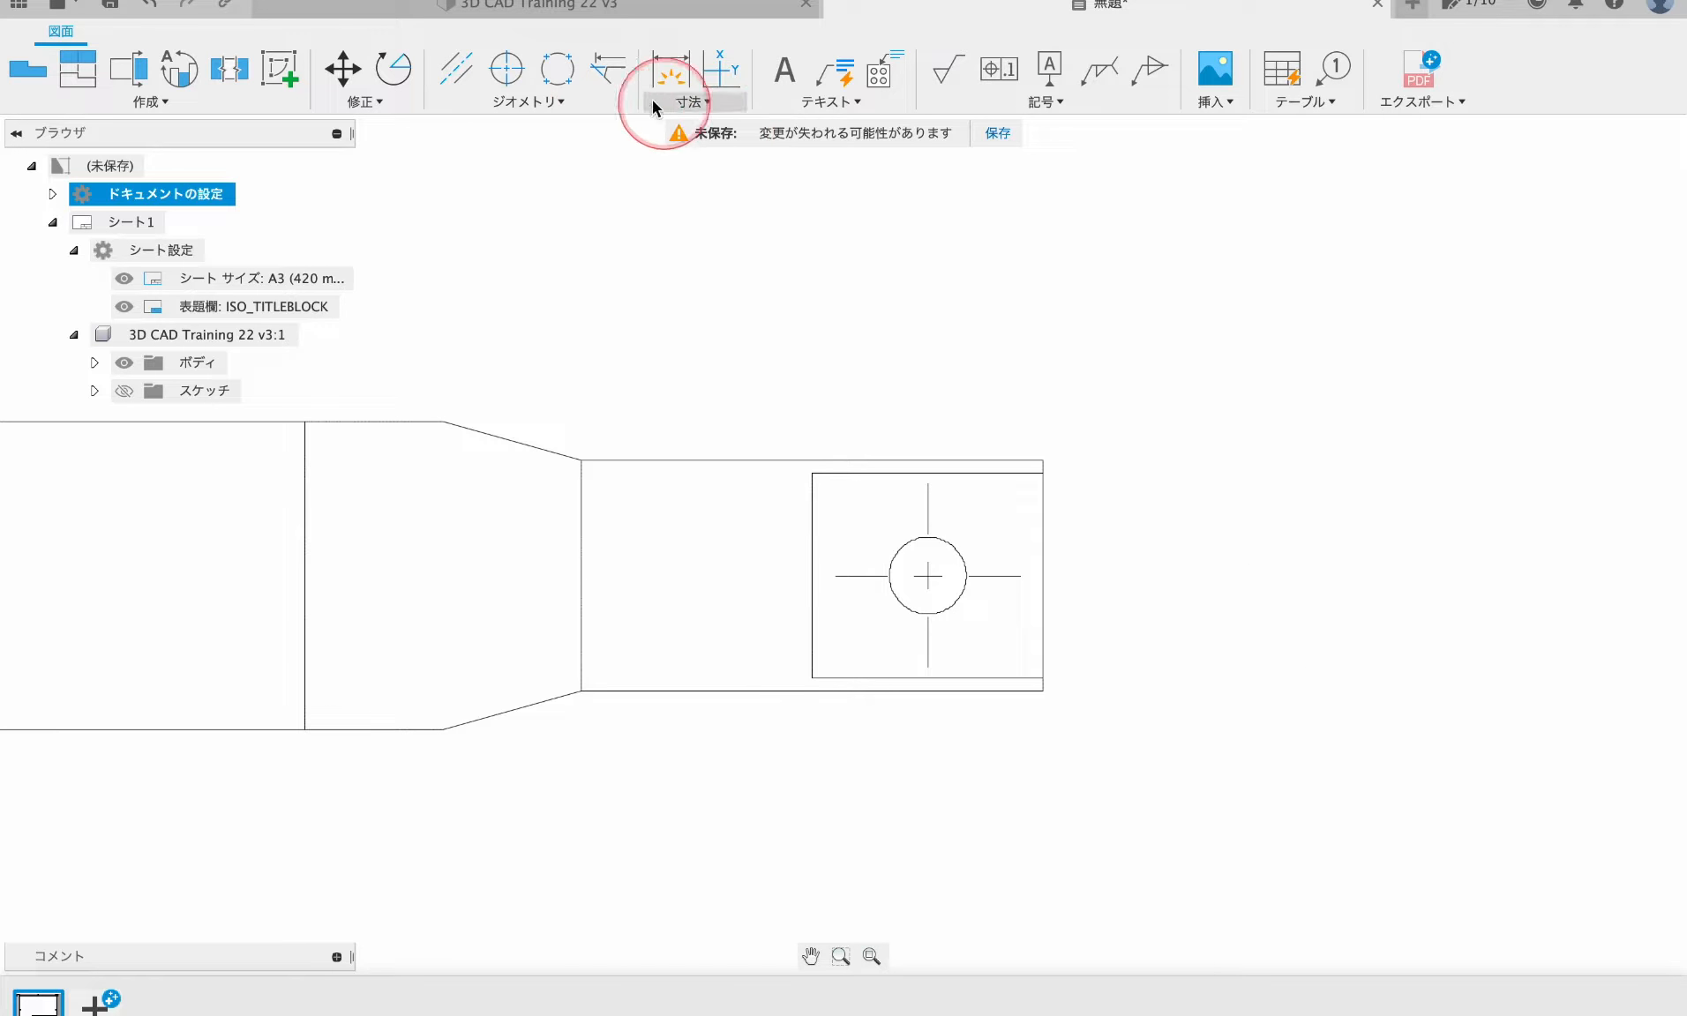
- Add a linear dimension from the cross hole's center to the tongue's end in the front view
{"action": "left_click", "coordinate": [689, 102]}
{"action": "left_click", "coordinate": [671, 178]}
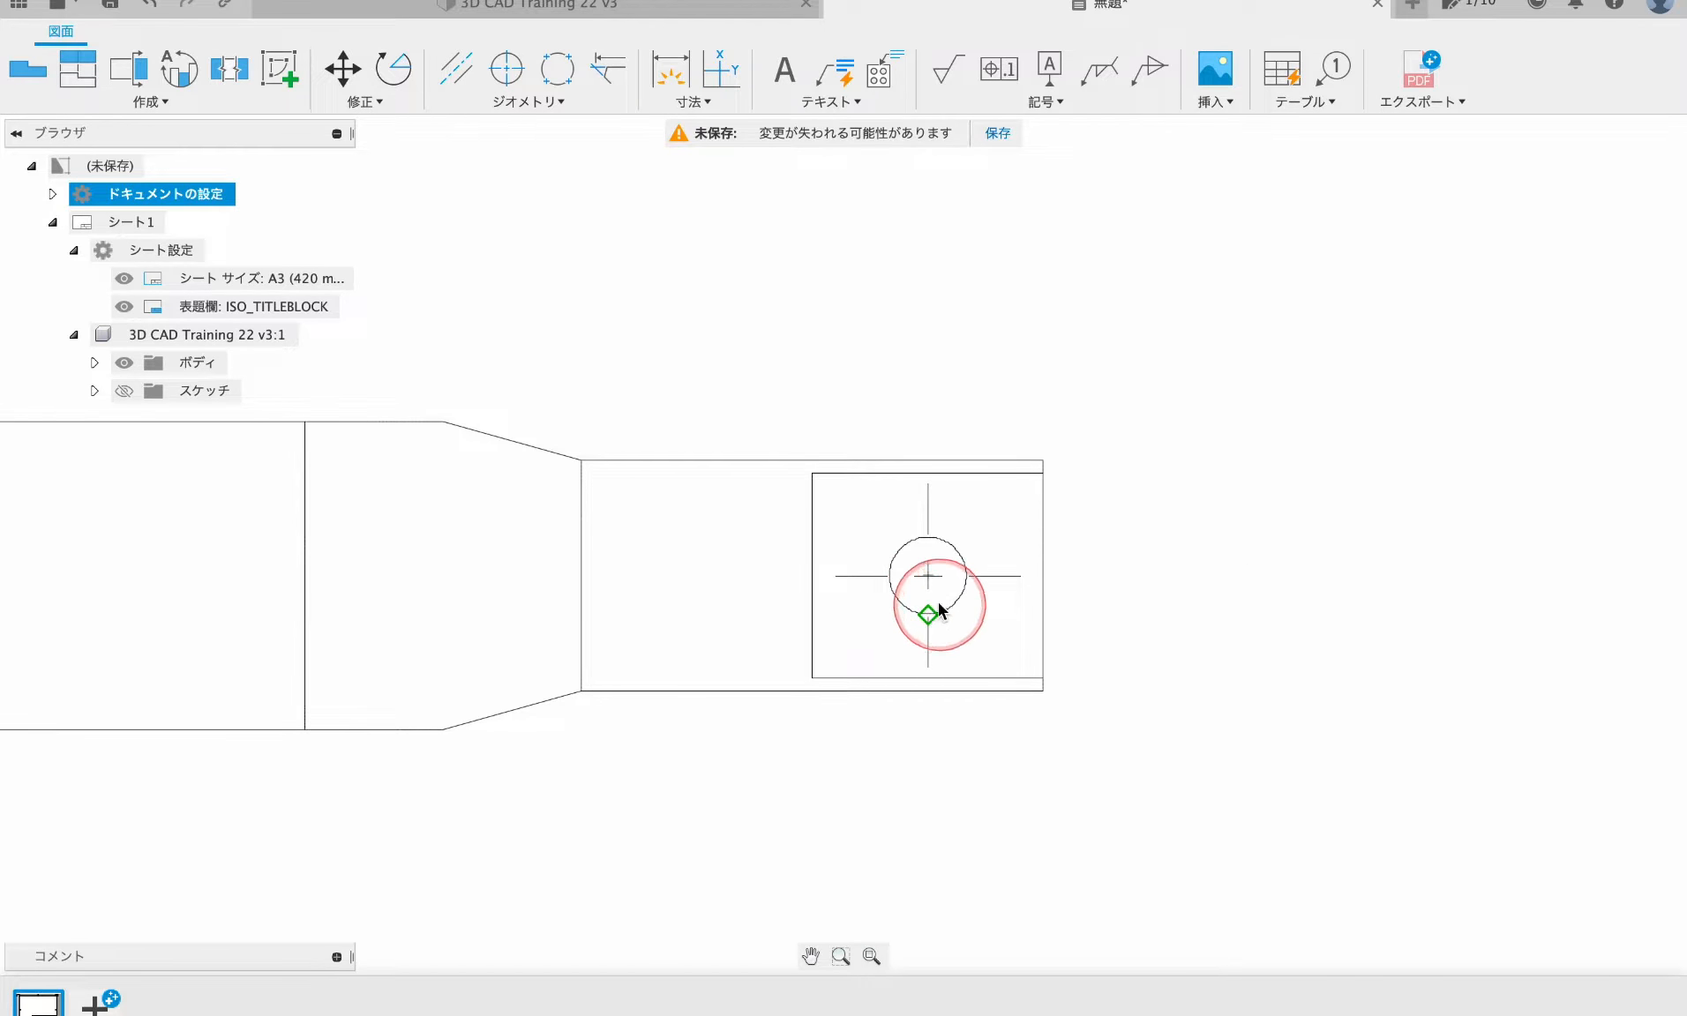
{"action": "scroll", "coordinate": [1058, 825], "scroll_direction": "down", "scroll_amount": 5}
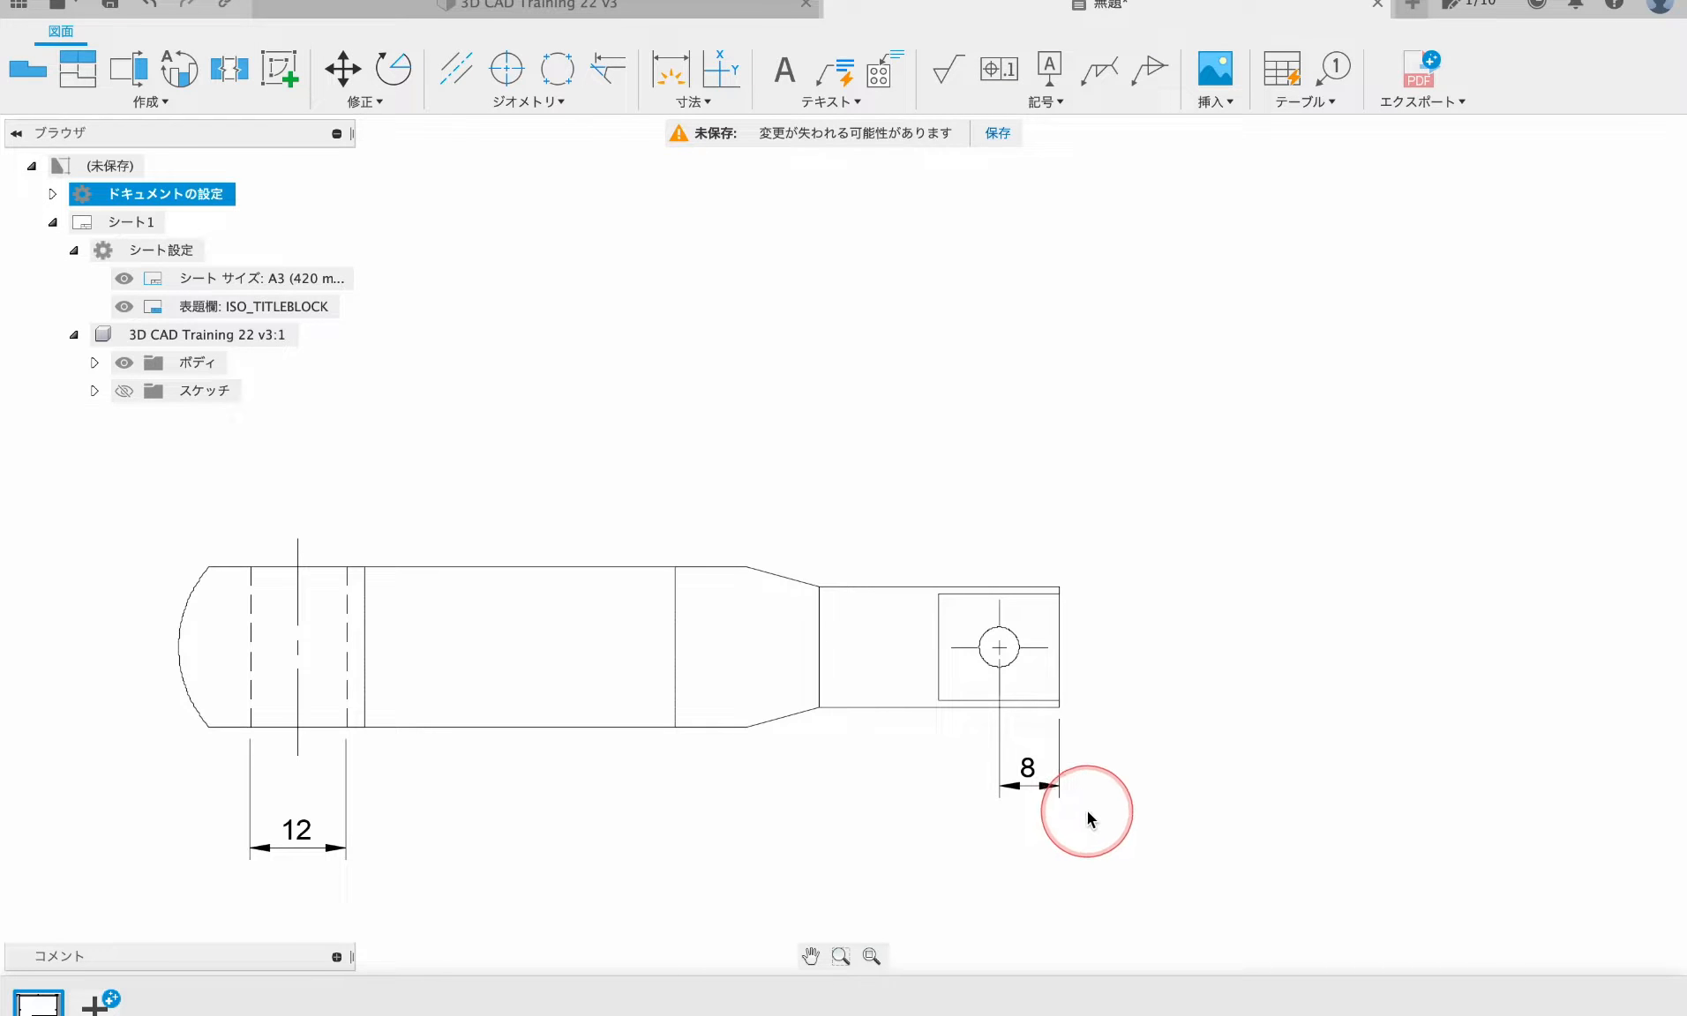
- Switch to the design, open the cross hole's position sketch, check its distance dimension, and finish the sketch
{"action": "left_click", "coordinate": [504, 10]}
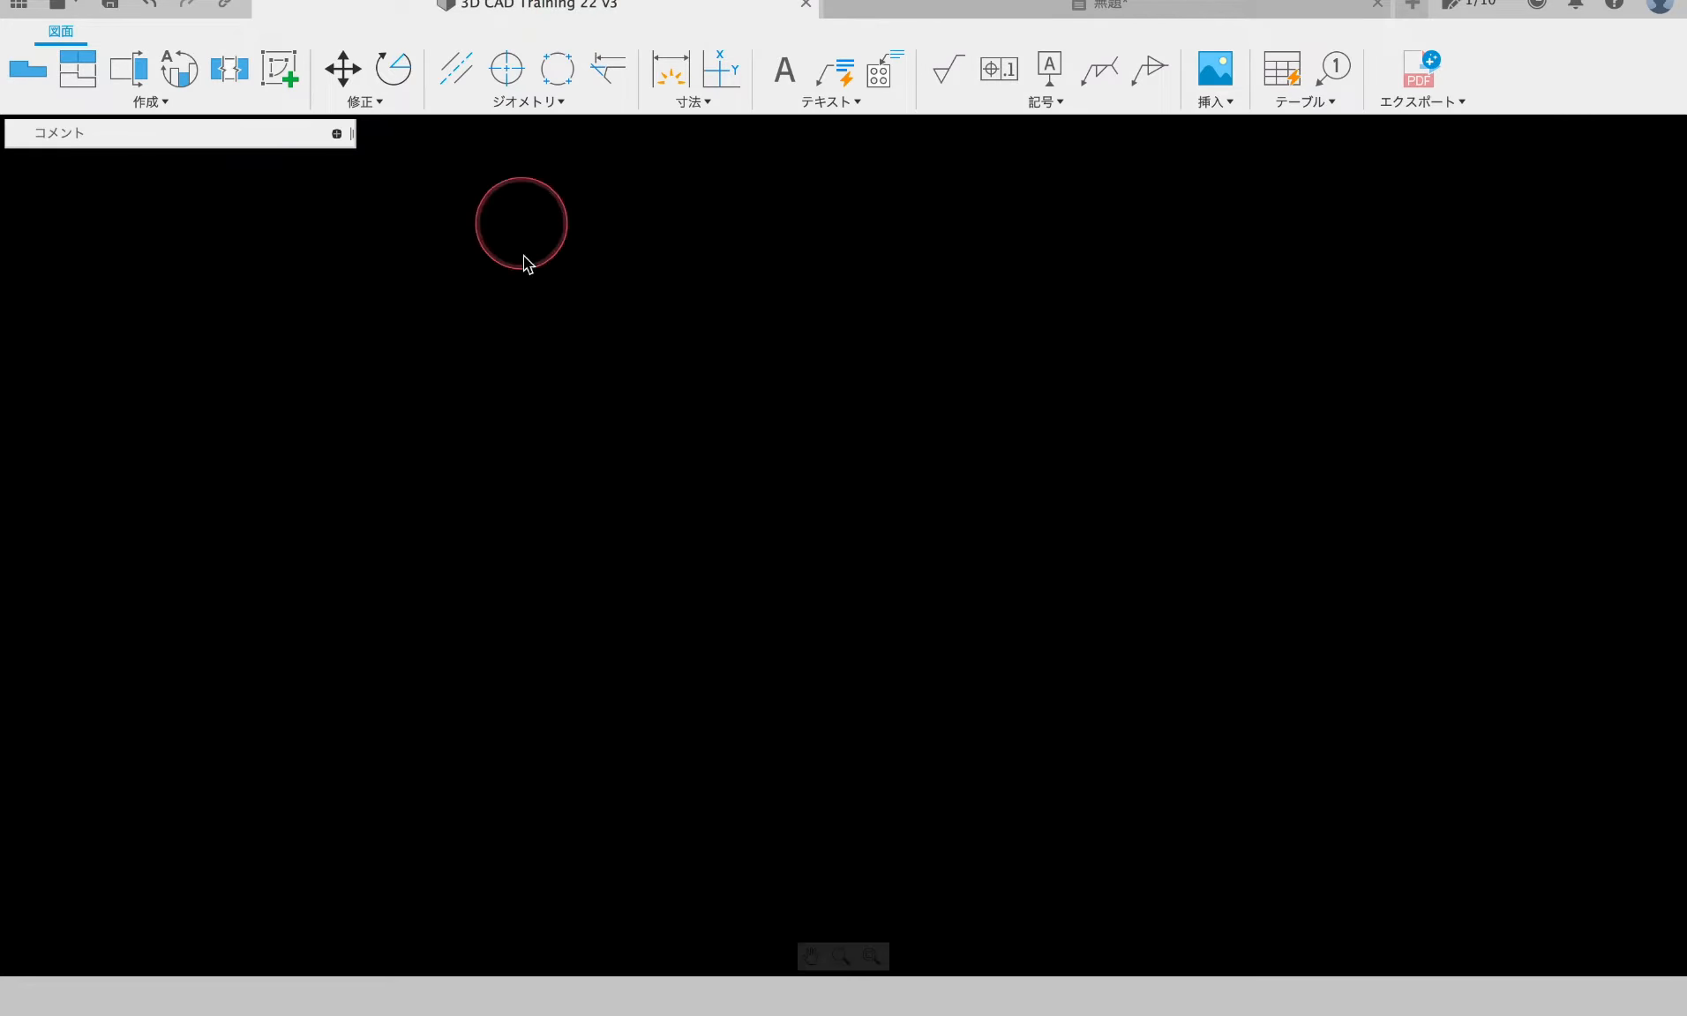
{"action": "scroll", "coordinate": [779, 594], "scroll_direction": "down", "scroll_amount": 5}
{"action": "mouse_move", "coordinate": [650, 784]}
{"action": "middle_mouse_down", "text": "shift"}
{"action": "mouse_move", "coordinate": [754, 768]}
{"action": "mouse_move", "coordinate": [682, 757]}
{"action": "mouse_move", "coordinate": [1010, 860]}
{"action": "middle_mouse_up", "text": "shift"}
{"action": "scroll", "coordinate": [1171, 730], "scroll_direction": "up", "scroll_amount": 3}
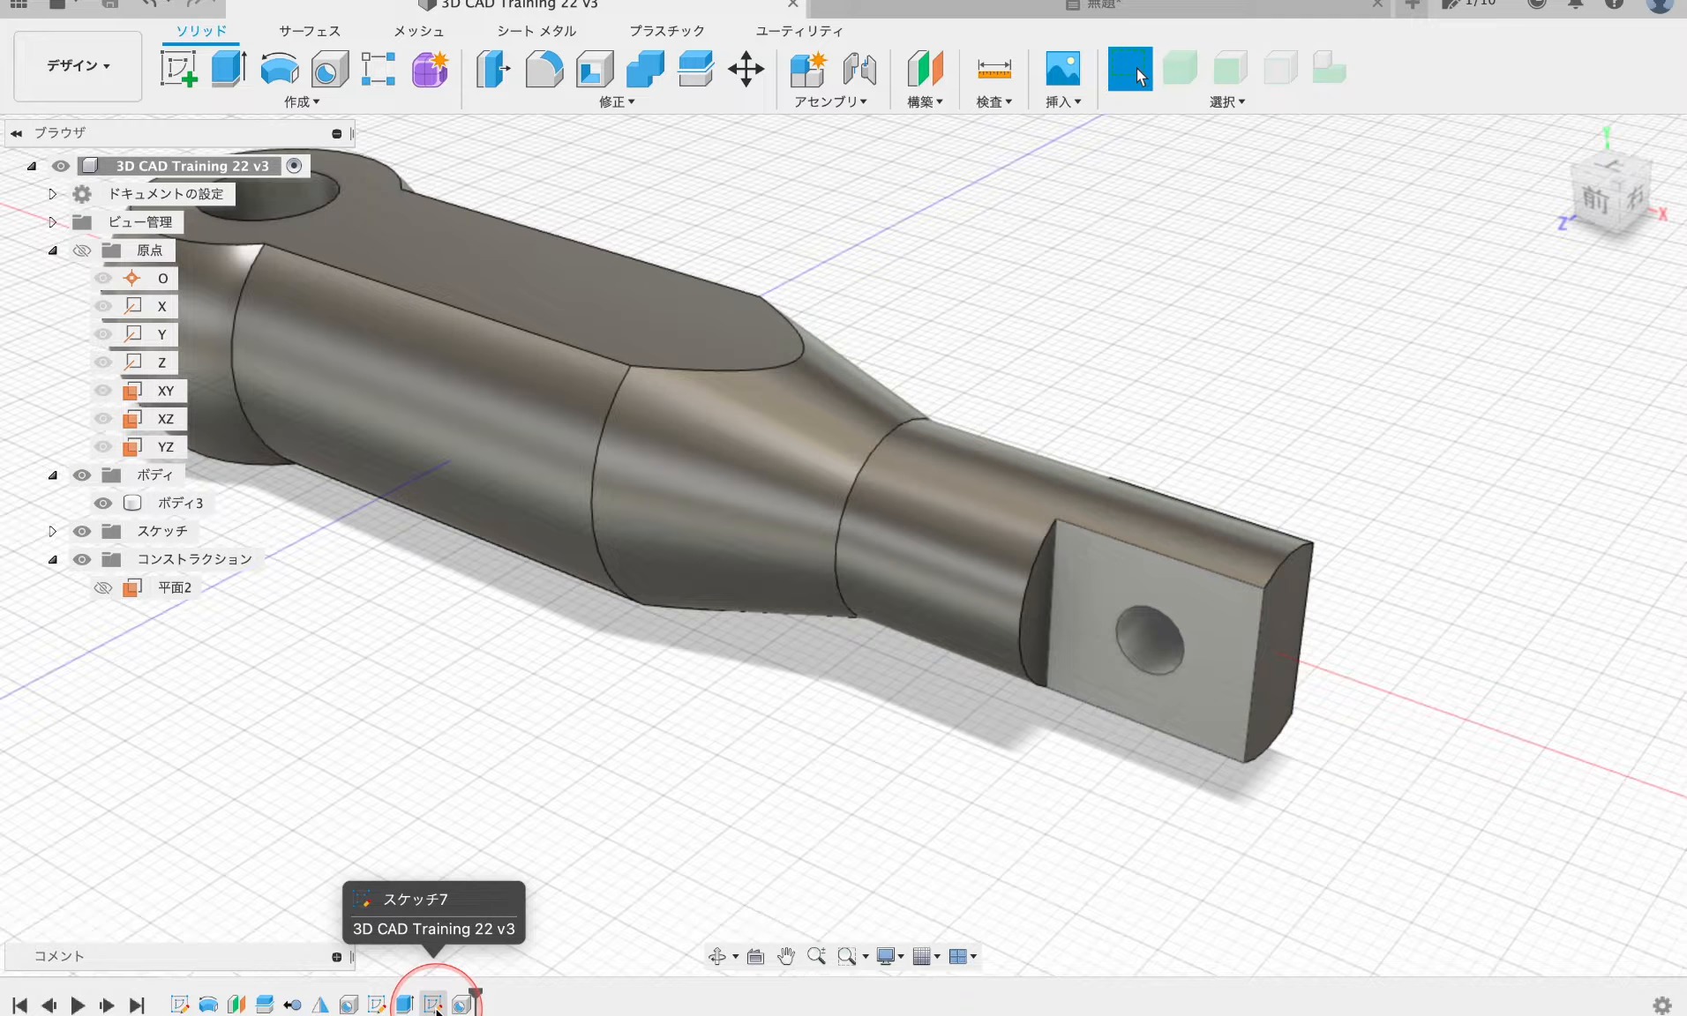
{"action": "left_click", "coordinate": [434, 1004]}
{"action": "double_click", "coordinate": [434, 1004]}
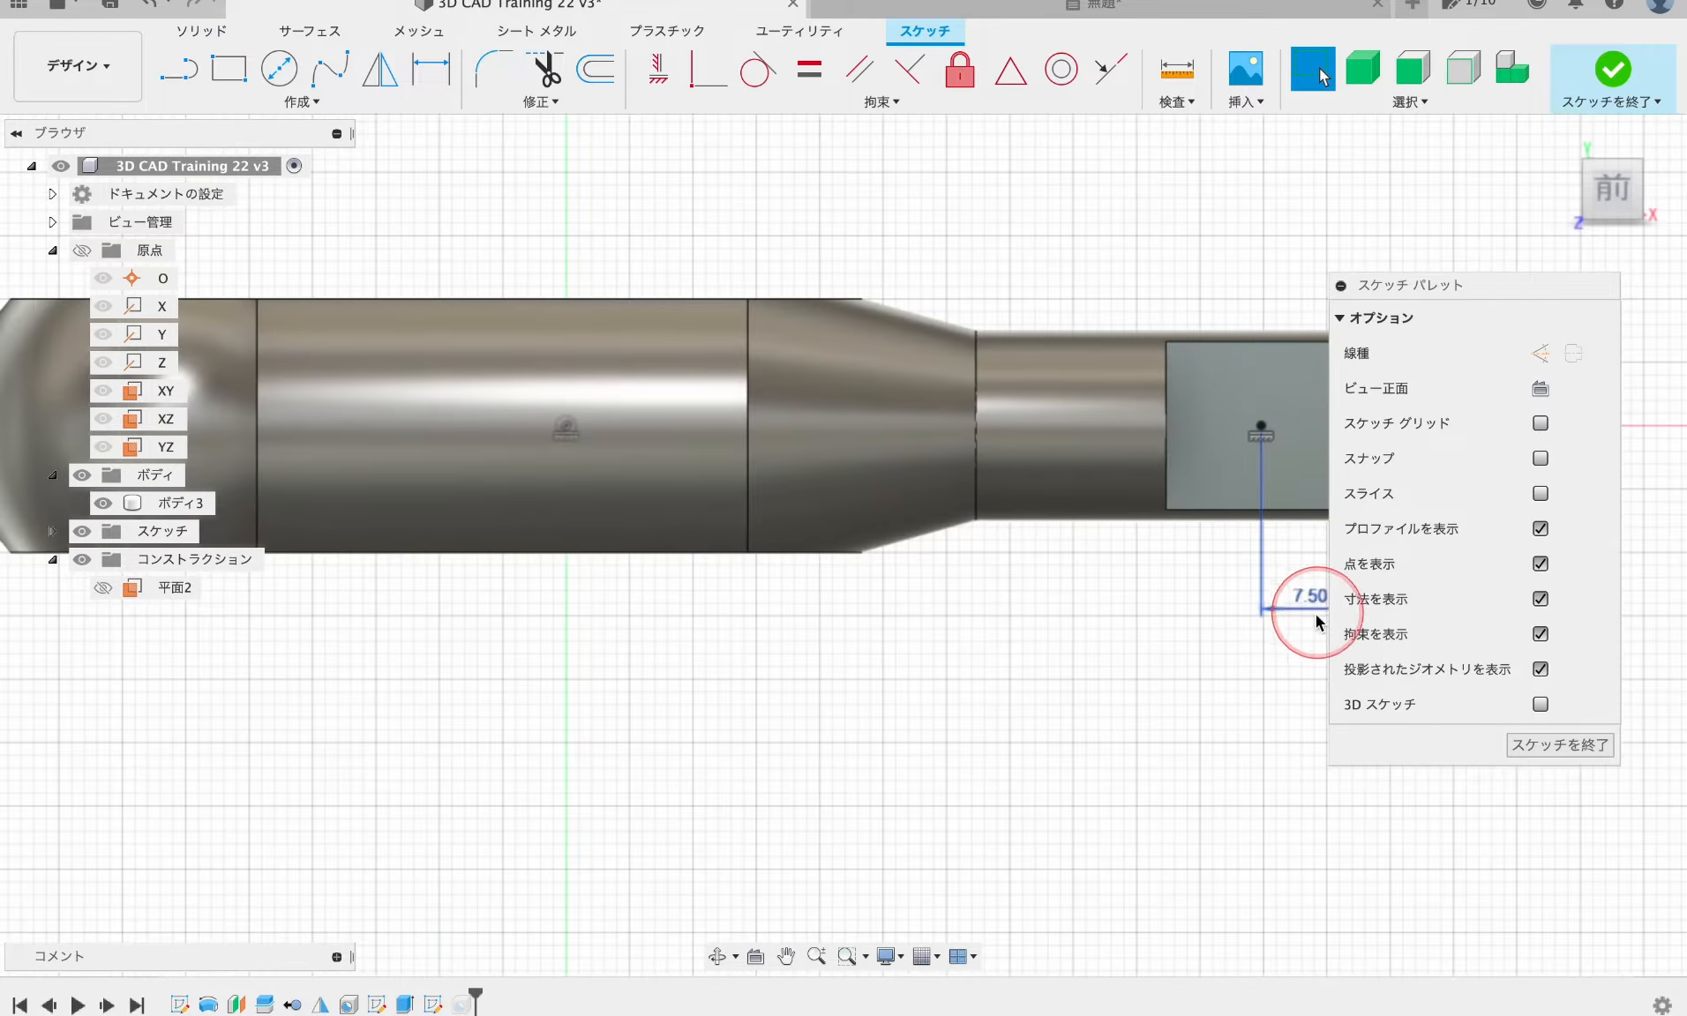
{"action": "scroll", "coordinate": [1070, 610], "scroll_direction": "up", "scroll_amount": 3}
{"action": "scroll", "coordinate": [1235, 671], "scroll_direction": "down", "scroll_amount": 2}
{"action": "left_click", "coordinate": [1529, 746]}
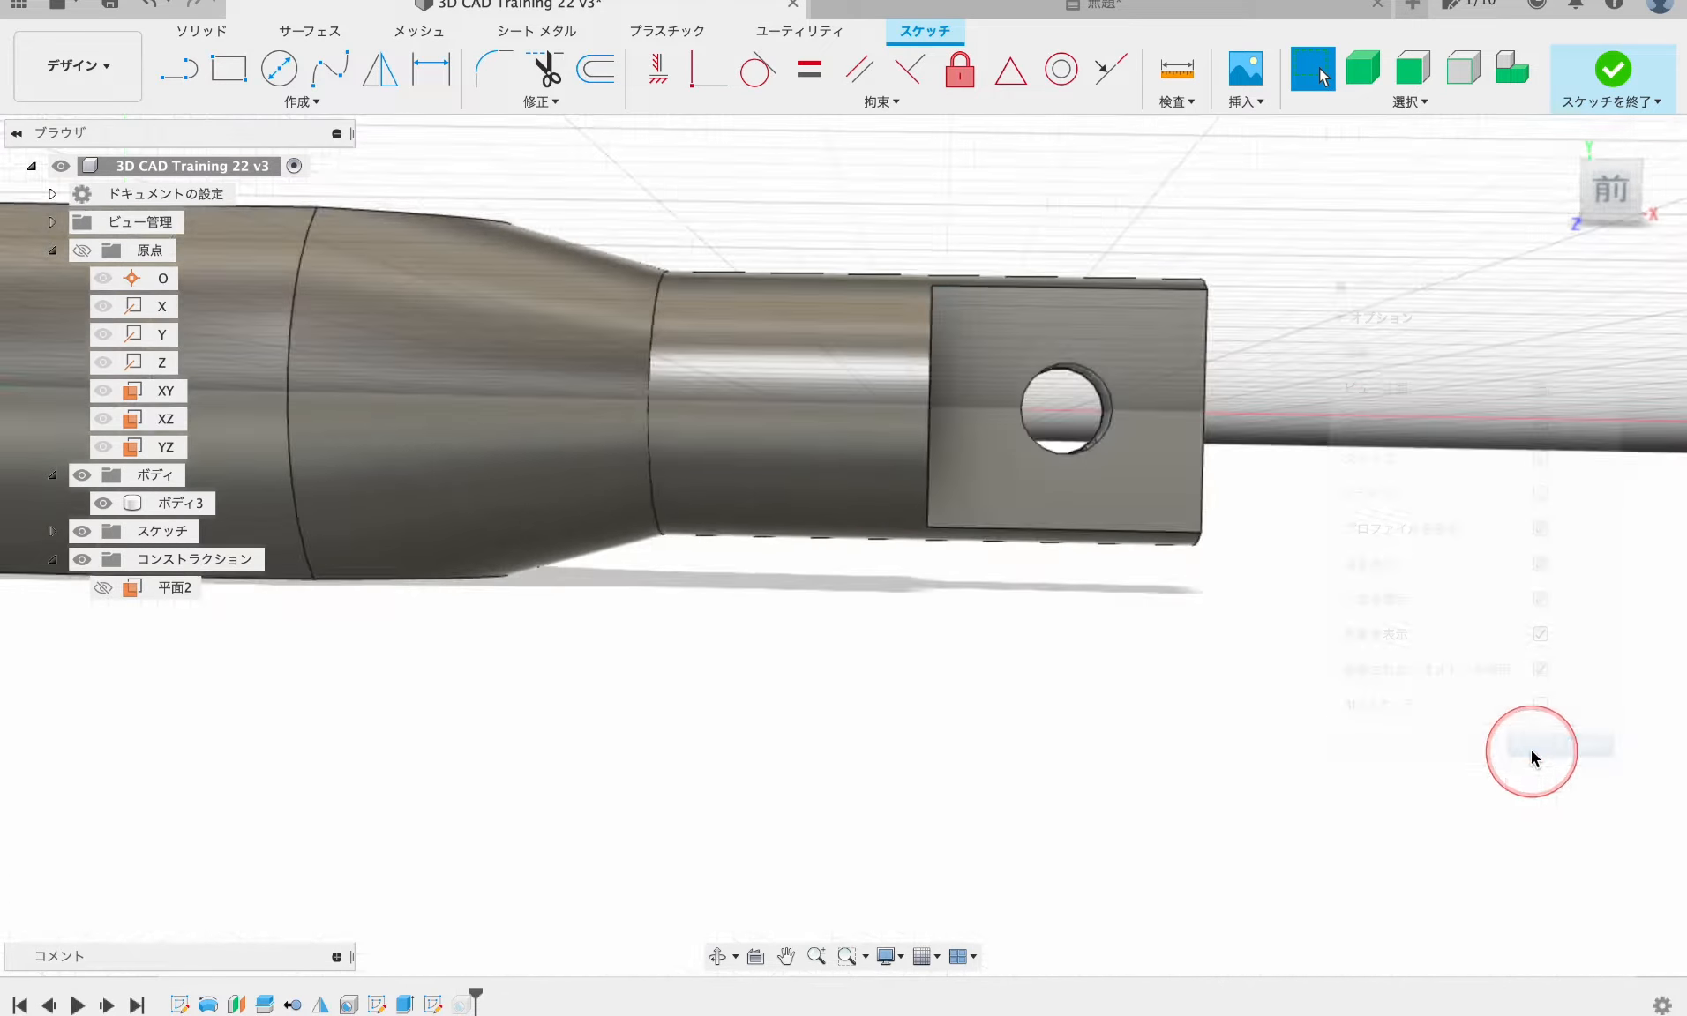
- Set the drawing preferences' linear dimension precision to 0.12
{"action": "left_click", "coordinate": [1659, 4]}
{"action": "left_click", "coordinate": [1464, 60]}
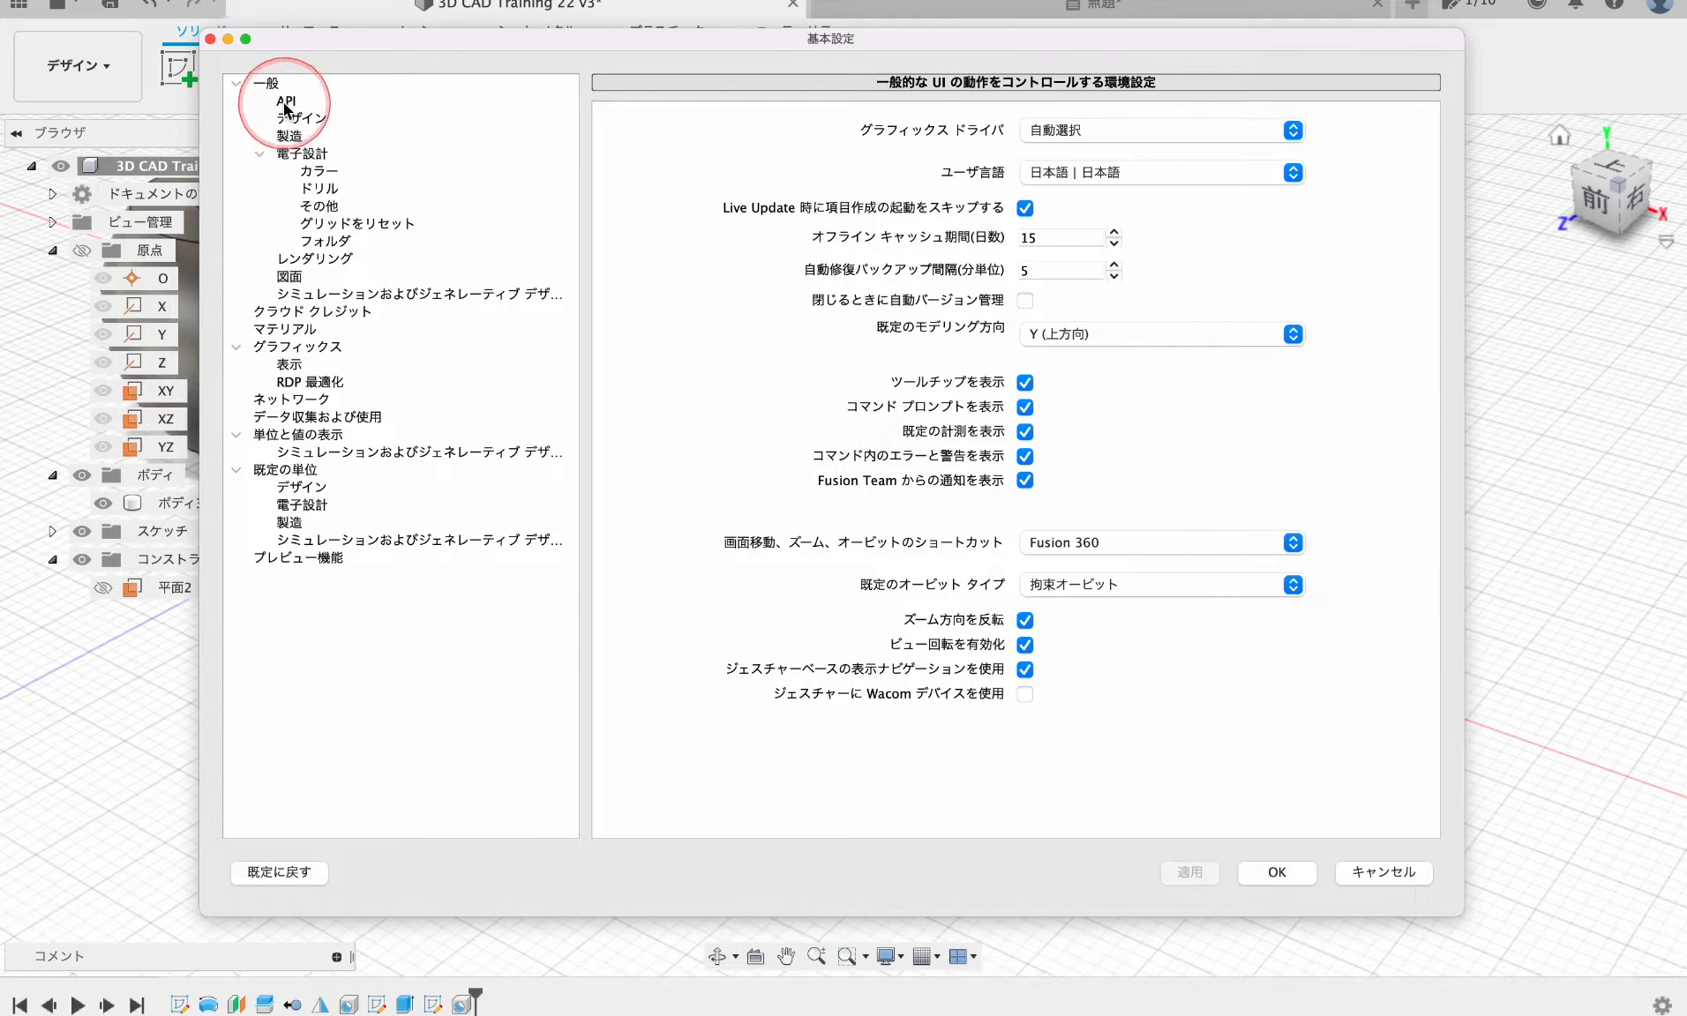
{"action": "left_click", "coordinate": [292, 277]}
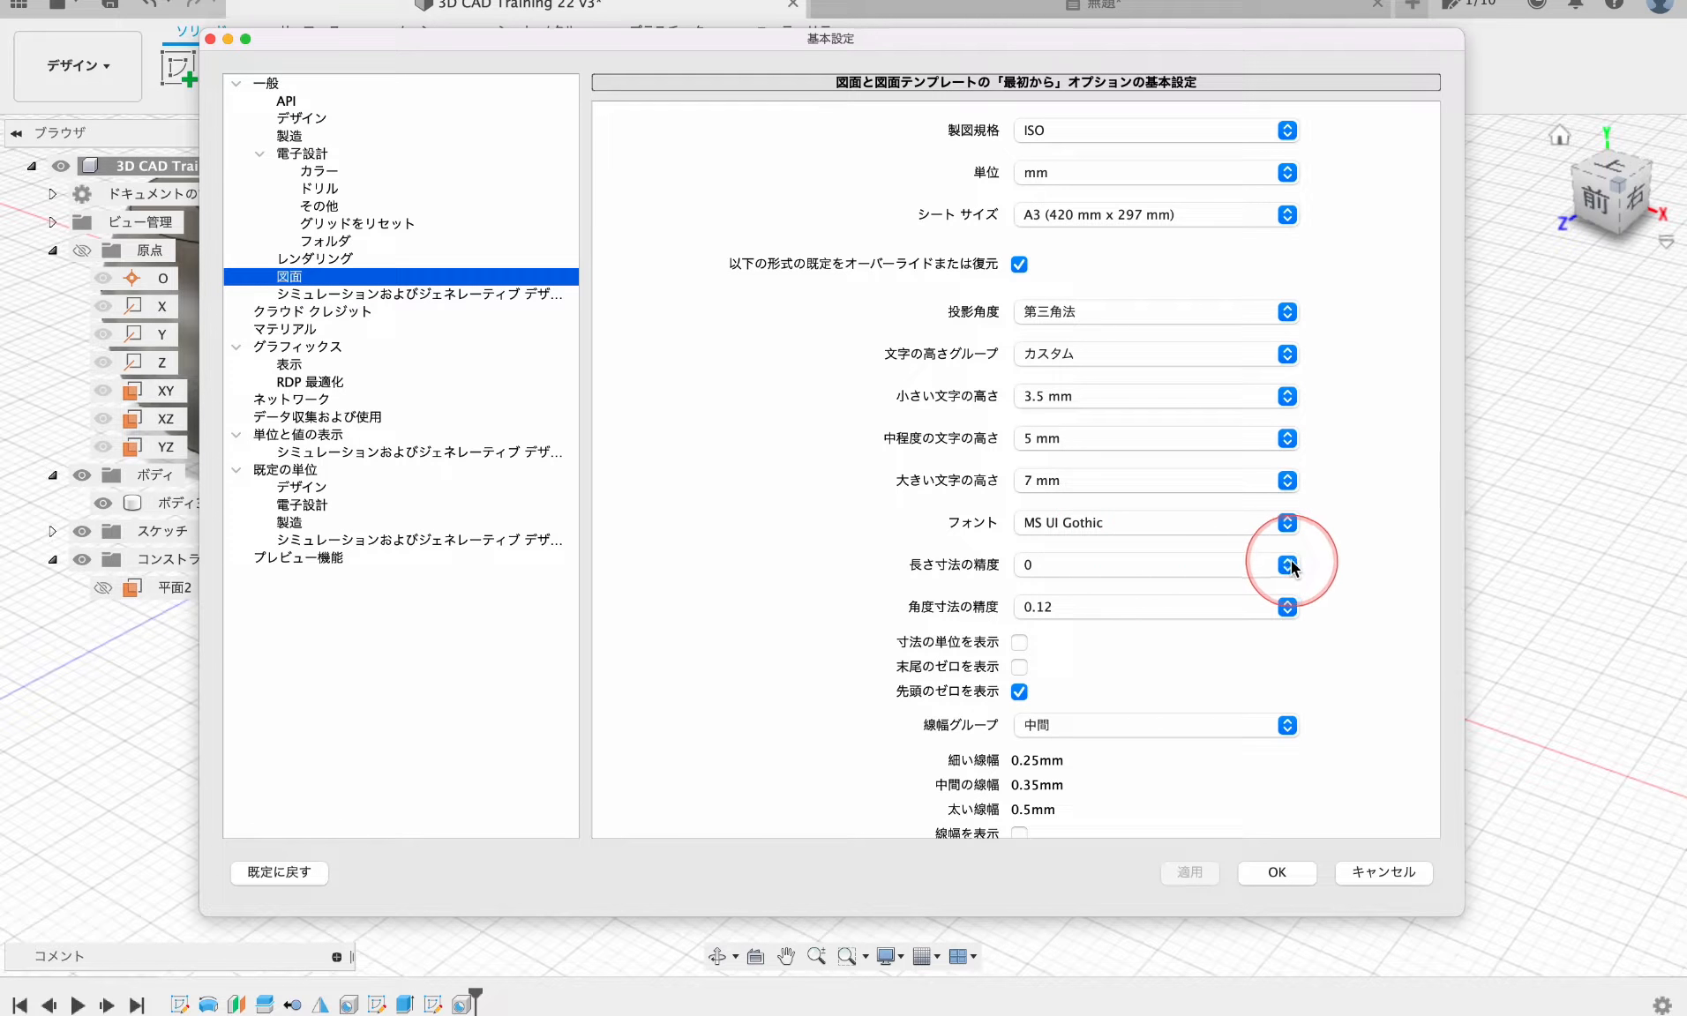
{"action": "left_click", "coordinate": [1279, 583]}
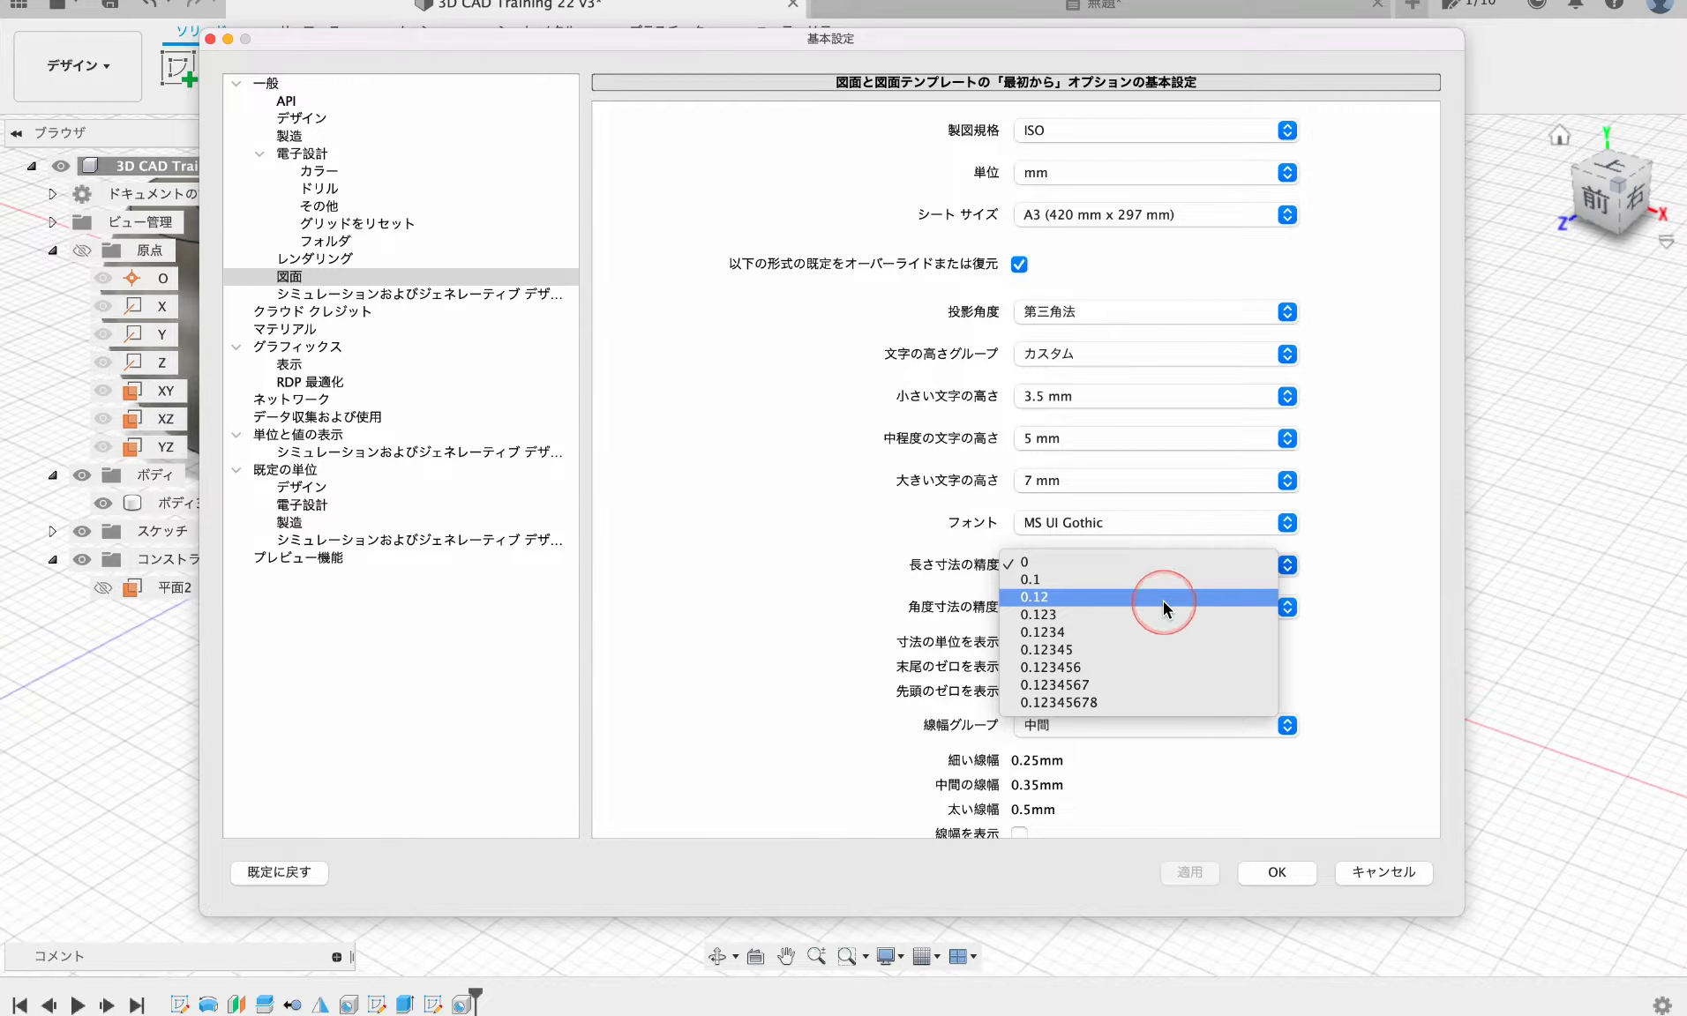
{"action": "left_click", "coordinate": [1167, 600]}
{"action": "left_click", "coordinate": [1276, 872]}
- Return to the drawing and redo the dimension from the cross hole's center to the tongue's end in the front view
{"action": "left_click", "coordinate": [1024, 7]}
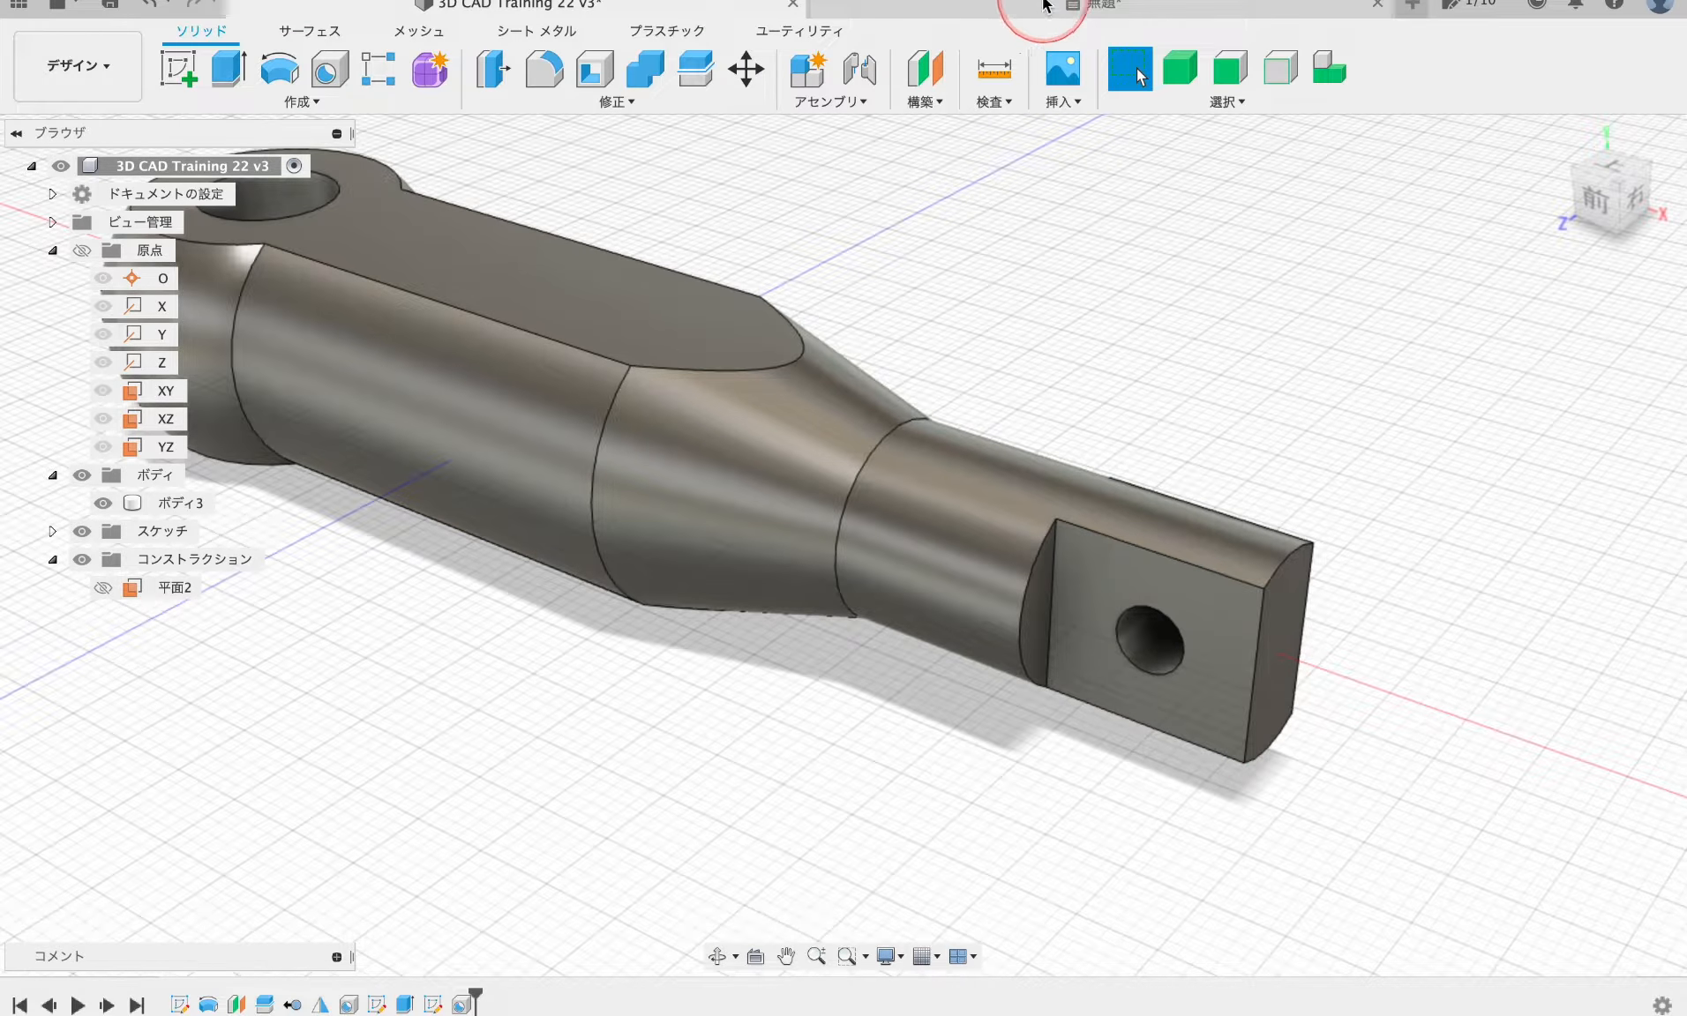
{"action": "scroll", "coordinate": [1148, 716], "scroll_direction": "up", "scroll_amount": 5}
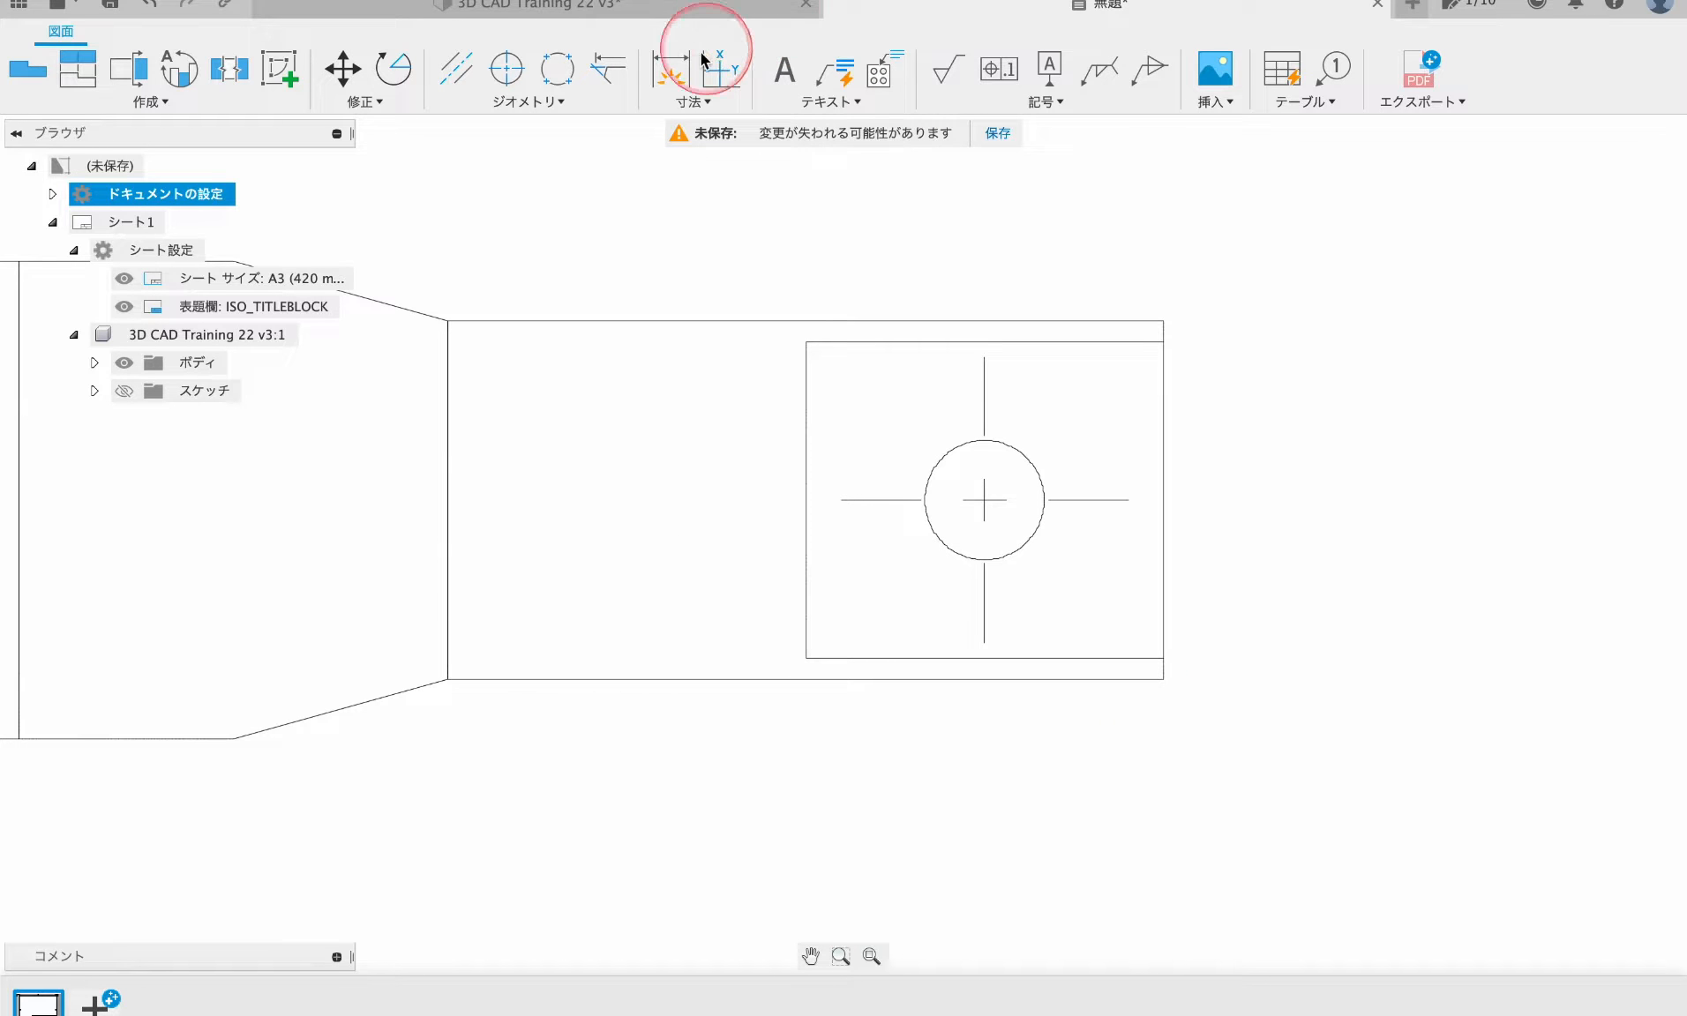
{"action": "left_click", "coordinate": [1165, 678]}
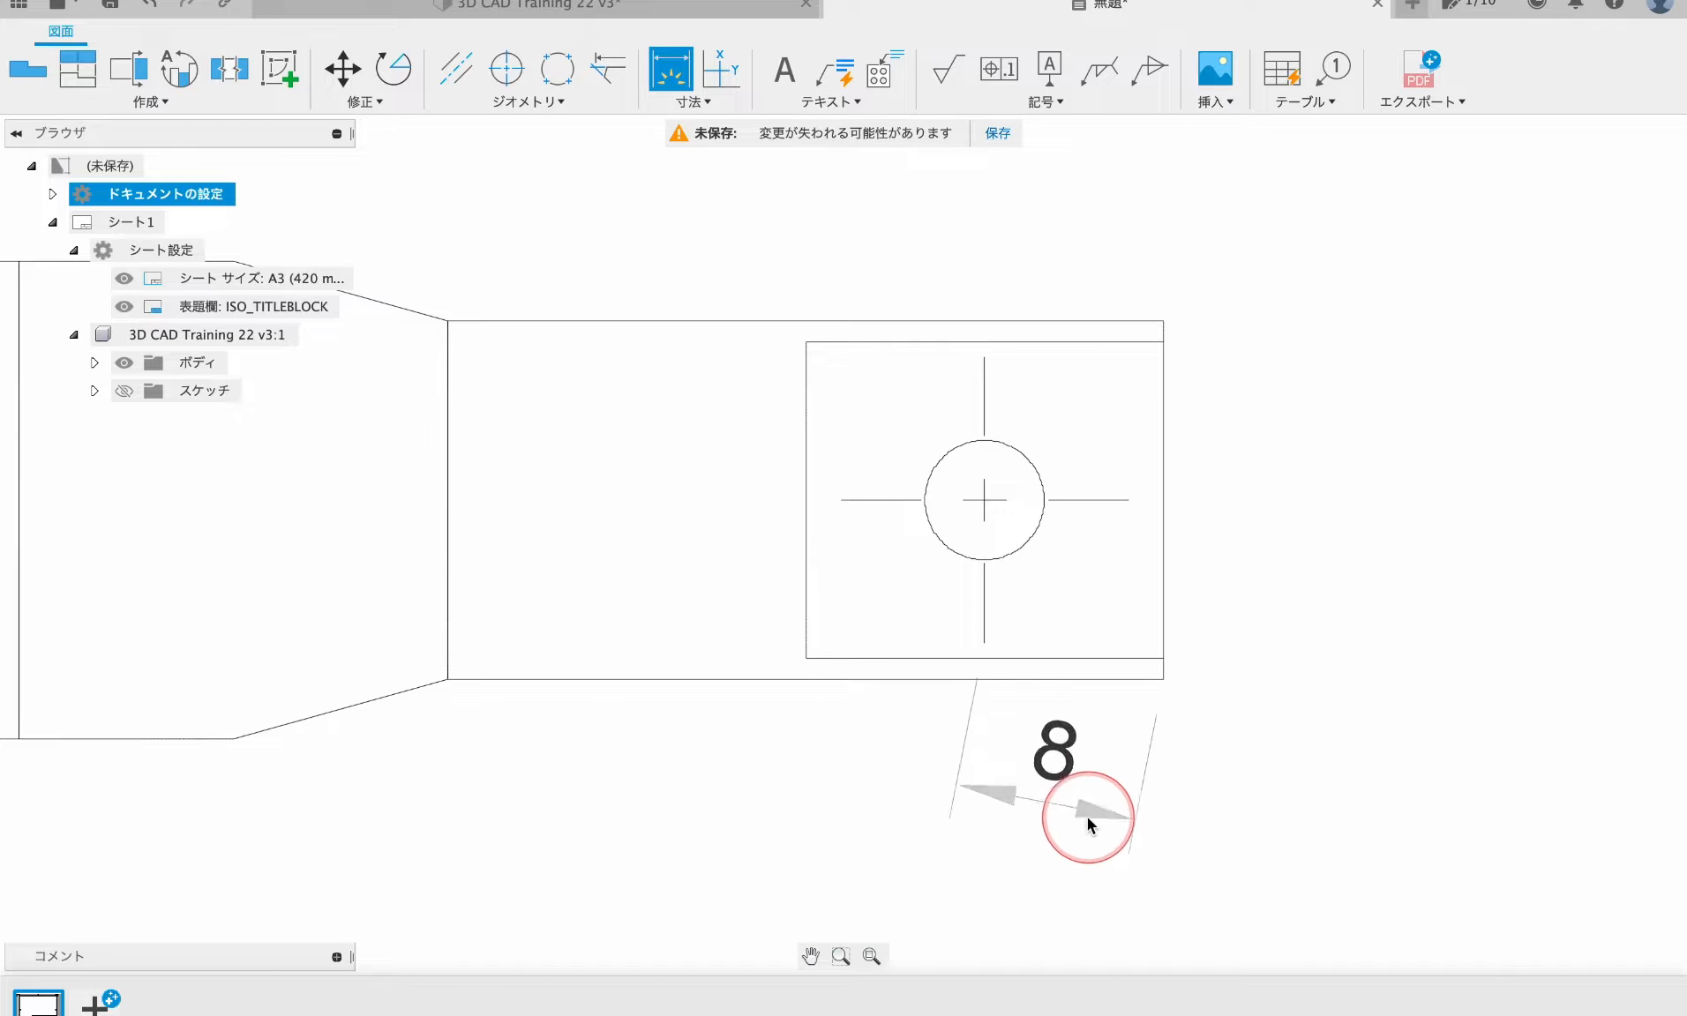
{"action": "left_click", "coordinate": [1175, 850]}
{"action": "scroll", "coordinate": [1244, 750], "scroll_direction": "down", "scroll_amount": 4}
{"action": "middle_click_drag", "start_coordinate": [1249, 757], "coordinate": [1017, 663]}
{"action": "key", "text": "Escape"}
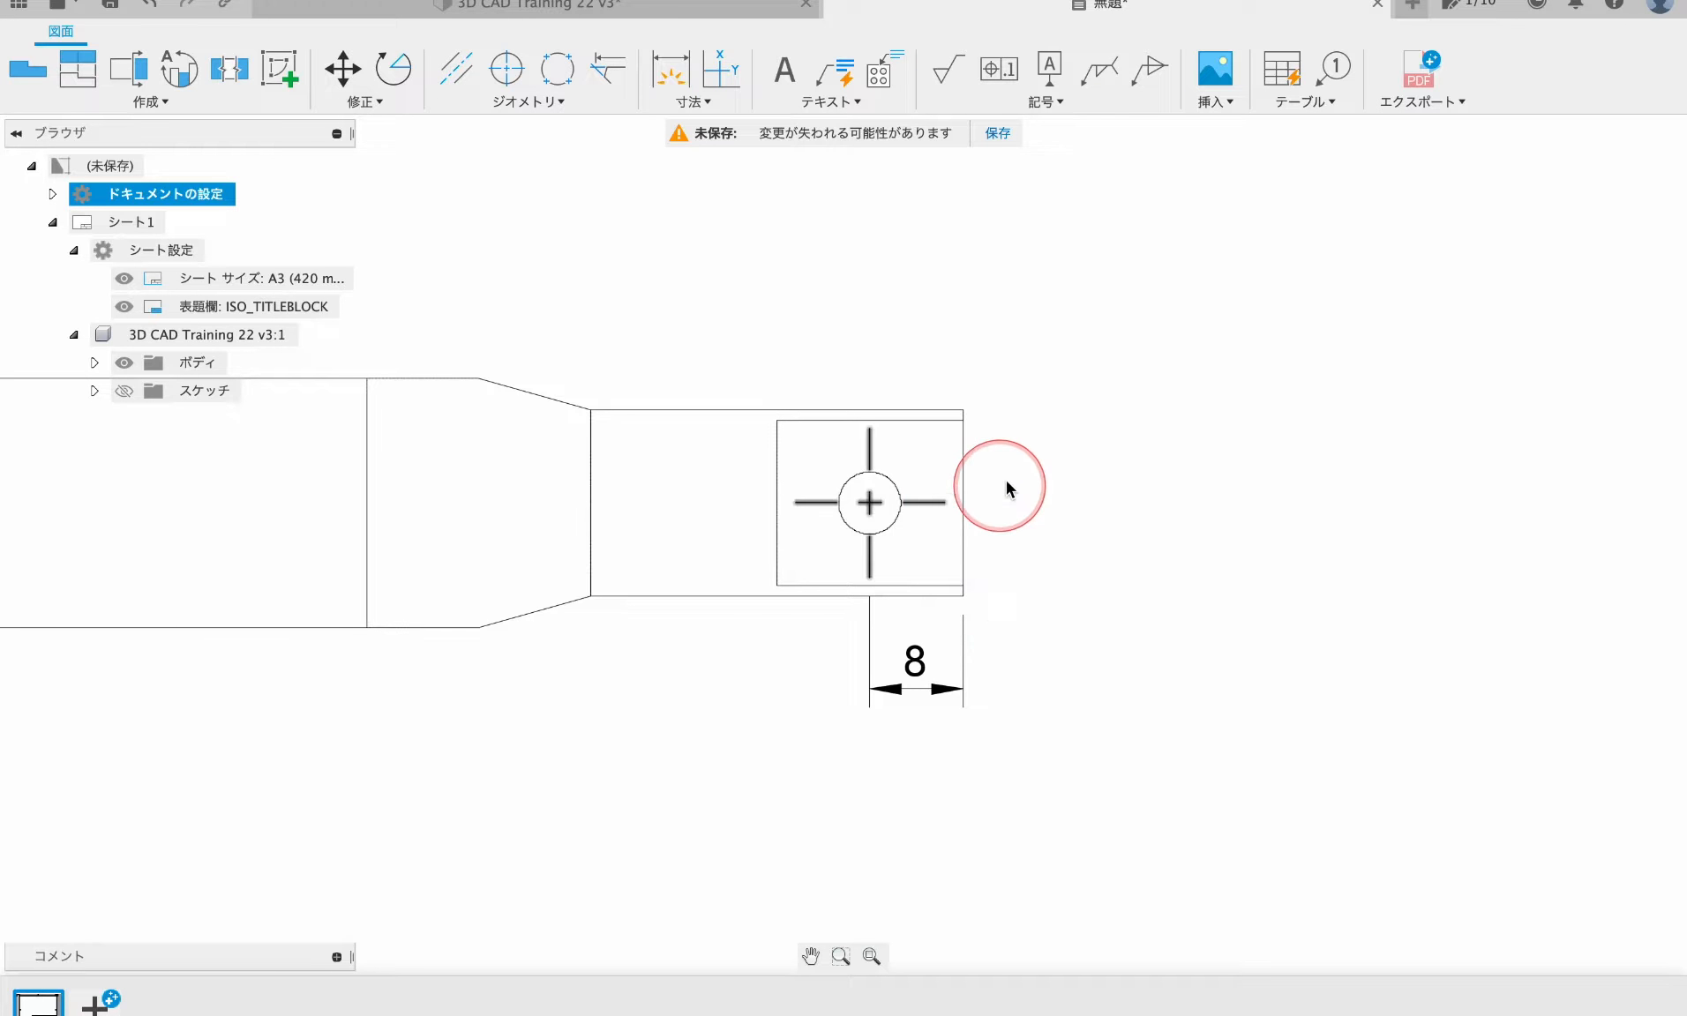
- Check the linear dimension precision in the drawing preferences again
{"action": "left_click", "coordinate": [1658, 7]}
{"action": "left_click", "coordinate": [1472, 66]}
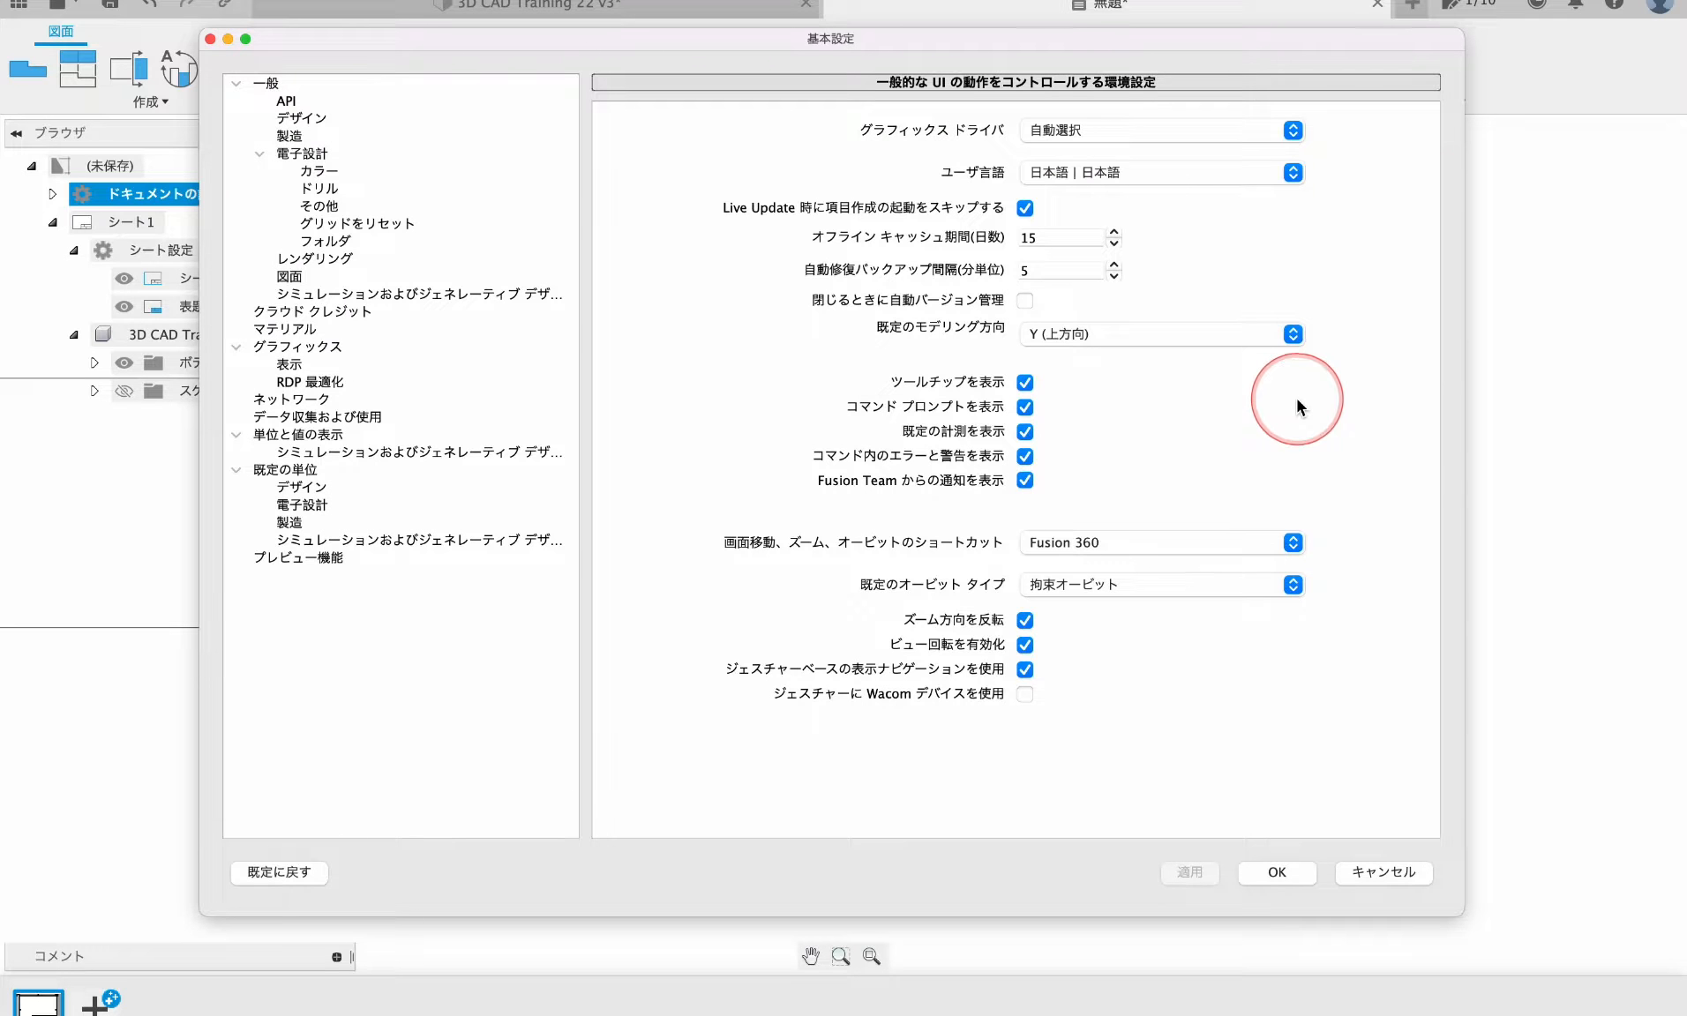
{"action": "left_click", "coordinate": [287, 278]}
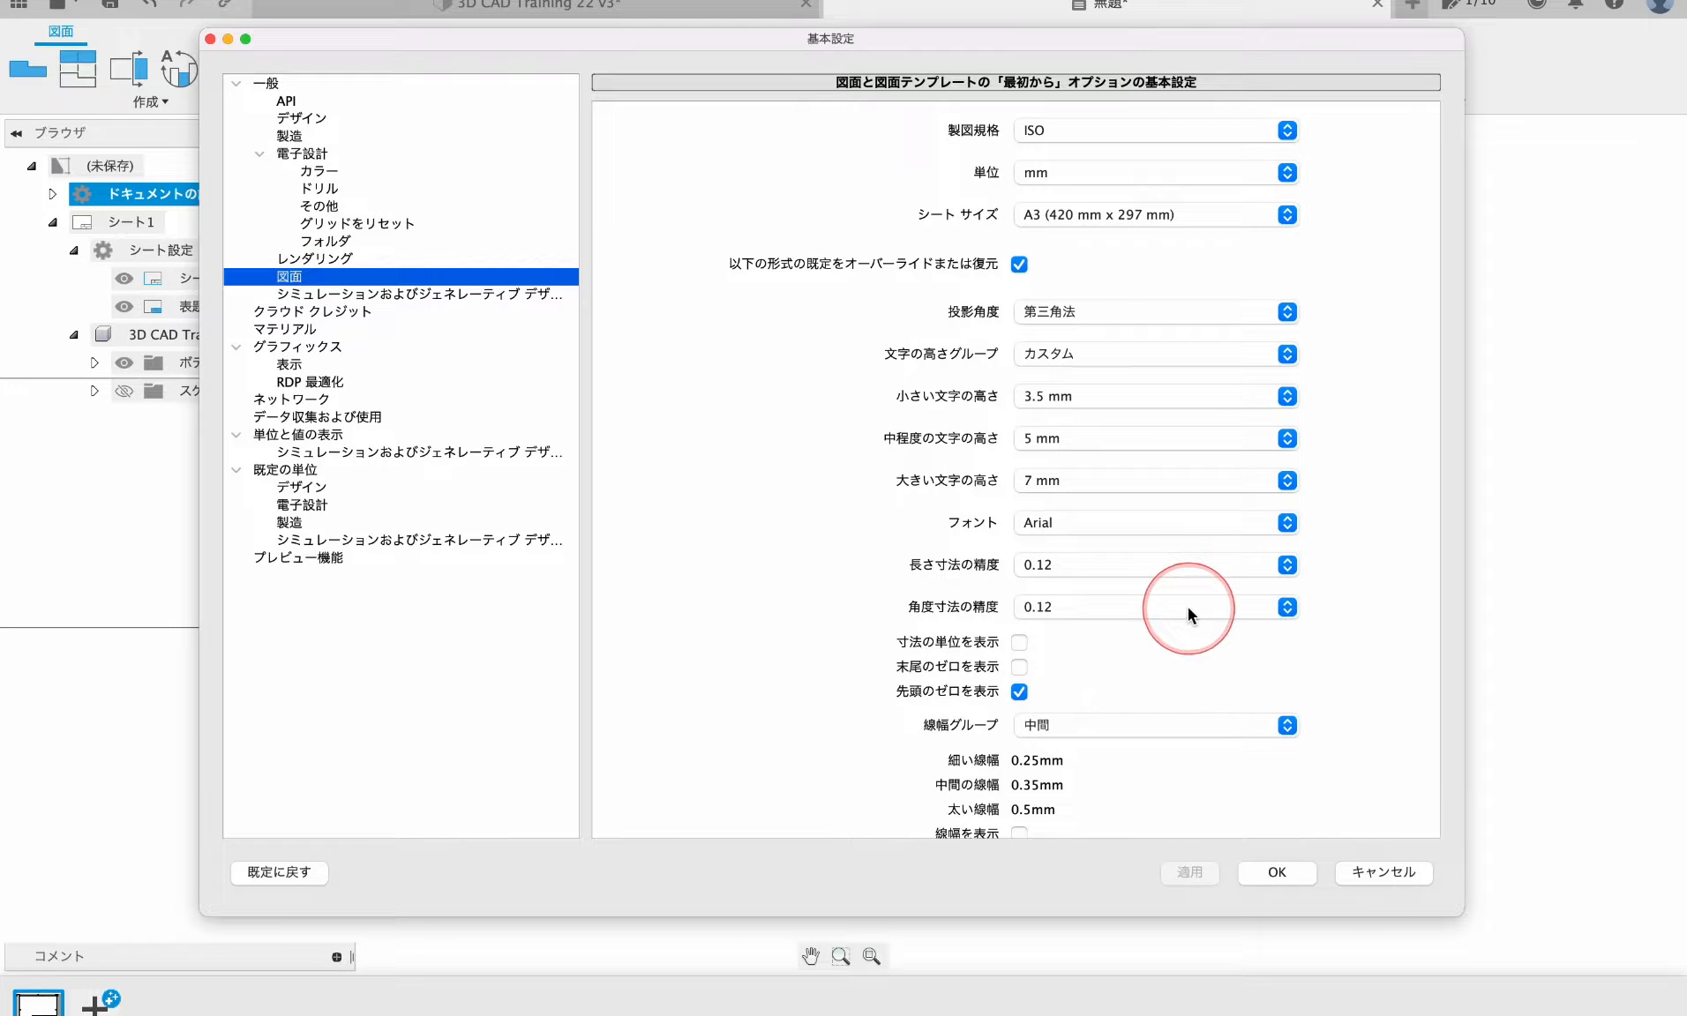
{"action": "scroll", "coordinate": [1273, 665], "scroll_direction": "down", "scroll_amount": 1}
{"action": "scroll", "coordinate": [1273, 664], "scroll_direction": "up", "scroll_amount": 1}
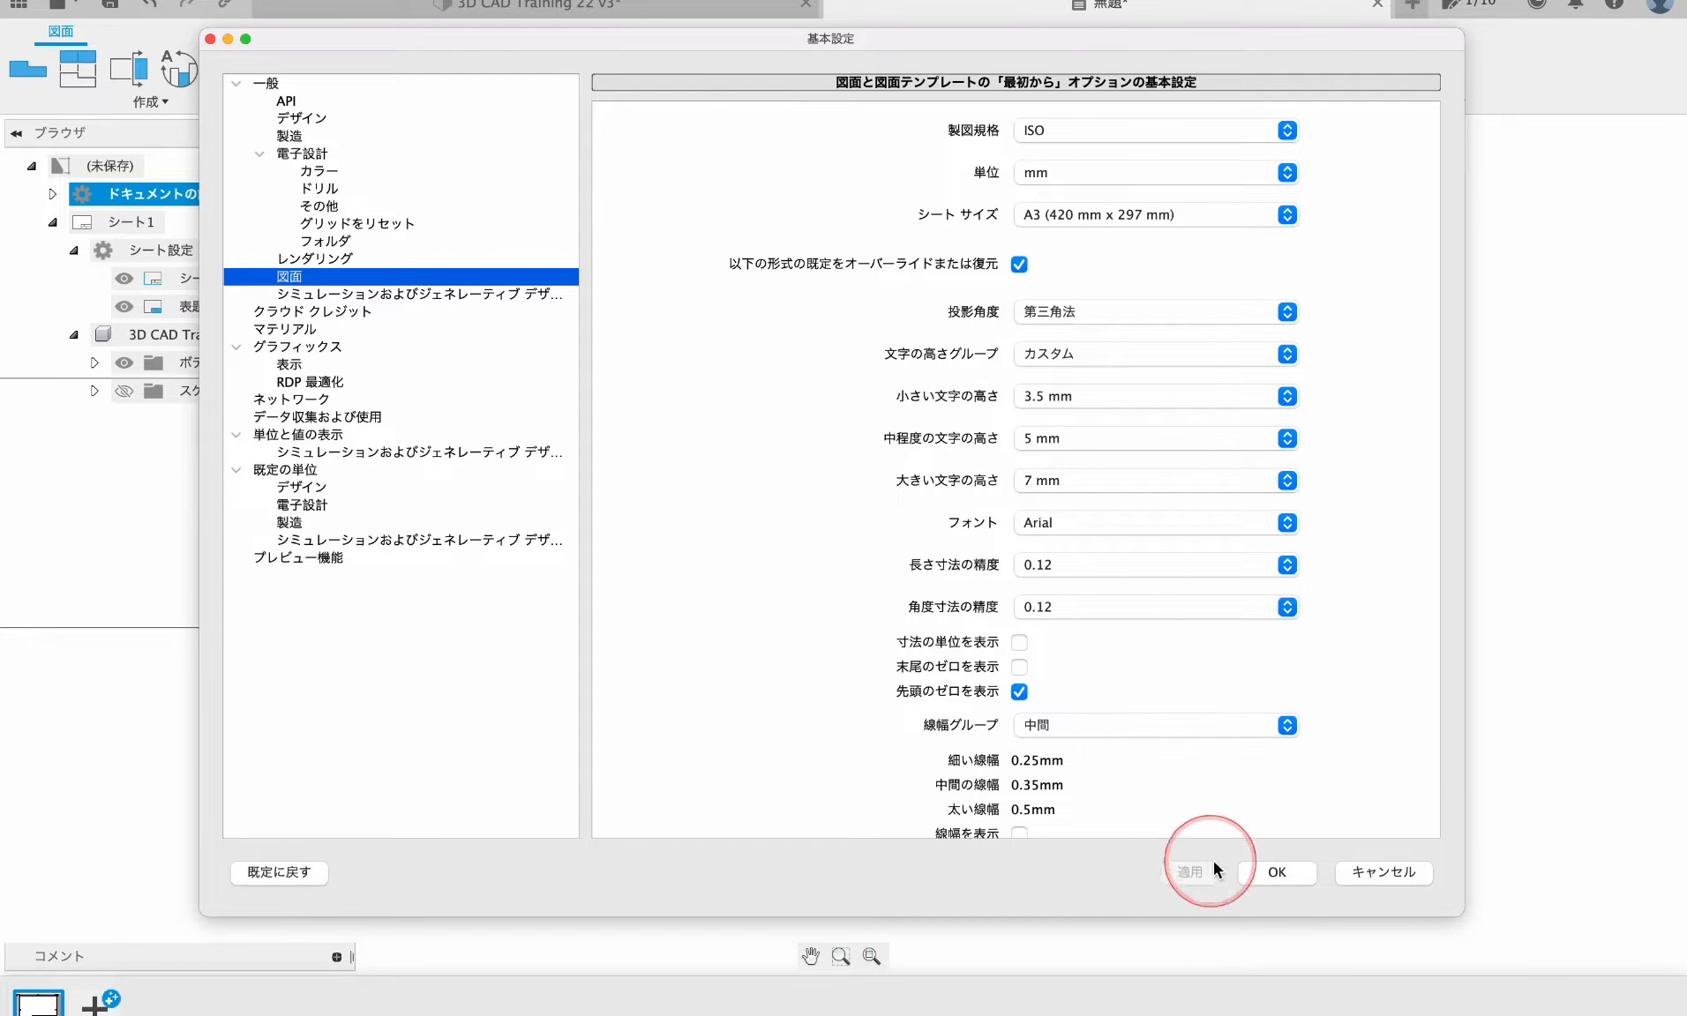
{"action": "left_click", "coordinate": [1278, 873]}
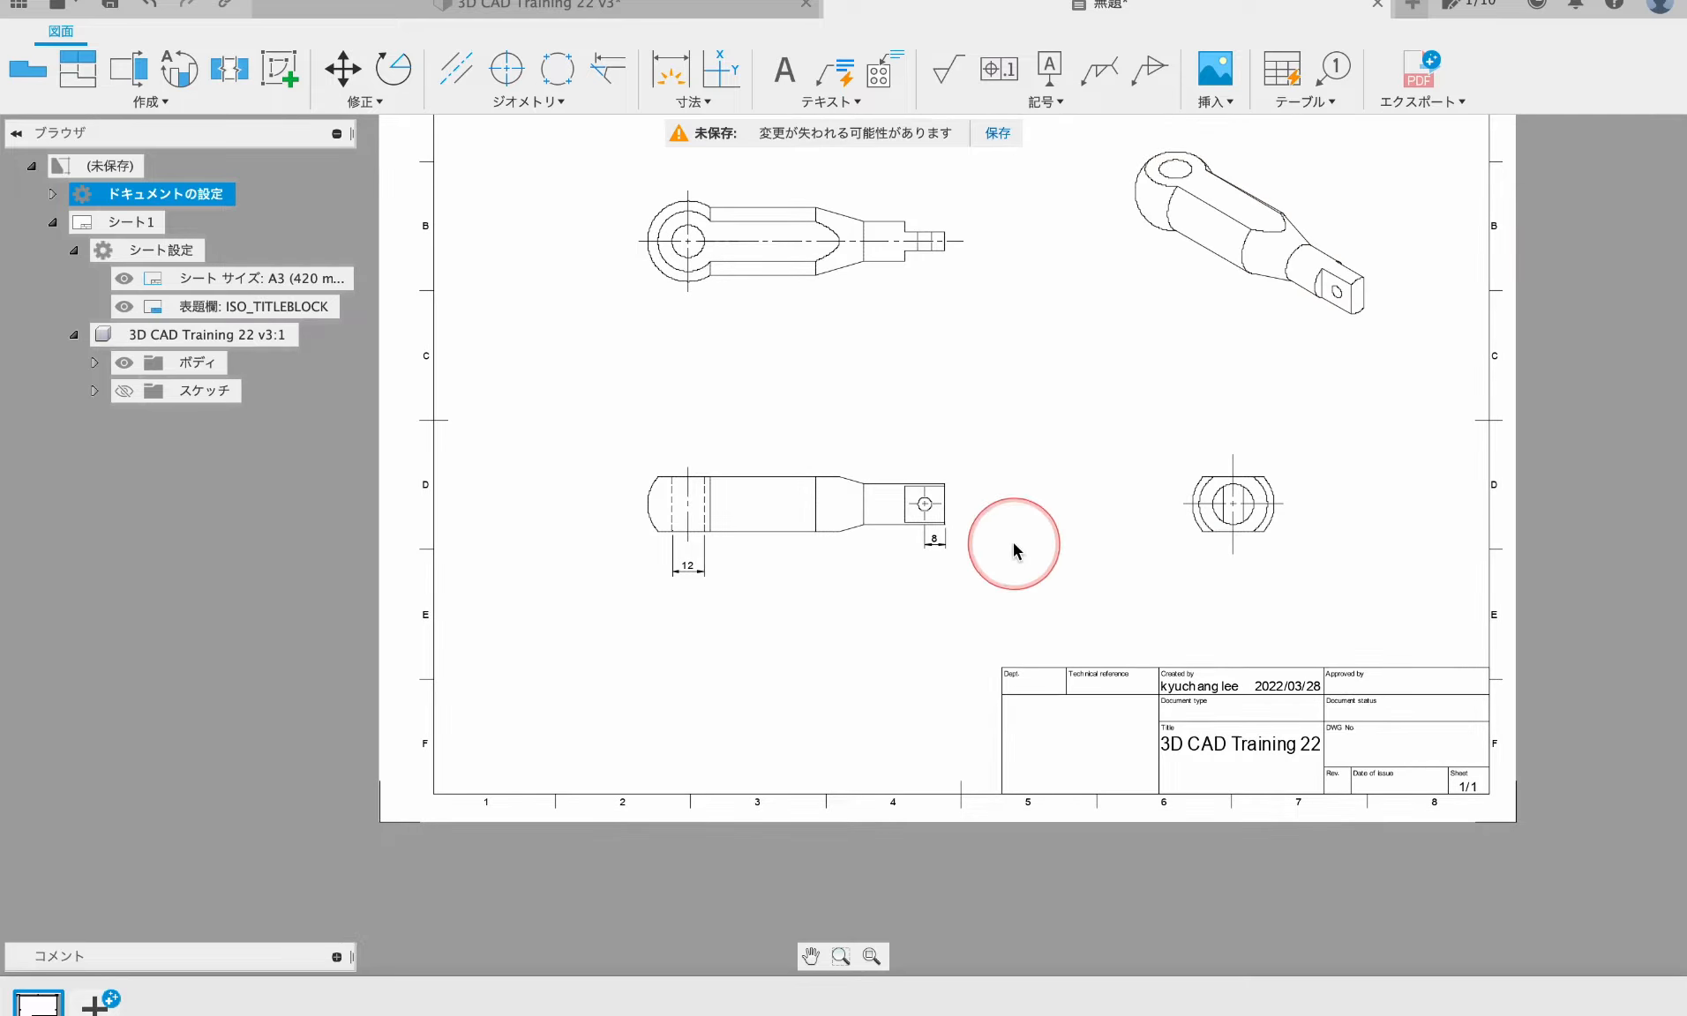
- Close the drawing without saving it and create a new drawing from the design
{"action": "left_click", "coordinate": [1376, 3]}
{"action": "left_click", "coordinate": [651, 644]}
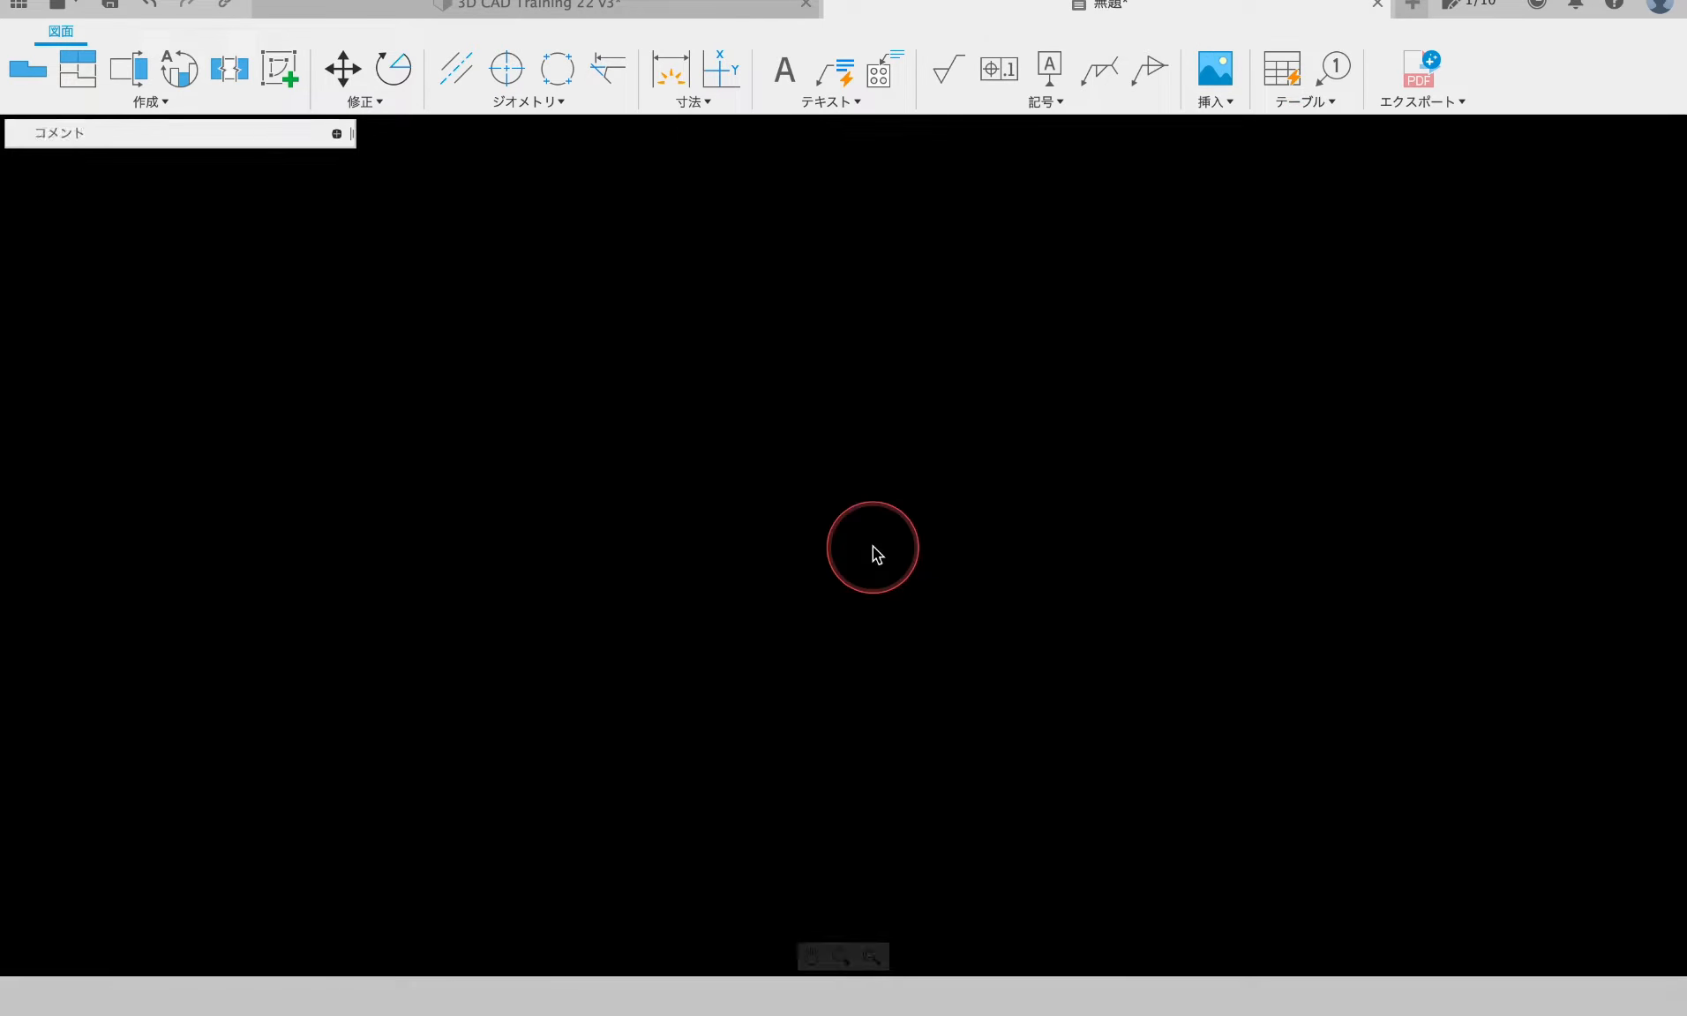
{"action": "scroll", "coordinate": [742, 583], "scroll_direction": "down", "scroll_amount": 5}
{"action": "right_click", "coordinate": [195, 167]}
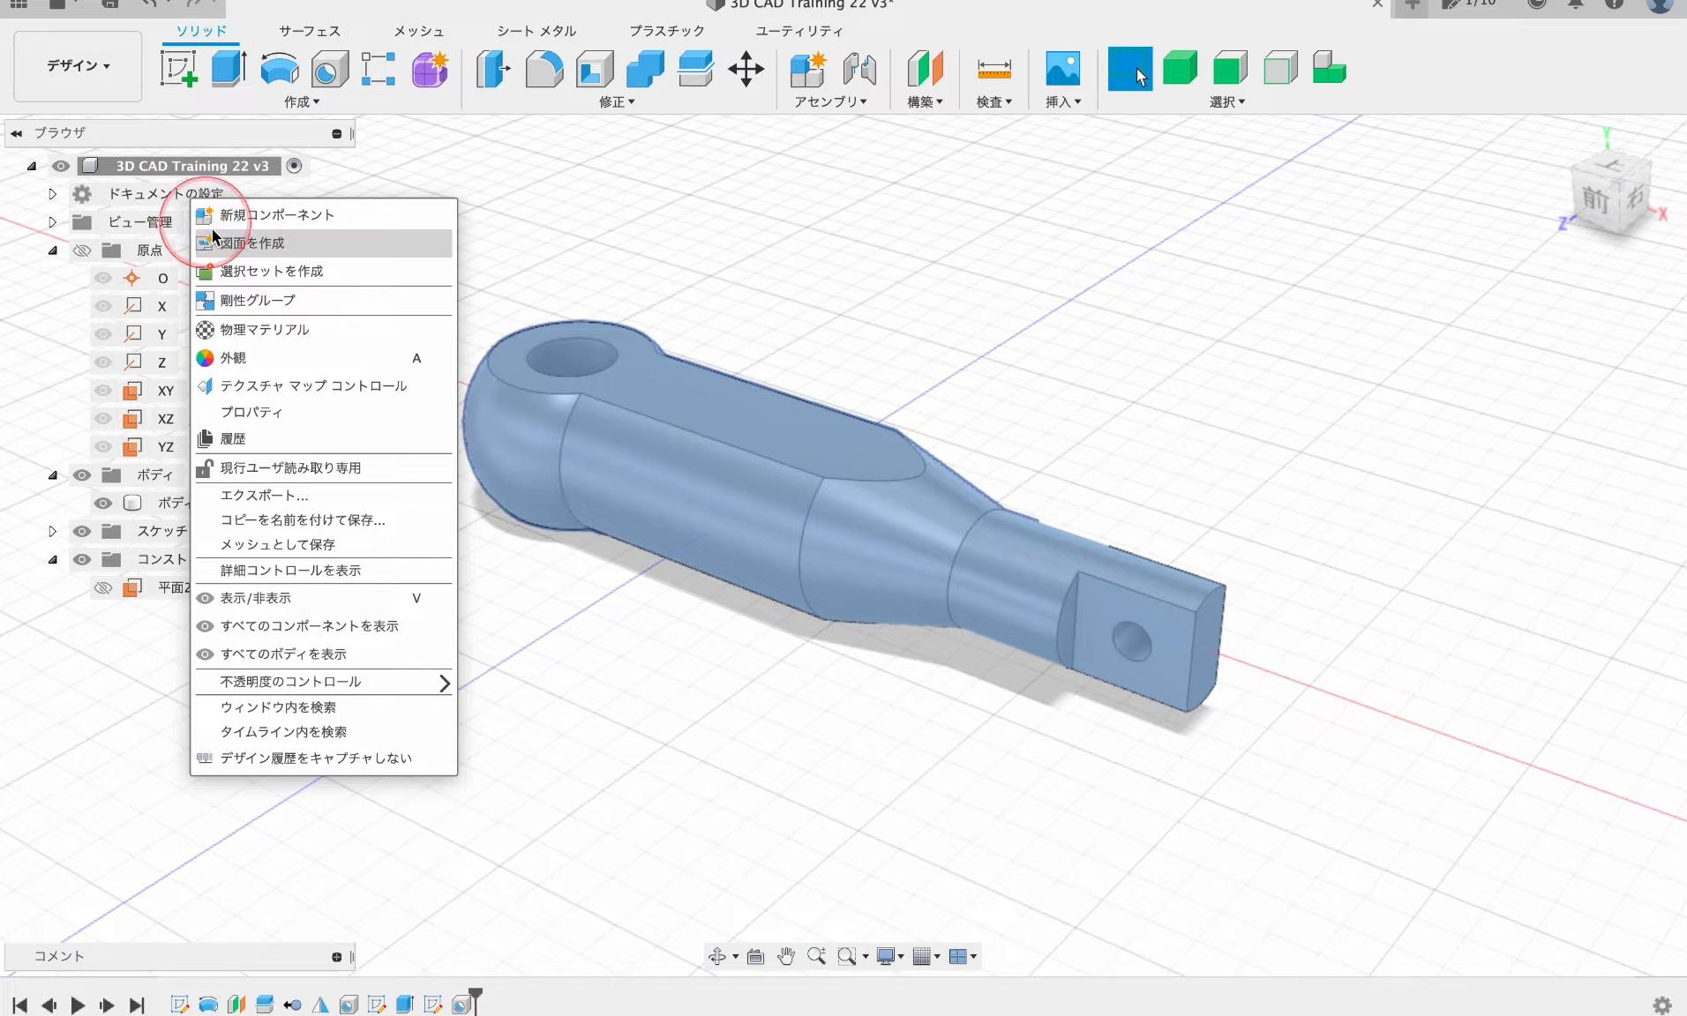
{"action": "left_click", "coordinate": [238, 237]}
{"action": "left_click", "coordinate": [1475, 541]}
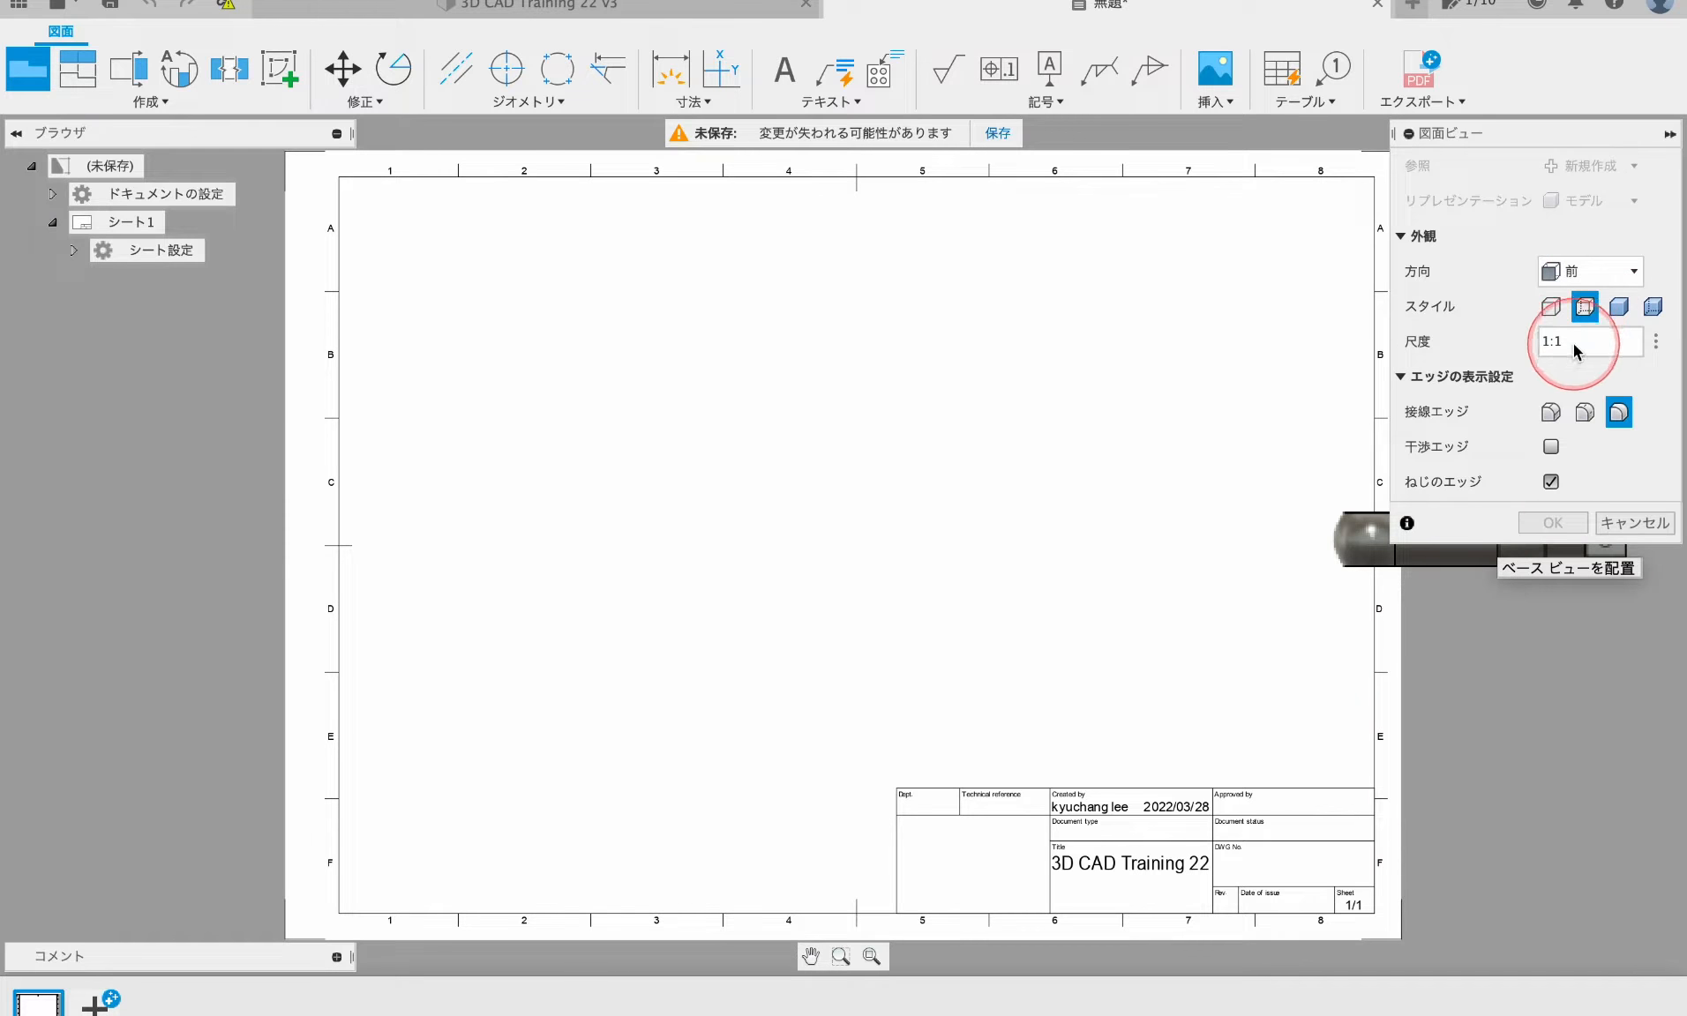
- Place the front base view at 1:1 scale with hidden edges, and project the side, top and isometric views from it
{"action": "left_click", "coordinate": [670, 631]}
{"action": "left_click", "coordinate": [1551, 524]}
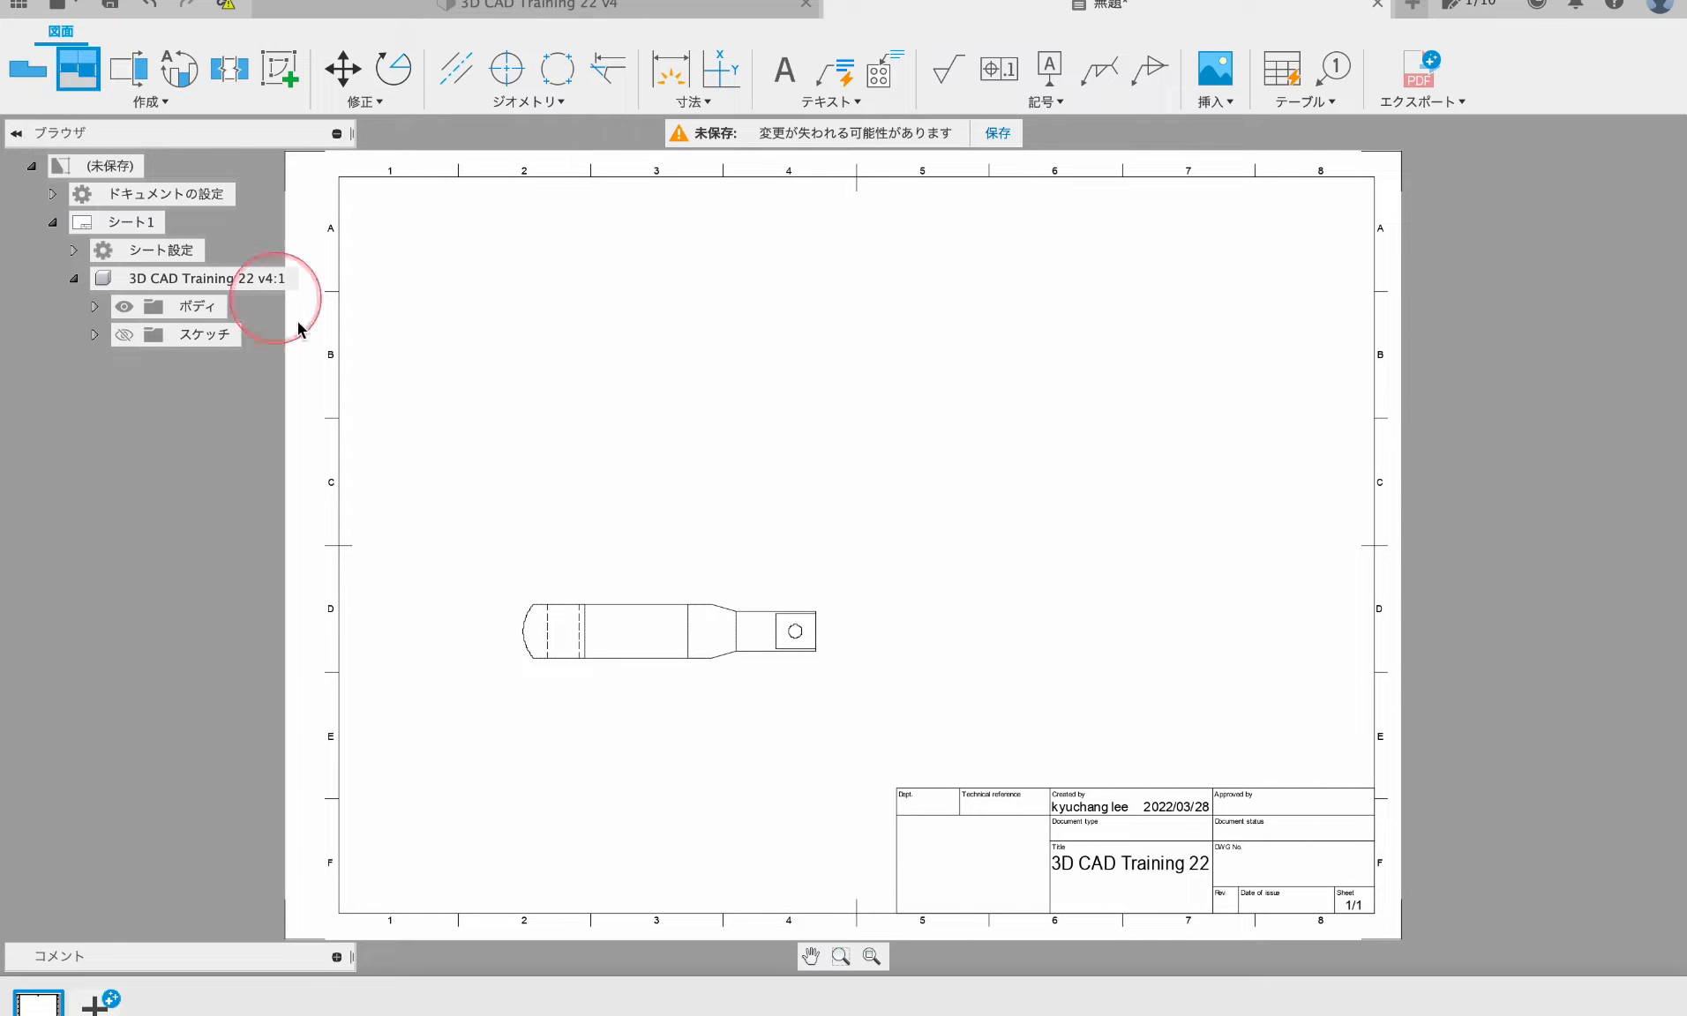
{"action": "left_click", "coordinate": [1066, 633]}
{"action": "left_click", "coordinate": [670, 371]}
{"action": "left_click", "coordinate": [1084, 363]}
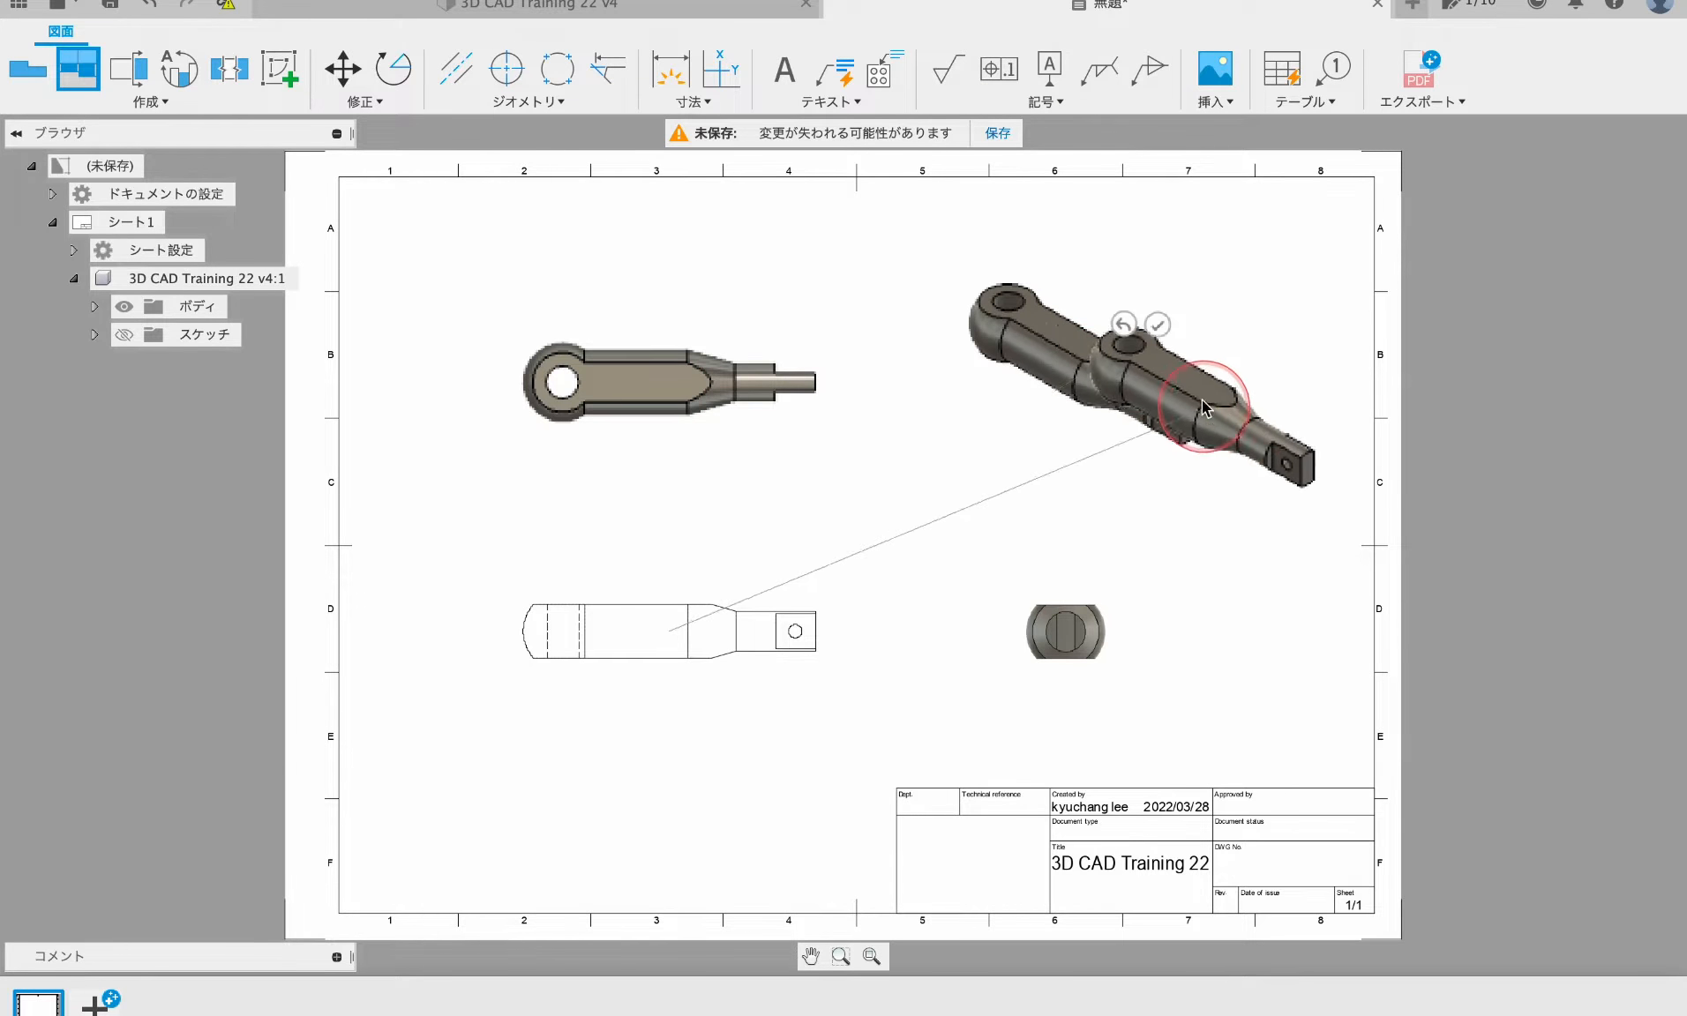
{"action": "left_click", "coordinate": [1142, 332]}
- Add a center mark to the tongue's cross hole in the front view and dimension its distance to the tongue's end
{"action": "scroll", "coordinate": [769, 733], "scroll_direction": "up", "scroll_amount": 6}
{"action": "left_click", "coordinate": [507, 70]}
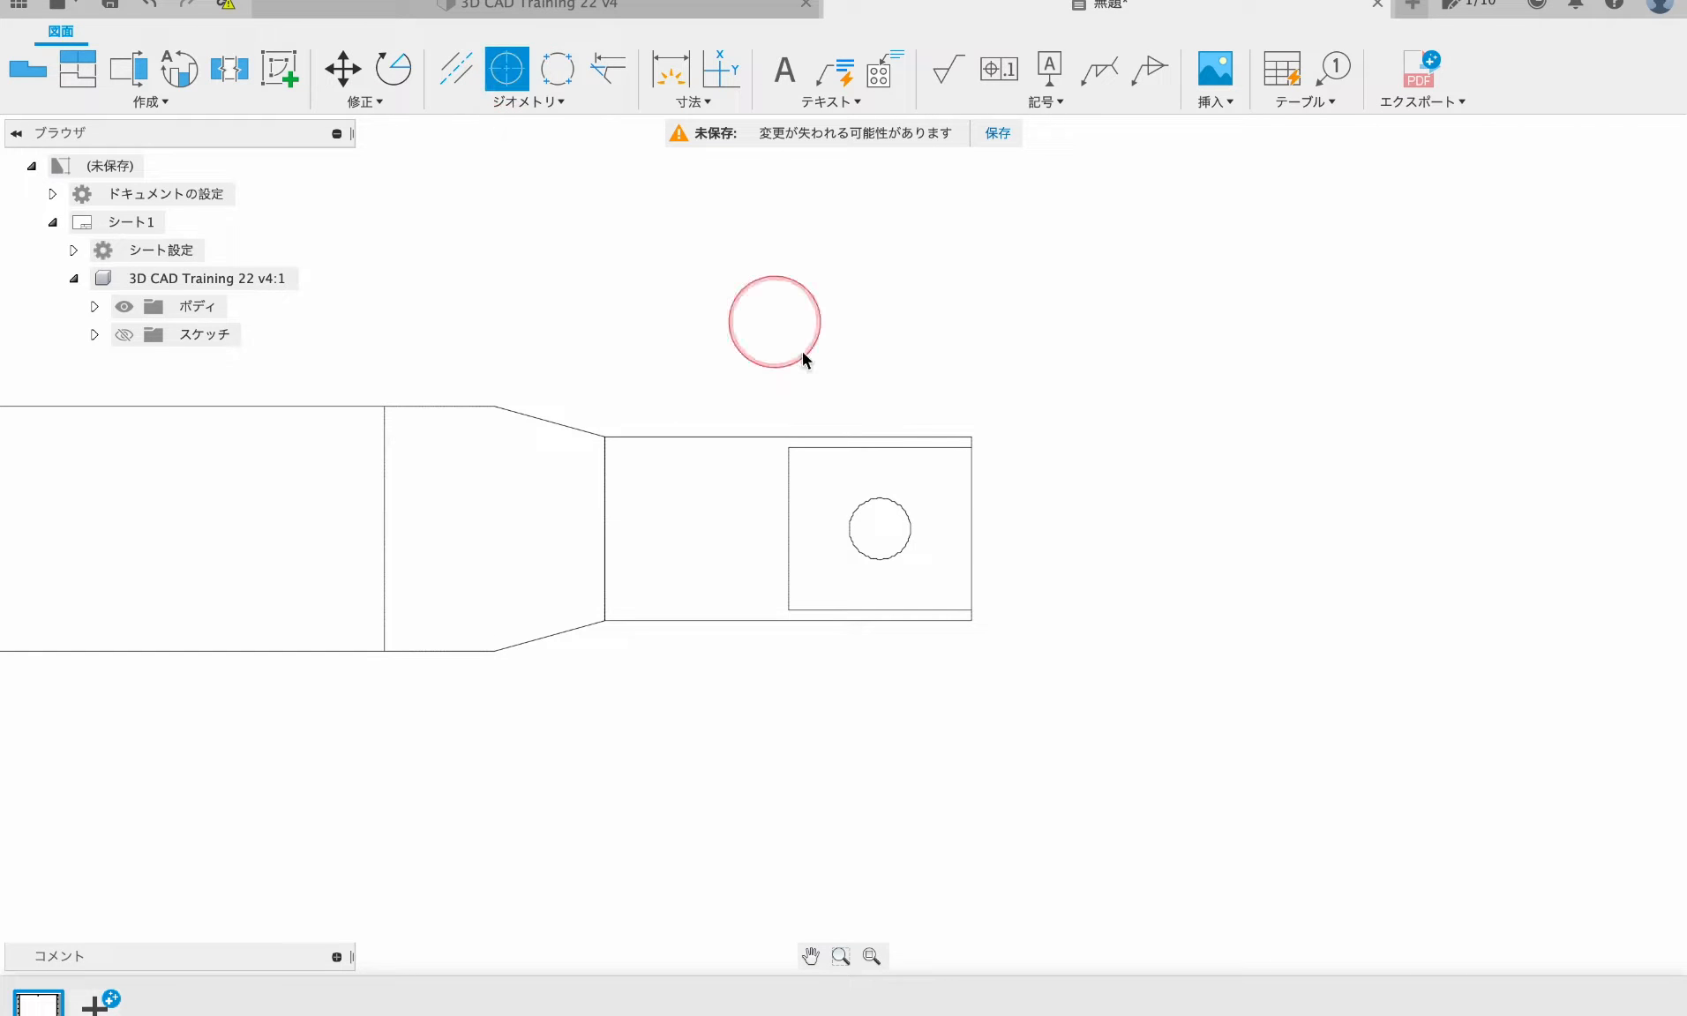
{"action": "left_click", "coordinate": [675, 81]}
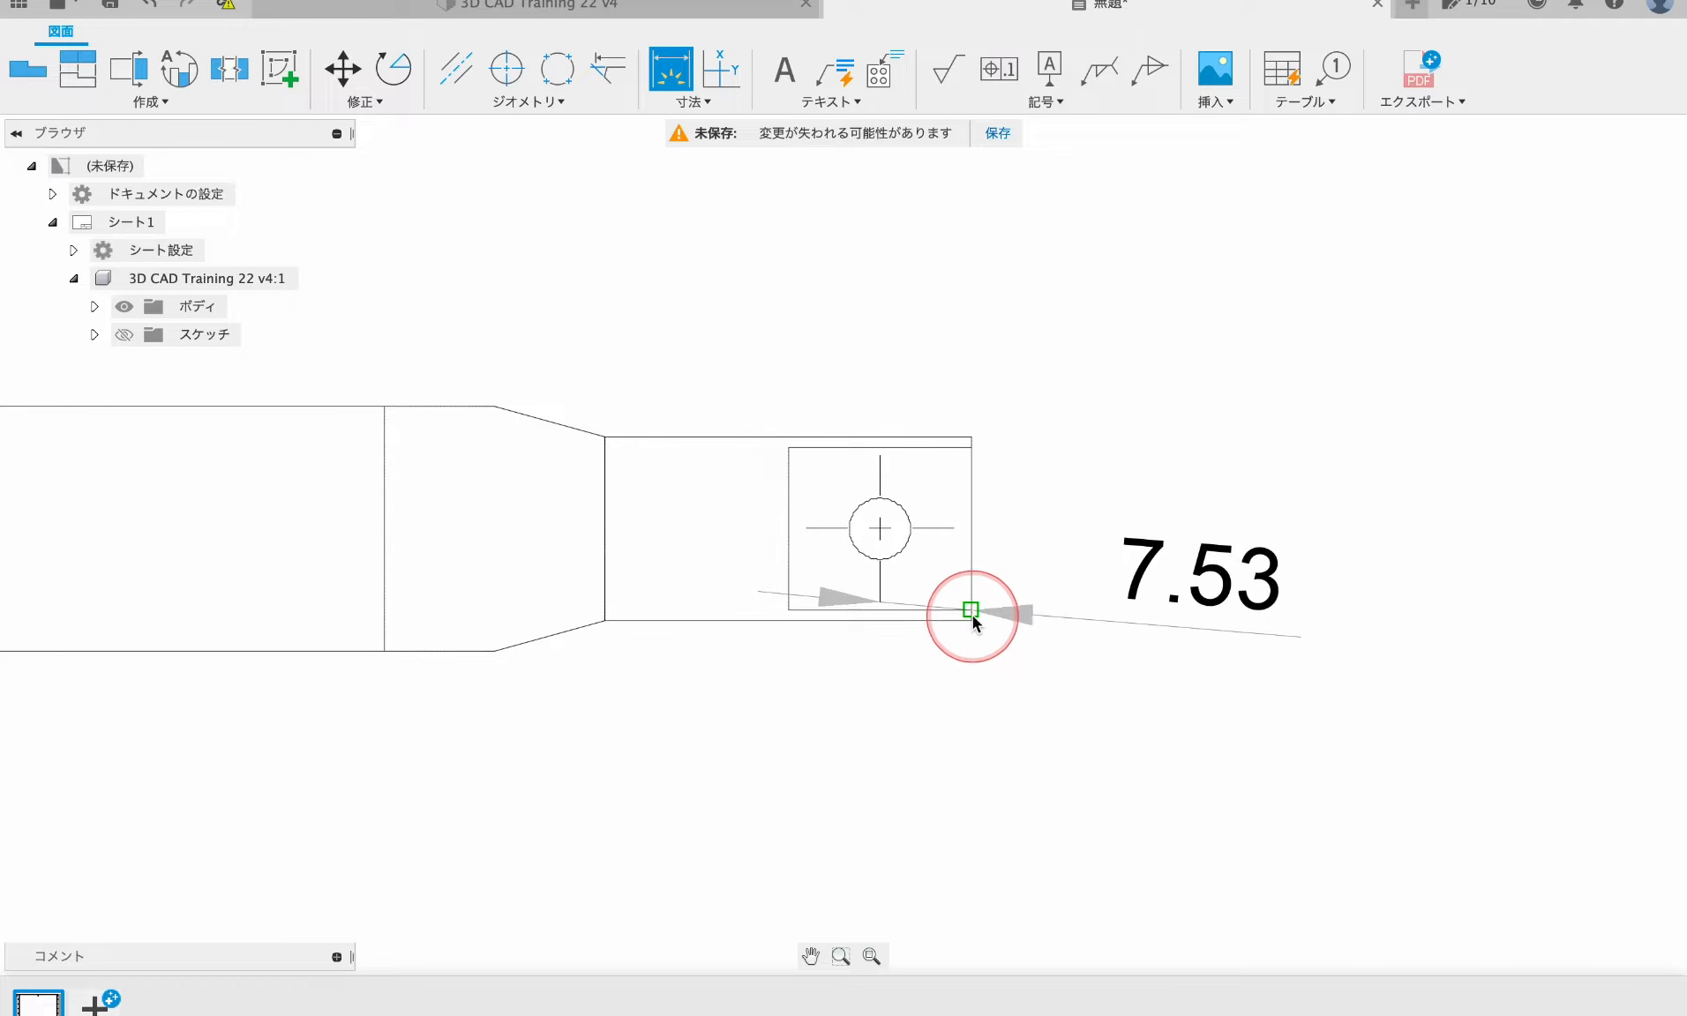
{"action": "left_click", "coordinate": [970, 788]}
{"action": "scroll", "coordinate": [941, 729], "scroll_direction": "down", "scroll_amount": 5}
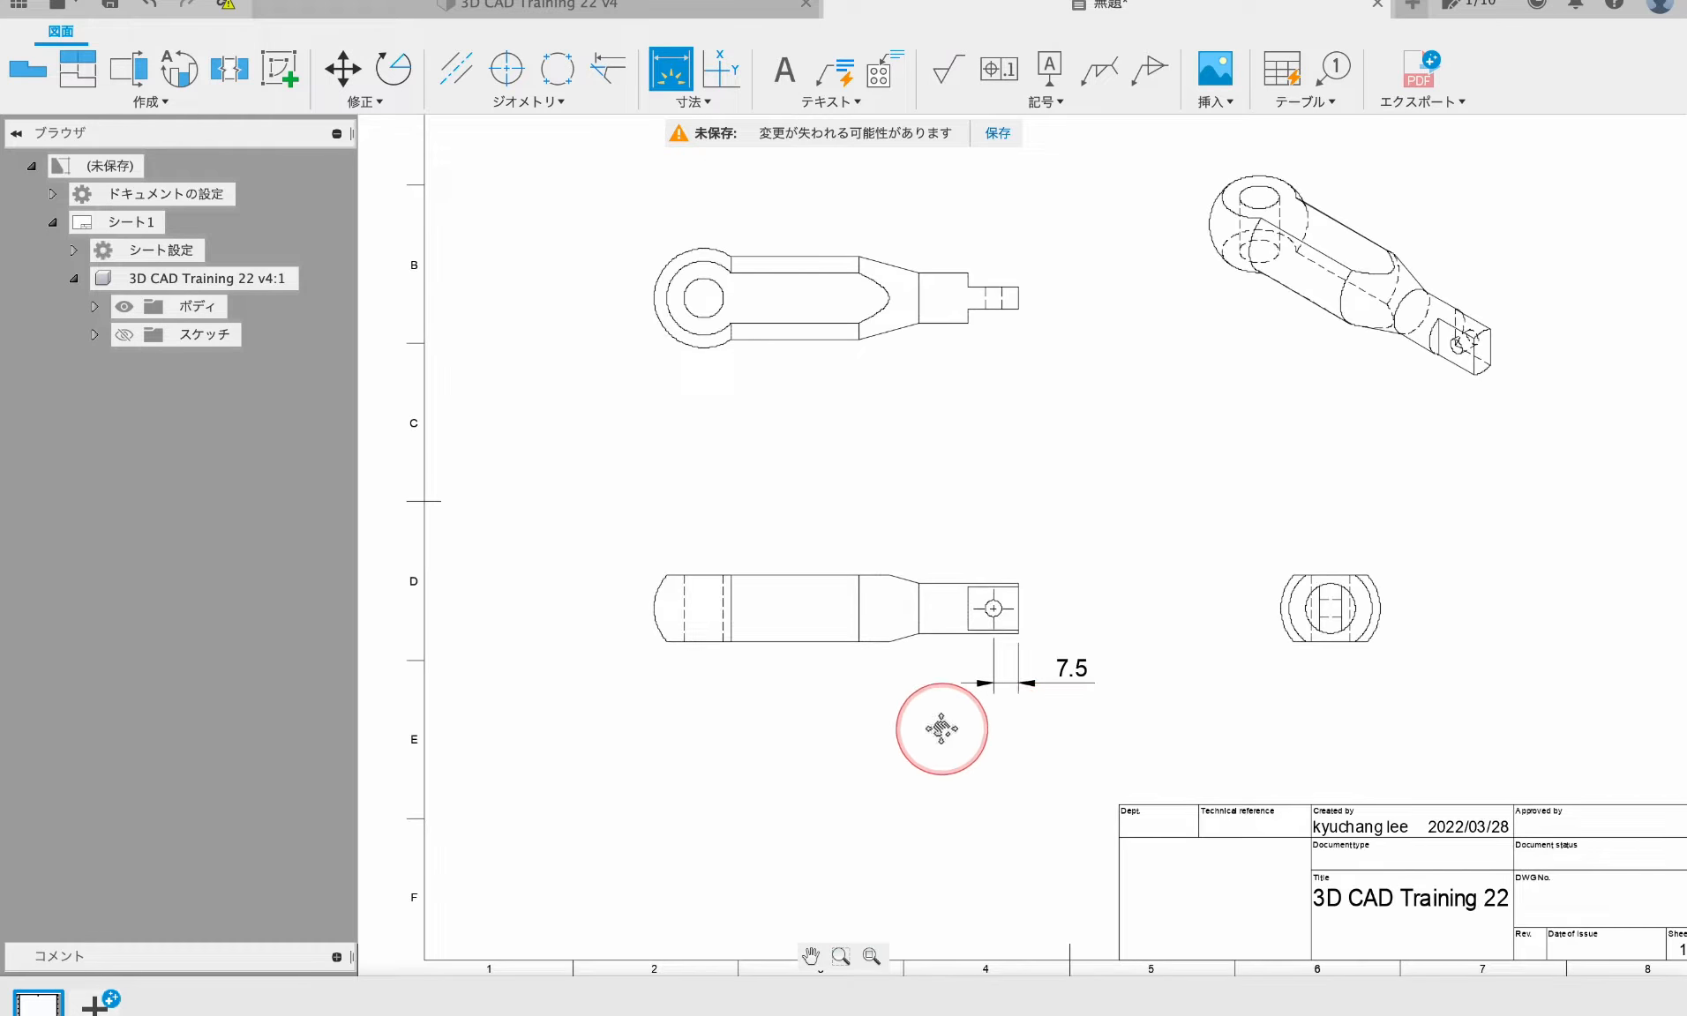
{"action": "key", "text": "Escape"}
- Add a centerline between the hidden edges of the head's through hole in the front view
{"action": "scroll", "coordinate": [772, 681], "scroll_direction": "up", "scroll_amount": 5}
{"action": "left_click", "coordinate": [456, 68]}
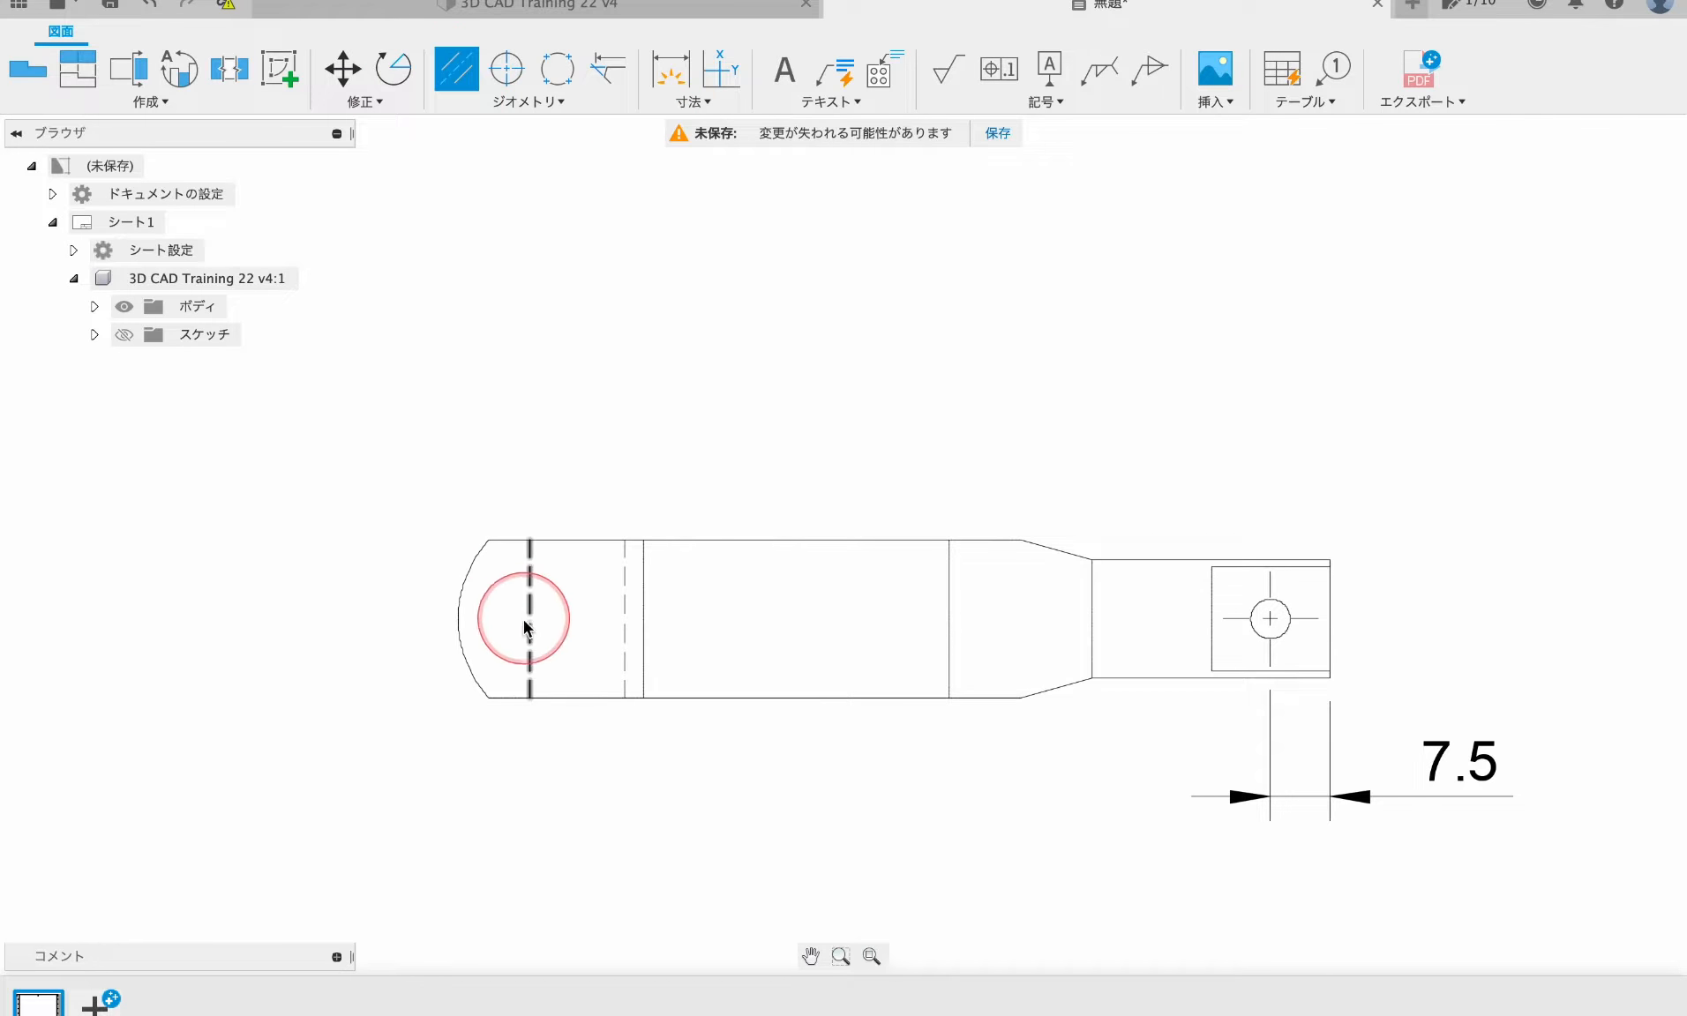
{"action": "left_click", "coordinate": [623, 635]}
- Add a center mark to the round head's outer arc in the top view
{"action": "scroll", "coordinate": [733, 444], "scroll_direction": "down", "scroll_amount": 5}
{"action": "scroll", "coordinate": [724, 353], "scroll_direction": "up", "scroll_amount": 4}
{"action": "left_click", "coordinate": [557, 69]}
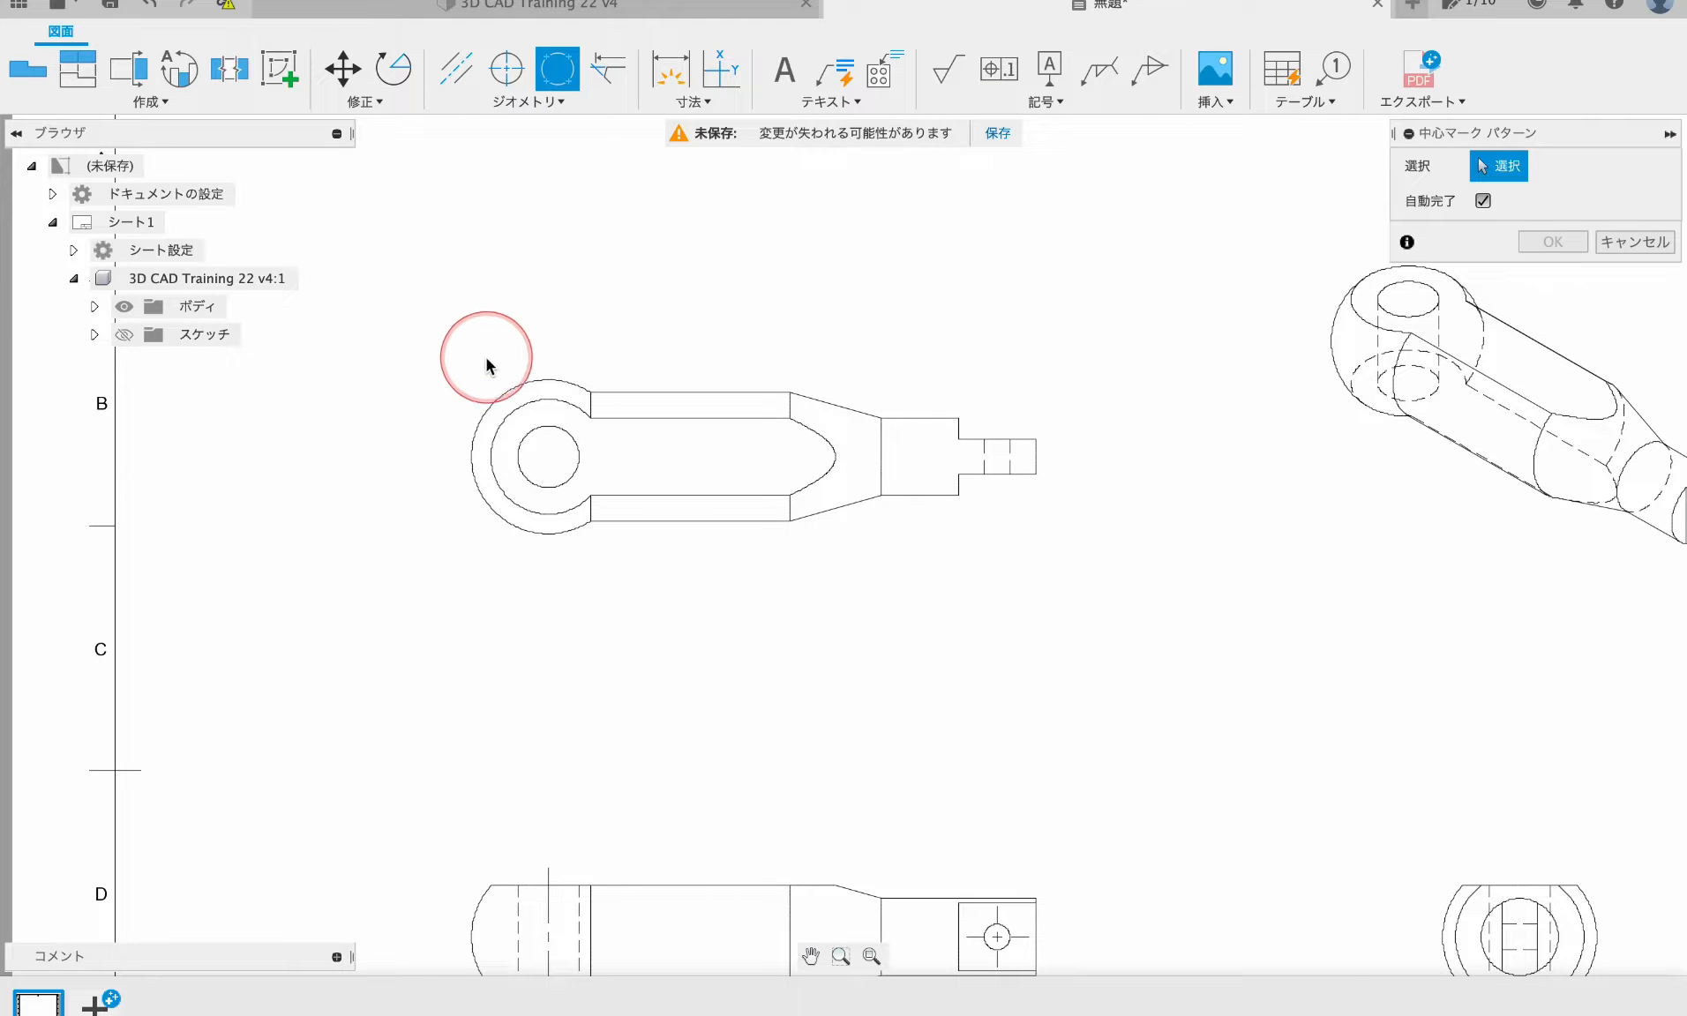
{"action": "left_click", "coordinate": [484, 416]}
{"action": "key", "text": "Escape"}
- Add a horizontal centerline between the body's outer edges in the top view and extend it past the tongue's end
{"action": "left_click", "coordinate": [456, 69]}
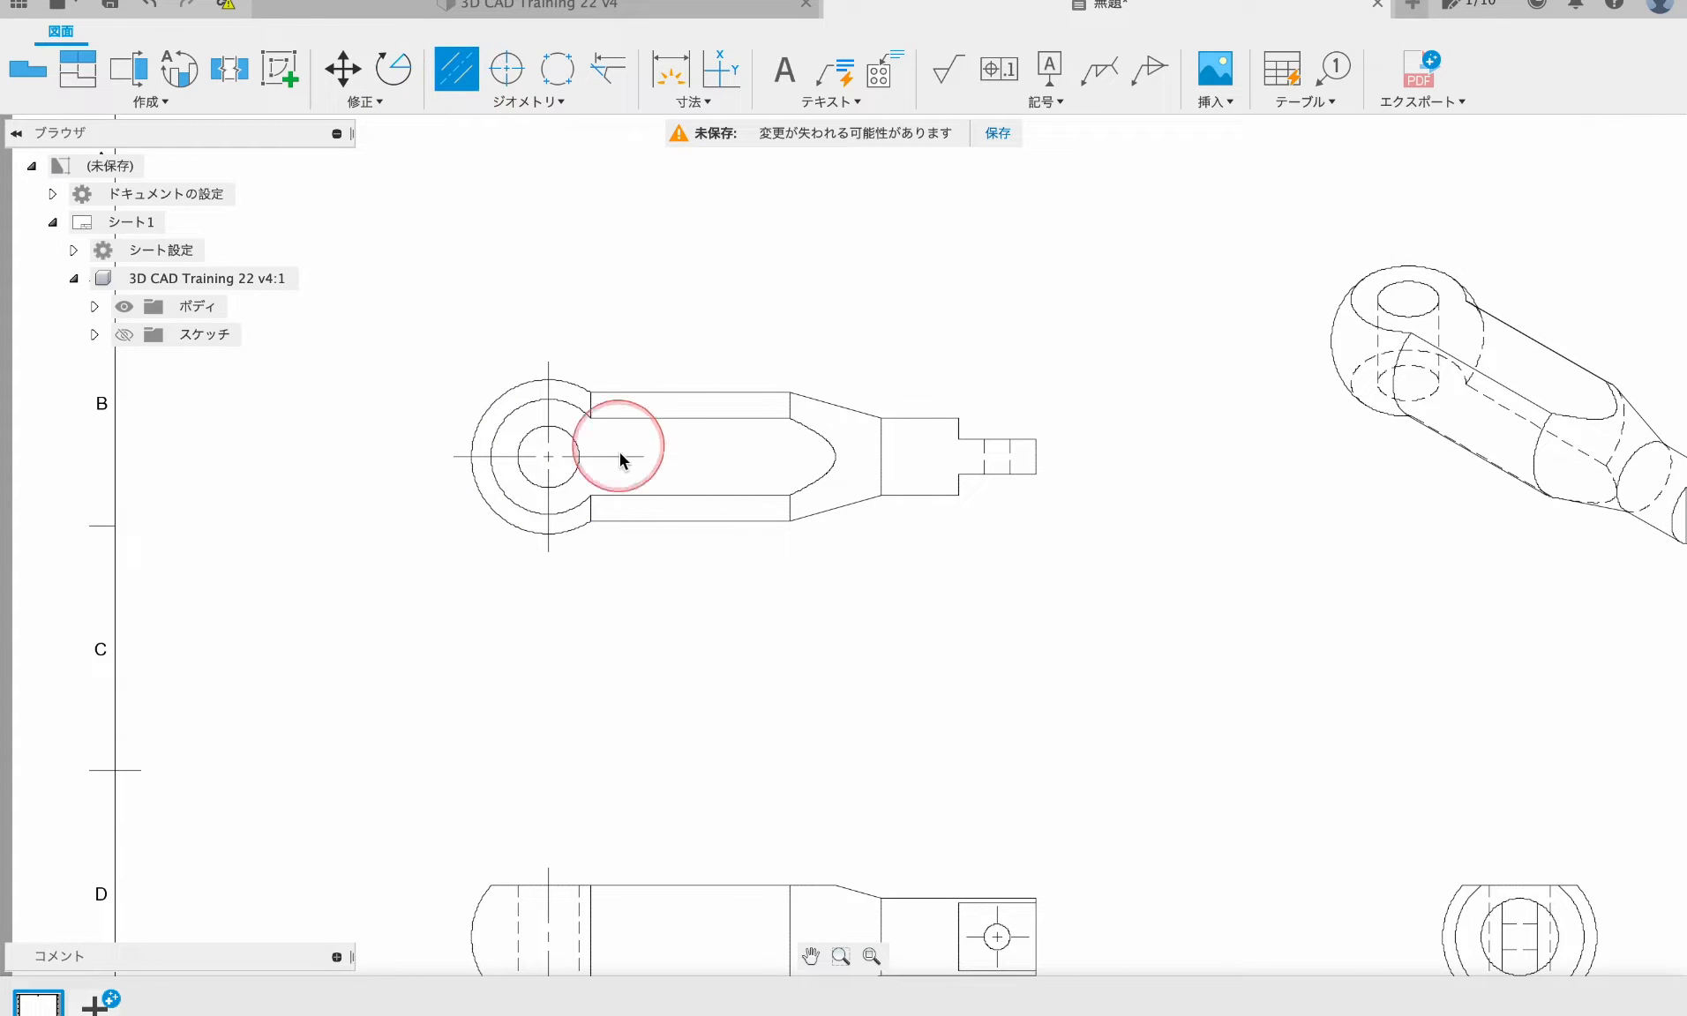
{"action": "left_click", "coordinate": [711, 393]}
{"action": "left_click", "coordinate": [723, 518]}
{"action": "left_click", "coordinate": [776, 457]}
{"action": "left_click_drag", "start_coordinate": [810, 457], "coordinate": [1066, 456]}
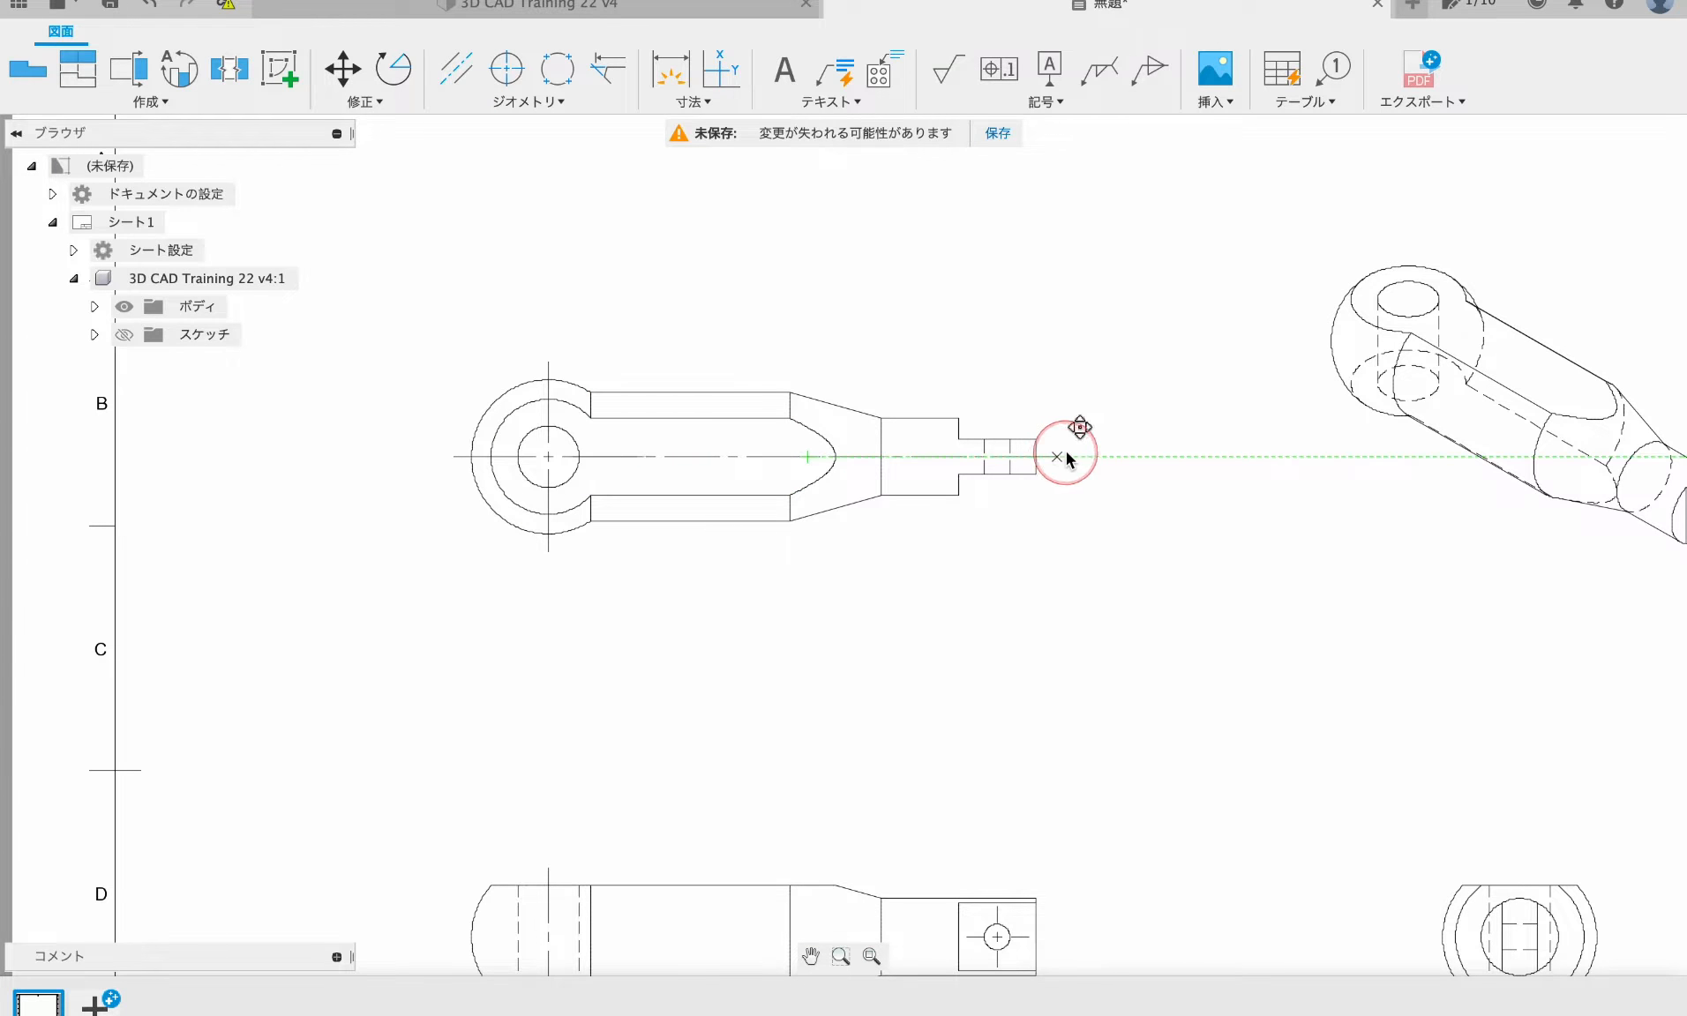
- Turn off hidden edges in the side view and add a center mark to its outer arc
{"action": "scroll", "coordinate": [1080, 442], "scroll_direction": "down", "scroll_amount": 5}
{"action": "scroll", "coordinate": [1163, 607], "scroll_direction": "up", "scroll_amount": 5}
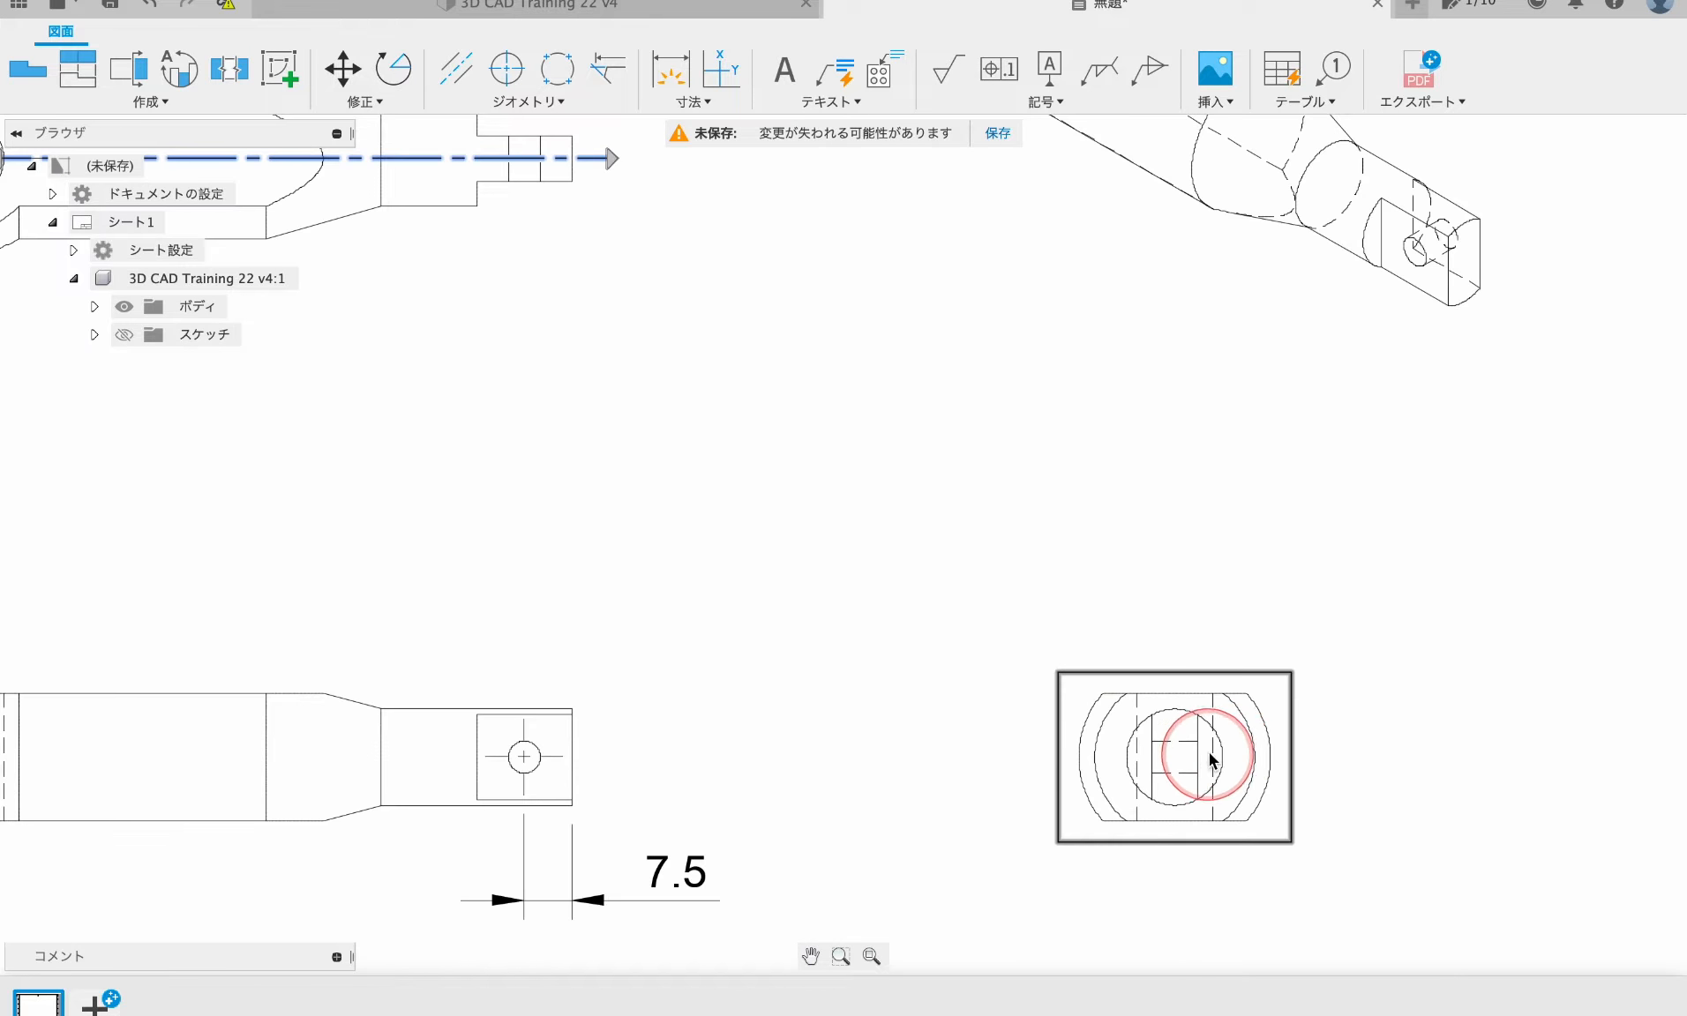
{"action": "double_click", "coordinate": [1281, 516]}
{"action": "left_click", "coordinate": [1639, 417]}
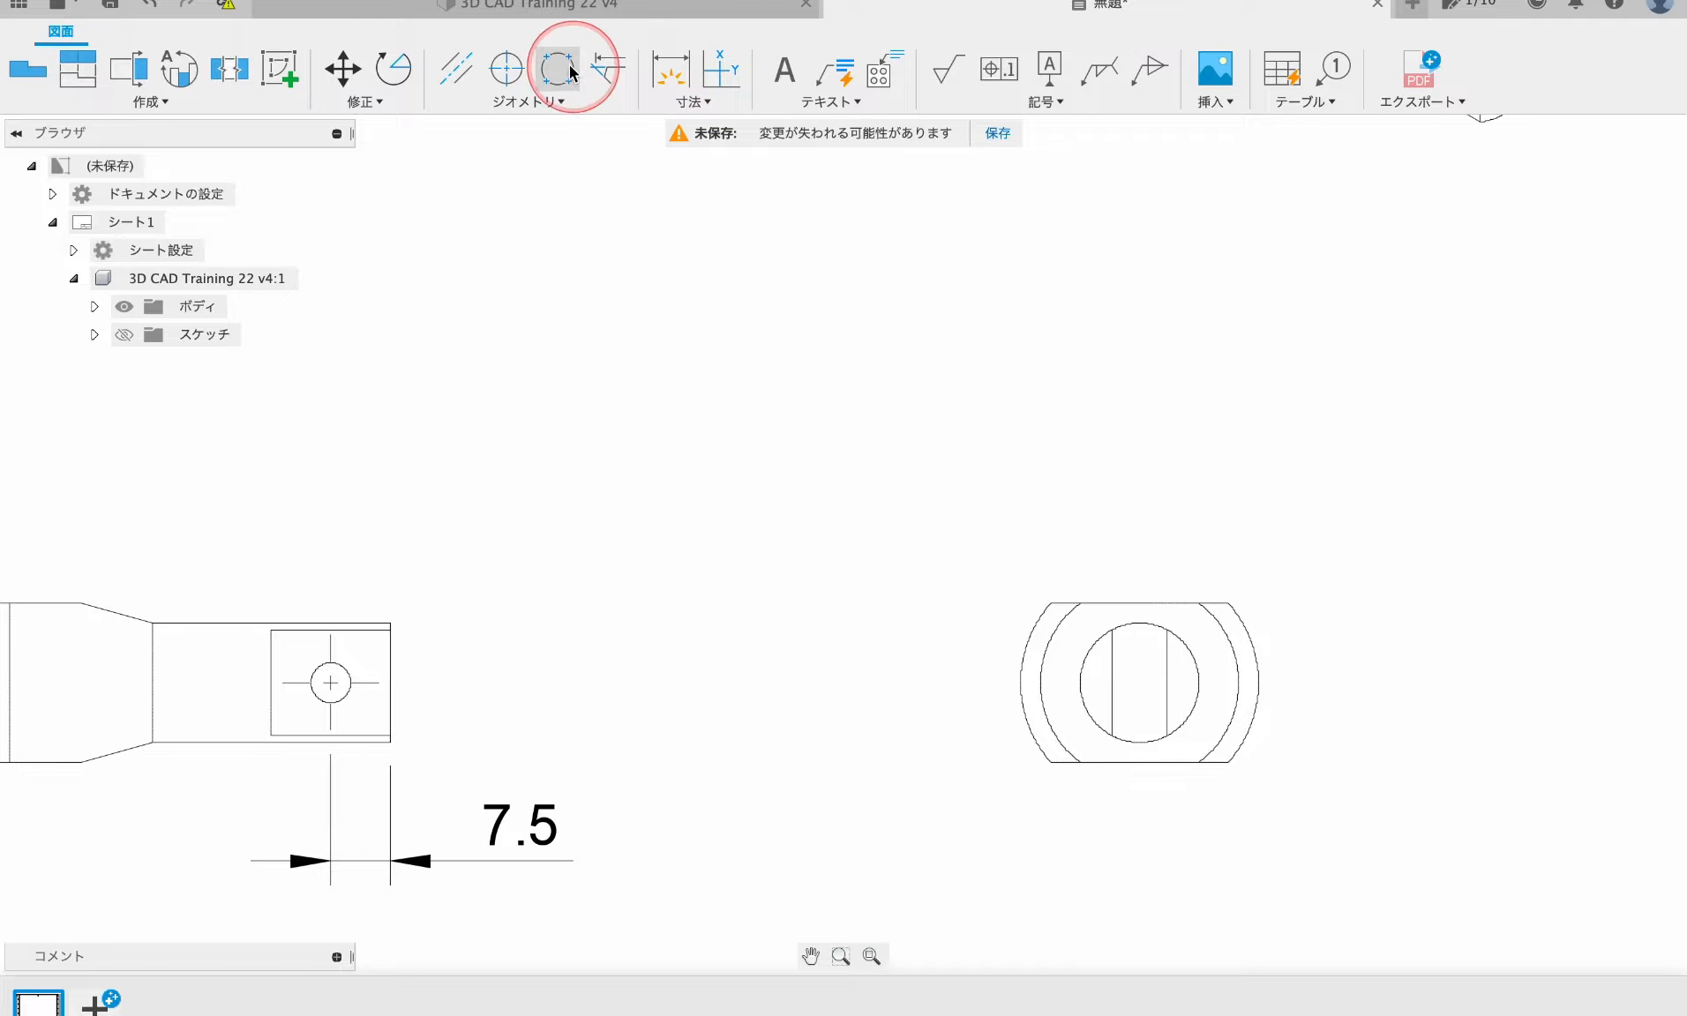
{"action": "left_click", "coordinate": [508, 69]}
{"action": "key", "text": "Escape"}
- Dimension the width between the hidden edges of the head's through hole, below the front view
{"action": "scroll", "coordinate": [1271, 709], "scroll_direction": "down", "scroll_amount": 5}
{"action": "scroll", "coordinate": [727, 704], "scroll_direction": "up", "scroll_amount": 5}
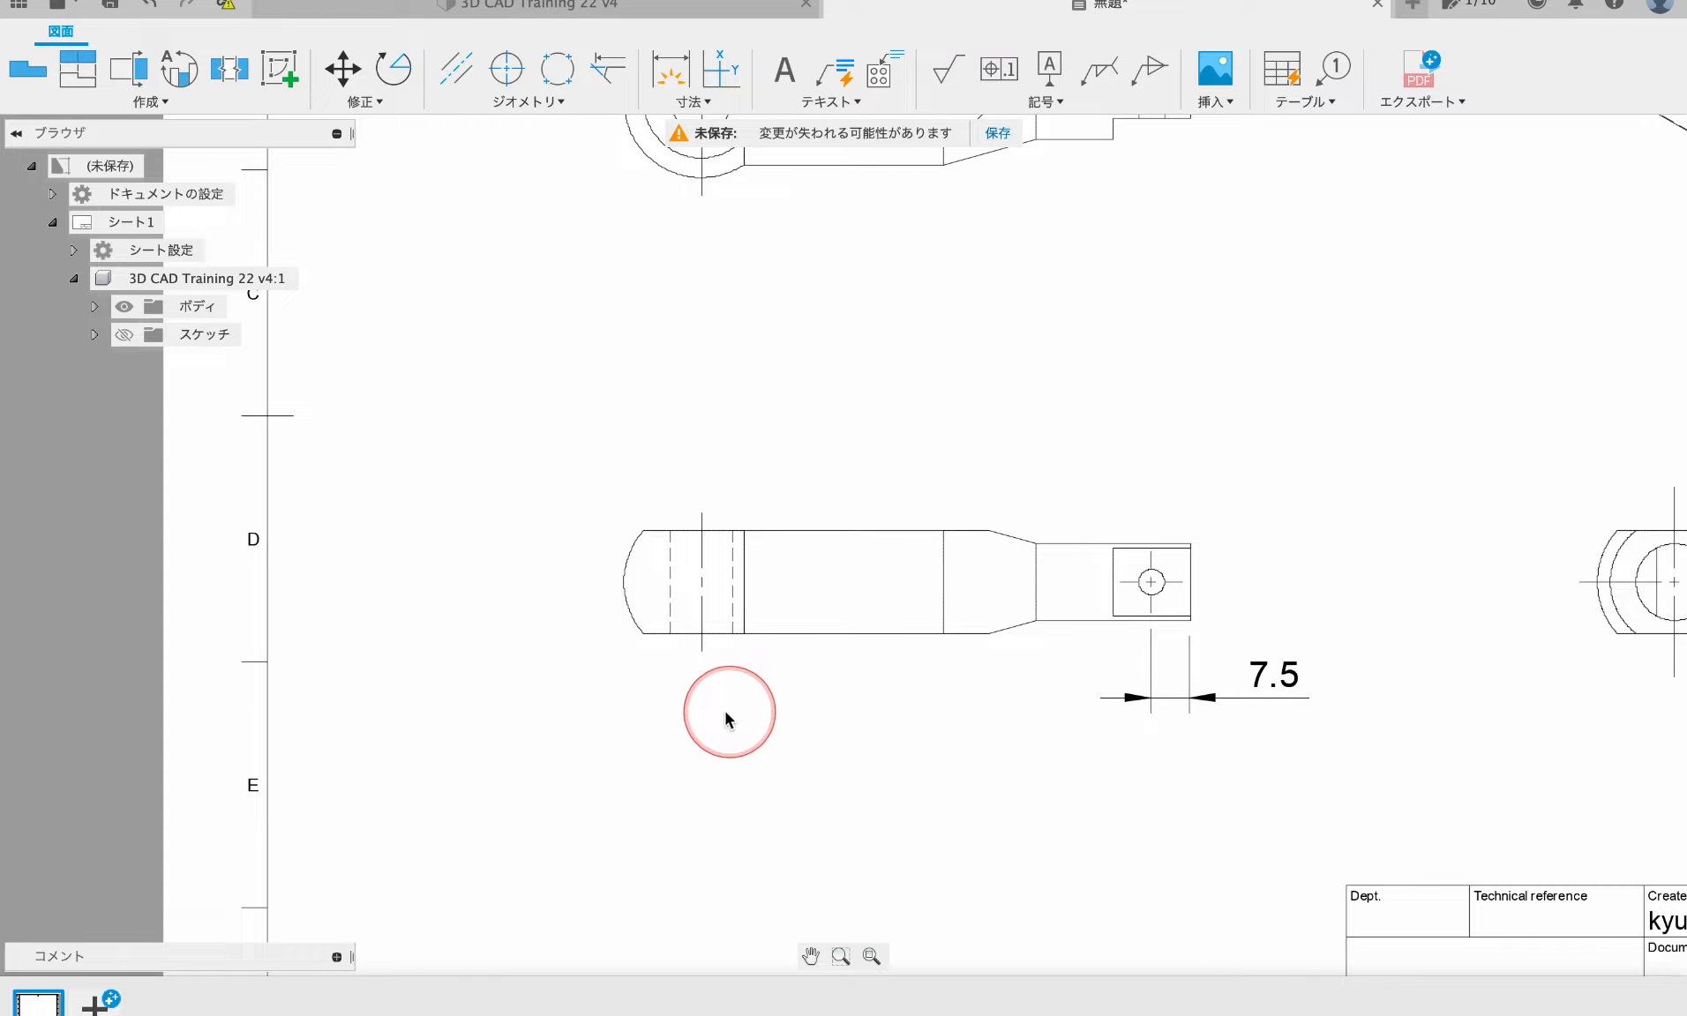
{"action": "left_click", "coordinate": [671, 71]}
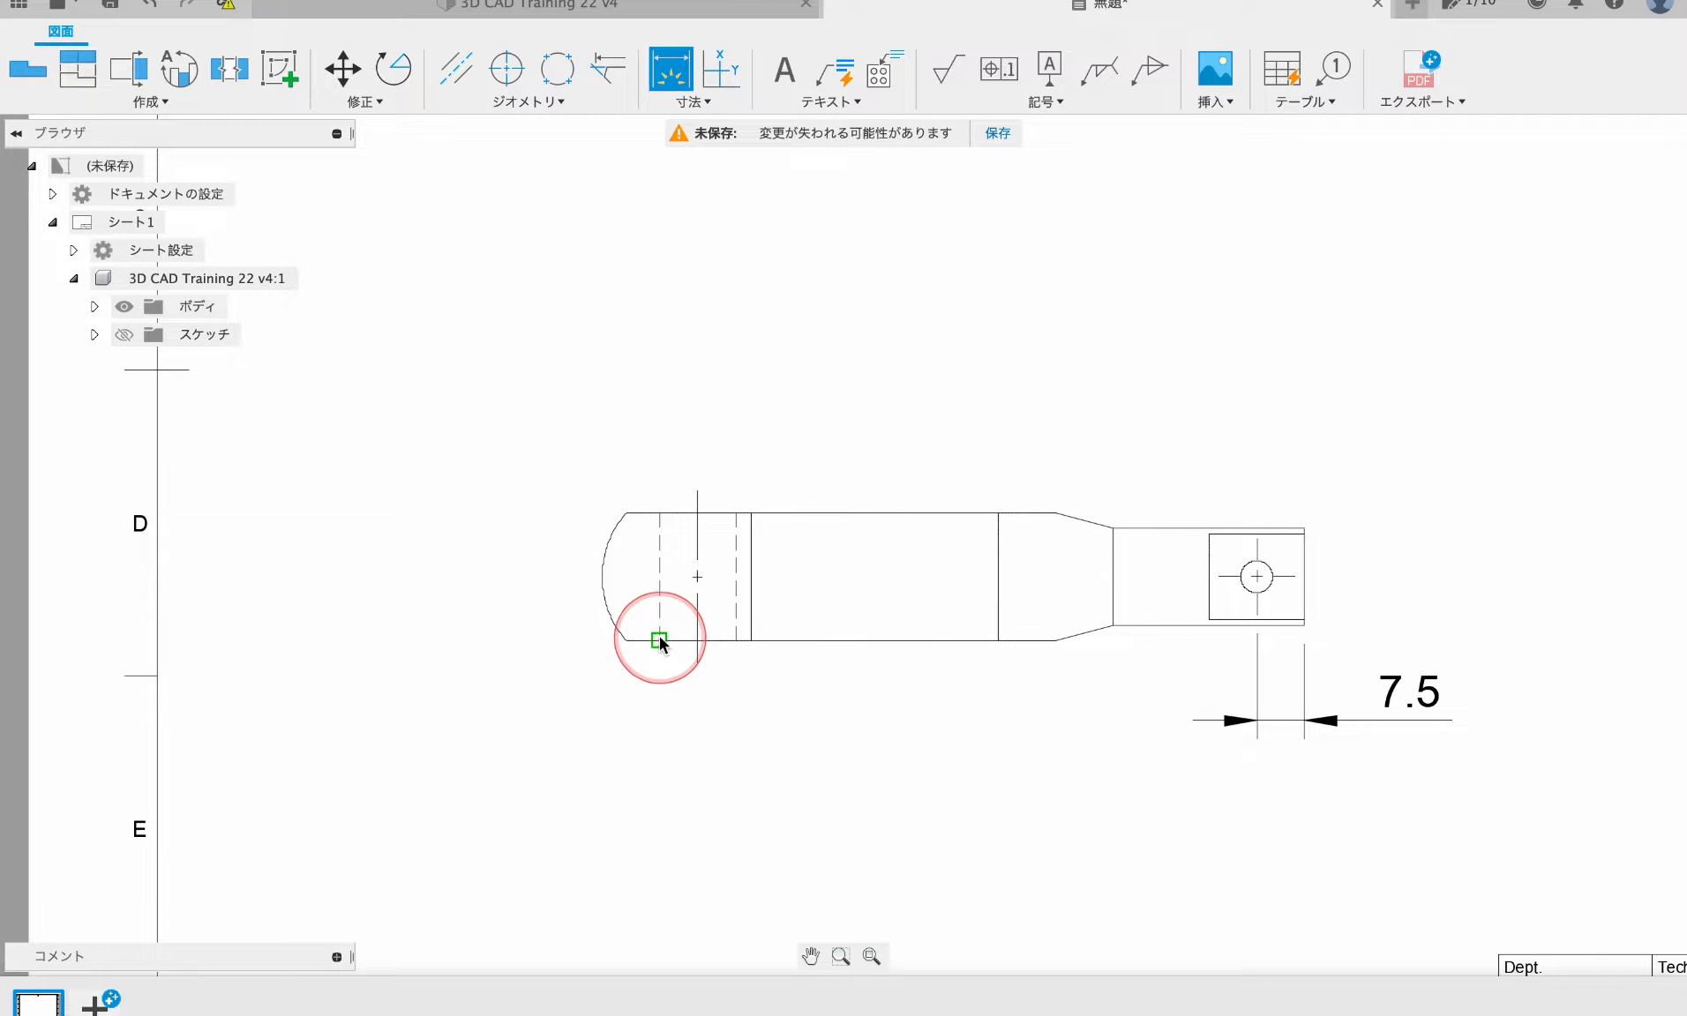
{"action": "left_click", "coordinate": [701, 740]}
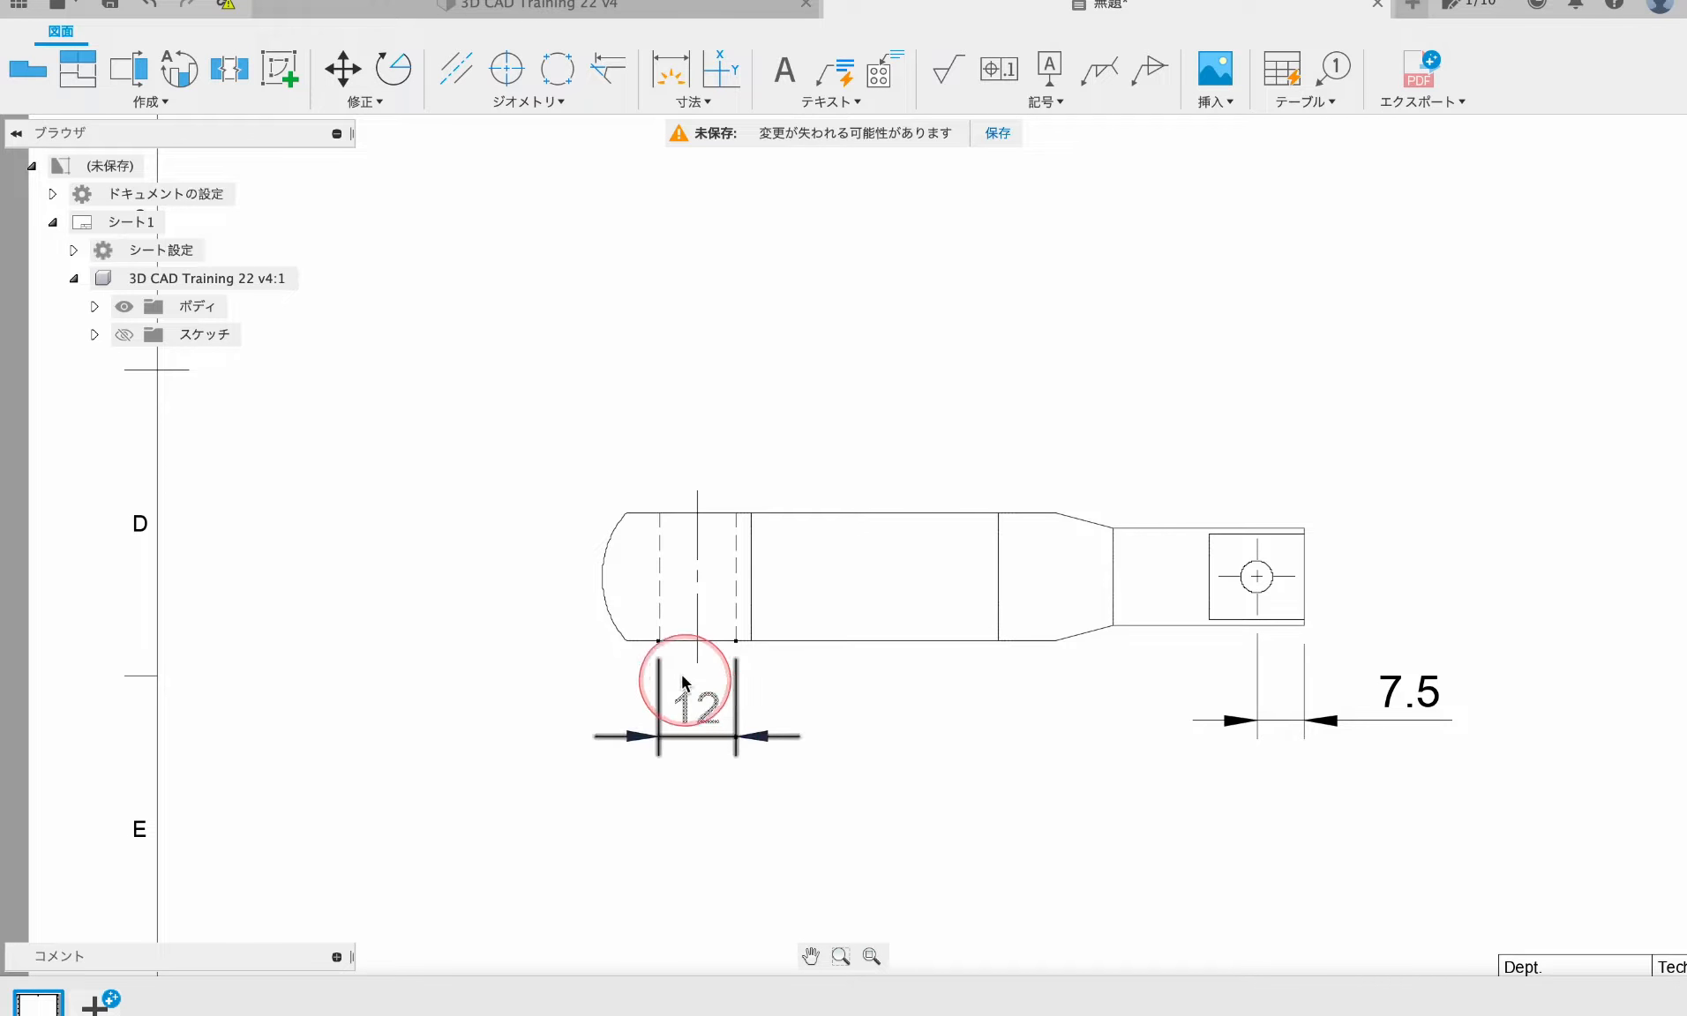
- Add a radius dimension to the rounded head's arc in the front view, placed outside the part
{"action": "left_click", "coordinate": [668, 82]}
{"action": "left_click", "coordinate": [701, 102]}
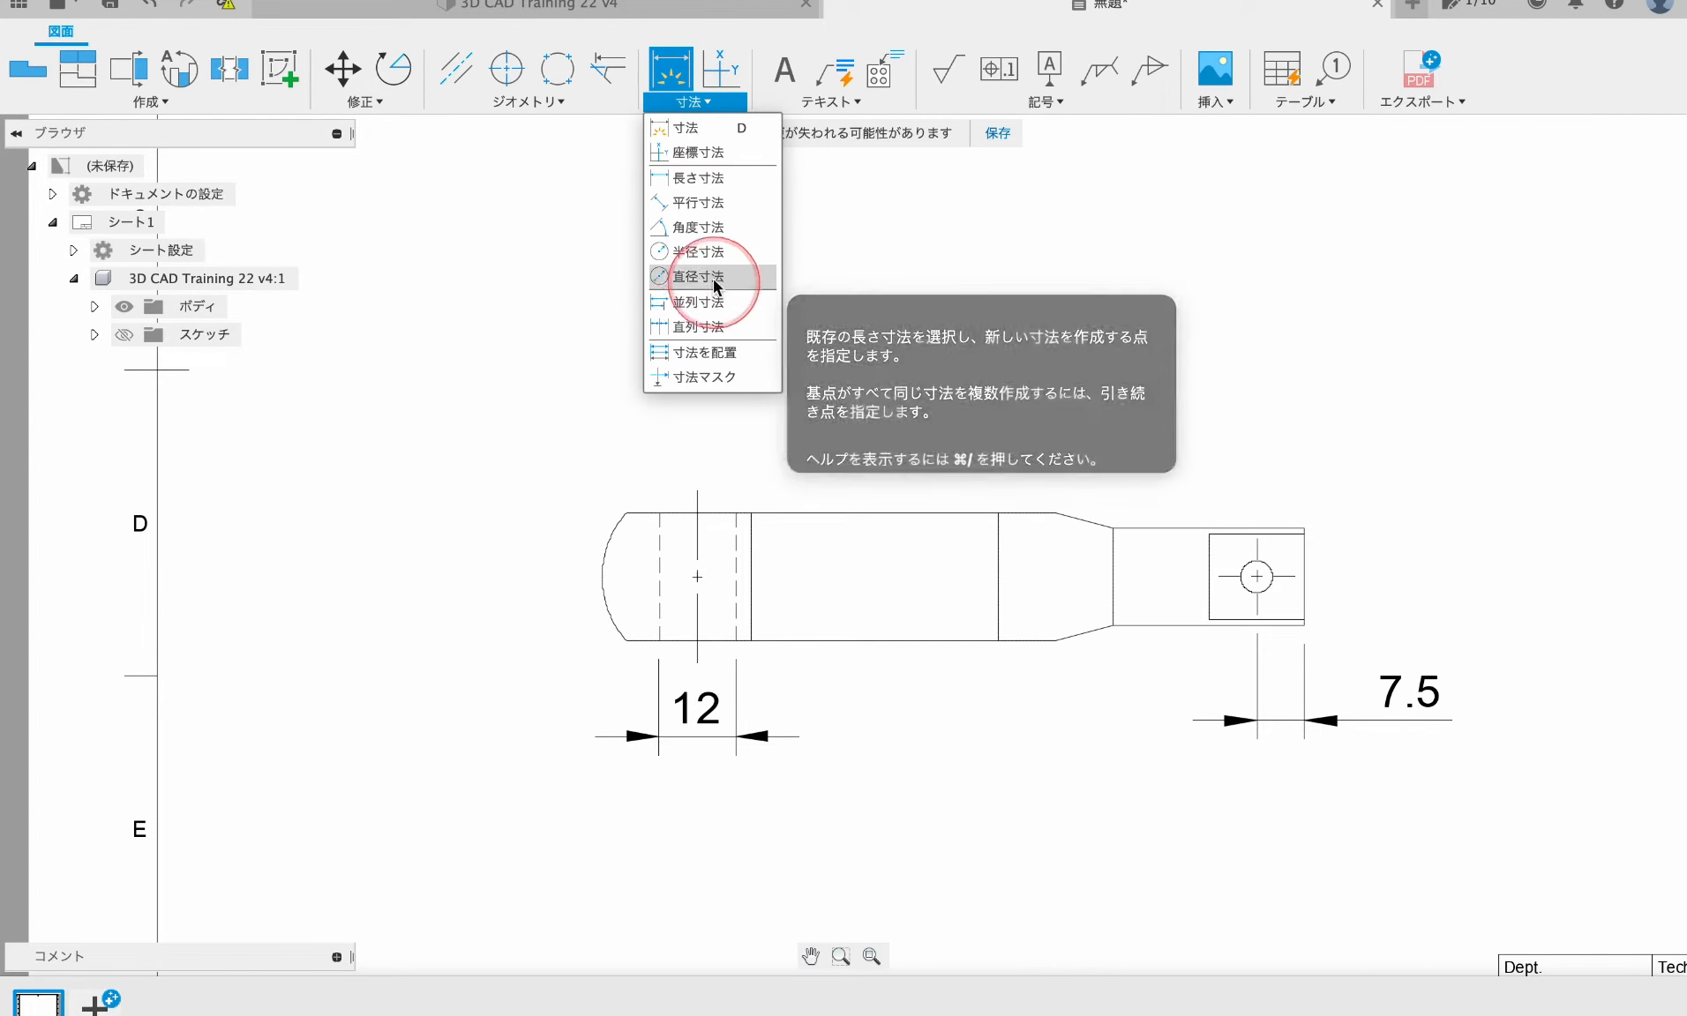
{"action": "left_click", "coordinate": [693, 253]}
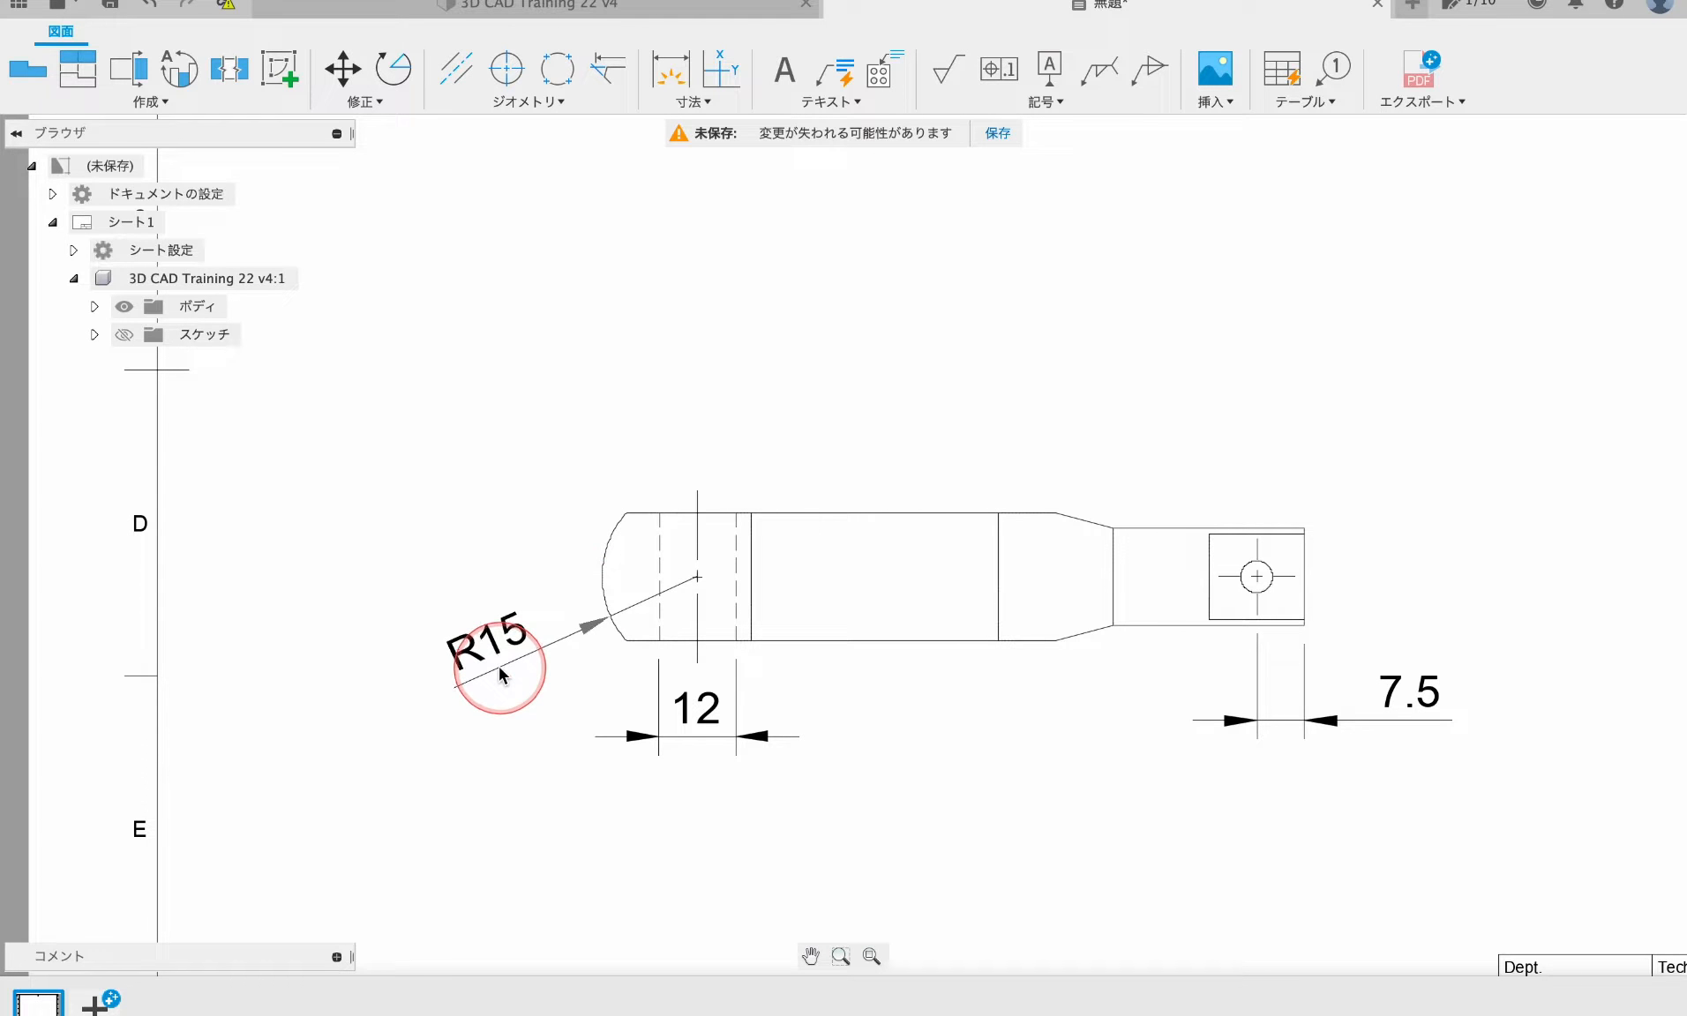
- Dimension the height of the tongue's end edge in the front view, placed beyond the end of the part
{"action": "middle_click_drag", "start_coordinate": [937, 695], "coordinate": [764, 666]}
{"action": "middle_click_drag", "start_coordinate": [1211, 556], "coordinate": [1020, 677]}
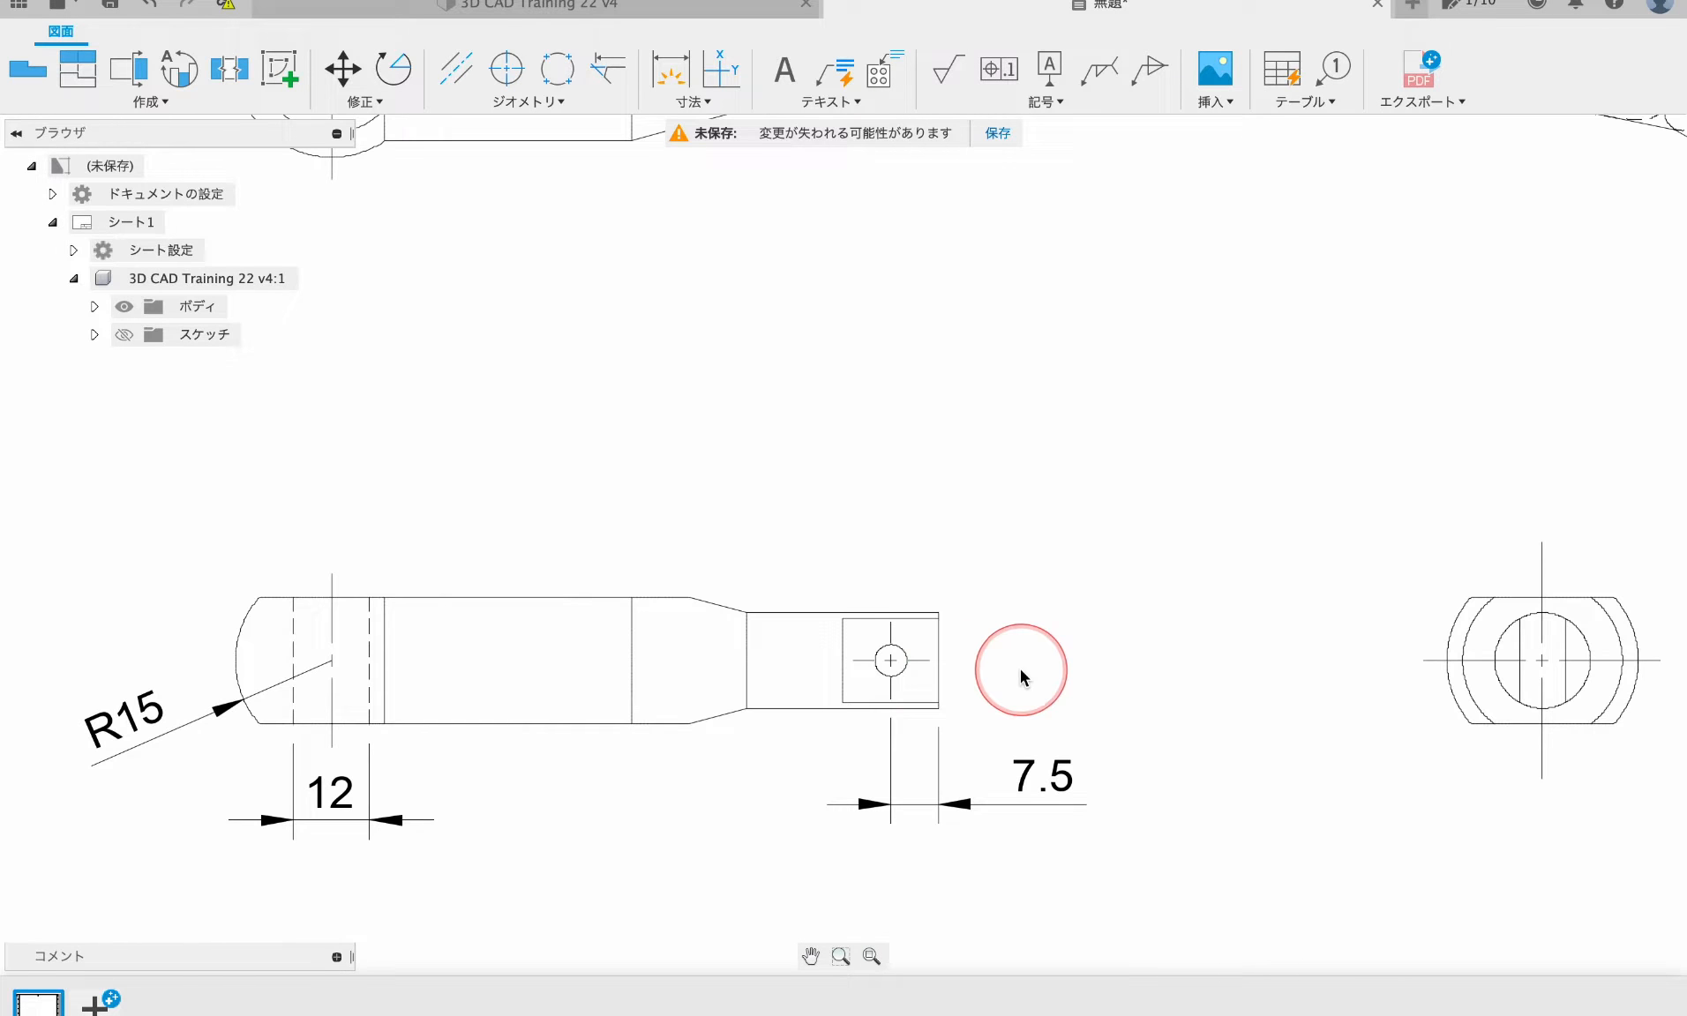
{"action": "scroll", "coordinate": [1021, 678], "scroll_direction": "up", "scroll_amount": 1}
{"action": "left_click", "coordinate": [682, 79]}
{"action": "scroll", "coordinate": [918, 743], "scroll_direction": "up", "scroll_amount": 2}
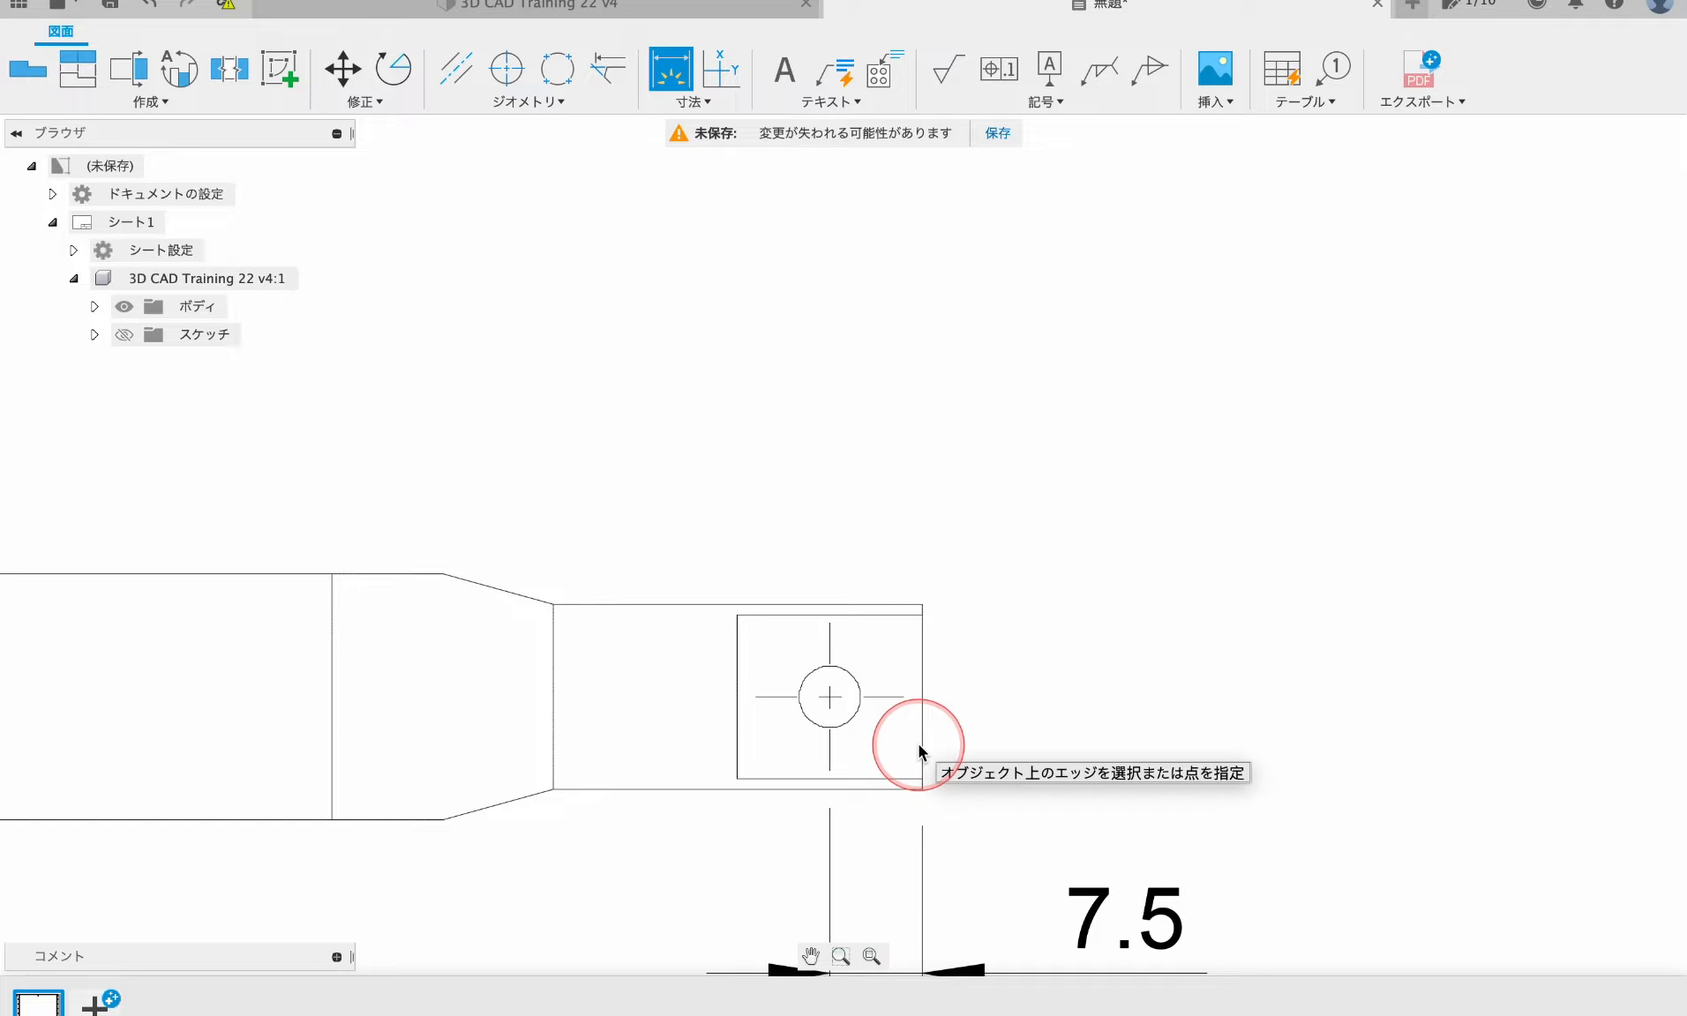
{"action": "left_click", "coordinate": [923, 791]}
{"action": "left_click", "coordinate": [923, 604]}
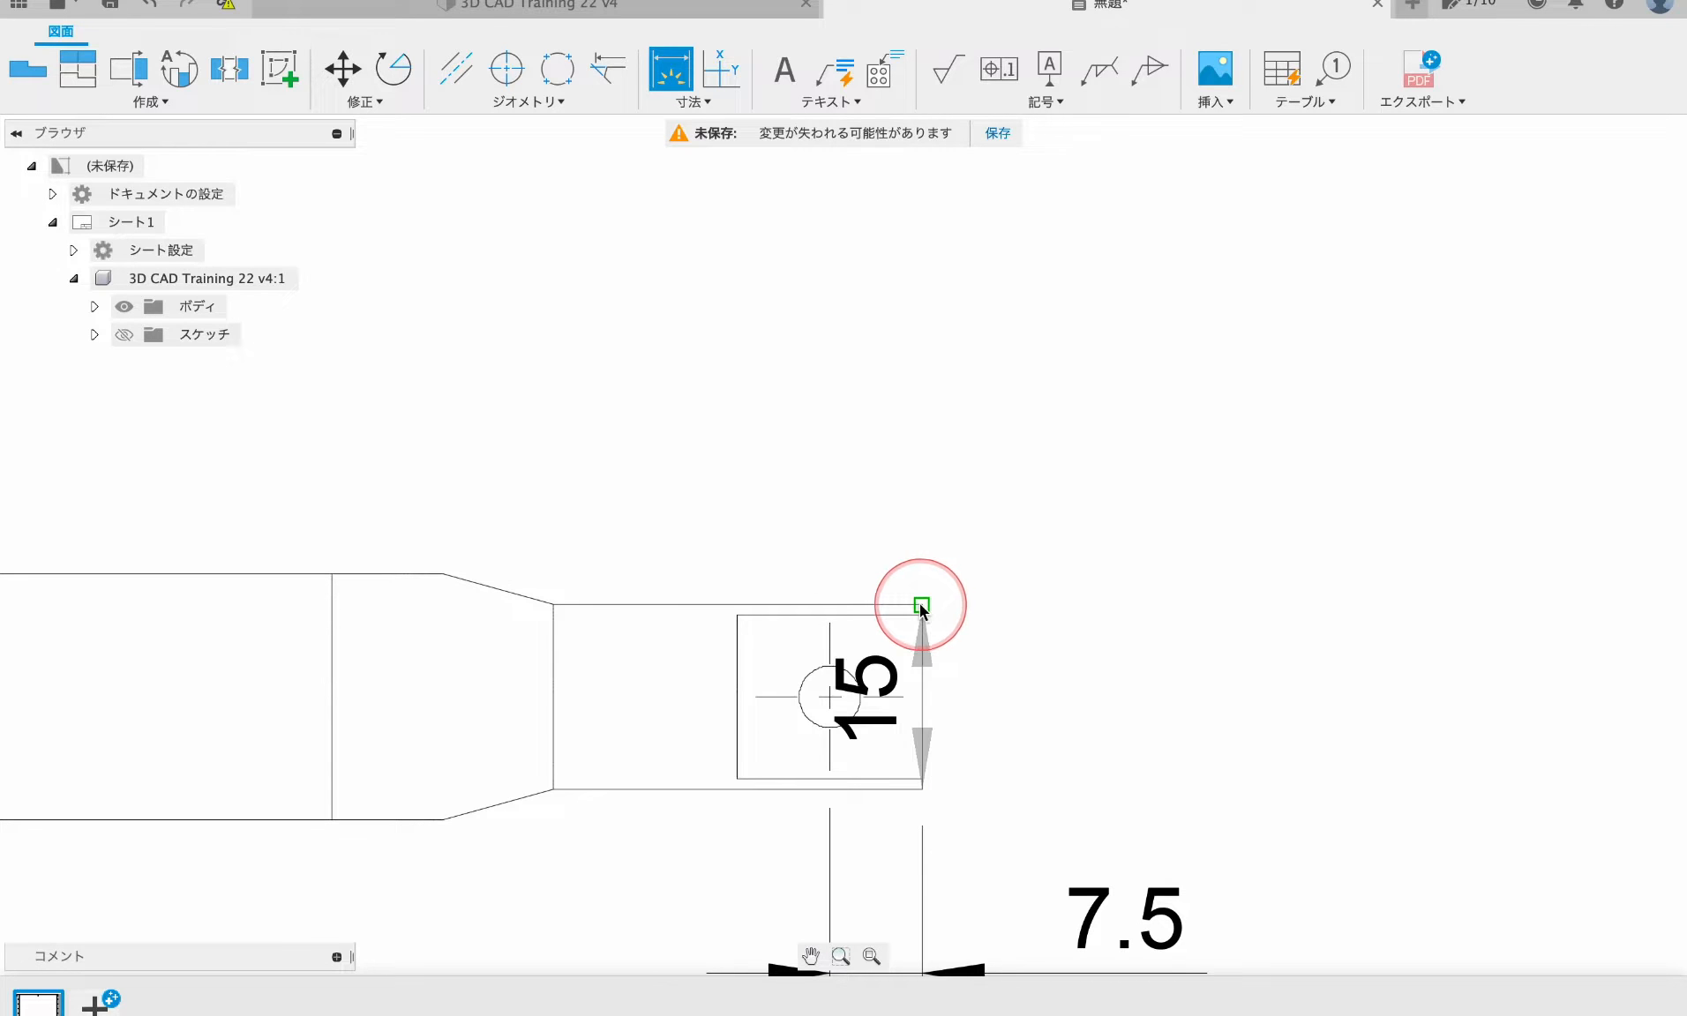
{"action": "left_click", "coordinate": [1169, 658]}
{"action": "scroll", "coordinate": [1165, 660], "scroll_direction": "down", "scroll_amount": 5}
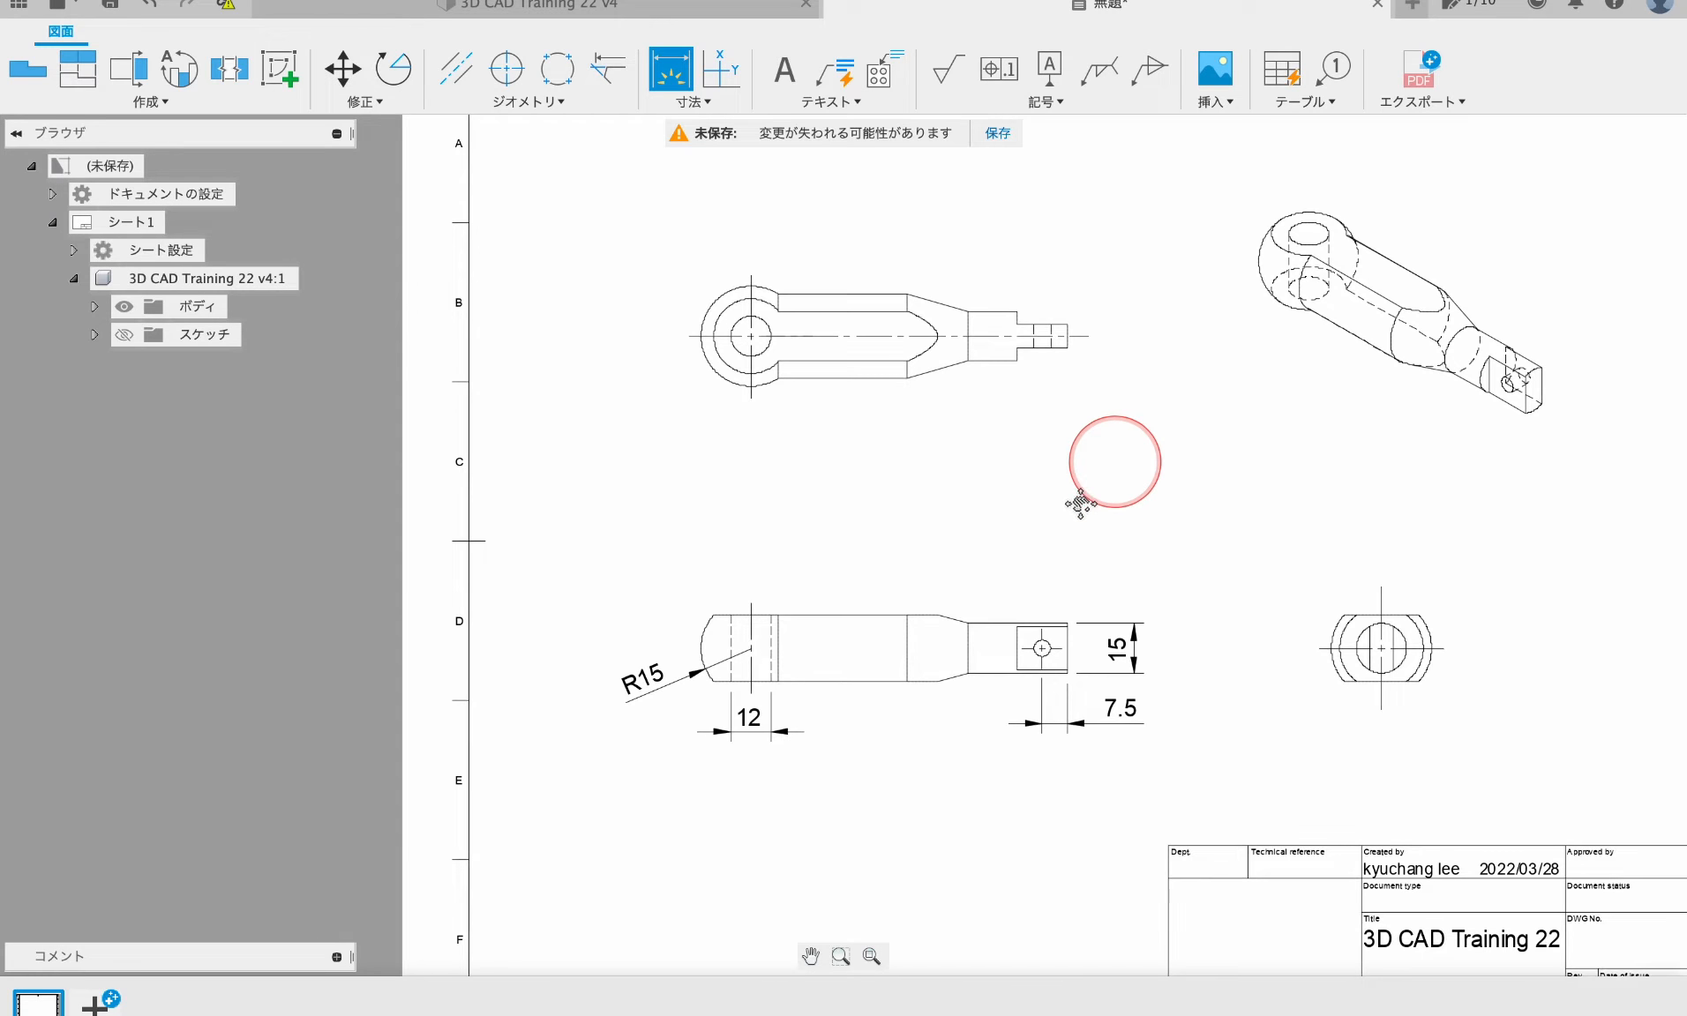
- Dimension the vertical distance from the cross hole's center to the tongue's upper edge and move the end-height dimension farther outward
{"action": "scroll", "coordinate": [1058, 547], "scroll_direction": "up", "scroll_amount": 5}
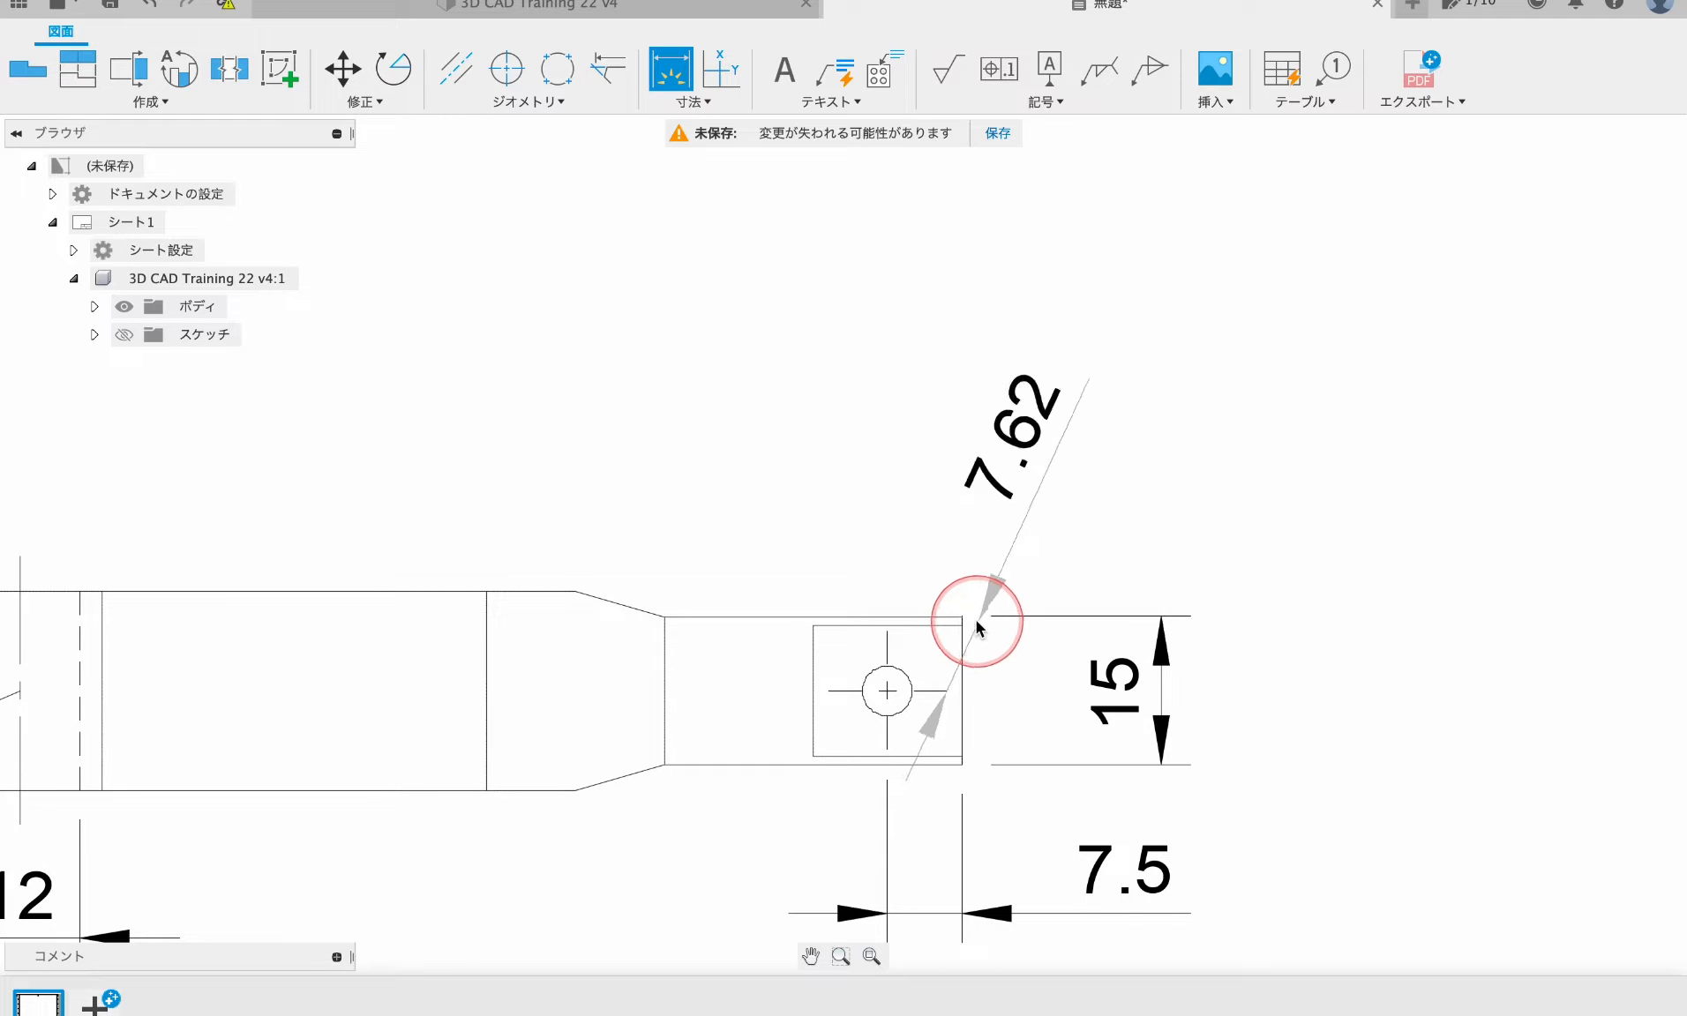
{"action": "left_click", "coordinate": [1113, 590]}
{"action": "key", "text": "Escape"}
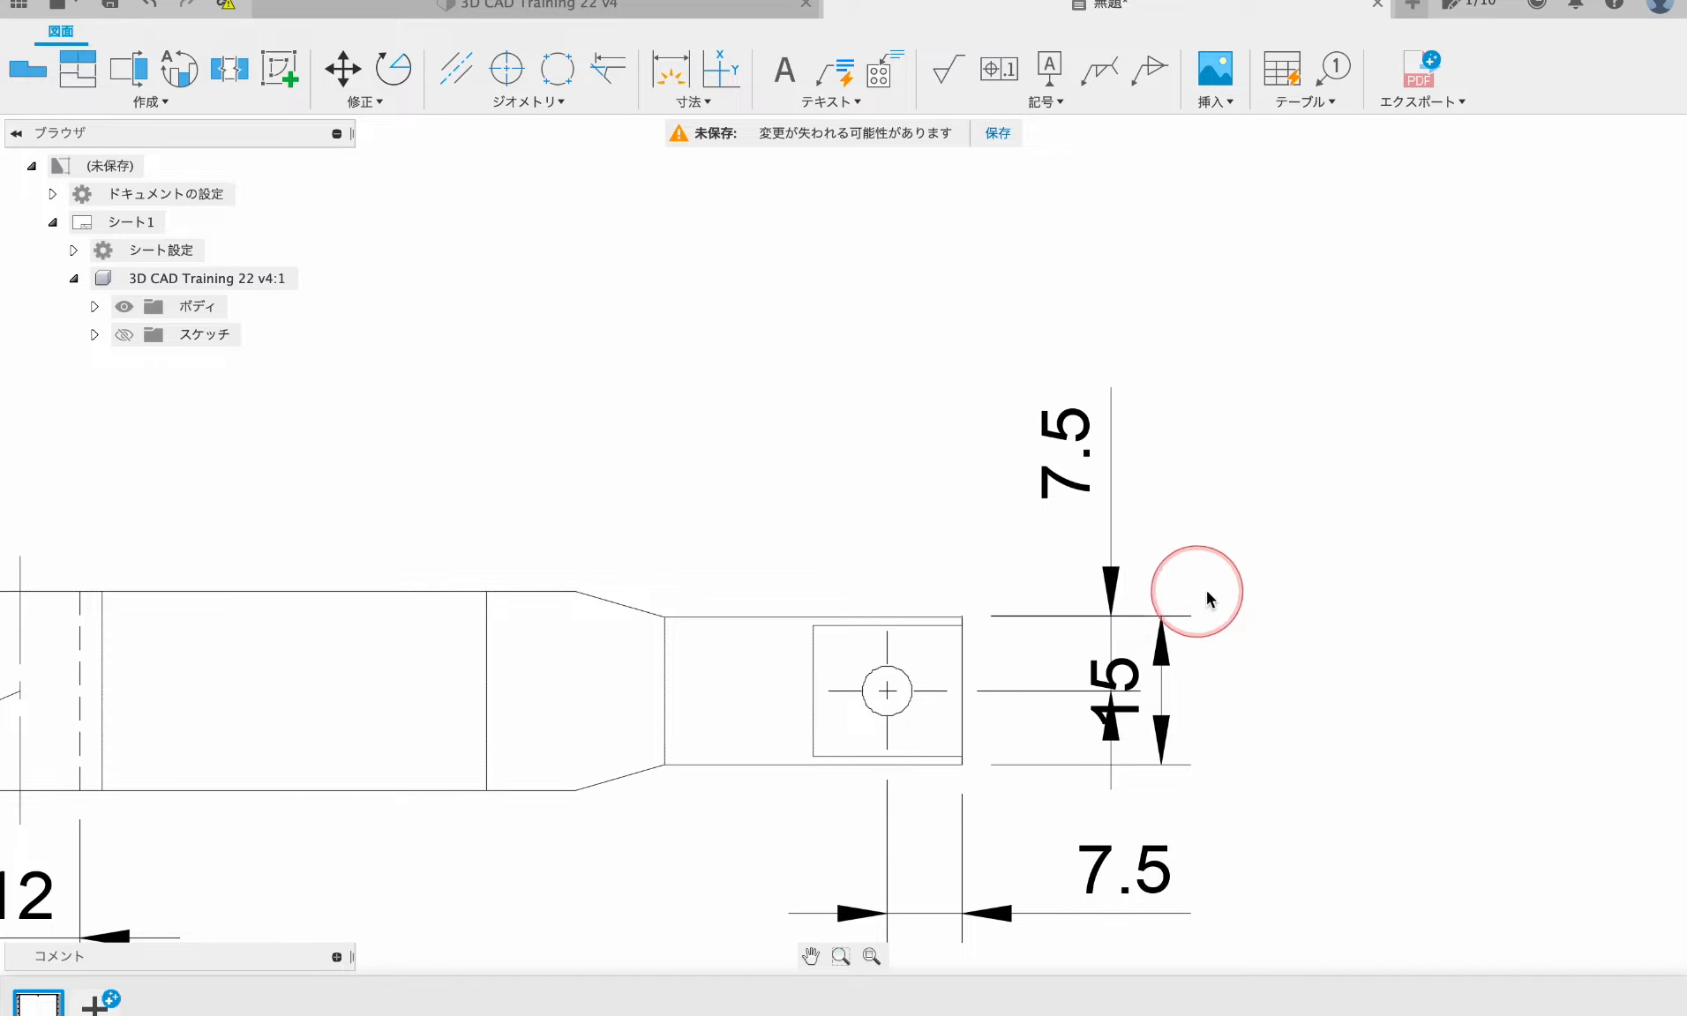
{"action": "left_click", "coordinate": [1164, 668]}
{"action": "left_click_drag", "start_coordinate": [1115, 687], "coordinate": [1253, 692]}
{"action": "key", "text": "Escape"}
- Dimension the overall height between the two flat faces in the side view
{"action": "scroll", "coordinate": [1394, 687], "scroll_direction": "down", "scroll_amount": 3}
{"action": "scroll", "coordinate": [1242, 640], "scroll_direction": "down", "scroll_amount": 3}
{"action": "scroll", "coordinate": [1167, 639], "scroll_direction": "up", "scroll_amount": 5}
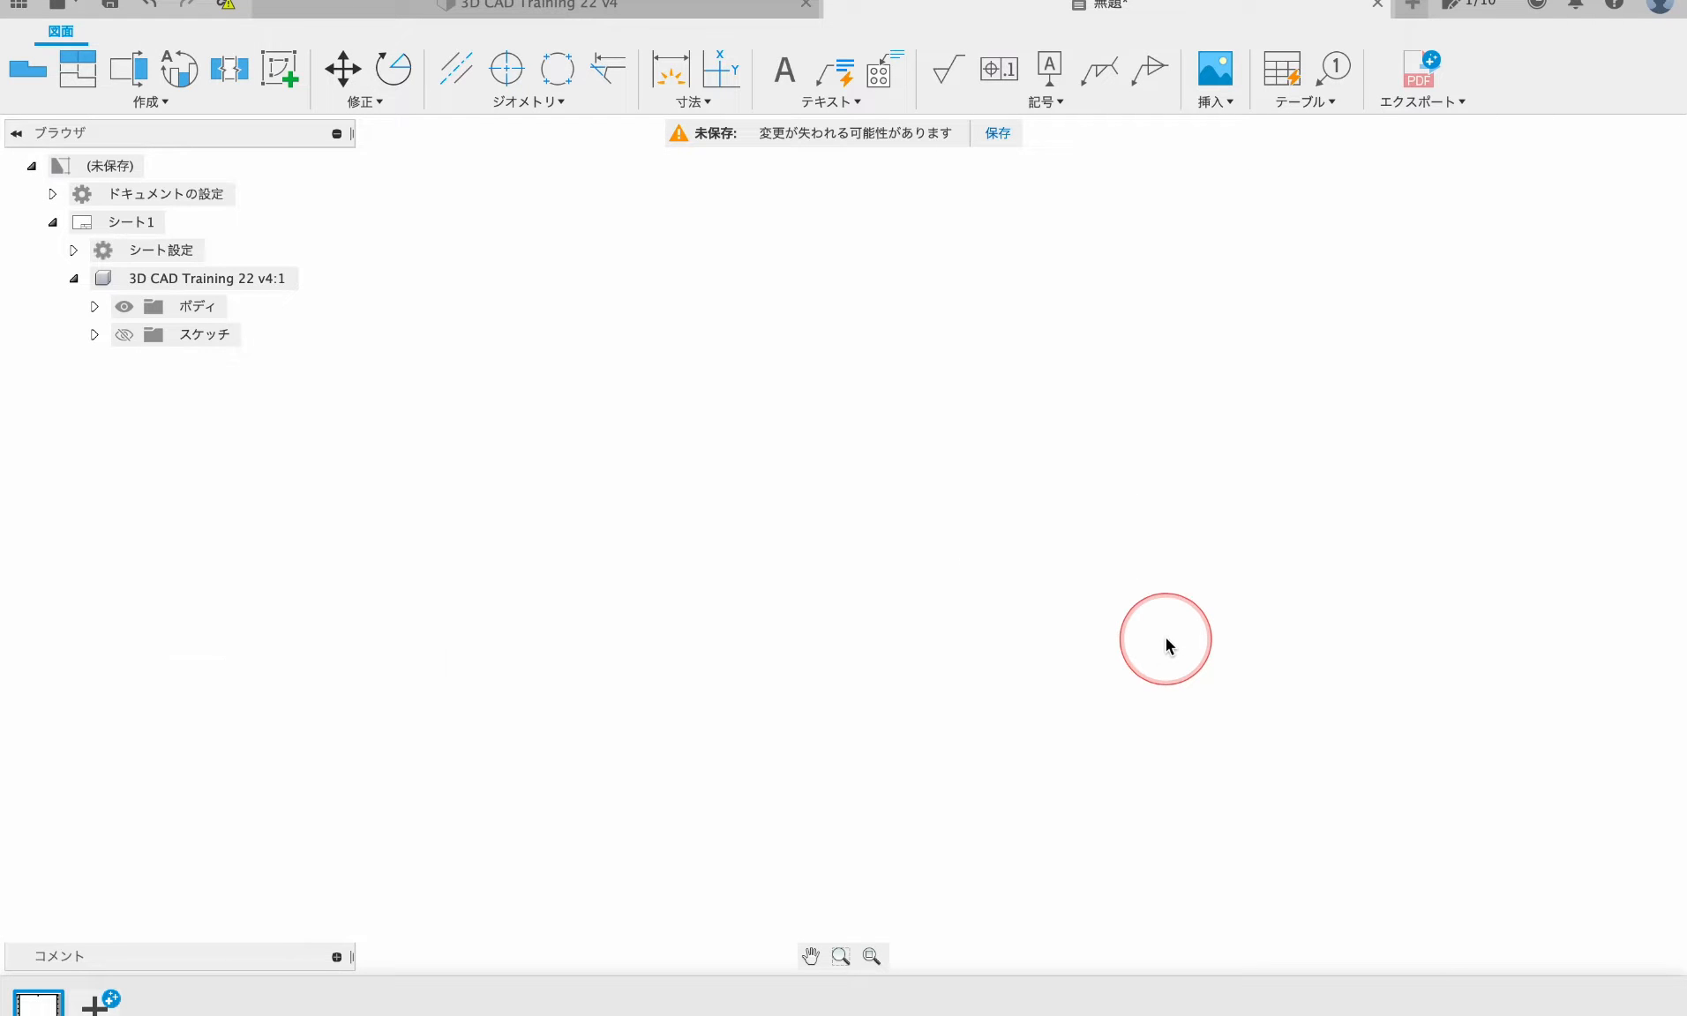
{"action": "left_click", "coordinate": [675, 84]}
{"action": "left_click", "coordinate": [1139, 709]}
{"action": "left_click", "coordinate": [1141, 514]}
{"action": "left_click", "coordinate": [1363, 618]}
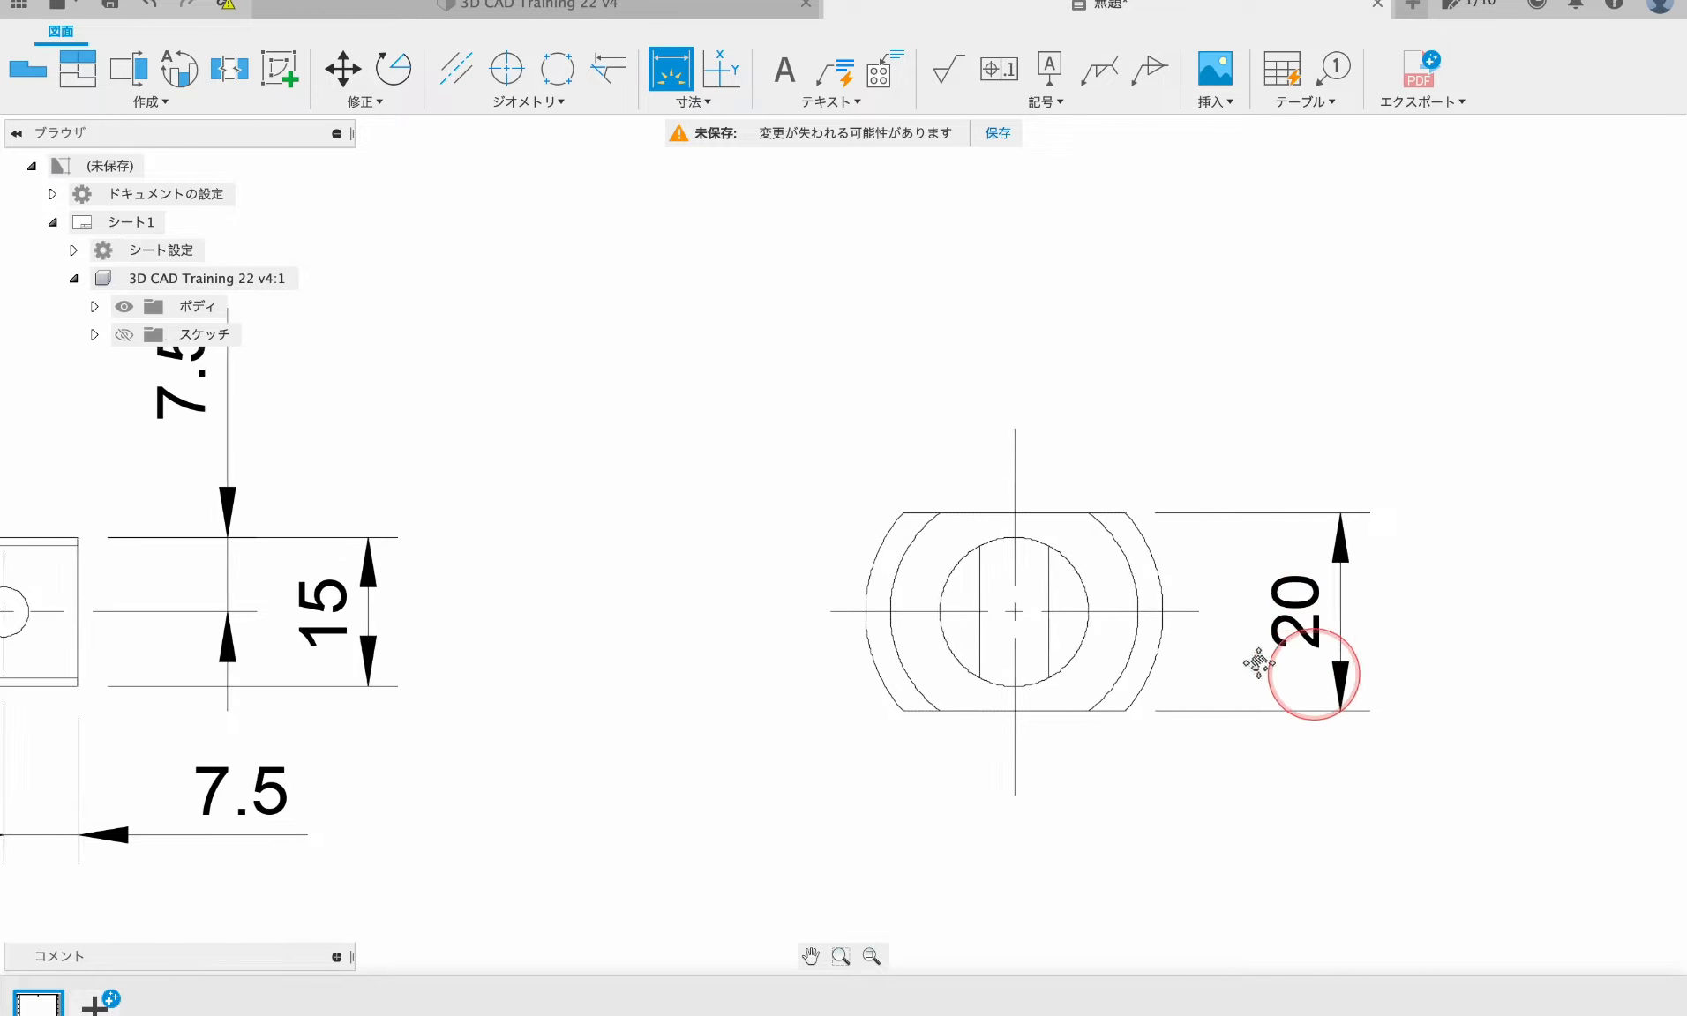
- Add a diameter dimension to the inner of the two outer arcs in the side view, placed outside the part
{"action": "scroll", "coordinate": [736, 383], "scroll_direction": "down", "scroll_amount": 2}
{"action": "left_click", "coordinate": [671, 69]}
{"action": "left_click", "coordinate": [702, 104]}
{"action": "left_click", "coordinate": [706, 101]}
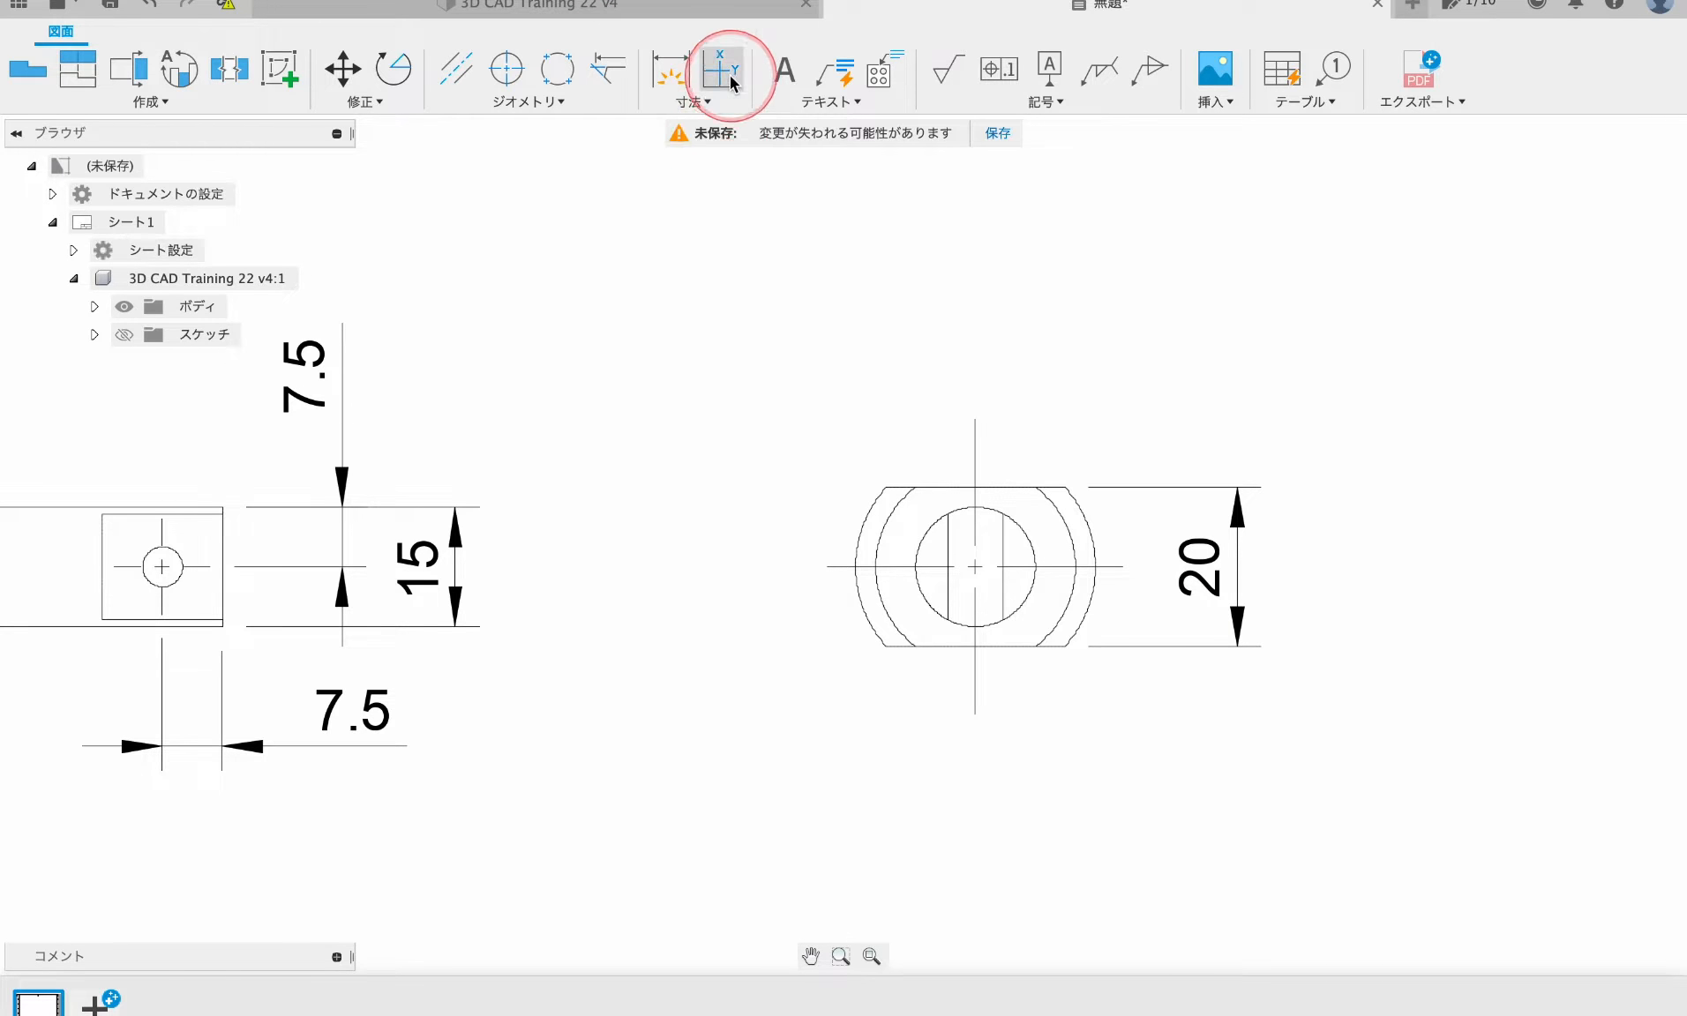
{"action": "left_click", "coordinate": [702, 102]}
{"action": "left_click", "coordinate": [693, 279]}
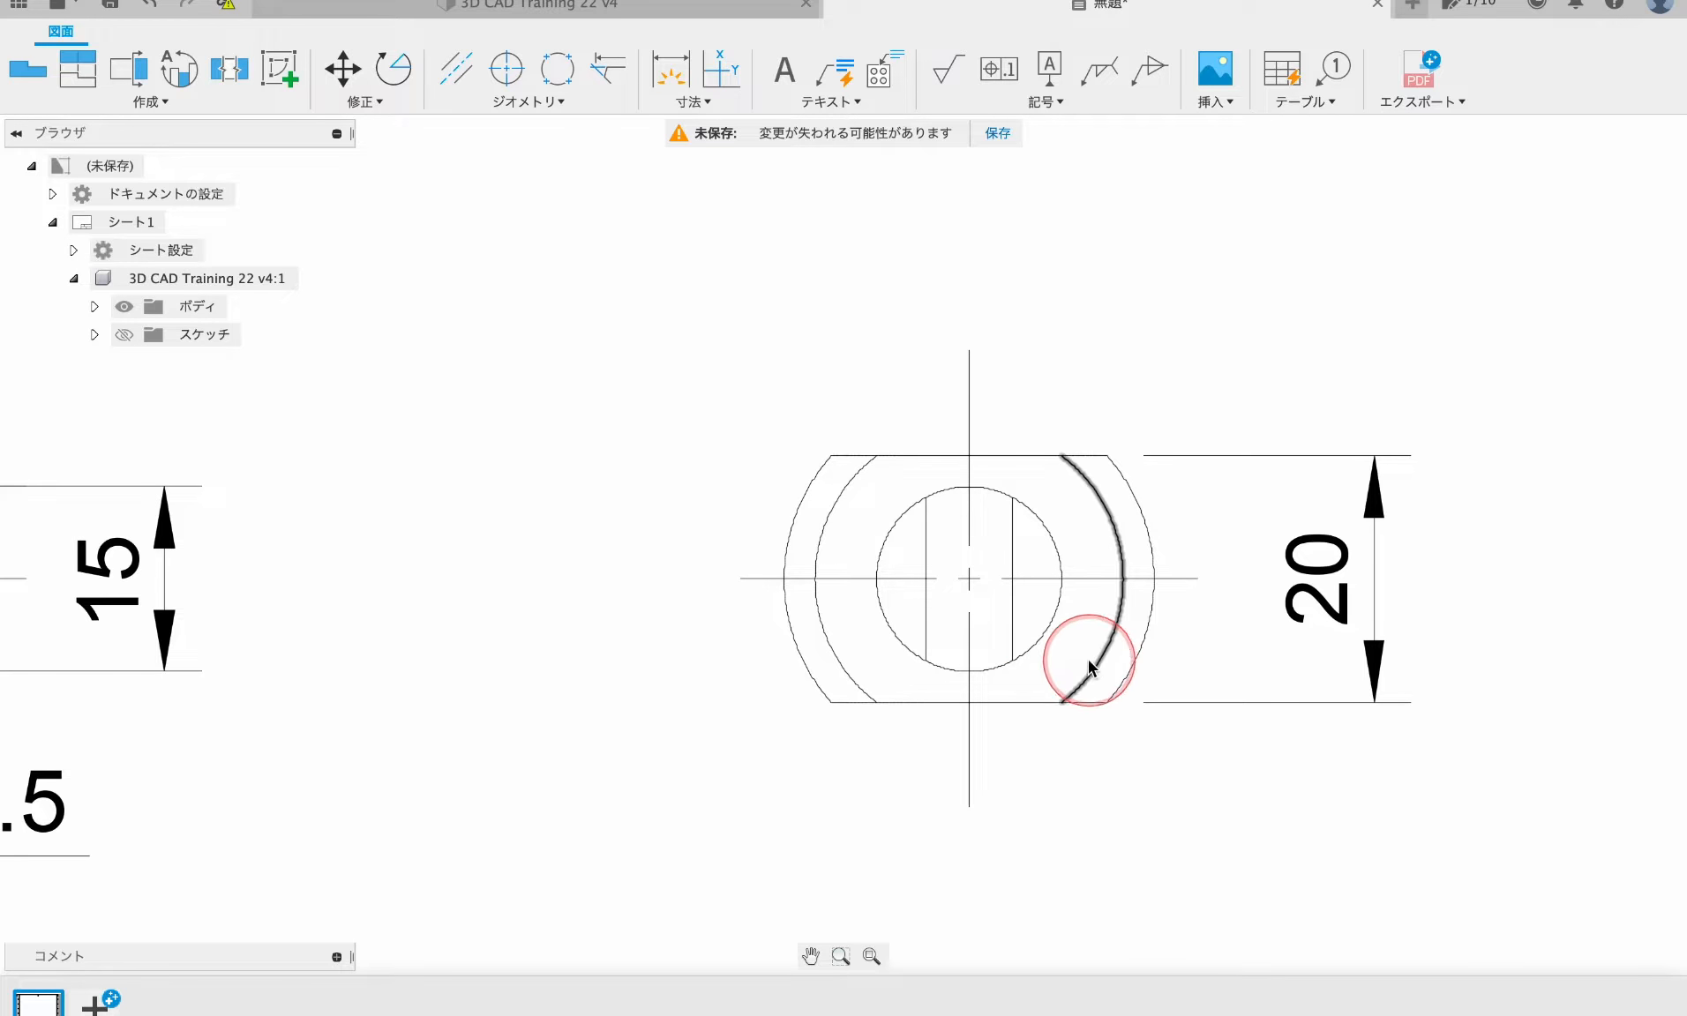
{"action": "left_click", "coordinate": [1085, 663]}
{"action": "scroll", "coordinate": [1236, 774], "scroll_direction": "down", "scroll_amount": 2}
{"action": "scroll", "coordinate": [1236, 777], "scroll_direction": "up", "scroll_amount": 1}
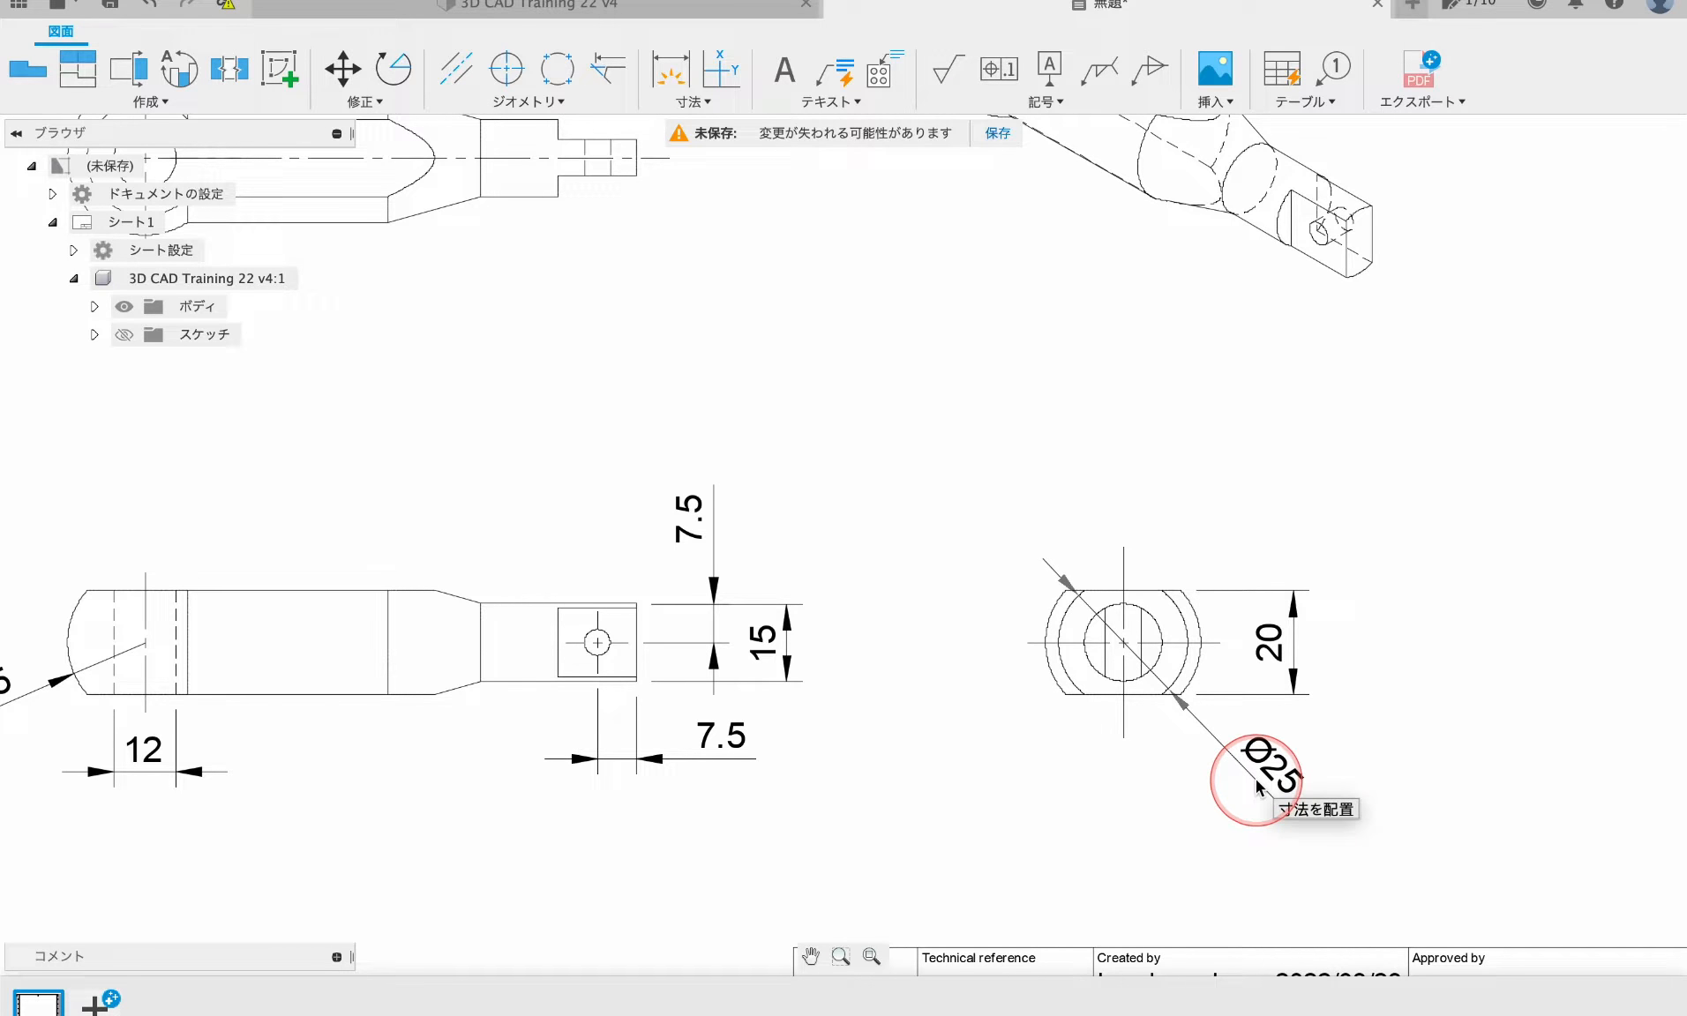
{"action": "left_click", "coordinate": [1236, 789]}
- Dimension in the top view the length from head center to taper start and the length of the straight section behind the tongue
{"action": "scroll", "coordinate": [1023, 468], "scroll_direction": "down", "scroll_amount": 1}
{"action": "scroll", "coordinate": [1017, 467], "scroll_direction": "down", "scroll_amount": 2}
{"action": "scroll", "coordinate": [686, 452], "scroll_direction": "up", "scroll_amount": 5}
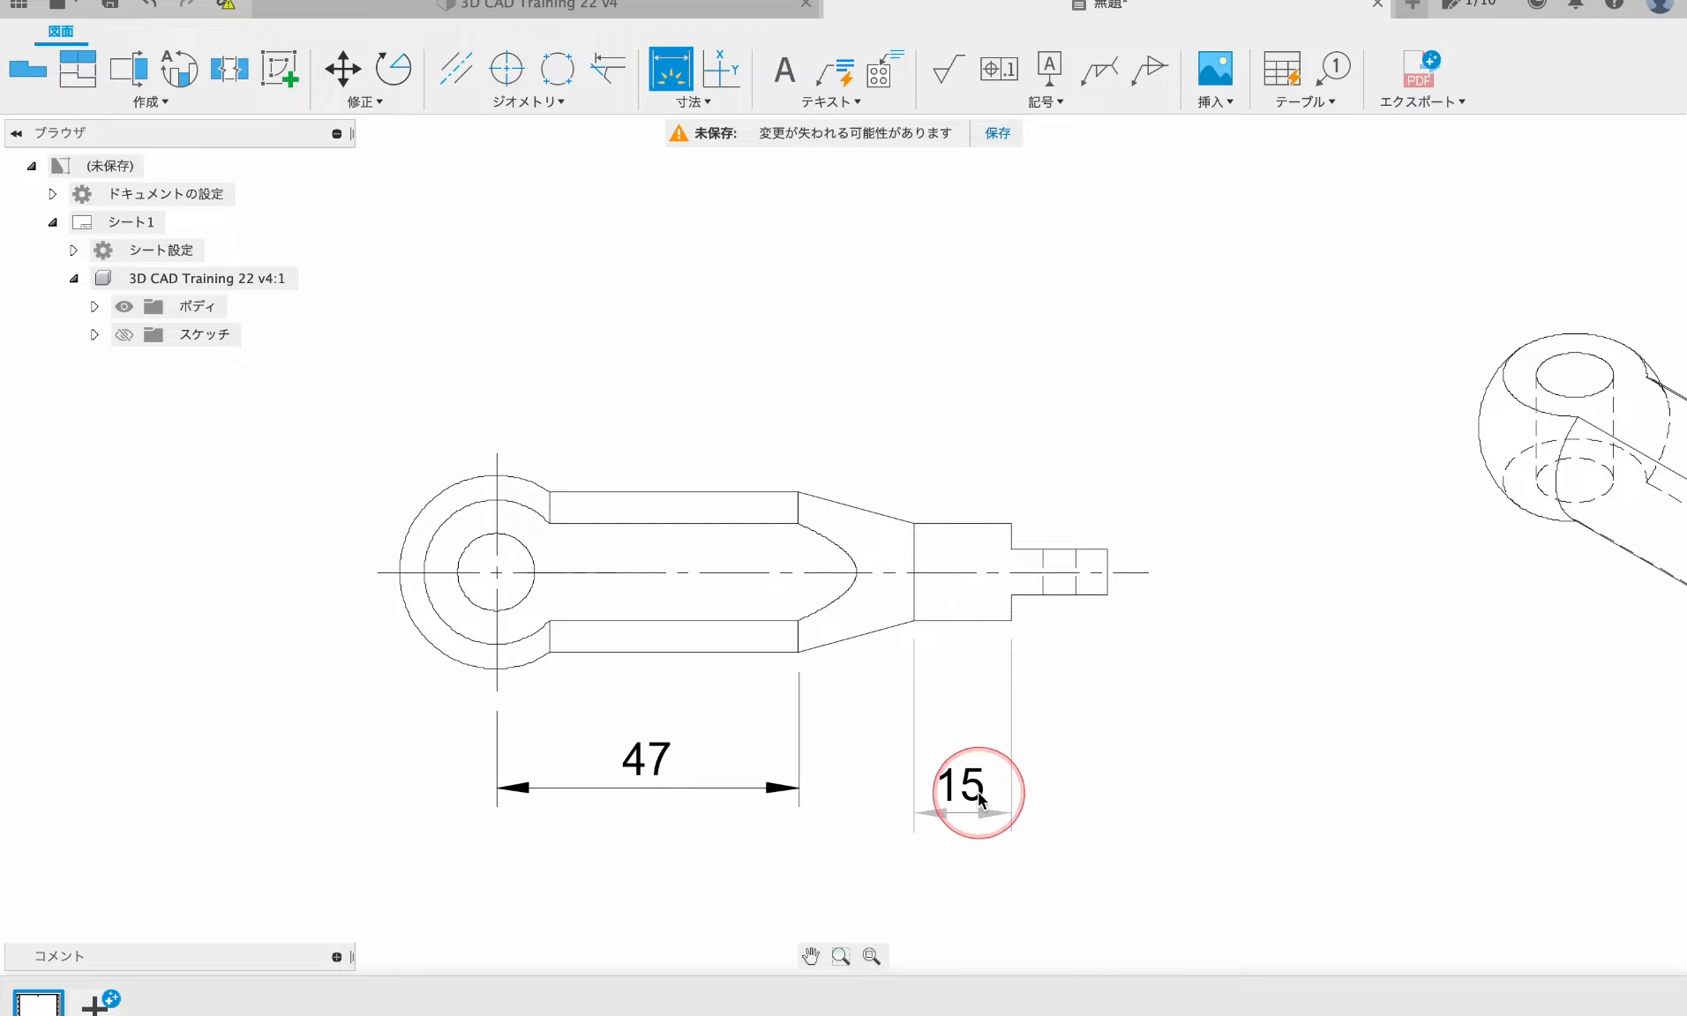
{"action": "left_click", "coordinate": [974, 776]}
- Dimension the length from the head's center to the tongue shoulder in the top view, below the other lengths
{"action": "left_click", "coordinate": [453, 642]}
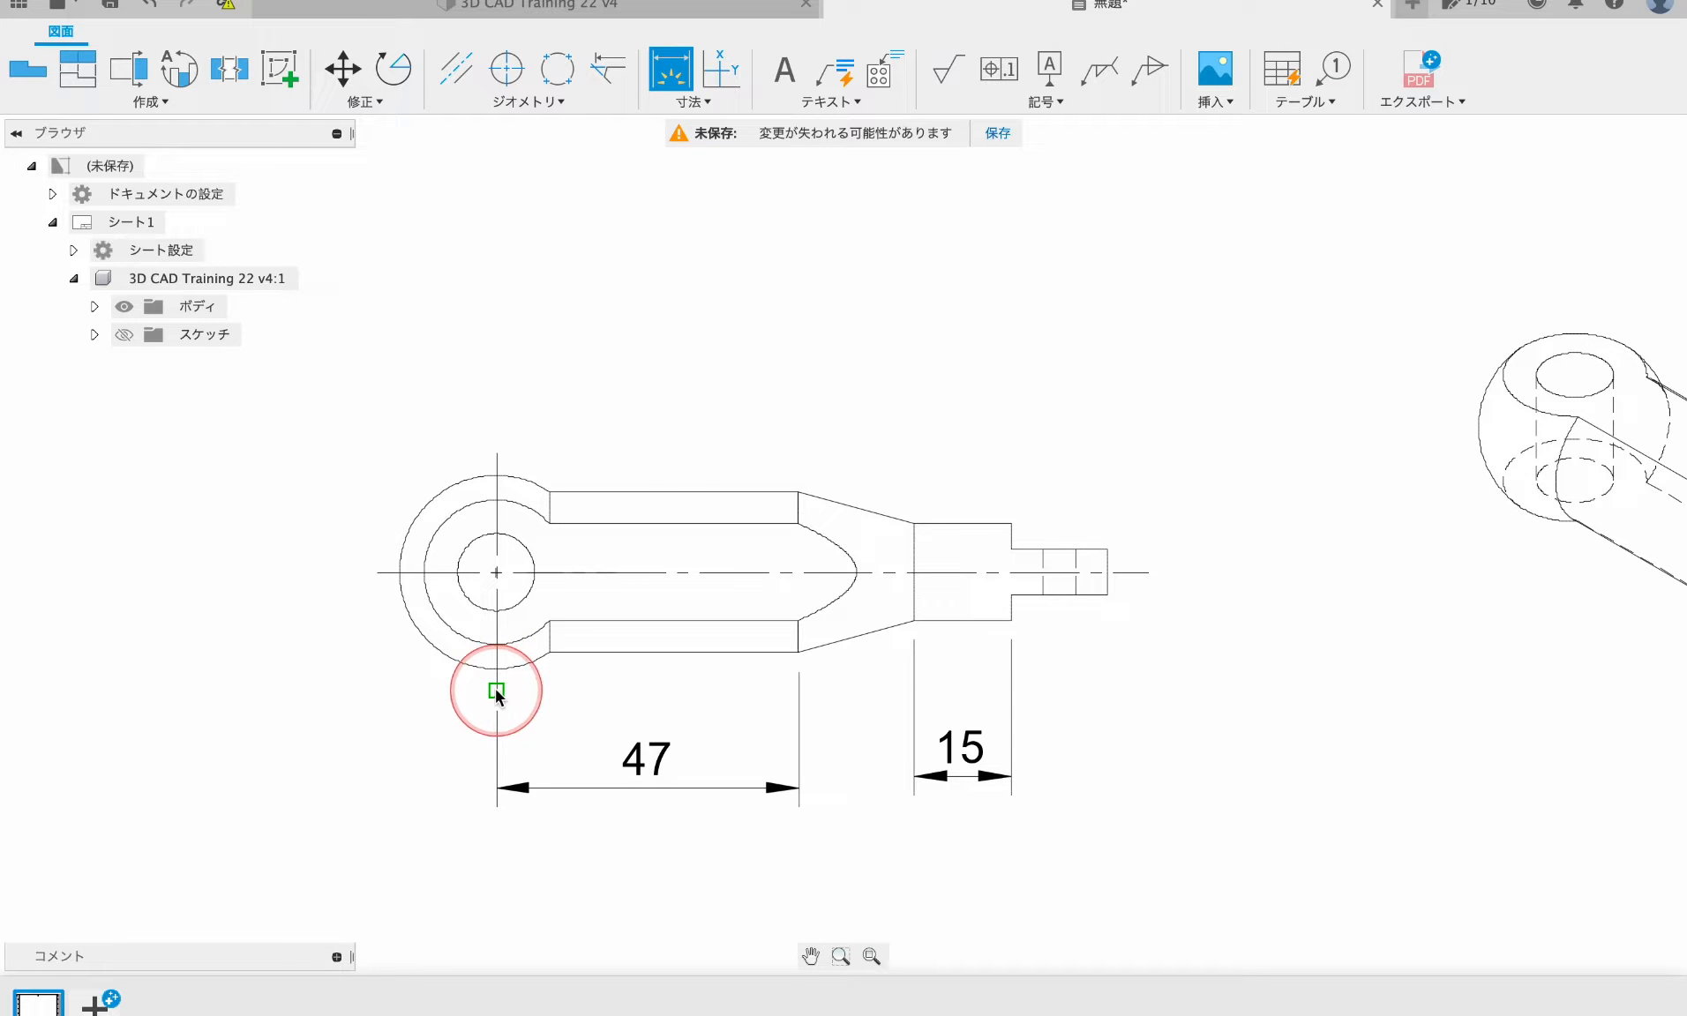
{"action": "left_click", "coordinate": [1009, 621]}
{"action": "left_click", "coordinate": [437, 902]}
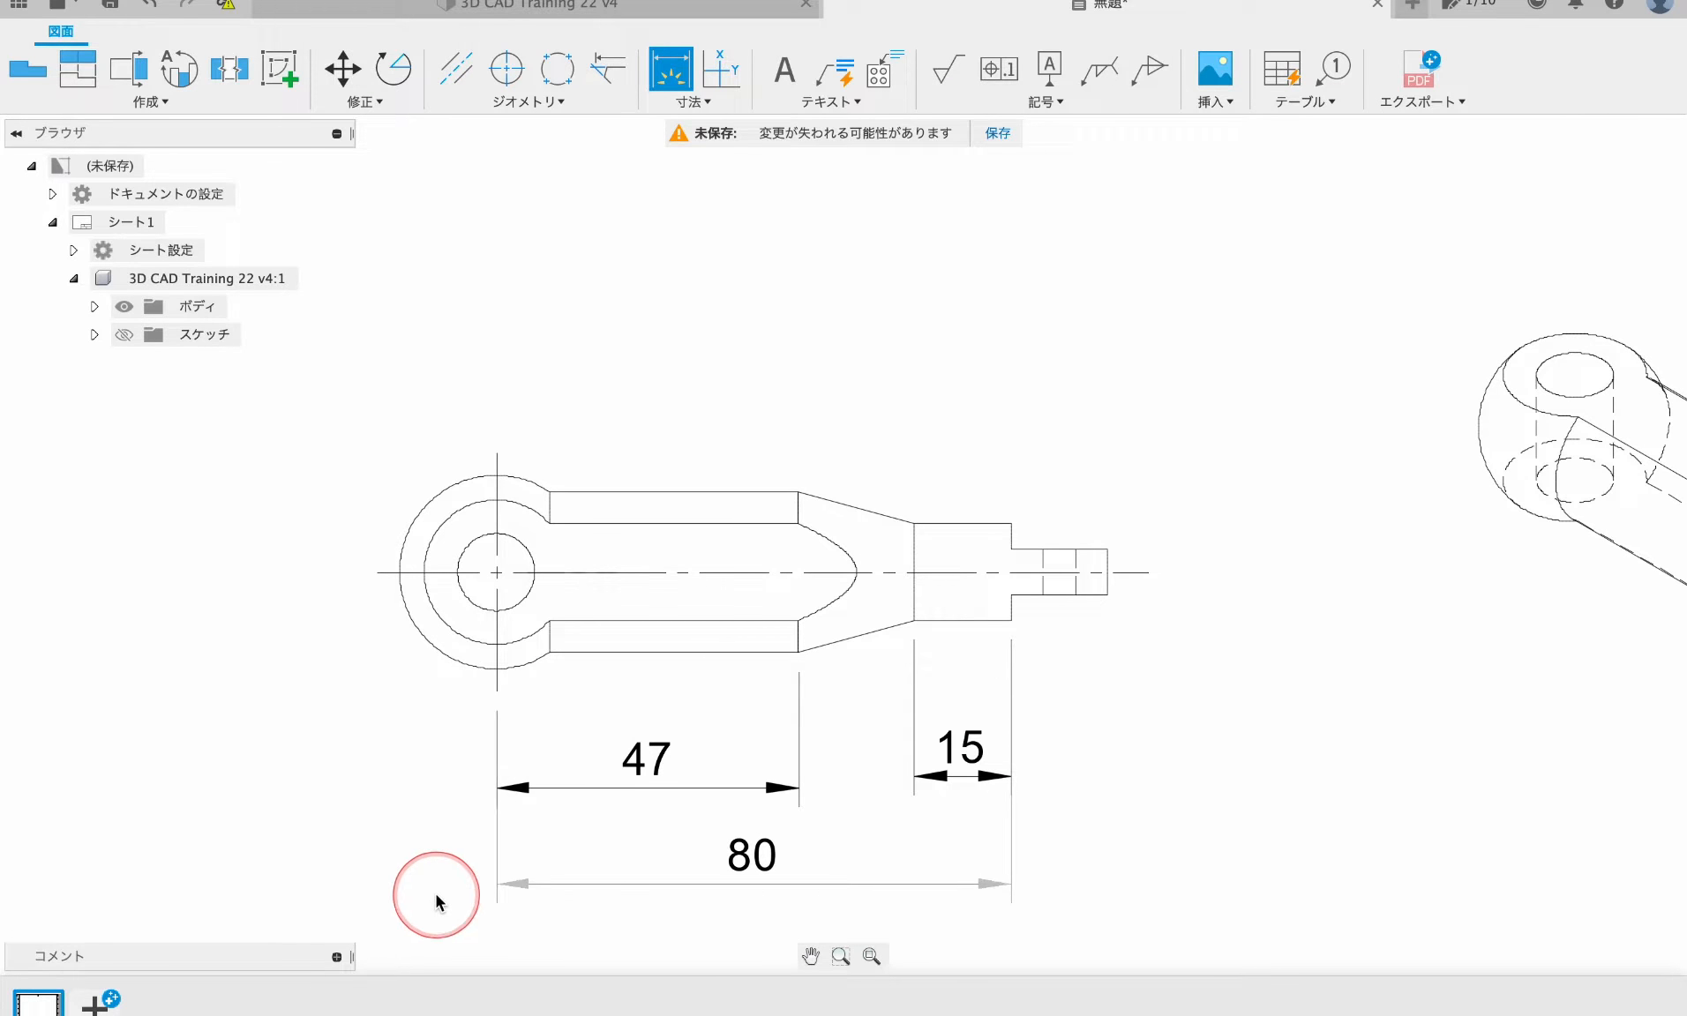
{"action": "left_click", "coordinate": [1100, 781]}
- Dimension the tongue's thickness in the top view, placed beyond its end
{"action": "scroll", "coordinate": [705, 370], "scroll_direction": "down", "scroll_amount": 5}
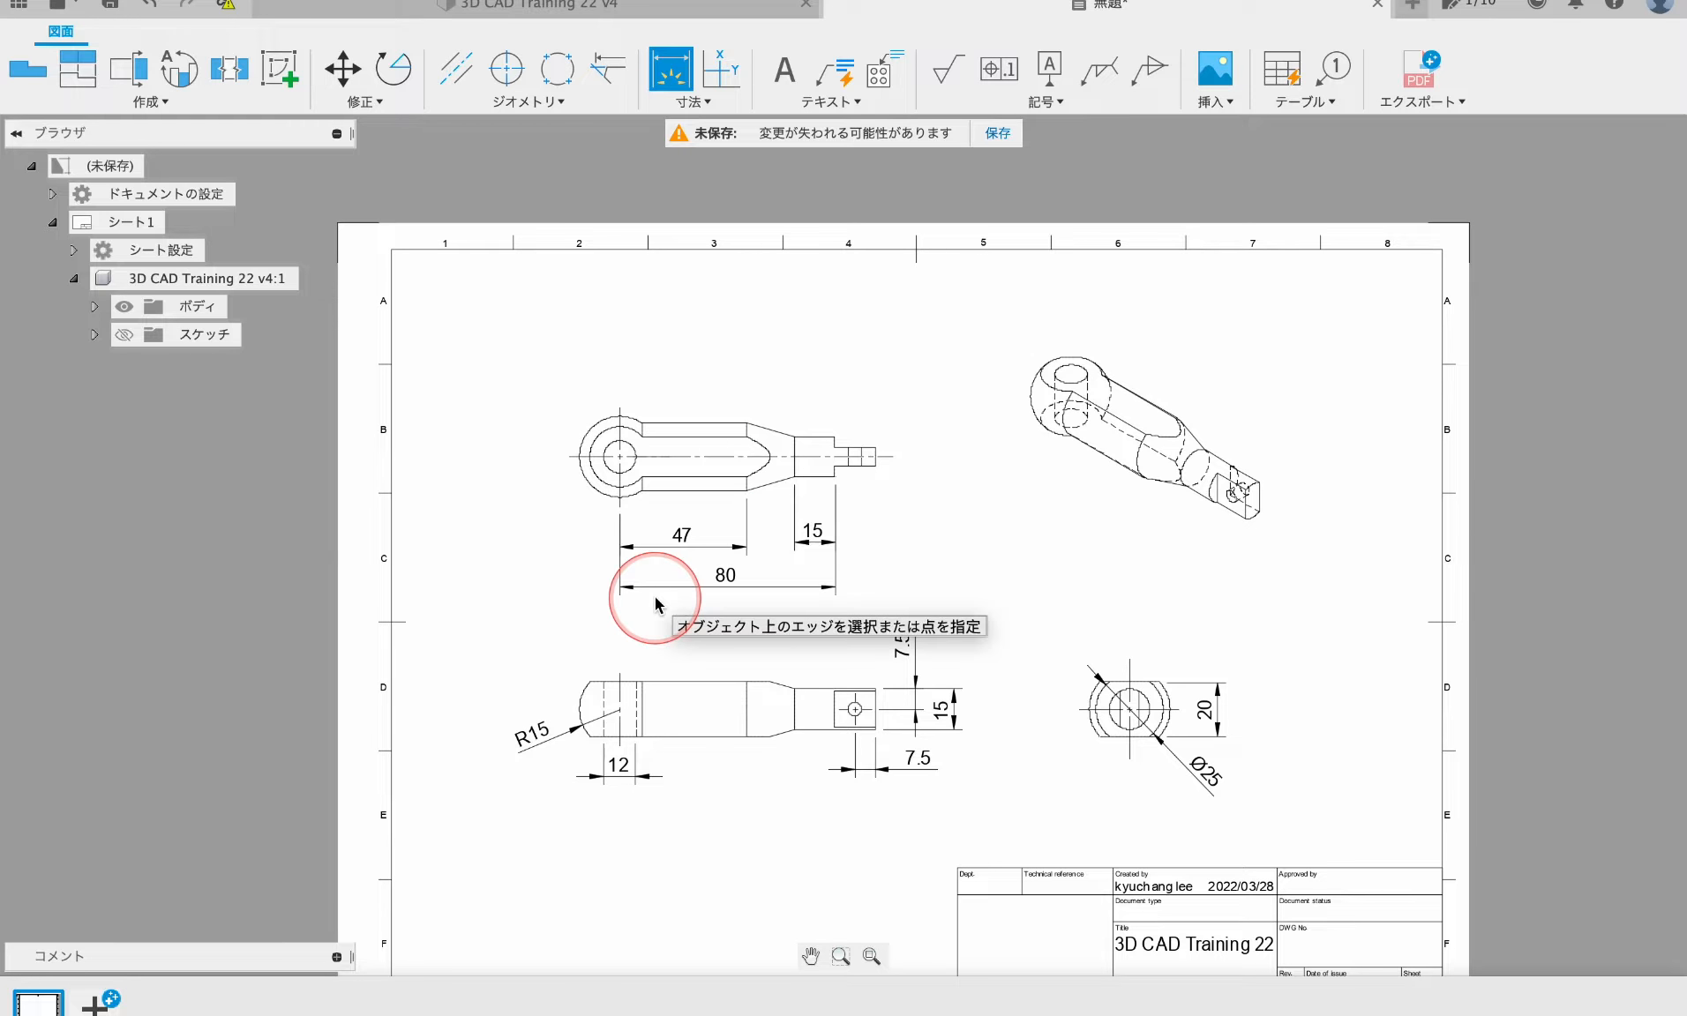
{"action": "scroll", "coordinate": [847, 530], "scroll_direction": "up", "scroll_amount": 3}
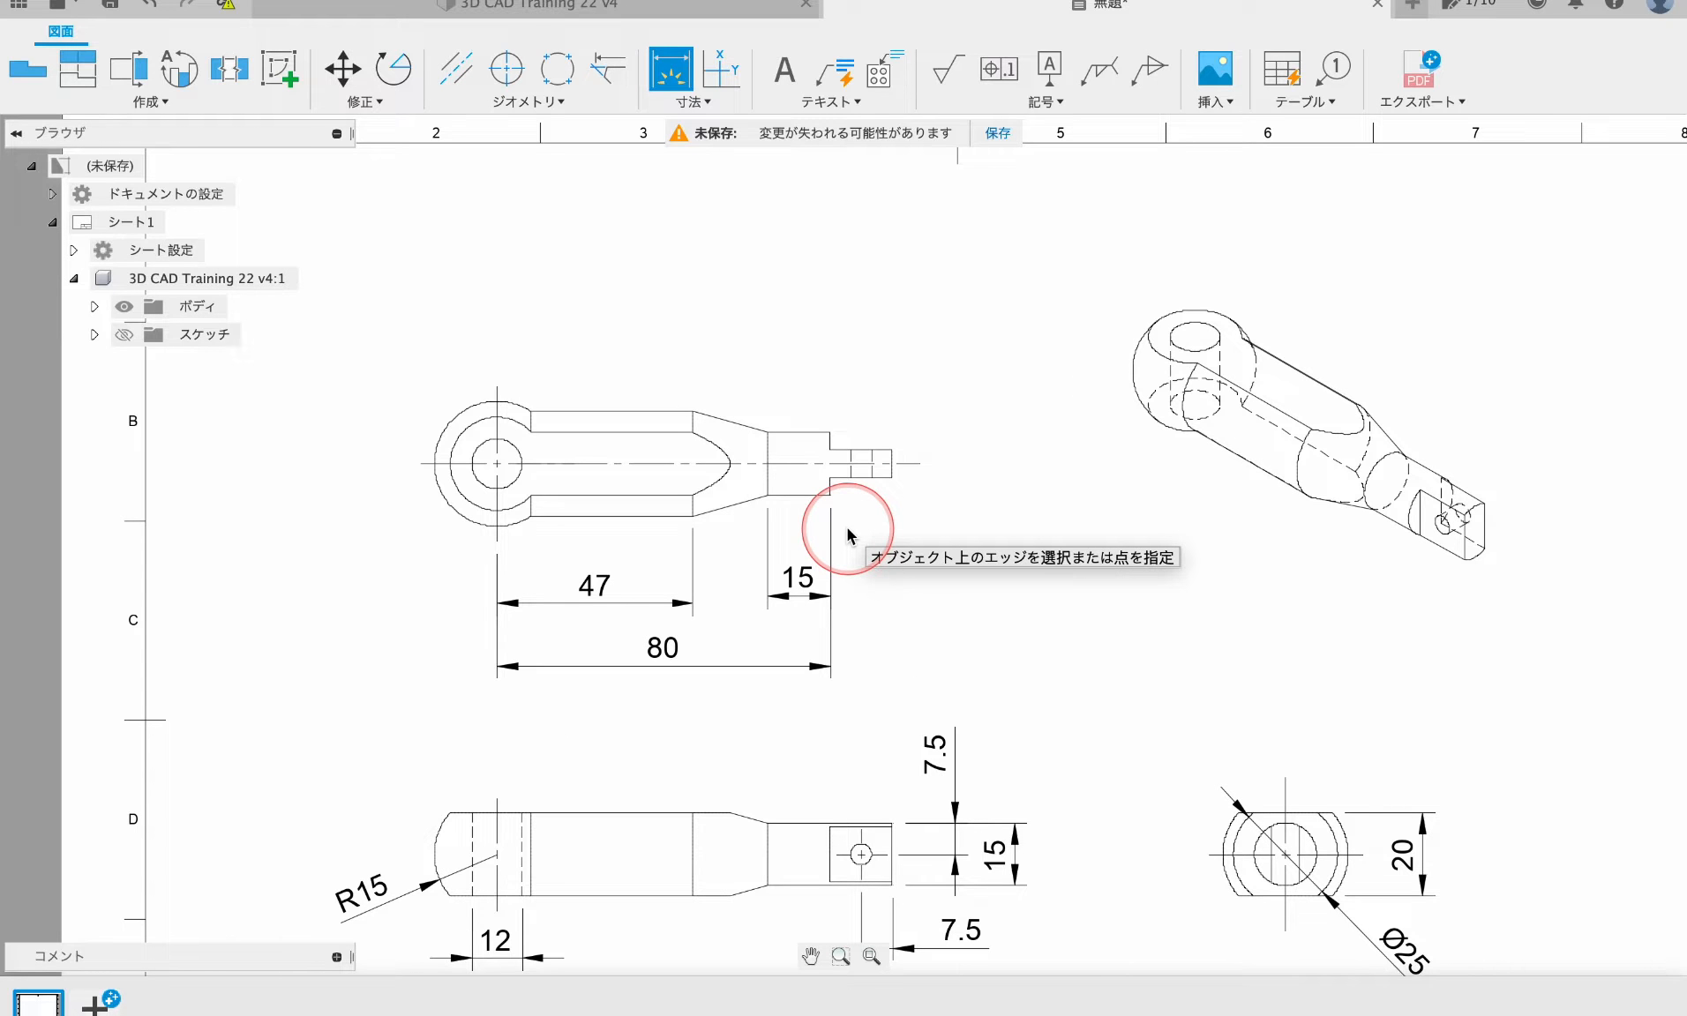
{"action": "left_click", "coordinate": [394, 68]}
{"action": "left_click", "coordinate": [583, 102]}
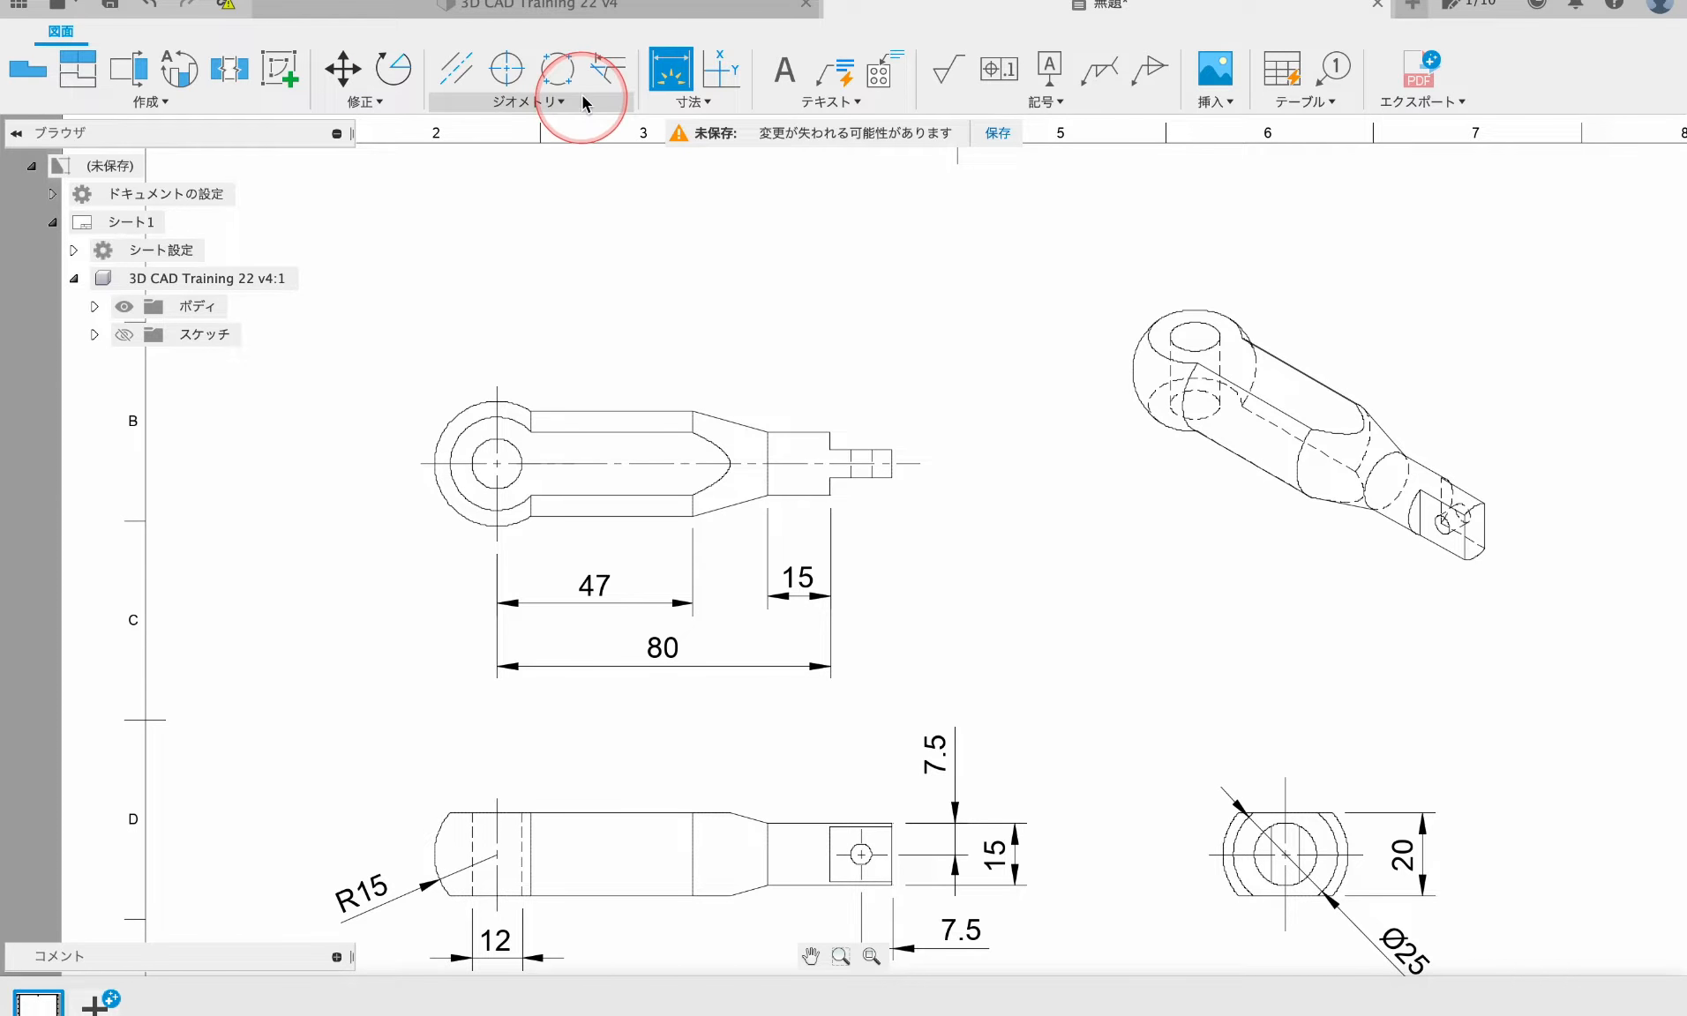
{"action": "left_click", "coordinate": [711, 121]}
{"action": "left_click", "coordinate": [873, 388]}
{"action": "left_click", "coordinate": [950, 535]}
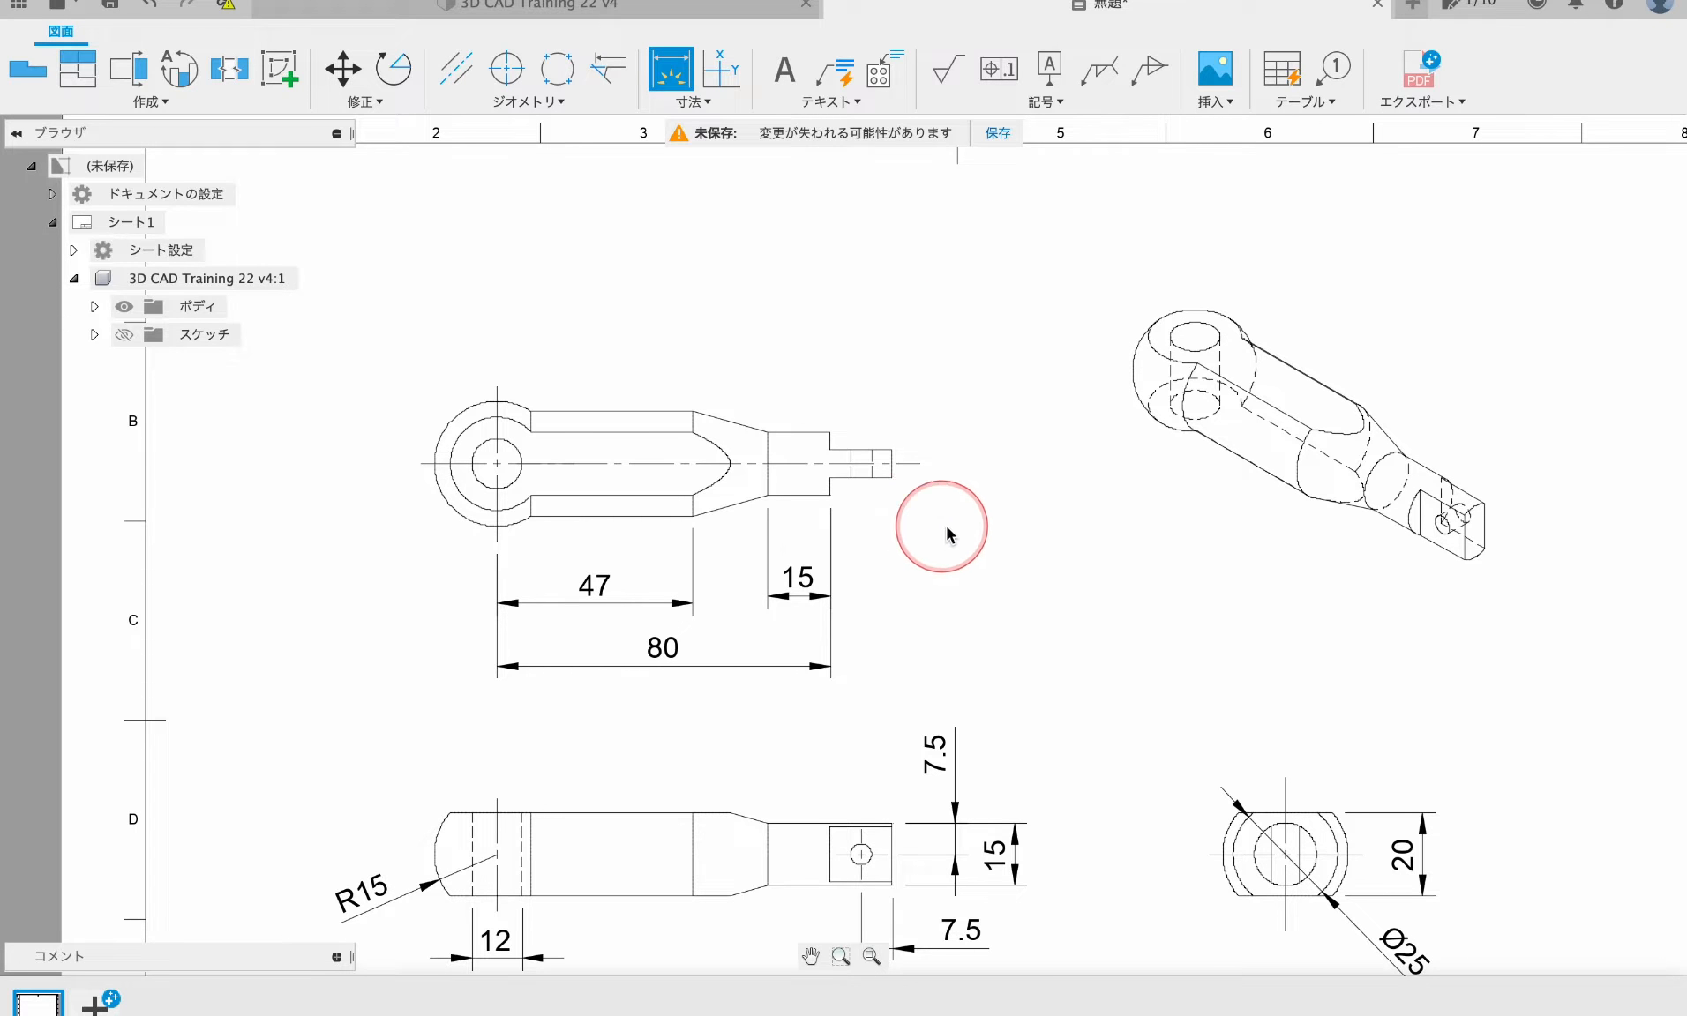
{"action": "scroll", "coordinate": [918, 441], "scroll_direction": "up", "scroll_amount": 3}
{"action": "left_click", "coordinate": [635, 26]}
{"action": "left_click", "coordinate": [963, 499]}
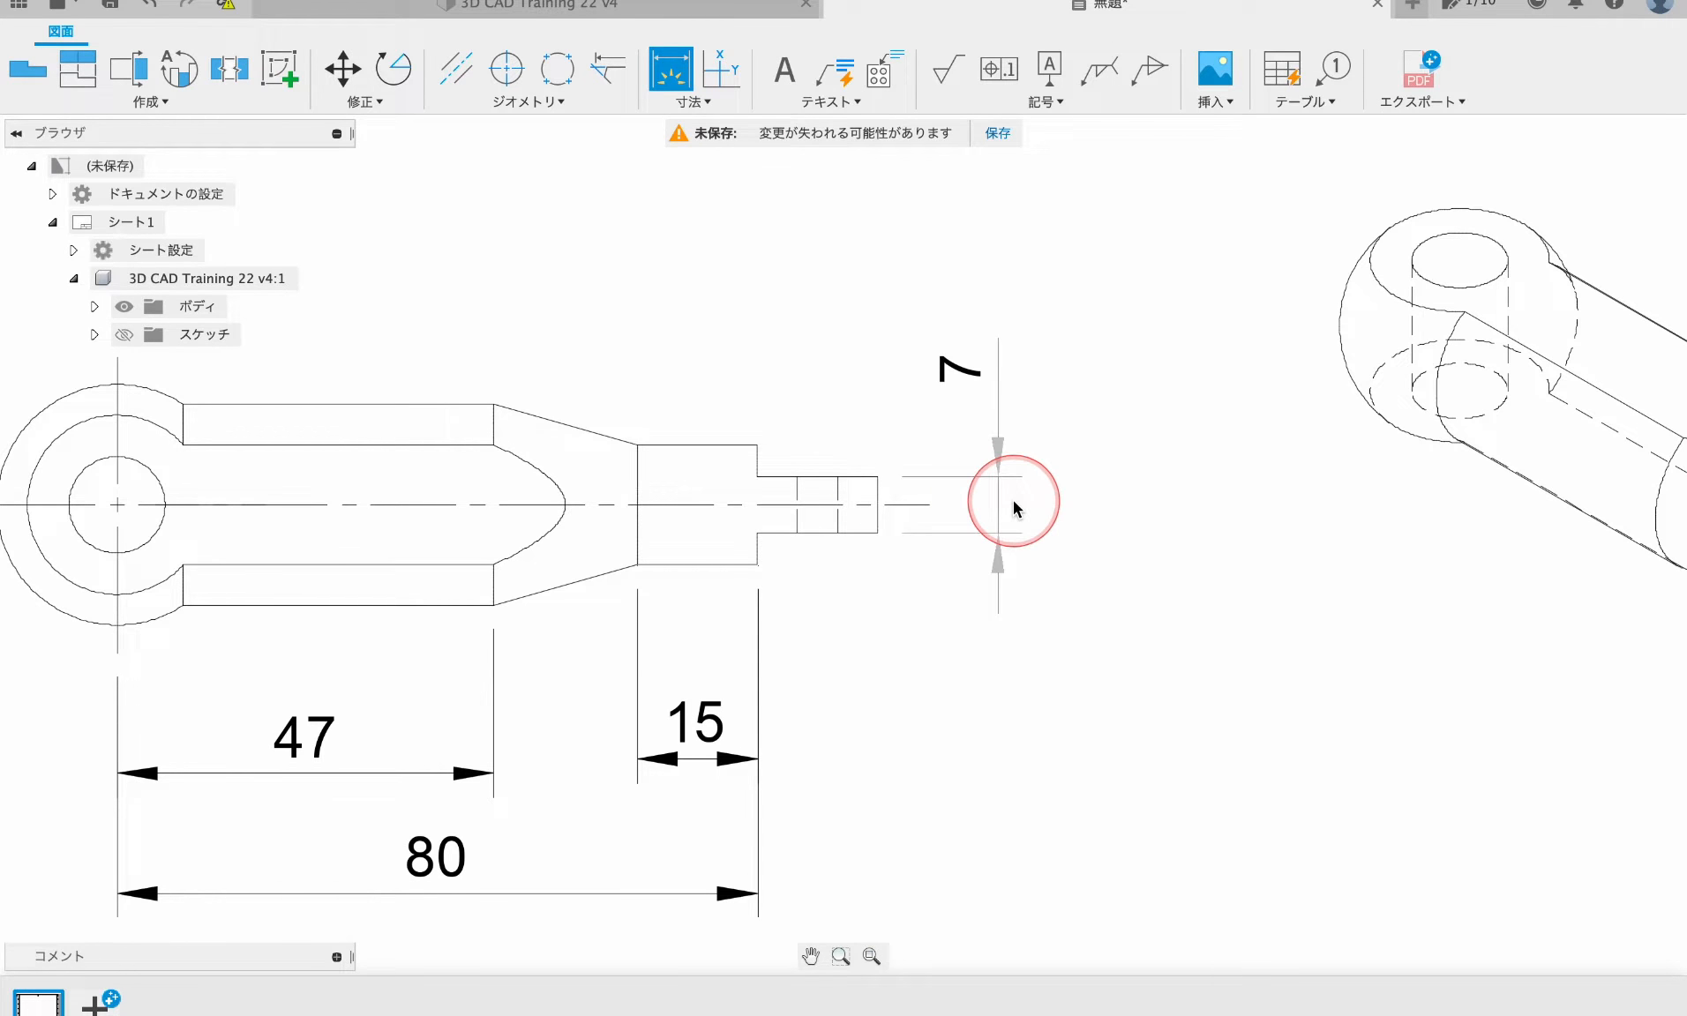
- Dimension the height of the straight section behind the tongue in the top view, outside the tongue thickness dimension
{"action": "scroll", "coordinate": [1041, 537], "scroll_direction": "down", "scroll_amount": 6}
{"action": "scroll", "coordinate": [1087, 760], "scroll_direction": "up", "scroll_amount": 5}
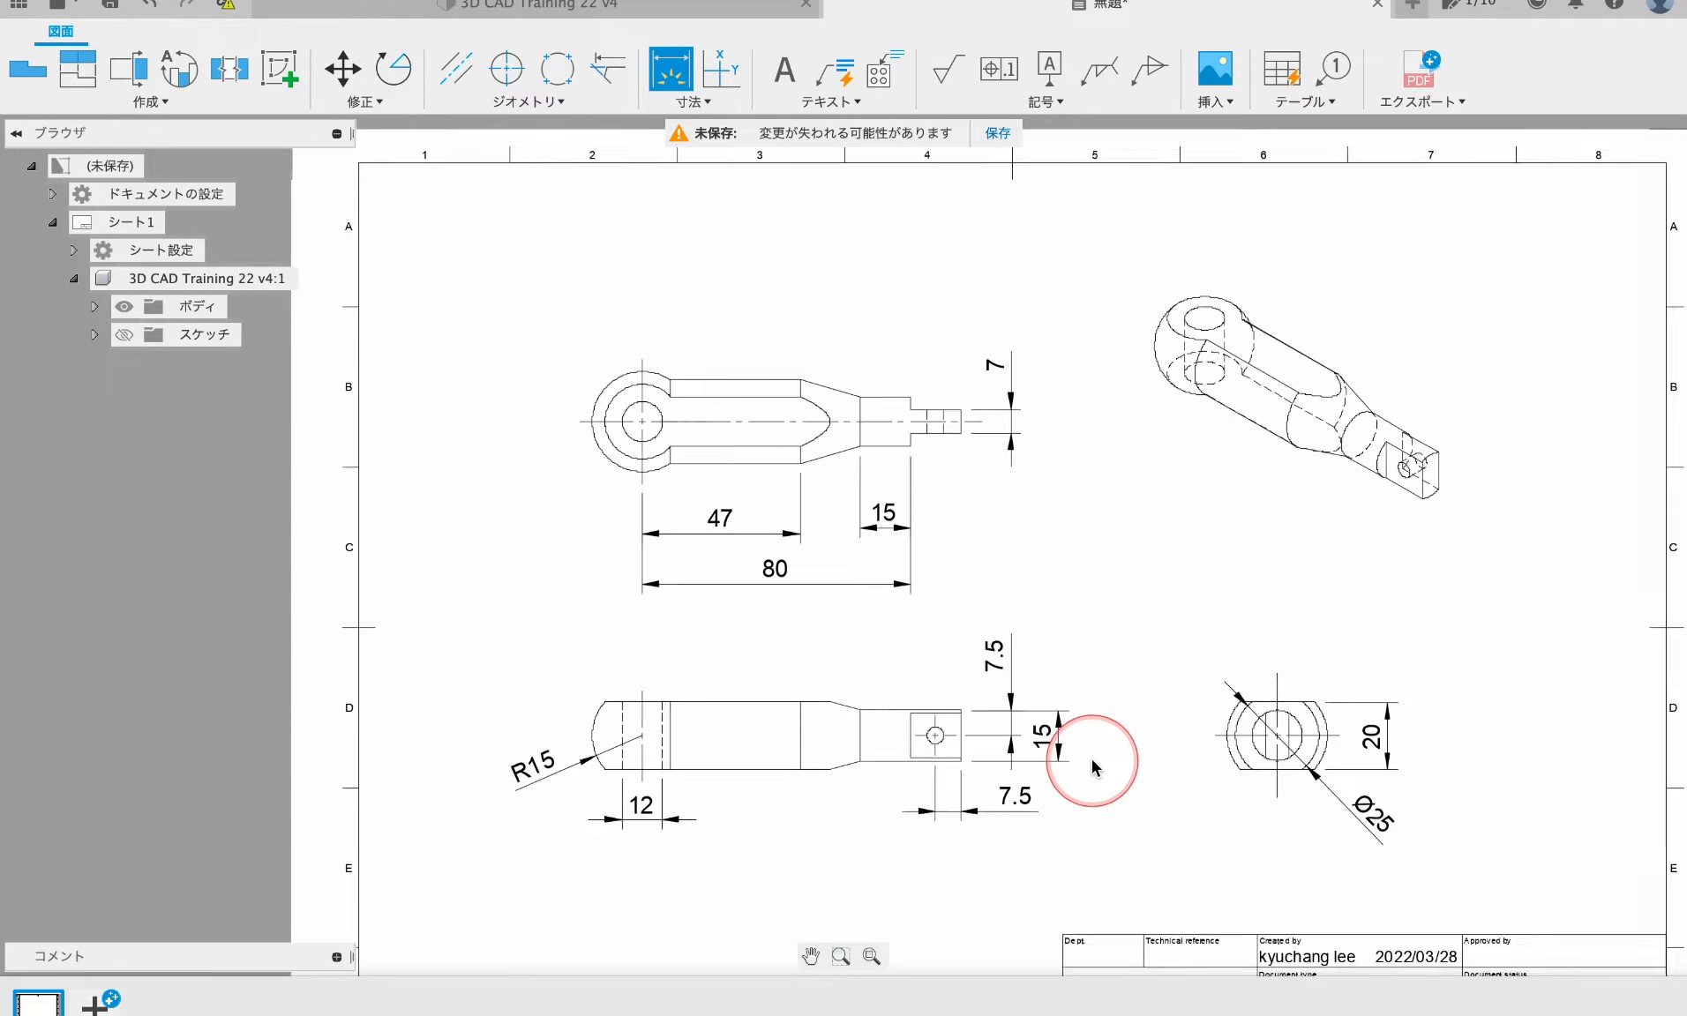
{"action": "left_click", "coordinate": [828, 269]}
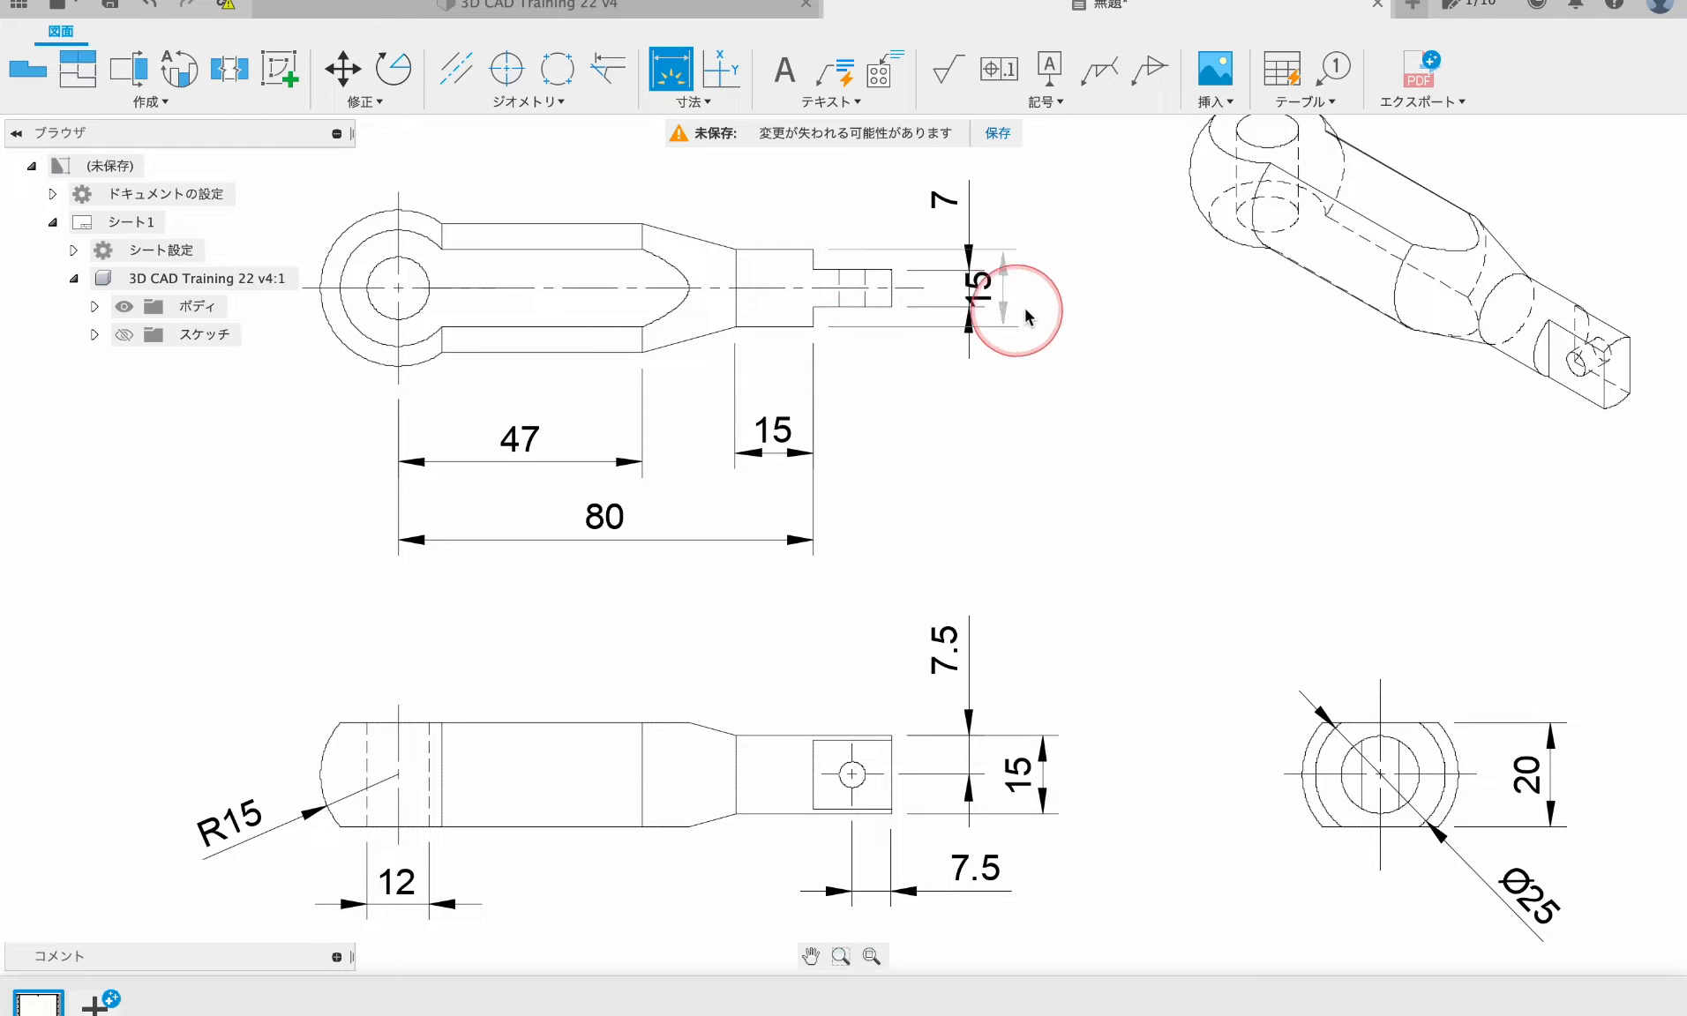
{"action": "left_click", "coordinate": [1056, 314]}
{"action": "key", "text": "Escape"}
- Reduce the annotation text size in the document settings so the dimensions are displayed smaller
{"action": "scroll", "coordinate": [1038, 381], "scroll_direction": "down", "scroll_amount": 3}
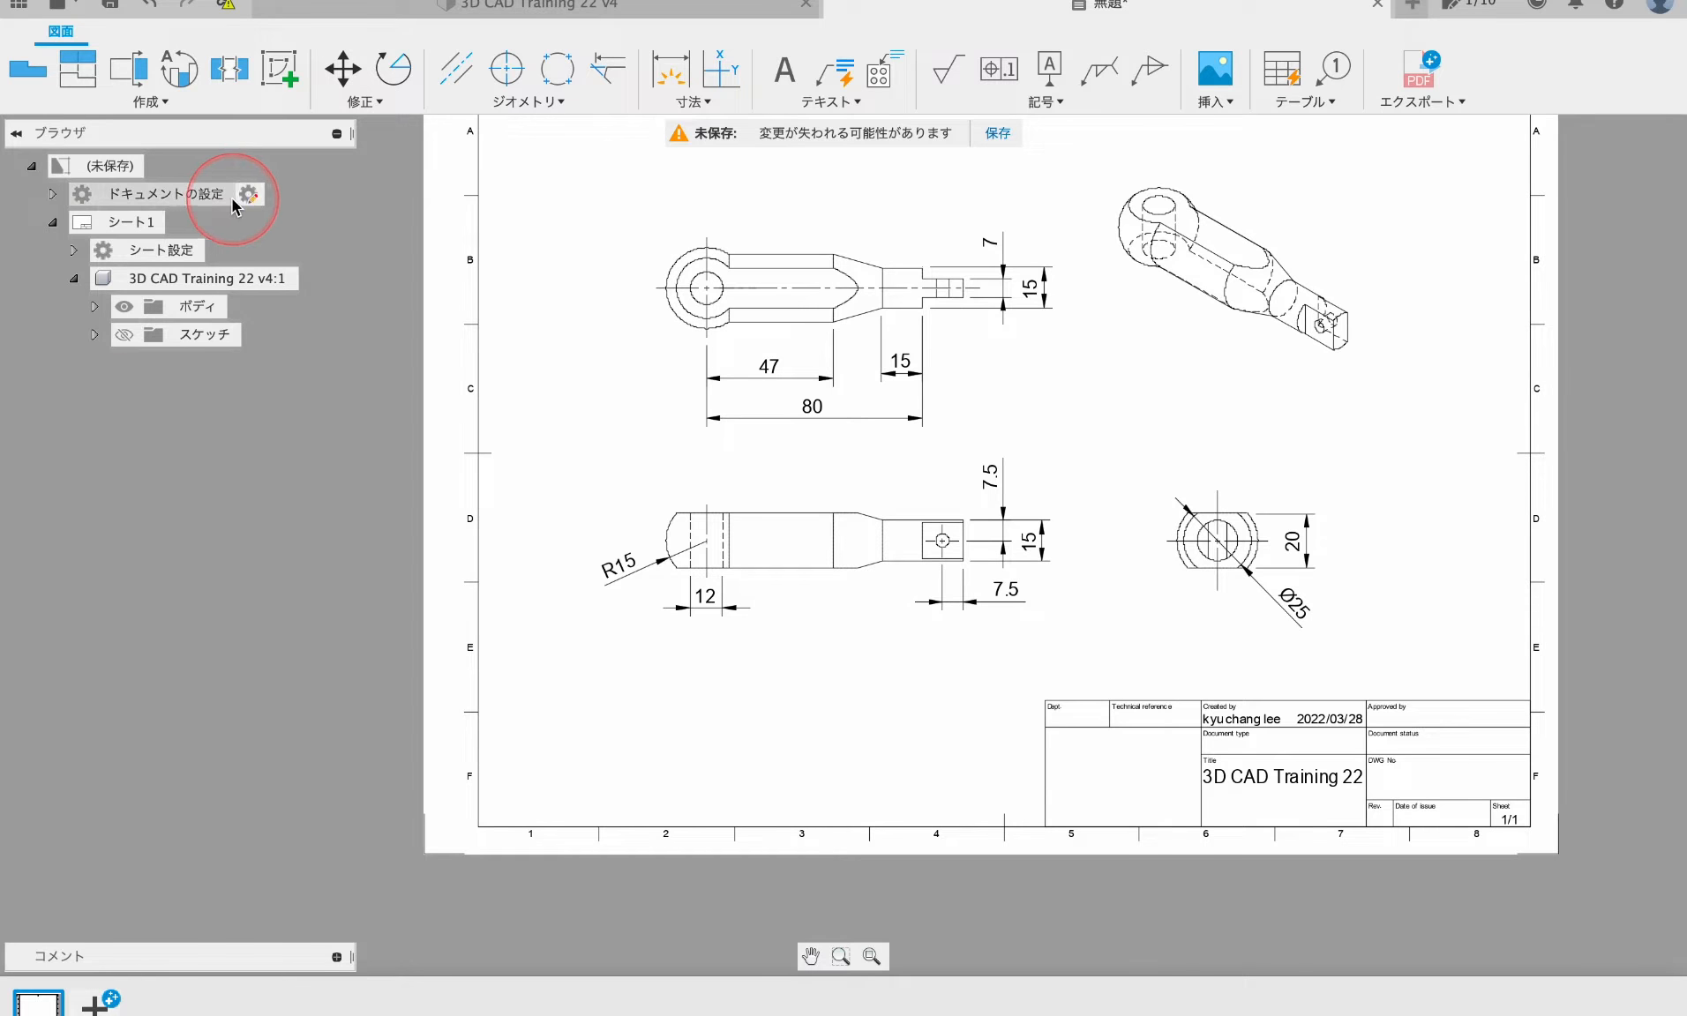
{"action": "left_click", "coordinate": [248, 196]}
{"action": "left_click", "coordinate": [1525, 553]}
{"action": "left_click", "coordinate": [1519, 579]}
{"action": "left_click", "coordinate": [1541, 922]}
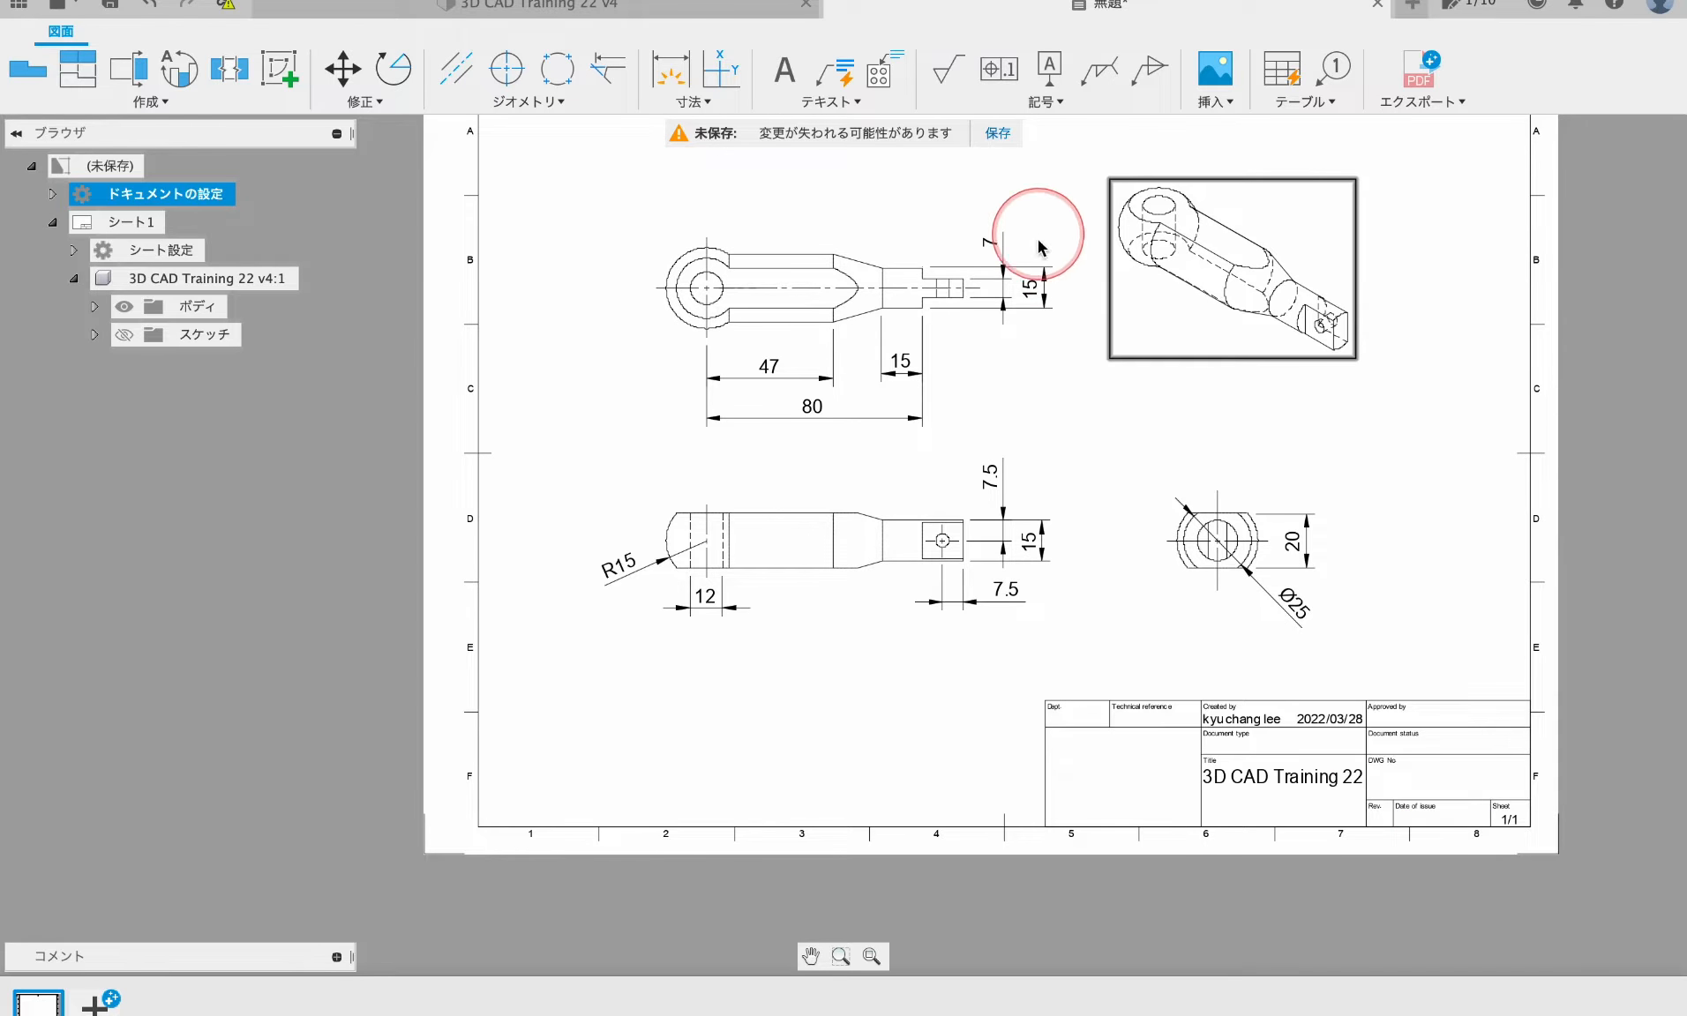
- Insert a diameter symbol before the straight section's height dimension in the top view
{"action": "scroll", "coordinate": [1069, 494], "scroll_direction": "up", "scroll_amount": 8}
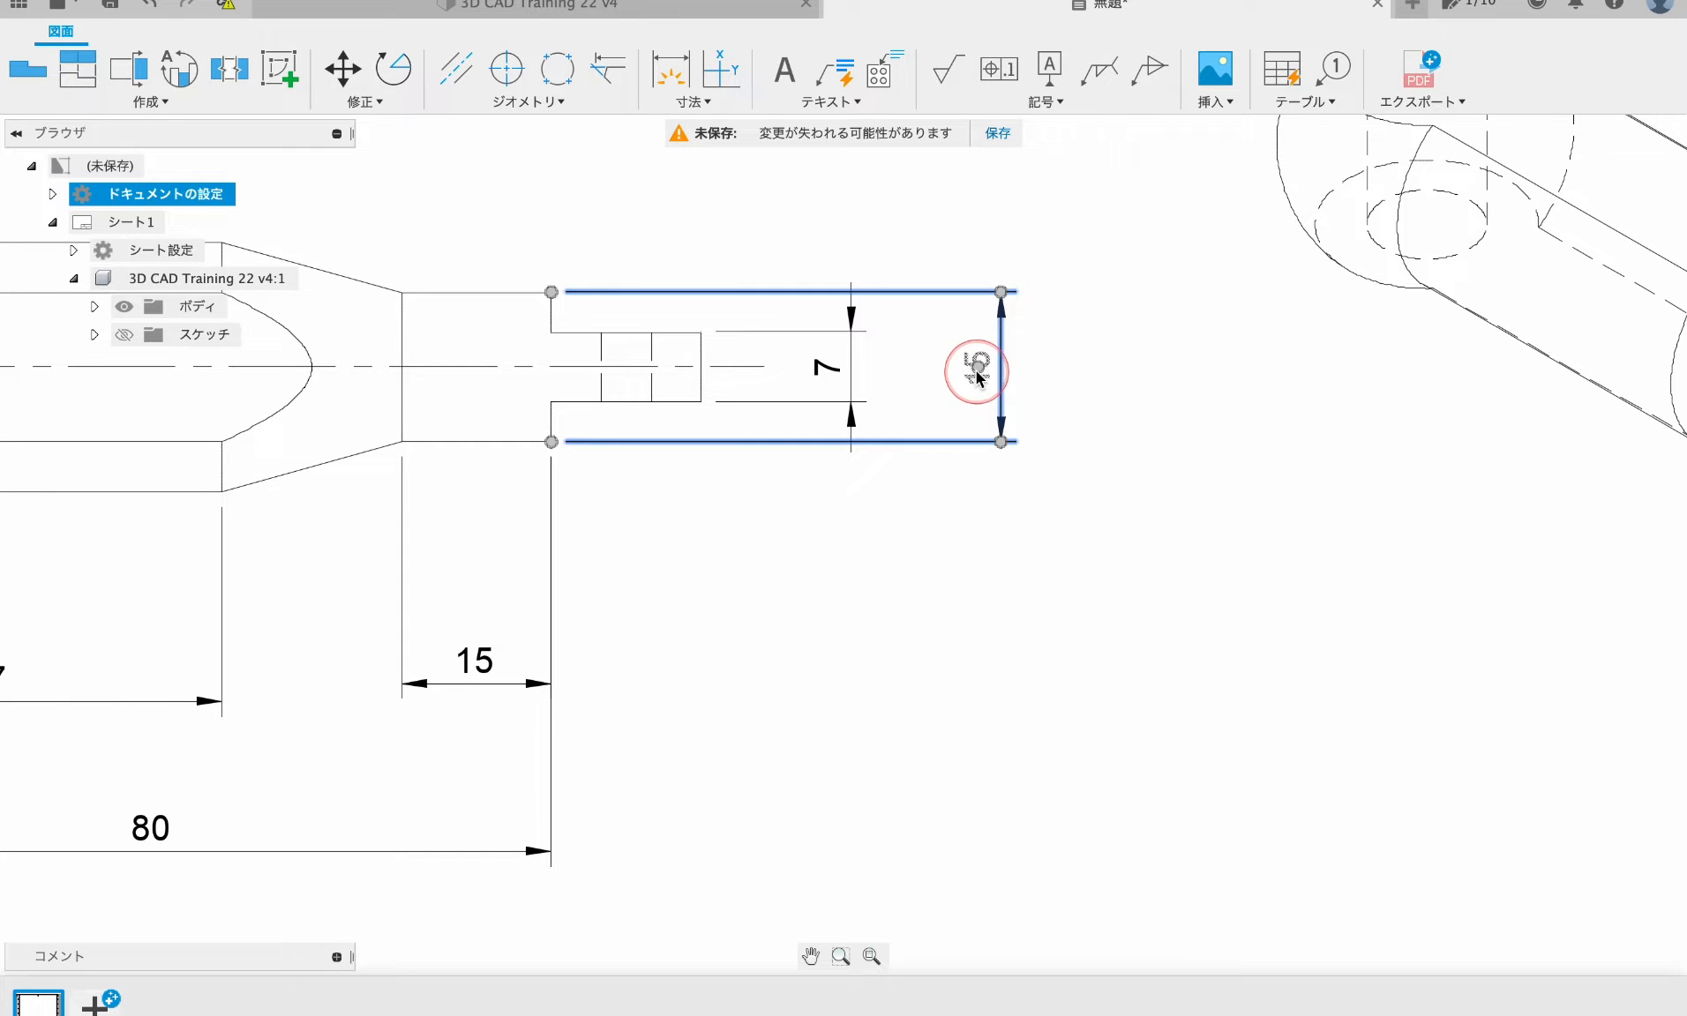
{"action": "double_click", "coordinate": [981, 367]}
{"action": "left_click", "coordinate": [1515, 236]}
{"action": "left_click", "coordinate": [1490, 269]}
{"action": "left_click", "coordinate": [1638, 523]}
- Insert a diameter symbol before the end-height dimension in the front view
{"action": "scroll", "coordinate": [1190, 600], "scroll_direction": "down", "scroll_amount": 2}
{"action": "middle_click_drag", "start_coordinate": [1189, 599], "coordinate": [1102, 124]}
{"action": "scroll", "coordinate": [964, 590], "scroll_direction": "up", "scroll_amount": 1}
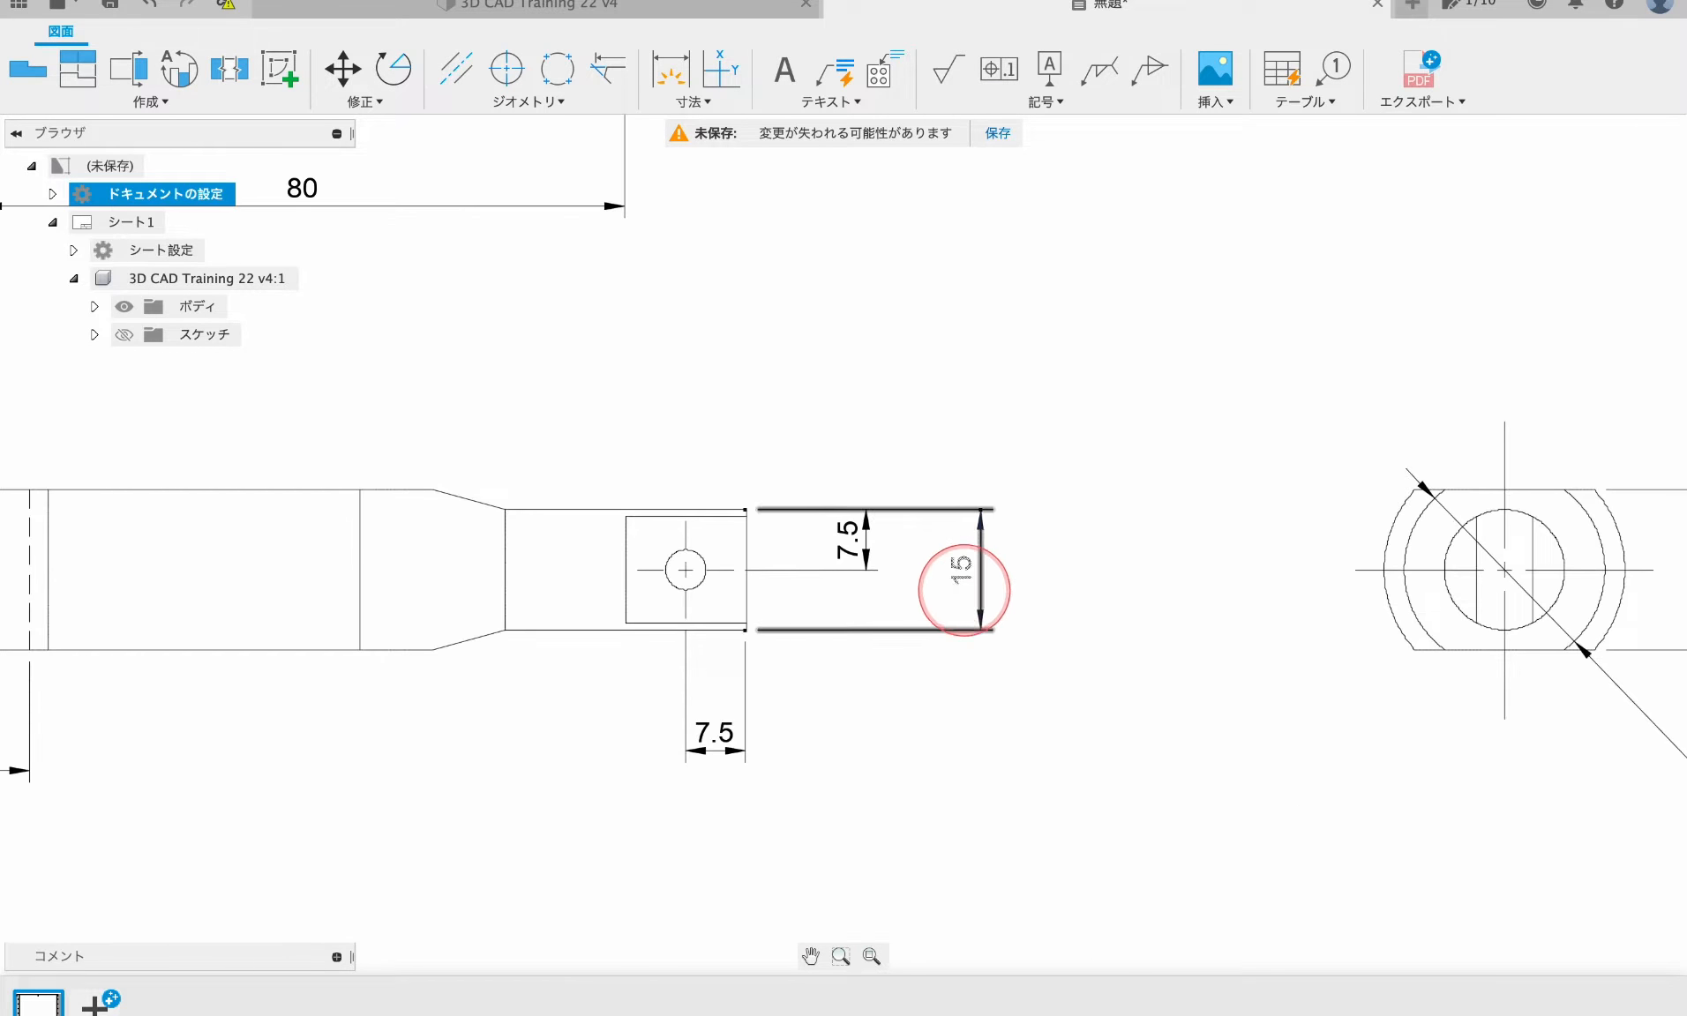
{"action": "scroll", "coordinate": [964, 590], "scroll_direction": "up", "scroll_amount": 2}
{"action": "double_click", "coordinate": [961, 603]}
{"action": "left_click", "coordinate": [1516, 238]}
{"action": "left_click", "coordinate": [1333, 505]}
- Insert a diameter symbol before the head's through-hole dimension in the front view
{"action": "scroll", "coordinate": [1333, 505], "scroll_direction": "down", "scroll_amount": 3}
{"action": "middle_click_drag", "start_coordinate": [1422, 582], "coordinate": [1273, 594]}
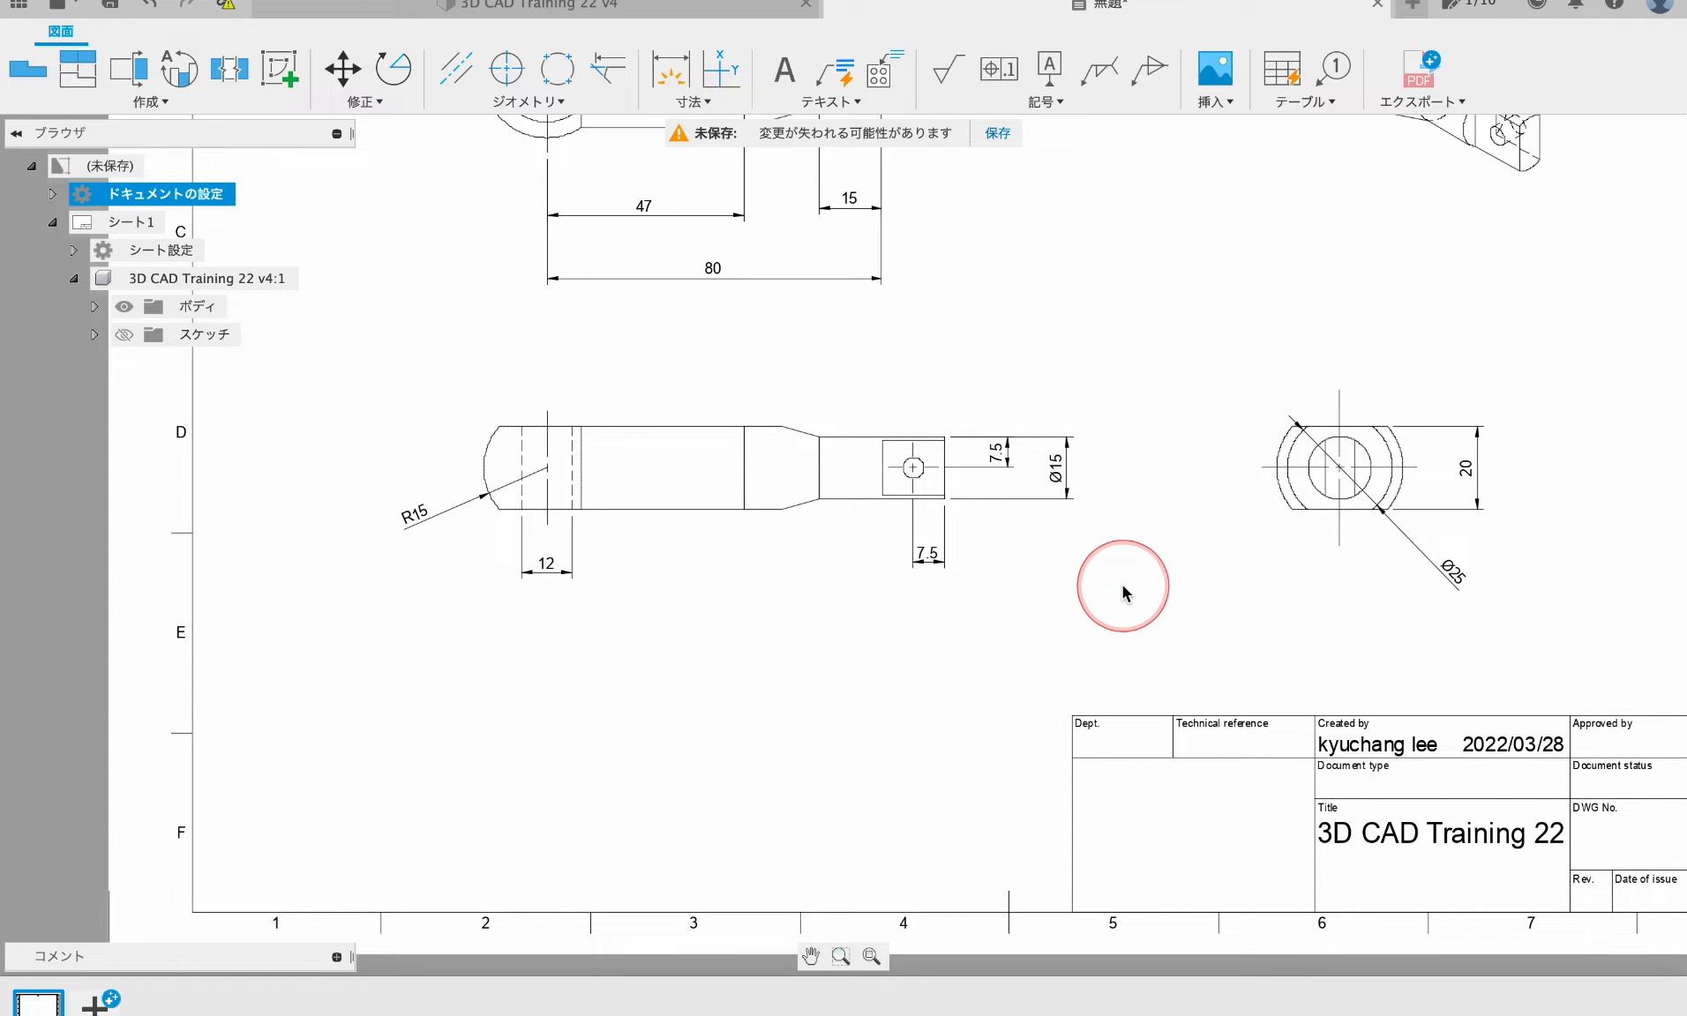
{"action": "middle_click_drag", "start_coordinate": [788, 638], "coordinate": [915, 647]}
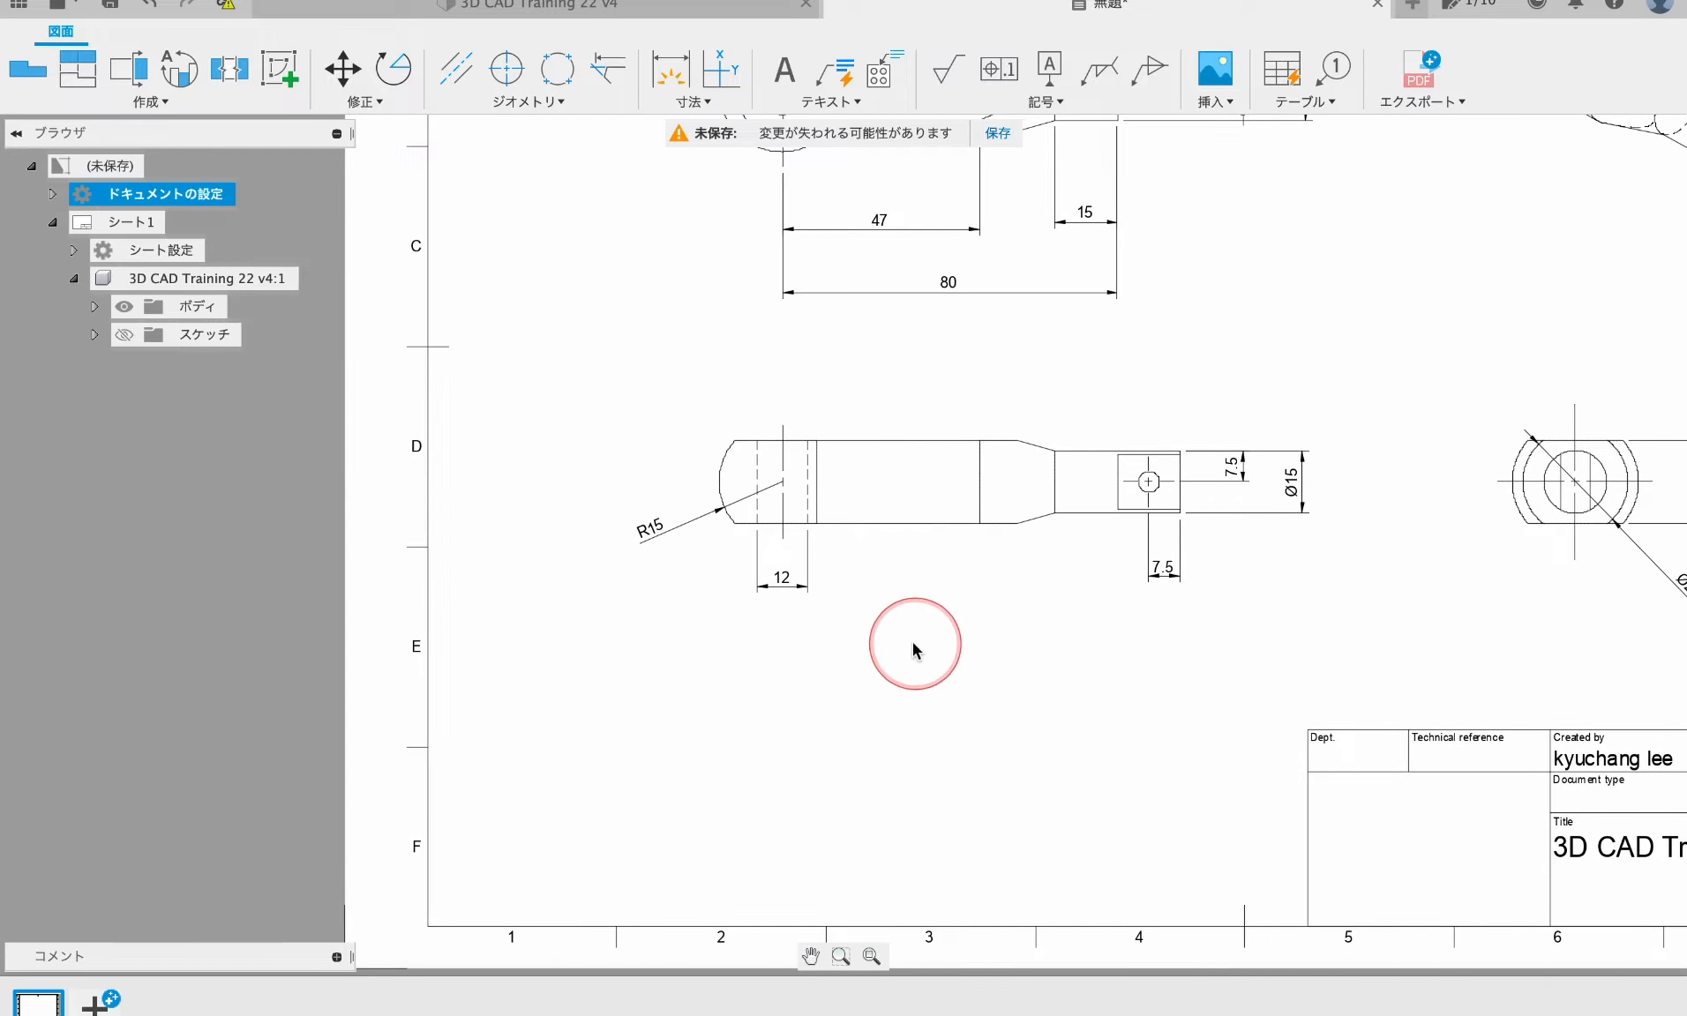
{"action": "scroll", "coordinate": [667, 611], "scroll_direction": "up", "scroll_amount": 3}
{"action": "double_click", "coordinate": [666, 607]}
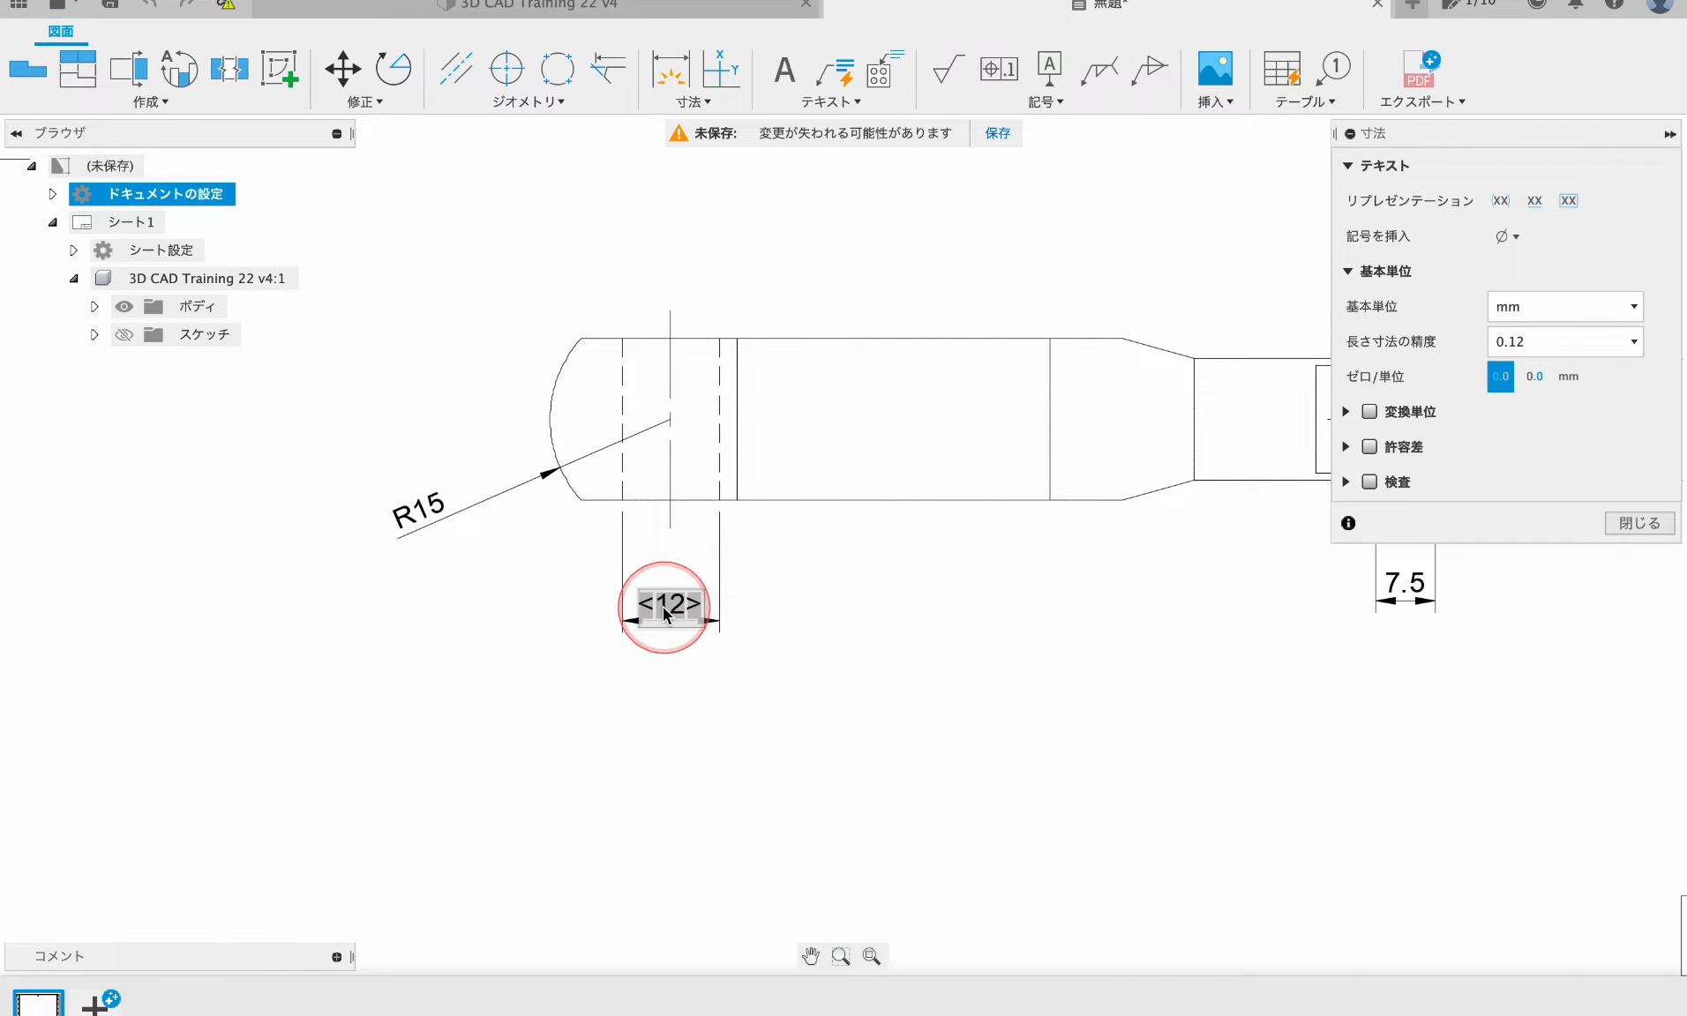
{"action": "left_click", "coordinate": [1506, 228]}
{"action": "left_click", "coordinate": [1066, 511]}
- Move the radius dimension of the rounded head closer to its arc in the front view
{"action": "scroll", "coordinate": [1065, 512], "scroll_direction": "down", "scroll_amount": 3}
{"action": "scroll", "coordinate": [710, 444], "scroll_direction": "up", "scroll_amount": 3}
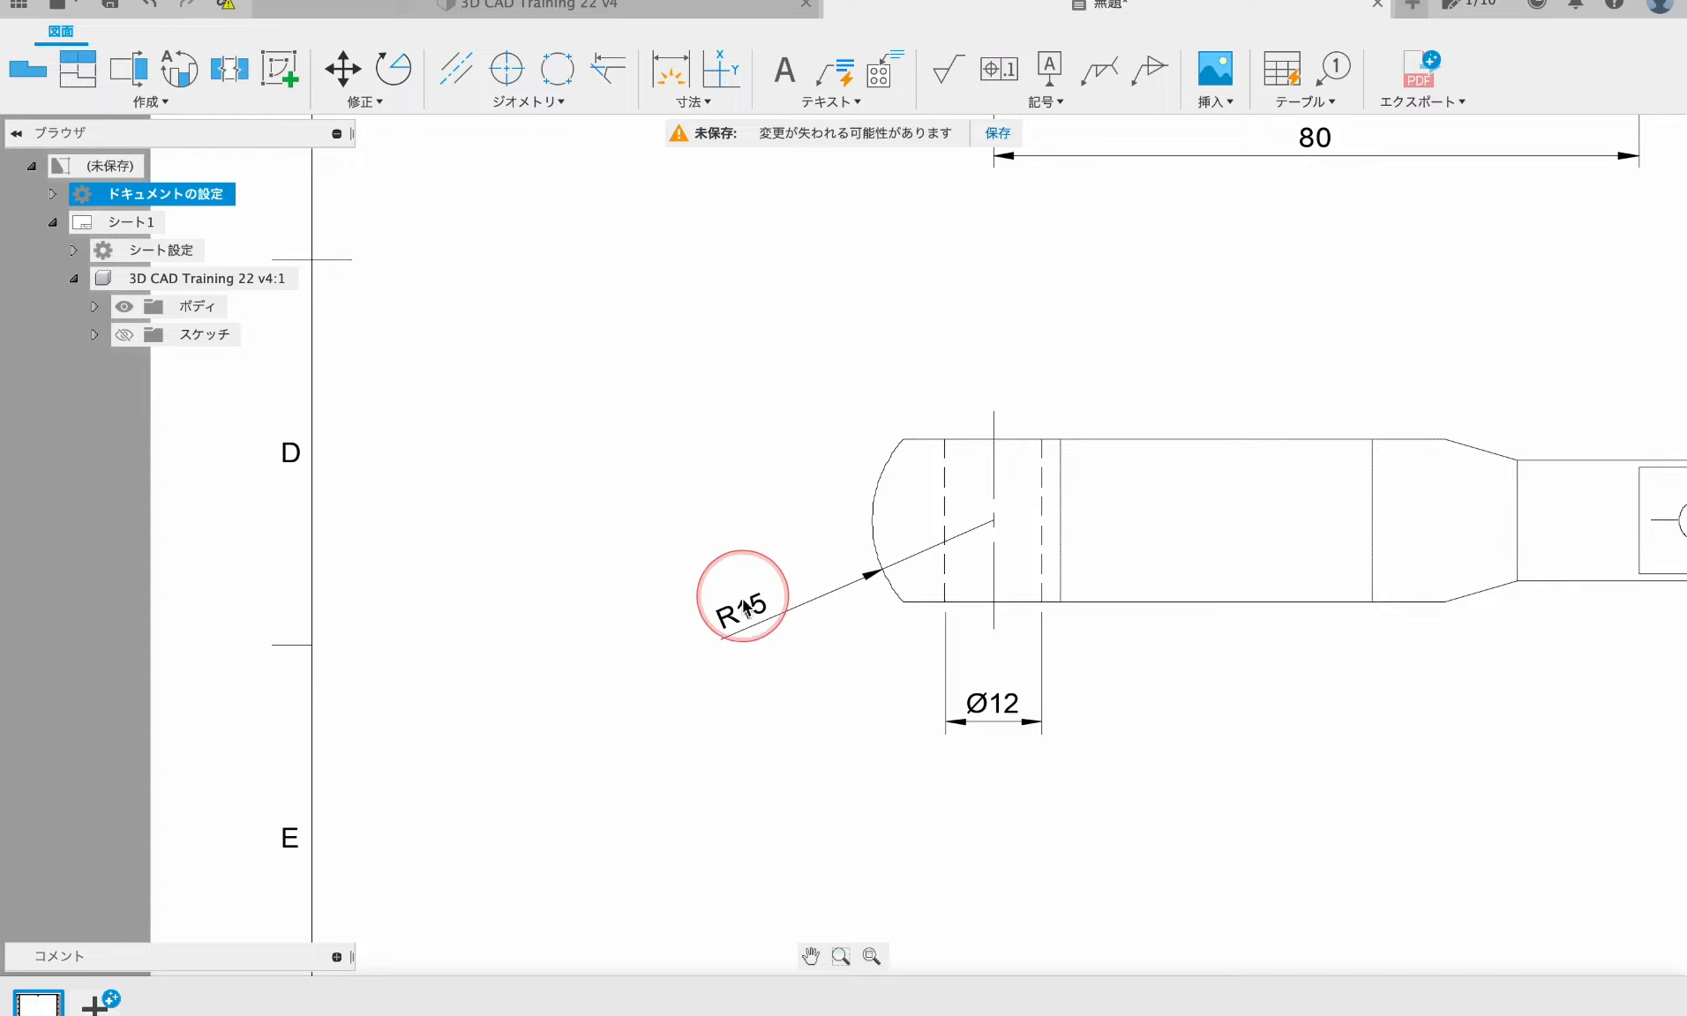
{"action": "left_click", "coordinate": [818, 606]}
{"action": "scroll", "coordinate": [882, 346], "scroll_direction": "down", "scroll_amount": 2}
{"action": "middle_click_drag", "start_coordinate": [835, 350], "coordinate": [633, 637]}
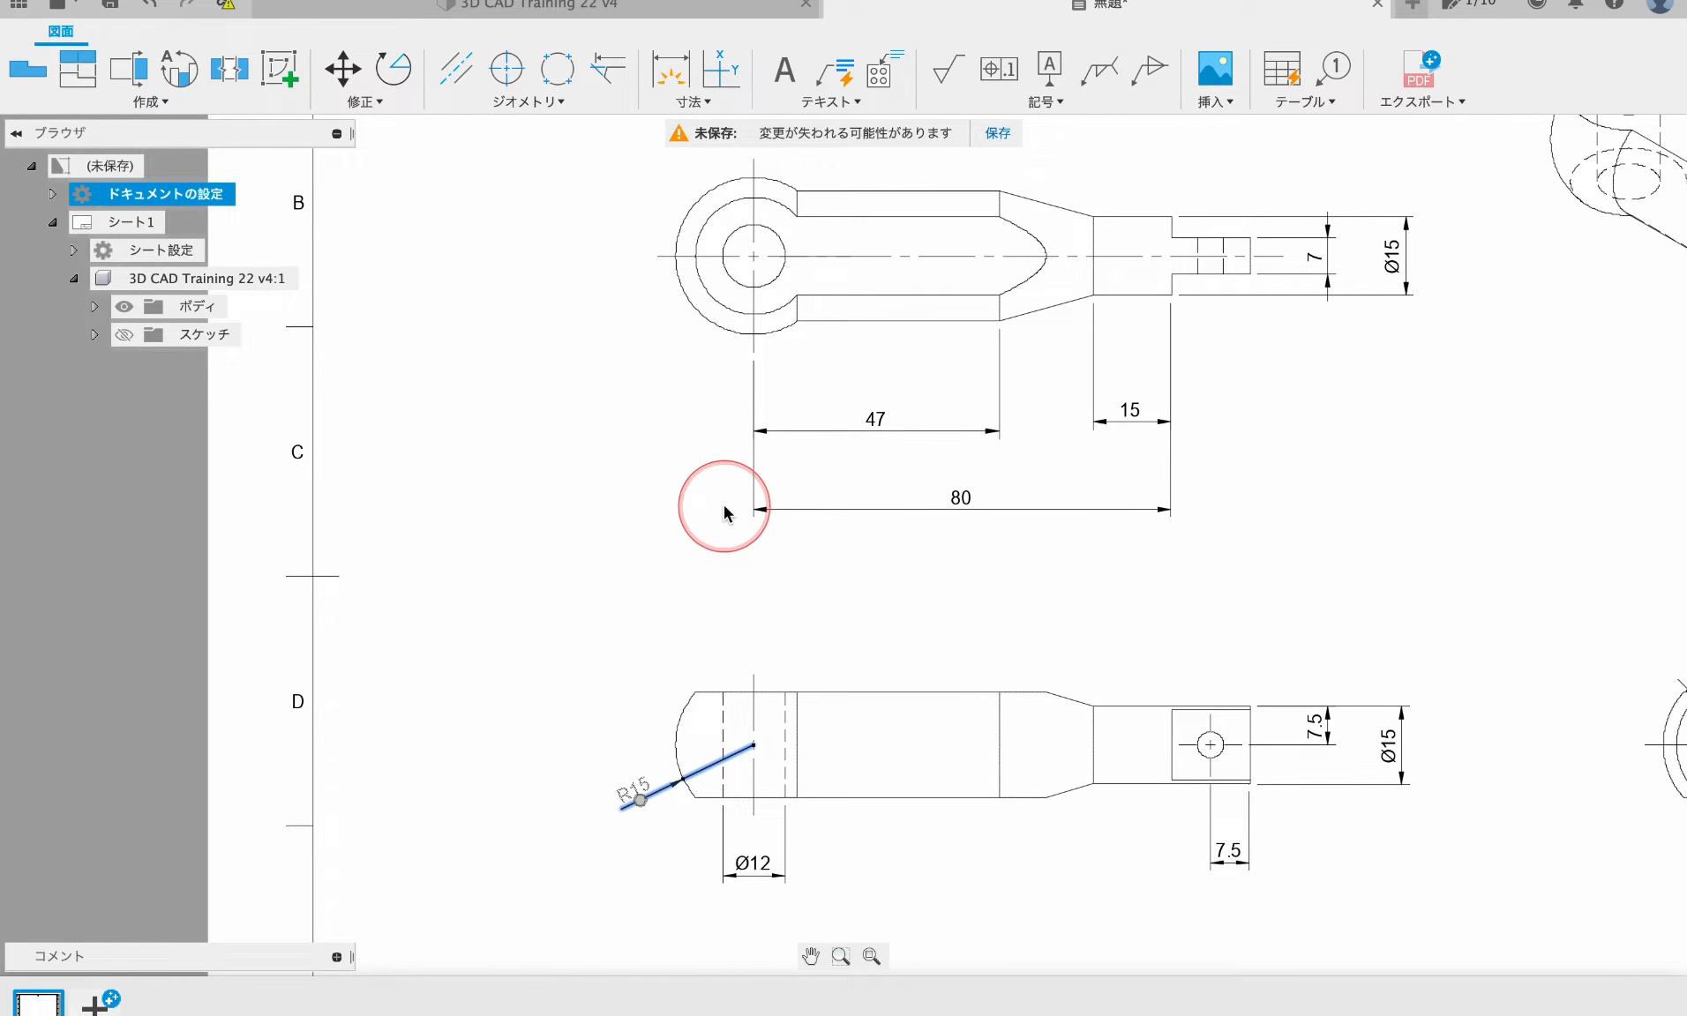
- Align the straight section's 15 dimension in line with the 47 body-length dimension below the top view
{"action": "scroll", "coordinate": [1170, 299], "scroll_direction": "up", "scroll_amount": 1}
{"action": "left_click_drag", "start_coordinate": [833, 456], "coordinate": [807, 433]}
{"action": "left_click", "coordinate": [802, 452]}
{"action": "left_click", "coordinate": [694, 101]}
{"action": "left_click", "coordinate": [706, 343]}
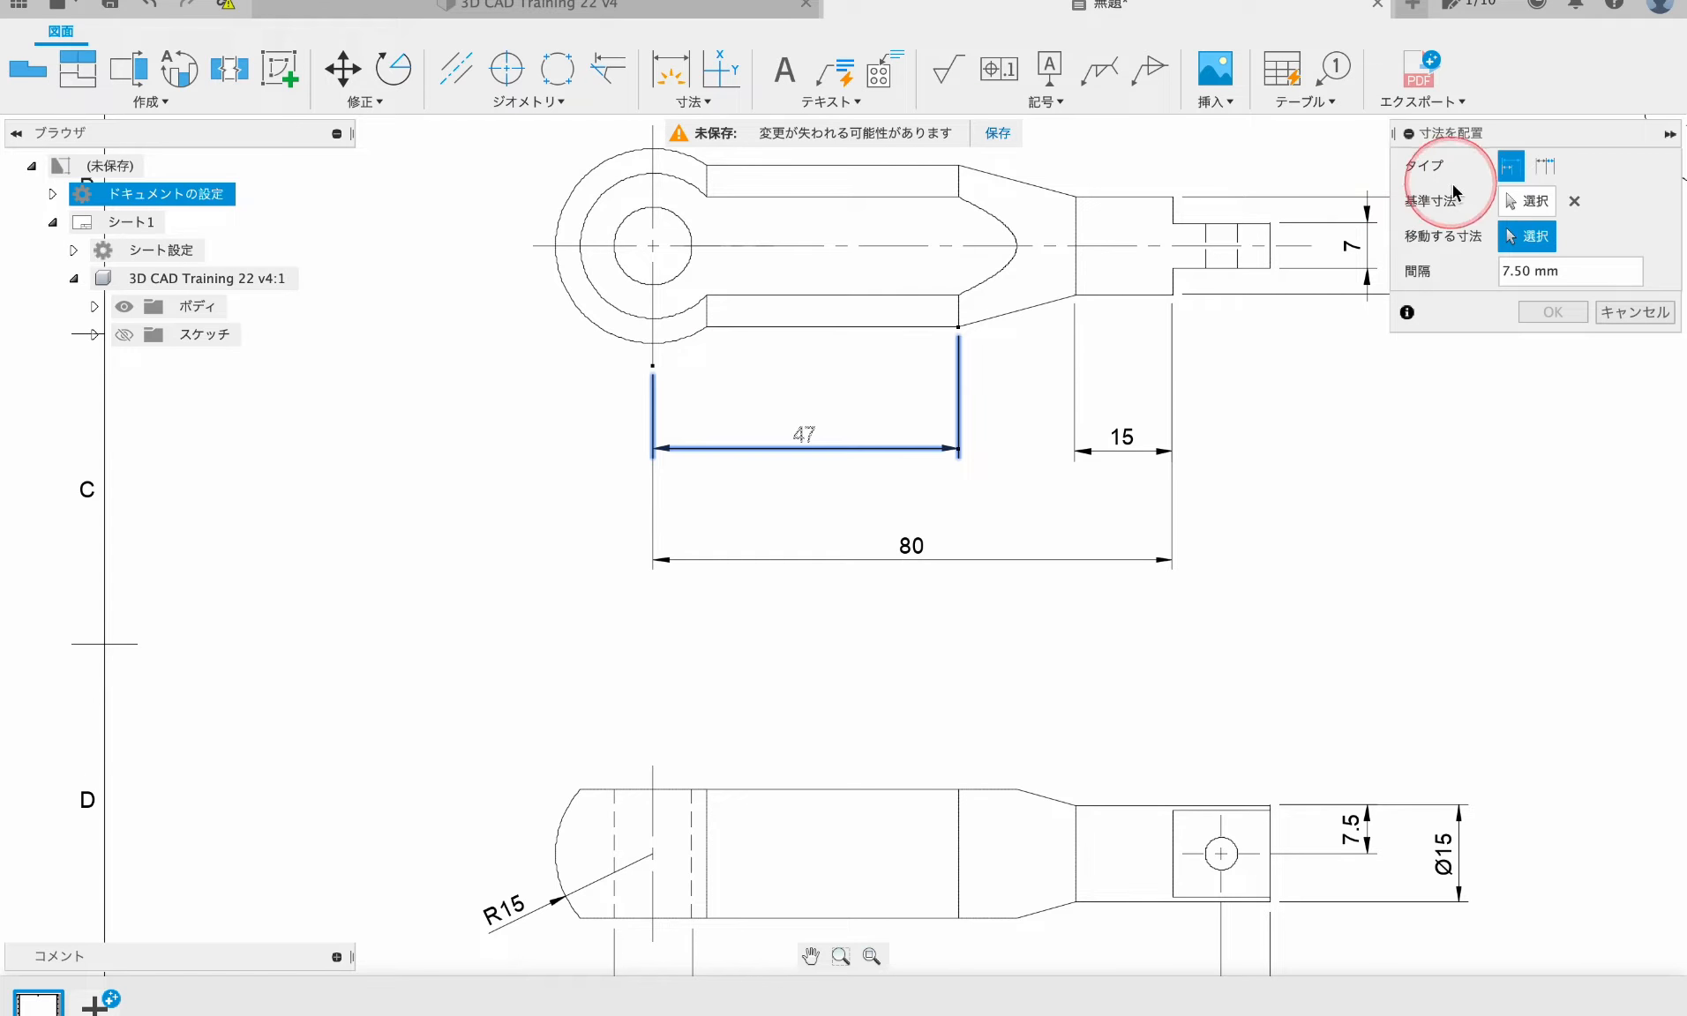
{"action": "left_click", "coordinate": [1545, 166]}
{"action": "left_click", "coordinate": [1114, 445]}
{"action": "key", "text": "Return"}
{"action": "scroll", "coordinate": [1045, 559], "scroll_direction": "down", "scroll_amount": 4}
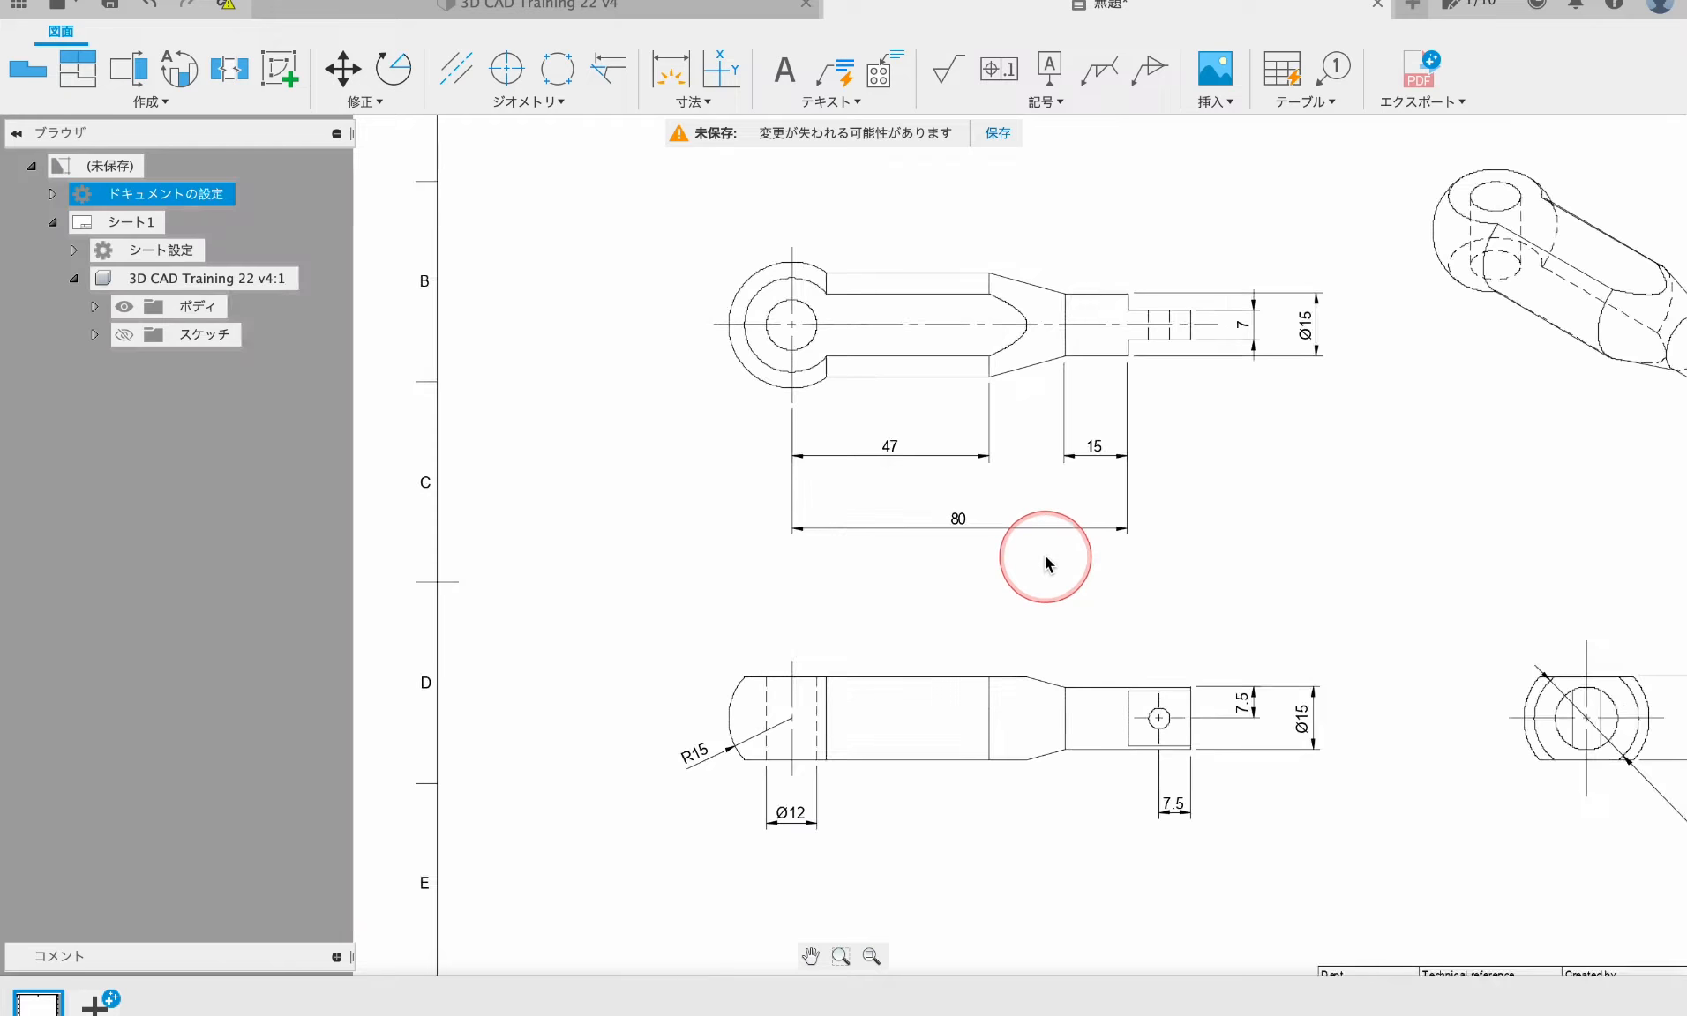
- Stack the top view's 80 overall-length dimension below the 47 dimension with 7.50 mm spacing
{"action": "scroll", "coordinate": [1023, 559], "scroll_direction": "up", "scroll_amount": 4}
{"action": "right_click", "coordinate": [1307, 480]}
{"action": "left_click", "coordinate": [1281, 397]}
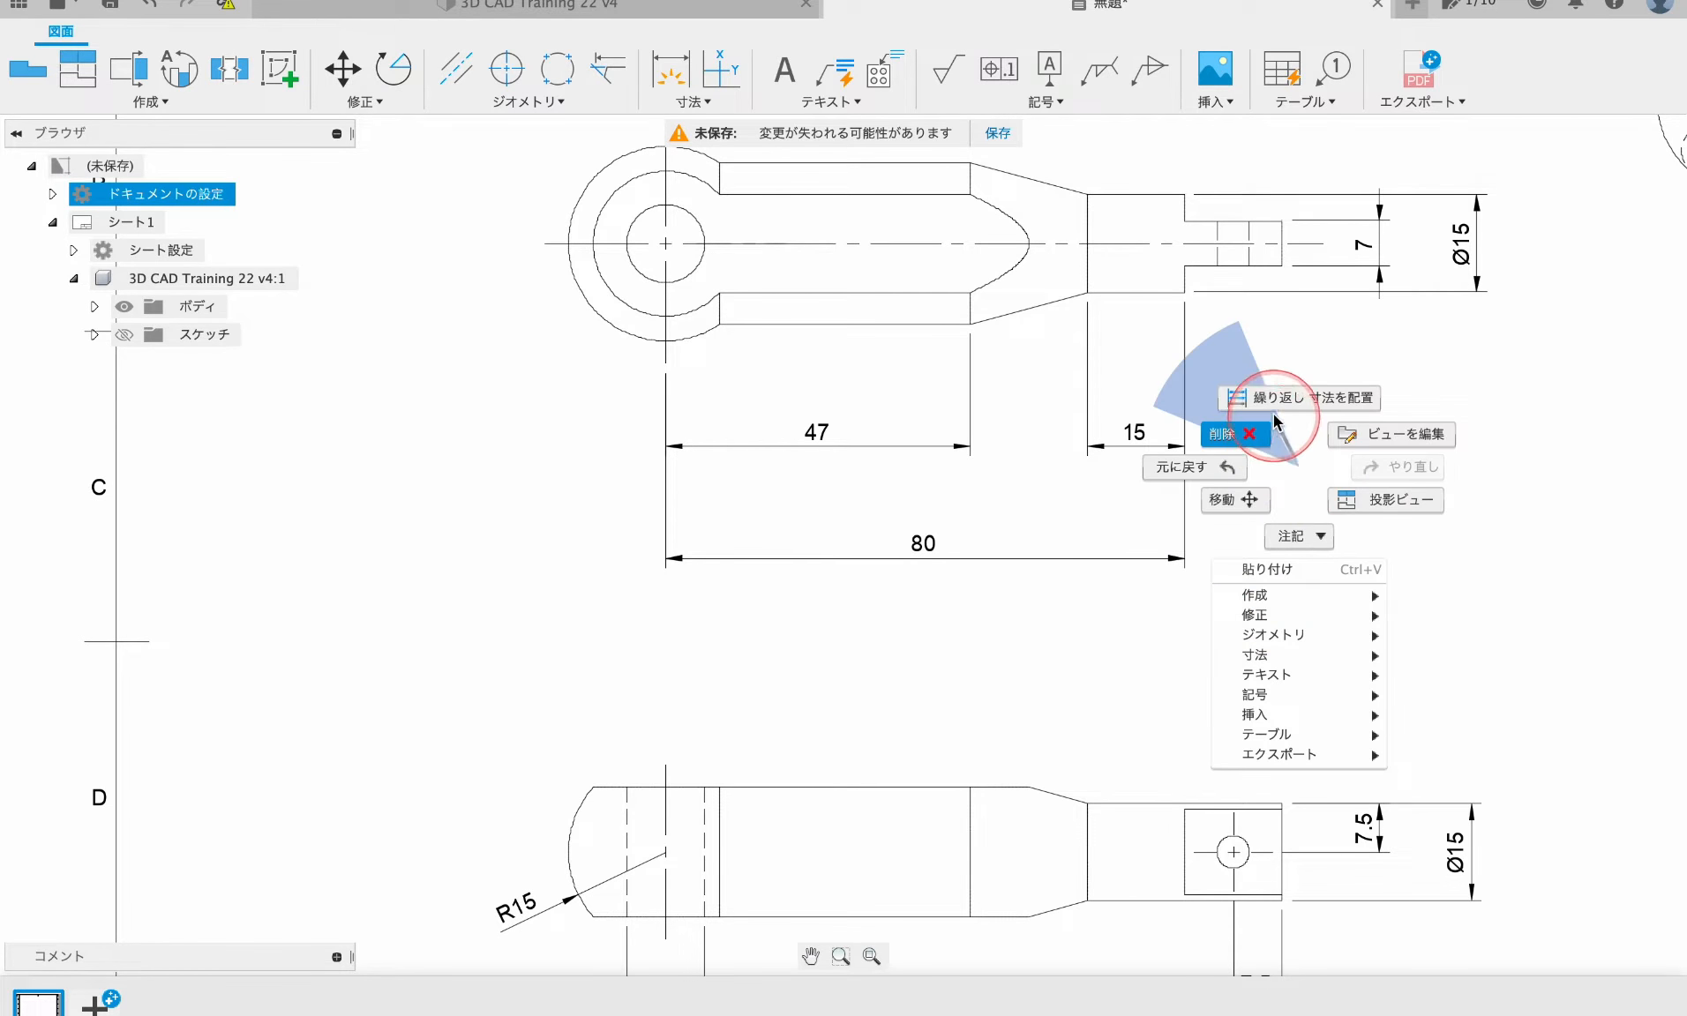
{"action": "left_click", "coordinate": [1493, 169]}
{"action": "left_click", "coordinate": [871, 449]}
{"action": "left_click", "coordinate": [1184, 406]}
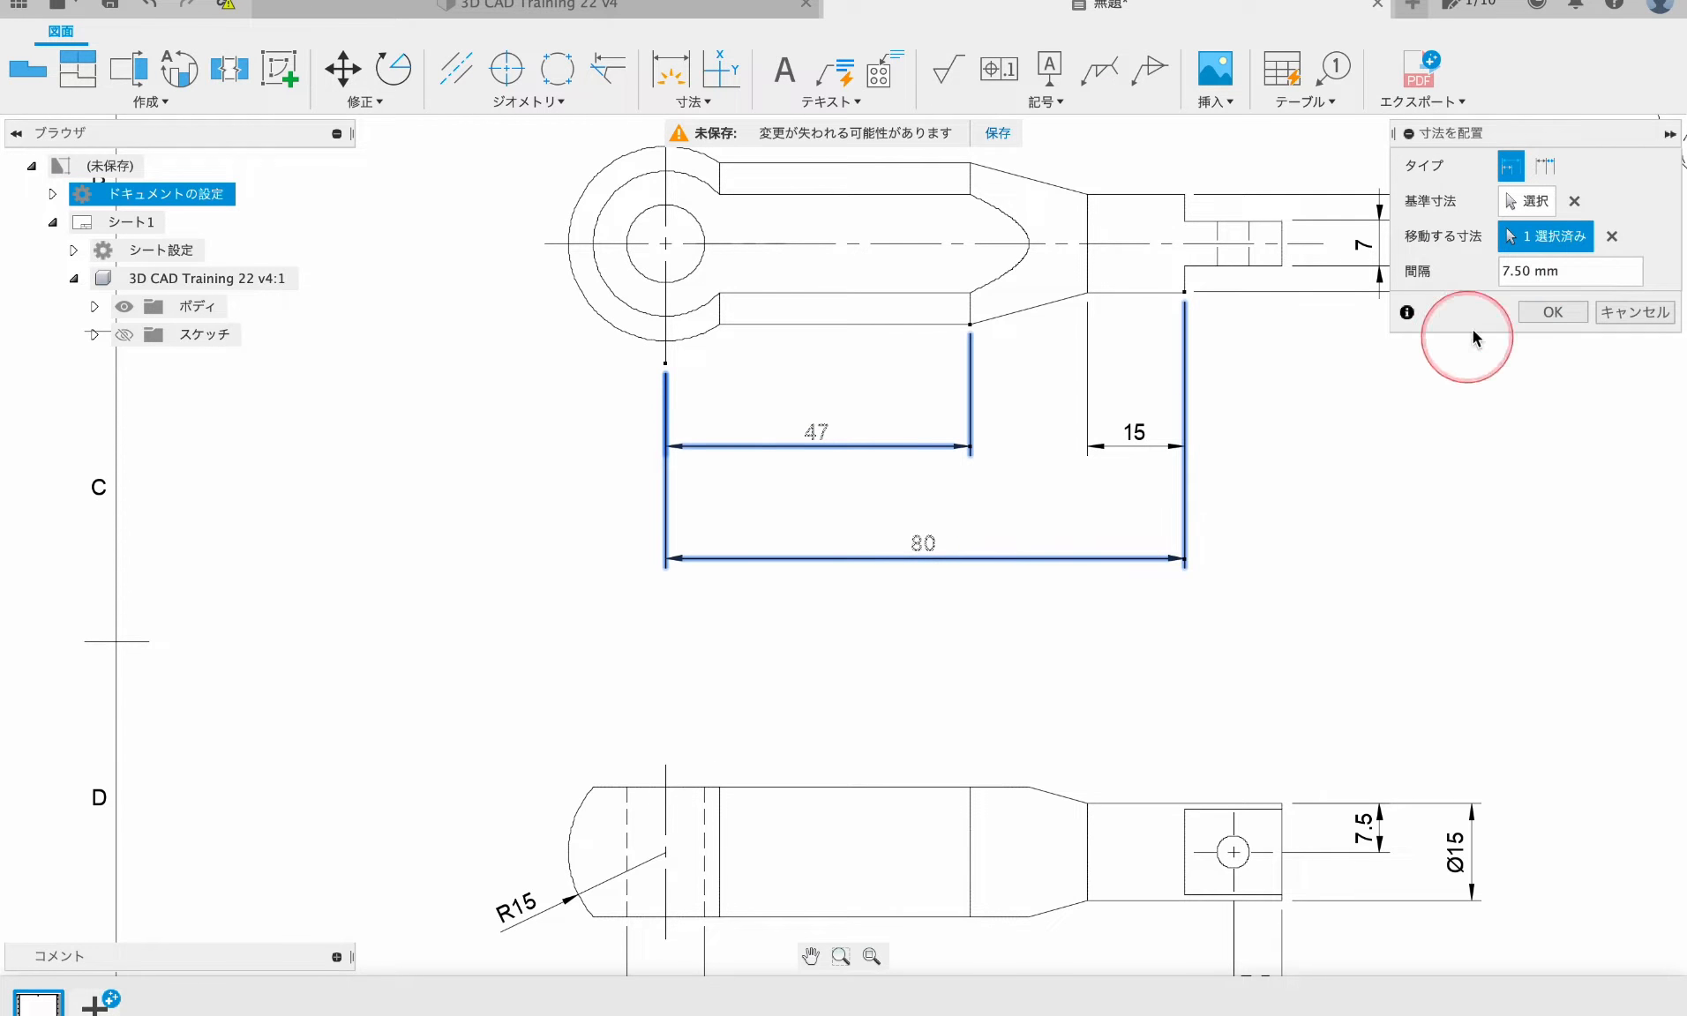
{"action": "left_click", "coordinate": [1553, 313]}
{"action": "scroll", "coordinate": [1175, 489], "scroll_direction": "down", "scroll_amount": 4}
{"action": "scroll", "coordinate": [1194, 725], "scroll_direction": "up", "scroll_amount": 4}
{"action": "scroll", "coordinate": [1213, 365], "scroll_direction": "up", "scroll_amount": 2}
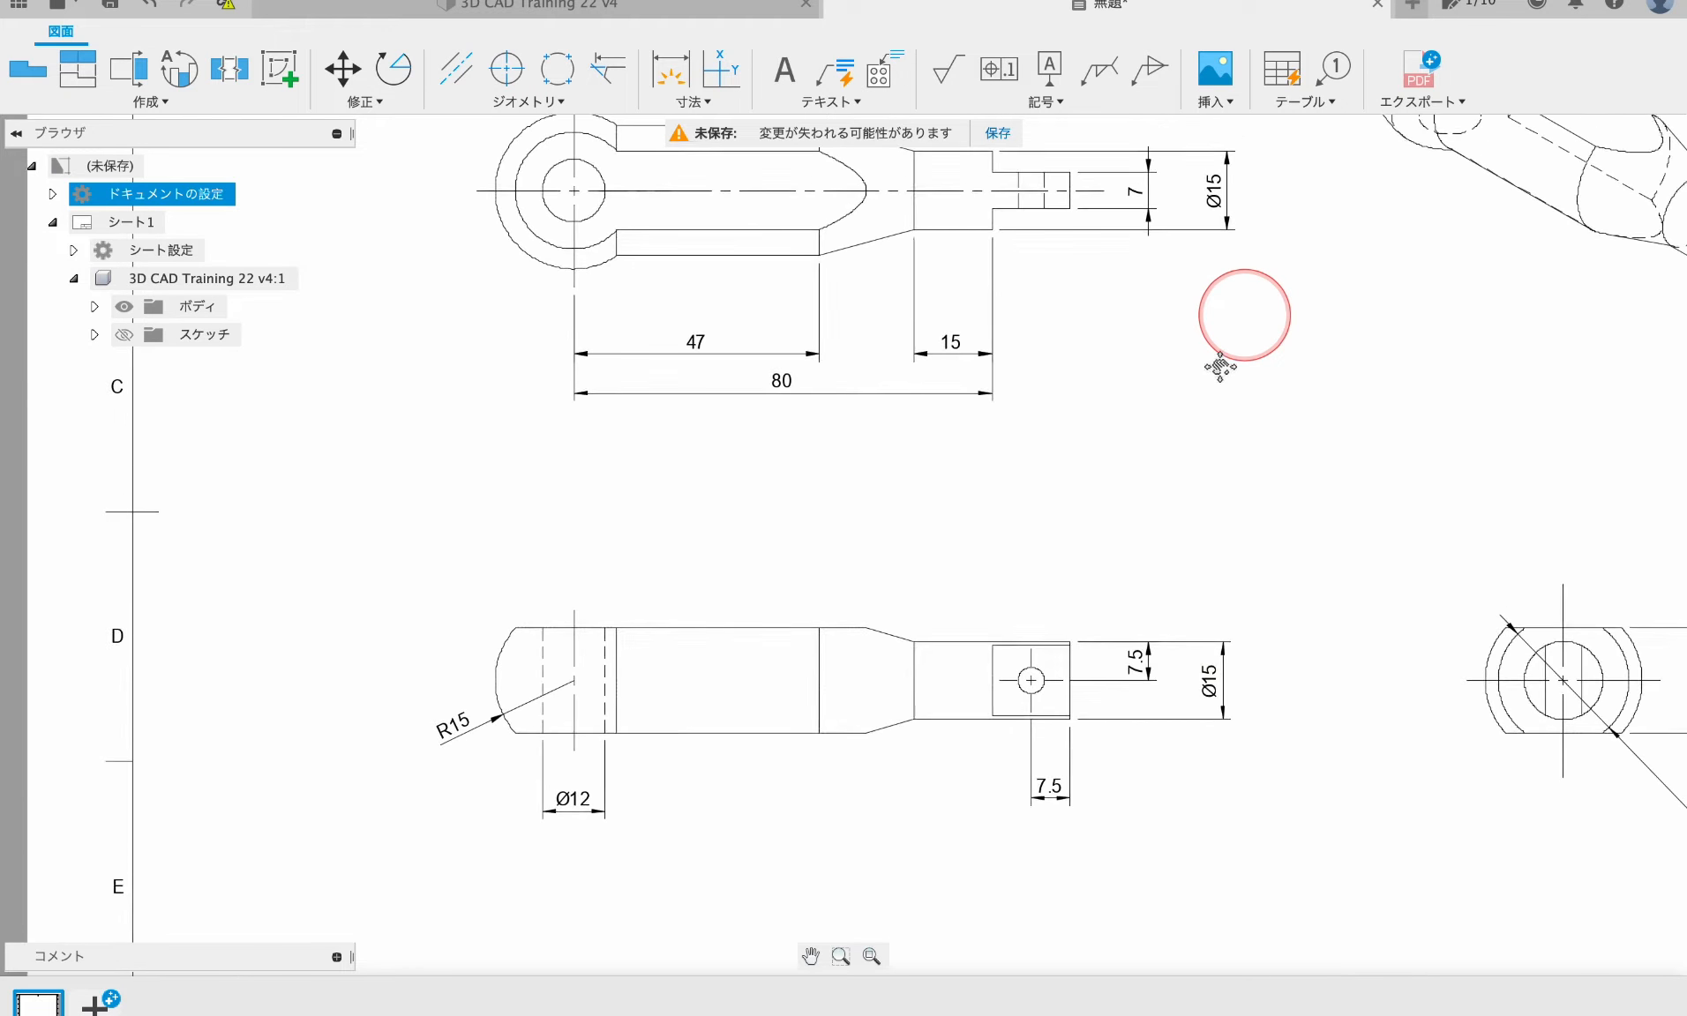
- Space the top view's Ø15 dimension 7.50 mm outside the tongue-thickness dimension
{"action": "right_click", "coordinate": [1226, 353]}
{"action": "left_click", "coordinate": [1235, 282]}
{"action": "left_click", "coordinate": [1116, 271]}
{"action": "left_click", "coordinate": [1180, 269]}
{"action": "left_click", "coordinate": [1557, 309]}
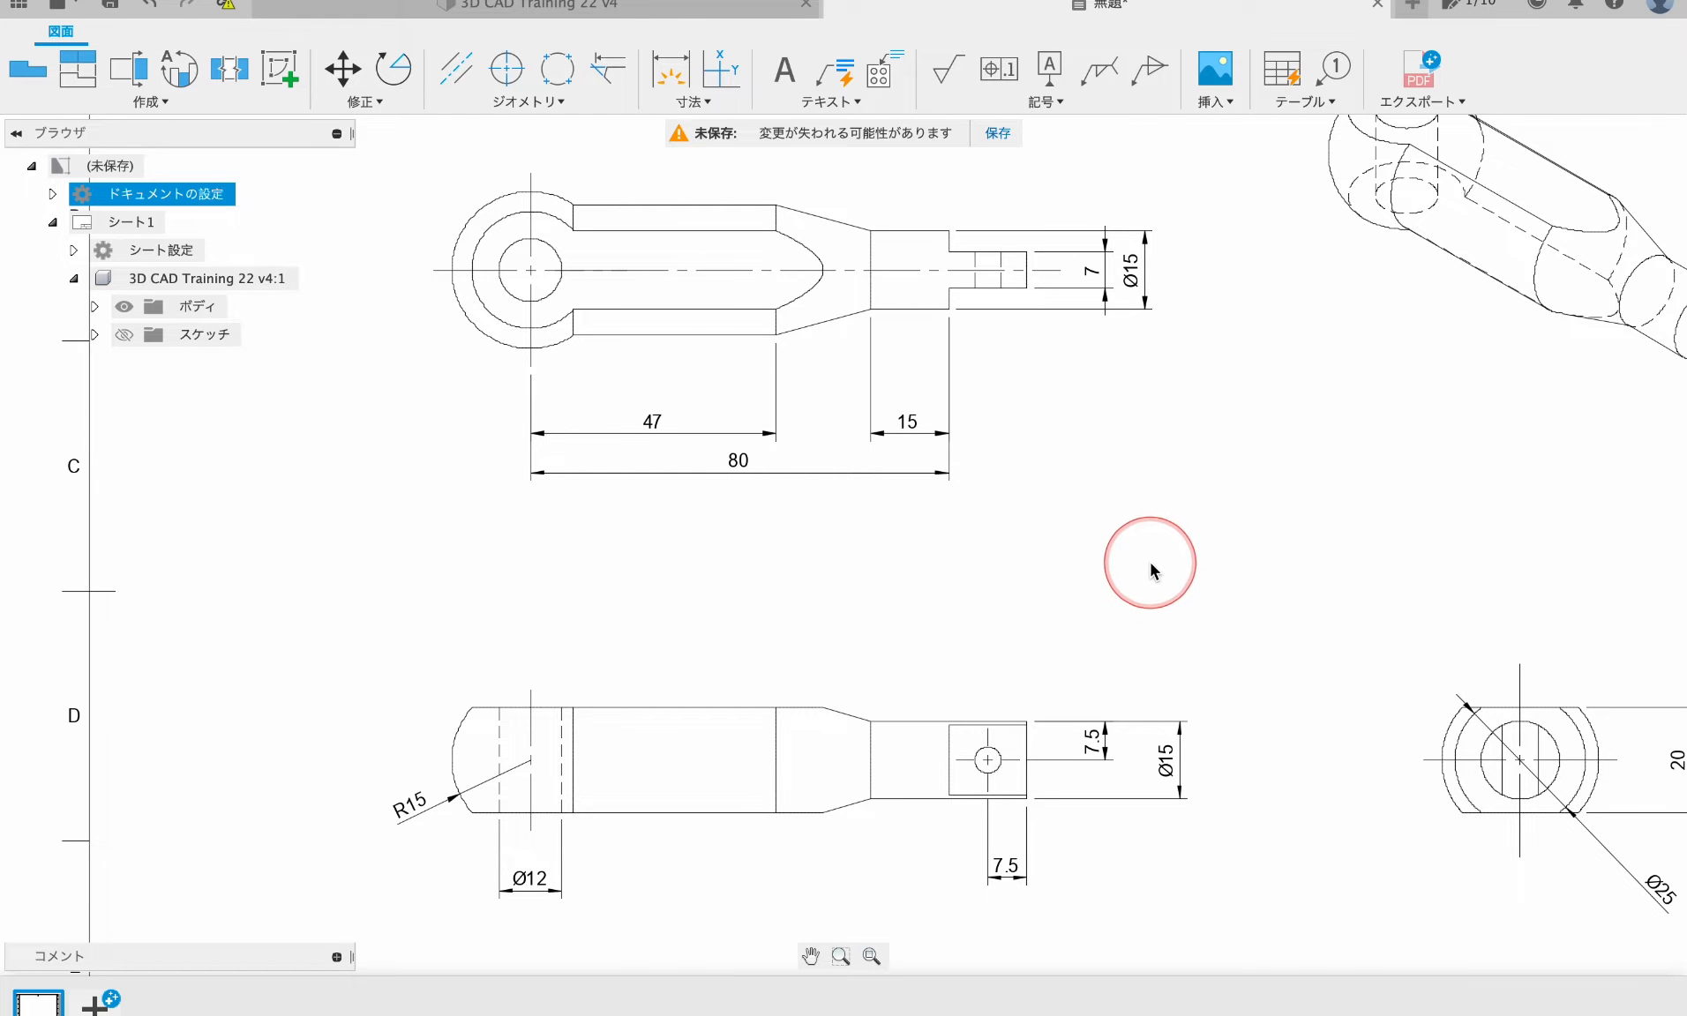
- Space the front view's Ø15 dimension 7.50 mm outside the vertical hole-position dimension
{"action": "right_click", "coordinate": [1217, 456]}
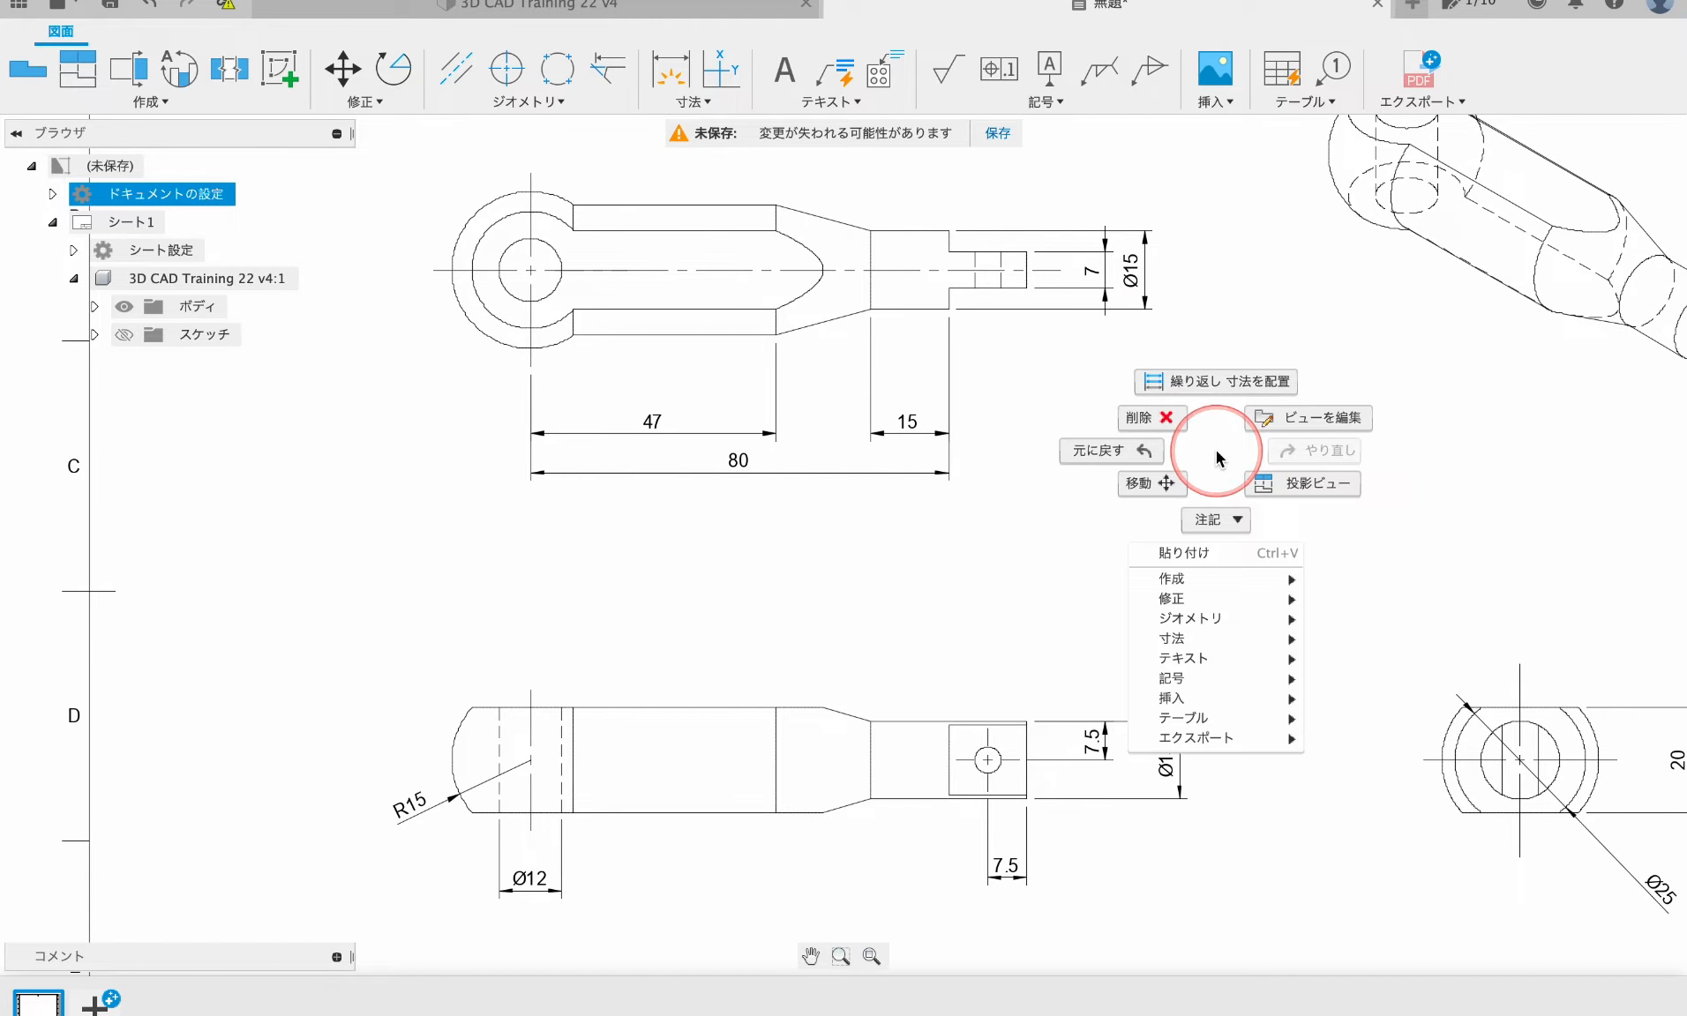
{"action": "left_click", "coordinate": [1221, 382]}
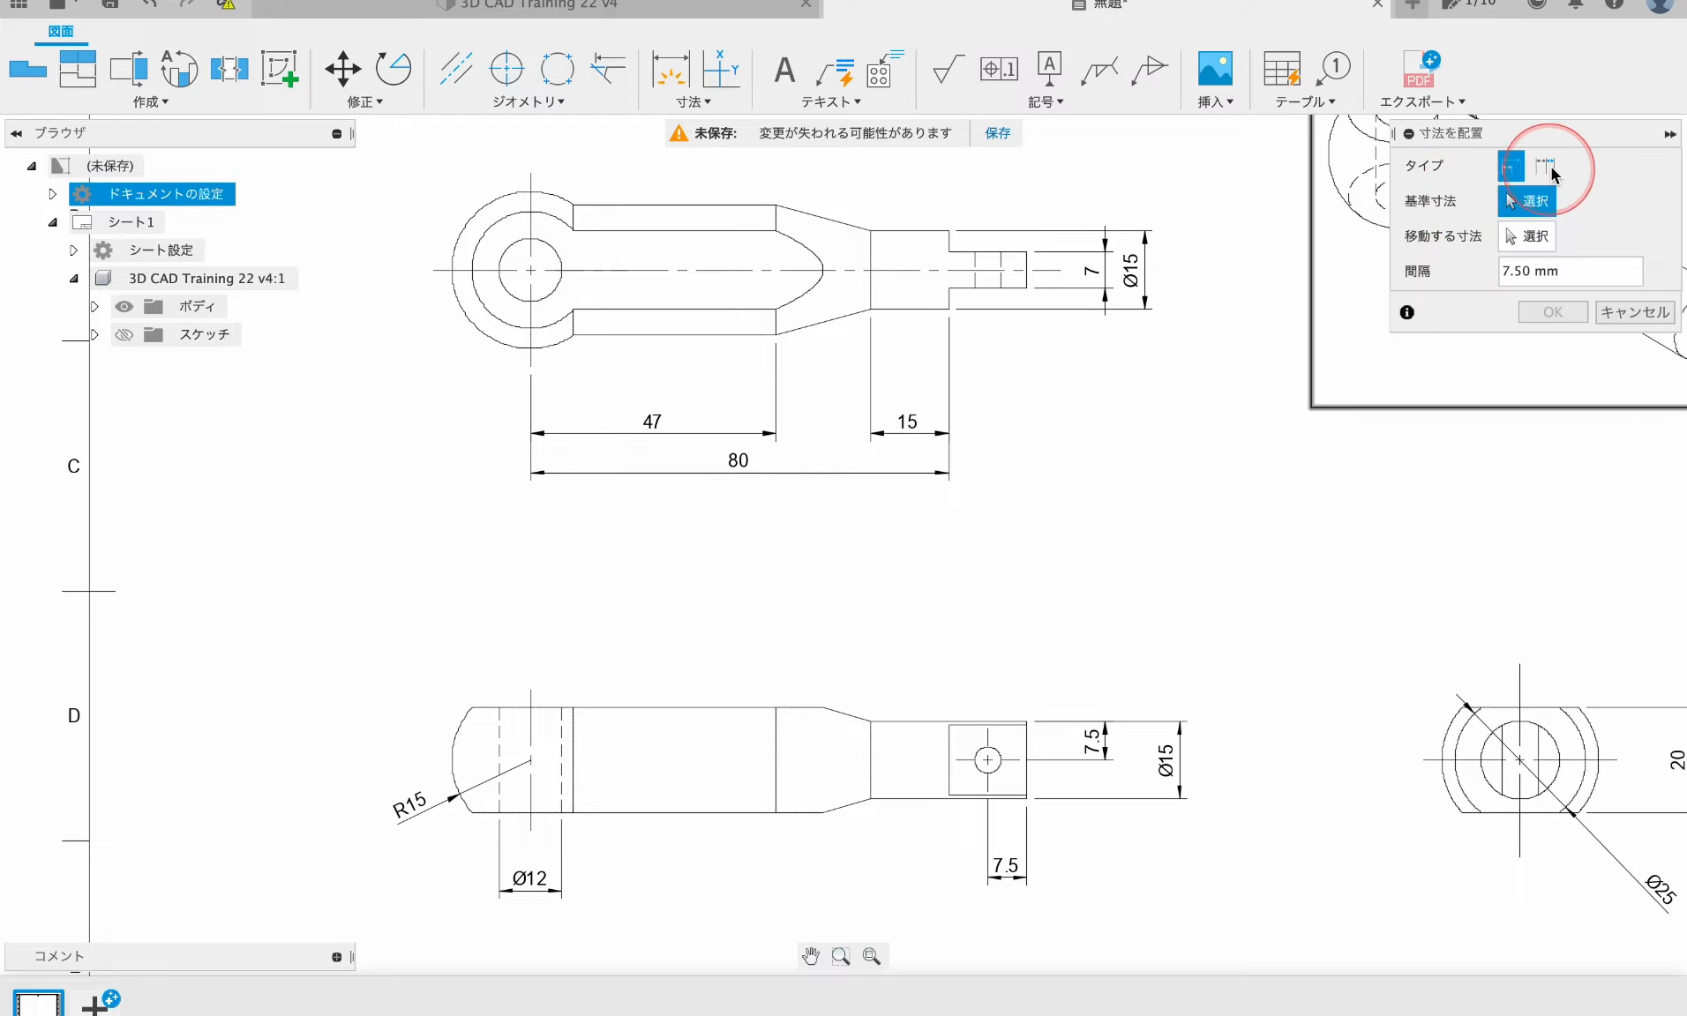
{"action": "left_click", "coordinate": [1091, 750]}
{"action": "right_click", "coordinate": [1149, 591]}
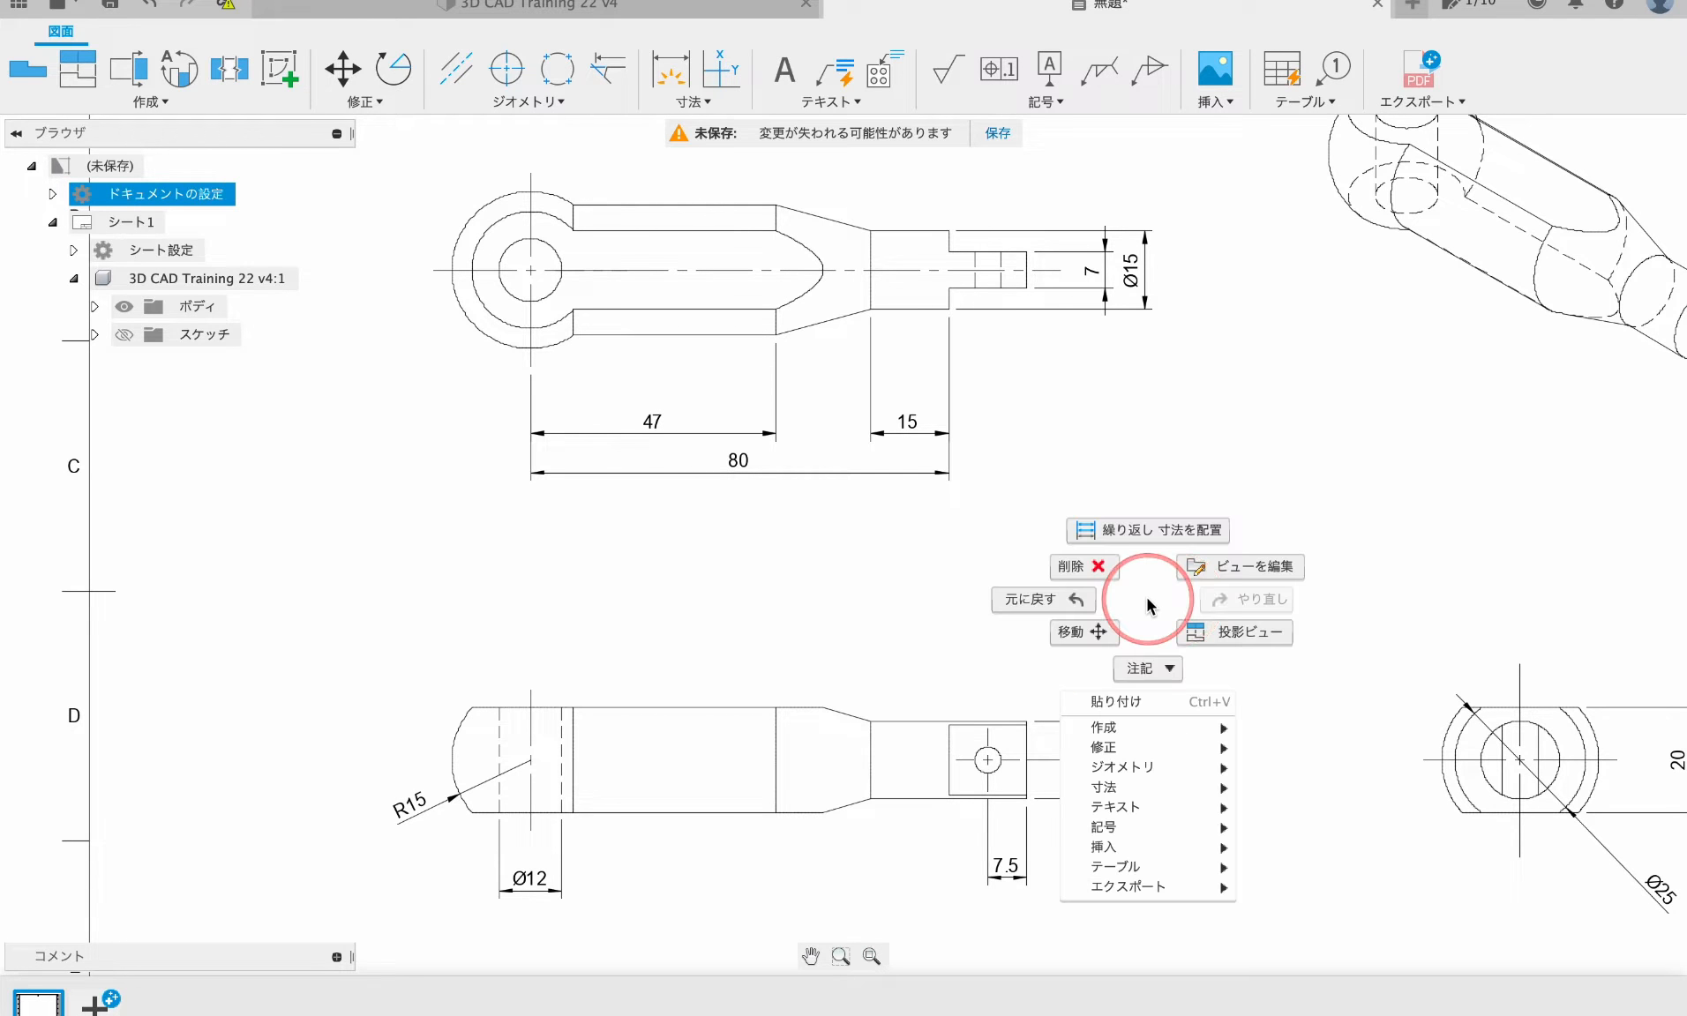
{"action": "left_click", "coordinate": [1179, 544]}
{"action": "left_click", "coordinate": [1120, 745]}
{"action": "left_click", "coordinate": [1183, 750]}
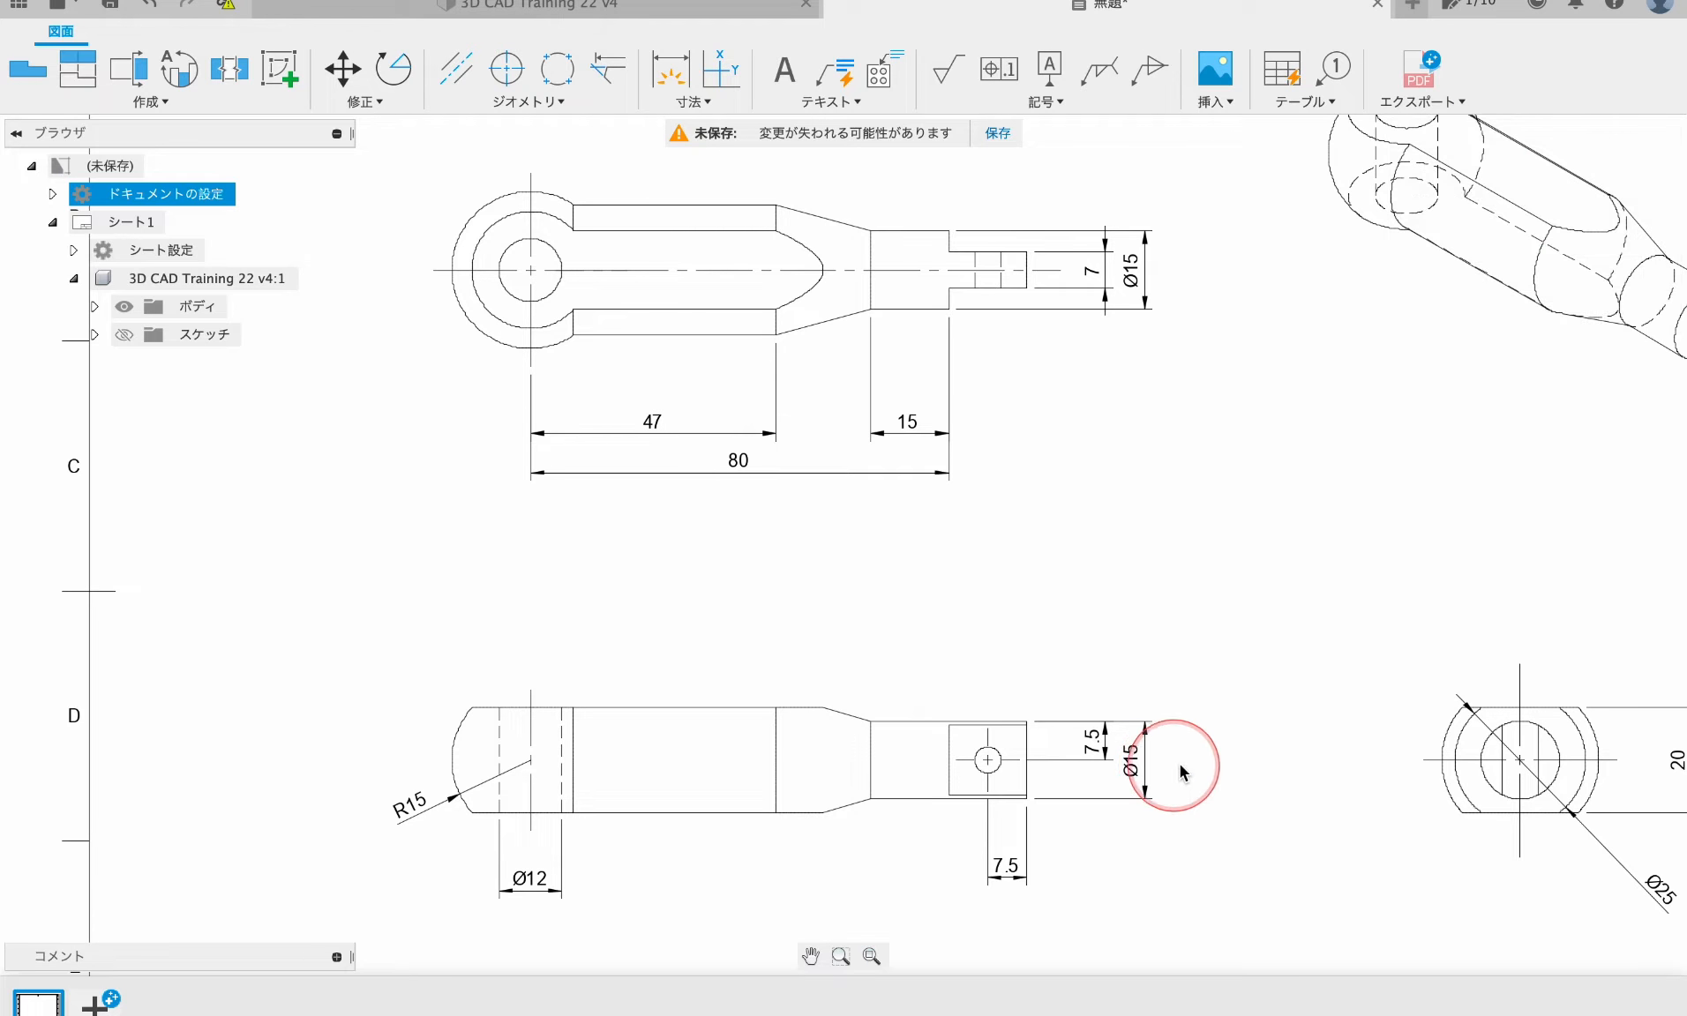
- Change the isometric view's display style to shaded
{"action": "scroll", "coordinate": [1175, 764], "scroll_direction": "down", "scroll_amount": 5}
{"action": "double_click", "coordinate": [1287, 346]}
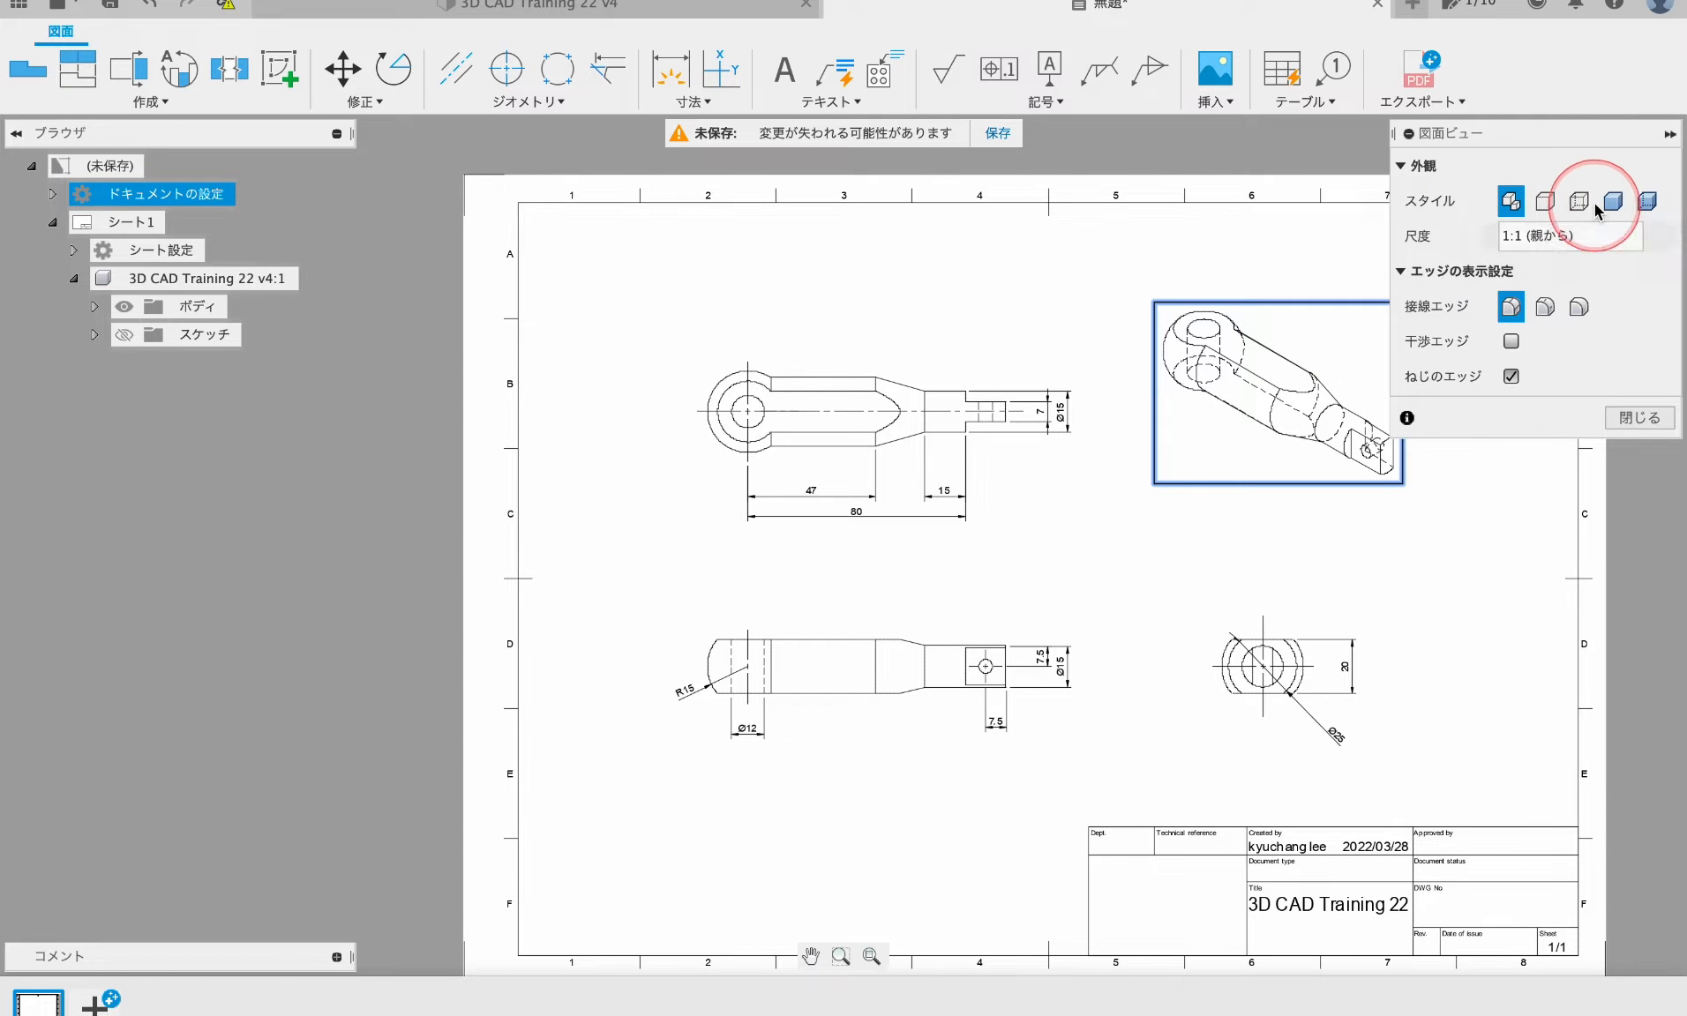
{"action": "left_click", "coordinate": [1618, 420]}
- Rebalance the sheet layout by moving the front view down and left, the top view up, and the isometric view right
{"action": "left_click_drag", "start_coordinate": [871, 655], "coordinate": [873, 697]}
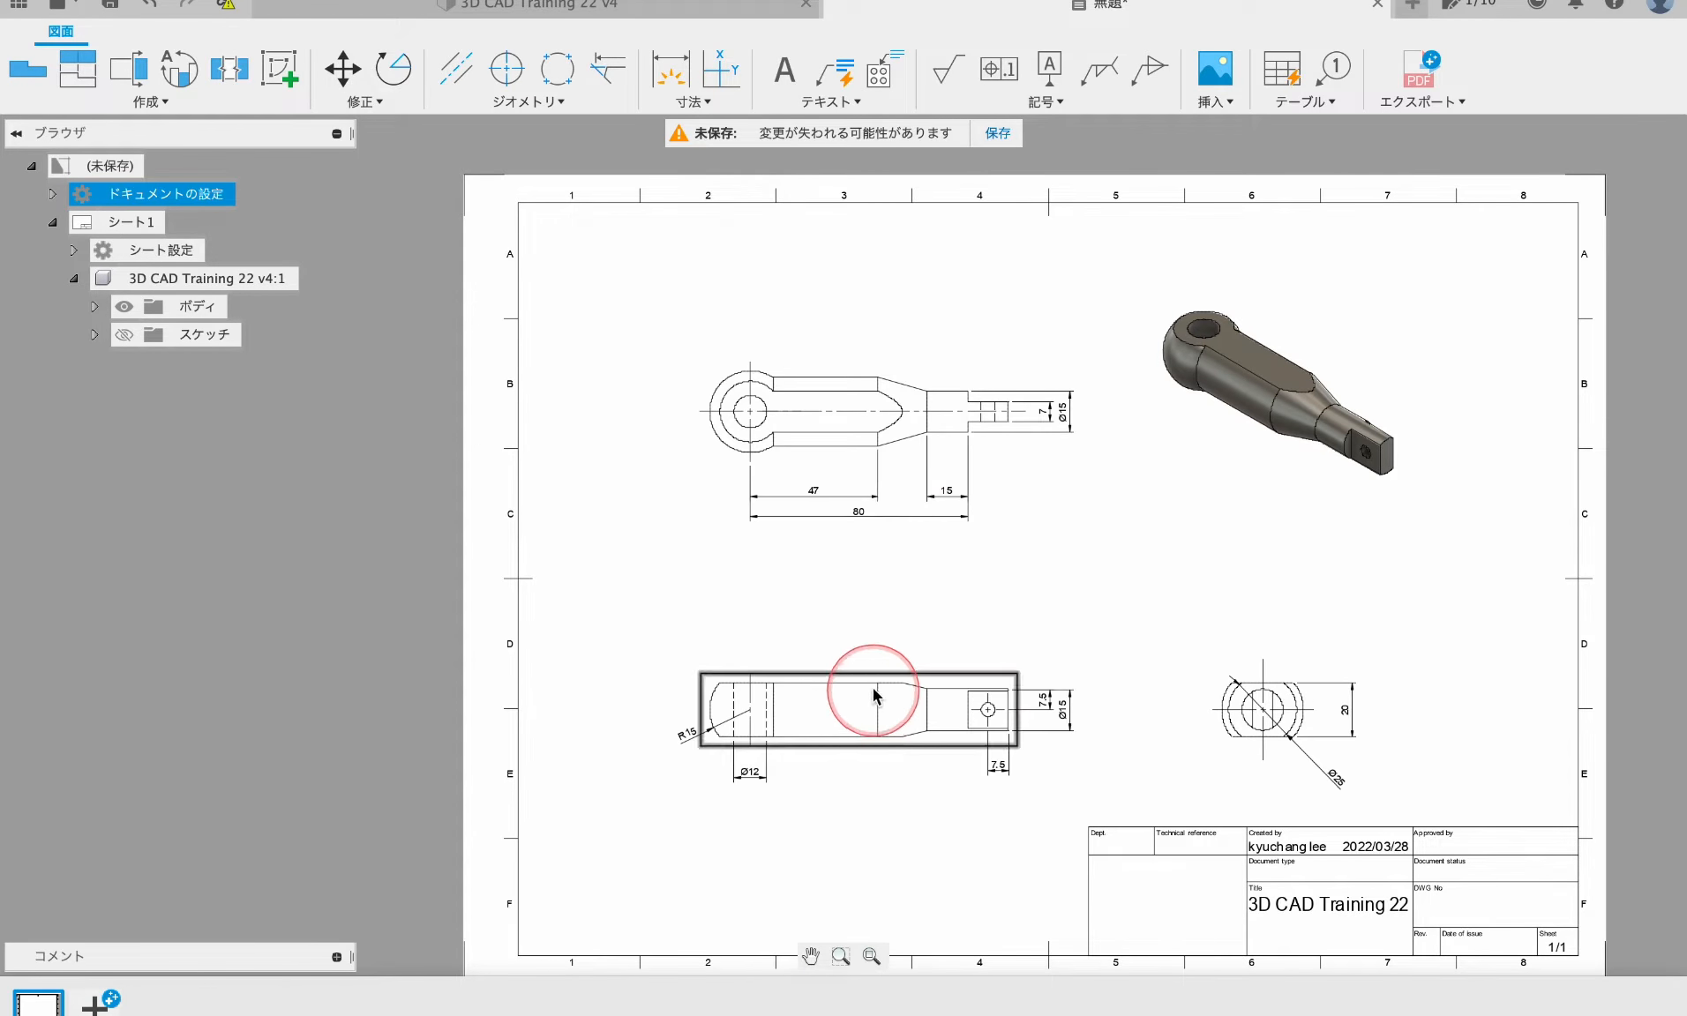
{"action": "left_click_drag", "start_coordinate": [911, 366], "coordinate": [911, 338]}
{"action": "left_click_drag", "start_coordinate": [1295, 403], "coordinate": [1335, 416]}
{"action": "left_click_drag", "start_coordinate": [907, 727], "coordinate": [871, 726]}
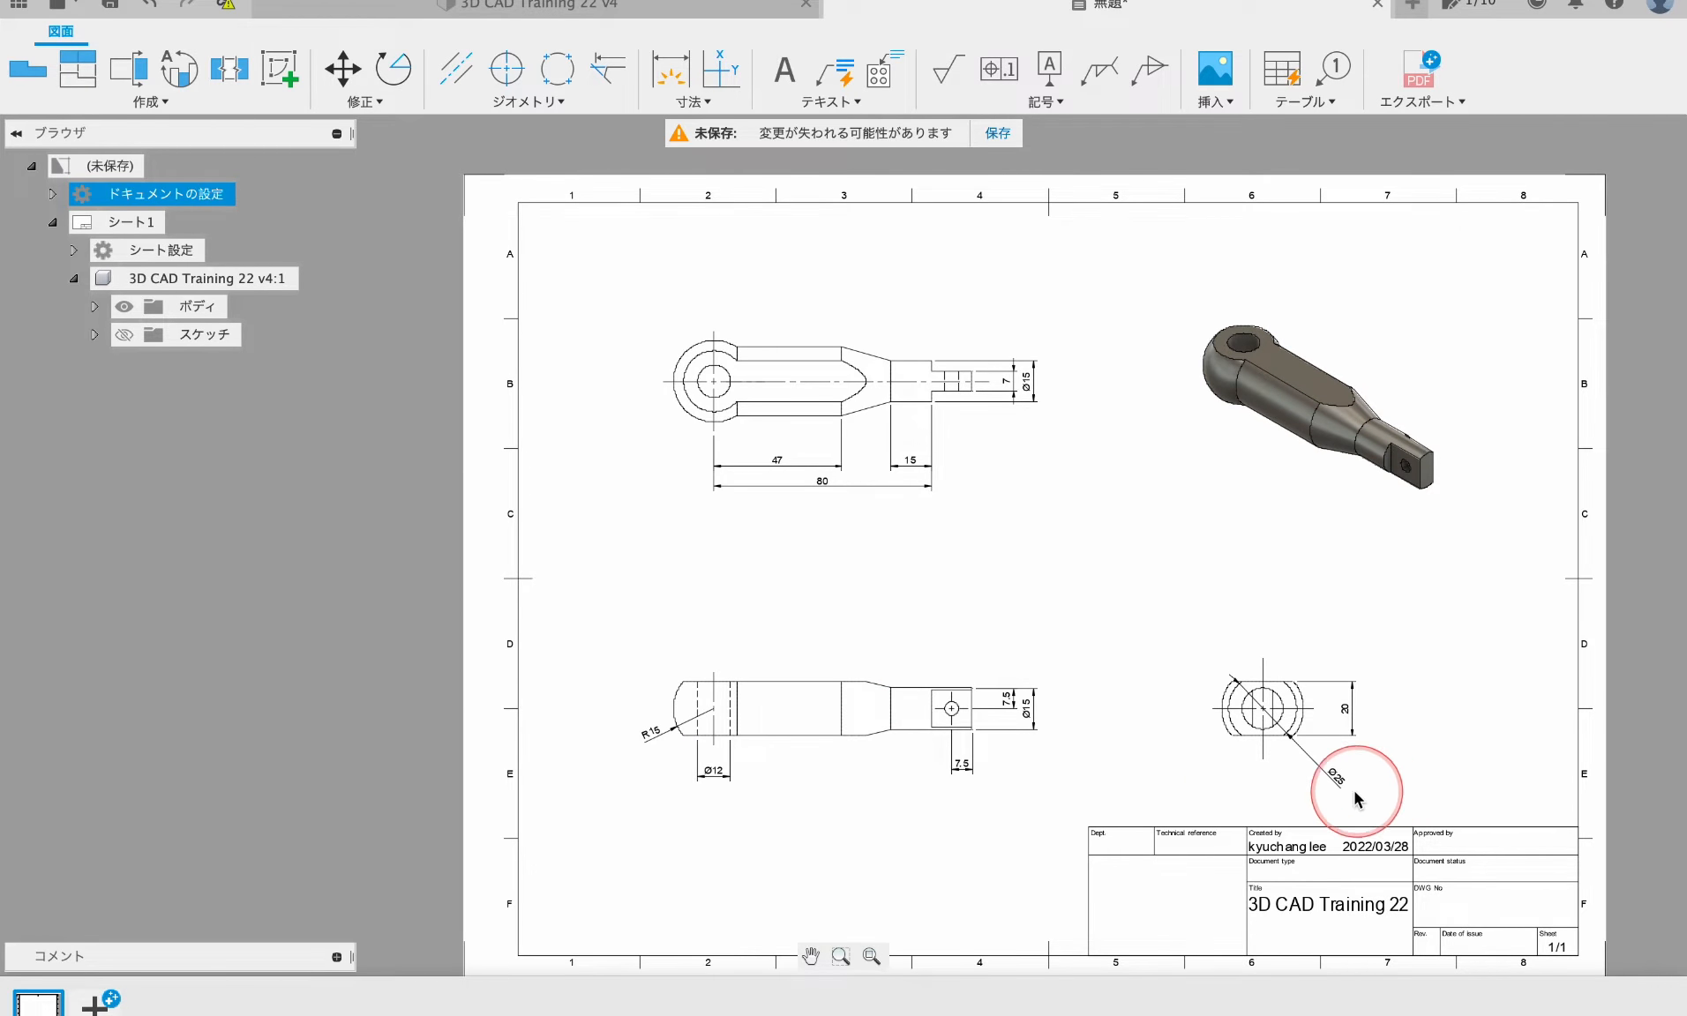
- Examine the end view's diameter and height dimensions and the overall sheet layout
{"action": "scroll", "coordinate": [1353, 792], "scroll_direction": "up", "scroll_amount": 5}
{"action": "left_click", "coordinate": [1333, 824]}
{"action": "scroll", "coordinate": [1350, 777], "scroll_direction": "up", "scroll_amount": 6}
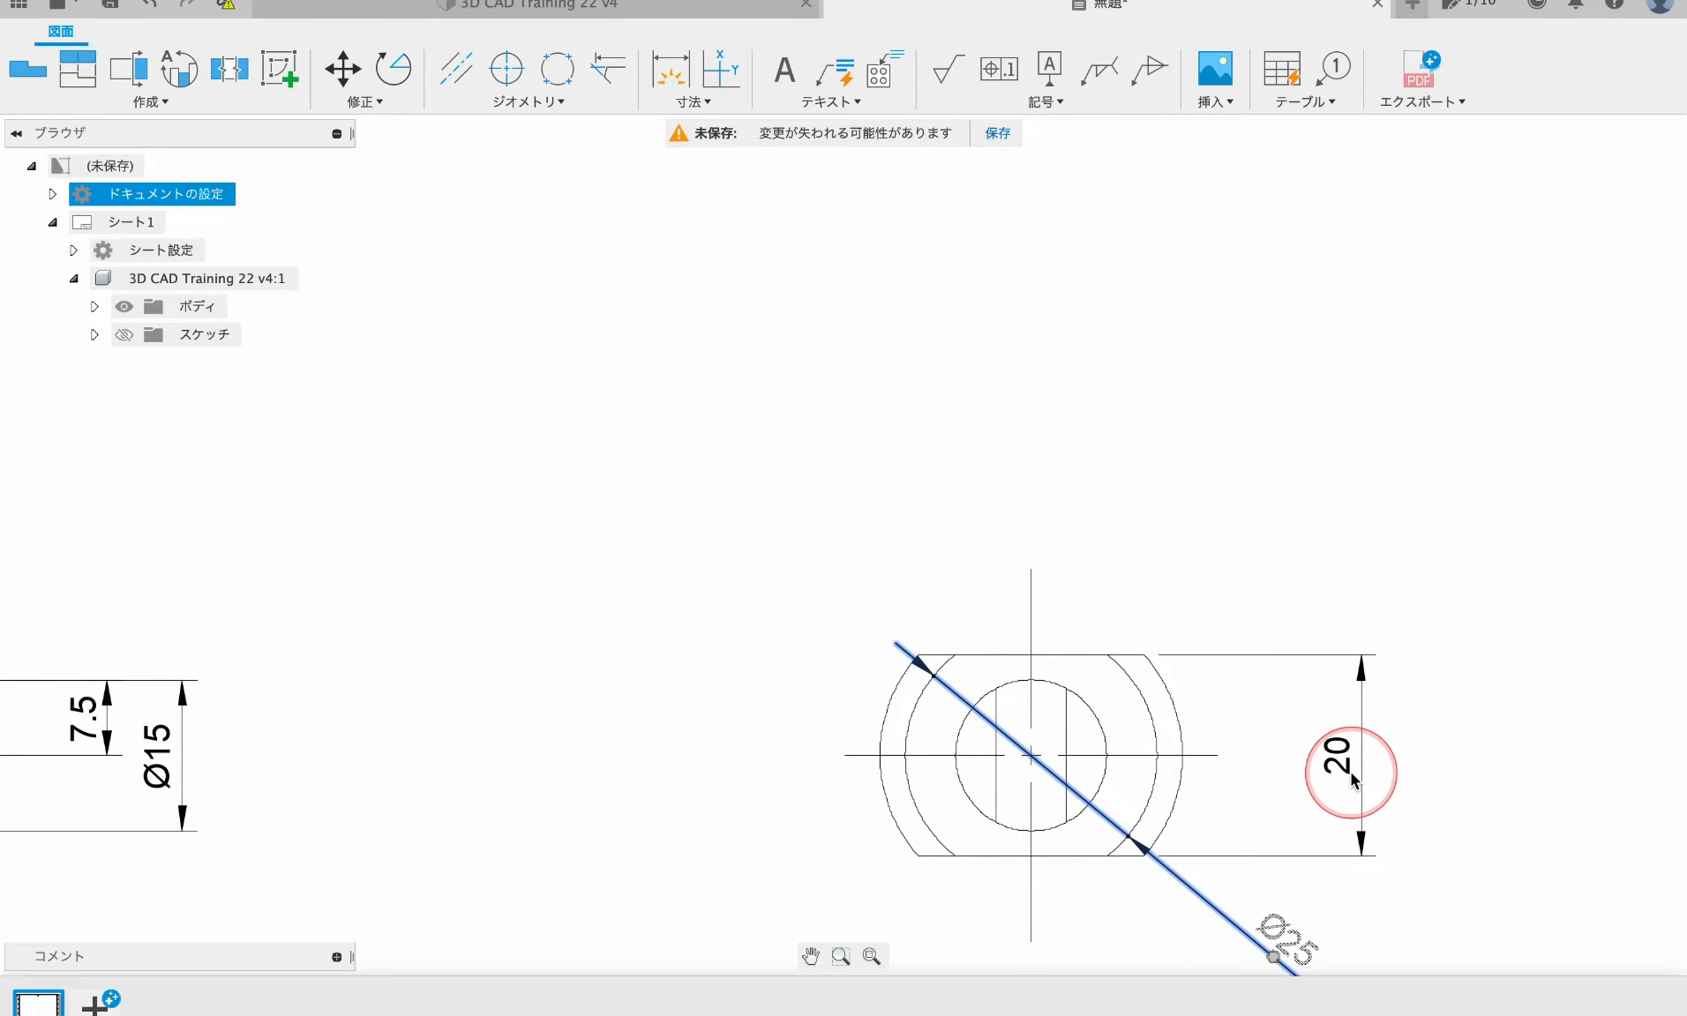
{"action": "left_click", "coordinate": [1348, 757]}
{"action": "scroll", "coordinate": [1262, 786], "scroll_direction": "down", "scroll_amount": 8}
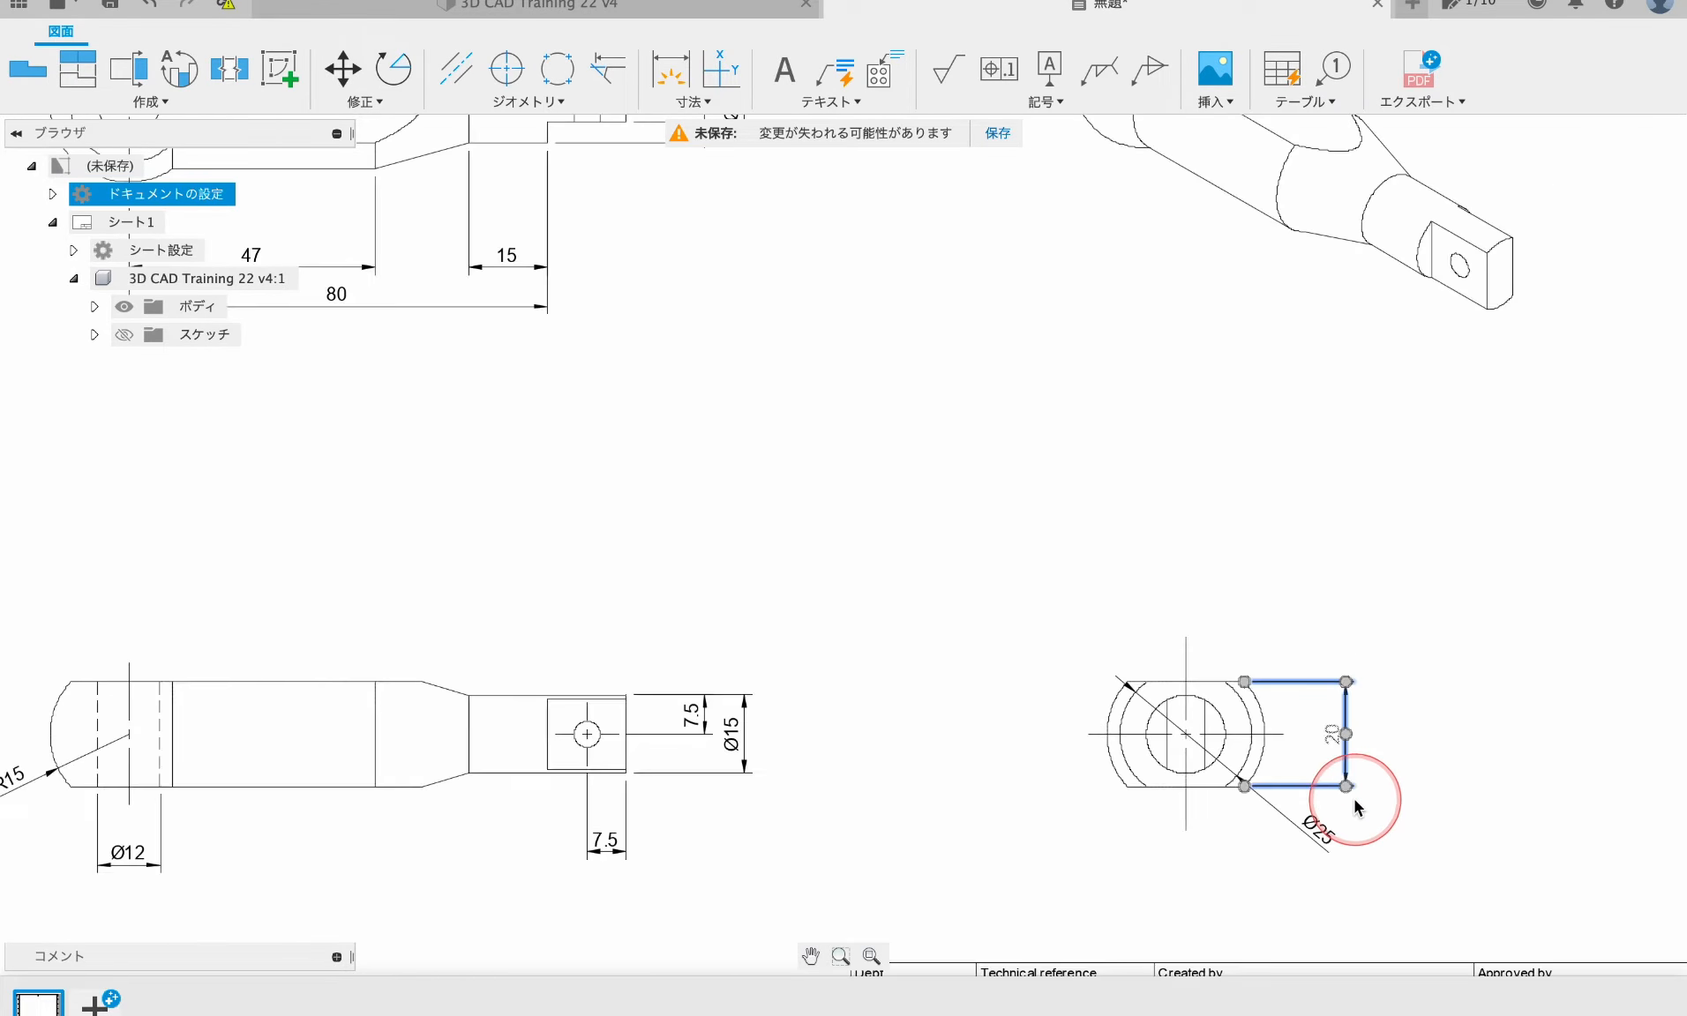
{"action": "scroll", "coordinate": [1014, 722], "scroll_direction": "up", "scroll_amount": 2}
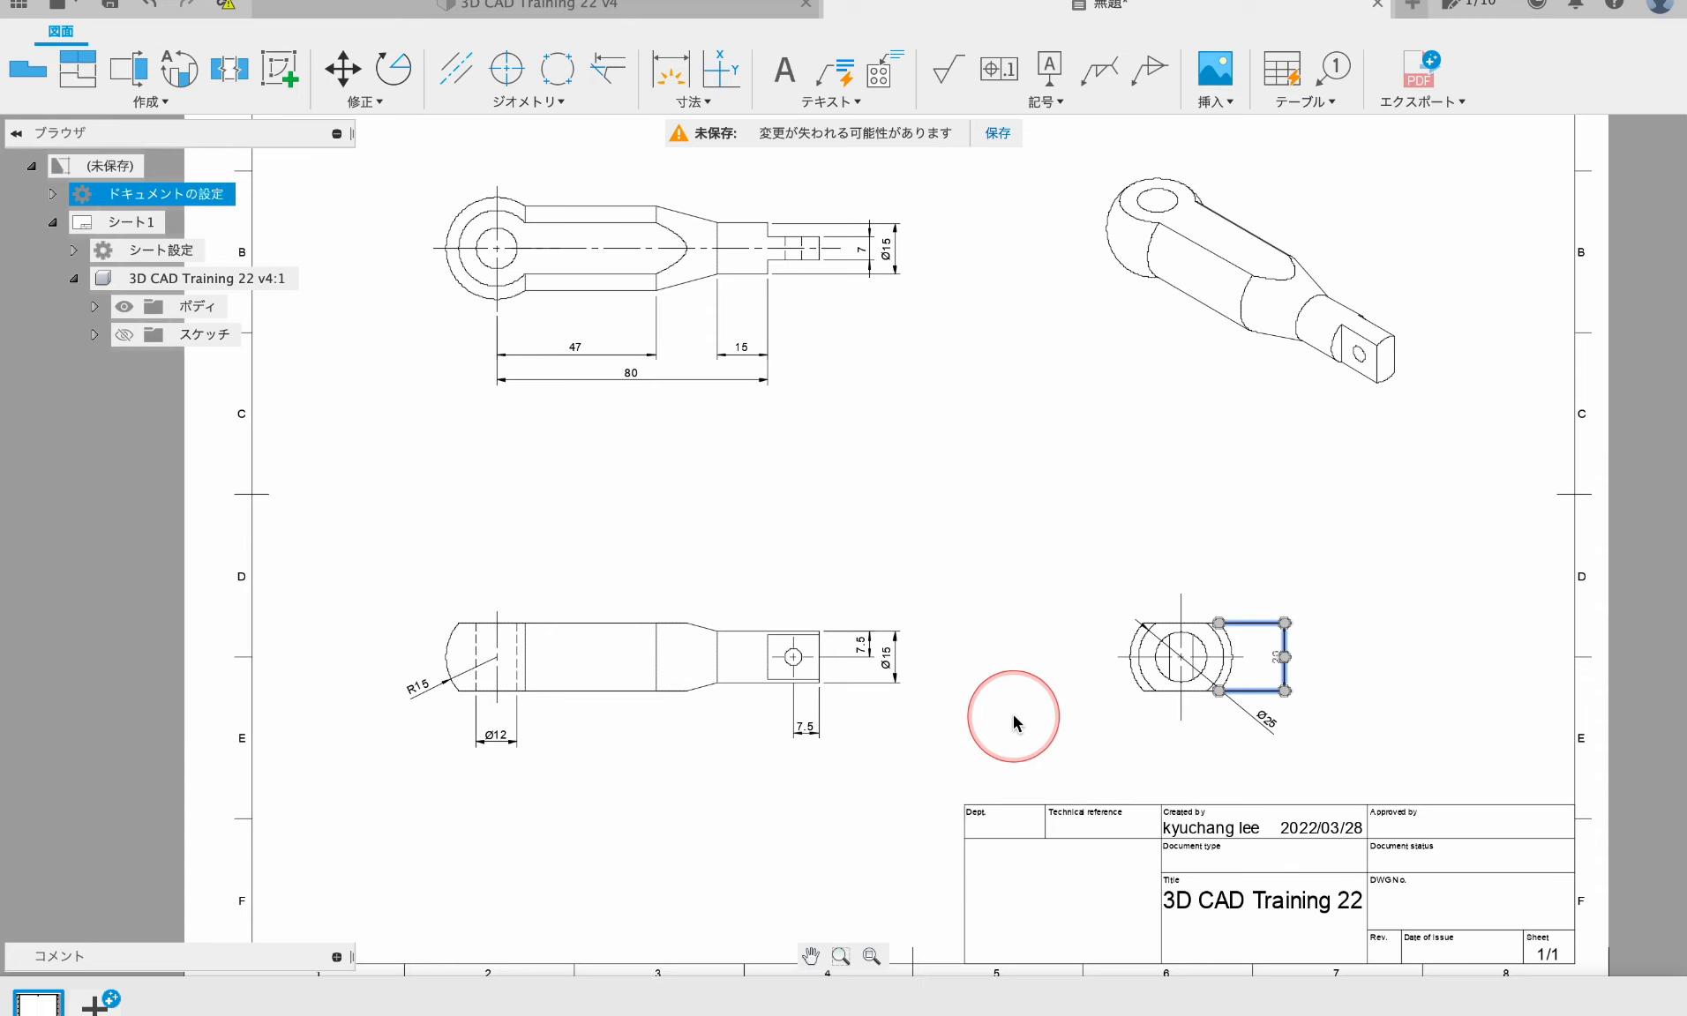
{"action": "middle_click_drag", "start_coordinate": [1015, 722], "coordinate": [1006, 772]}
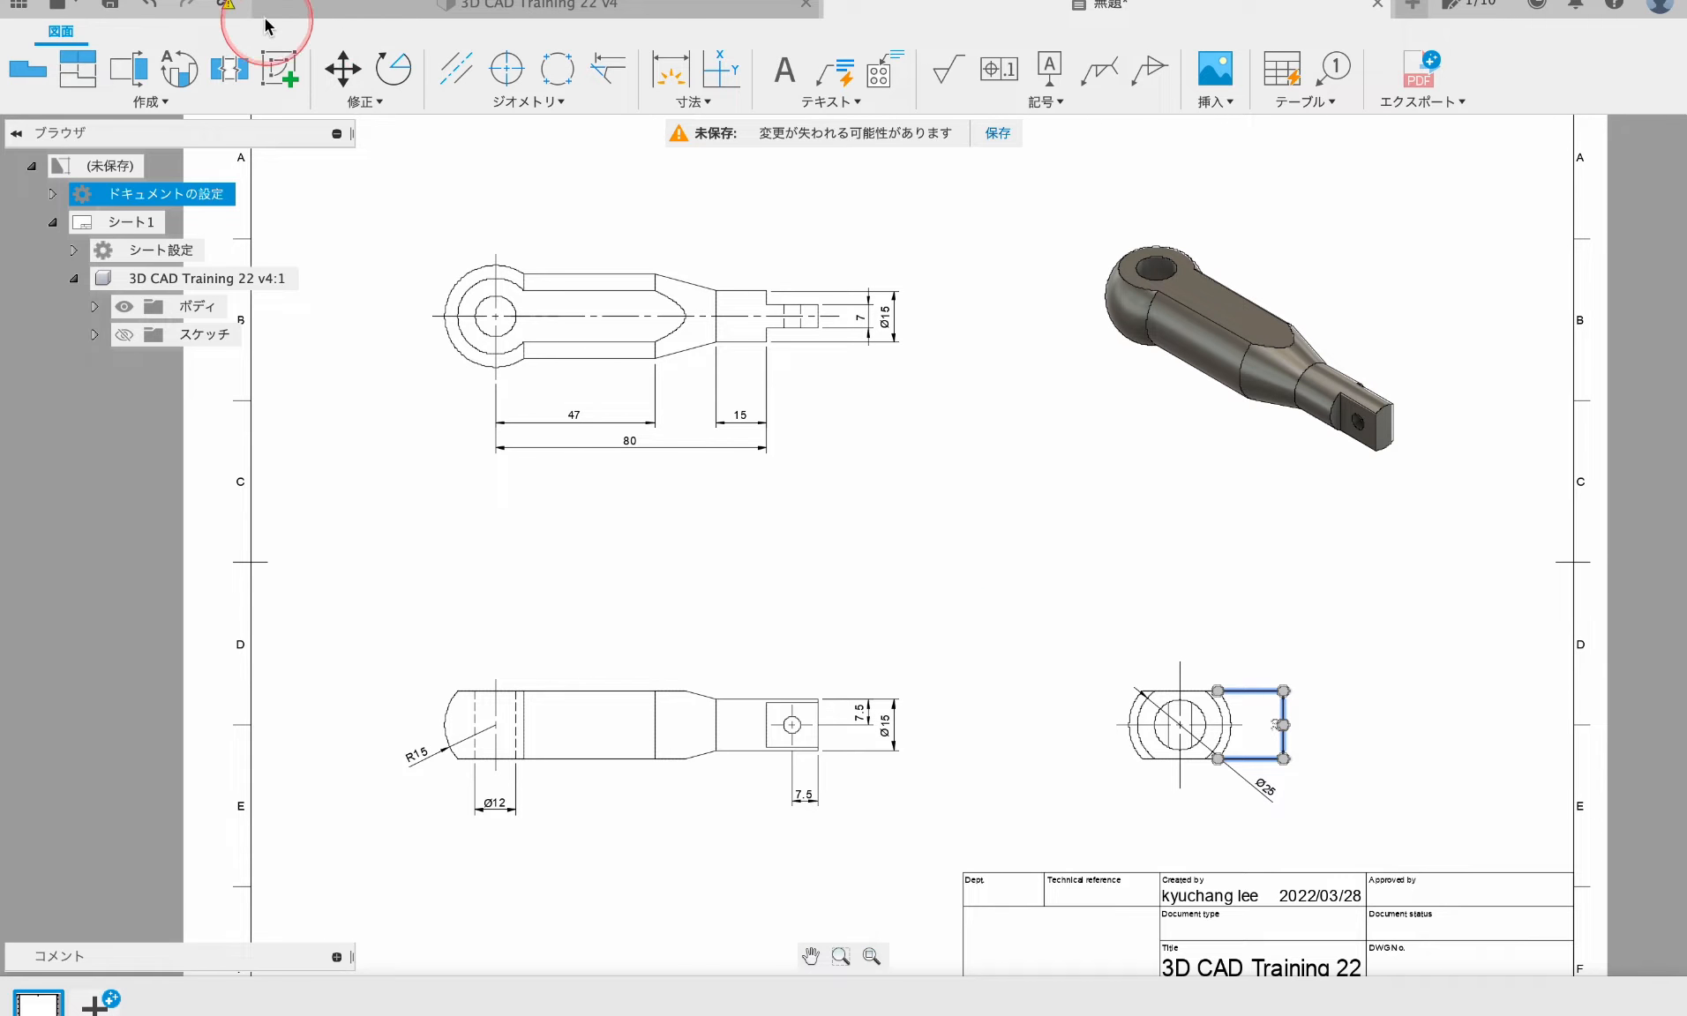
{"action": "left_click", "coordinate": [628, 351]}
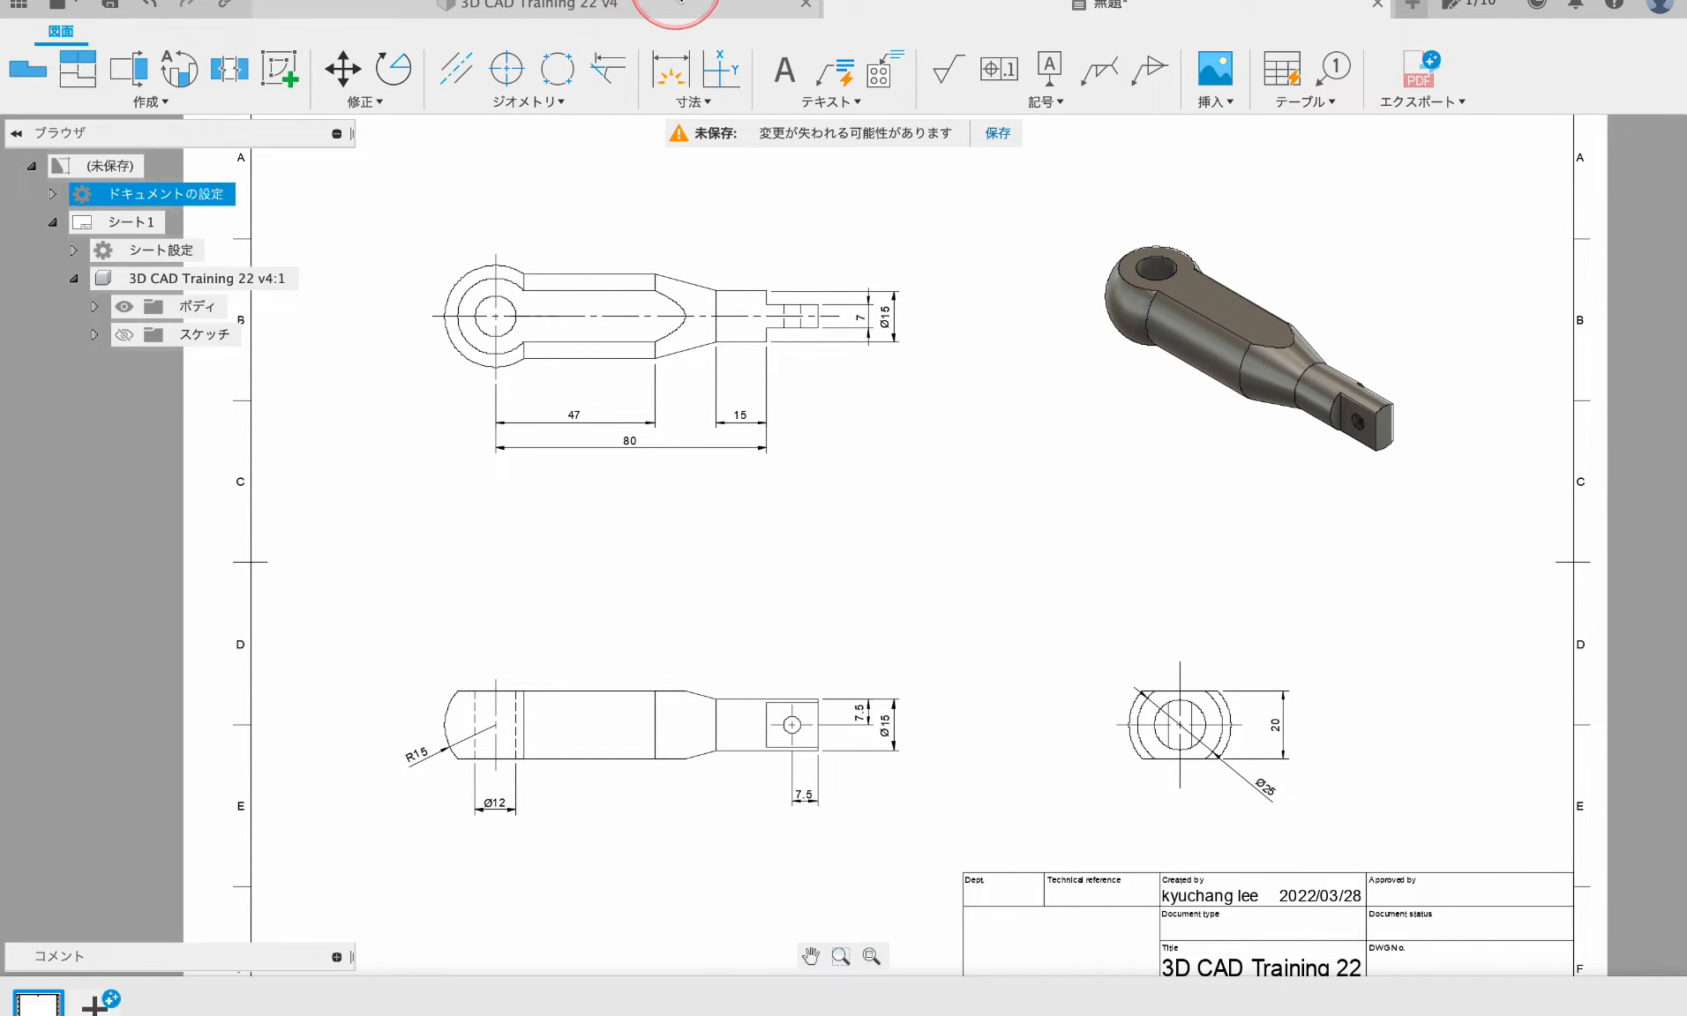
- Switch to the 3D CAD Training 22 v4 model and enter the Rendering workspace
{"action": "left_click", "coordinate": [675, 3]}
{"action": "left_click", "coordinate": [82, 88]}
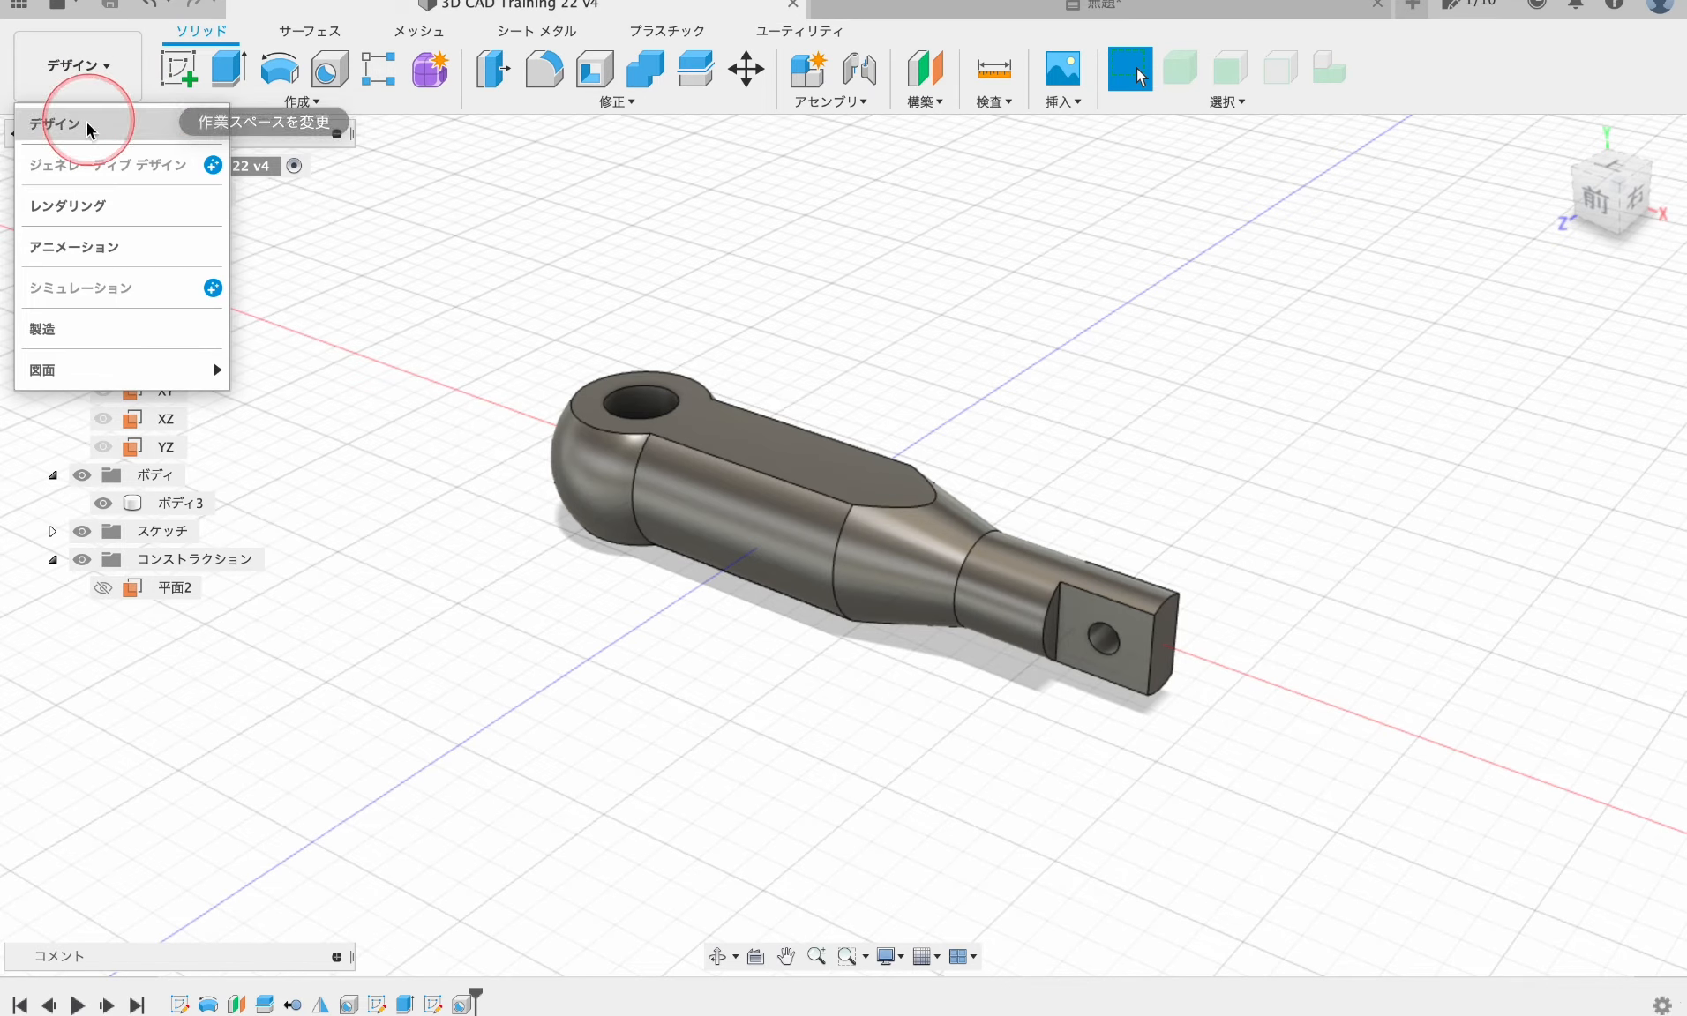
{"action": "left_click", "coordinate": [68, 205]}
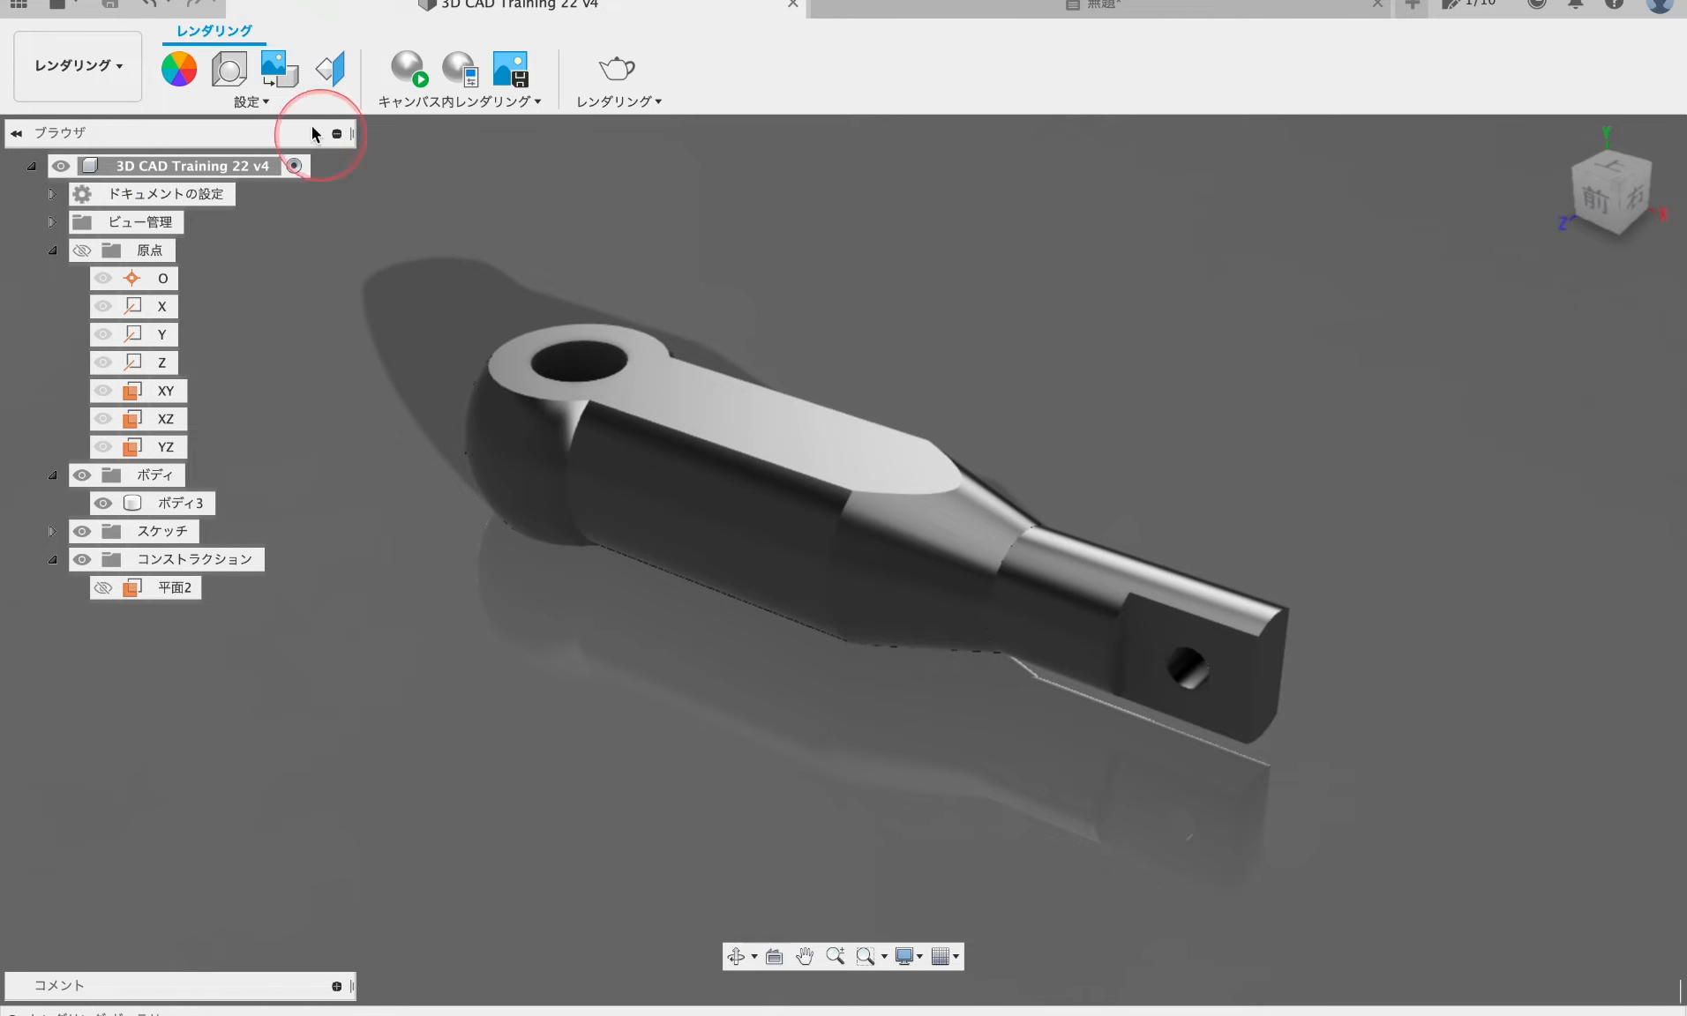
- Set the render scene's background to a solid light grey colour
{"action": "left_click", "coordinate": [230, 69]}
{"action": "left_click_drag", "start_coordinate": [1461, 215], "coordinate": [1491, 82]}
{"action": "left_click", "coordinate": [1469, 109]}
{"action": "left_click", "coordinate": [1349, 110]}
{"action": "left_click", "coordinate": [1486, 284]}
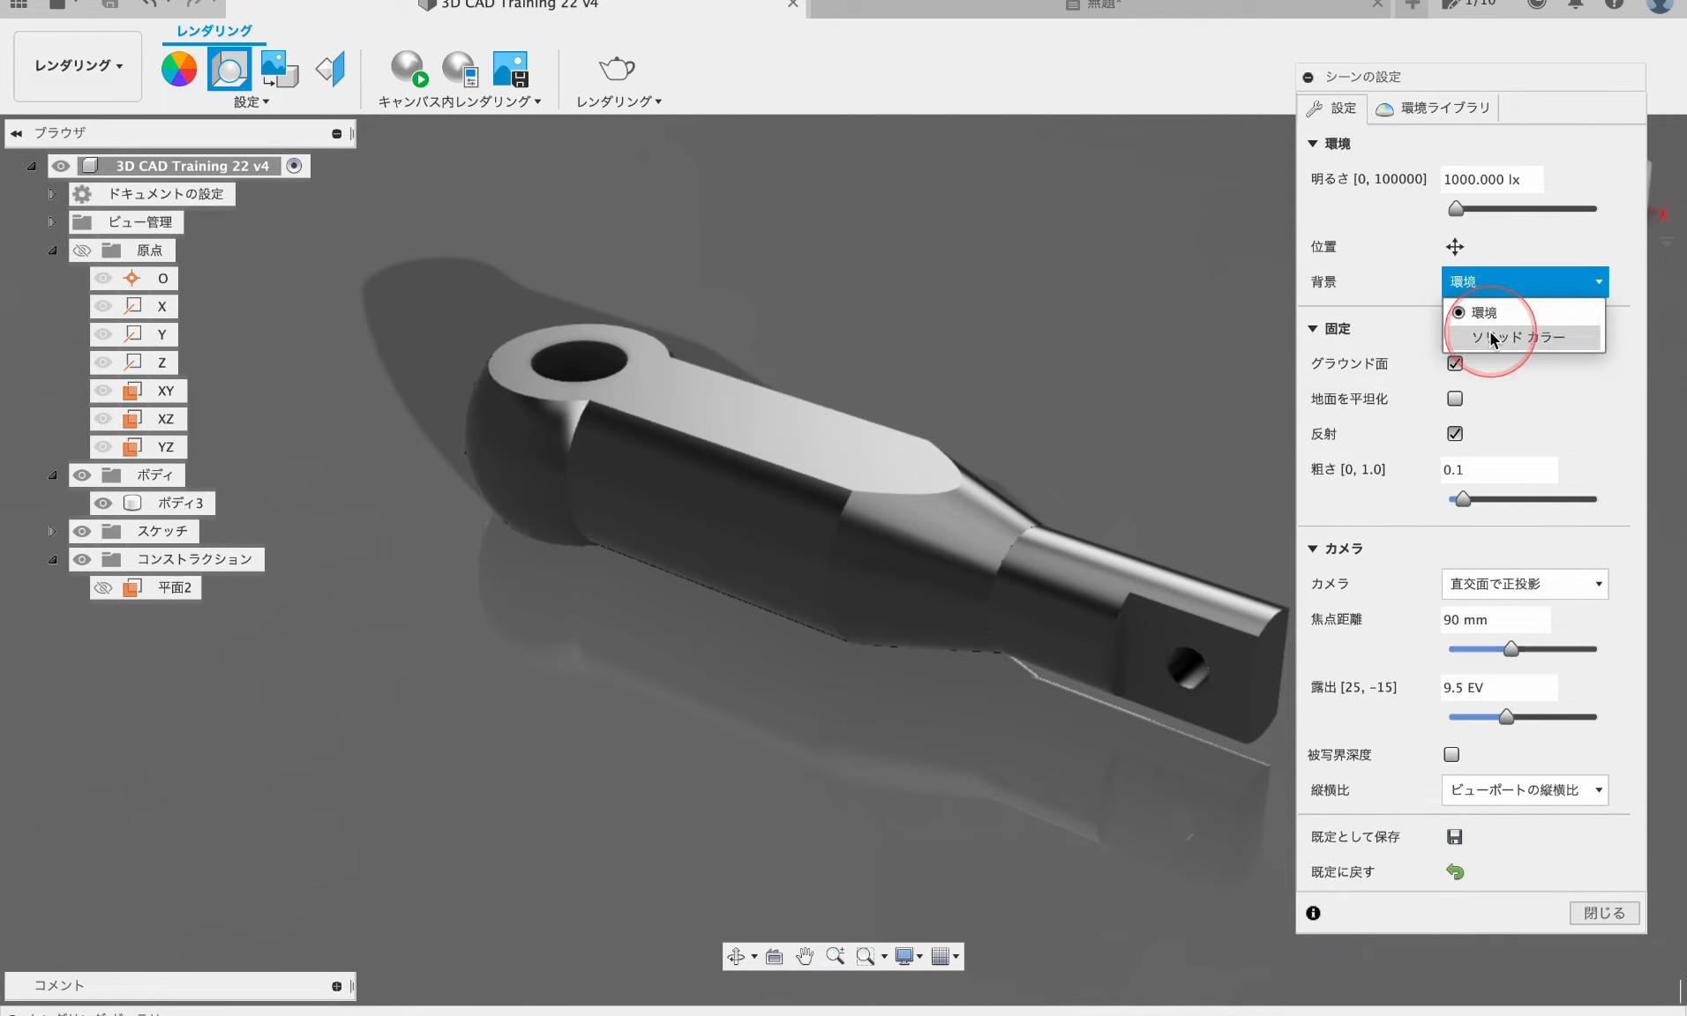
{"action": "left_click", "coordinate": [1491, 338]}
{"action": "left_click", "coordinate": [1465, 311]}
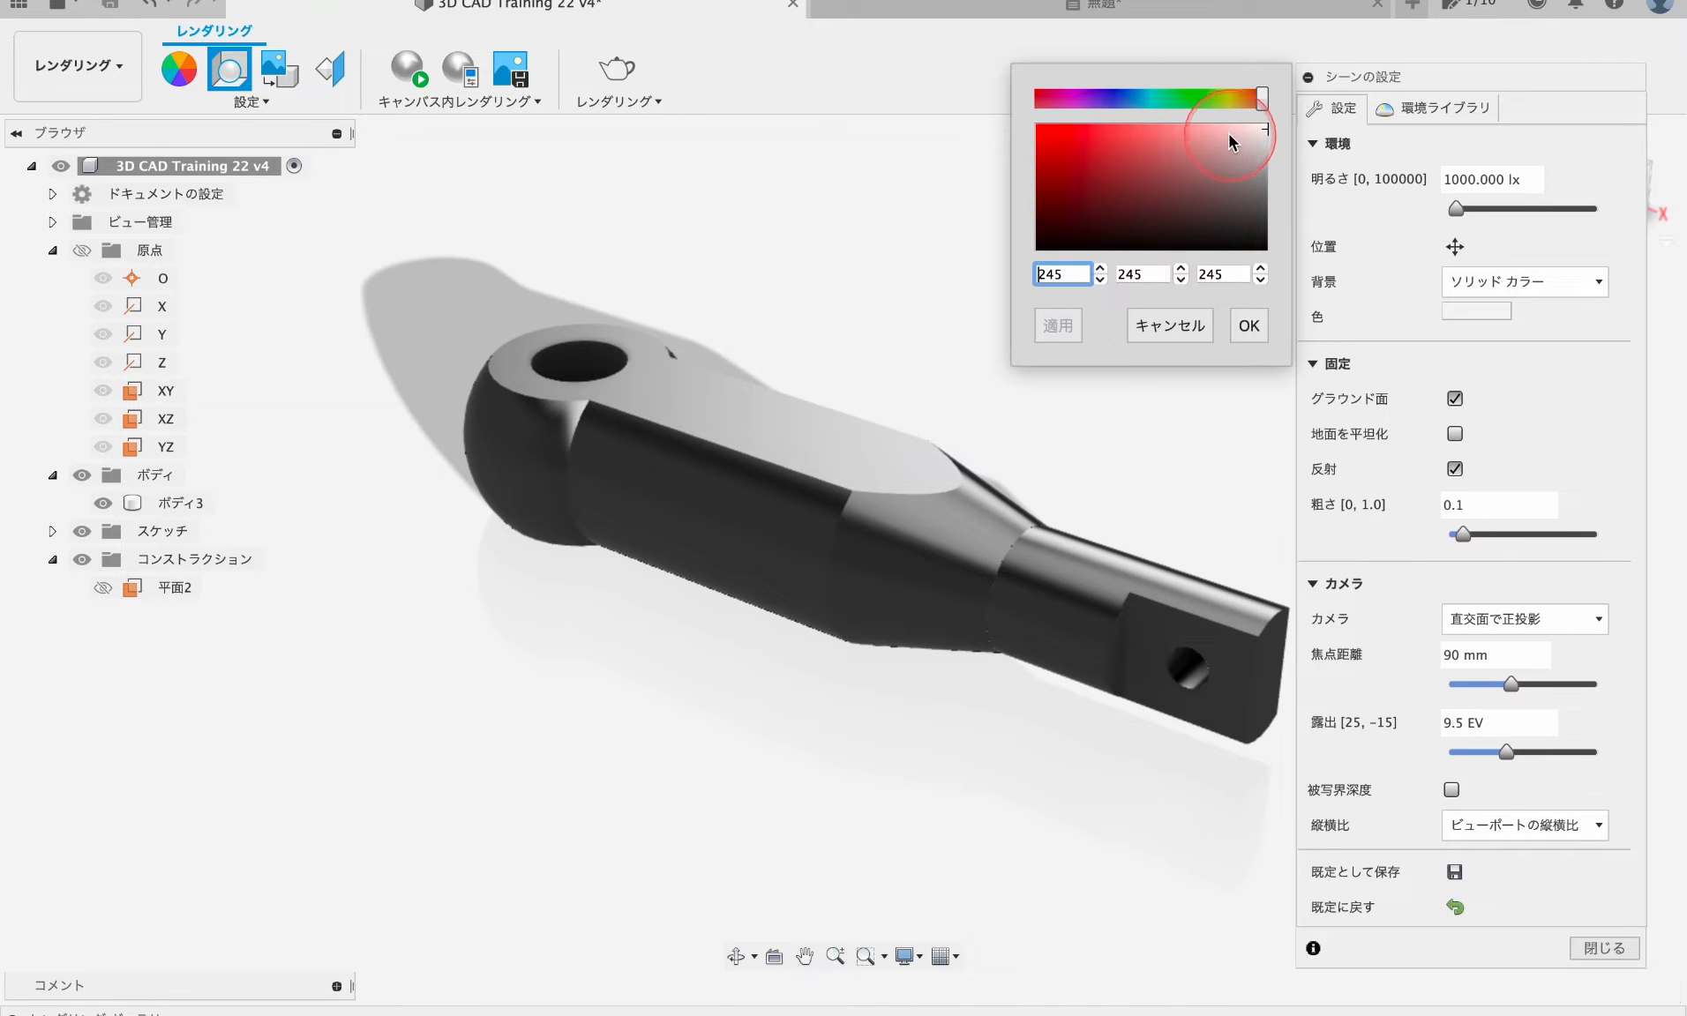
{"action": "left_click", "coordinate": [1060, 326]}
{"action": "left_click", "coordinate": [1258, 324]}
- Try a different lighting environment from the library and rotate it around the part
{"action": "left_click", "coordinate": [1447, 114]}
{"action": "scroll", "coordinate": [1486, 423], "scroll_direction": "down", "scroll_amount": 3}
{"action": "left_click_drag", "start_coordinate": [1434, 428], "coordinate": [1222, 448]}
{"action": "left_click", "coordinate": [1346, 111]}
{"action": "left_click_drag", "start_coordinate": [1364, 700], "coordinate": [1429, 699]}
{"action": "left_click", "coordinate": [1454, 240]}
- Set the ground reflection roughness to 0.4 and the camera focal length to 73 mm
{"action": "middle_click_drag", "start_coordinate": [854, 713], "coordinate": [855, 755], "text": "shift"}
{"action": "middle_click_drag", "start_coordinate": [858, 757], "coordinate": [829, 757]}
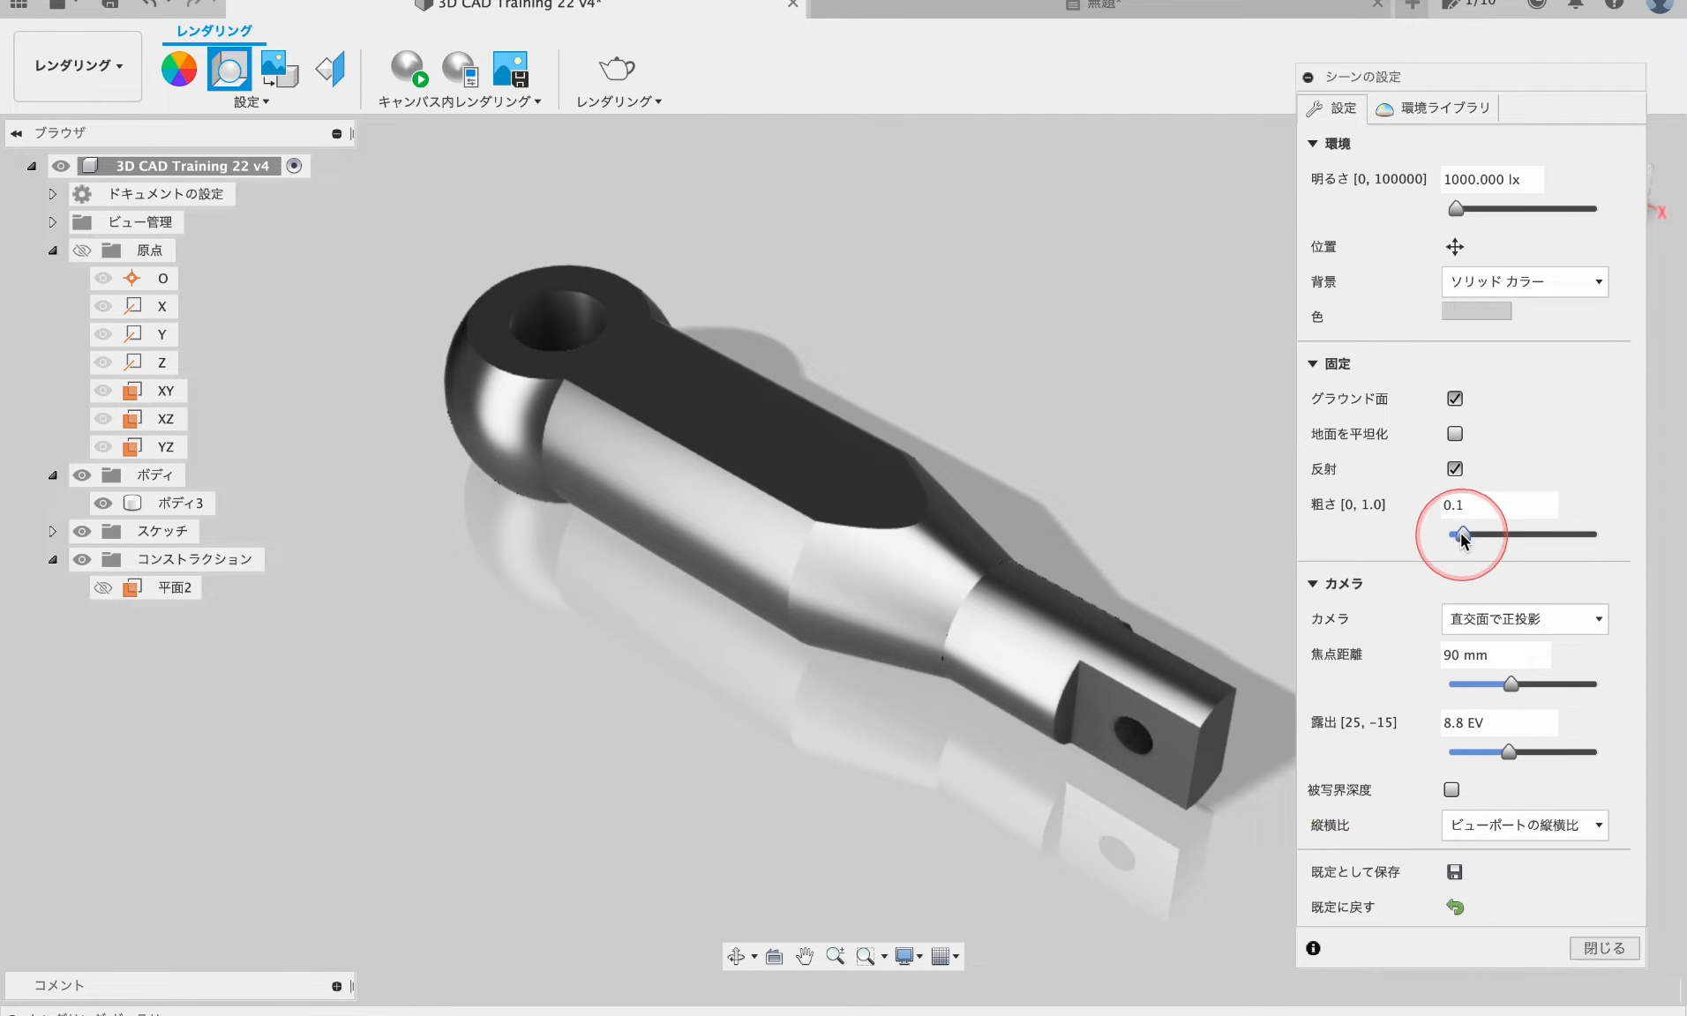
{"action": "middle_click_drag", "start_coordinate": [1027, 849], "coordinate": [1006, 828], "text": "shift"}
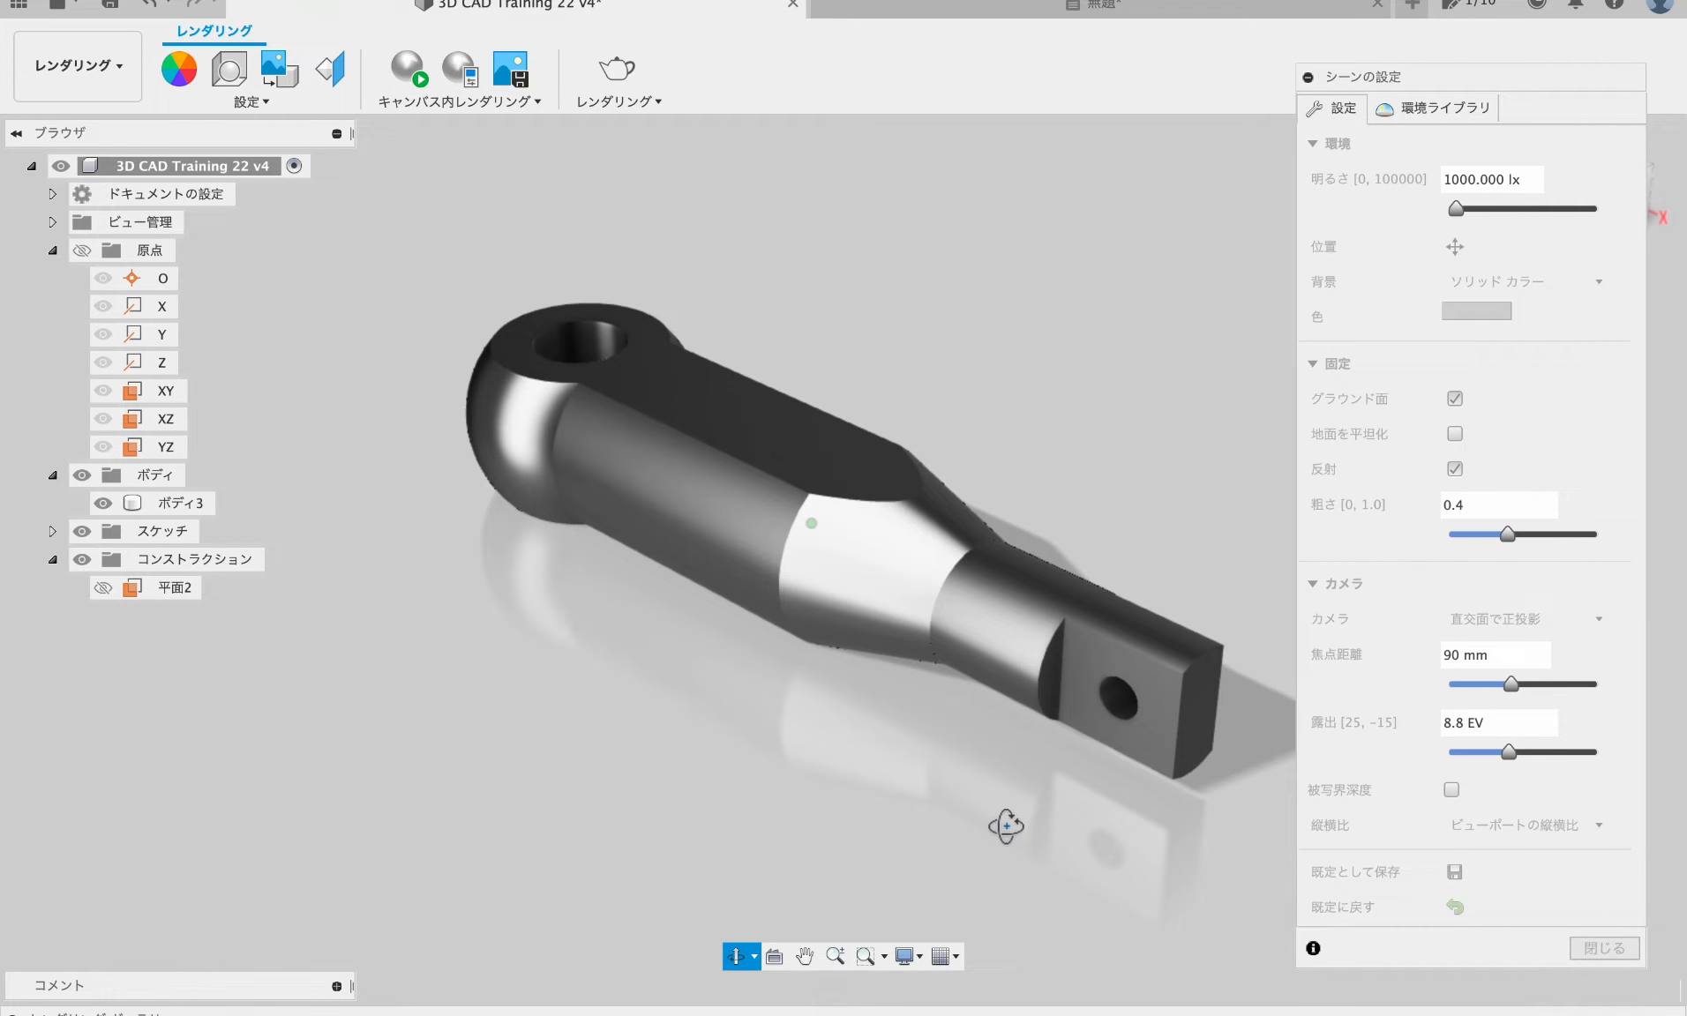
{"action": "left_click_drag", "start_coordinate": [1512, 685], "coordinate": [1497, 691]}
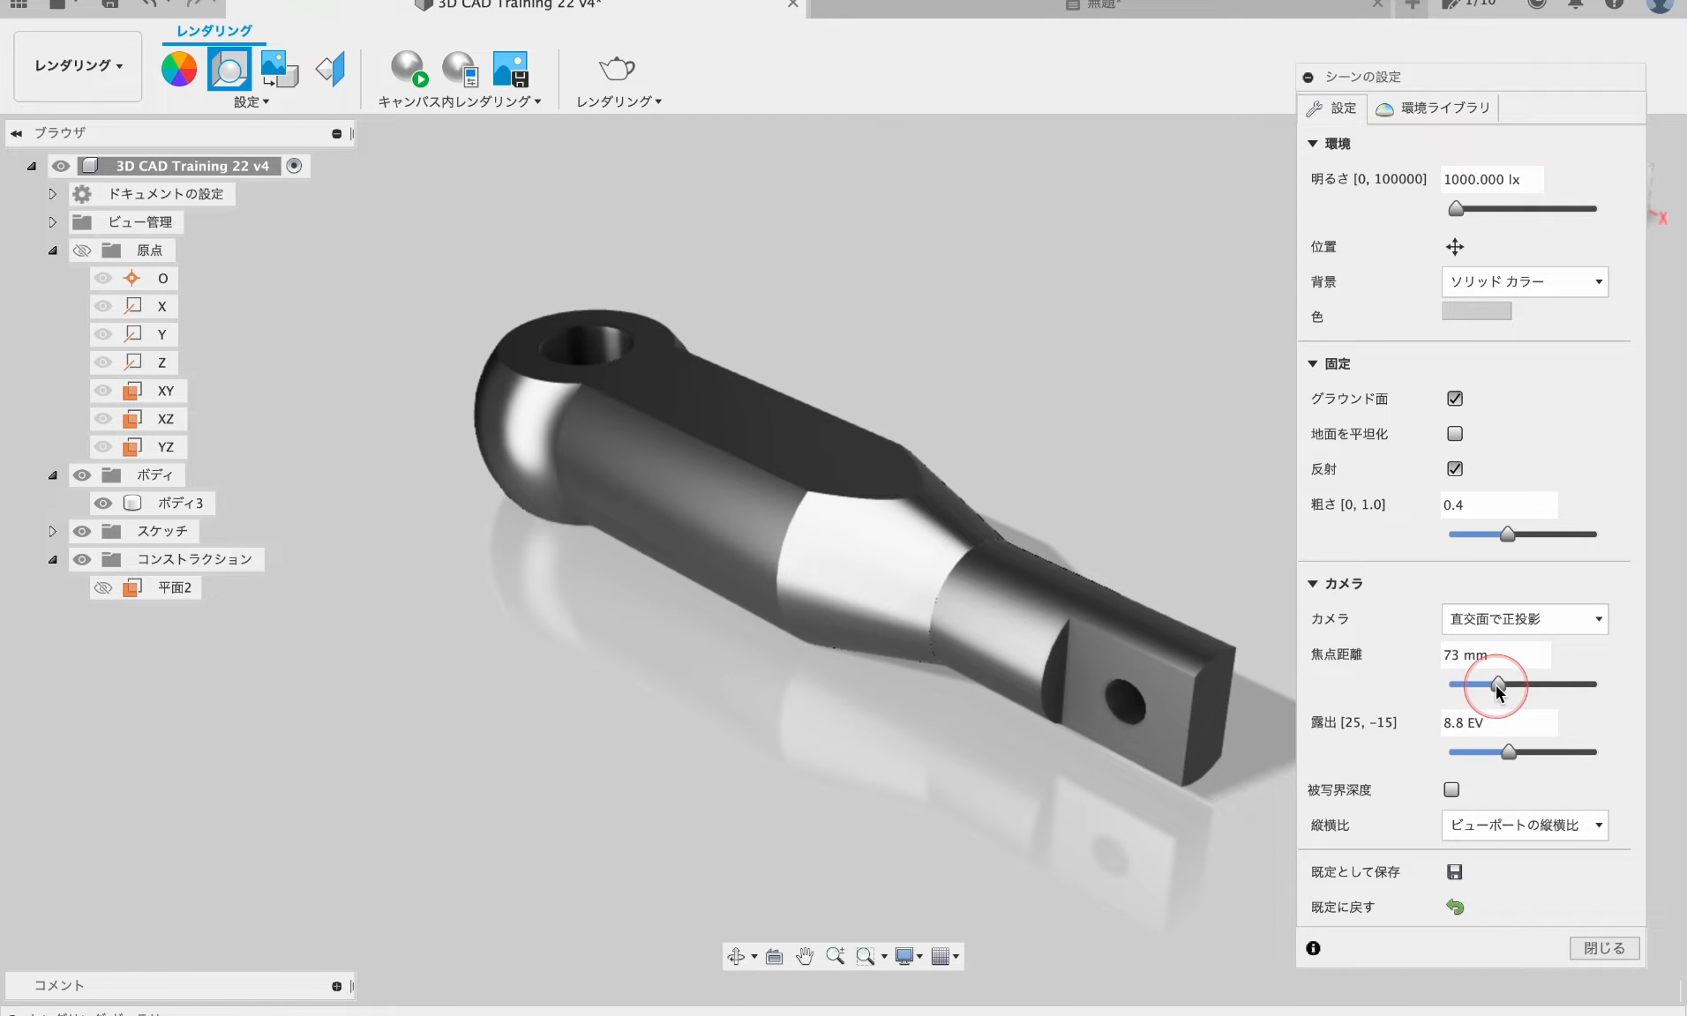
- Compare several library lighting environments on the part, including グリッド ライト, and apply 寒色ライト
{"action": "left_click", "coordinate": [1424, 109]}
{"action": "left_click_drag", "start_coordinate": [1465, 553], "coordinate": [1187, 467]}
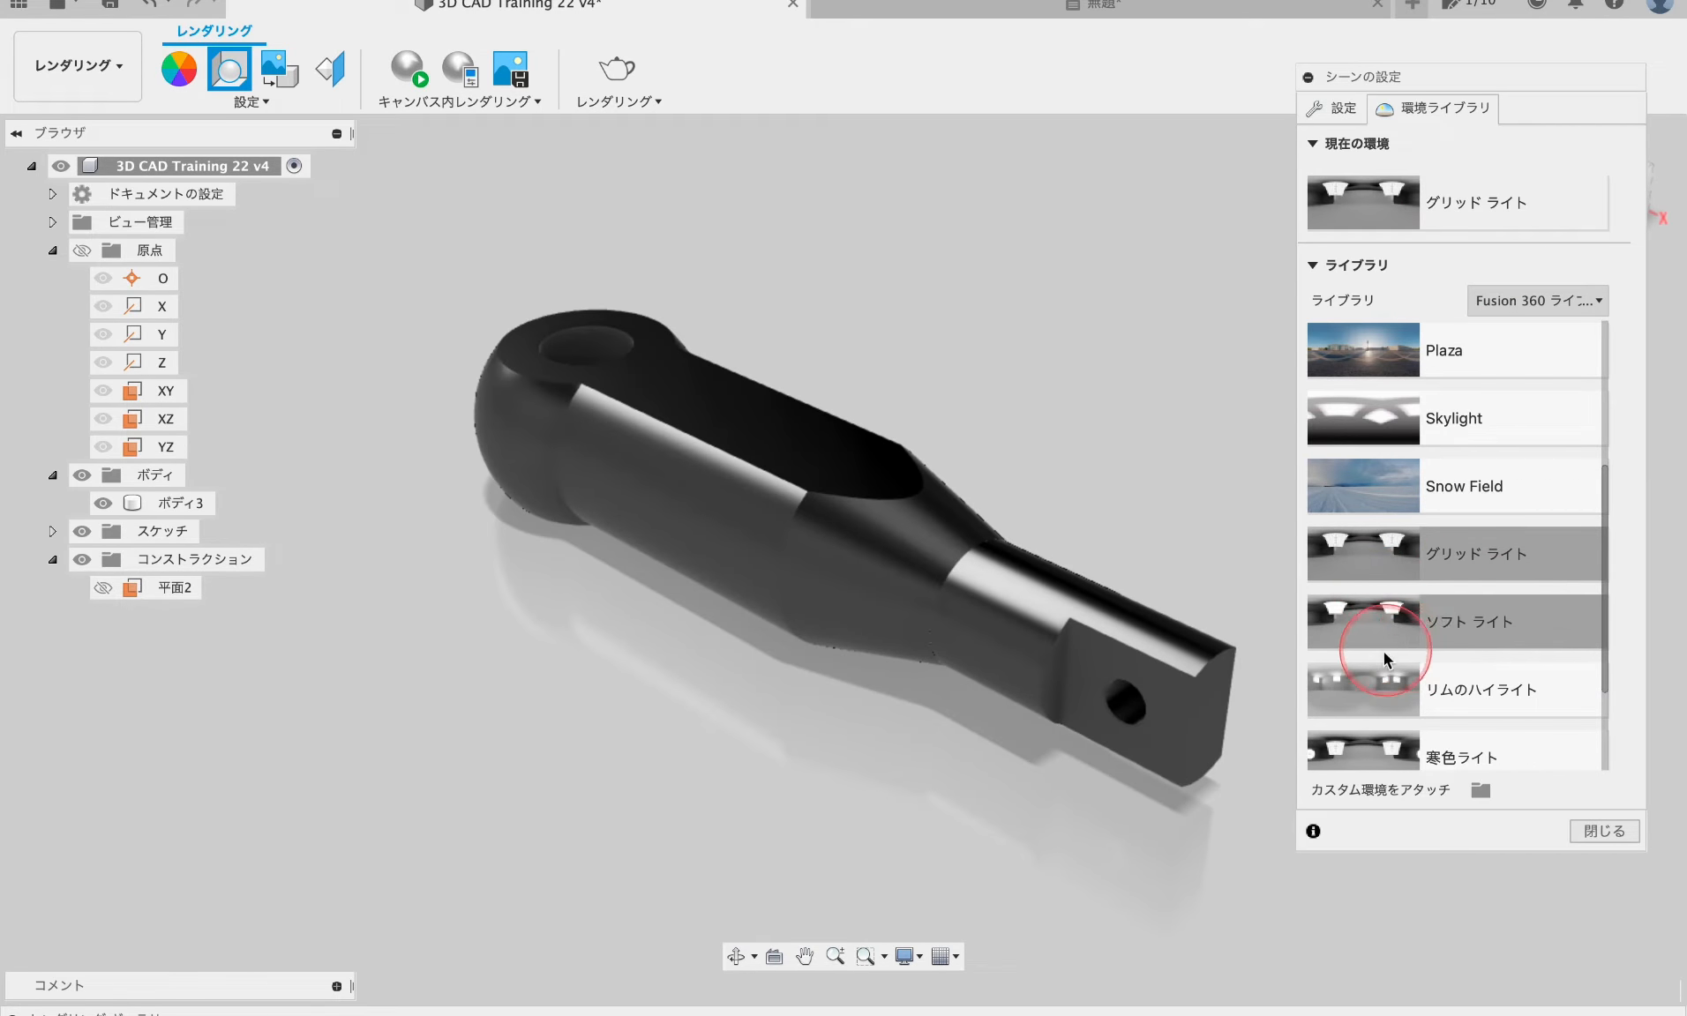
{"action": "left_click_drag", "start_coordinate": [1416, 637], "coordinate": [1253, 609]}
{"action": "scroll", "coordinate": [1376, 653], "scroll_direction": "down", "scroll_amount": 3}
{"action": "left_click_drag", "start_coordinate": [1376, 625], "coordinate": [1235, 680]}
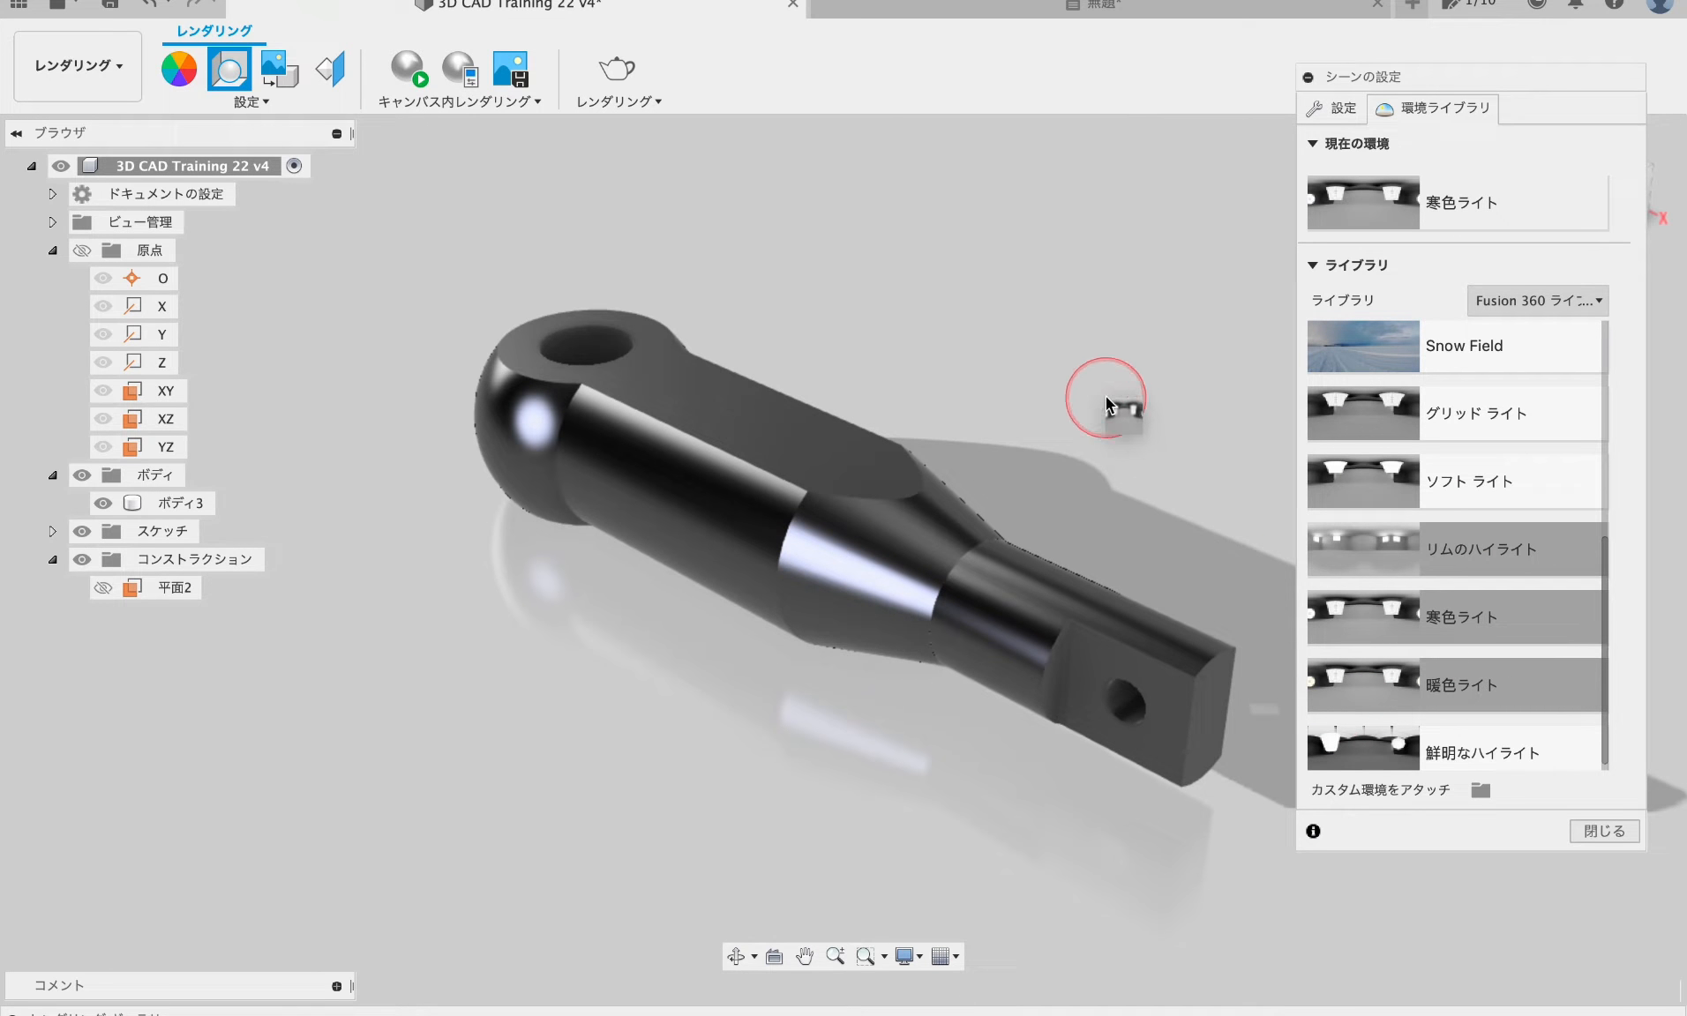
{"action": "left_click_drag", "start_coordinate": [1105, 398], "coordinate": [1107, 401]}
{"action": "scroll", "coordinate": [1399, 710], "scroll_direction": "down", "scroll_amount": 1}
{"action": "left_click_drag", "start_coordinate": [1417, 731], "coordinate": [1164, 801]}
{"action": "left_click_drag", "start_coordinate": [1389, 609], "coordinate": [1137, 465]}
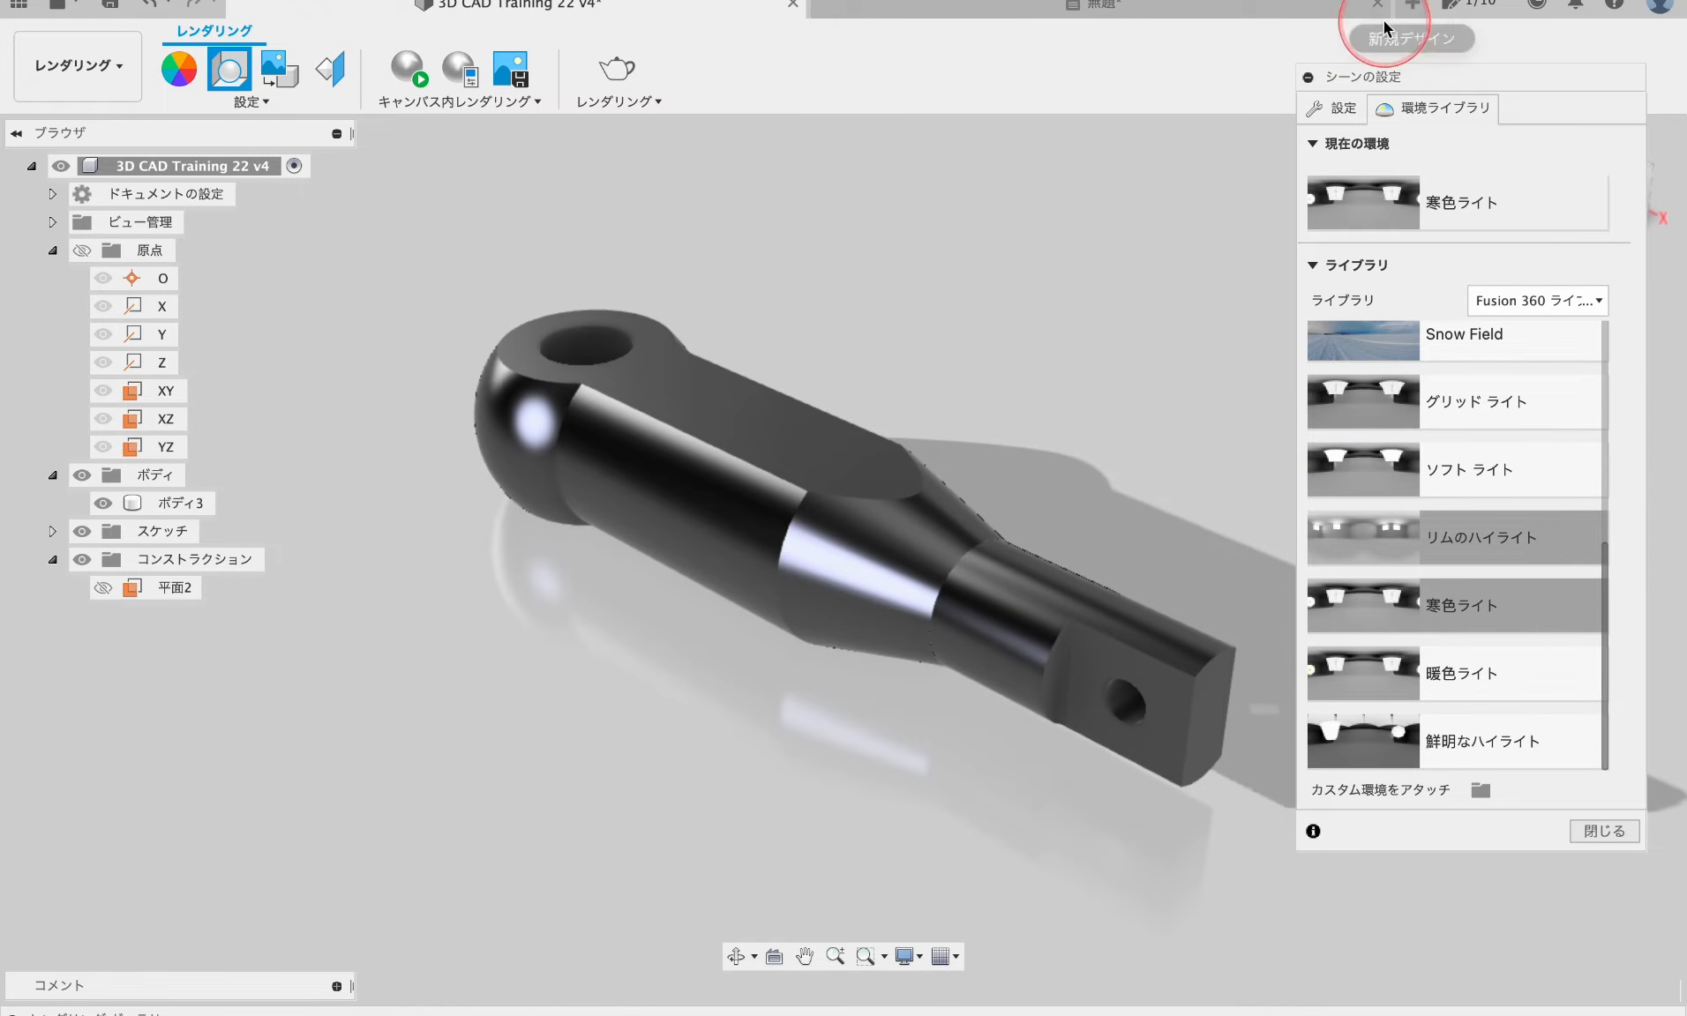
- Rotate the scene's lighting environment so the part's shadow falls in front of it
{"action": "left_click", "coordinate": [1336, 108]}
{"action": "left_click", "coordinate": [1455, 246]}
{"action": "left_click_drag", "start_coordinate": [1328, 689], "coordinate": [1409, 703]}
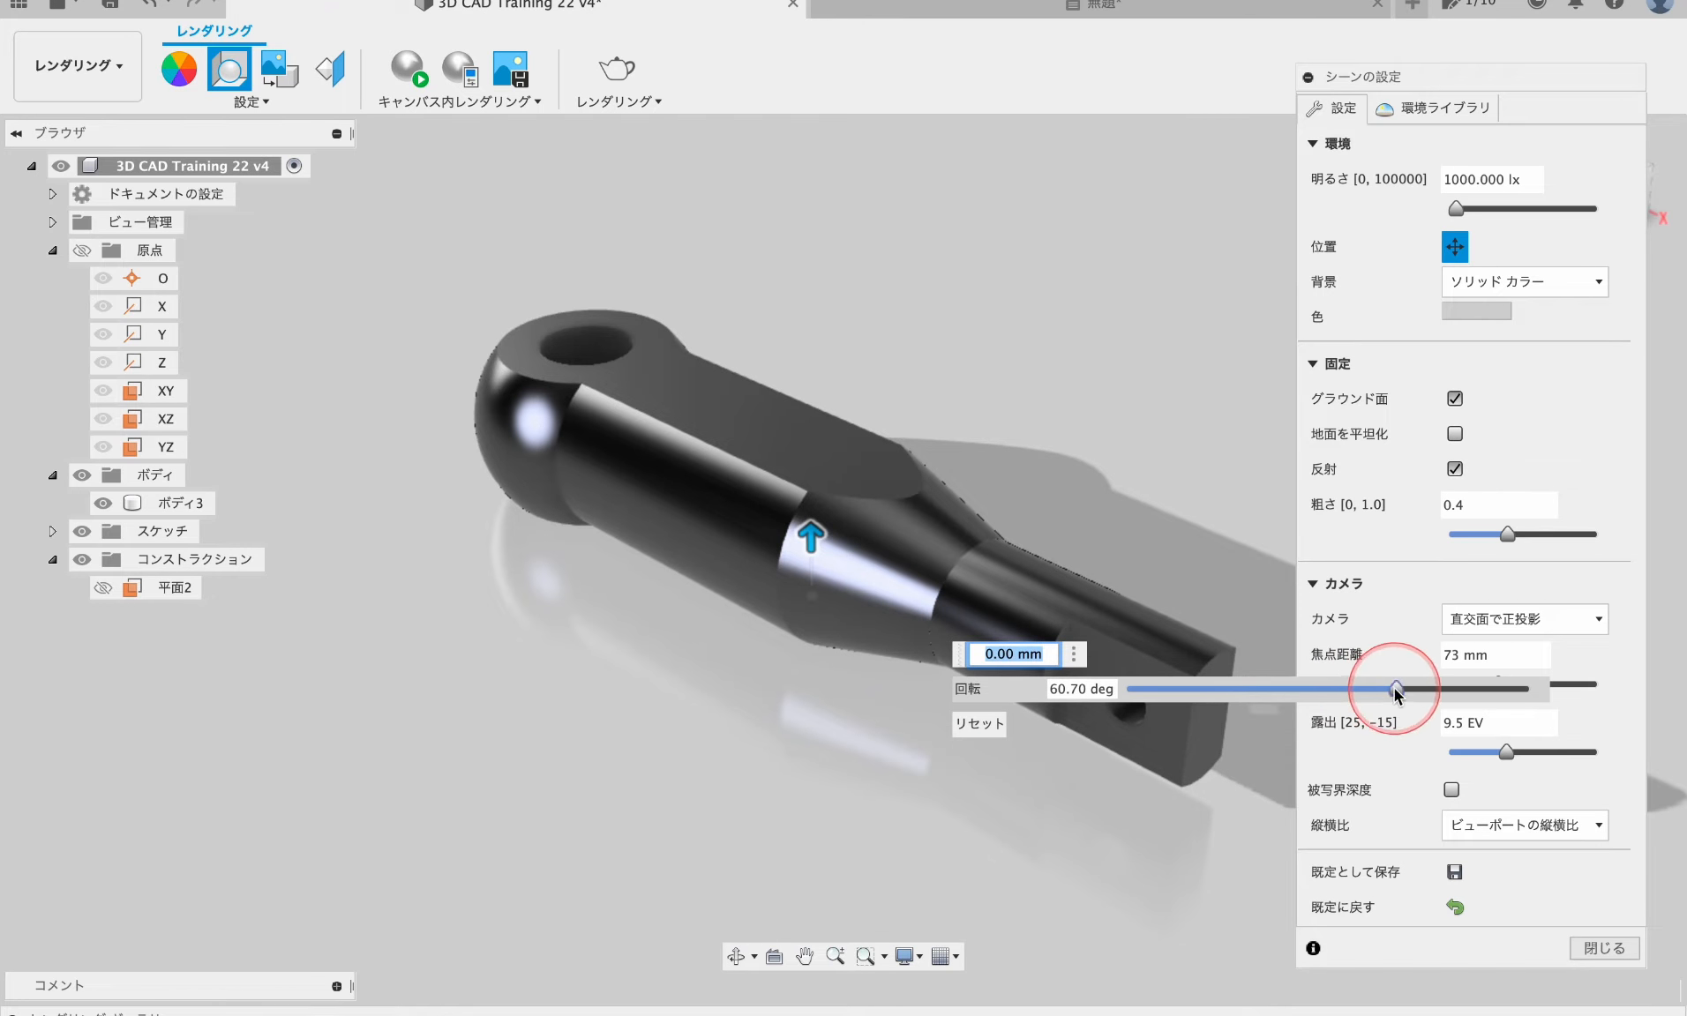
{"action": "left_click_drag", "start_coordinate": [1395, 693], "coordinate": [1055, 792]}
- Try the ペイント – メタル フレーク(緑) appearance on the body and replace it with ペイント – メタル フレーク(青)
{"action": "left_click", "coordinate": [179, 68]}
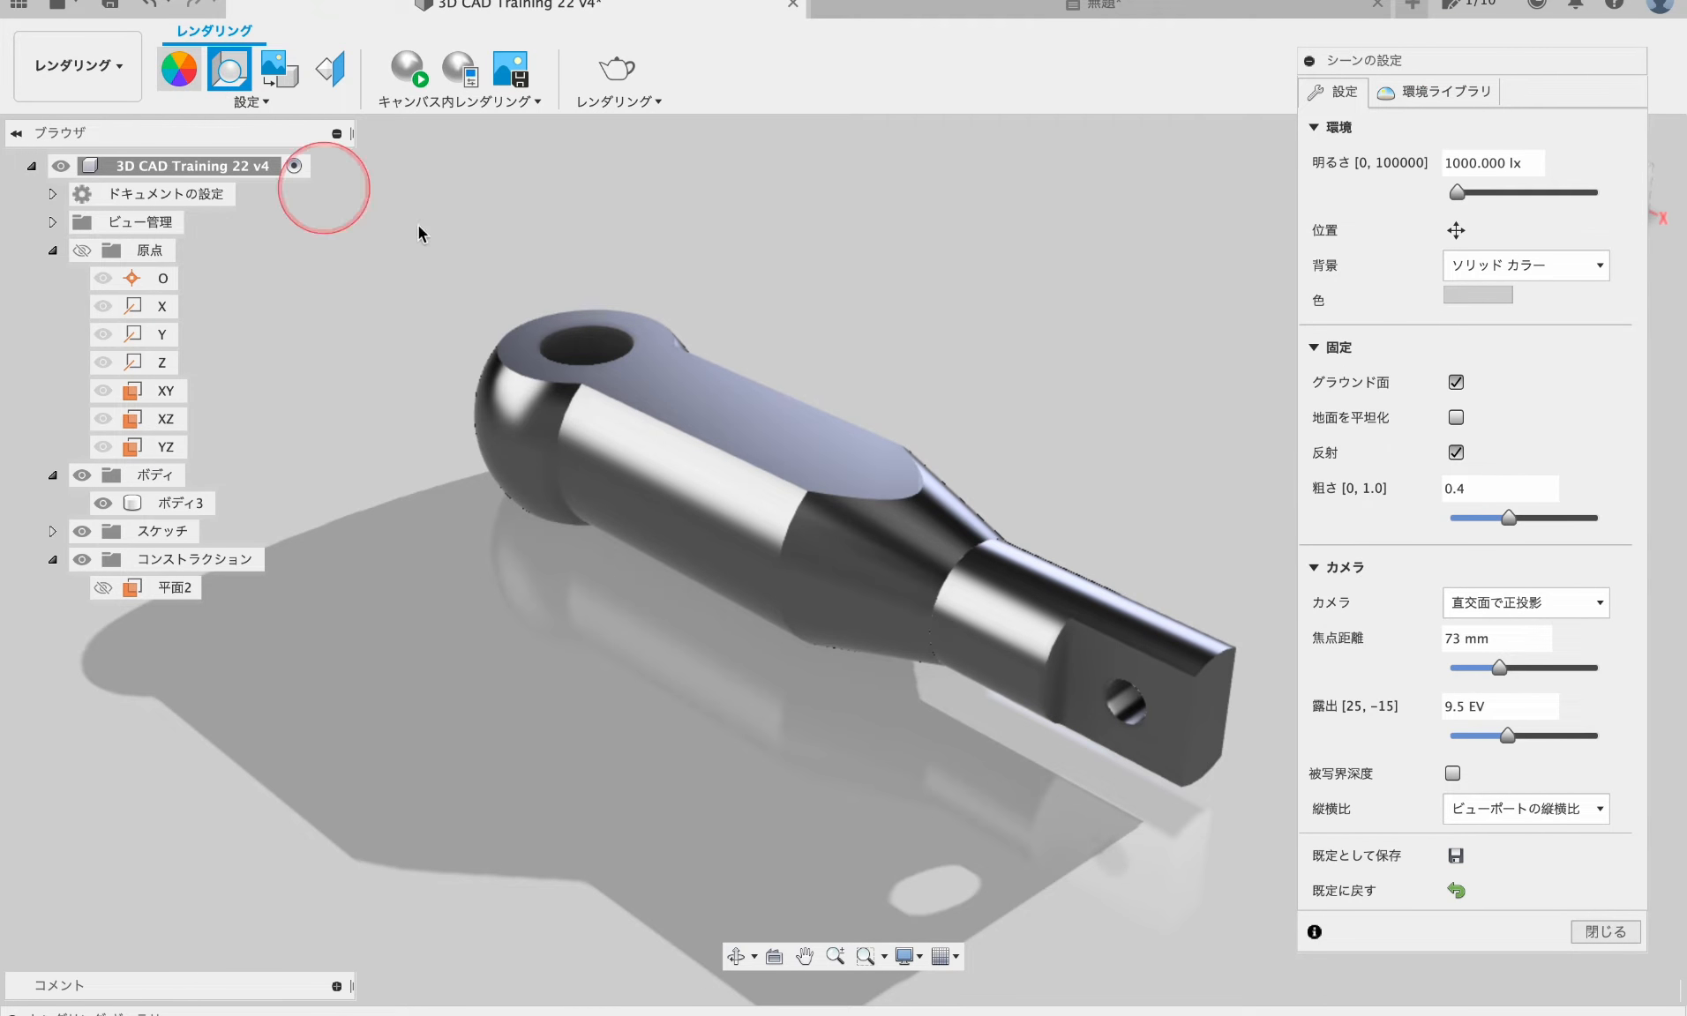
{"action": "left_click_drag", "start_coordinate": [1385, 106], "coordinate": [1342, 67]}
{"action": "left_click", "coordinate": [1244, 702]}
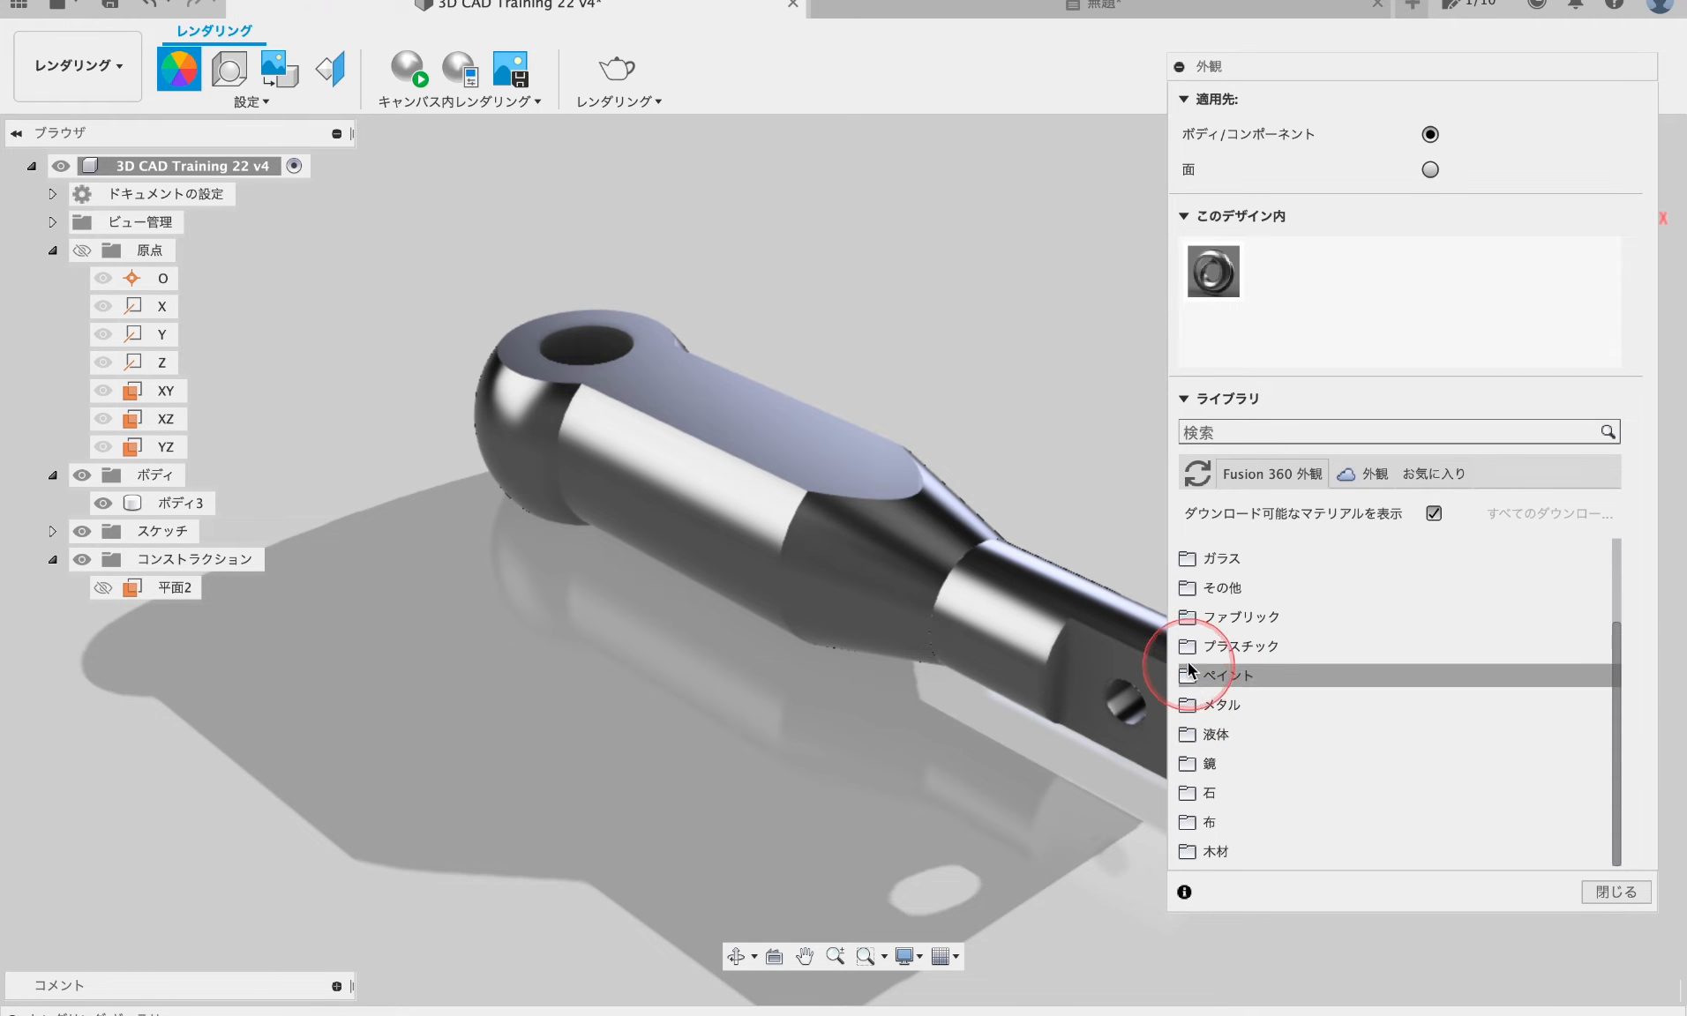
{"action": "scroll", "coordinate": [1279, 674], "scroll_direction": "down", "scroll_amount": 5}
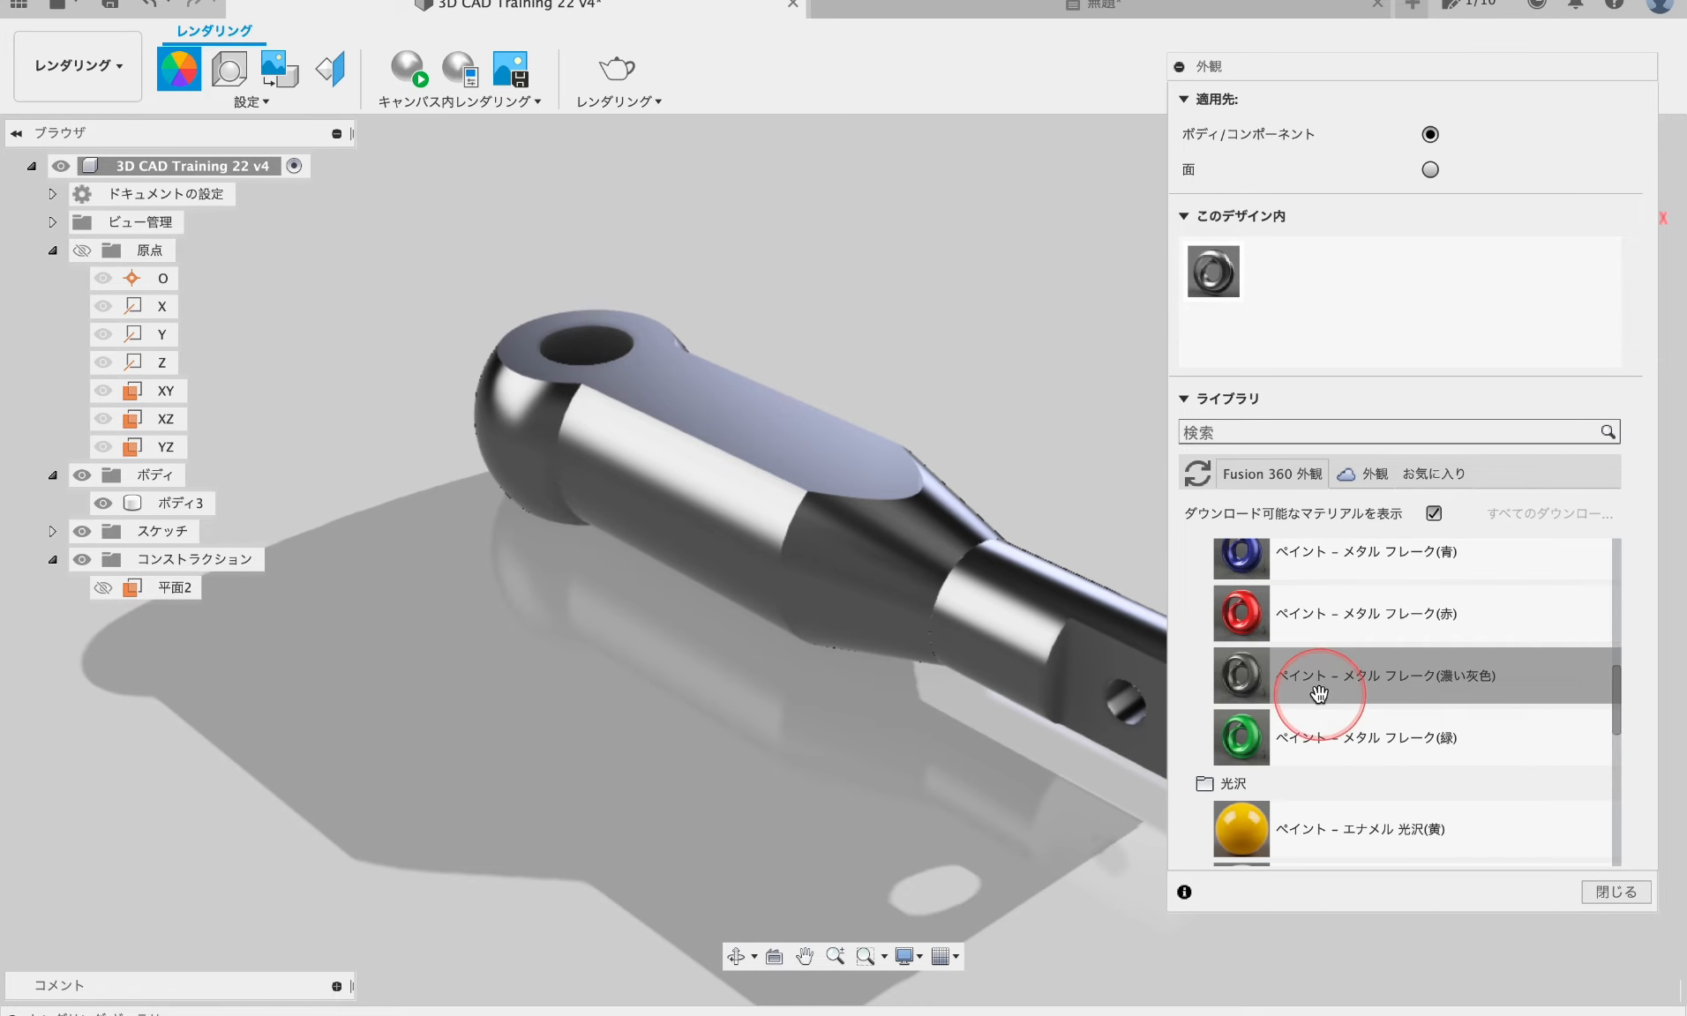
{"action": "left_click_drag", "start_coordinate": [1306, 739], "coordinate": [1046, 621]}
{"action": "scroll", "coordinate": [1280, 661], "scroll_direction": "up", "scroll_amount": 2}
{"action": "left_click_drag", "start_coordinate": [1270, 662], "coordinate": [1044, 637]}
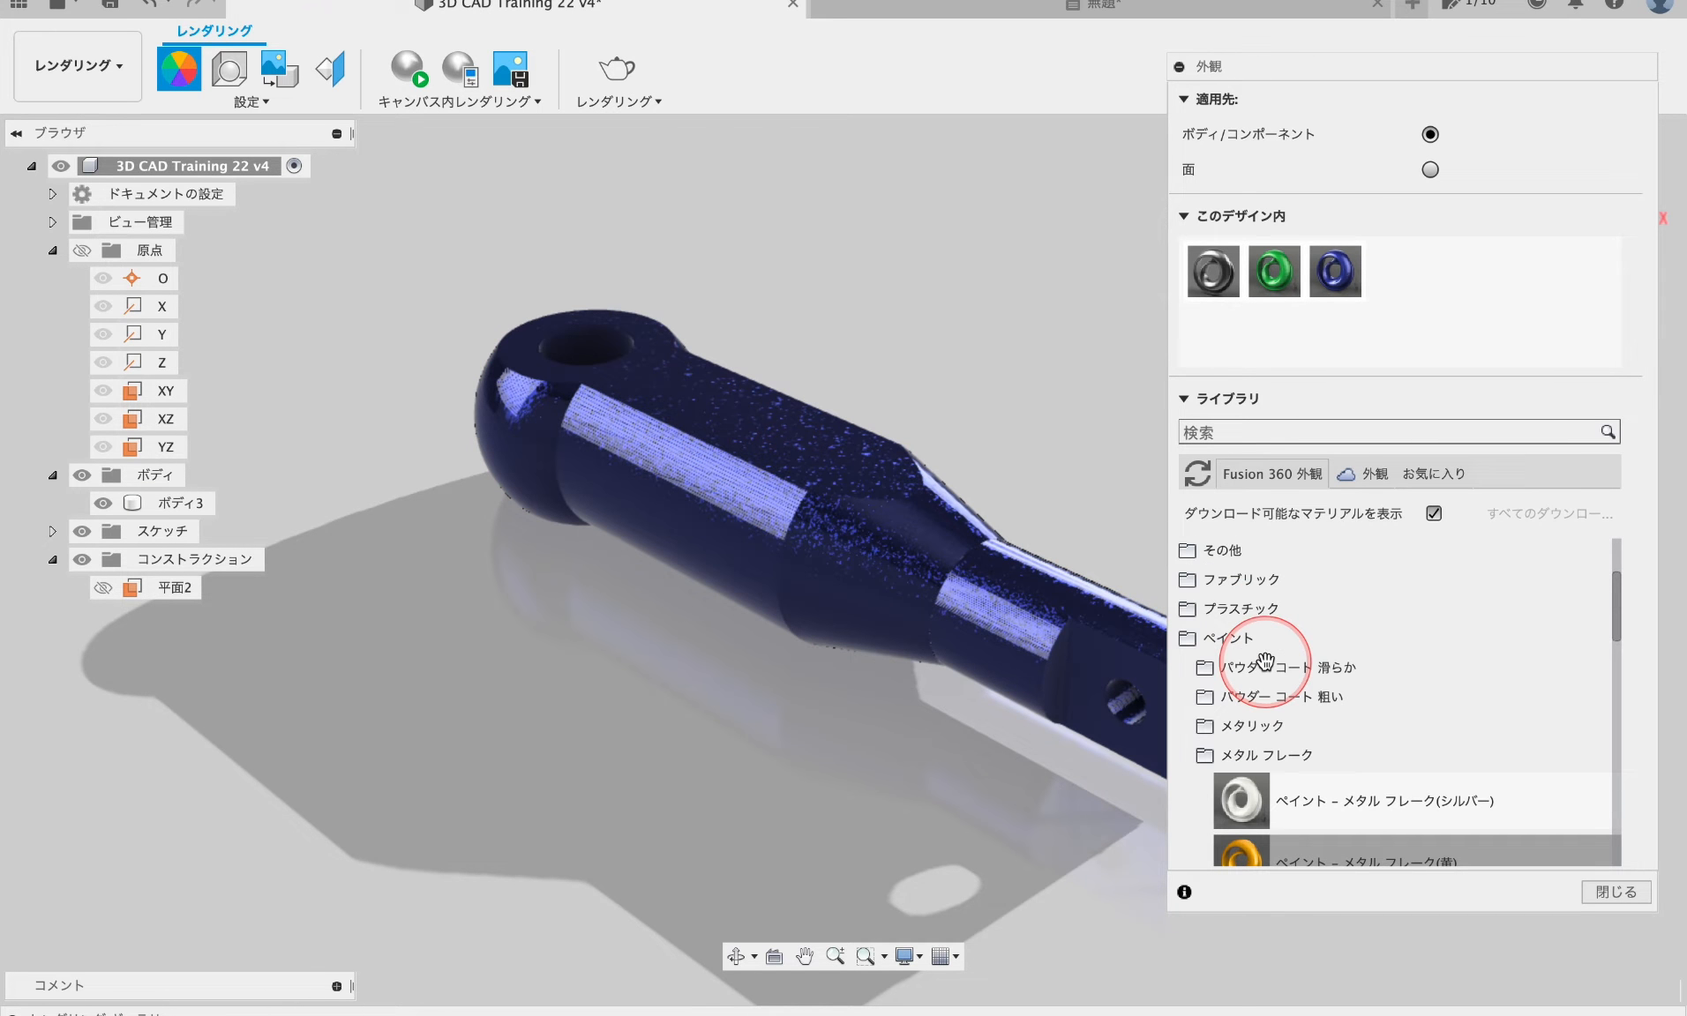
- Recolour the blue metal flake paint to a pale lavender with RGB 208, 213, 250
{"action": "scroll", "coordinate": [1227, 658], "scroll_direction": "down", "scroll_amount": 3}
{"action": "double_click", "coordinate": [1334, 271]}
{"action": "left_click", "coordinate": [1110, 196]}
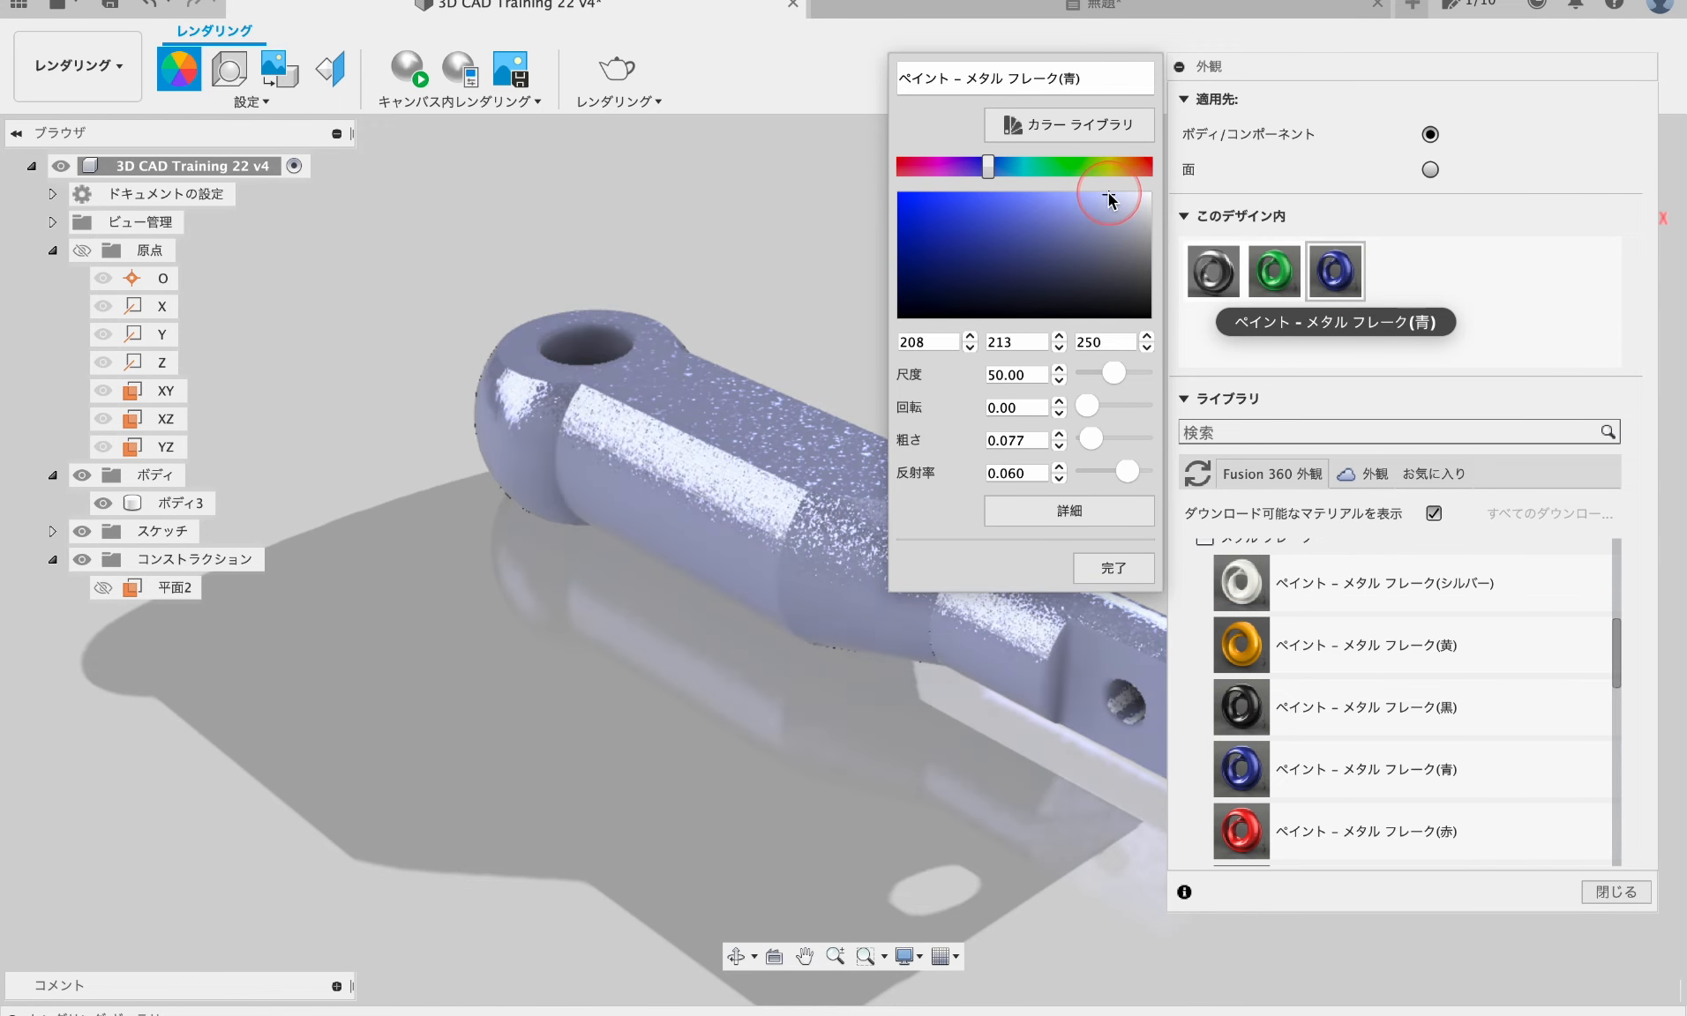
{"action": "left_click", "coordinate": [1295, 751]}
- Try the ペイント – メタリック(黒) paint on the body and replace it with ペイント – エナメル 光沢(灰色)
{"action": "scroll", "coordinate": [1235, 706], "scroll_direction": "up", "scroll_amount": 5}
{"action": "scroll", "coordinate": [1235, 776], "scroll_direction": "down", "scroll_amount": 2}
{"action": "left_click", "coordinate": [1207, 729]}
{"action": "scroll", "coordinate": [1238, 707], "scroll_direction": "down", "scroll_amount": 3}
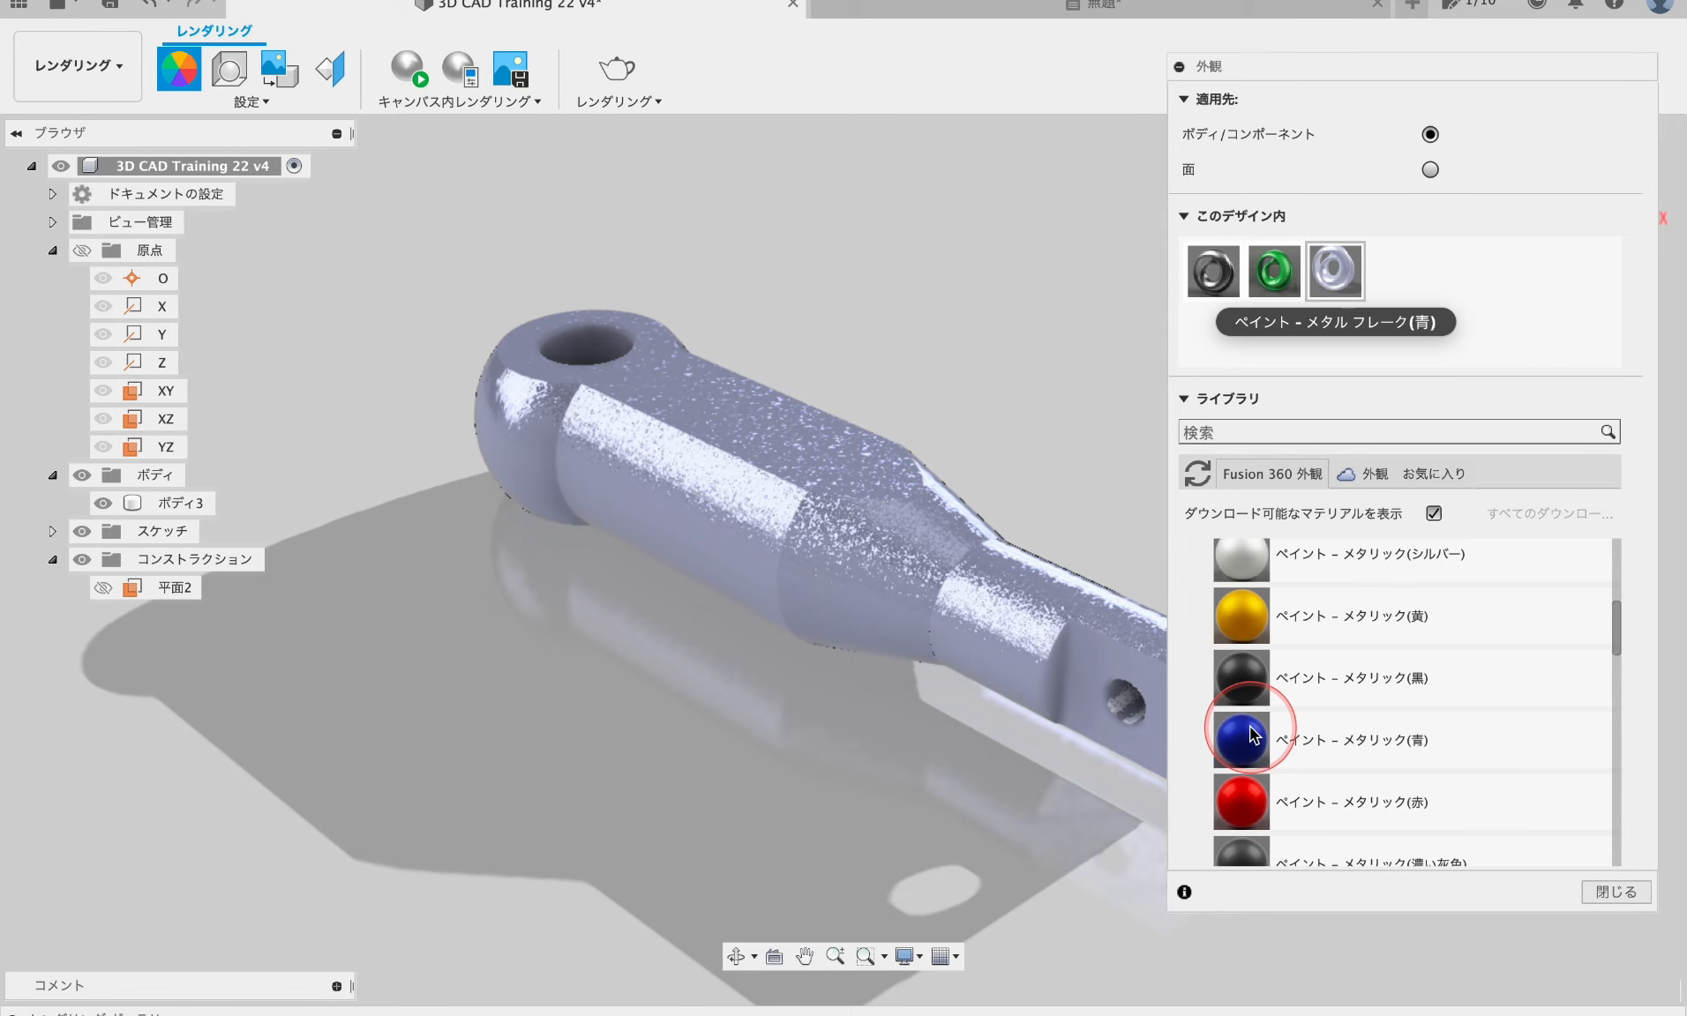
{"action": "left_click_drag", "start_coordinate": [1323, 689], "coordinate": [1041, 618]}
{"action": "scroll", "coordinate": [1330, 695], "scroll_direction": "down", "scroll_amount": 3}
{"action": "left_click_drag", "start_coordinate": [1244, 781], "coordinate": [1041, 618]}
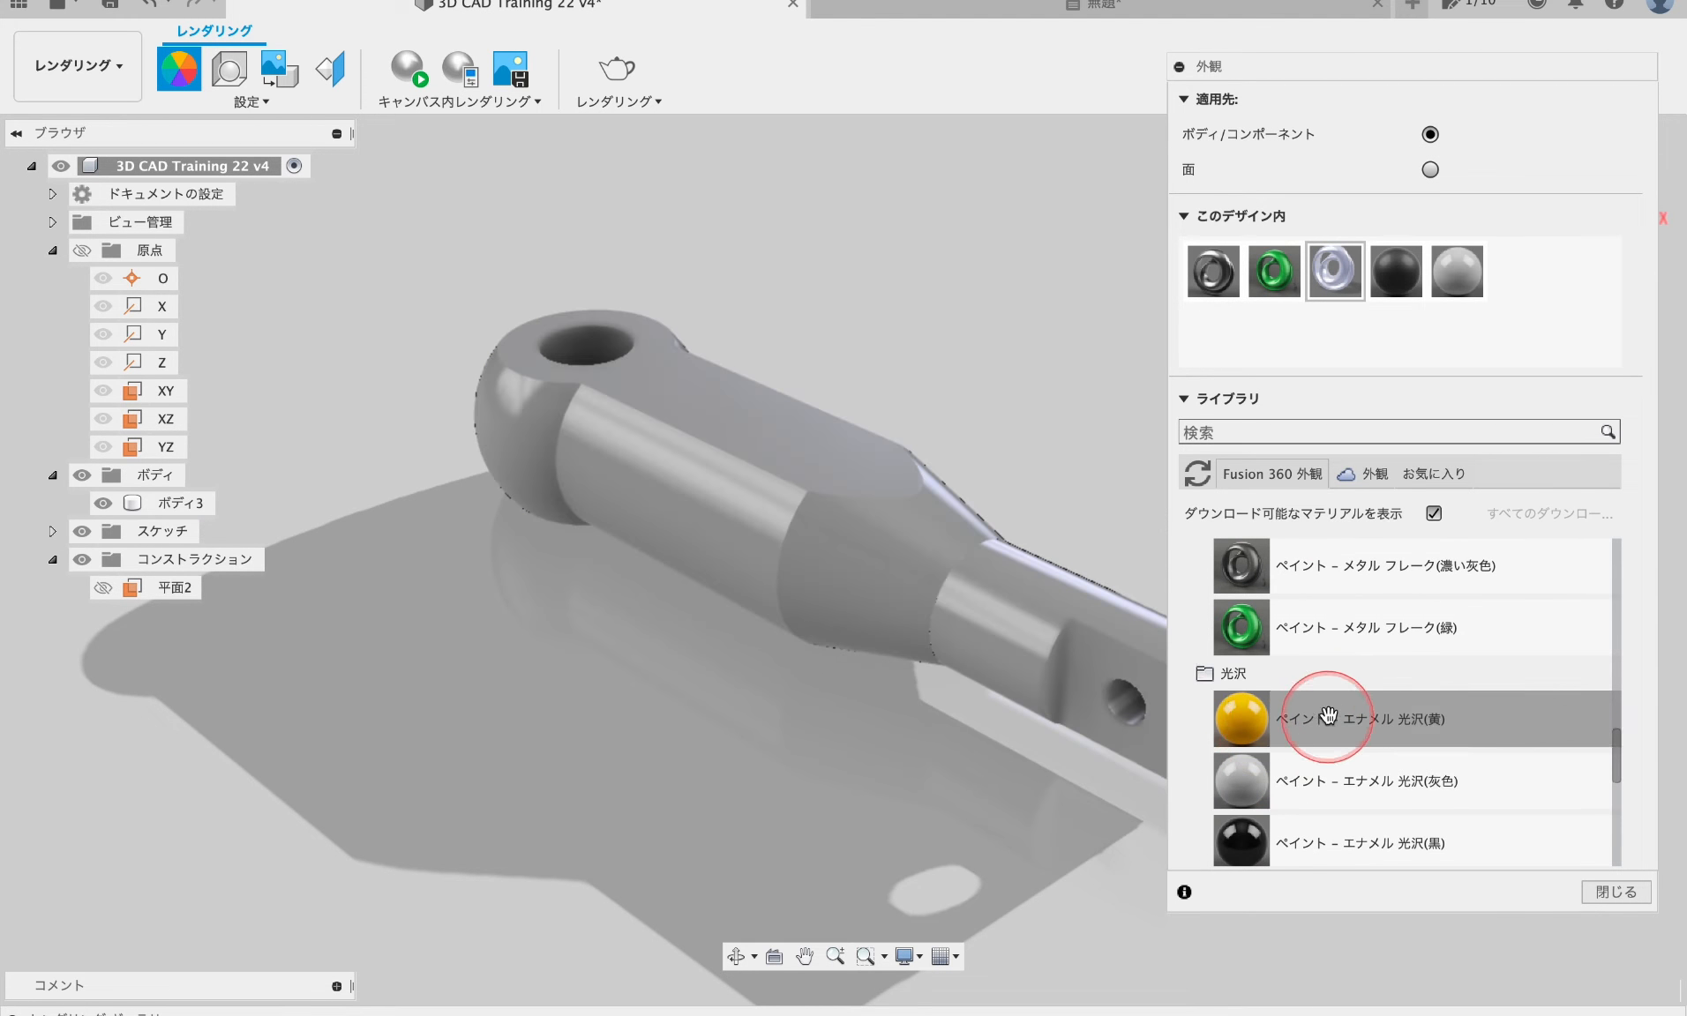
- Apply ペイント – エナメル 光沢(青) to the whole body and recolour that paint to a dark bluish grey
{"action": "scroll", "coordinate": [1254, 679], "scroll_direction": "down", "scroll_amount": 5}
{"action": "scroll", "coordinate": [1270, 680], "scroll_direction": "up", "scroll_amount": 2}
{"action": "left_click_drag", "start_coordinate": [1270, 687], "coordinate": [1024, 609]}
{"action": "scroll", "coordinate": [1318, 686], "scroll_direction": "up", "scroll_amount": 2}
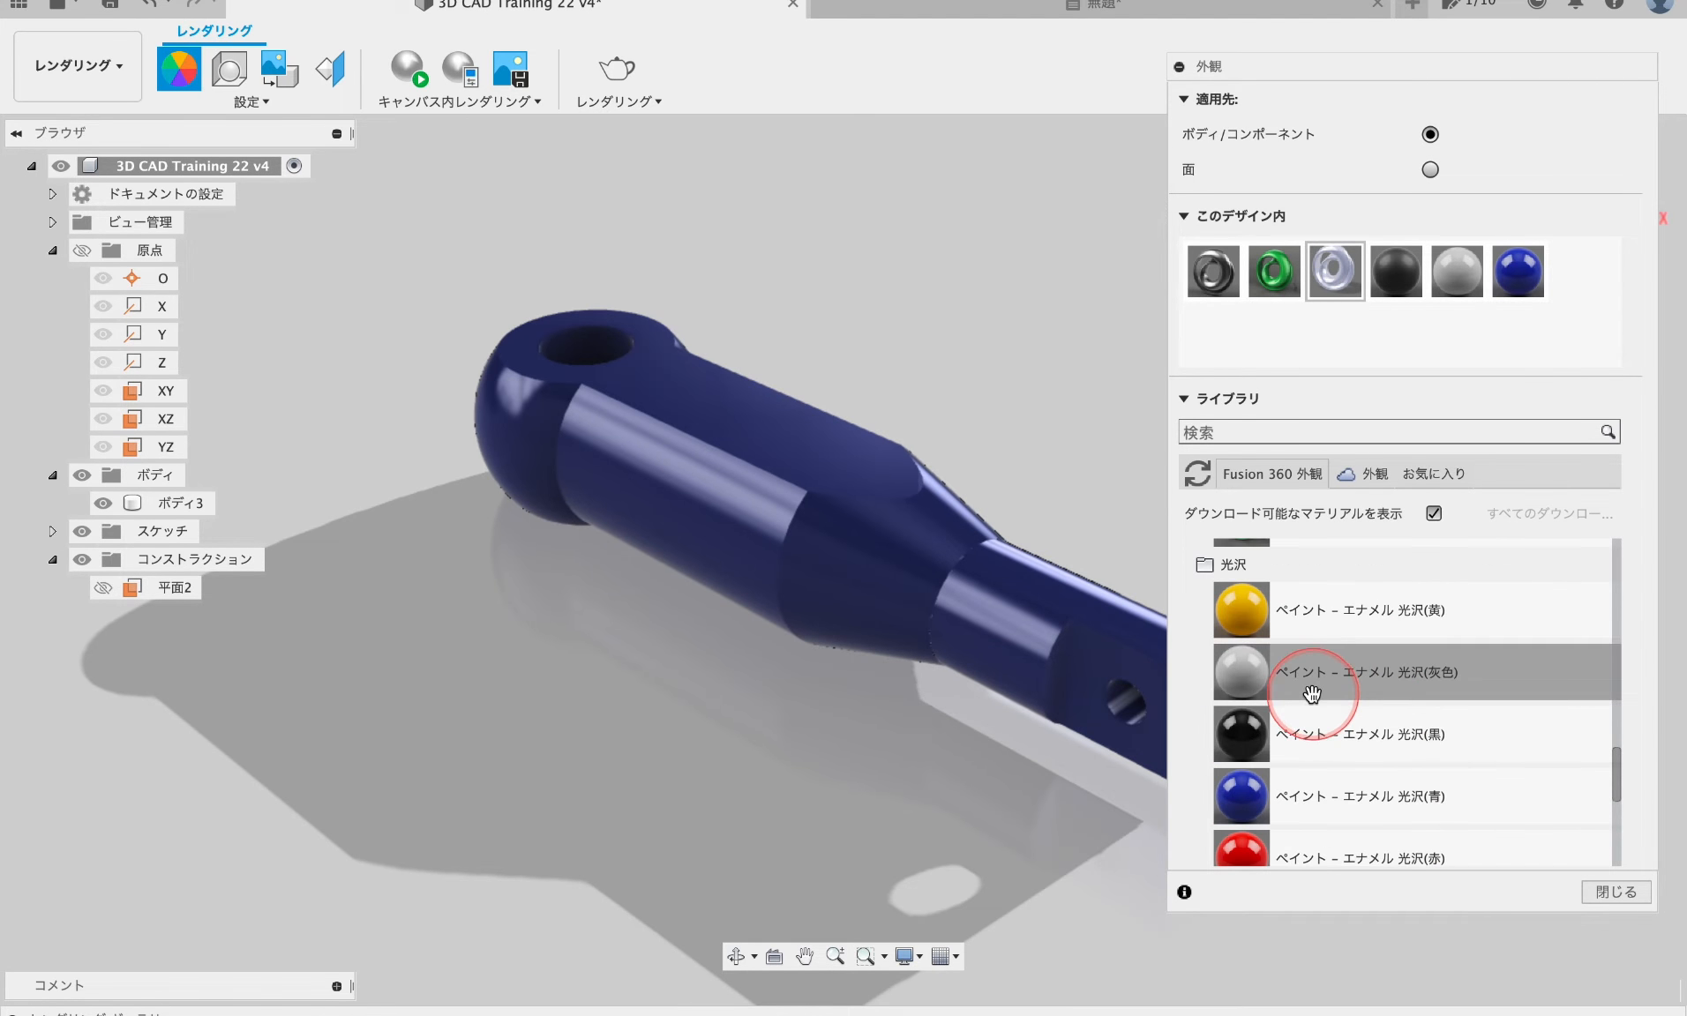
{"action": "double_click", "coordinate": [1518, 271]}
{"action": "left_click_drag", "start_coordinate": [1055, 266], "coordinate": [1131, 272]}
{"action": "left_click", "coordinate": [1113, 502]}
- Switch appearance assignment to individual faces and apply ペイント – エナメル 光沢(黄) to the curved faces of the narrow shank
{"action": "left_click_drag", "start_coordinate": [1365, 165], "coordinate": [1491, 158]}
{"action": "left_click", "coordinate": [1491, 161]}
{"action": "left_click_drag", "start_coordinate": [1456, 666], "coordinate": [794, 424]}
{"action": "left_click_drag", "start_coordinate": [1376, 729], "coordinate": [1416, 721]}
{"action": "left_click_drag", "start_coordinate": [1368, 605], "coordinate": [1015, 710]}
{"action": "left_click_drag", "start_coordinate": [1547, 70], "coordinate": [1450, 75]}
- Recolour the yellow enamel paint on the shank to a pale beige
{"action": "double_click", "coordinate": [1609, 270]}
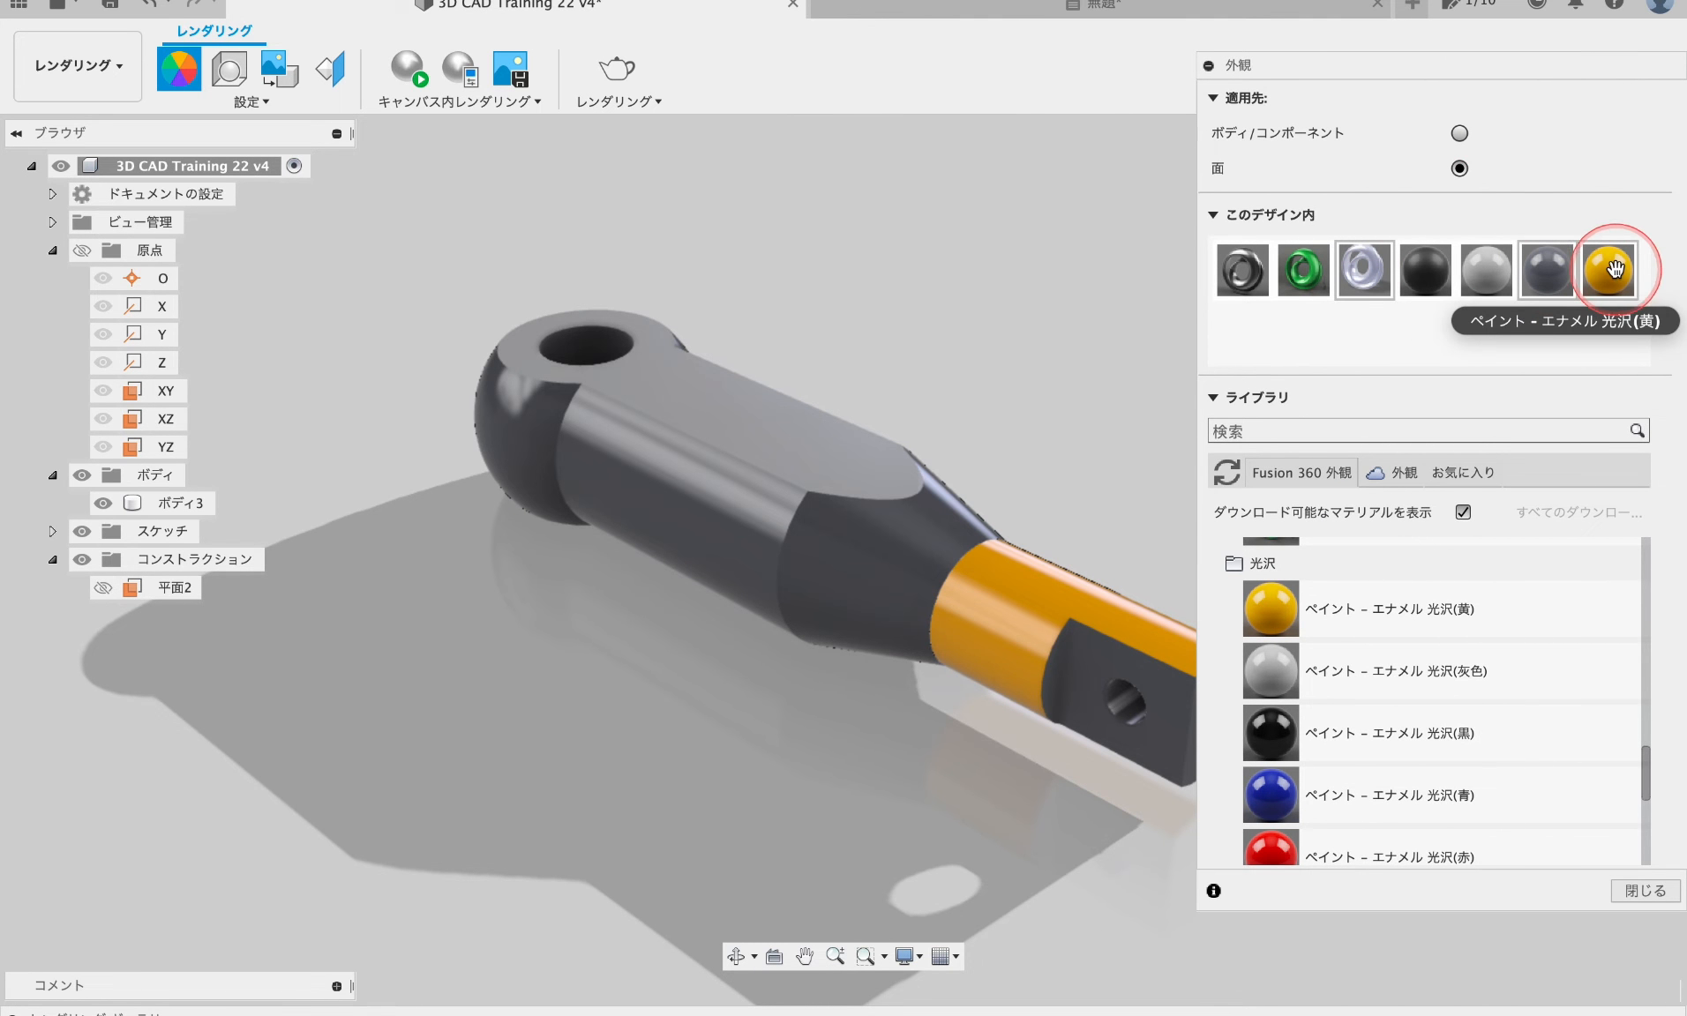
{"action": "left_click", "coordinate": [1100, 203]}
{"action": "left_click", "coordinate": [1142, 501]}
- Apply ペイント – エナメル 光沢(白) to the long flat face of the handle and the flat faces around the shank's small hole
{"action": "scroll", "coordinate": [1423, 706], "scroll_direction": "down", "scroll_amount": 3}
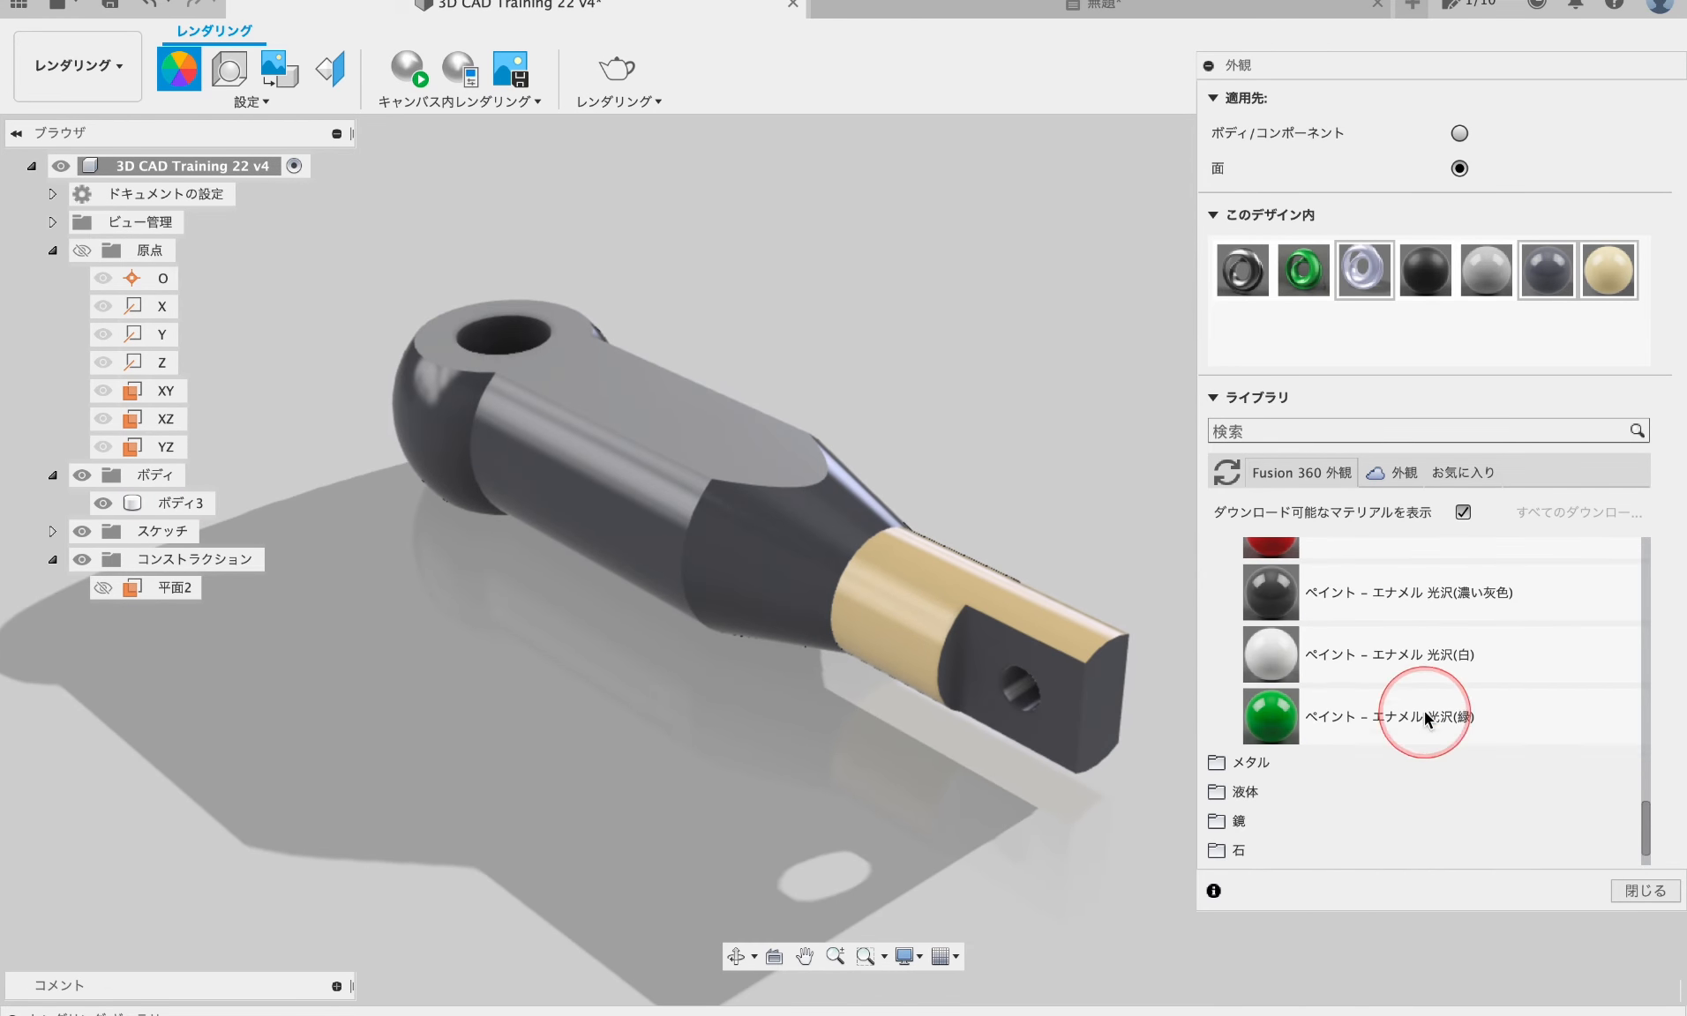
{"action": "left_click", "coordinate": [1262, 648]}
{"action": "left_click_drag", "start_coordinate": [1161, 687], "coordinate": [745, 446]}
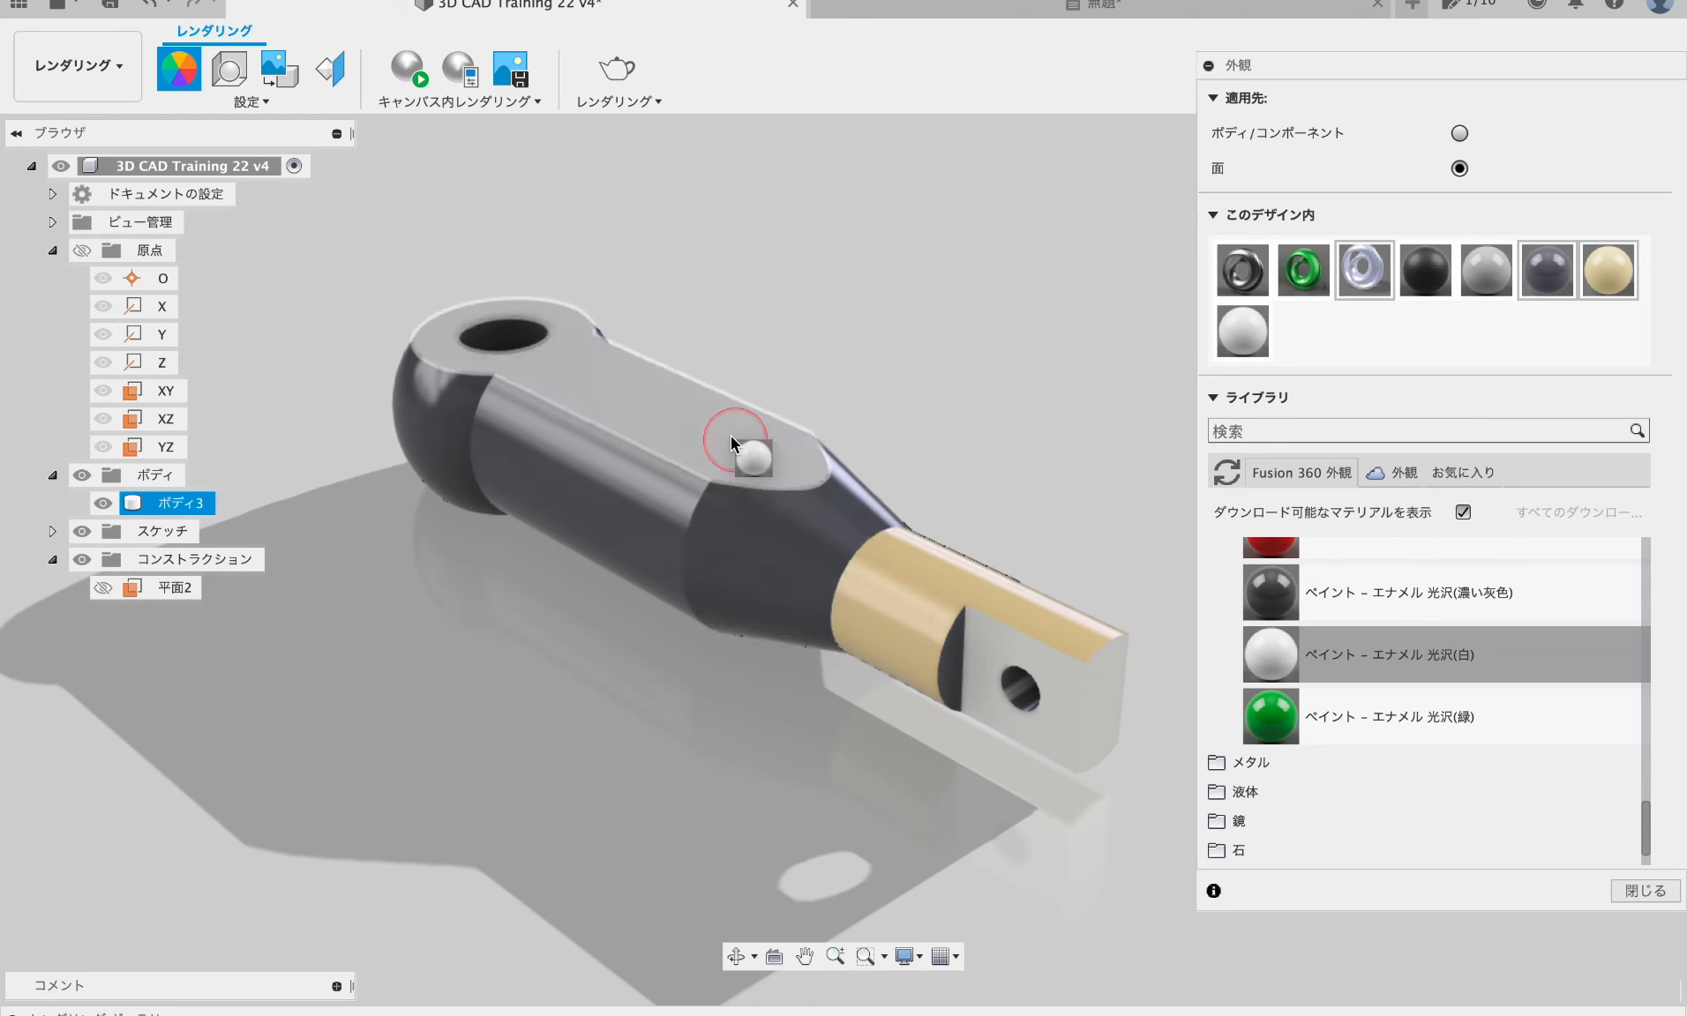
{"action": "middle_click_drag", "start_coordinate": [1040, 842], "coordinate": [836, 784], "text": "shift"}
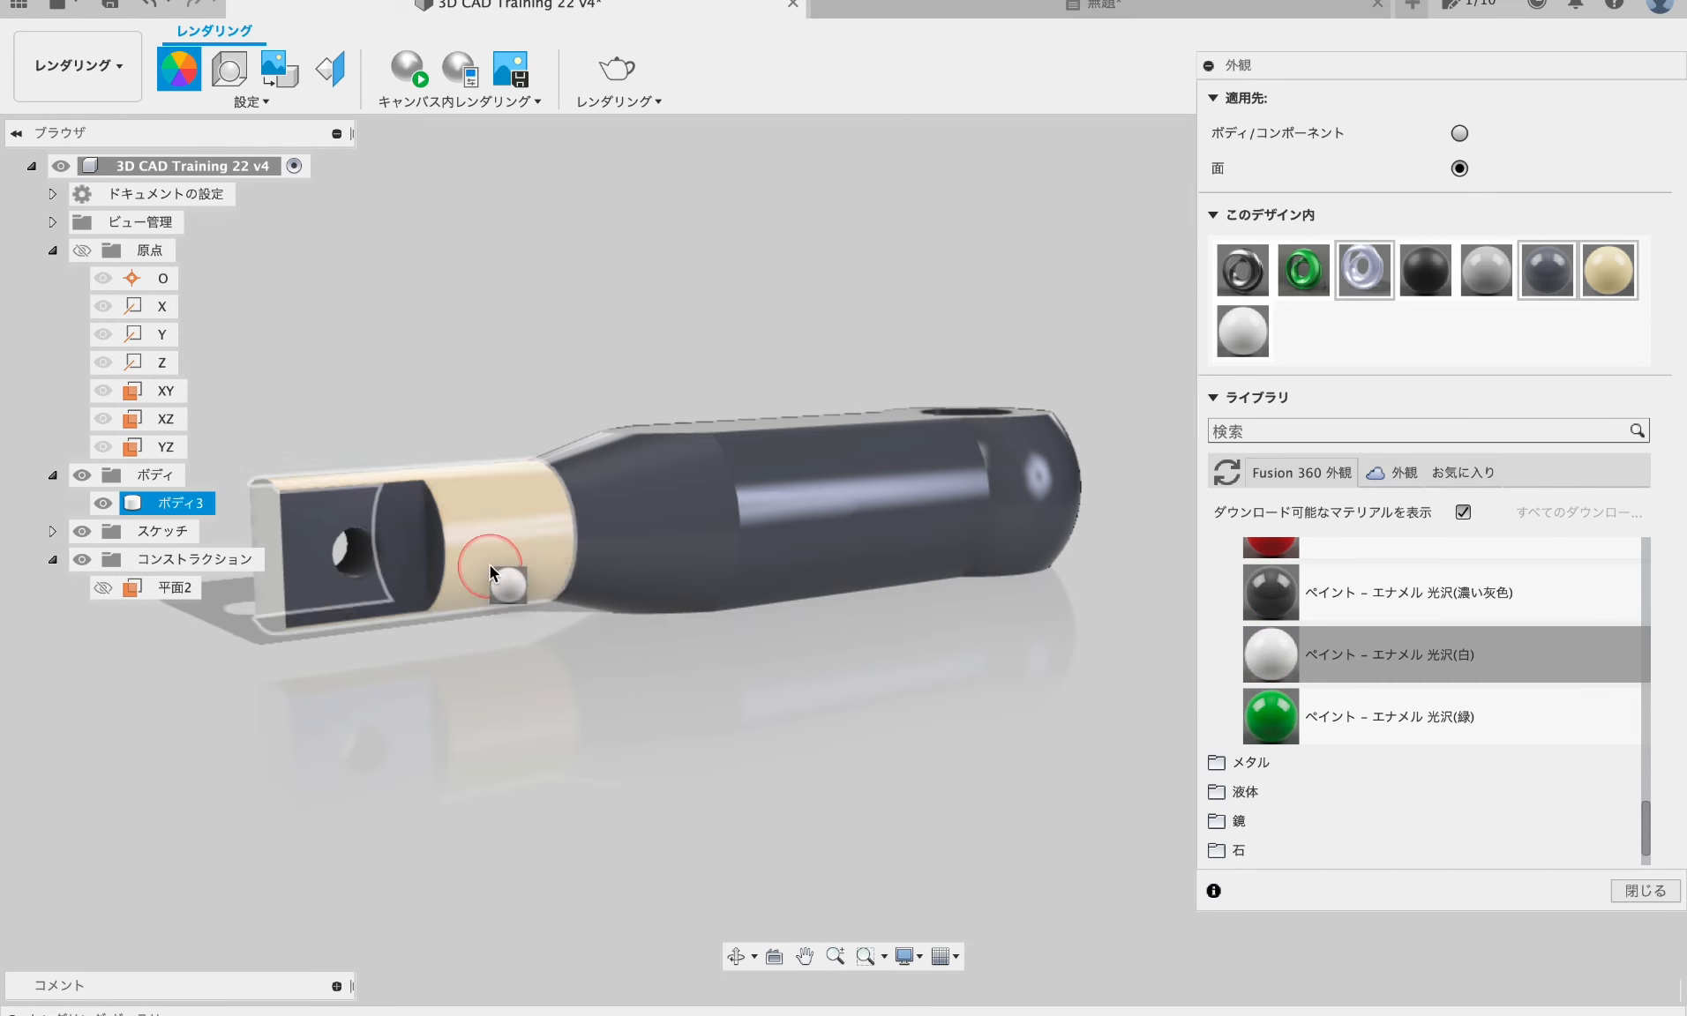
{"action": "middle_click_drag", "start_coordinate": [1009, 614], "coordinate": [866, 779], "text": "shift"}
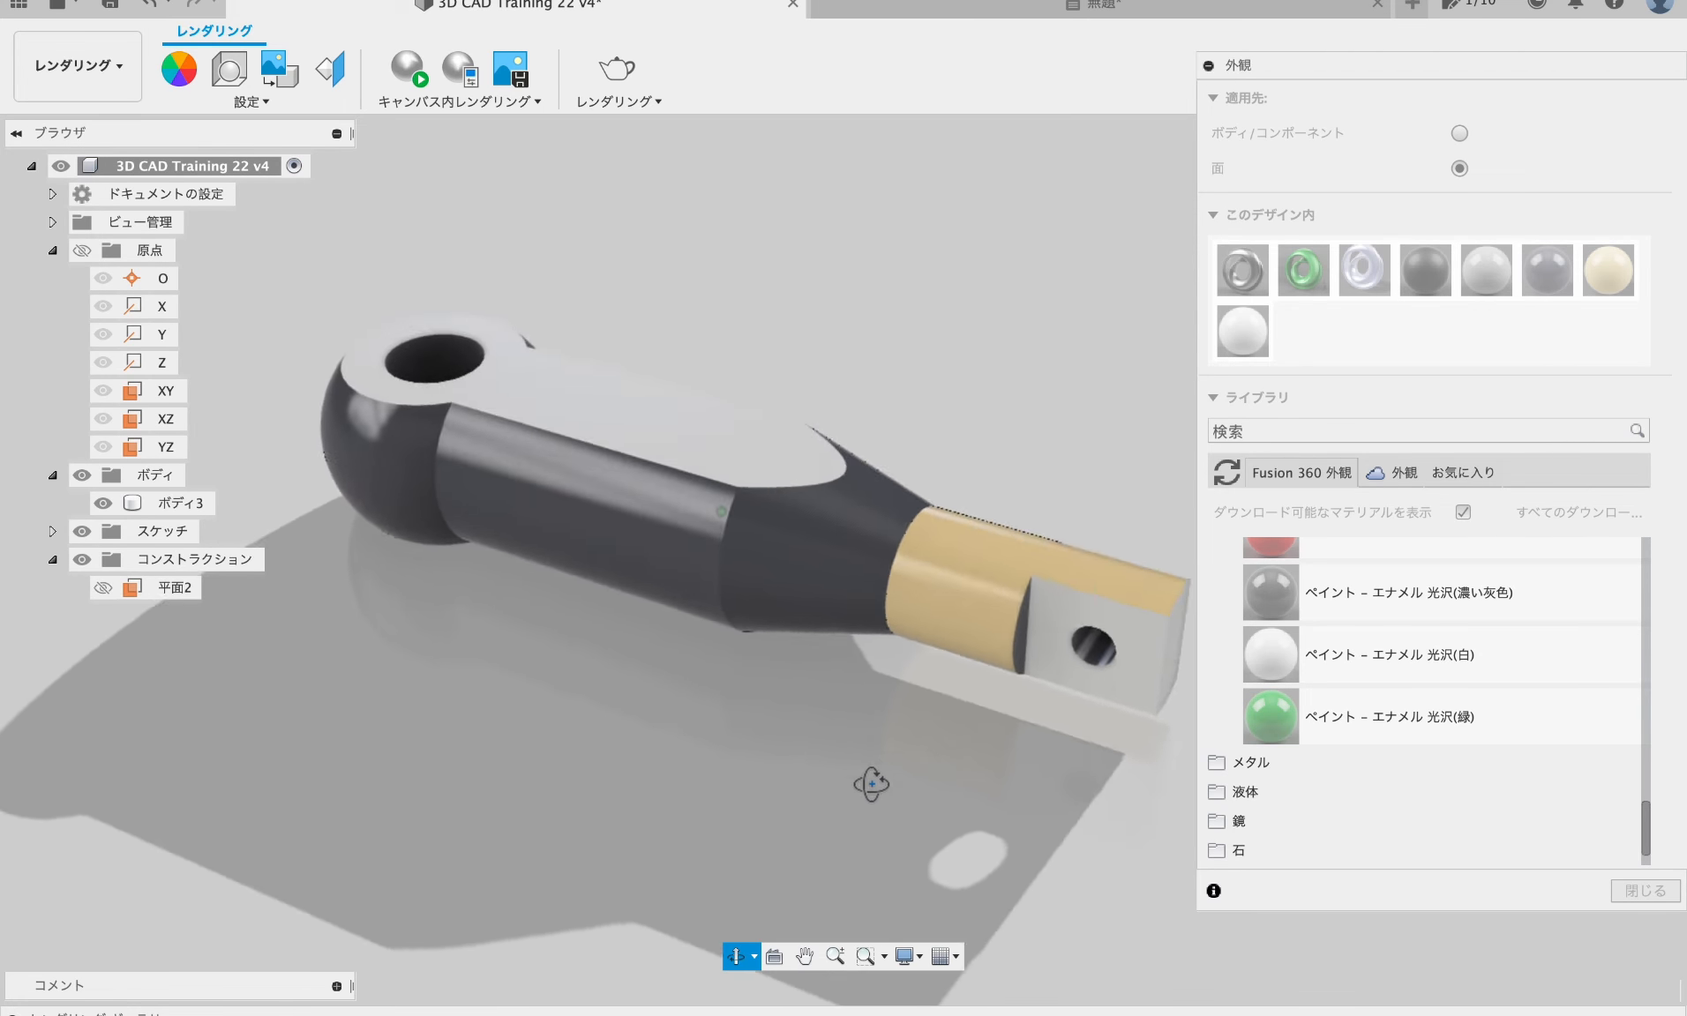
- Apply ペイント – エナメル 光沢(緑) to the round head, the barrel's curved side and the tapered section
{"action": "left_click", "coordinate": [1270, 593]}
{"action": "left_click", "coordinate": [1222, 791]}
{"action": "left_click", "coordinate": [1285, 690]}
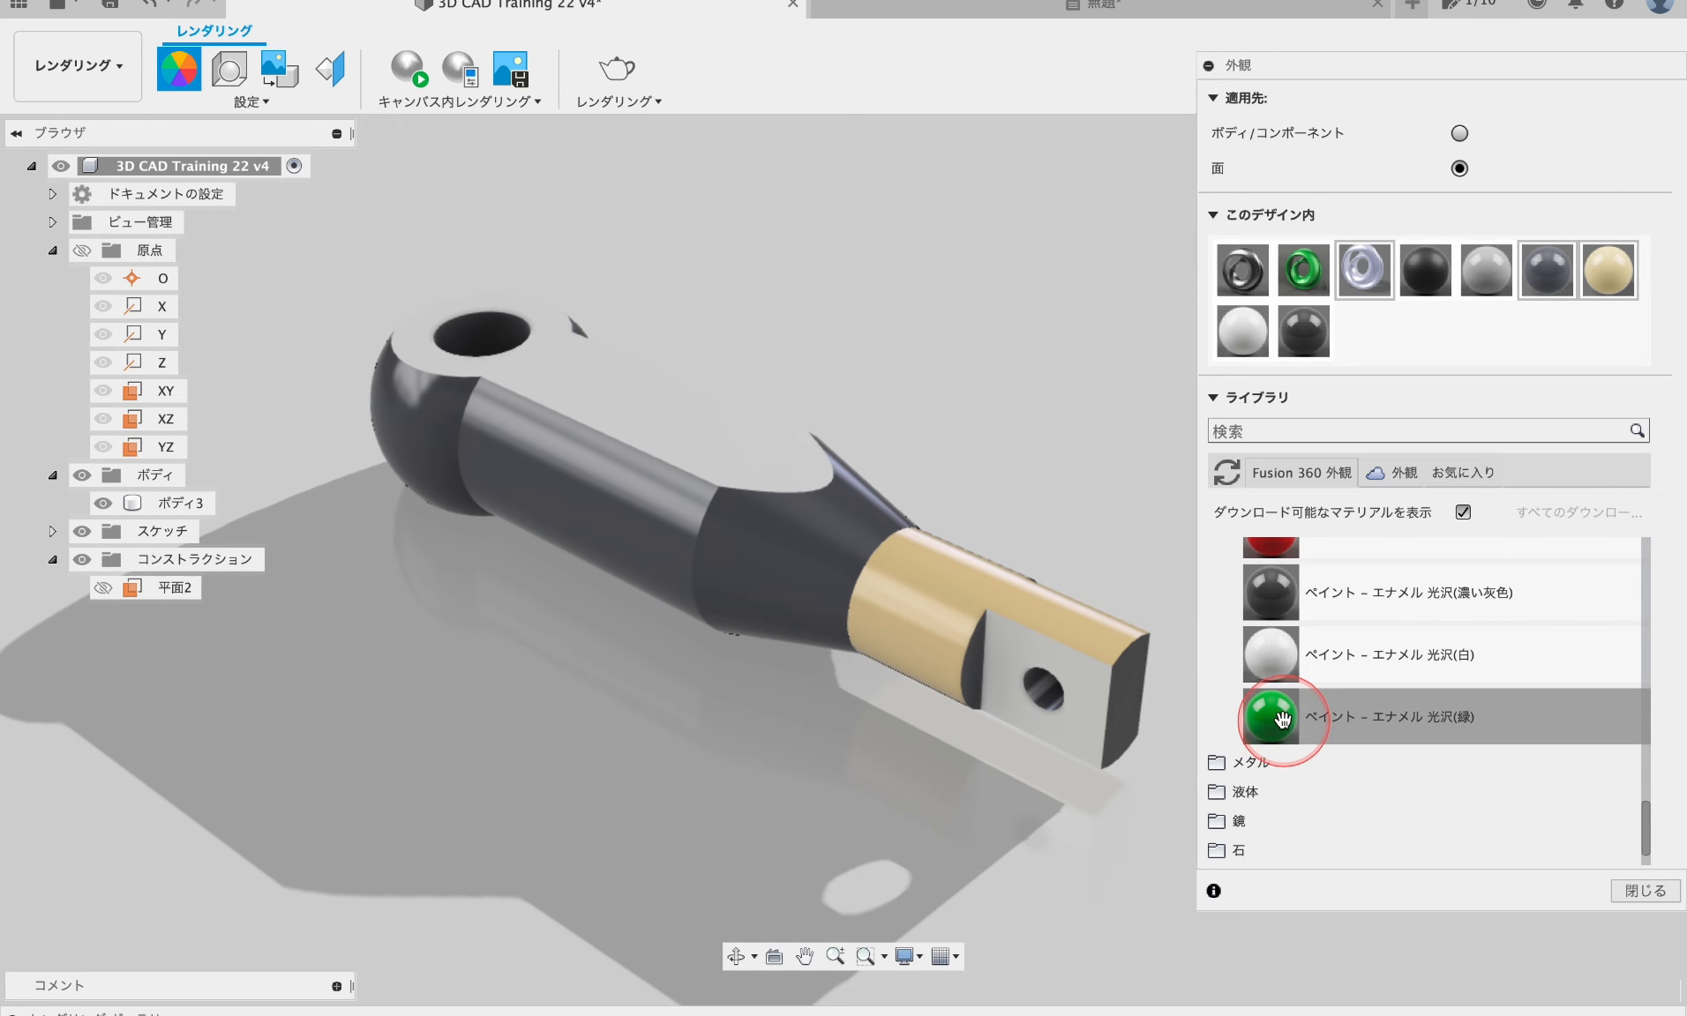
{"action": "left_click_drag", "start_coordinate": [1282, 720], "coordinate": [600, 552]}
{"action": "left_click_drag", "start_coordinate": [1273, 712], "coordinate": [425, 437]}
{"action": "middle_click_drag", "start_coordinate": [832, 757], "coordinate": [631, 551], "text": "shift"}
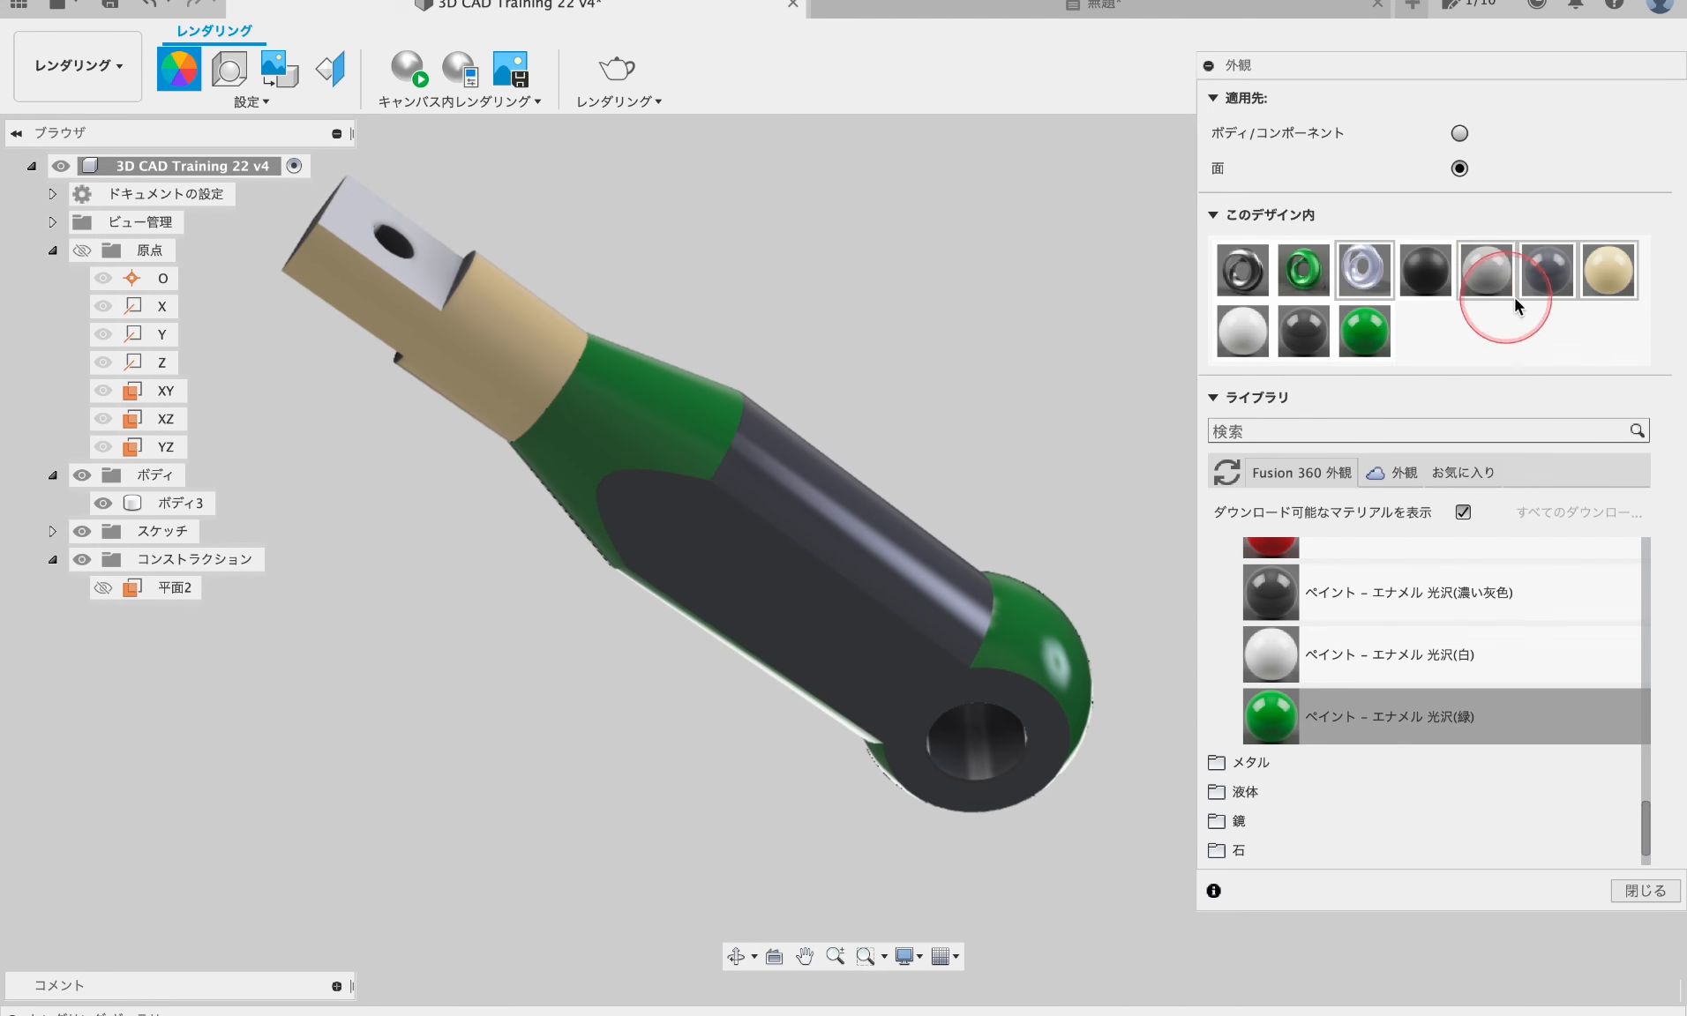
- Paint the remaining dark faces, using white enamel on the underside flat and shank step and green enamel on the shank's end face
{"action": "left_click_drag", "start_coordinate": [1518, 305], "coordinate": [852, 629]}
{"action": "middle_click_drag", "start_coordinate": [564, 648], "coordinate": [753, 809], "text": "shift"}
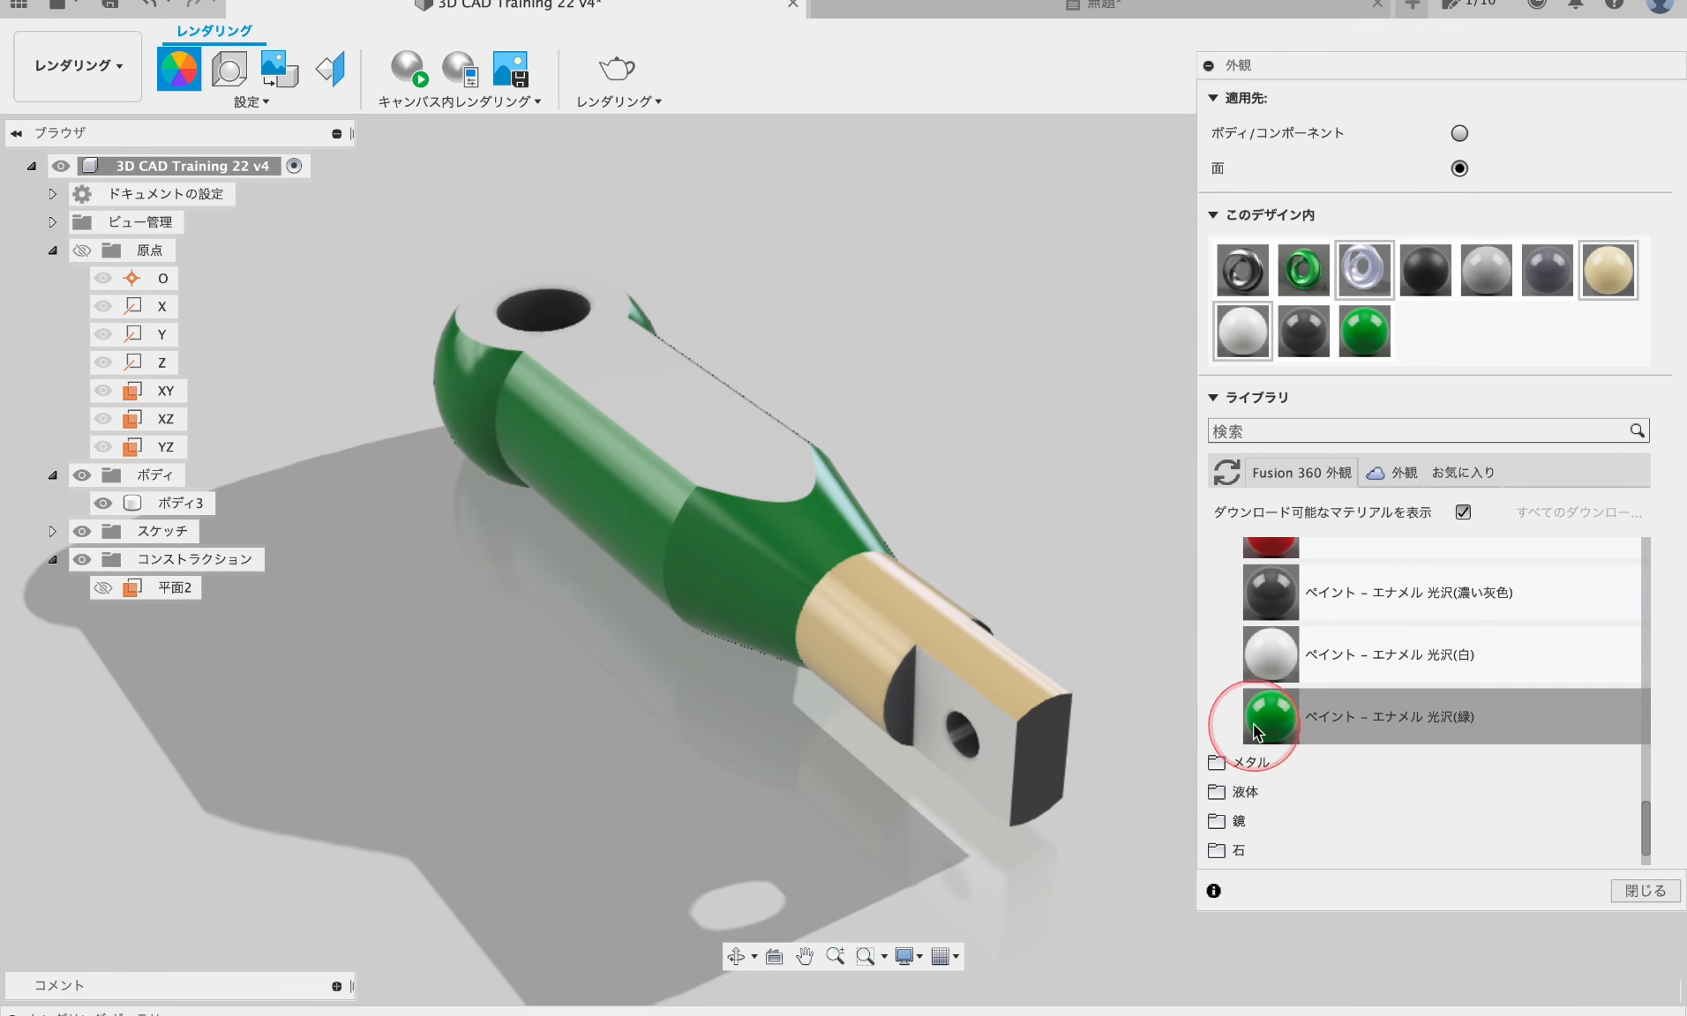
{"action": "left_click", "coordinate": [1276, 652]}
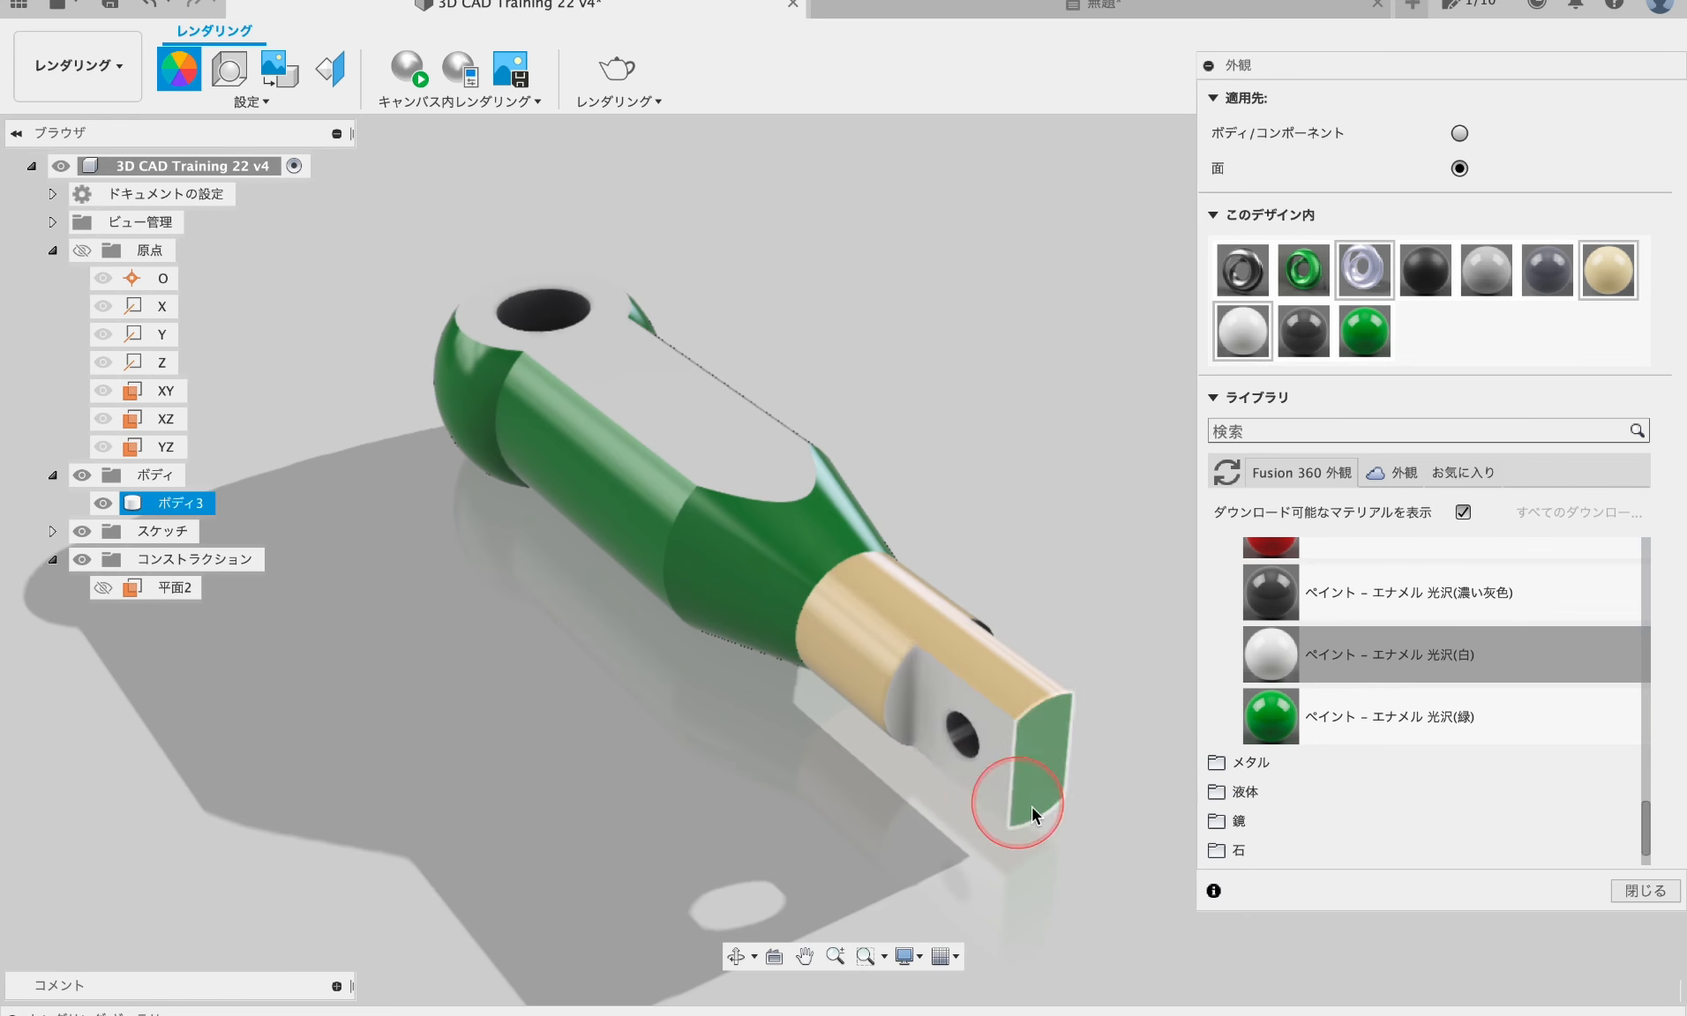
{"action": "middle_click_drag", "start_coordinate": [1032, 814], "coordinate": [807, 783], "text": "shift"}
{"action": "left_click_drag", "start_coordinate": [609, 677], "coordinate": [610, 679]}
{"action": "middle_click_drag", "start_coordinate": [610, 684], "coordinate": [810, 783], "text": "shift"}
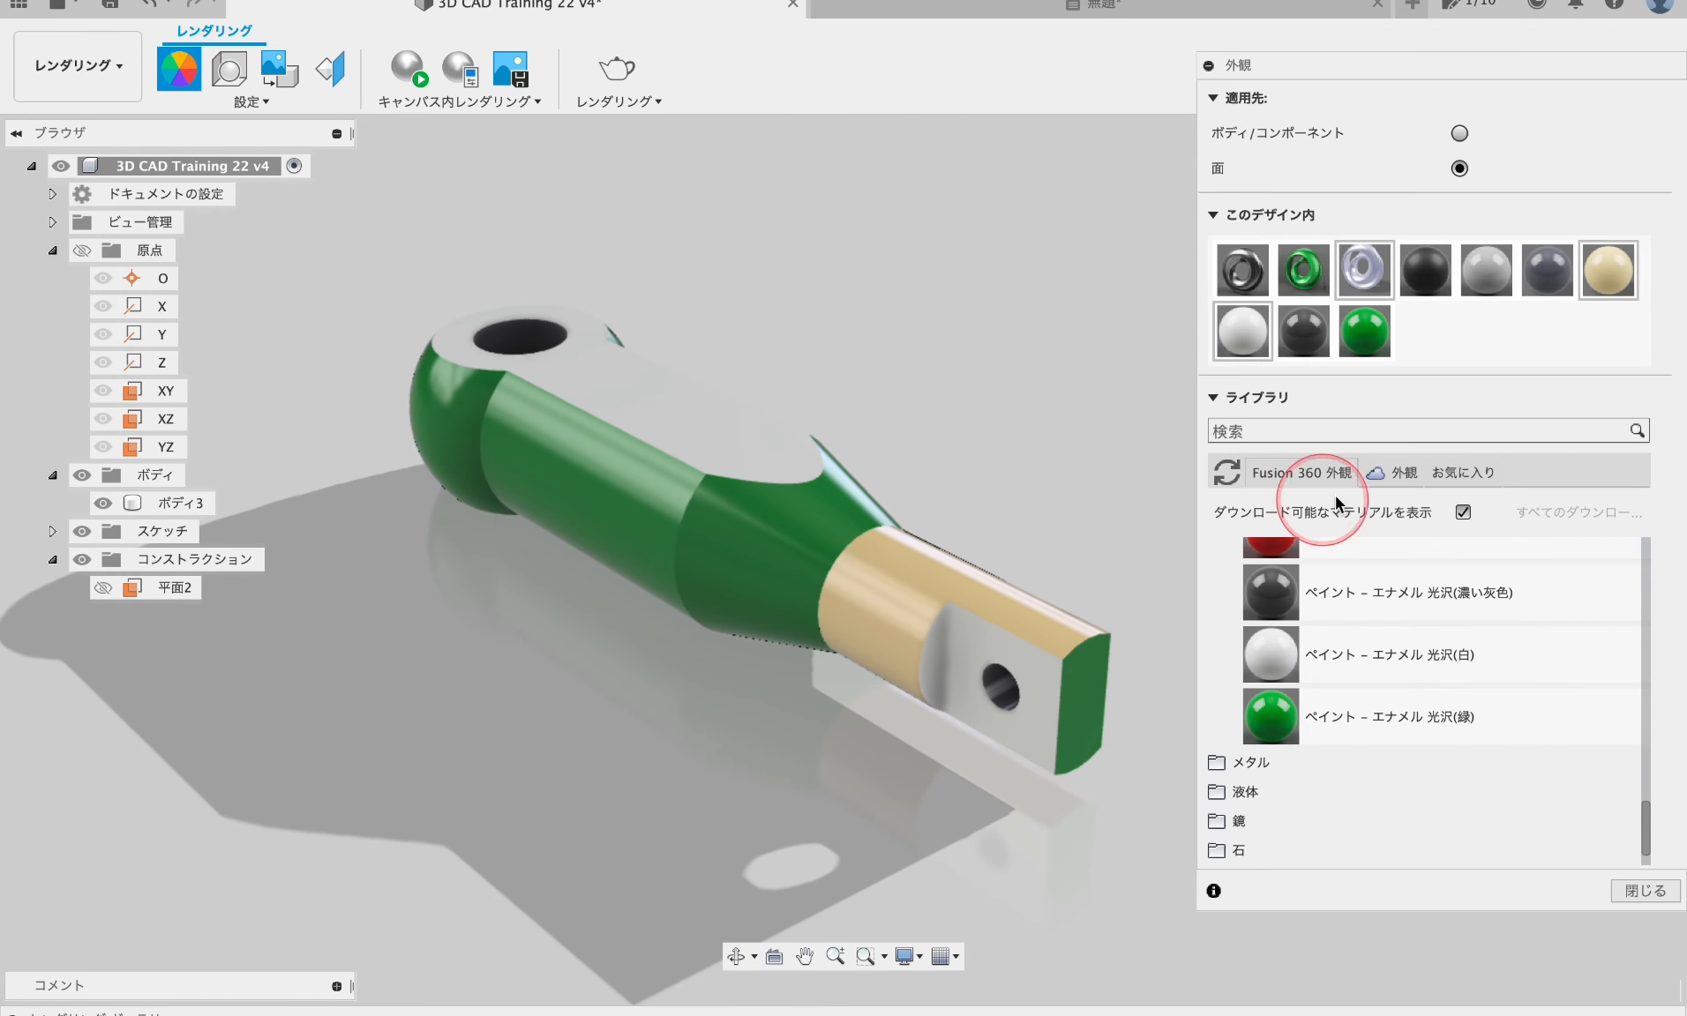
- Recolour the ペイント – エナメル 光沢(緑) paint to a muted grey-green with RGB 165, 172, 165
{"action": "double_click", "coordinate": [1365, 333]}
{"action": "left_click_drag", "start_coordinate": [1169, 245], "coordinate": [1161, 231]}
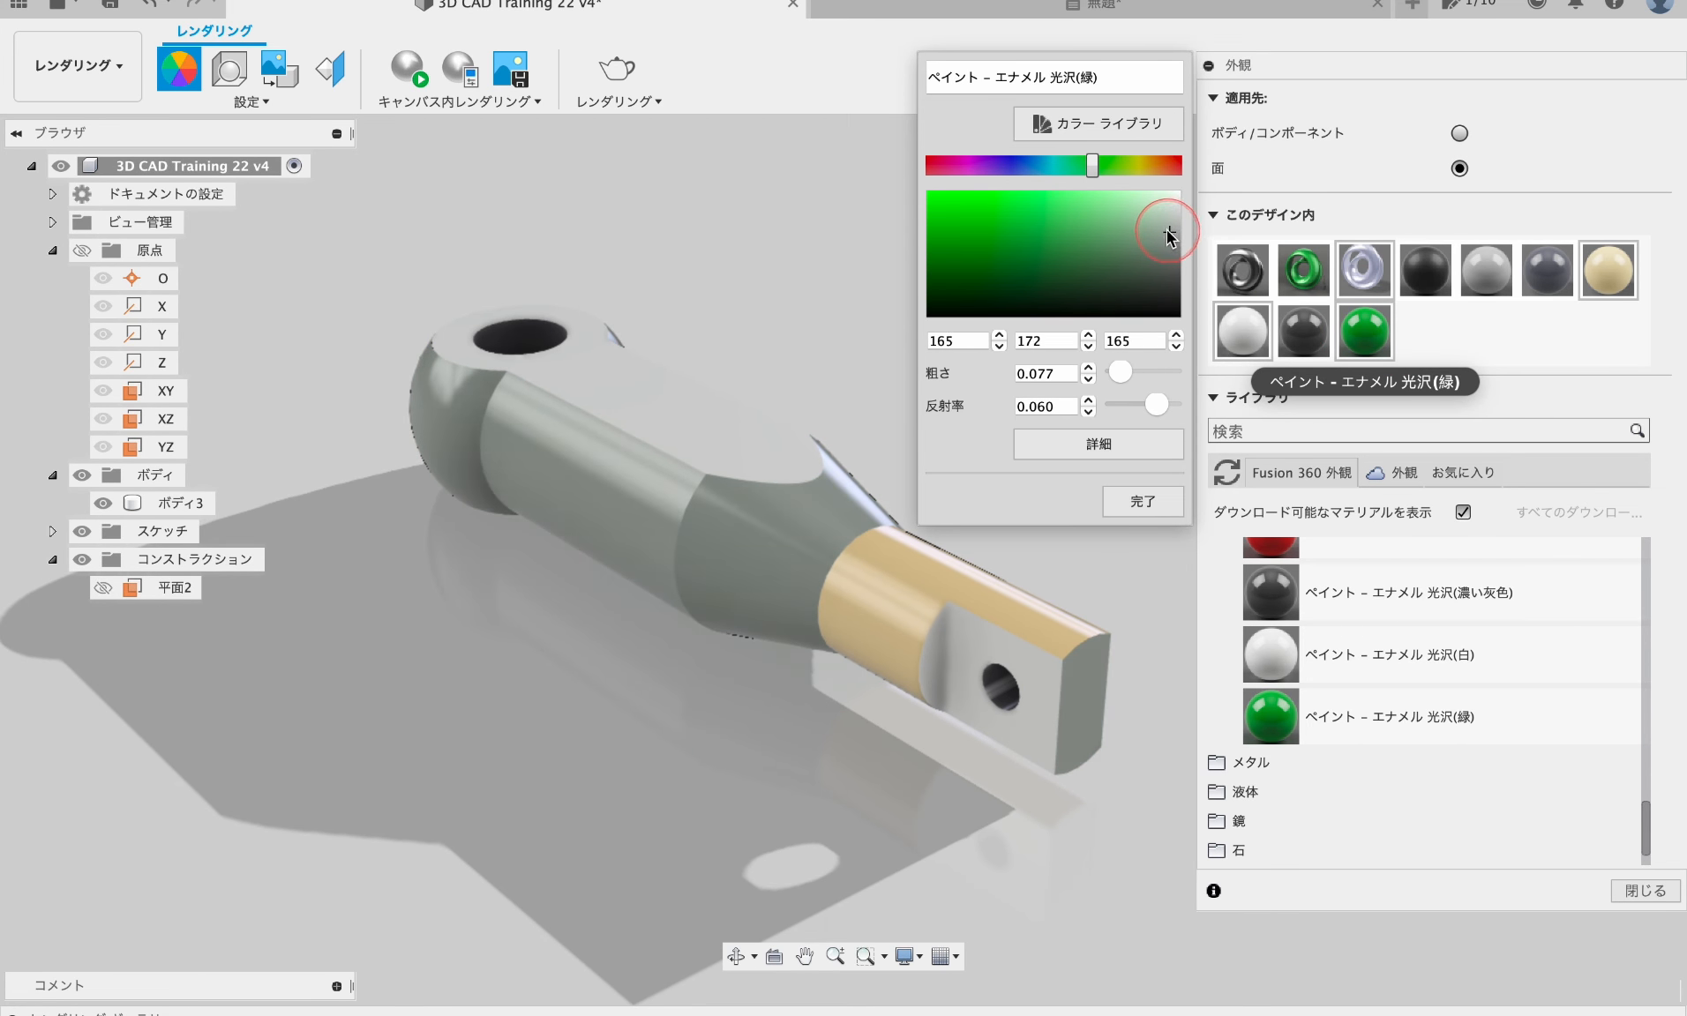
{"action": "left_click", "coordinate": [1143, 503]}
{"action": "left_click", "coordinate": [1489, 363]}
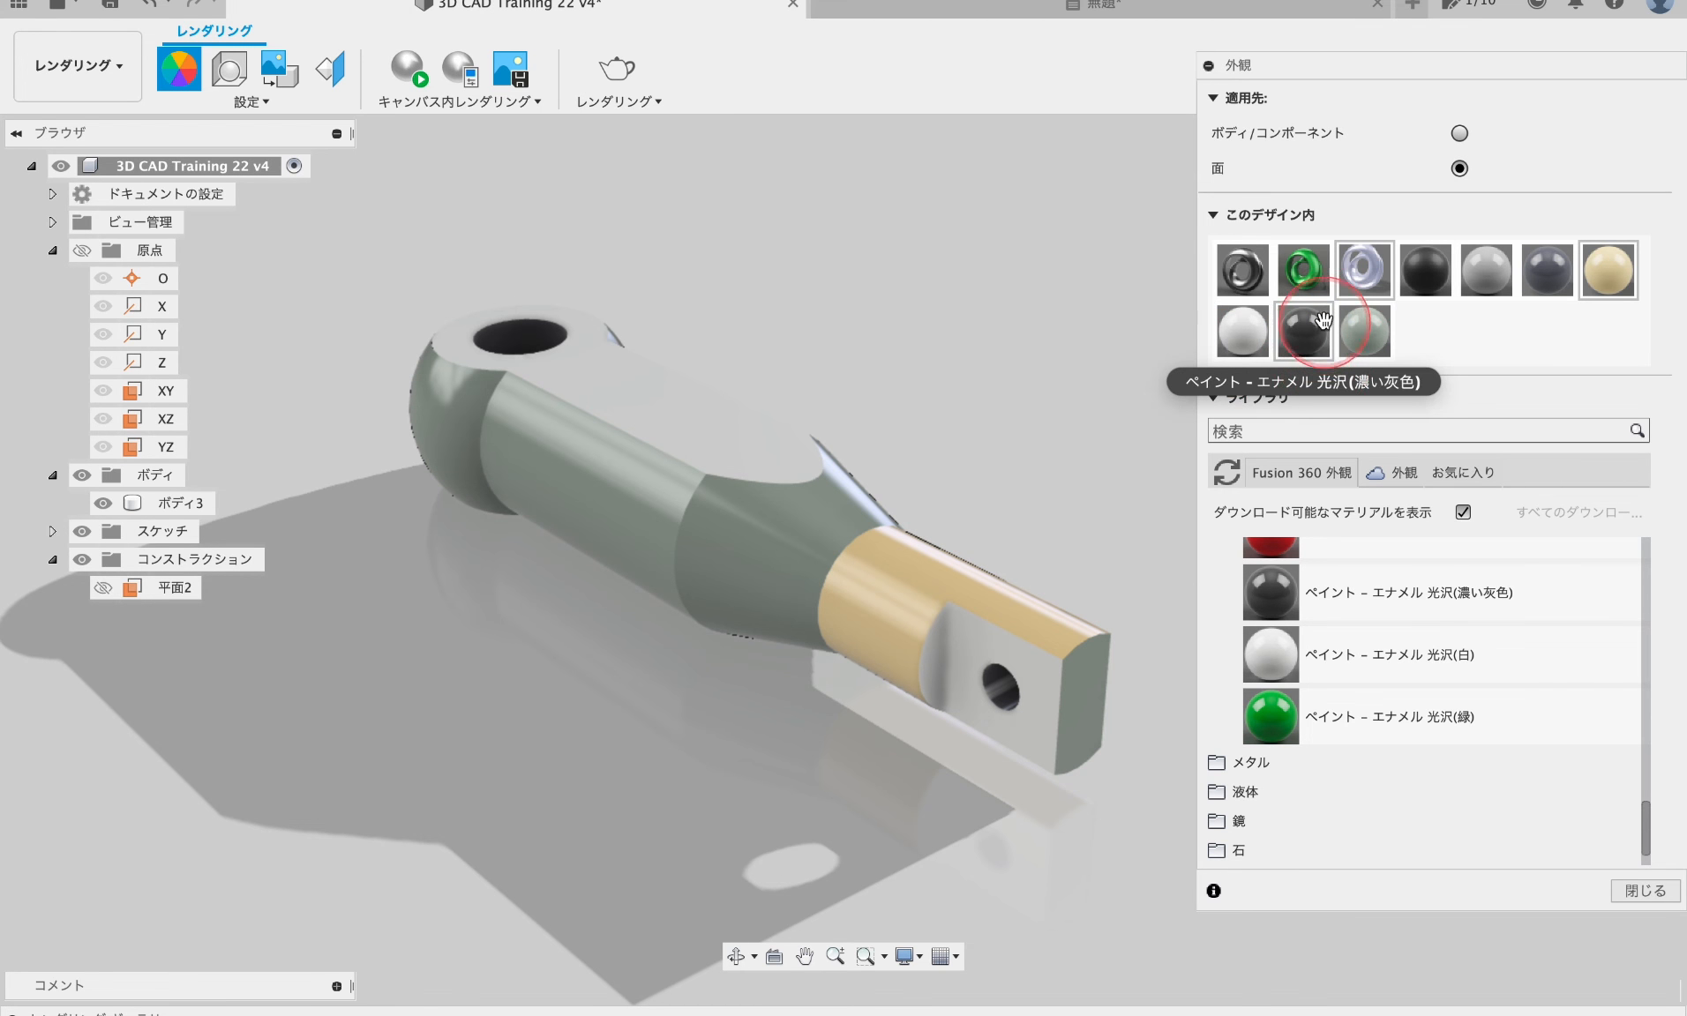
- Compare environments from the scene's library, such as ソフト ライト and リムのハイライト, and apply グリッド ライト
{"action": "left_click", "coordinate": [231, 70]}
{"action": "left_click", "coordinate": [1436, 94]}
{"action": "scroll", "coordinate": [1410, 591], "scroll_direction": "down", "scroll_amount": 2}
{"action": "left_click_drag", "start_coordinate": [1408, 604], "coordinate": [1051, 556]}
{"action": "scroll", "coordinate": [1378, 602], "scroll_direction": "down", "scroll_amount": 2}
{"action": "left_click_drag", "start_coordinate": [1382, 604], "coordinate": [1231, 586]}
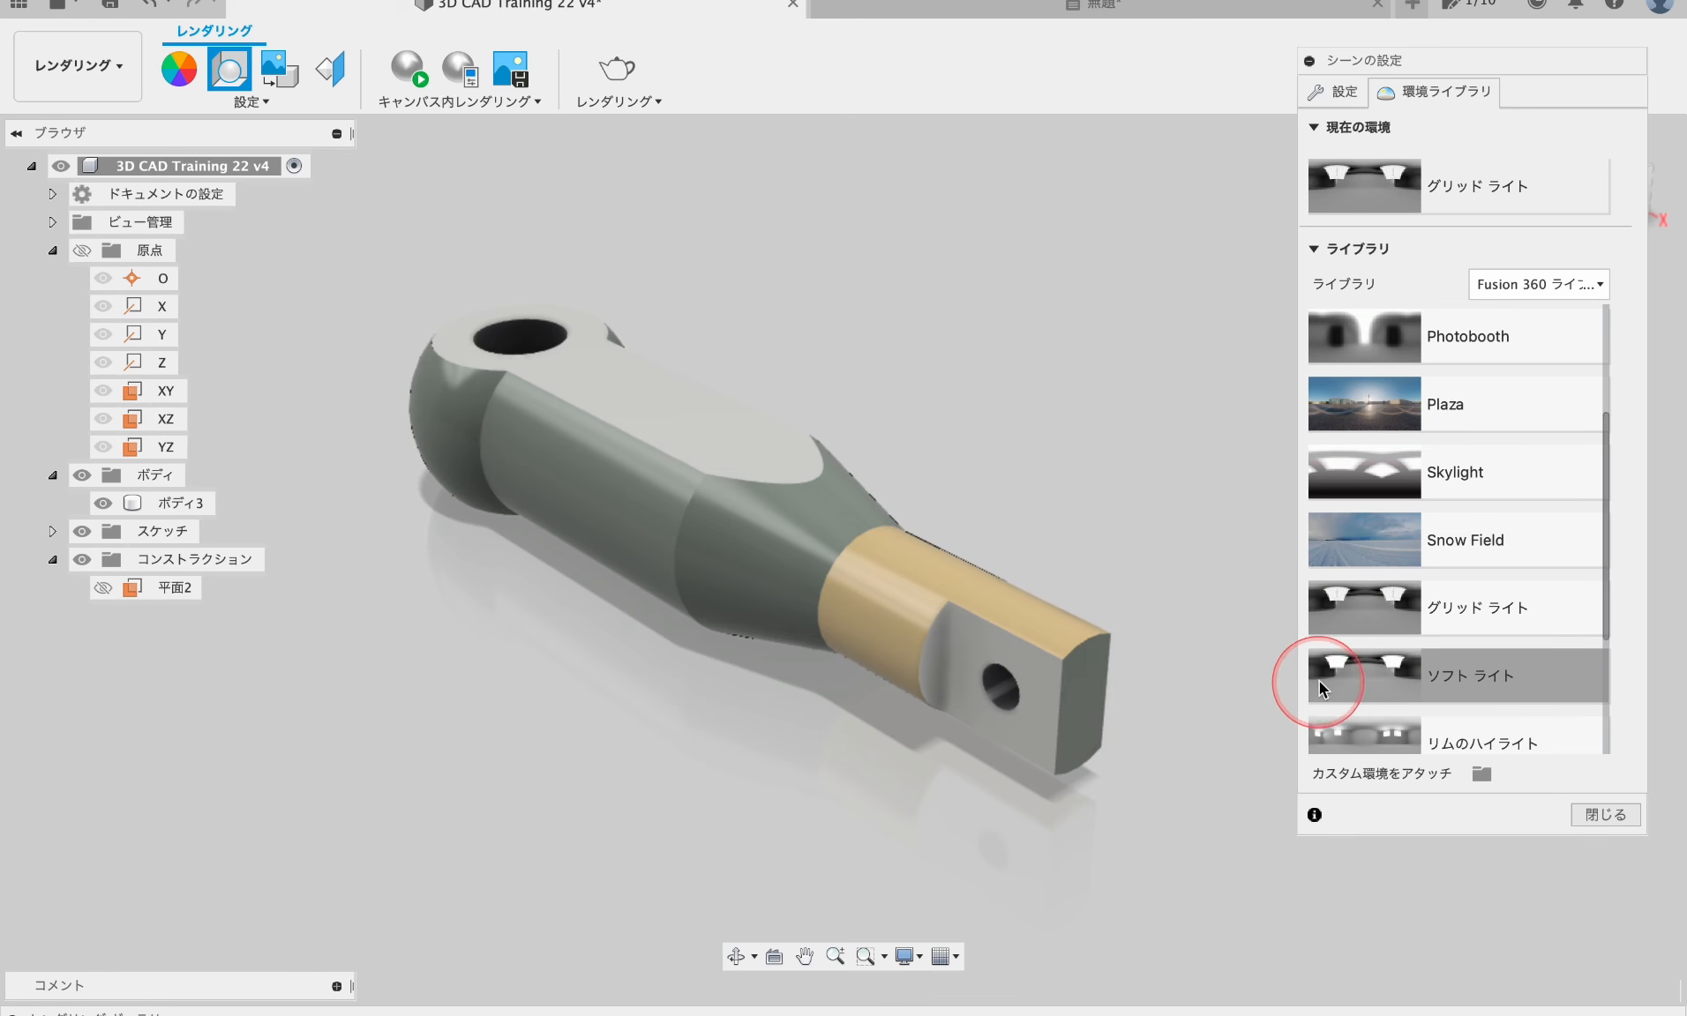
{"action": "left_click_drag", "start_coordinate": [1319, 682], "coordinate": [1227, 693]}
{"action": "left_click_drag", "start_coordinate": [1352, 739], "coordinate": [1168, 743]}
{"action": "left_click_drag", "start_coordinate": [1354, 618], "coordinate": [1205, 616]}
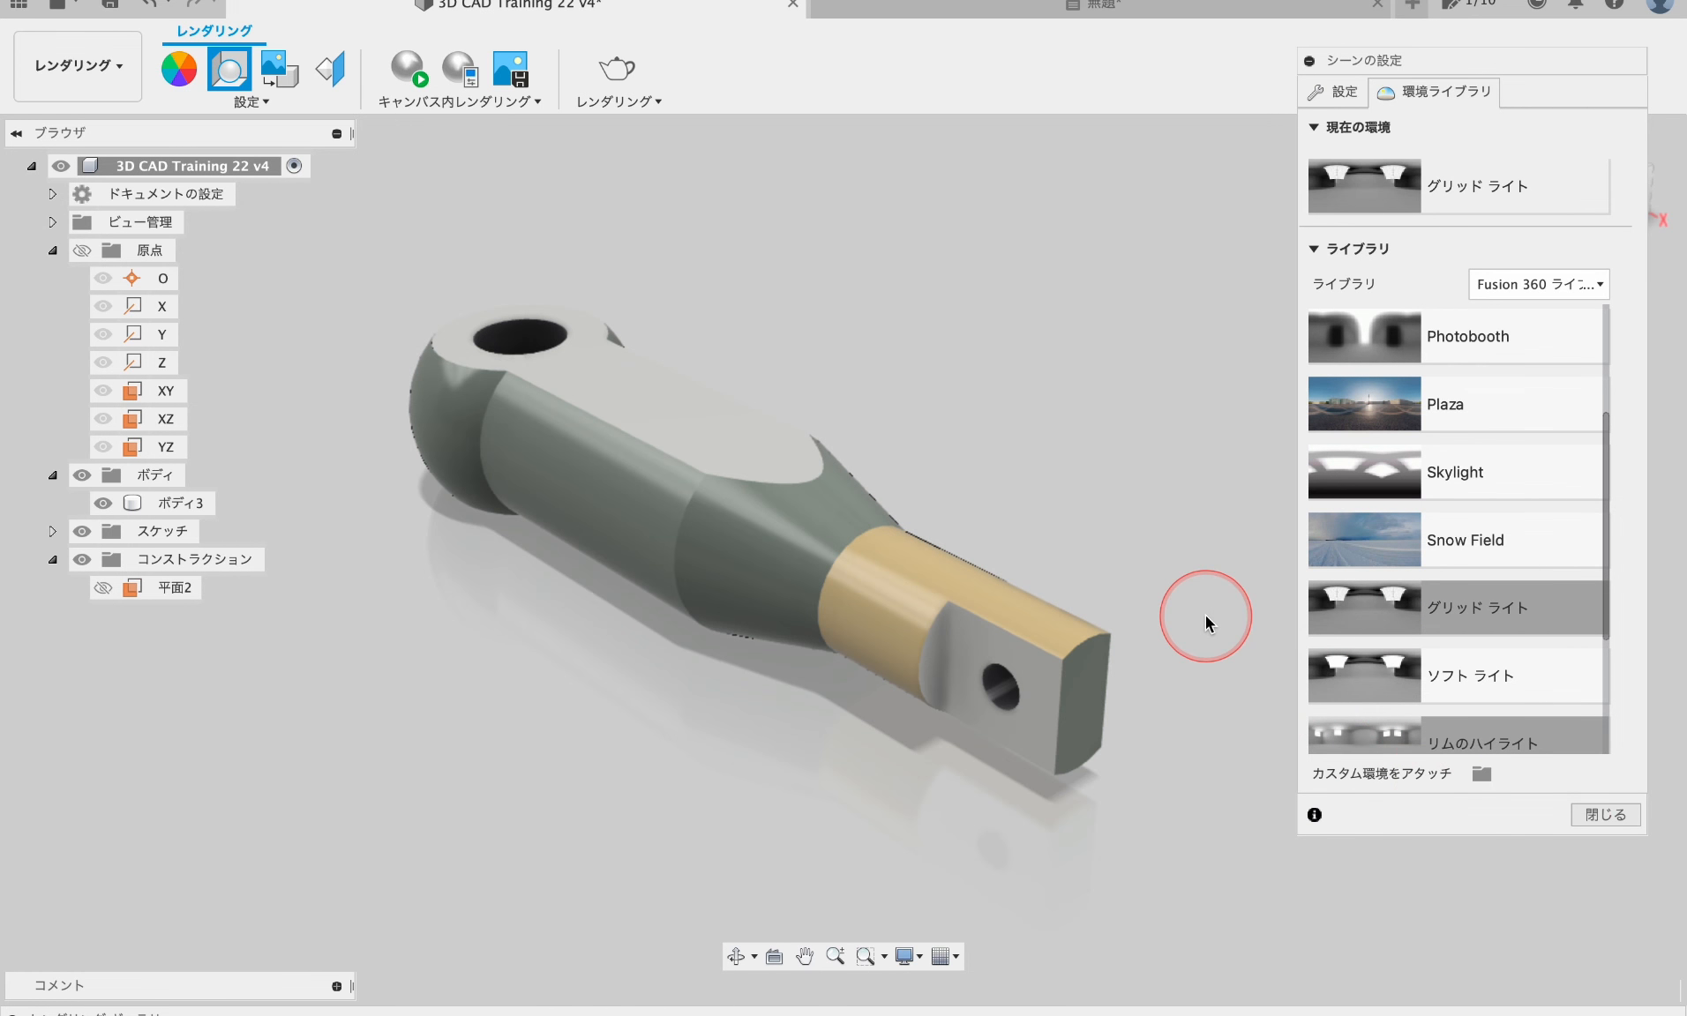
- Rotate the scene's lighting environment to 5.23 deg
{"action": "left_click", "coordinate": [1326, 99]}
{"action": "left_click", "coordinate": [1456, 230]}
{"action": "mouse_move", "coordinate": [1243, 677]}
{"action": "left_mouse_down"}
{"action": "mouse_move", "coordinate": [1157, 686]}
{"action": "mouse_move", "coordinate": [1263, 688]}
{"action": "left_mouse_up"}
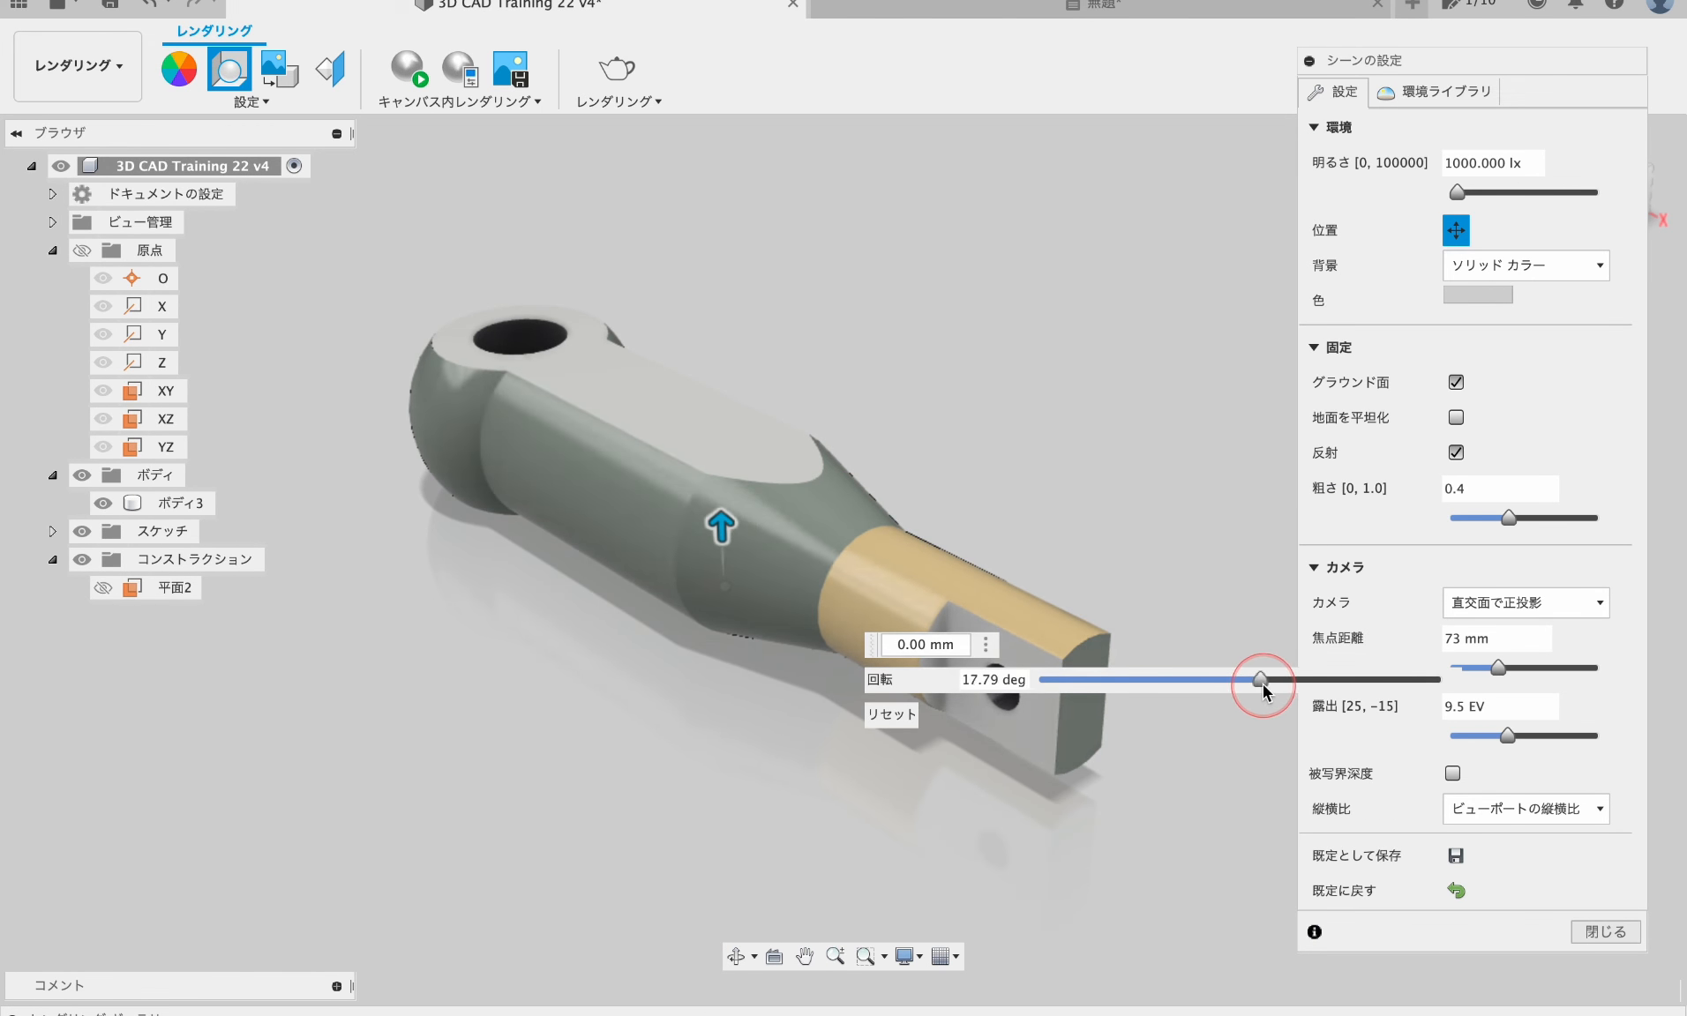
- Set the solid background colour to dark grey and the ground reflection roughness to 0.1, and close the scene settings
{"action": "left_click", "coordinate": [1478, 295]}
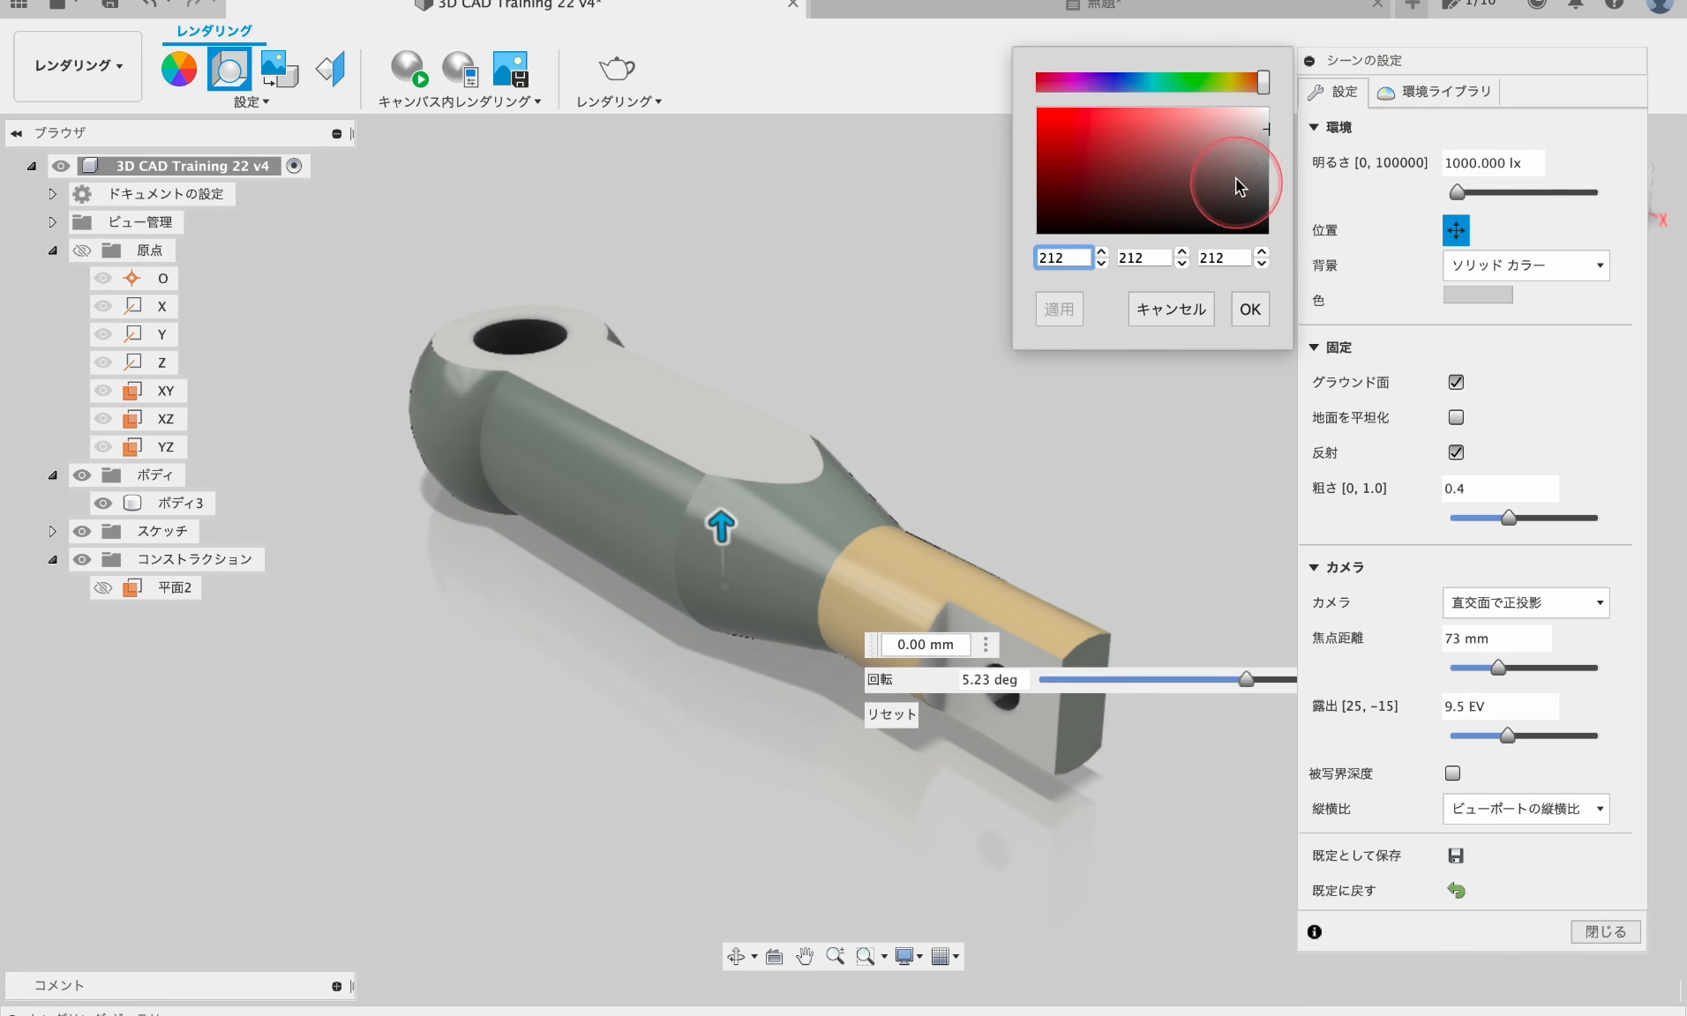
{"action": "left_click", "coordinate": [1231, 188]}
{"action": "left_click", "coordinate": [1264, 182]}
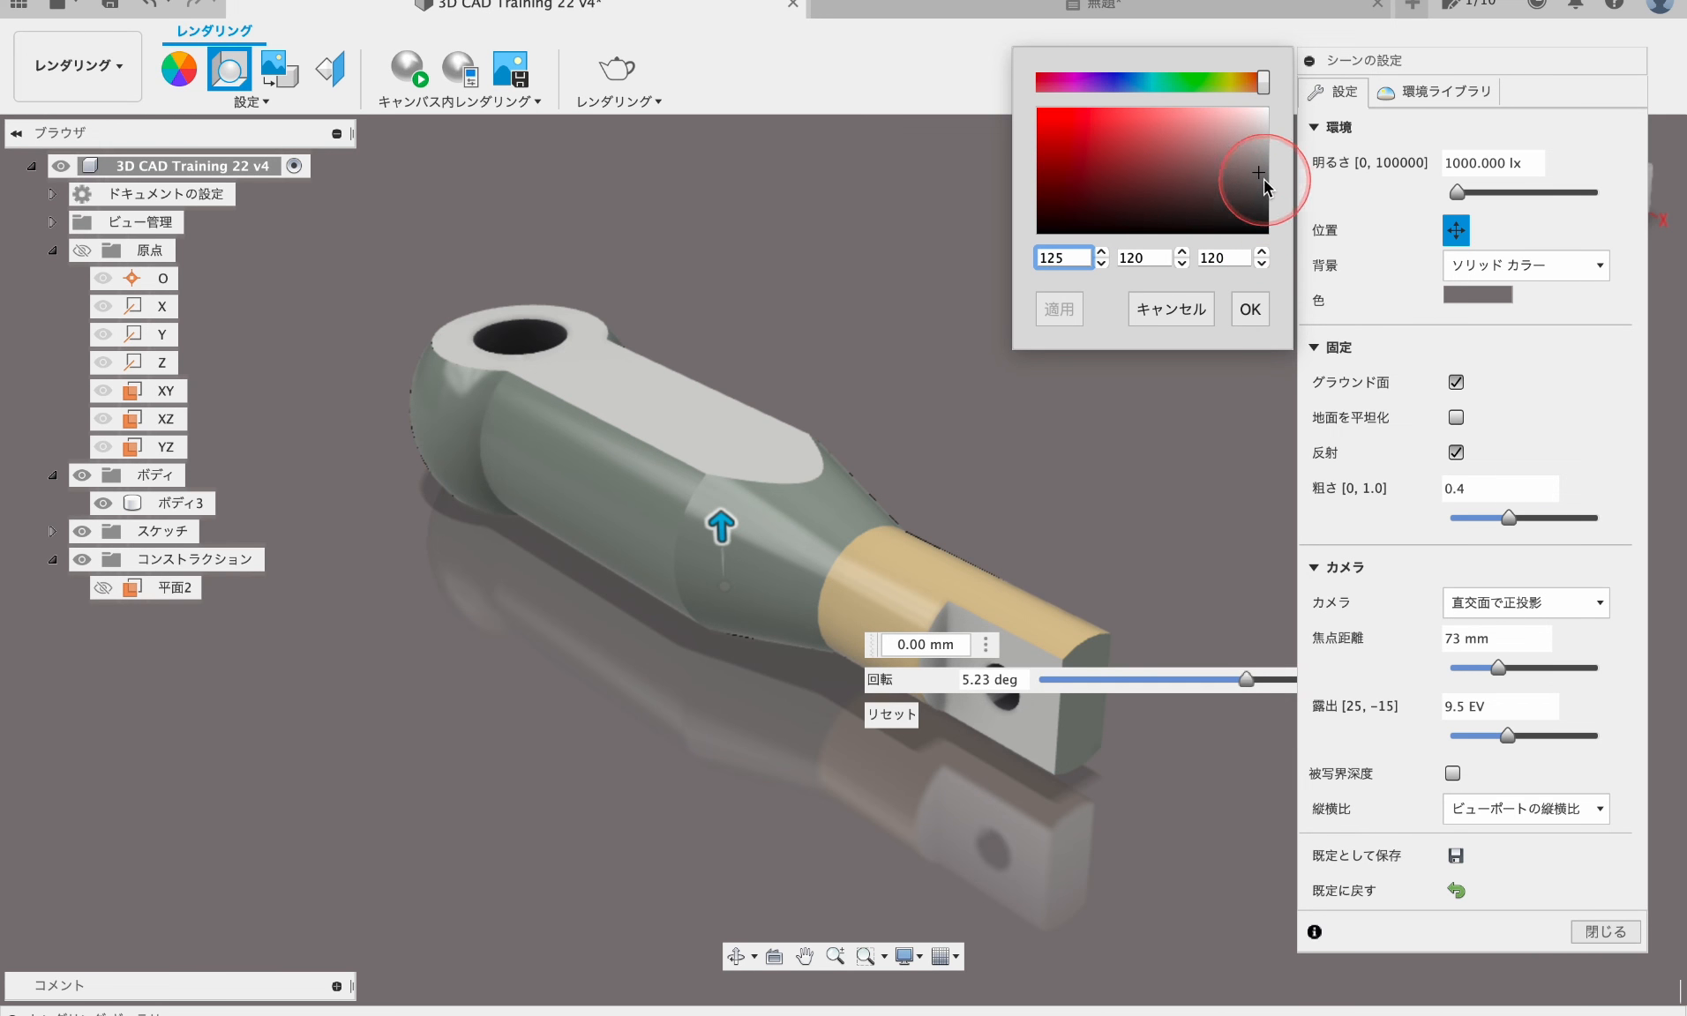
{"action": "left_click", "coordinate": [1071, 307]}
{"action": "left_click", "coordinate": [1246, 301]}
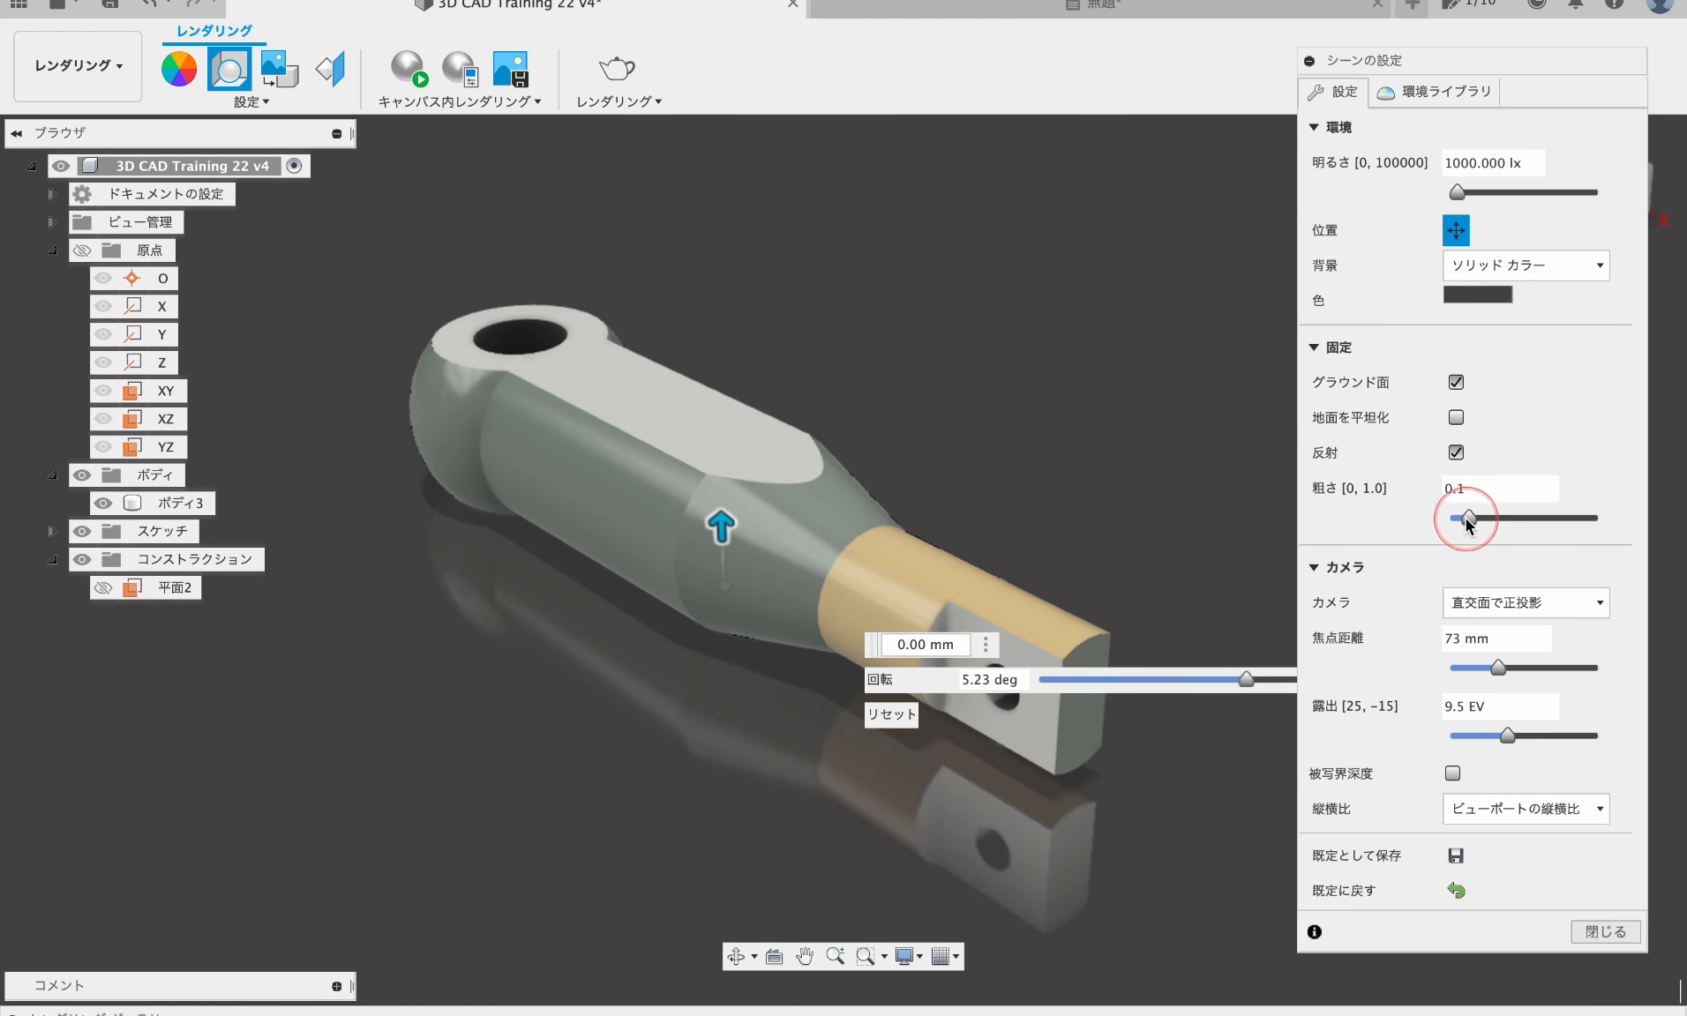
{"action": "left_click", "coordinate": [1606, 933]}
{"action": "middle_click_drag", "start_coordinate": [1059, 430], "coordinate": [1179, 431]}
{"action": "scroll", "coordinate": [1115, 401], "scroll_direction": "up", "scroll_amount": 2}
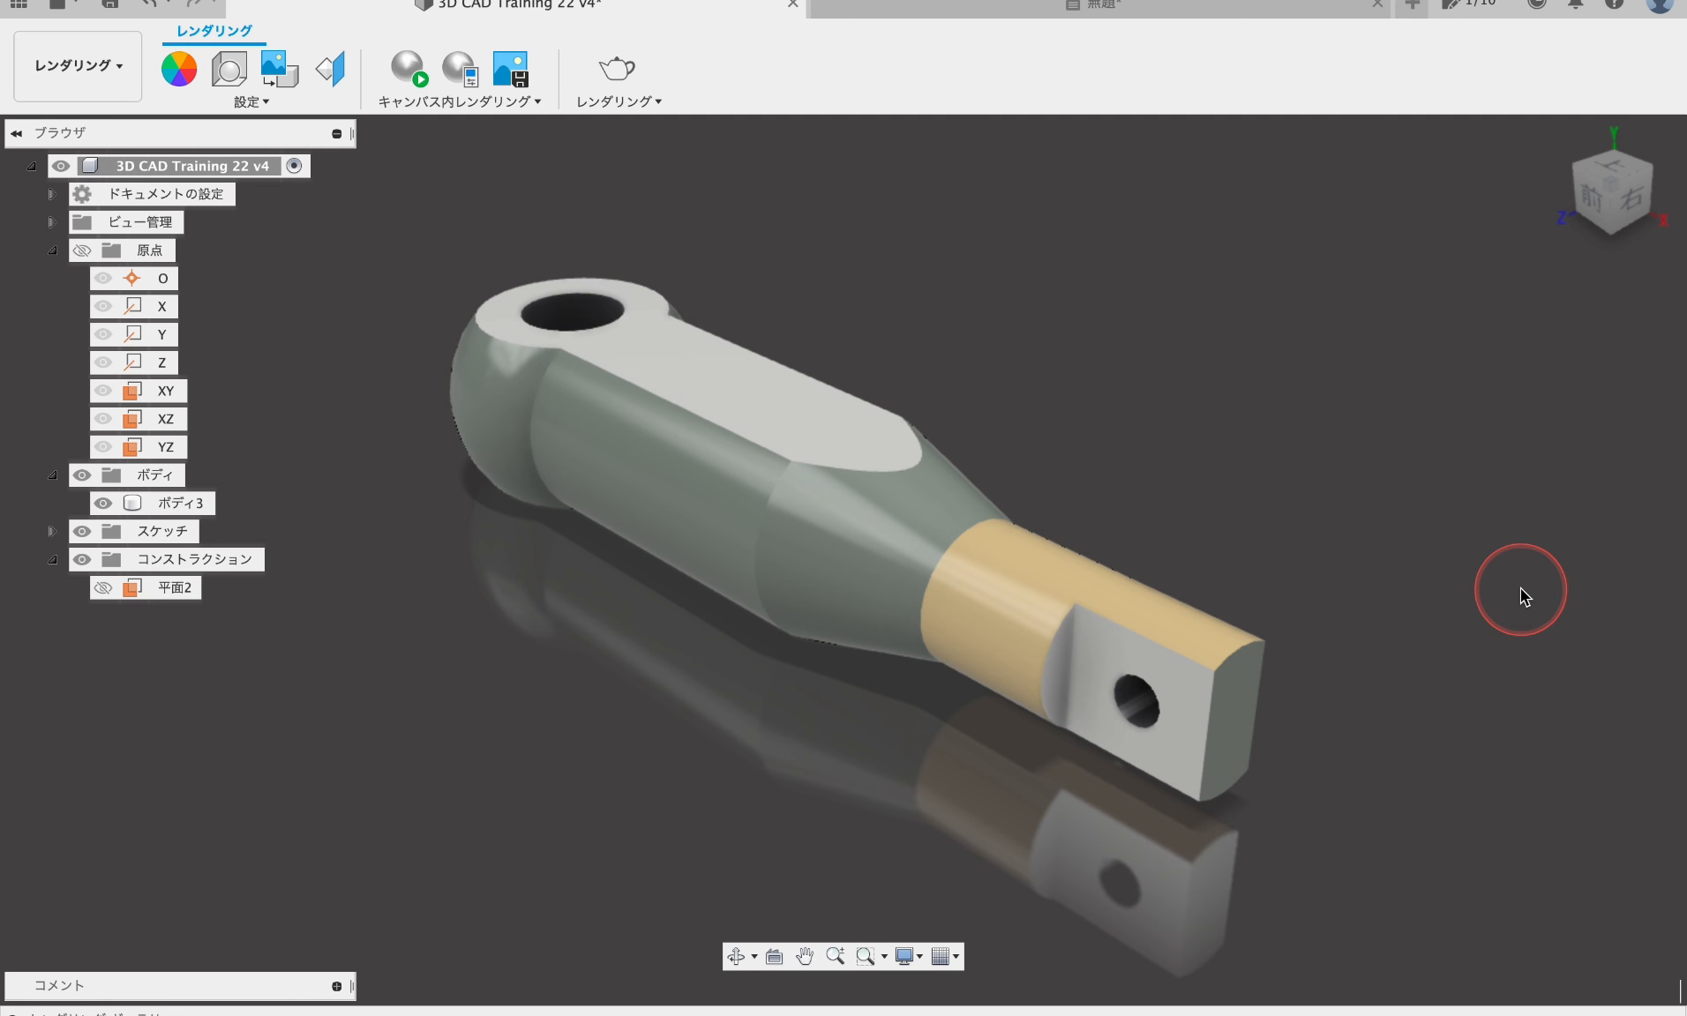